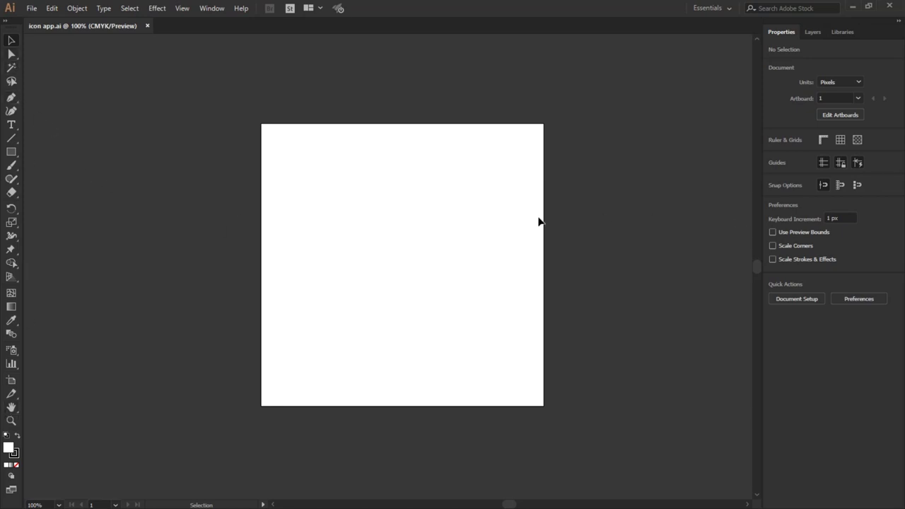
Add artboards up to five, placing the fifth below the first to start a second row.
click(855, 115)
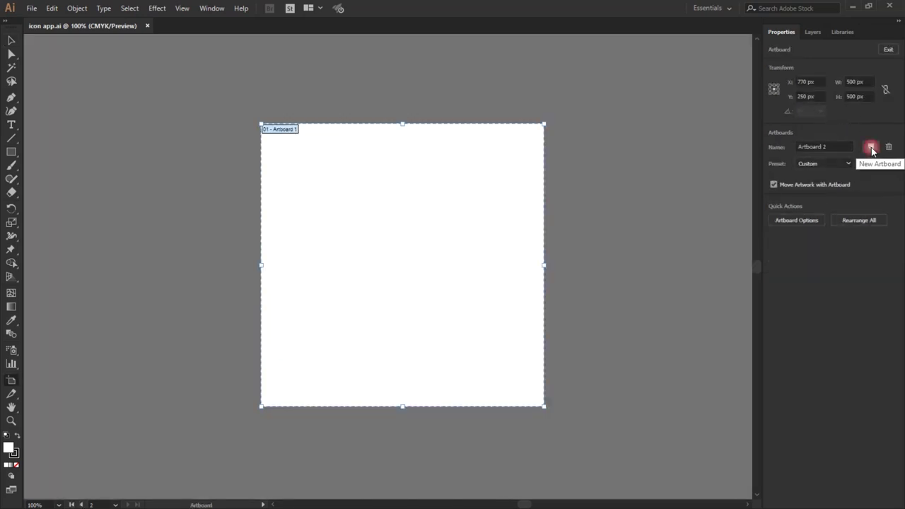
double_click(871, 147)
click(872, 148)
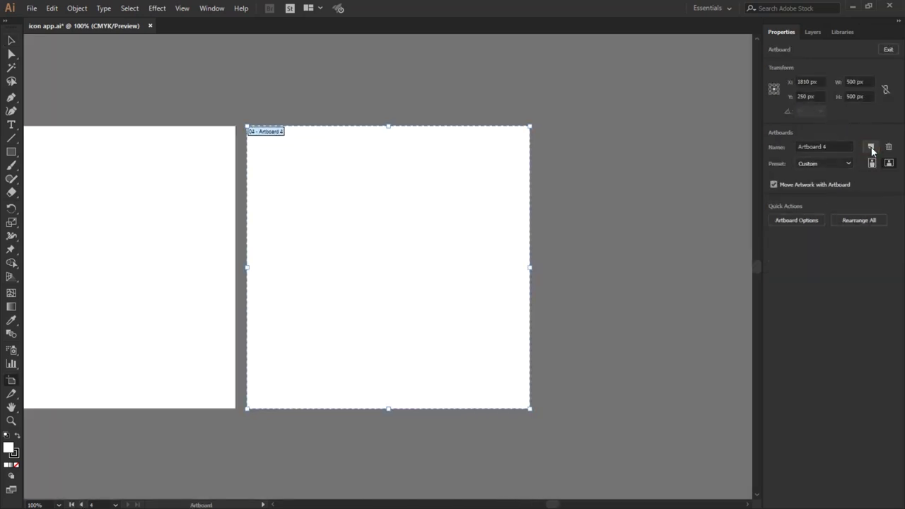
scroll(602, 188, down, 4)
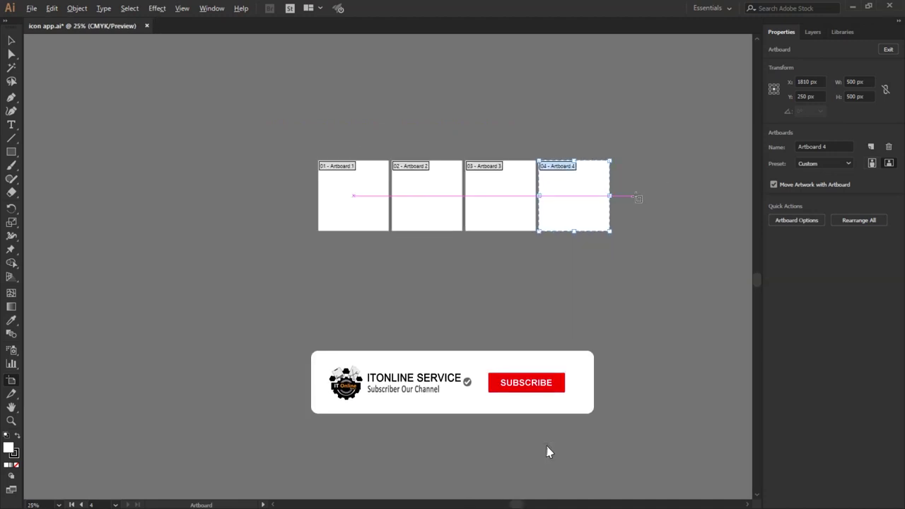
click(871, 147)
mouse_move(382, 261)
mouse_down()
mouse_move(86, 377)
mouse_move(88, 346)
mouse_up()
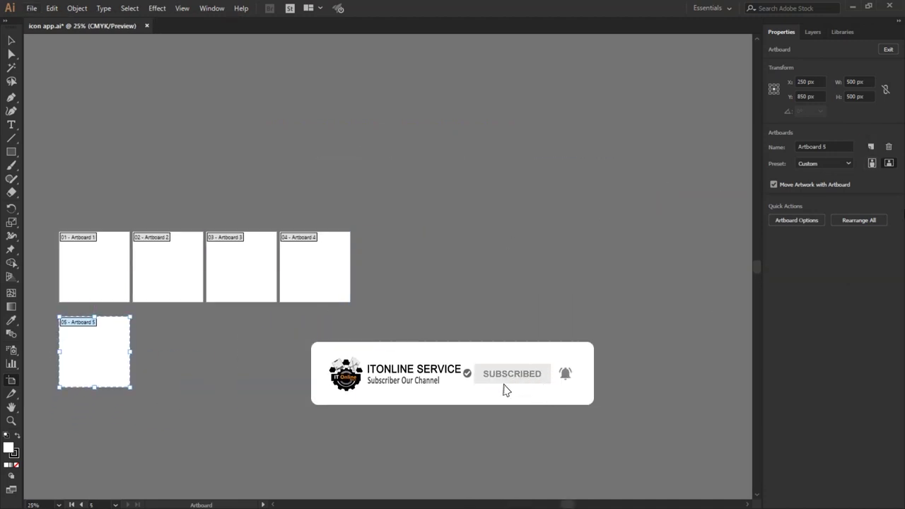
Add the remaining artboards, completing the second row of four and filling the third row.
click(871, 147)
click(871, 147)
click(871, 147)
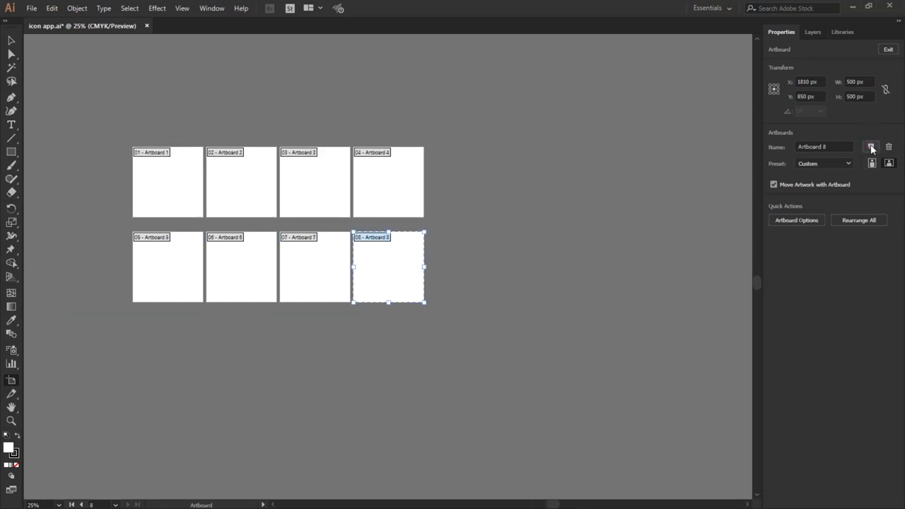
click(871, 147)
drag(384, 263, 87, 349)
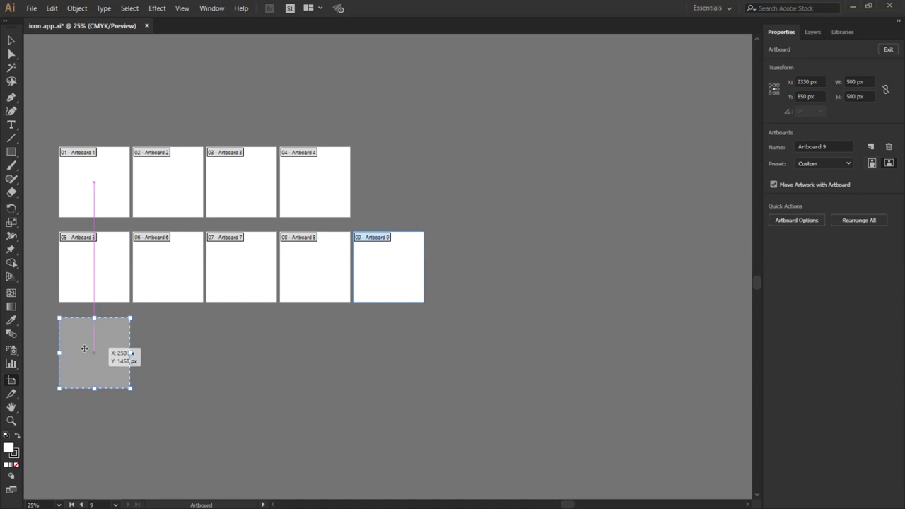
drag(87, 349, 86, 351)
click(871, 147)
click(871, 147)
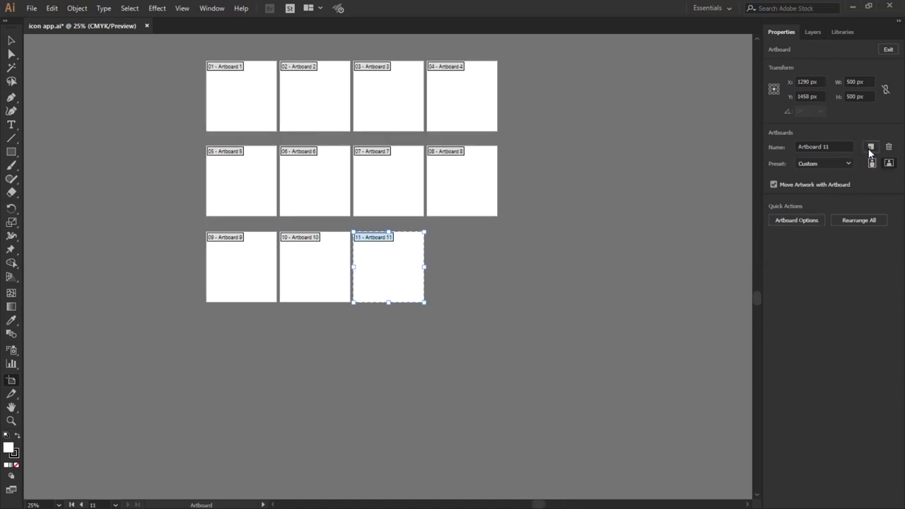
click(871, 147)
Exit artboard editing and review the finished four-by-three grid of artboards.
click(12, 40)
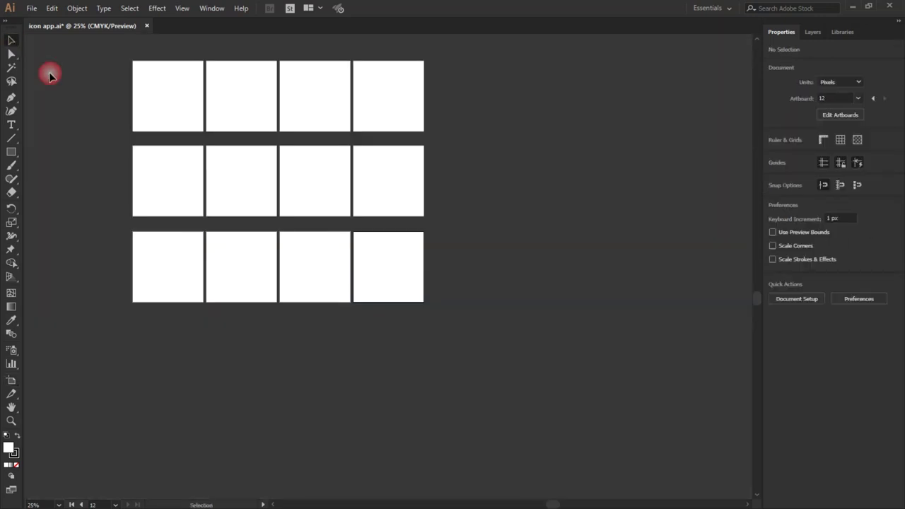
scroll(95, 90, up, 2)
scroll(163, 164, down, 1)
scroll(134, 198, up, 1)
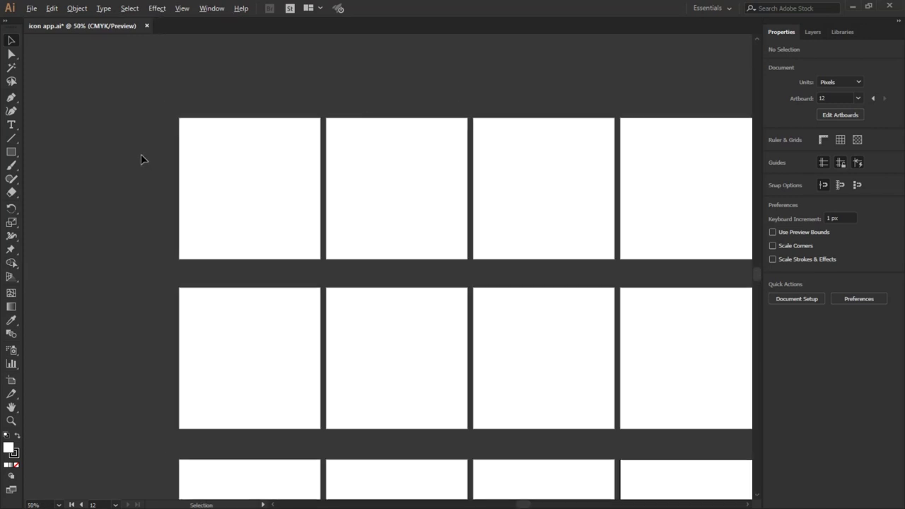
scroll(130, 199, up, 1)
scroll(124, 156, down, 4)
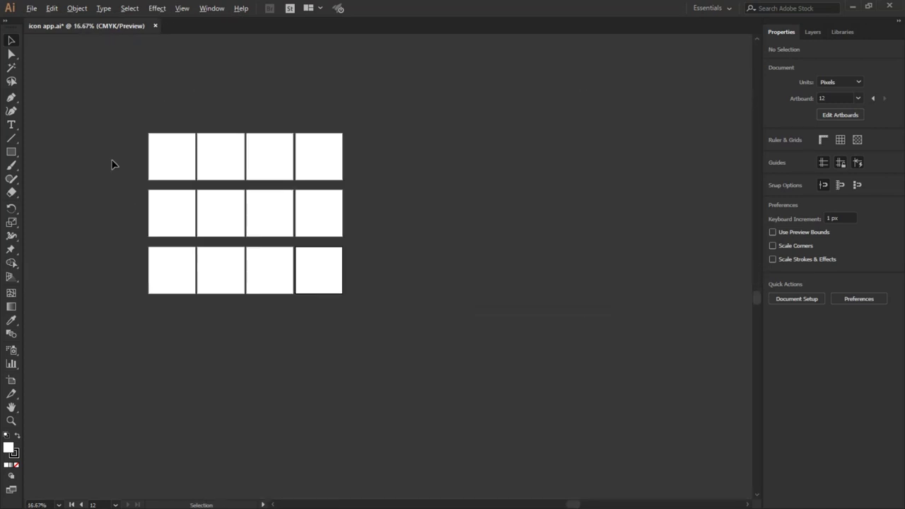
scroll(113, 165, up, 1)
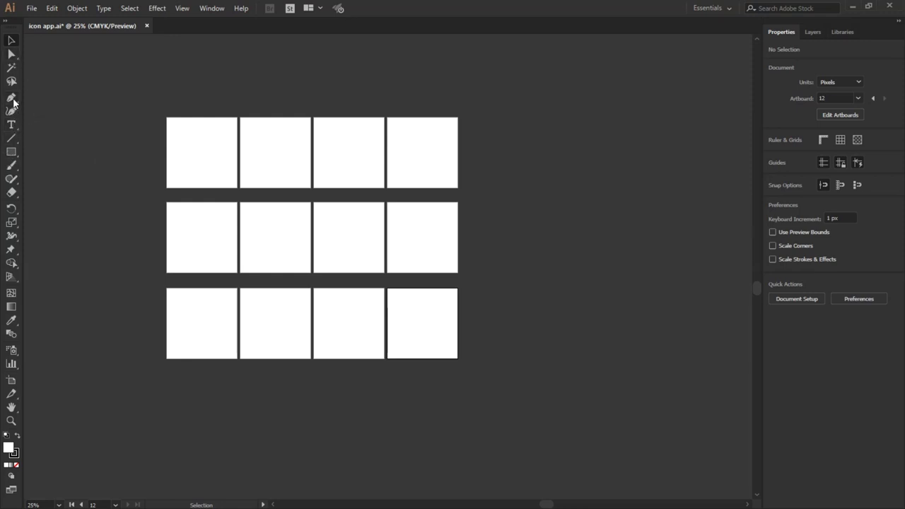
drag(11, 152, 56, 154)
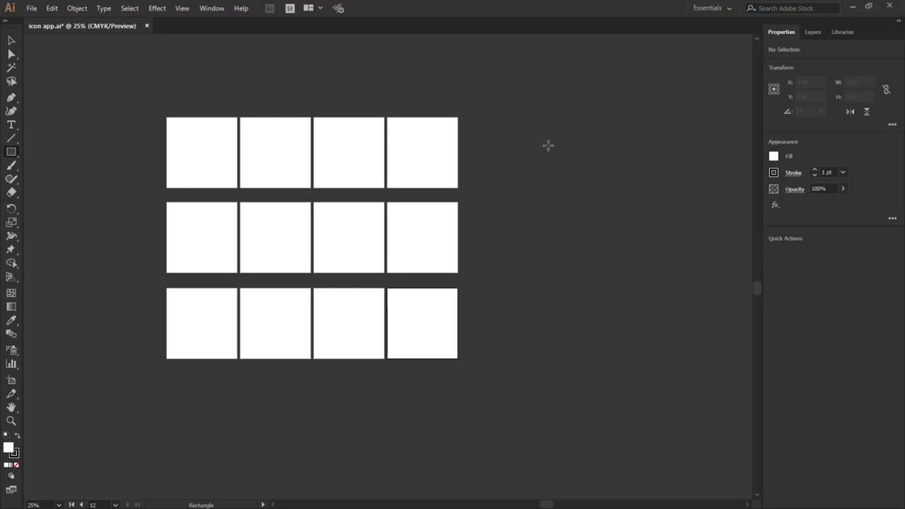
Draw a roughly 414 px square right of the artboards, remove its stroke, and round its corners.
scroll(593, 146, up, 1)
mouse_move(494, 123)
mouse_down()
mouse_move(633, 195)
mouse_move(572, 174)
mouse_up()
click(774, 172)
click(654, 195)
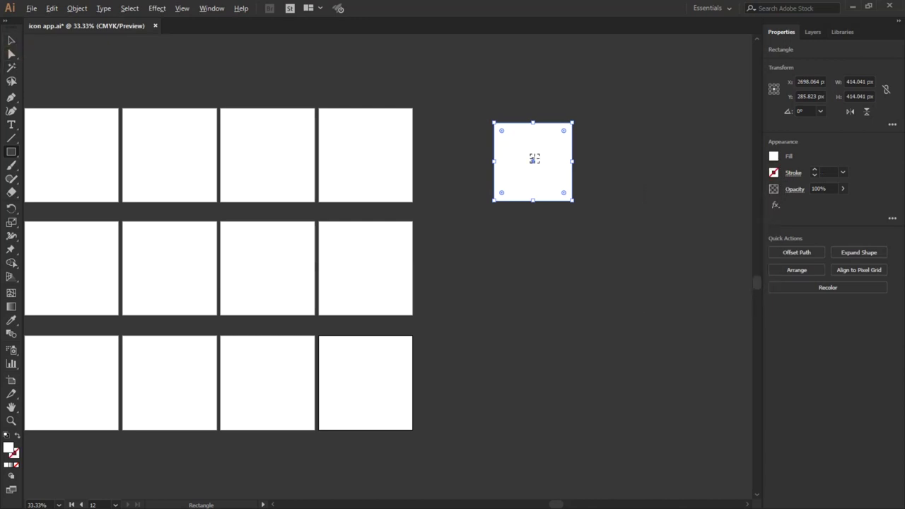
scroll(535, 159, up, 3)
scroll(453, 126, up, 1)
mouse_move(420, 117)
mouse_down()
mouse_move(463, 167)
mouse_move(437, 140)
mouse_up()
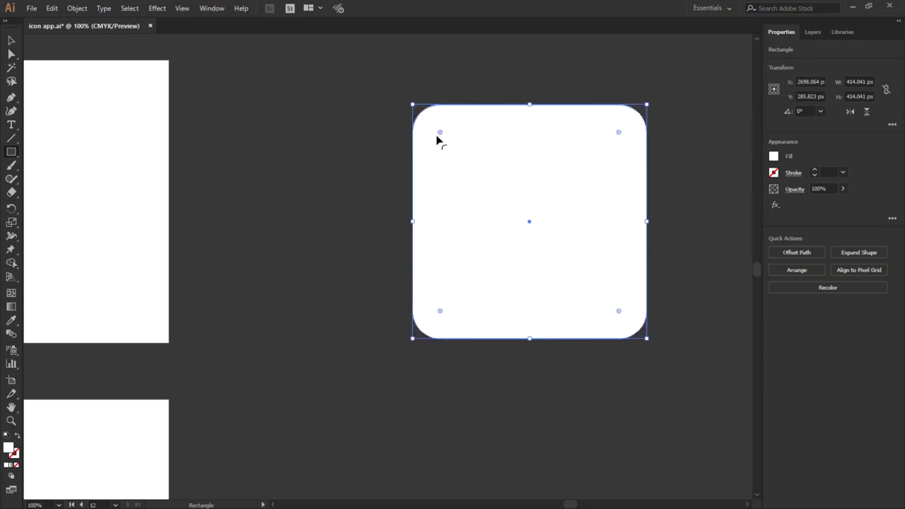
click(11, 40)
Give the rounded square a white stroke, no fill, and a 13 pt stroke weight.
click(773, 174)
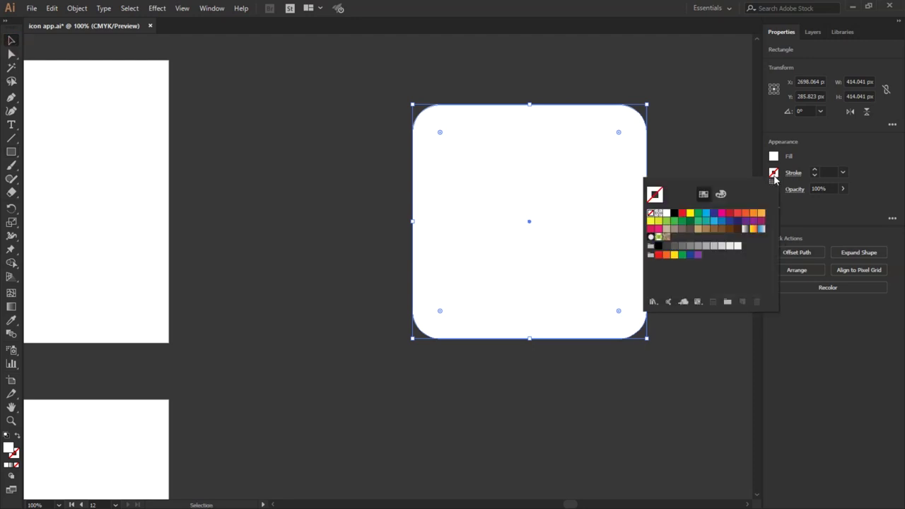
click(665, 213)
click(774, 156)
click(774, 156)
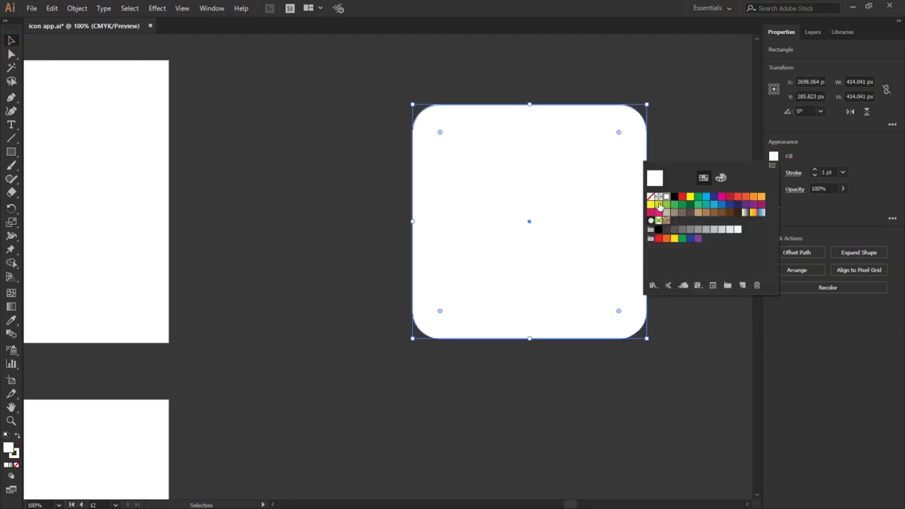
click(650, 197)
click(816, 171)
click(816, 171)
click(816, 170)
click(816, 170)
click(816, 172)
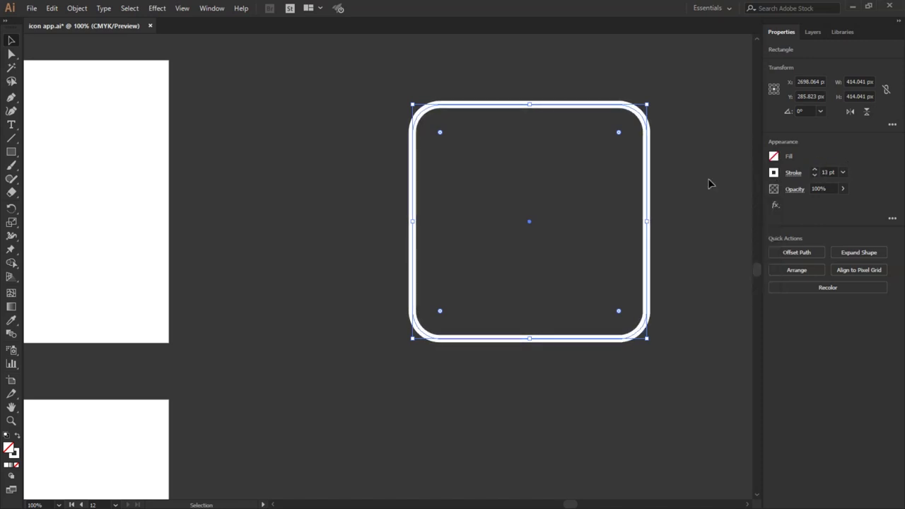
Move and scale the outline to 360 px, then duplicate it about 52 px to the right.
click(642, 196)
click(647, 192)
drag(647, 191, 587, 162)
click(654, 212)
click(489, 85)
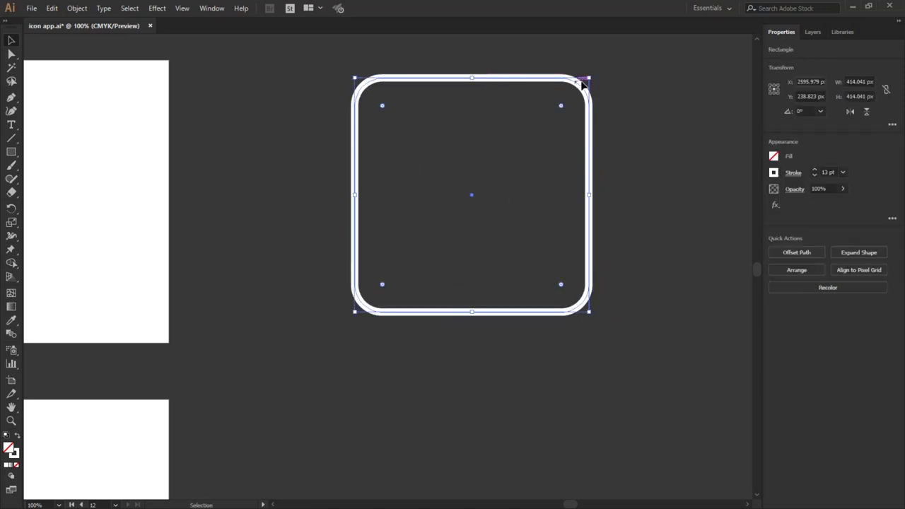
mouse_move(590, 76)
mouse_down()
mouse_move(559, 108)
mouse_move(535, 104)
mouse_up()
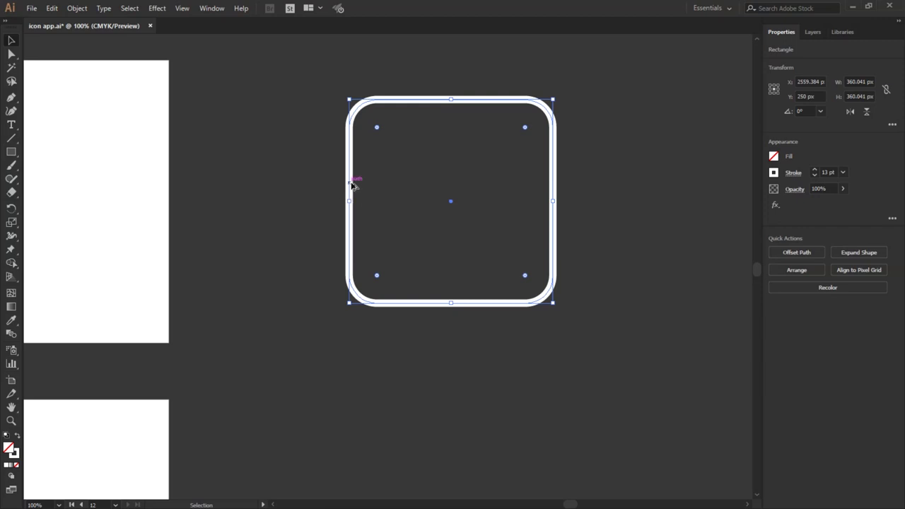
drag(351, 183, 379, 182)
drag(464, 183, 464, 184)
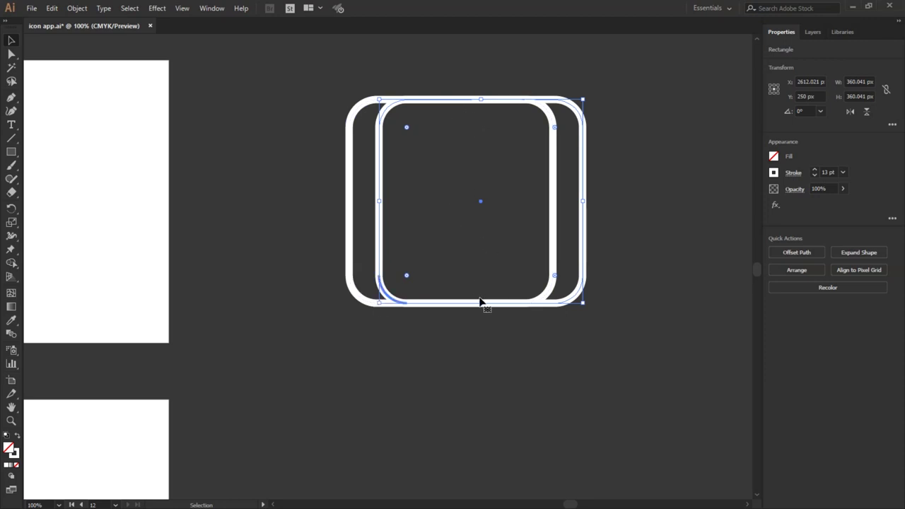
key(ctrl)
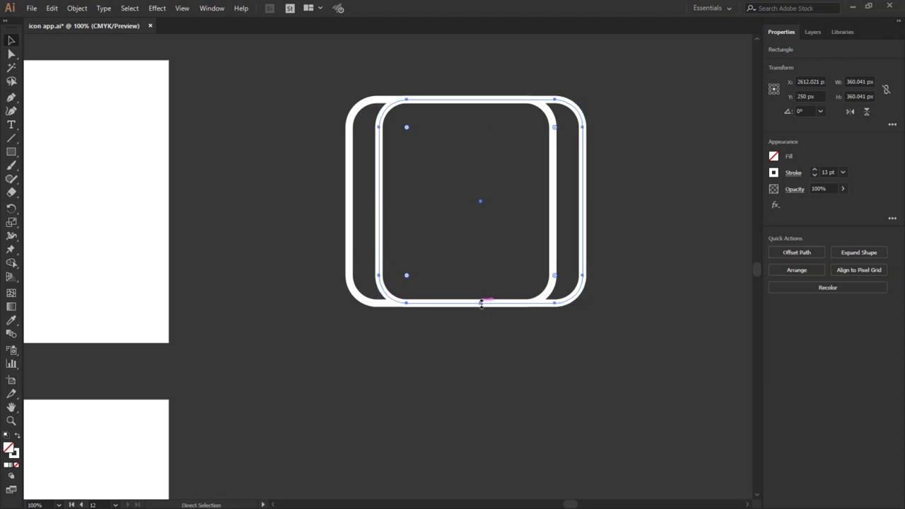
Move the copy clear to the right and try slanting its bottom edge, undoing each attempt.
drag(480, 305, 704, 305)
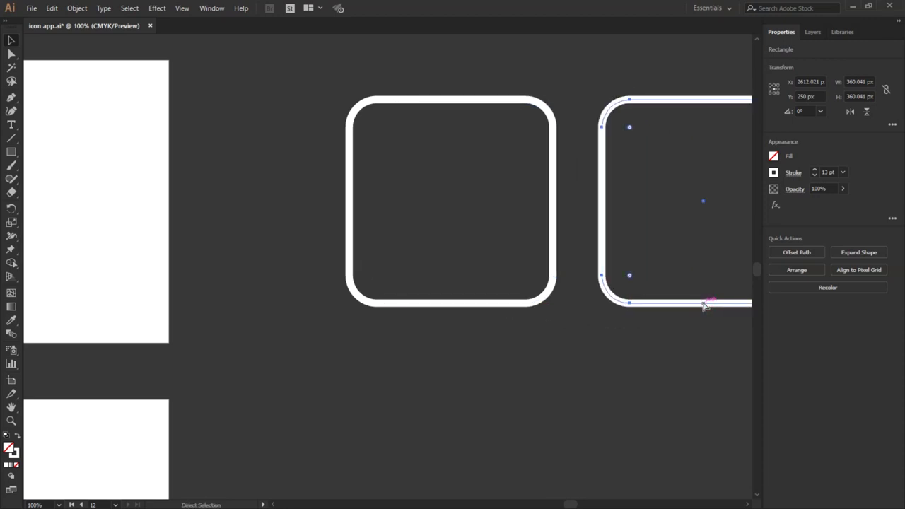
scroll(417, 285, down, 2)
scroll(582, 283, up, 2)
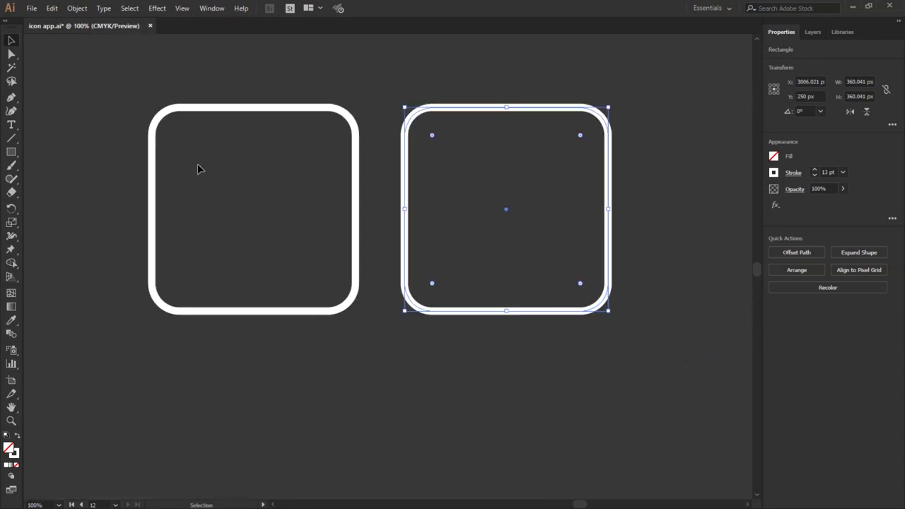
click(12, 55)
drag(385, 357, 663, 268)
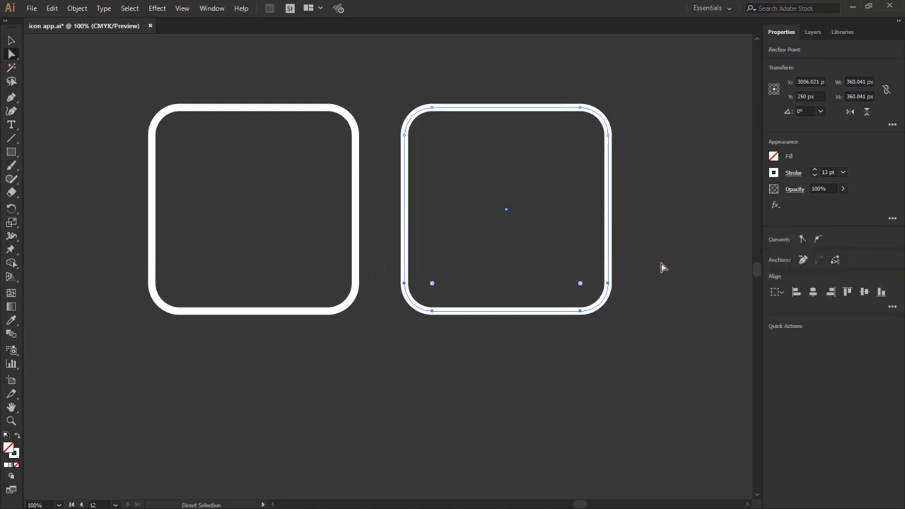
drag(498, 314, 535, 315)
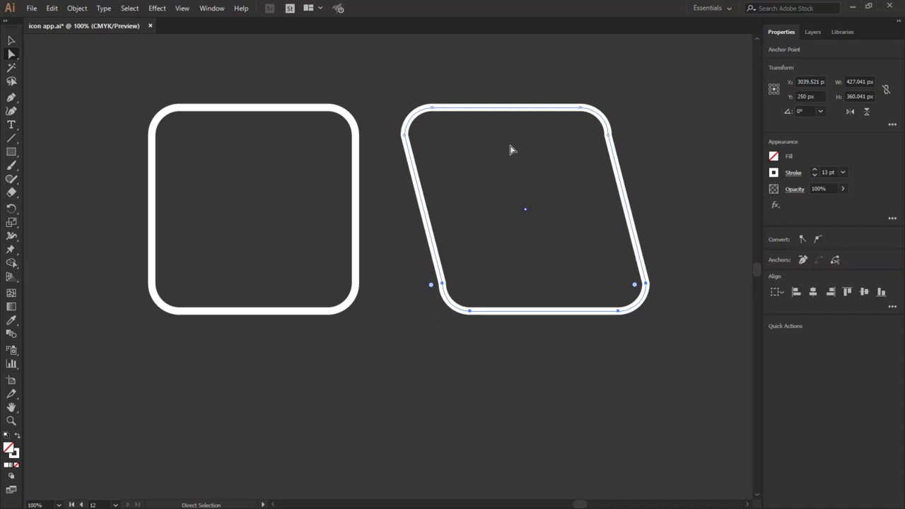
key(ctrl+z)
key(ctrl+z)
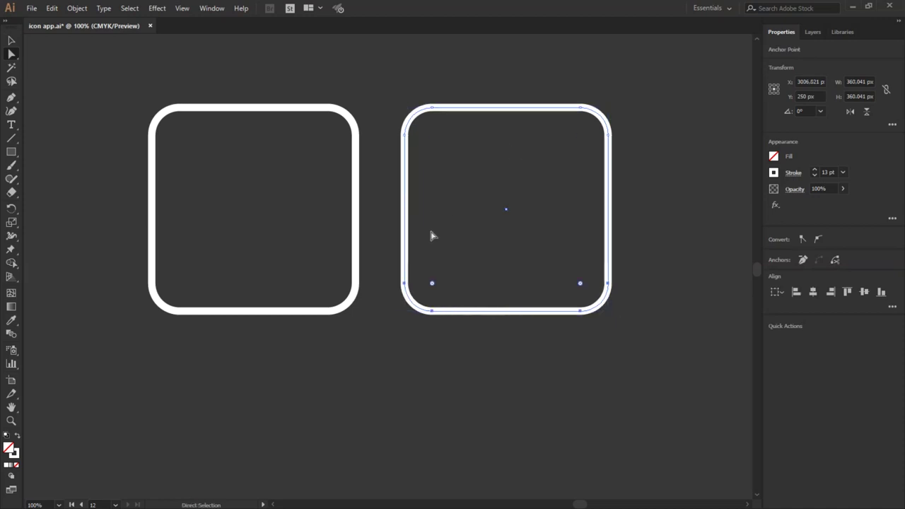
drag(394, 332, 667, 131)
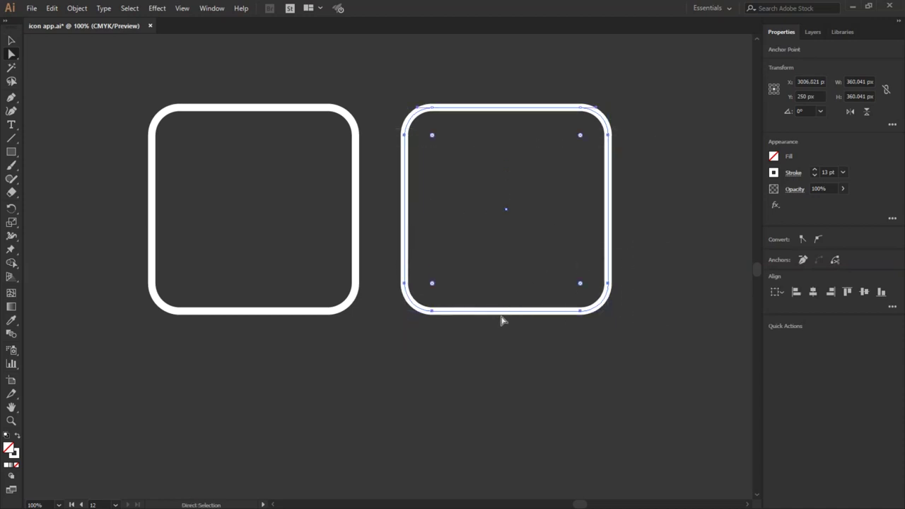
drag(503, 315, 538, 315)
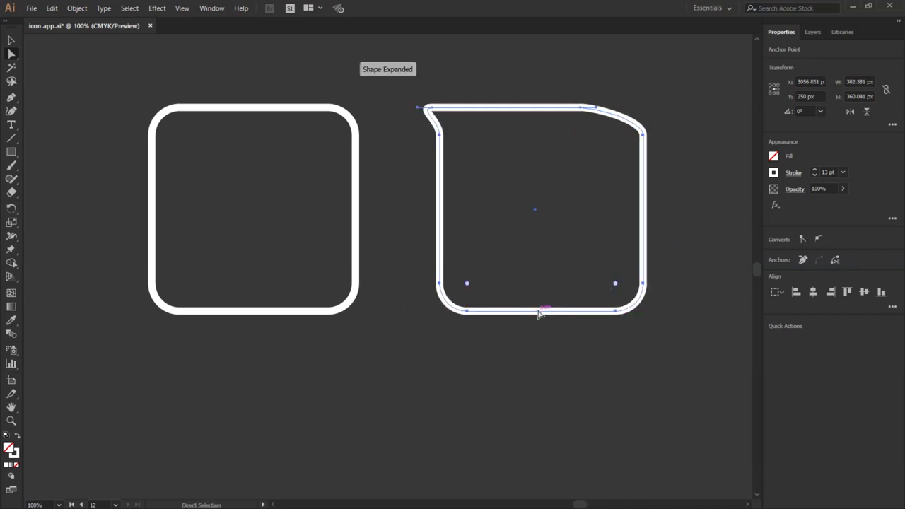
key(ctrl+z)
click(489, 323)
Slant the copy by sliding its bottom anchors right, then rework the top-right corner's rounding.
drag(393, 388, 642, 262)
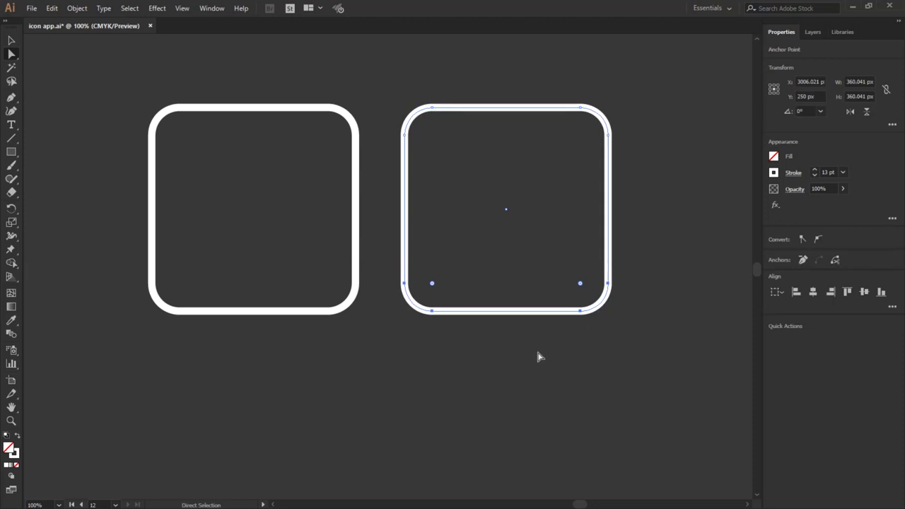
drag(502, 311, 514, 311)
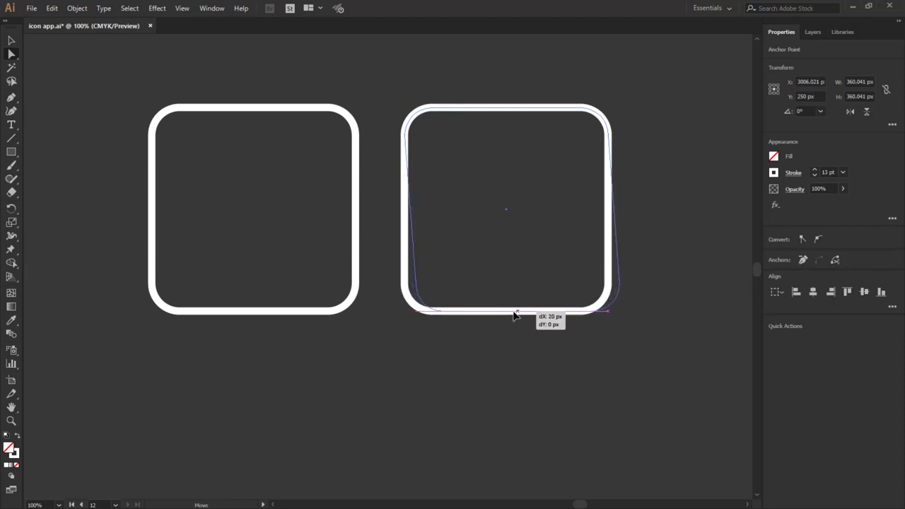
drag(516, 311, 531, 312)
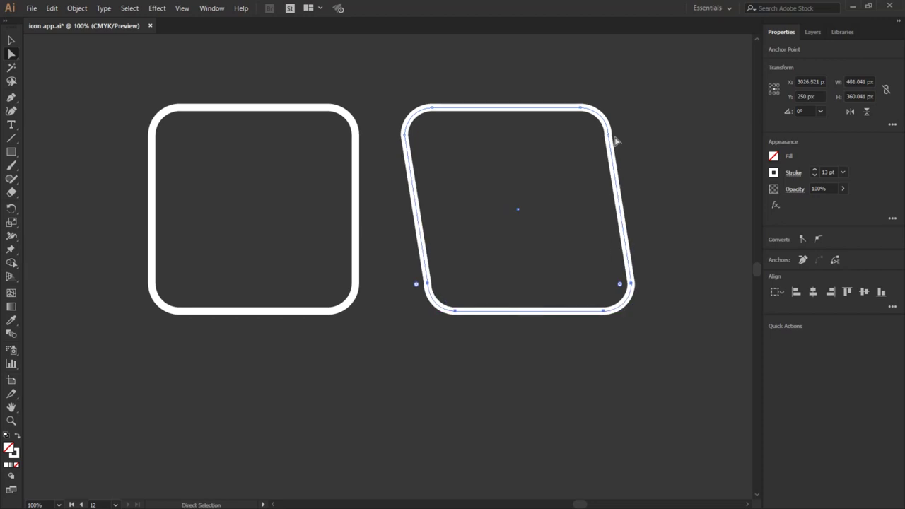
scroll(626, 128, up, 4)
click(558, 161)
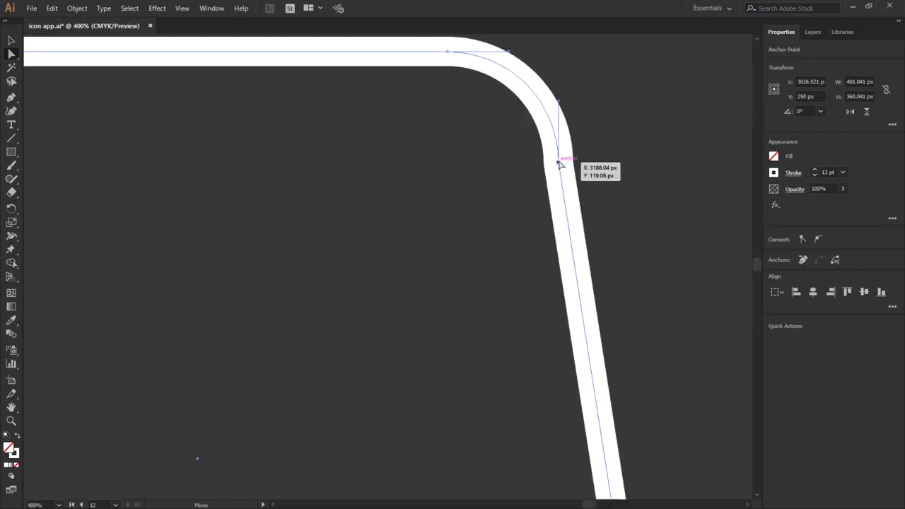
mouse_move(570, 164)
mouse_down()
mouse_move(737, 141)
mouse_move(558, 176)
mouse_up()
click(551, 105)
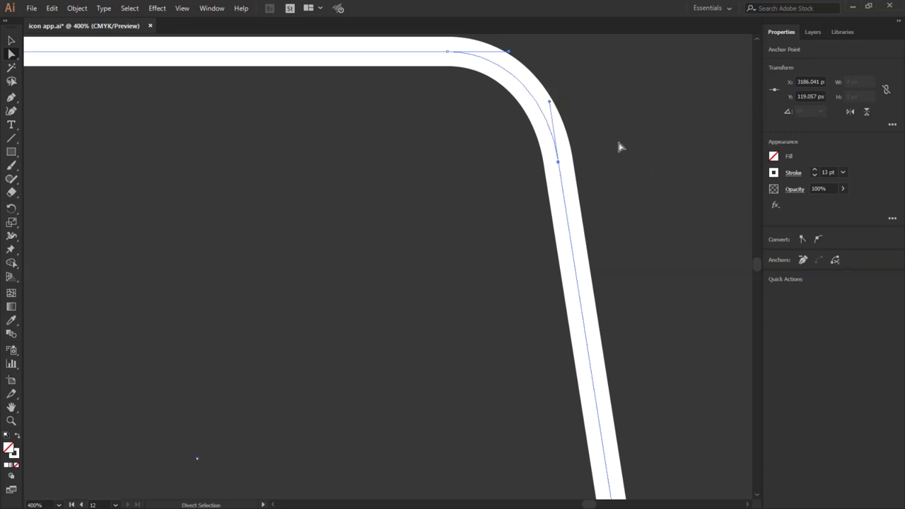
alt+scroll(574, 121, down, 4)
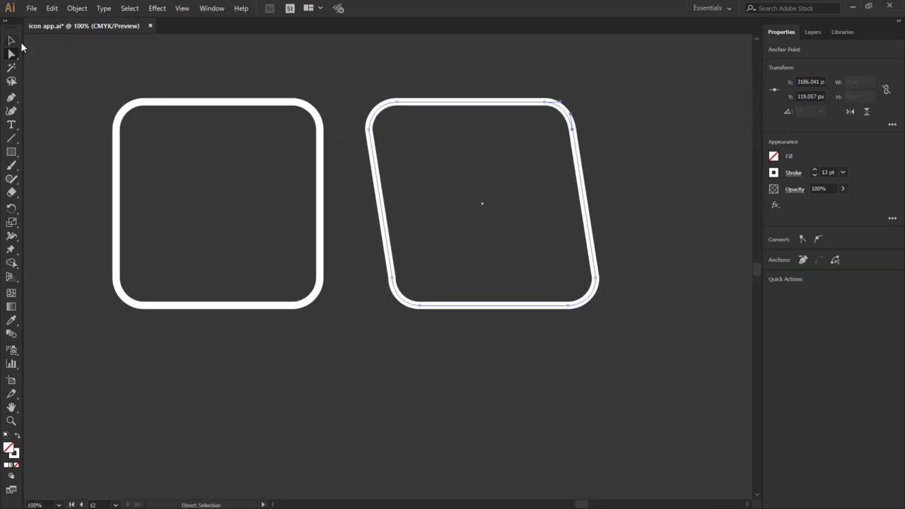
Move the slanted shape over the left square and shorten it from its bottom edge.
key(v)
drag(475, 104, 224, 104)
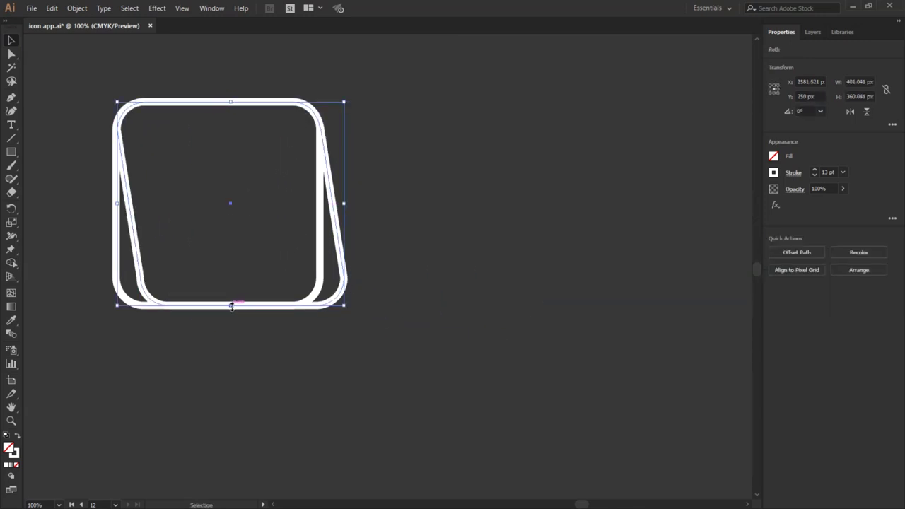
drag(231, 305, 236, 266)
click(544, 212)
Select both rounded shapes and split them apart with Pathfinder Divide.
scroll(608, 196, down, 1)
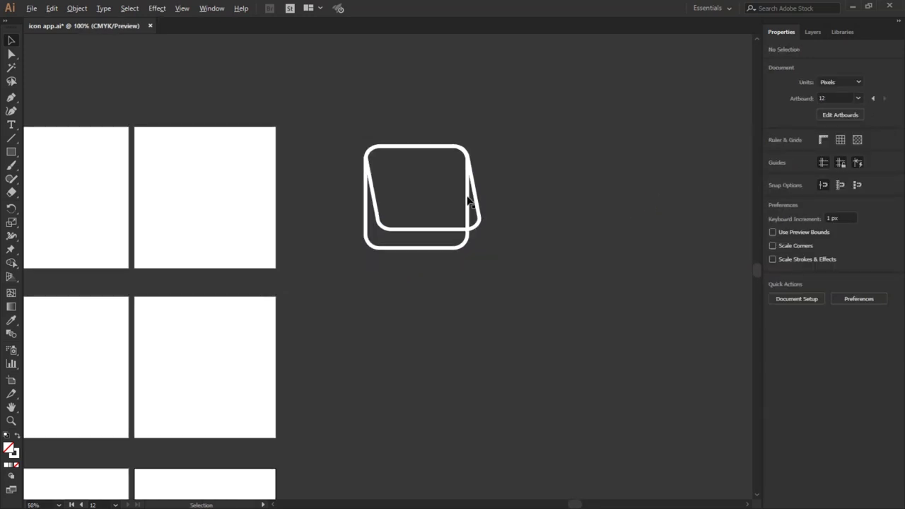
scroll(463, 198, up, 1)
scroll(429, 196, up, 1)
drag(578, 121, 418, 353)
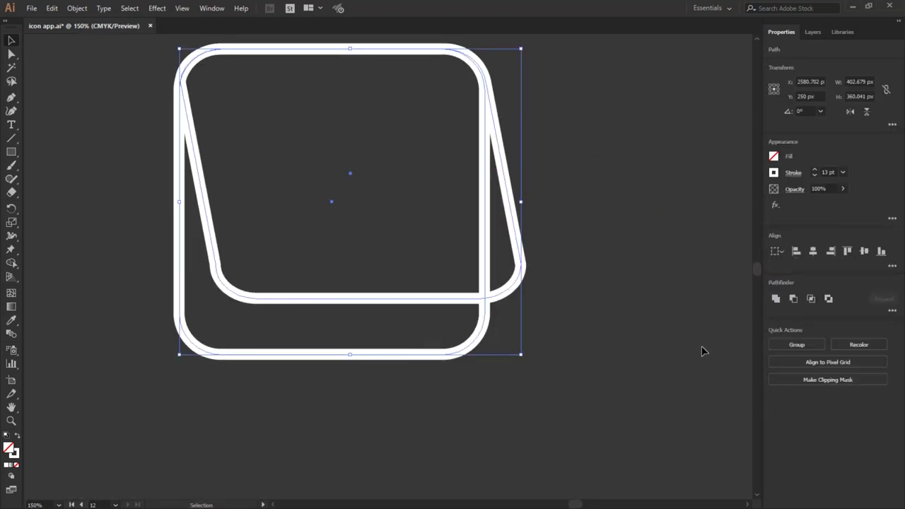
click(564, 319)
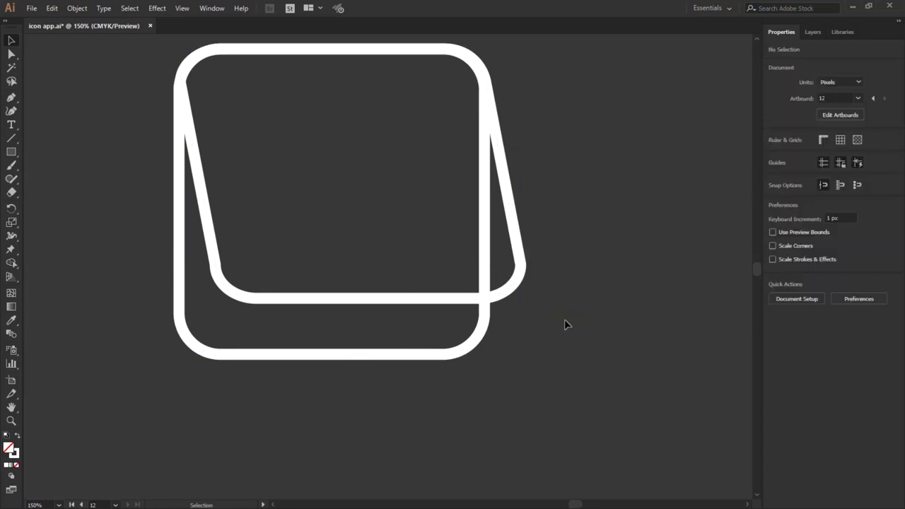
drag(586, 196, 404, 398)
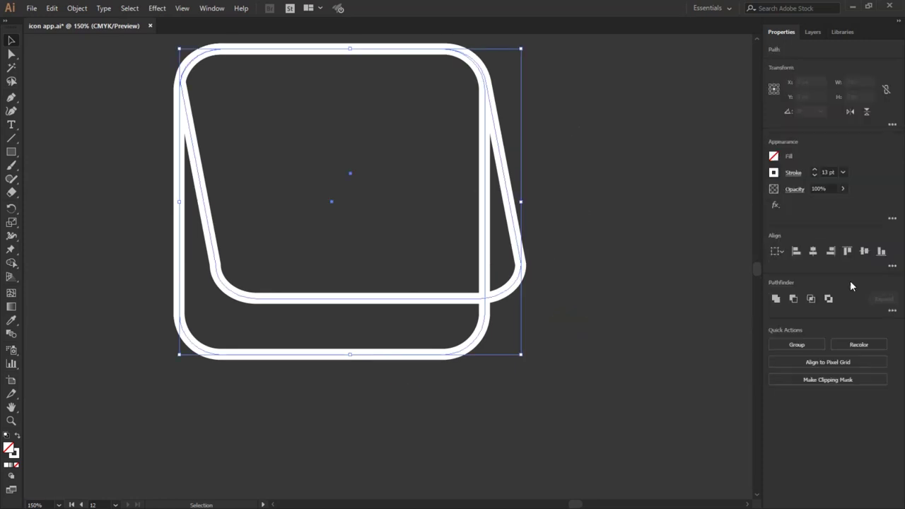
click(891, 311)
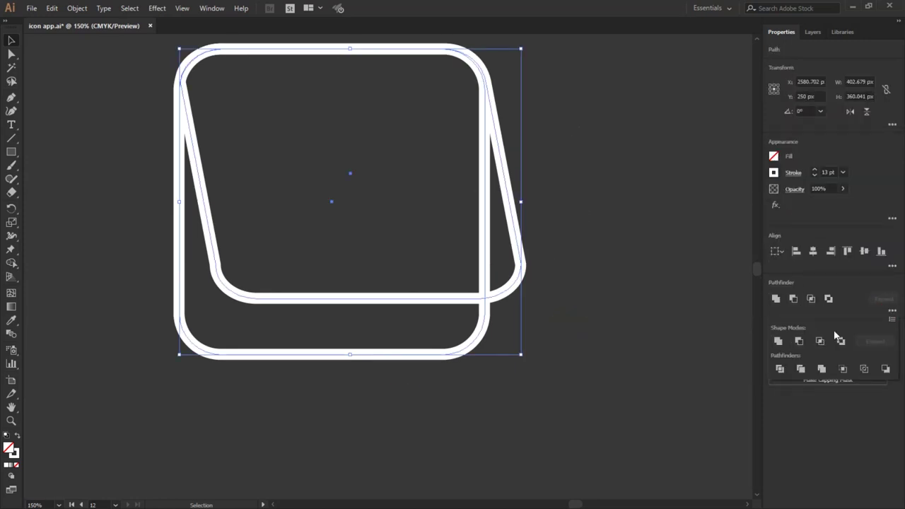
click(780, 370)
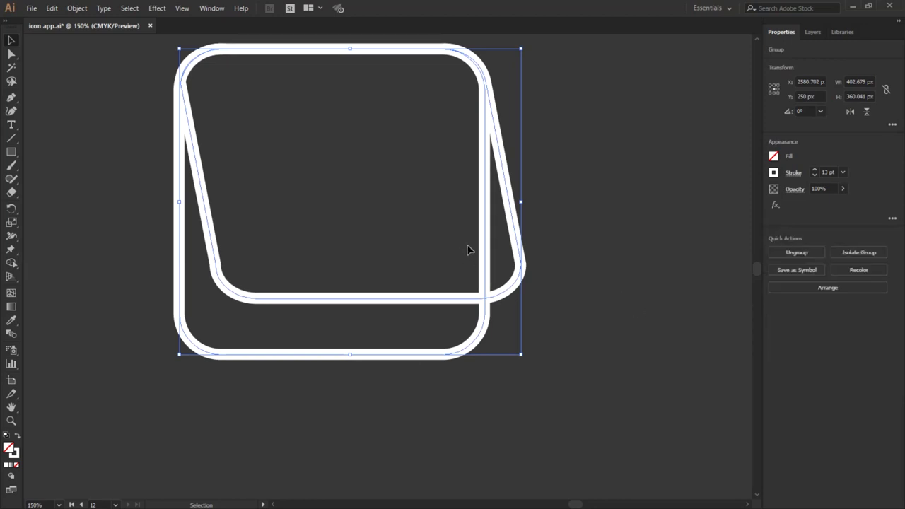
Ungroup the divided pieces and trial-move the inner rounded path, undoing the move.
right_click(482, 233)
click(521, 327)
click(596, 297)
click(485, 223)
mouse_move(485, 222)
mouse_down()
mouse_move(466, 221)
mouse_move(714, 226)
mouse_up()
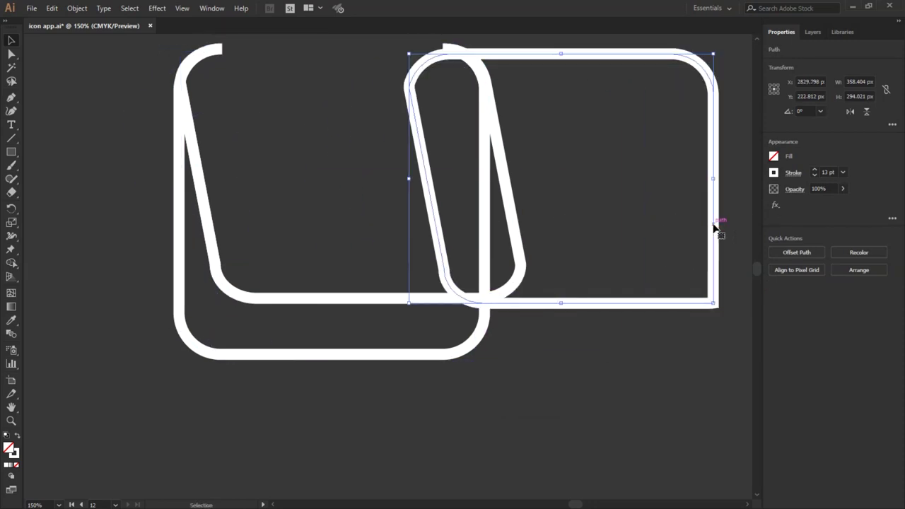
key(a)
key(ctrl+z)
key(ctrl+z)
key(v)
right_click(485, 232)
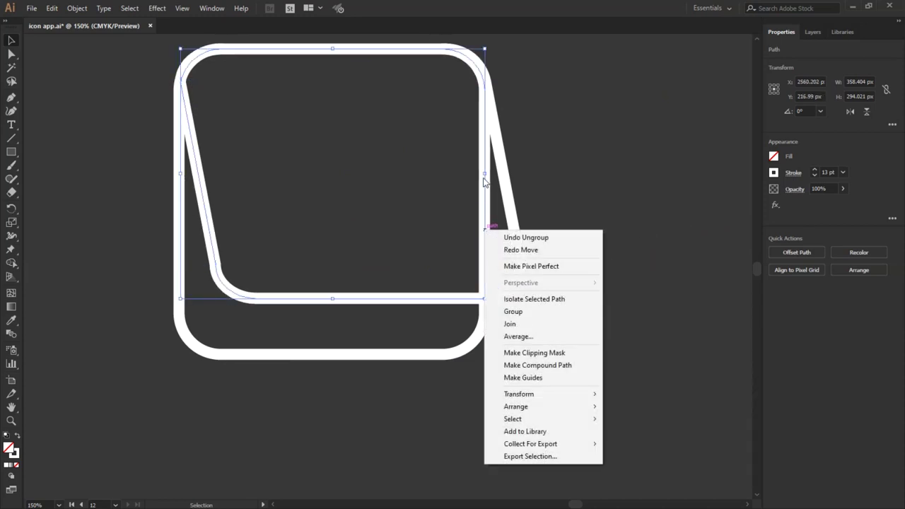
click(480, 171)
Select and delete the inner right edge segment, then undo the deletion.
click(11, 54)
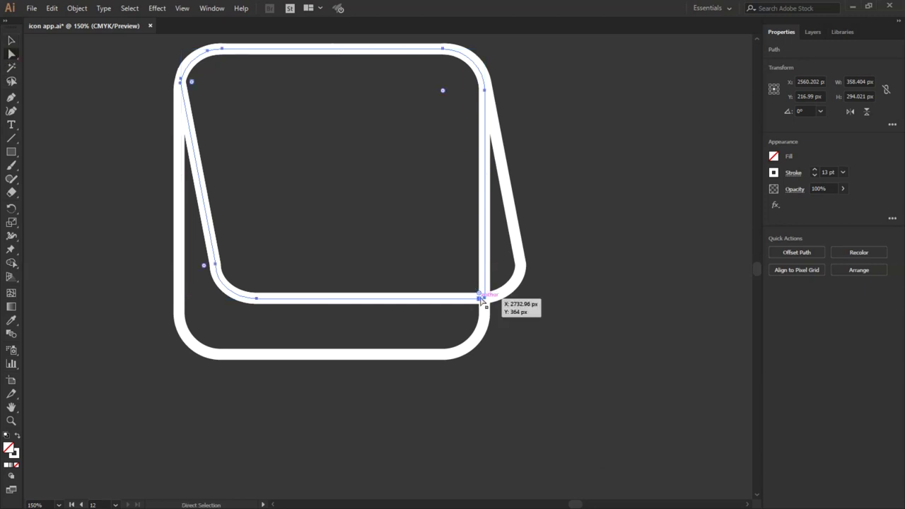
click(485, 91)
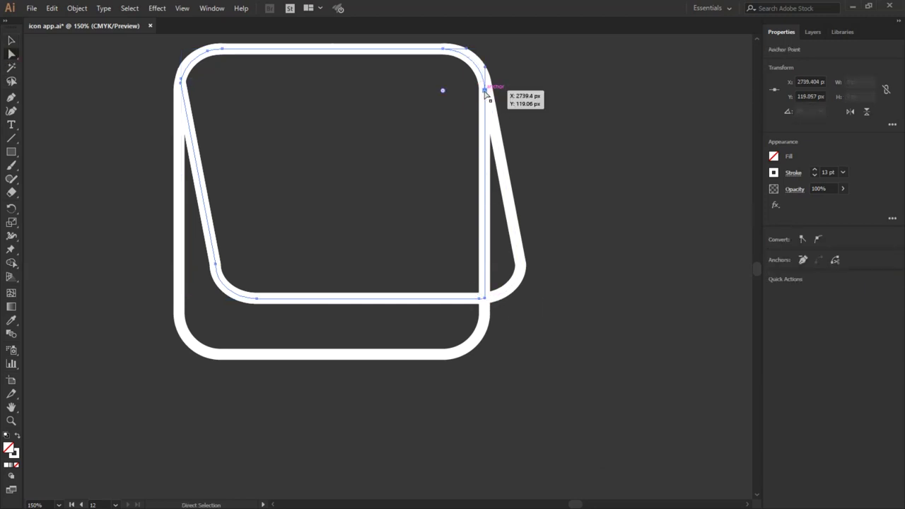
click(486, 92)
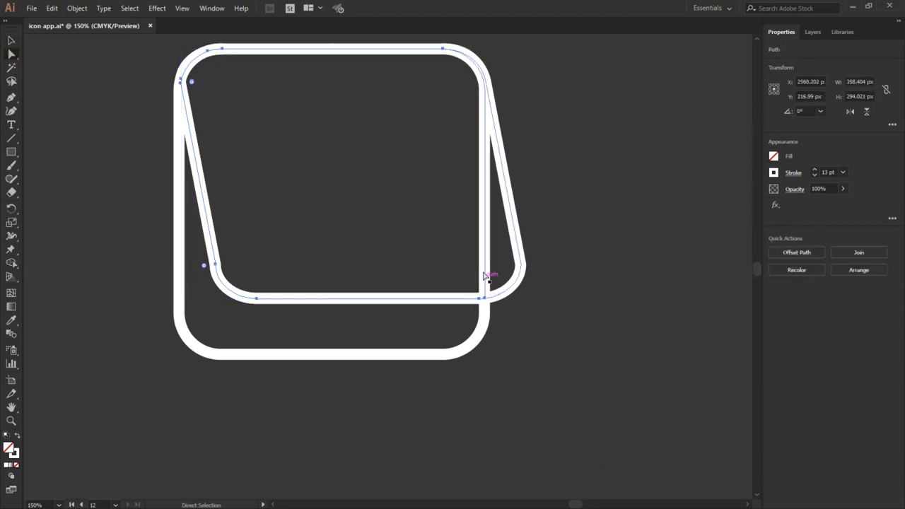
click(485, 243)
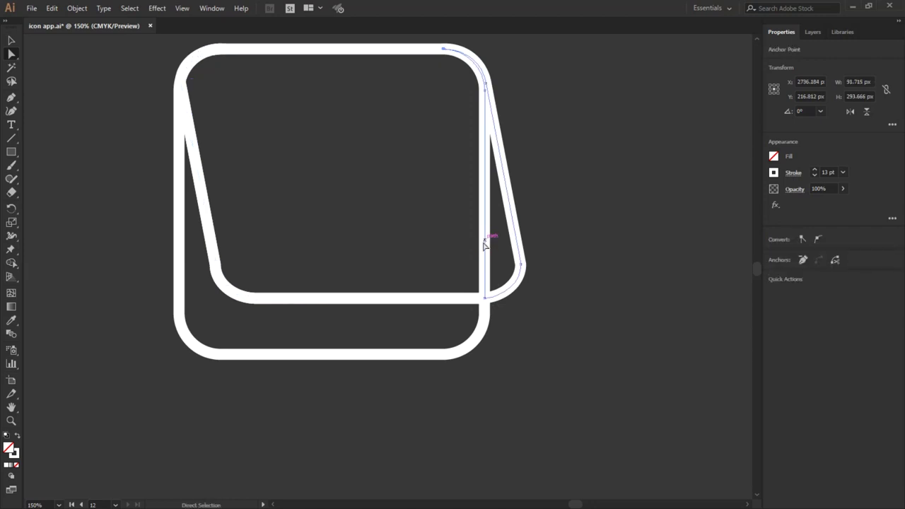
click(485, 299)
key(Delete)
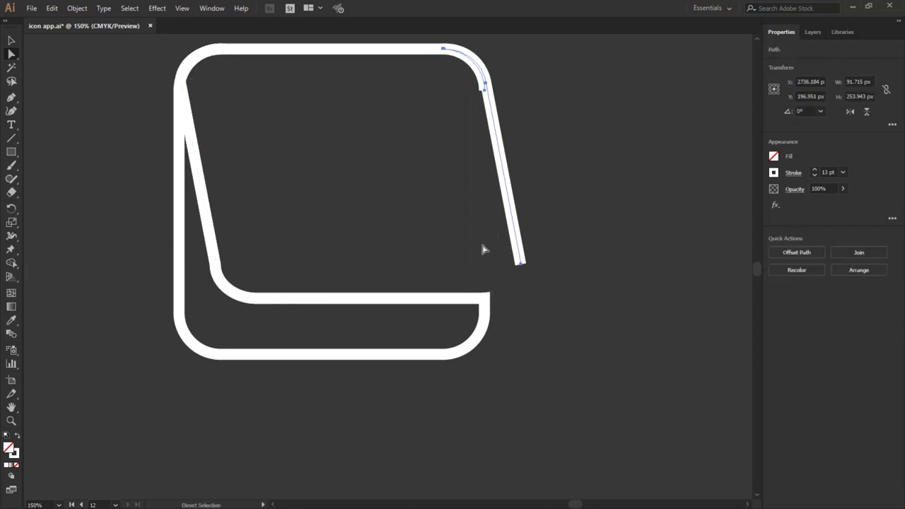
key(ctrl+z)
Try pulling the right edge's top anchor inward, undo it, and marquee-select both shapes.
click(434, 181)
click(485, 243)
drag(489, 95, 431, 114)
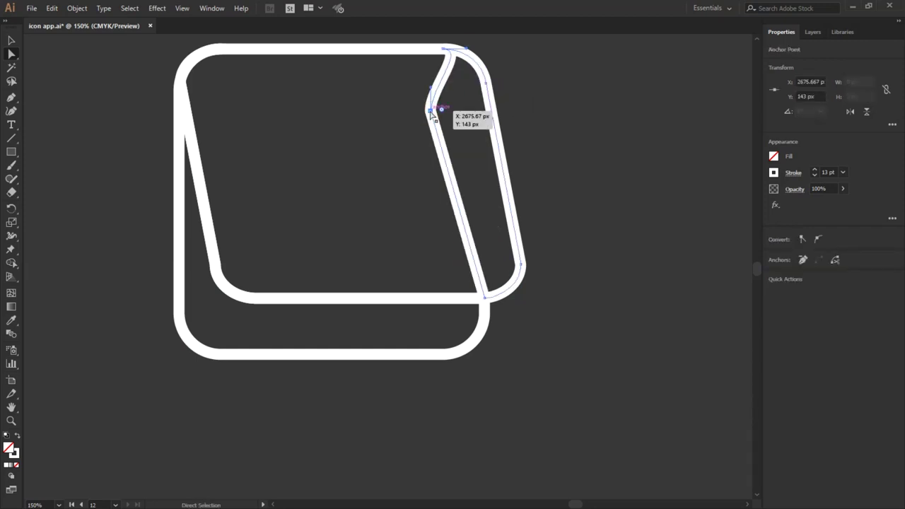
key(ctrl+z)
click(585, 191)
mouse_move(591, 117)
mouse_down()
mouse_move(281, 438)
mouse_move(172, 438)
mouse_up()
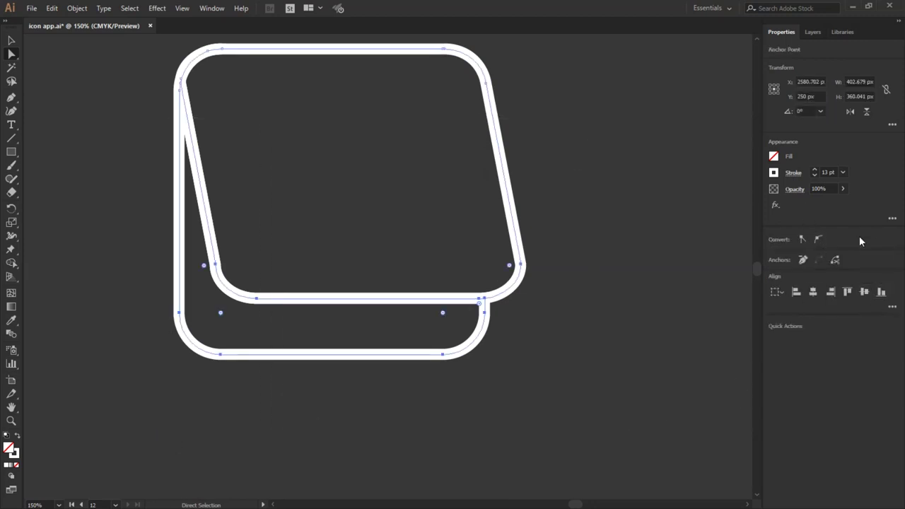
click(211, 8)
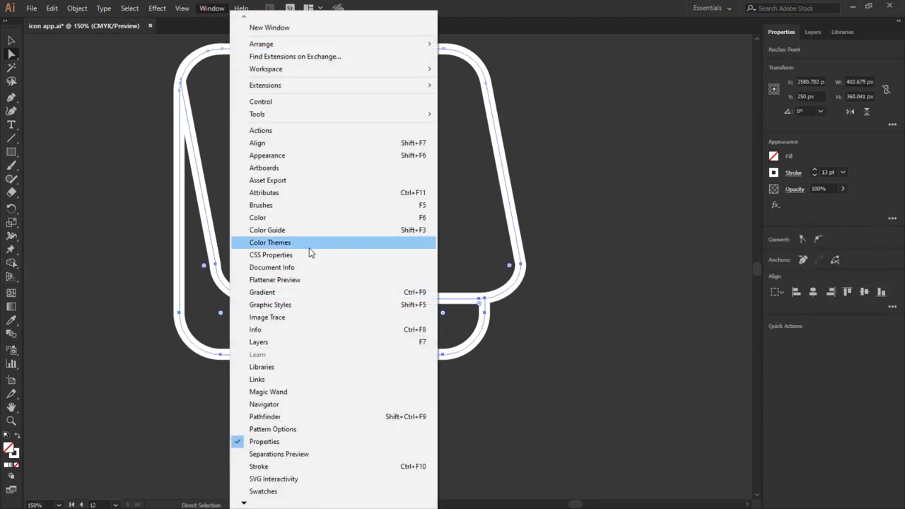
Try Pathfinder Unite and Exclude on the two shapes, undoing both.
click(273, 417)
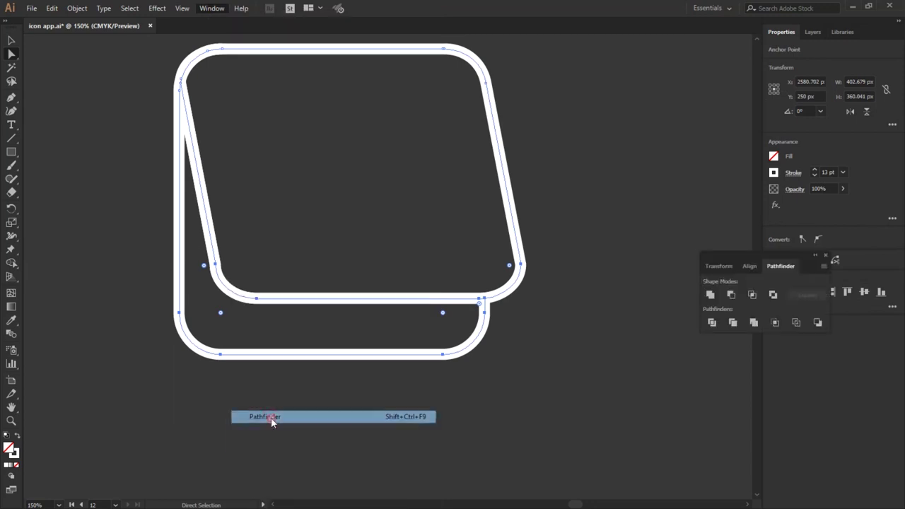
click(710, 295)
key(ctrl+z)
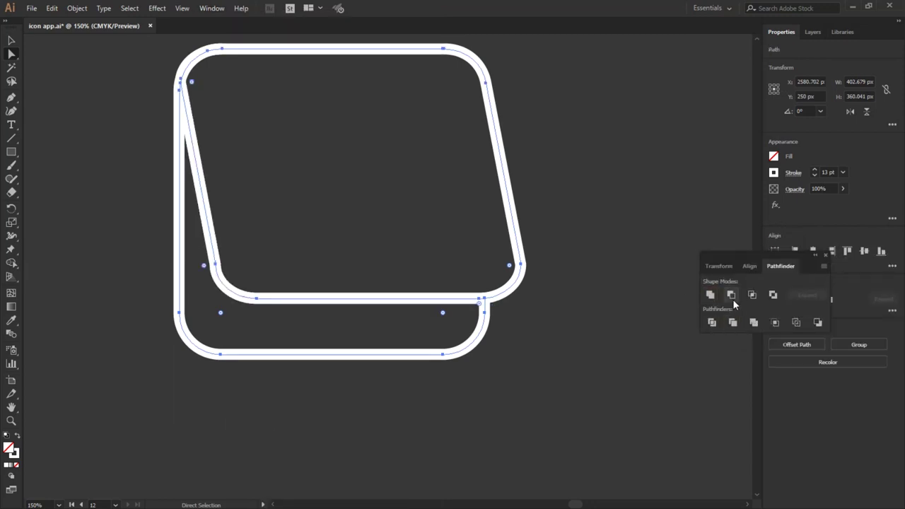
click(773, 297)
key(ctrl+z)
Select both rounded shapes and reverse the direction of their paths.
click(603, 339)
drag(568, 232, 121, 342)
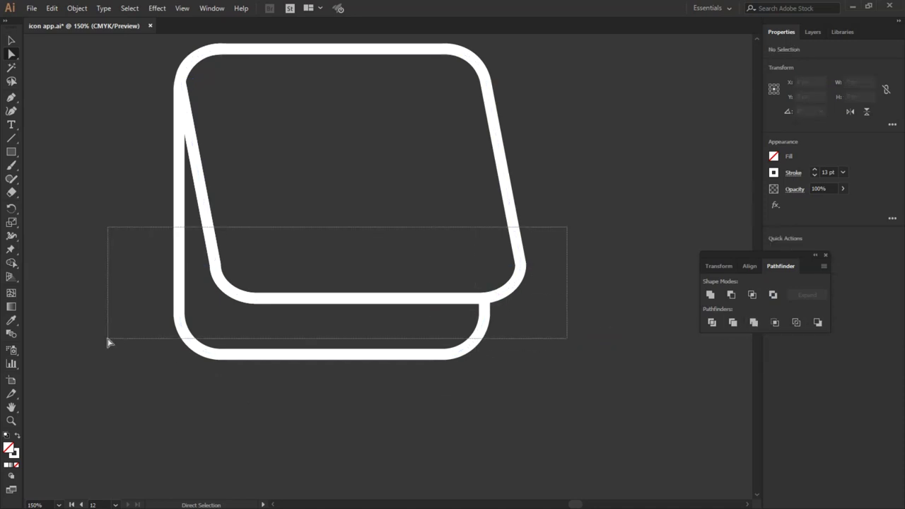
drag(576, 66, 124, 390)
drag(111, 39, 591, 424)
click(77, 8)
mouse_move(141, 264)
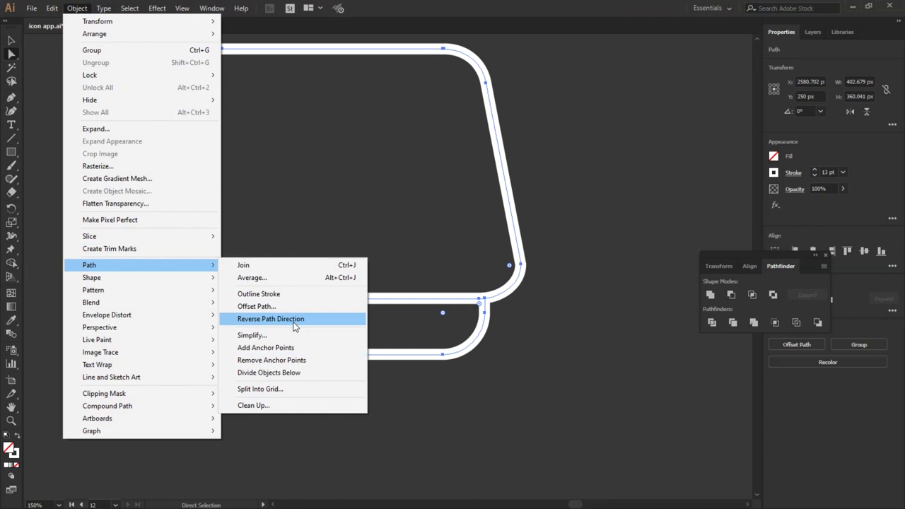
click(295, 319)
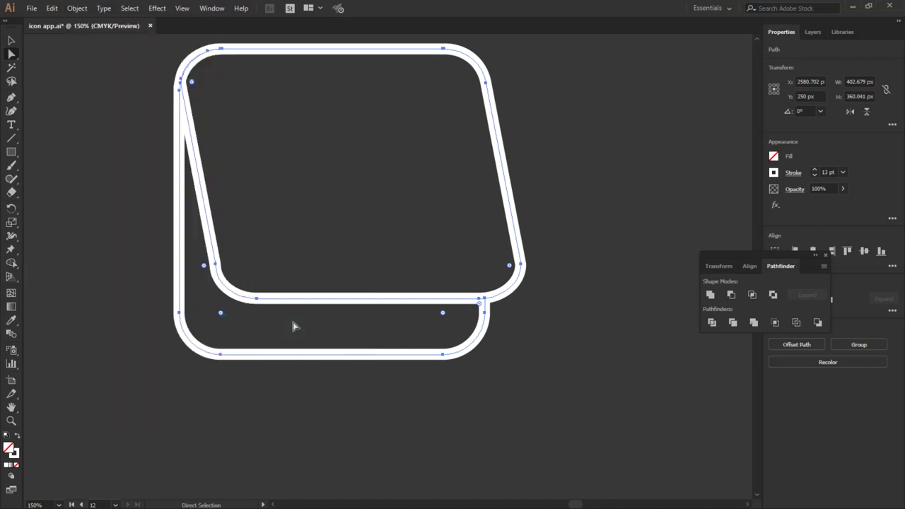
Select both pieces of the front card outline and join them into one path.
click(595, 305)
click(485, 298)
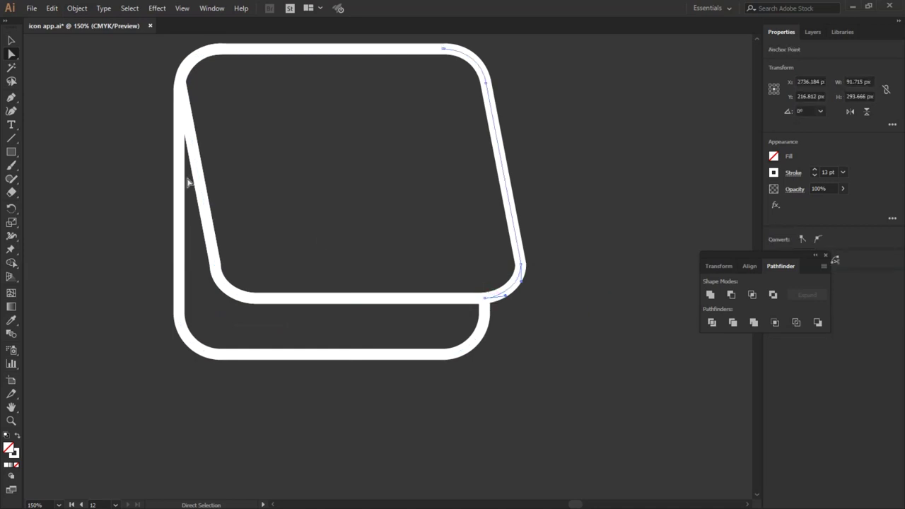
click(11, 39)
click(81, 74)
drag(142, 59, 556, 293)
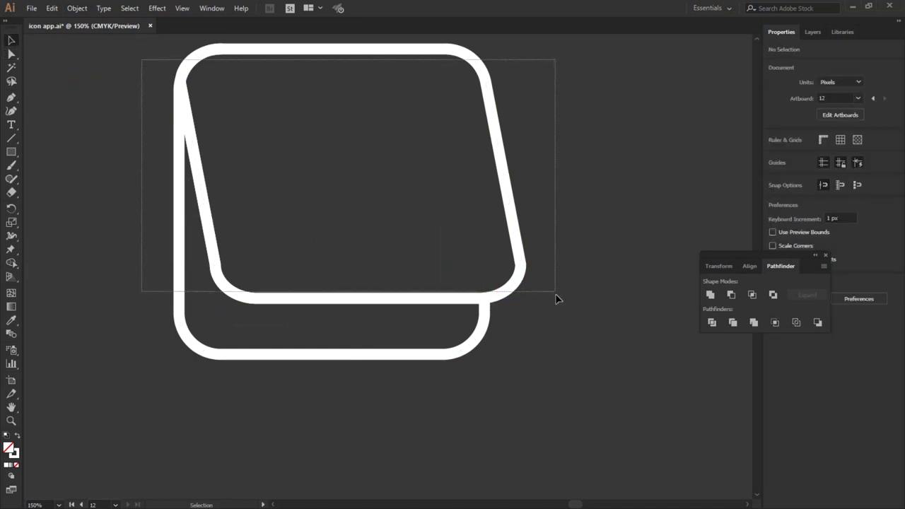
right_click(188, 113)
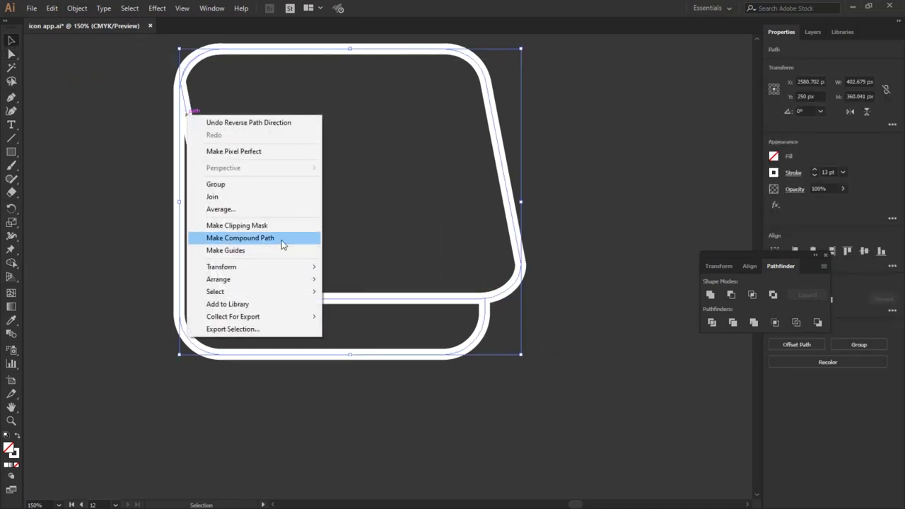
click(266, 201)
Check the joined front card, the back card and the top-left arc by selecting each.
click(157, 185)
click(194, 142)
drag(124, 89, 542, 391)
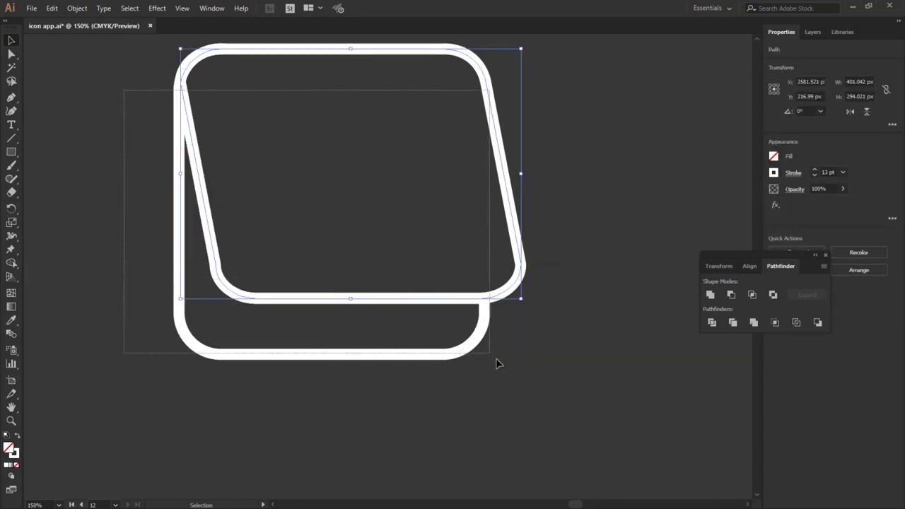
click(531, 222)
click(479, 344)
click(132, 116)
drag(208, 80, 170, 50)
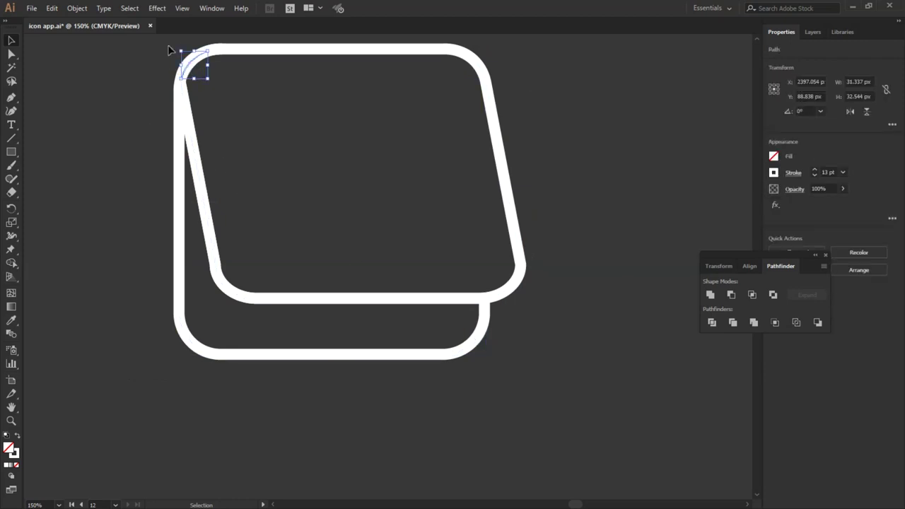
click(159, 47)
Select the front and back cards separately, then marquee-select both cards together.
click(186, 74)
click(616, 171)
click(477, 344)
click(573, 190)
drag(579, 387, 132, 175)
drag(134, 45, 548, 403)
Draw a 13 pt circle outline inside the slanted front card and shift it up and left.
click(601, 324)
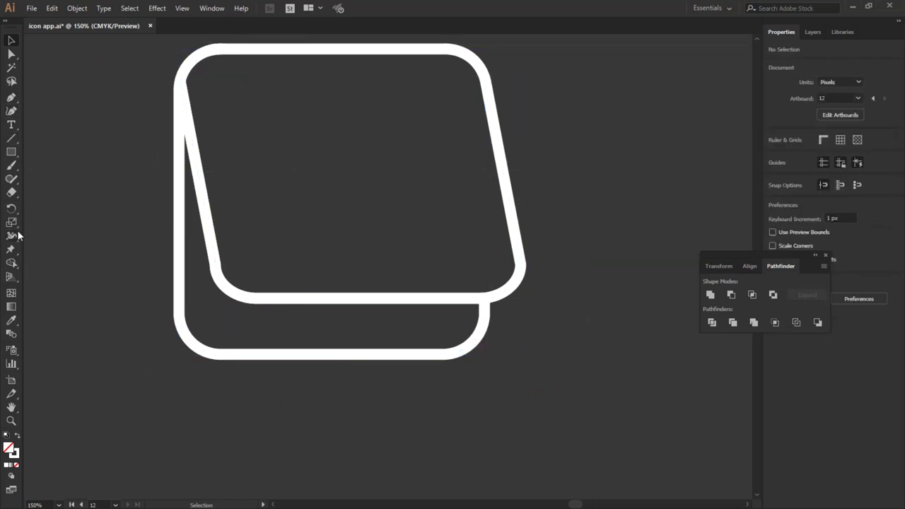
drag(12, 151, 57, 176)
mouse_move(285, 95)
mouse_down()
mouse_move(431, 215)
mouse_move(485, 294)
mouse_up()
click(14, 43)
click(282, 91)
drag(322, 112, 295, 96)
click(569, 111)
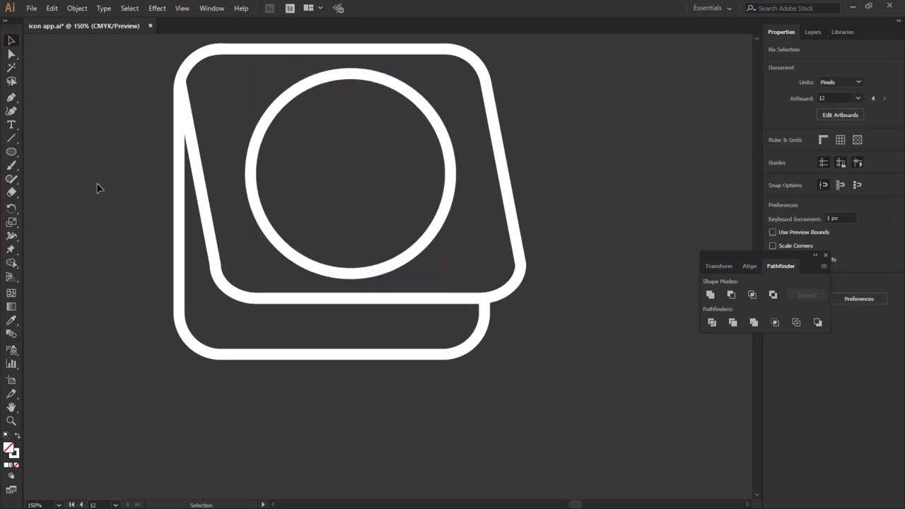
click(12, 138)
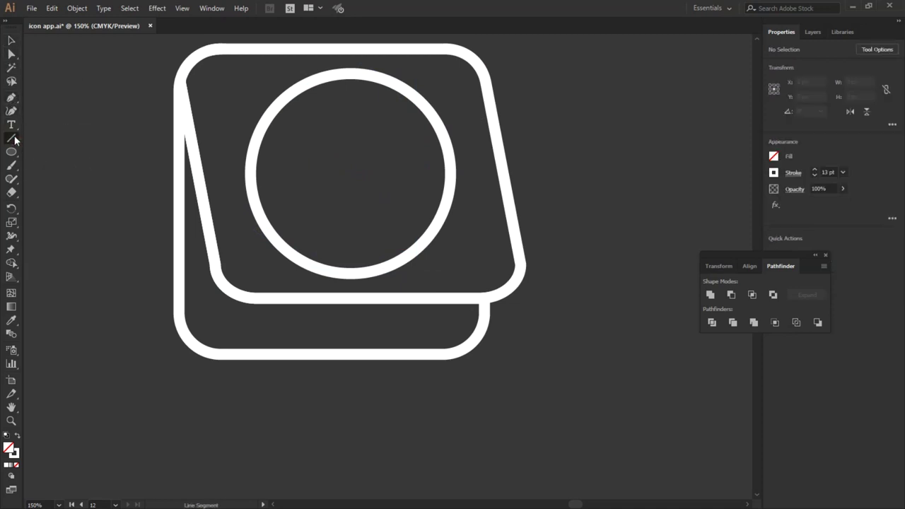
Draw a vertical 13 pt line right of the cards and give it round caps.
drag(587, 112, 589, 265)
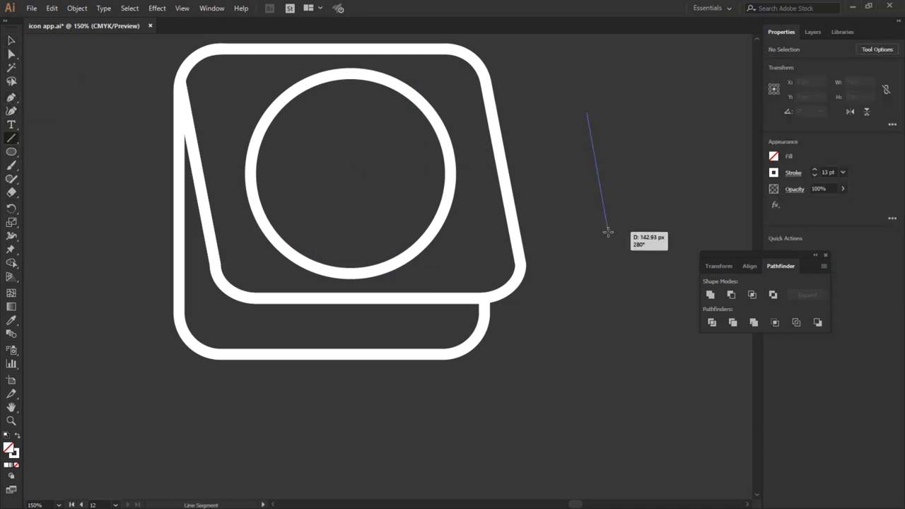
key(v)
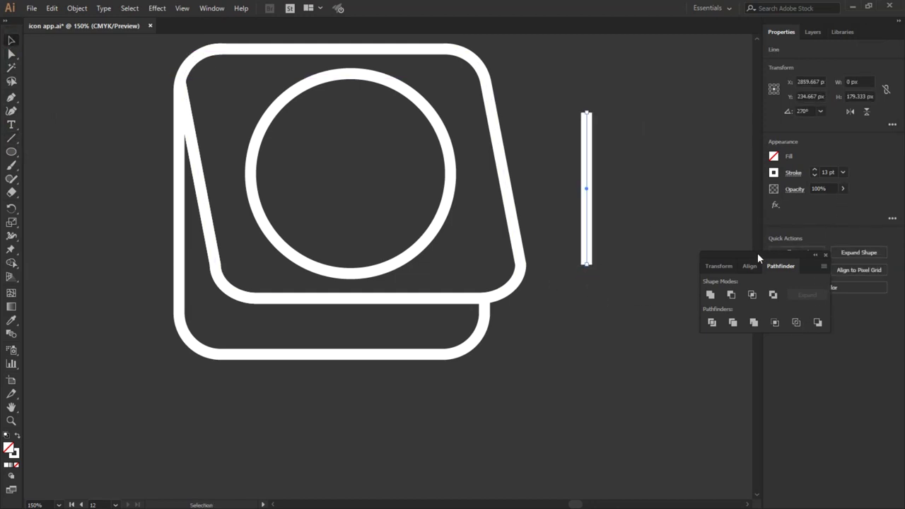
drag(757, 254, 700, 332)
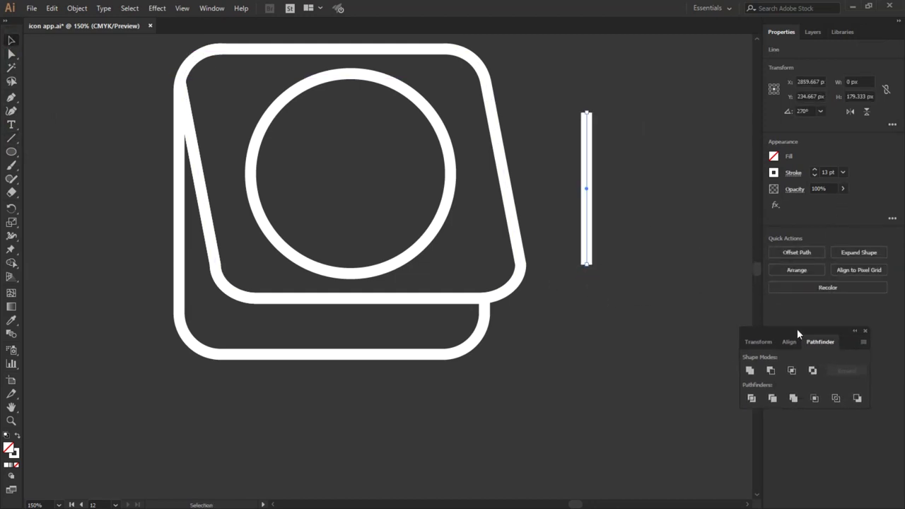
click(793, 173)
click(730, 203)
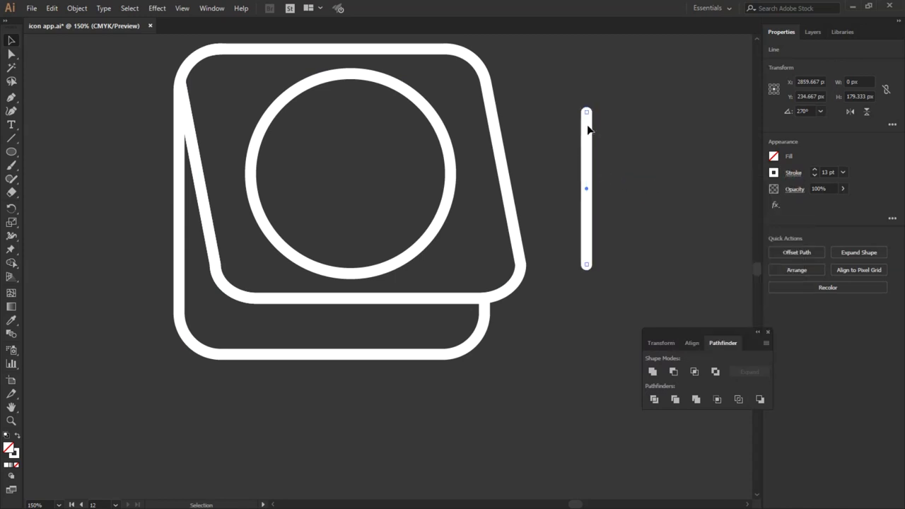
click(631, 132)
Duplicate the vertical line a little to its right.
click(588, 146)
drag(587, 146, 633, 157)
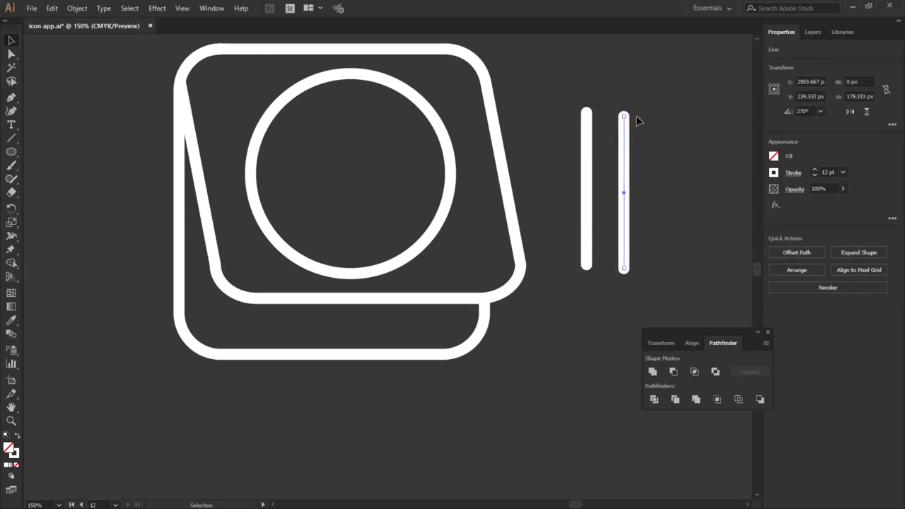
click(12, 54)
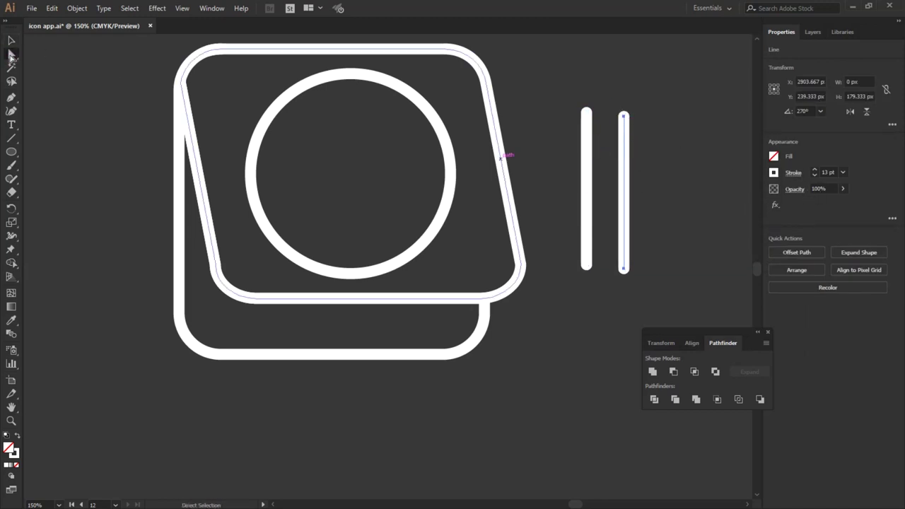
click(623, 116)
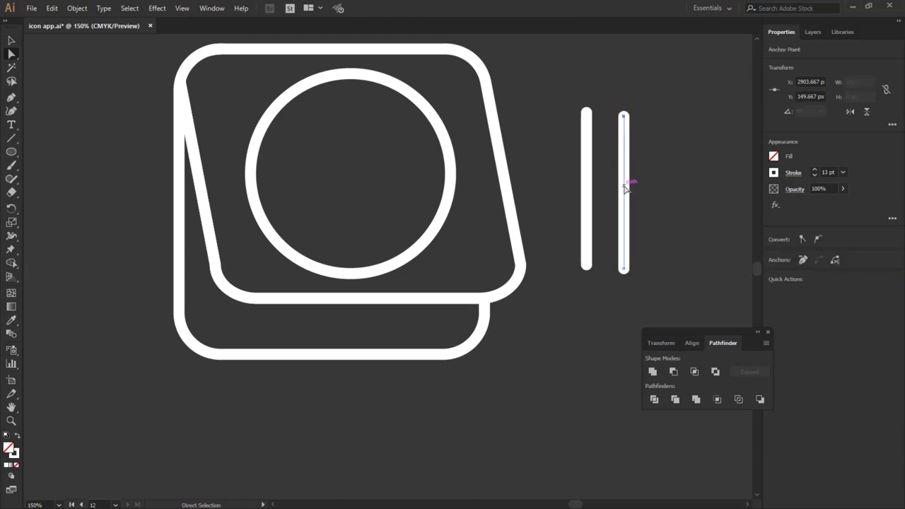
click(10, 42)
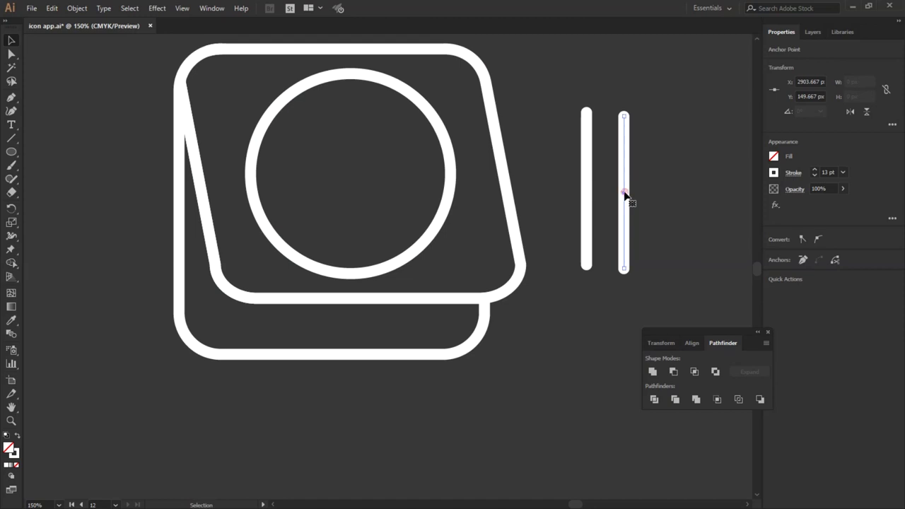
Add a midpoint anchor to the copy and bend it into a '<' for the K's arms.
drag(12, 97, 64, 110)
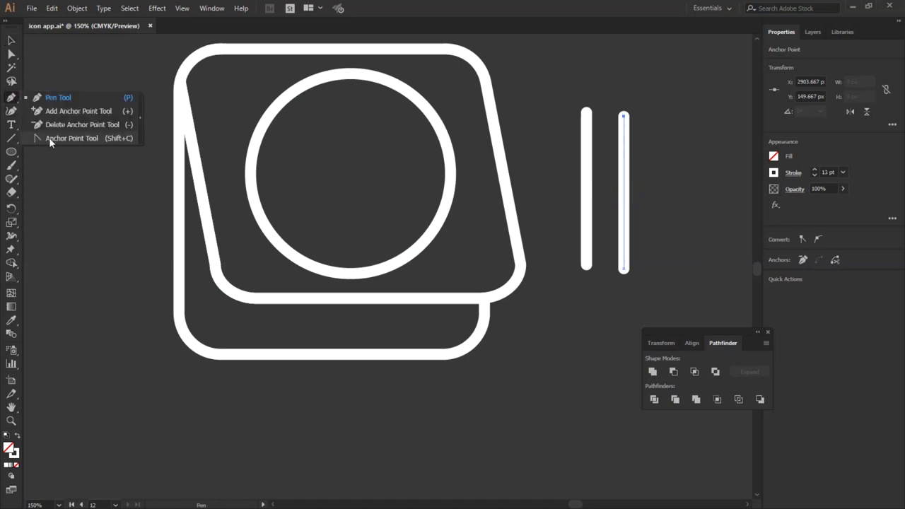
click(623, 188)
click(11, 41)
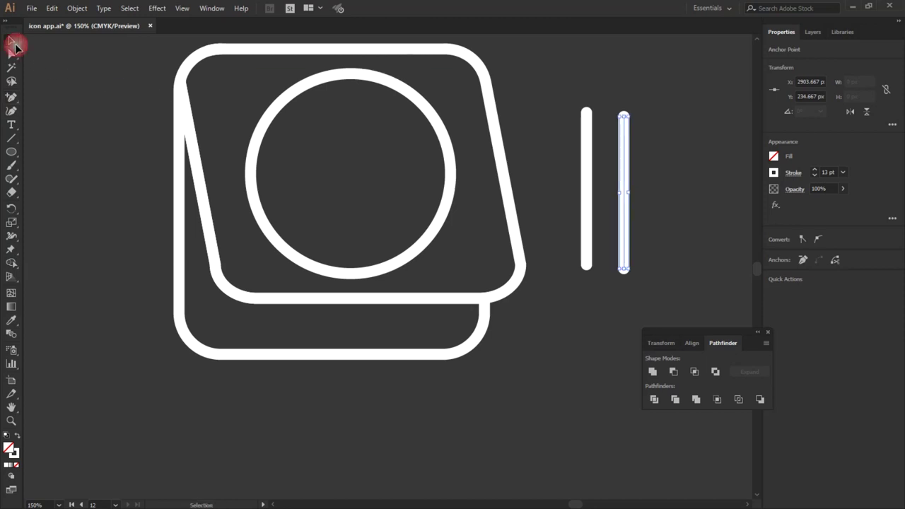
click(12, 53)
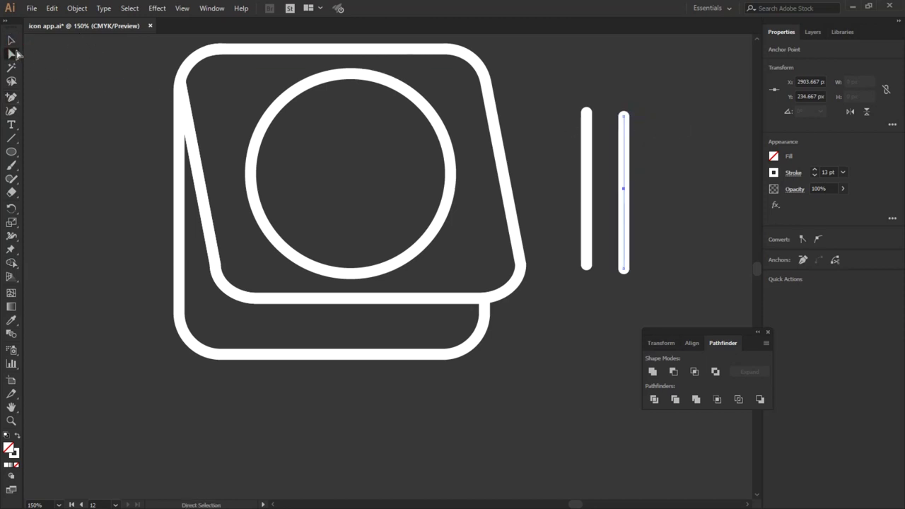
mouse_move(625, 116)
mouse_down()
mouse_move(669, 137)
mouse_move(655, 142)
mouse_up()
drag(626, 265, 652, 246)
mouse_move(626, 187)
mouse_down()
mouse_move(628, 179)
mouse_move(592, 181)
mouse_up()
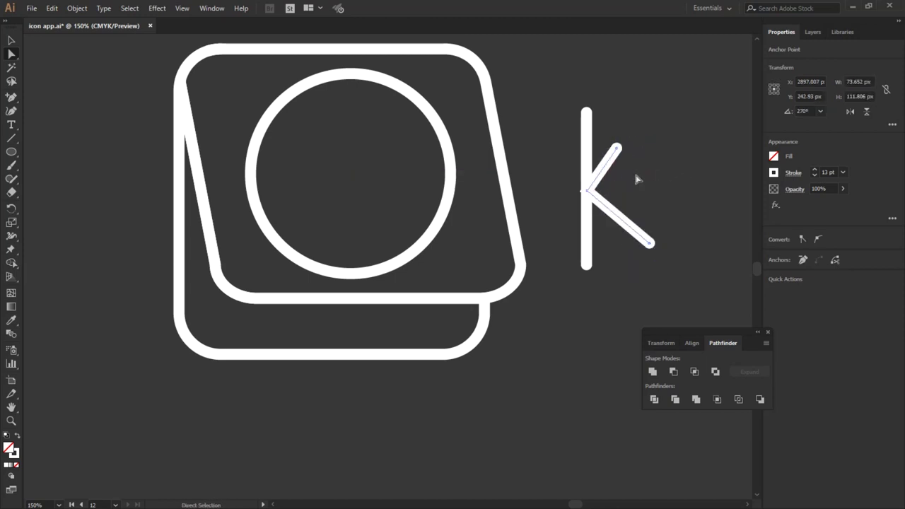
Enlarge the K's diagonal arms and move them down beside the vertical stroke.
click(12, 40)
drag(651, 148, 704, 100)
mouse_move(602, 150)
mouse_down()
mouse_move(601, 178)
mouse_move(613, 162)
mouse_up()
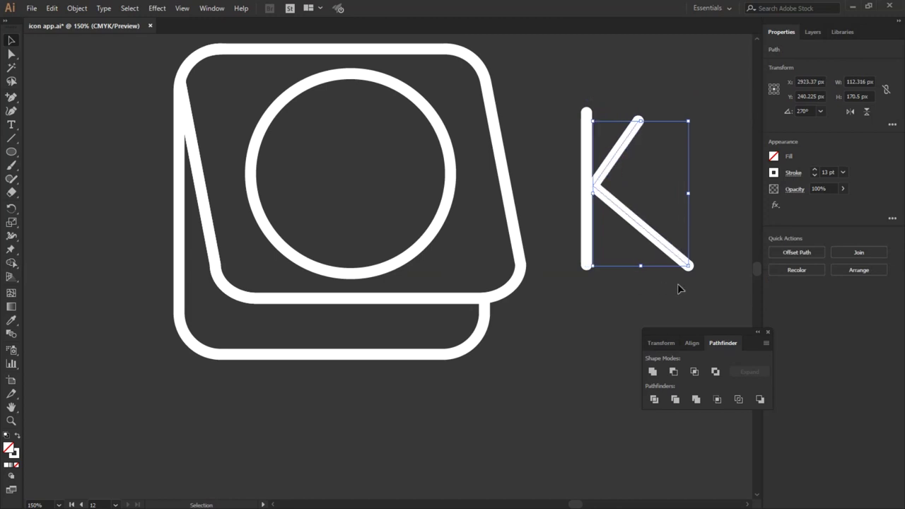
click(691, 274)
Shorten the lower arm, pull in the upper arm, and trim both ends of the vertical stroke.
click(11, 53)
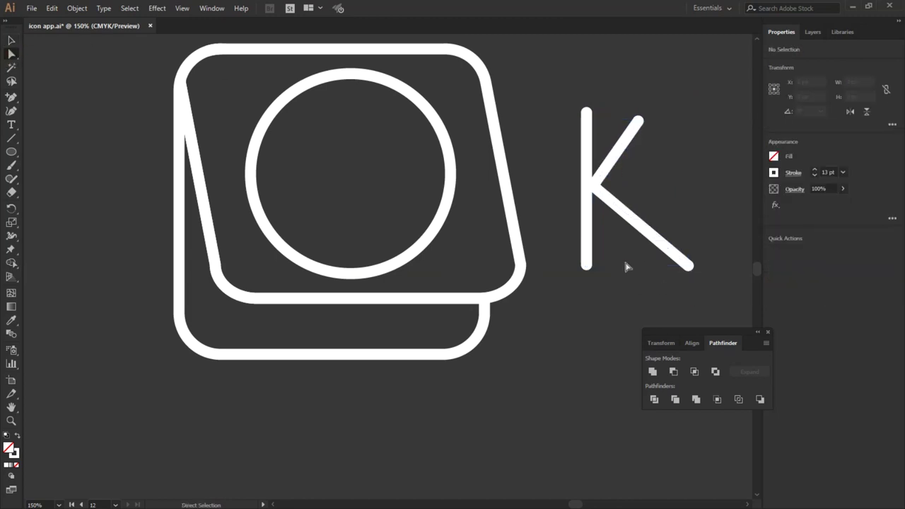
drag(690, 267, 644, 248)
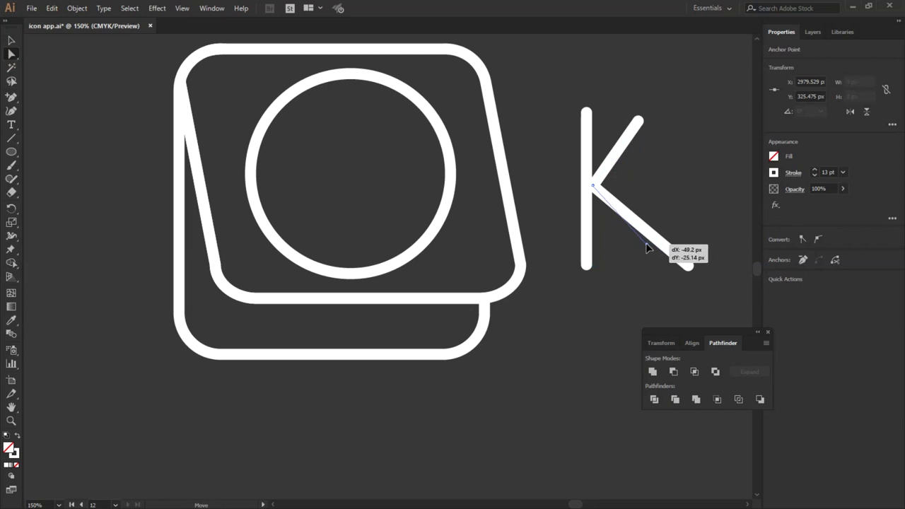
drag(638, 121, 647, 136)
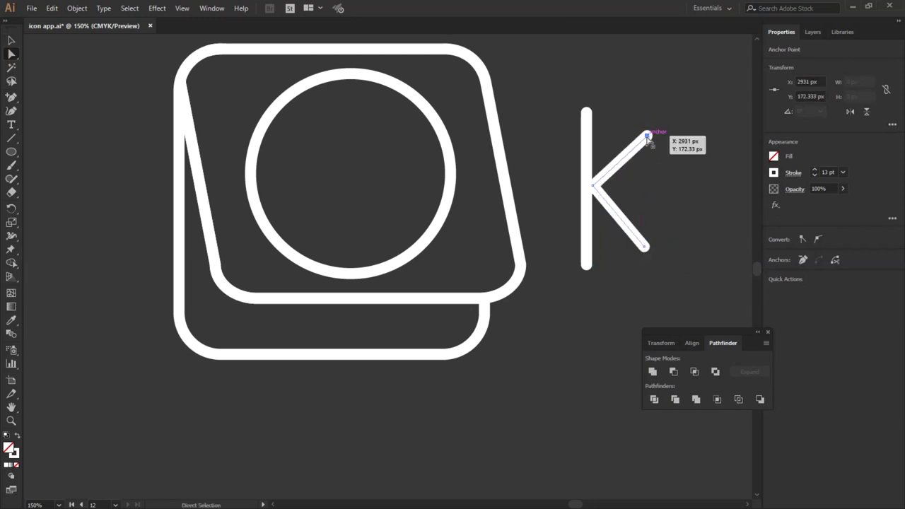
drag(587, 271, 587, 253)
drag(586, 112, 587, 131)
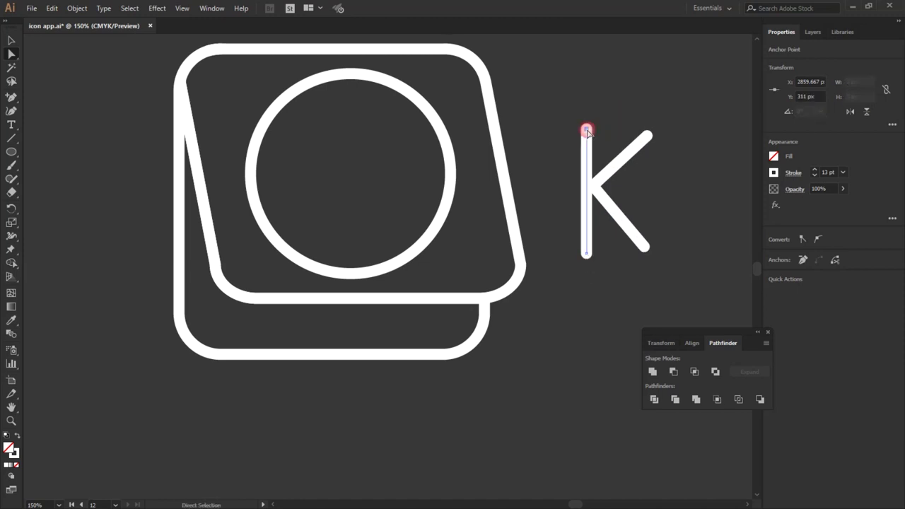
click(670, 170)
click(12, 139)
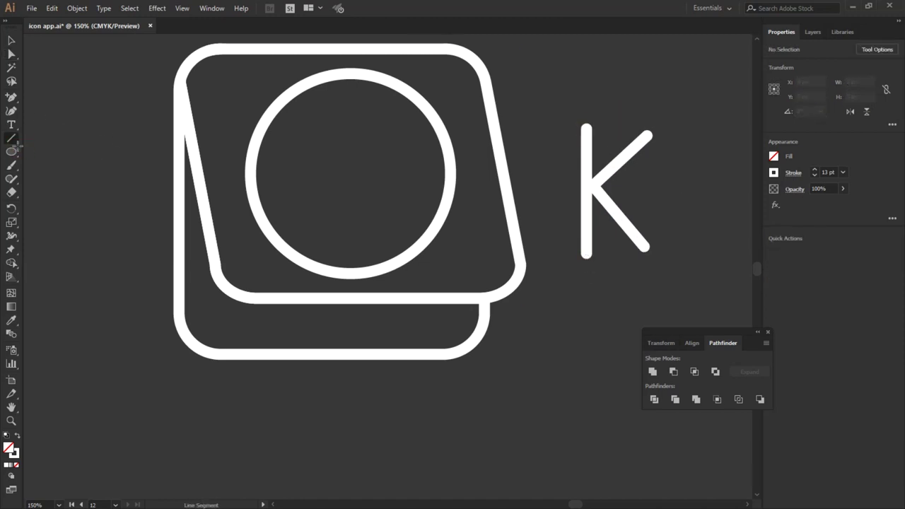
drag(566, 186, 634, 183)
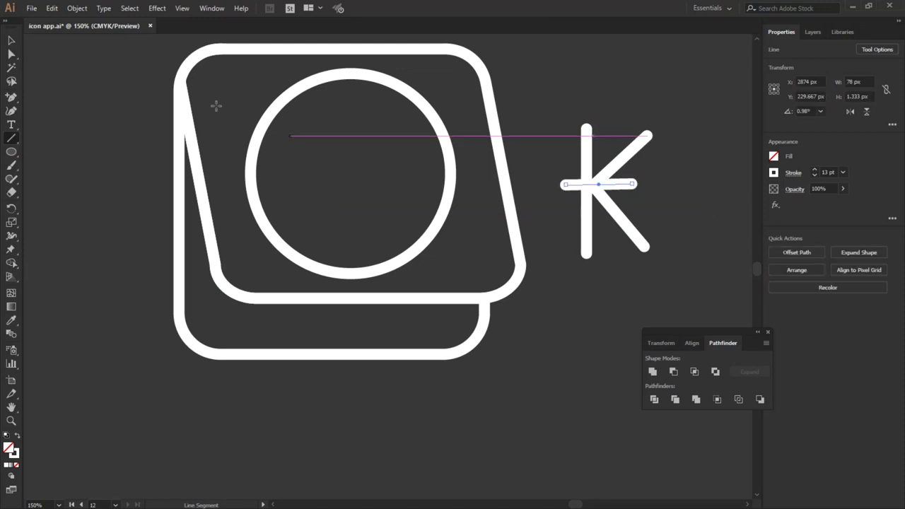
key(ctrl+z)
drag(566, 185, 646, 184)
click(12, 41)
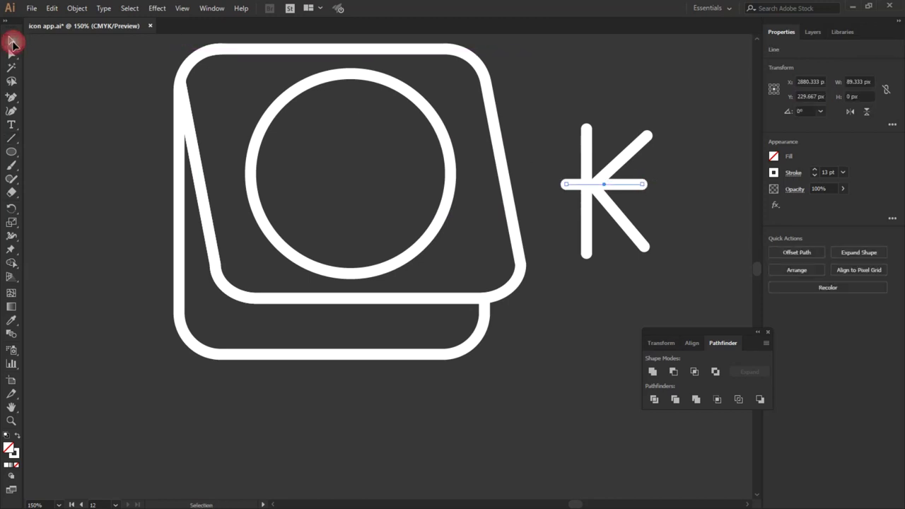
click(579, 320)
mouse_move(627, 185)
mouse_down()
mouse_move(641, 186)
mouse_move(632, 186)
mouse_up()
click(581, 303)
drag(582, 303, 665, 132)
right_click(601, 190)
click(632, 263)
key(a)
key(v)
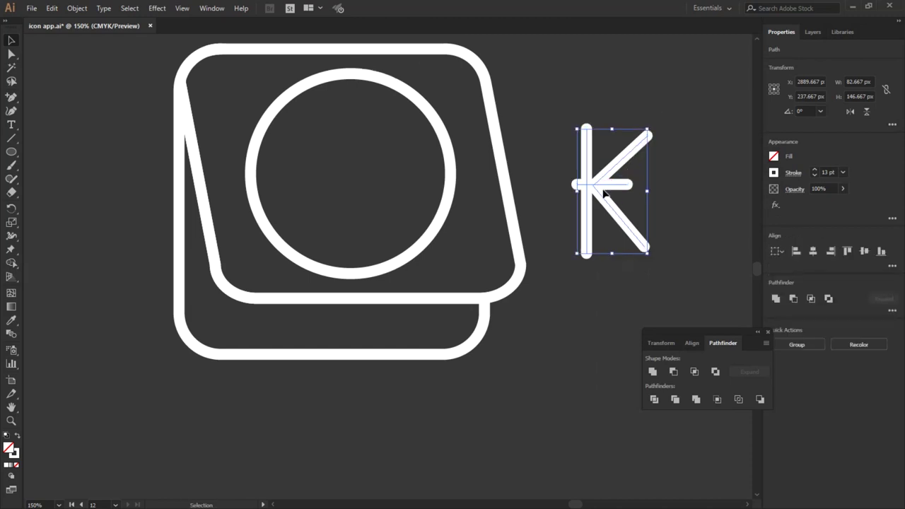
right_click(599, 186)
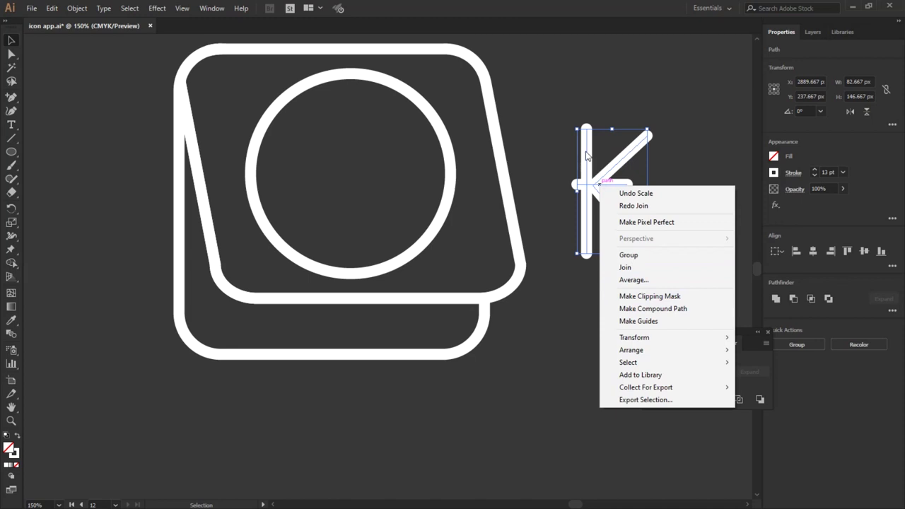
click(77, 8)
mouse_move(89, 264)
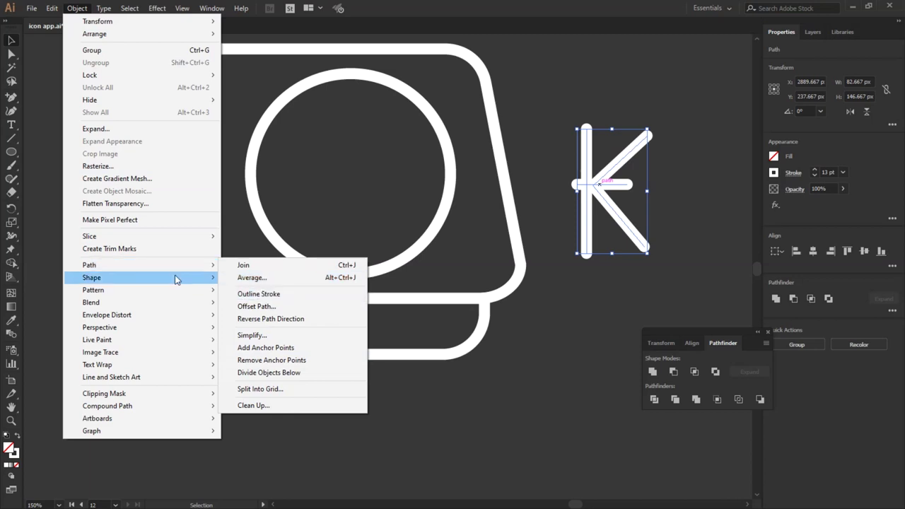
click(256, 288)
click(626, 279)
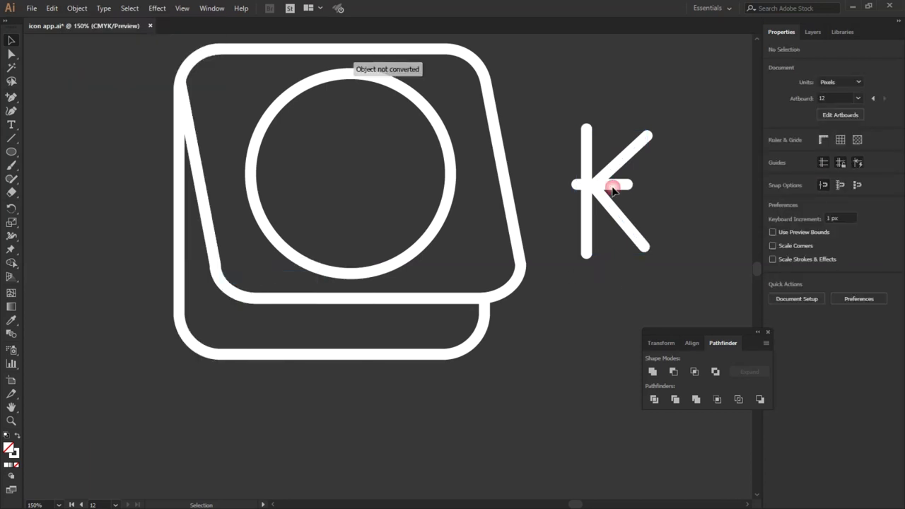
click(596, 184)
right_click(597, 186)
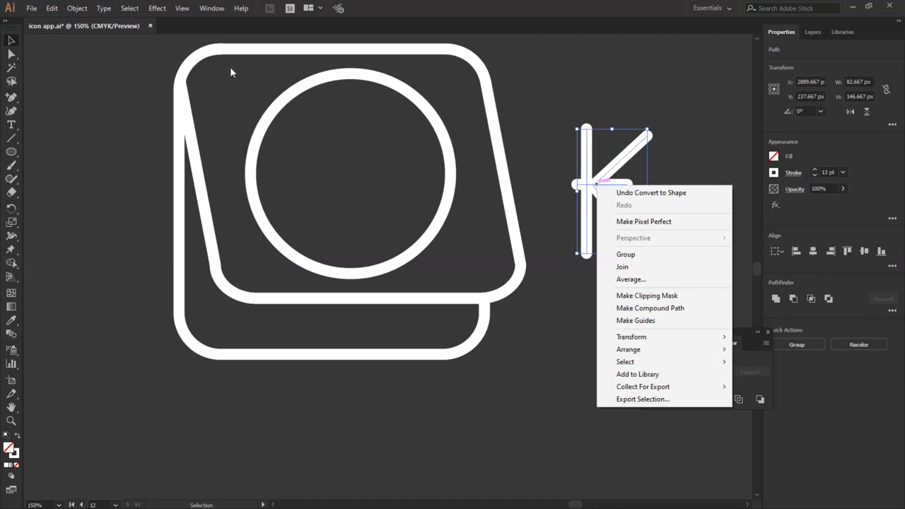
click(104, 8)
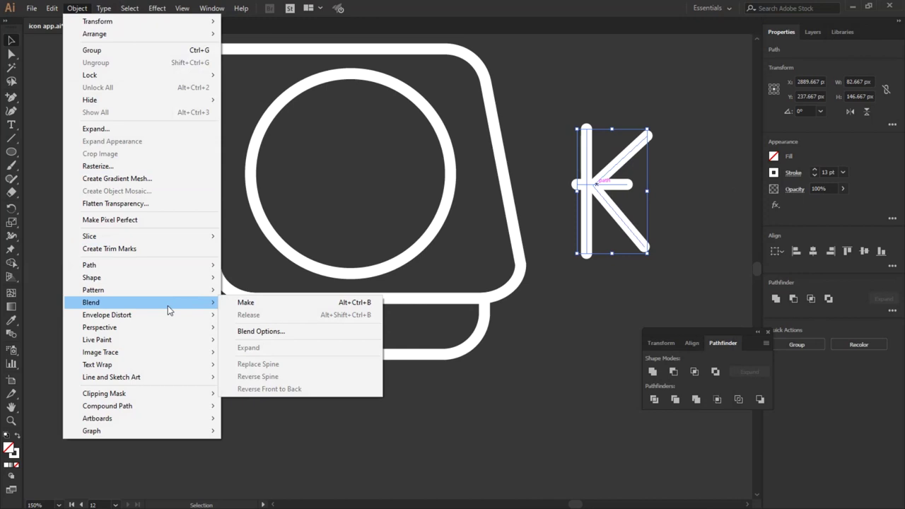
mouse_move(92, 290)
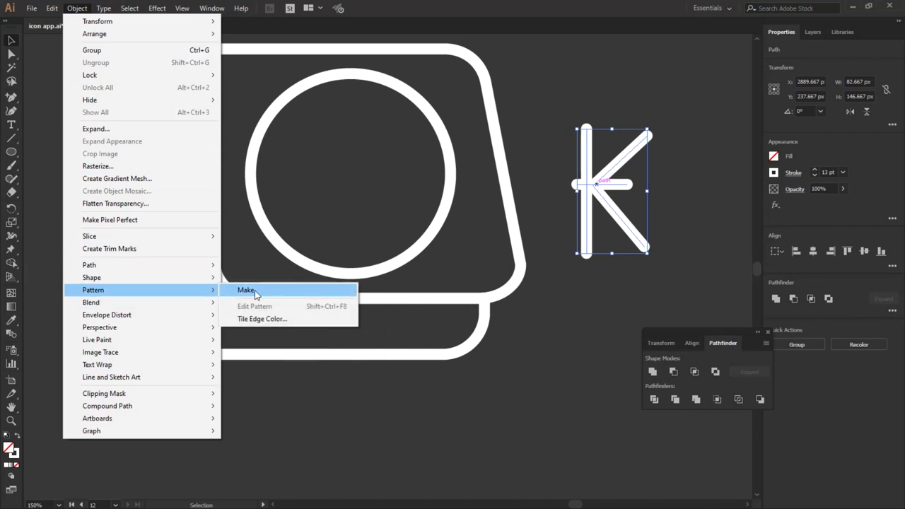
click(255, 290)
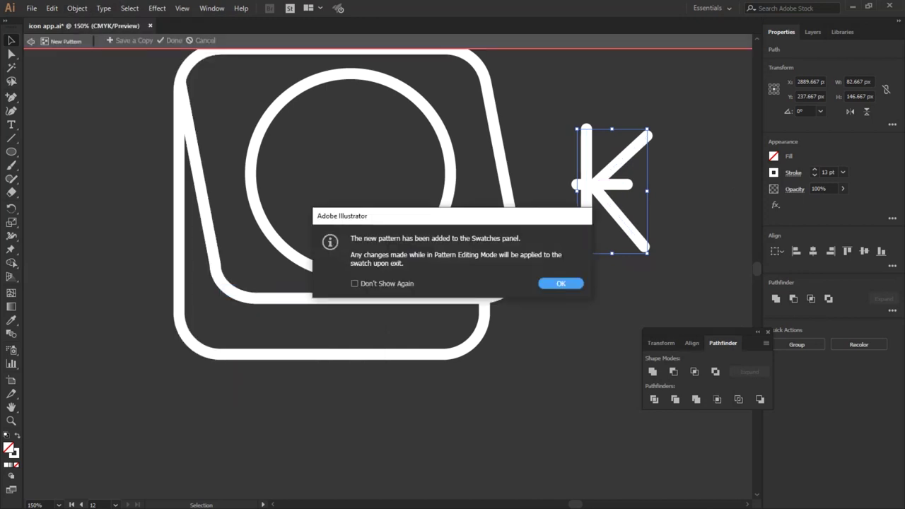
click(543, 284)
drag(247, 219, 283, 190)
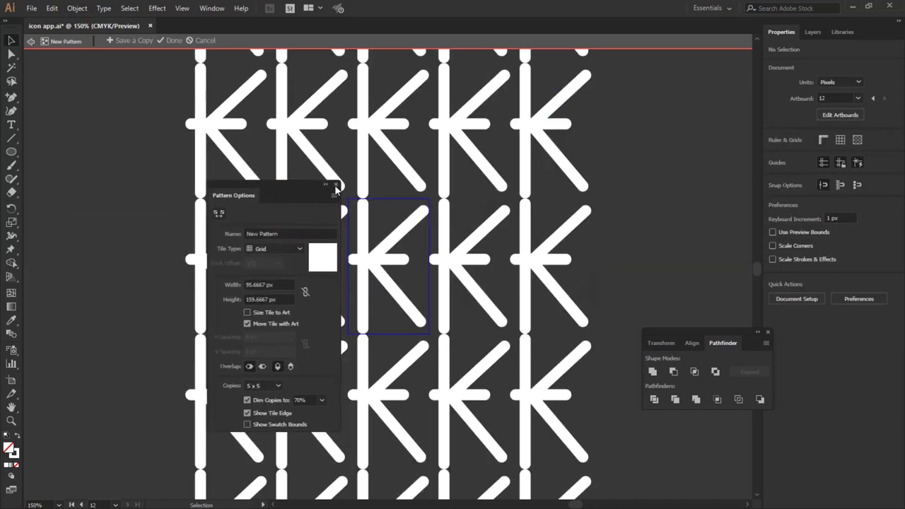
click(336, 186)
key(Escape)
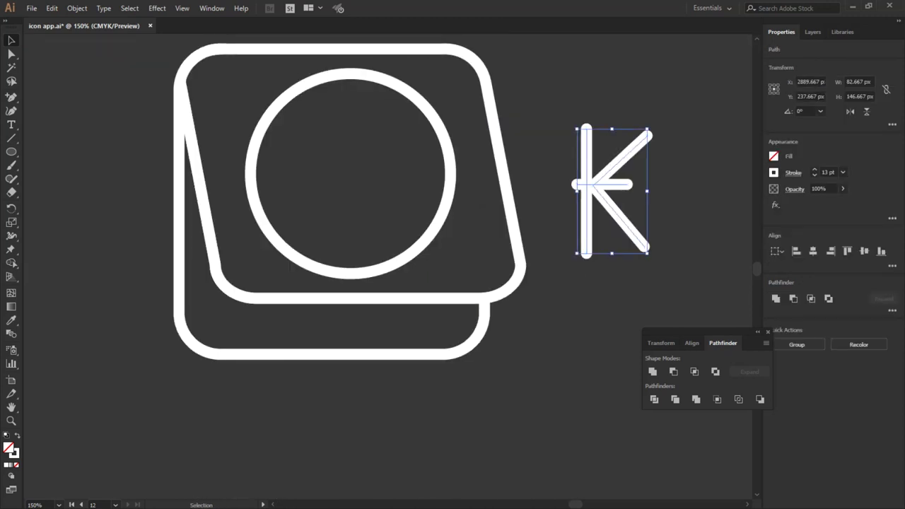
click(77, 8)
mouse_move(140, 265)
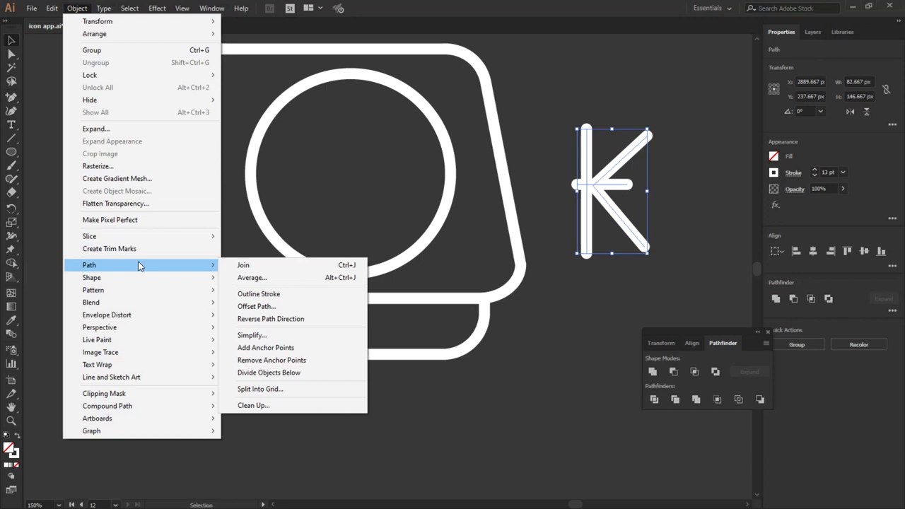
mouse_move(92, 277)
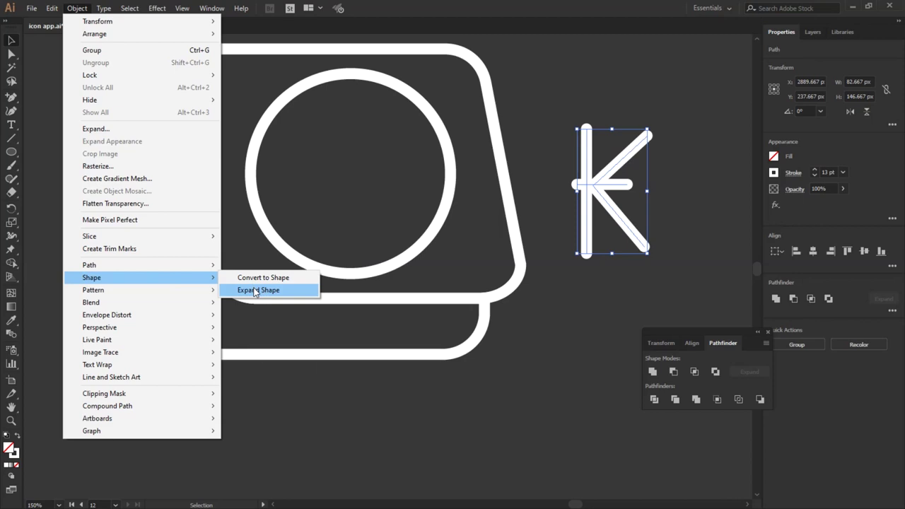
Select the K and try expanding it, cancelling the Rasterize dialog that opens.
click(259, 293)
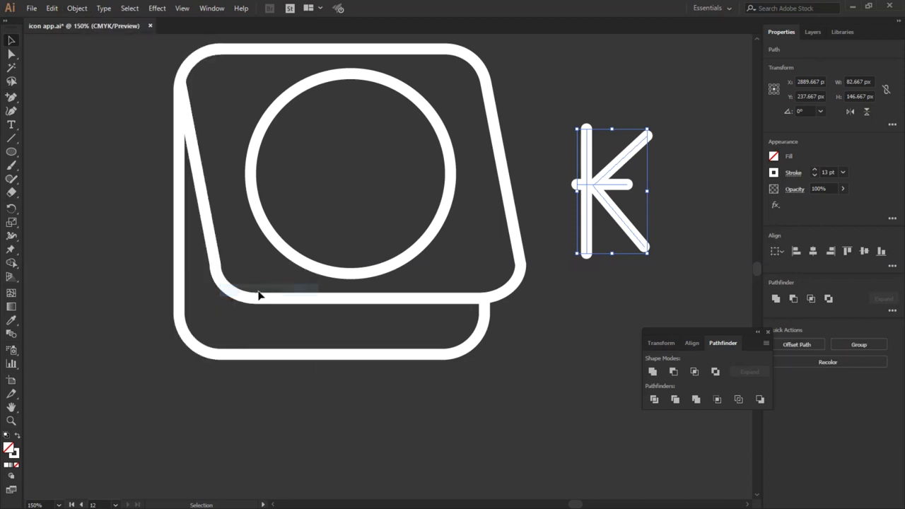
click(693, 229)
drag(672, 125, 576, 260)
click(77, 8)
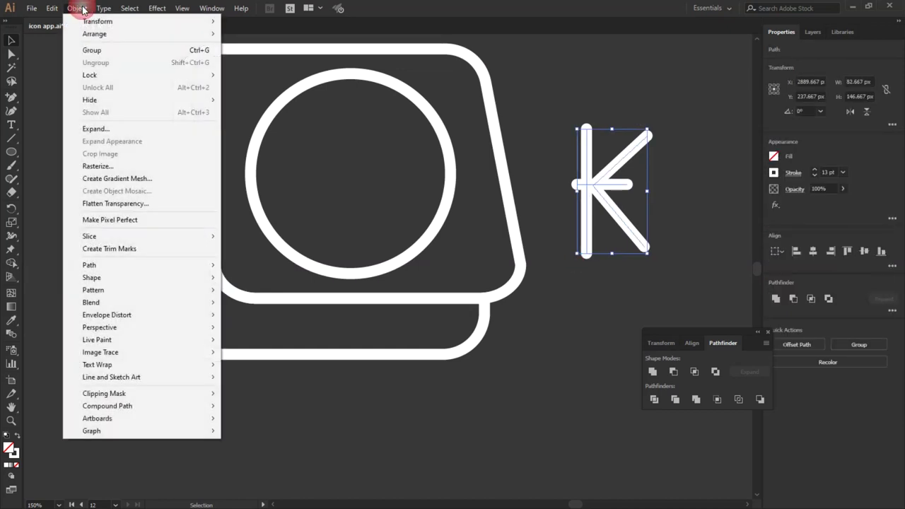
click(143, 170)
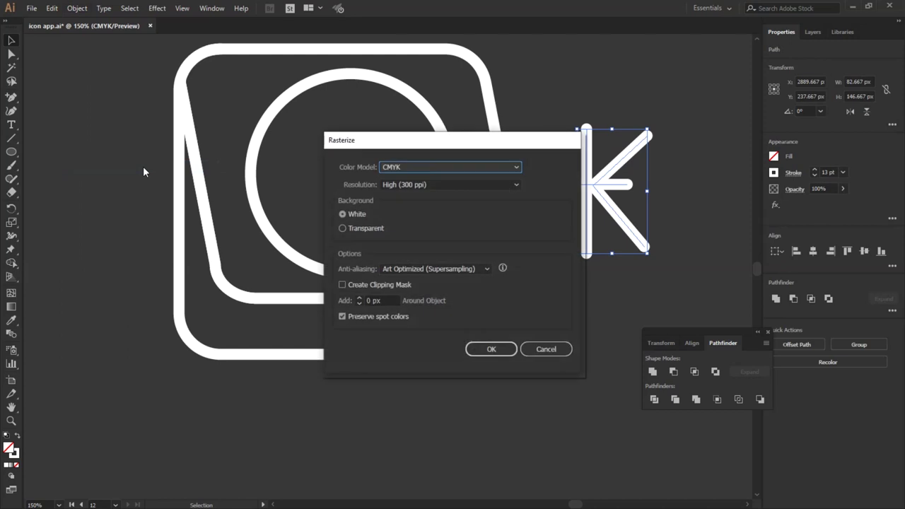
click(544, 351)
Apply Object > Path > Outline Stroke to the K and unite its outlined pieces.
click(91, 10)
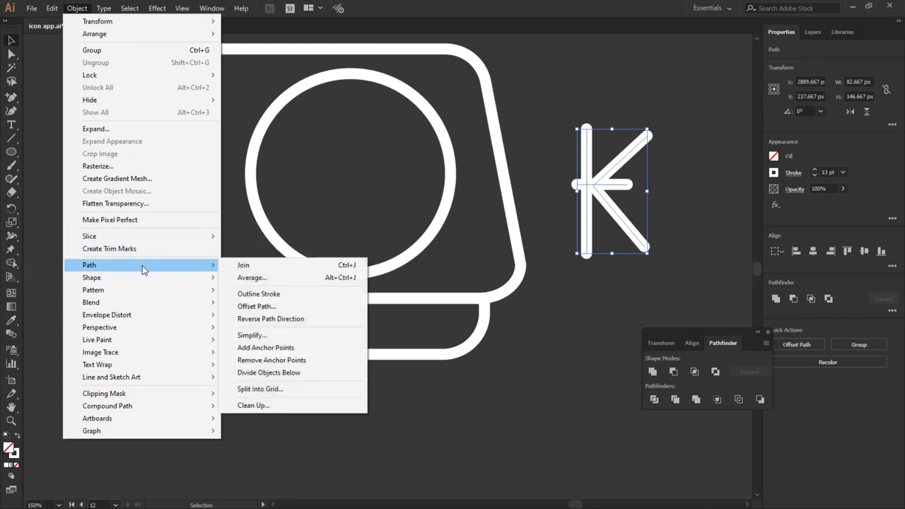
click(271, 294)
click(598, 304)
drag(686, 85, 578, 289)
click(654, 371)
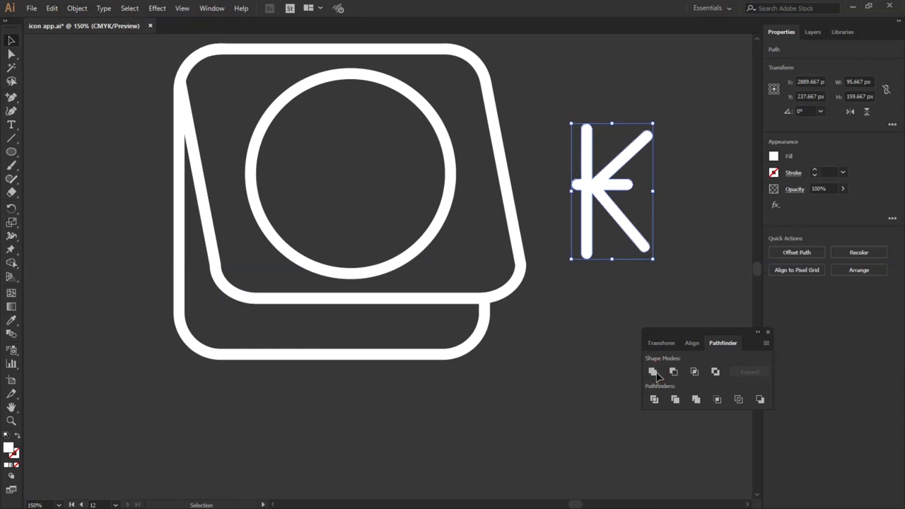
Convert the stroked cards and circle into filled shapes with Outline Stroke.
click(586, 302)
click(586, 202)
click(558, 166)
click(529, 286)
drag(101, 57, 540, 380)
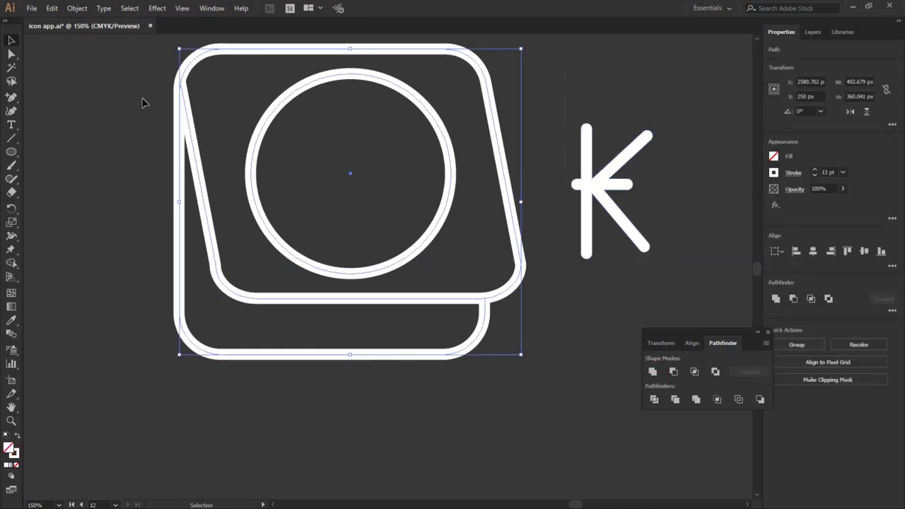
click(78, 8)
mouse_move(142, 265)
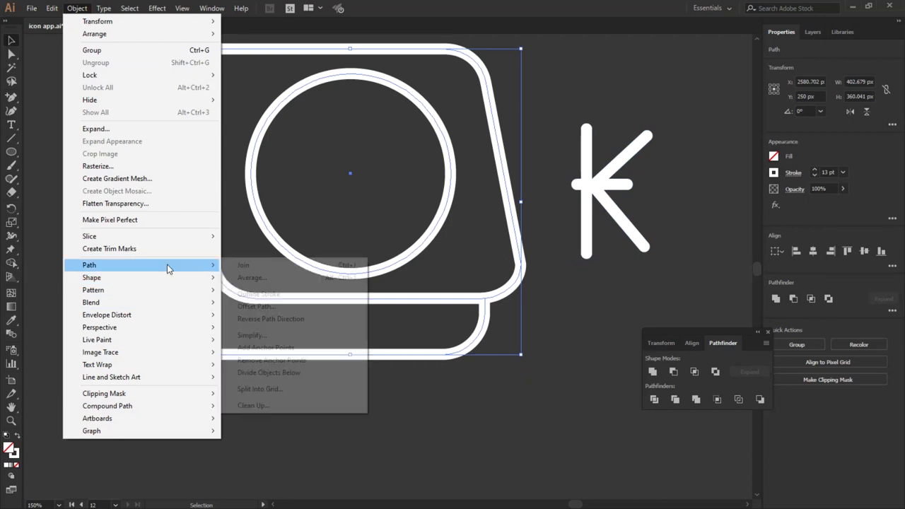
click(259, 293)
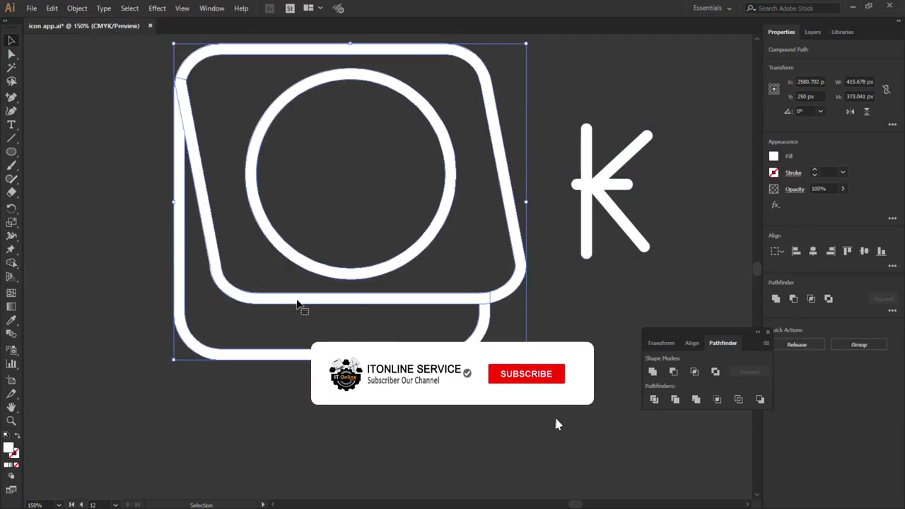
click(570, 329)
drag(126, 67, 238, 149)
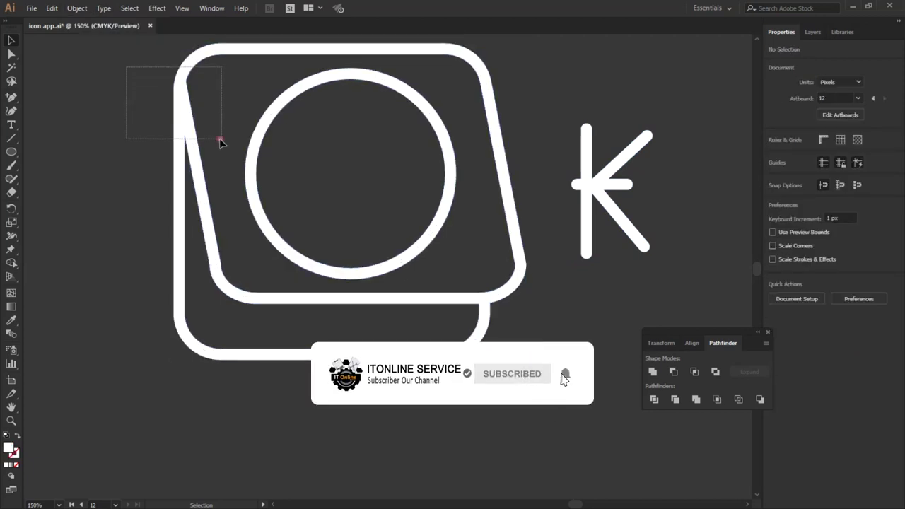
Drag the K over onto the circle of the card icon.
click(429, 446)
click(451, 179)
click(592, 276)
drag(582, 186, 342, 167)
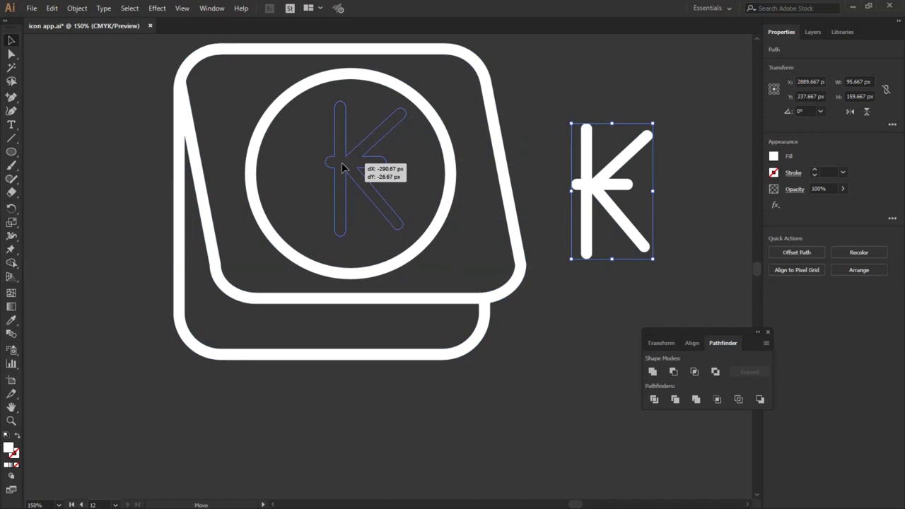
Align the K to the circle's horizontal and vertical centres.
drag(343, 168, 331, 169)
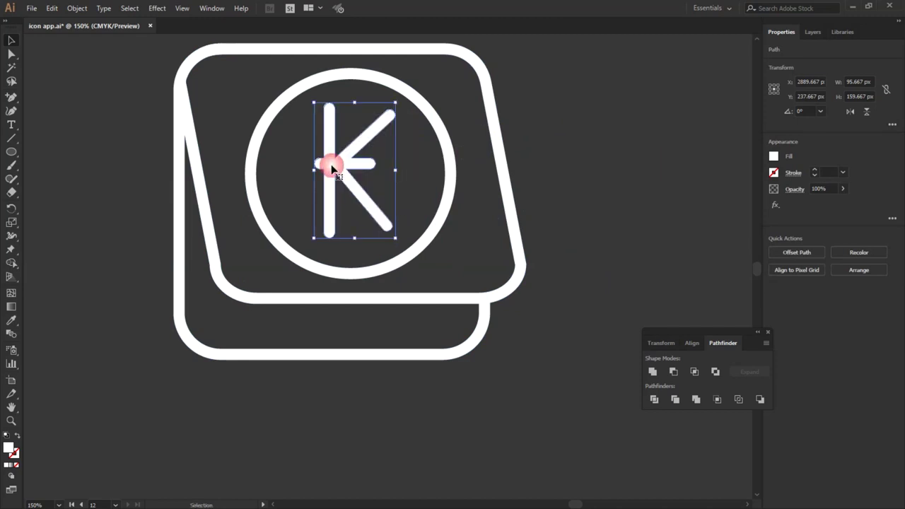
shift+click(448, 195)
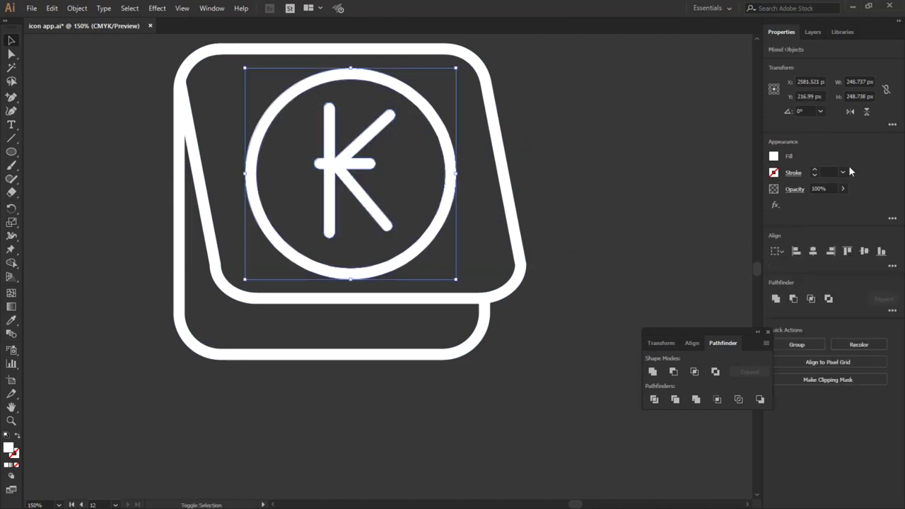
click(812, 253)
click(864, 251)
Select the whole icon to check it, then zoom out and back in.
click(599, 196)
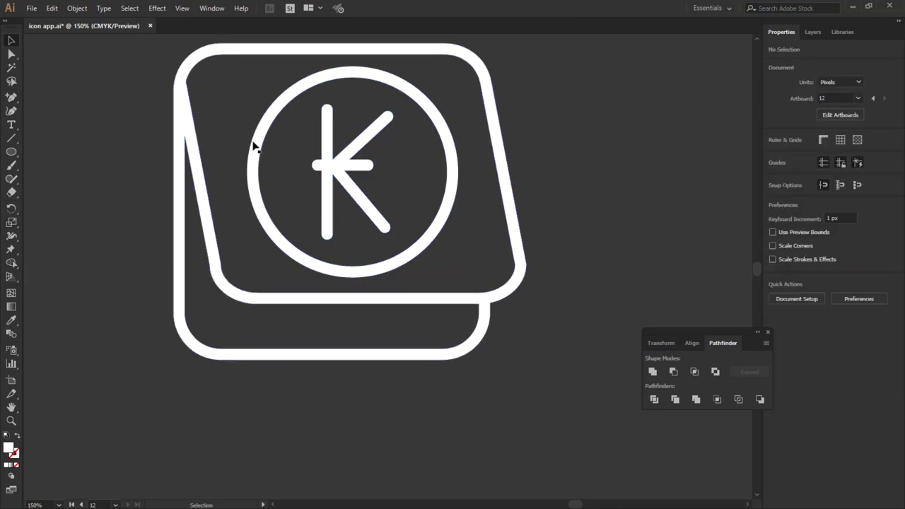
drag(139, 71, 505, 351)
click(591, 269)
scroll(586, 222, down, 1)
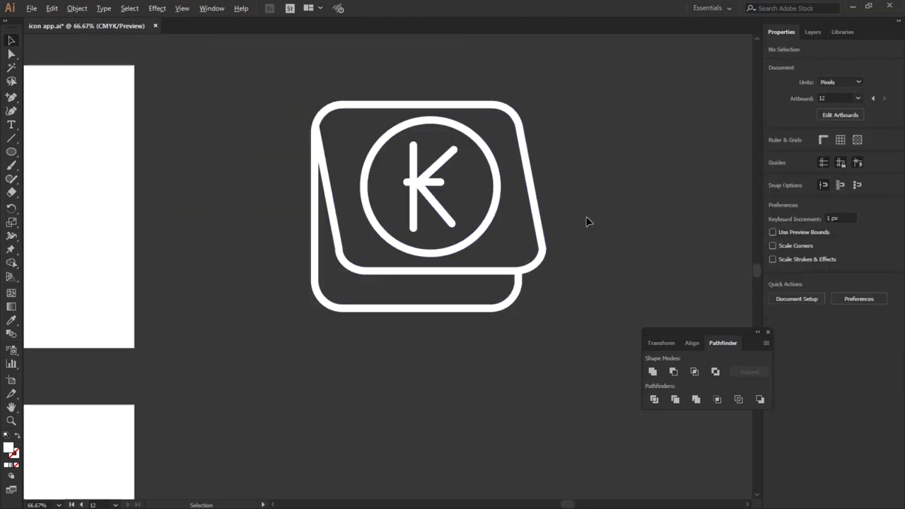
scroll(590, 227, down, 2)
scroll(608, 229, down, 1)
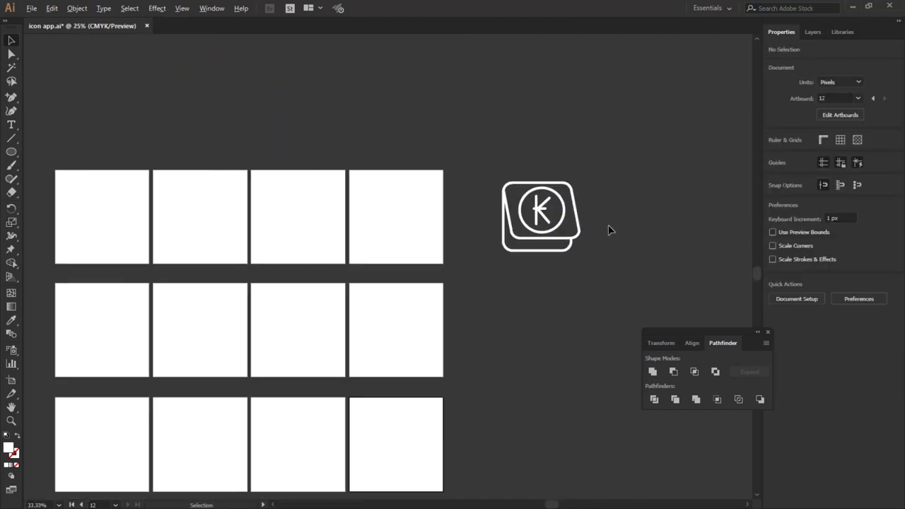
scroll(608, 230, down, 1)
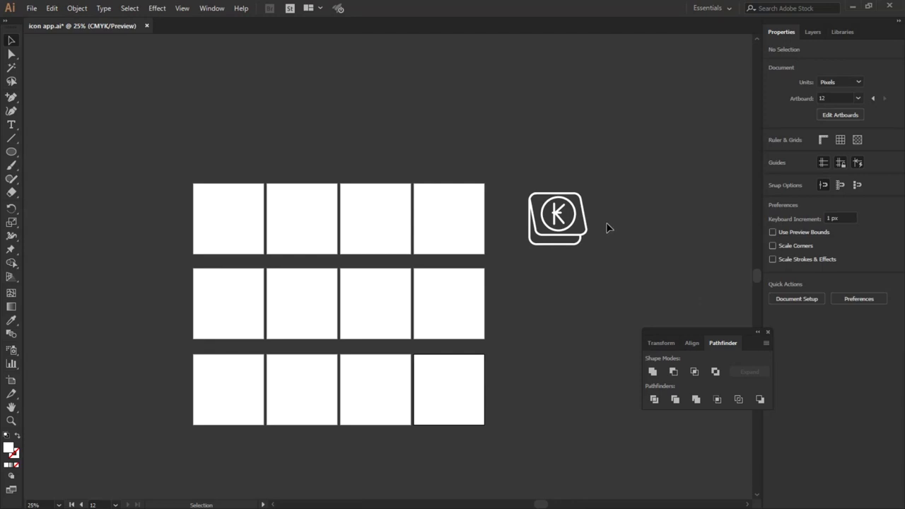
scroll(602, 229, up, 3)
scroll(412, 232, up, 2)
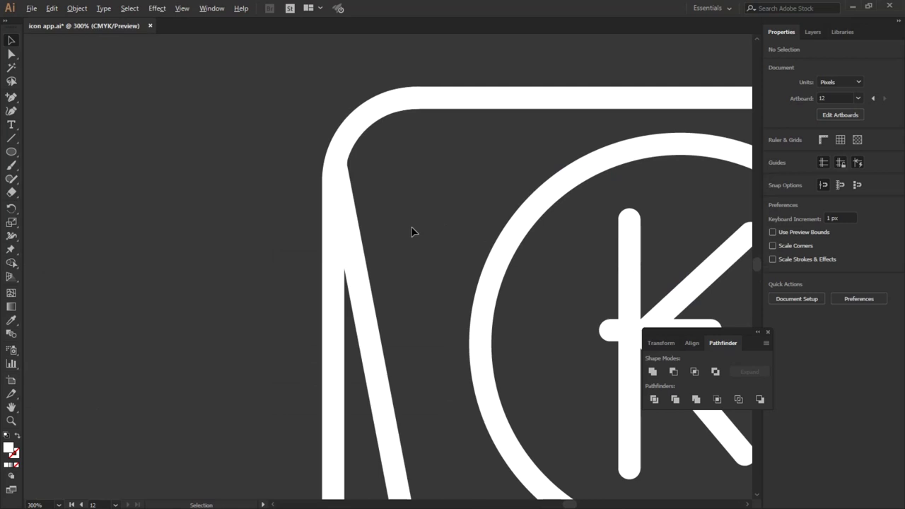
scroll(222, 240, down, 1)
click(499, 391)
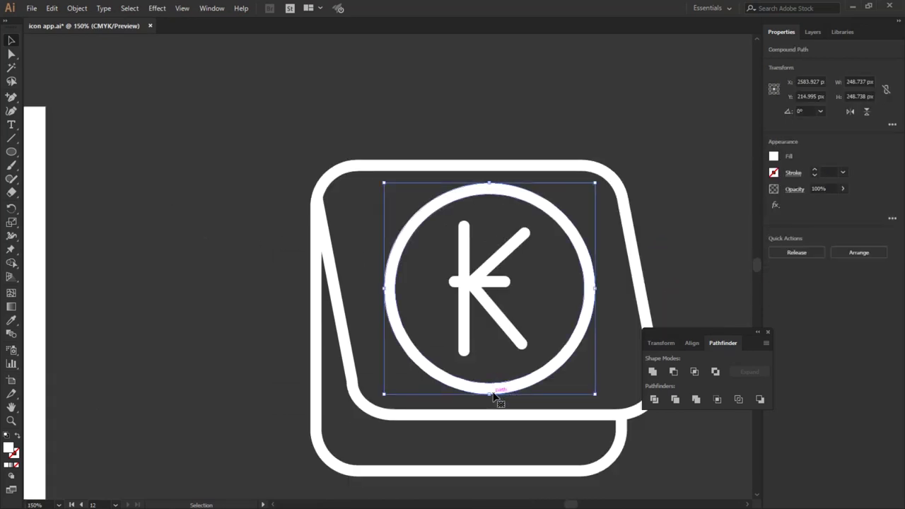
click(13, 55)
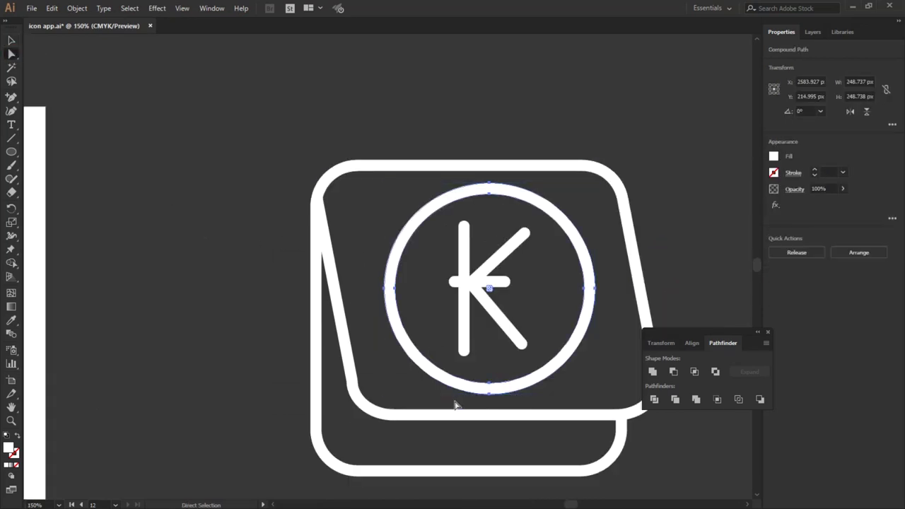
drag(555, 368, 554, 369)
drag(489, 385, 500, 399)
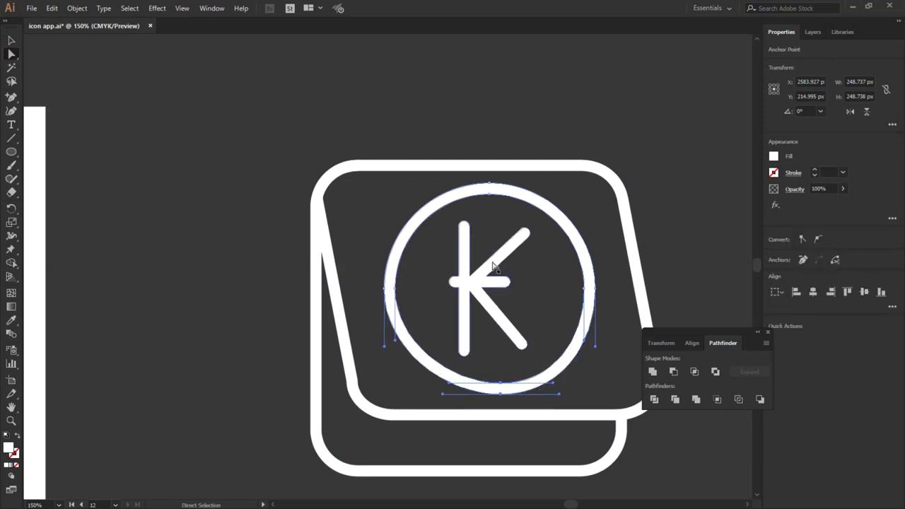
click(540, 205)
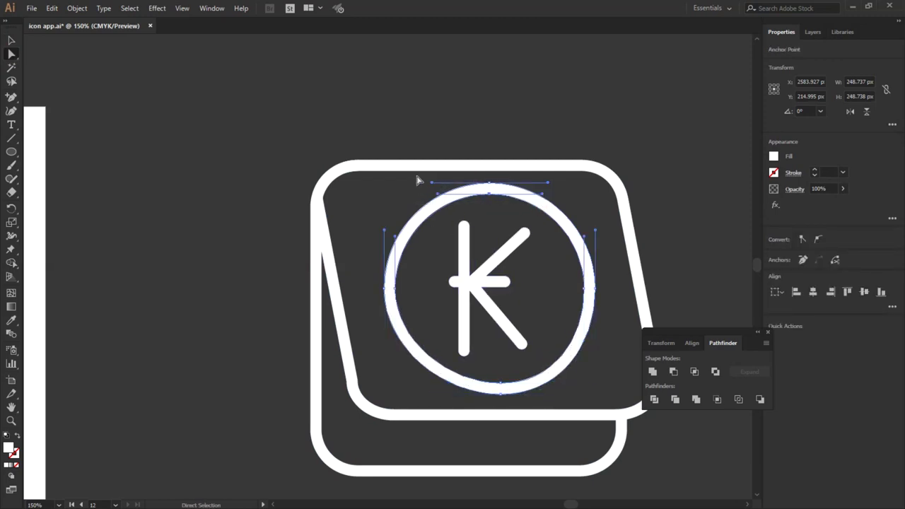
drag(488, 186, 472, 185)
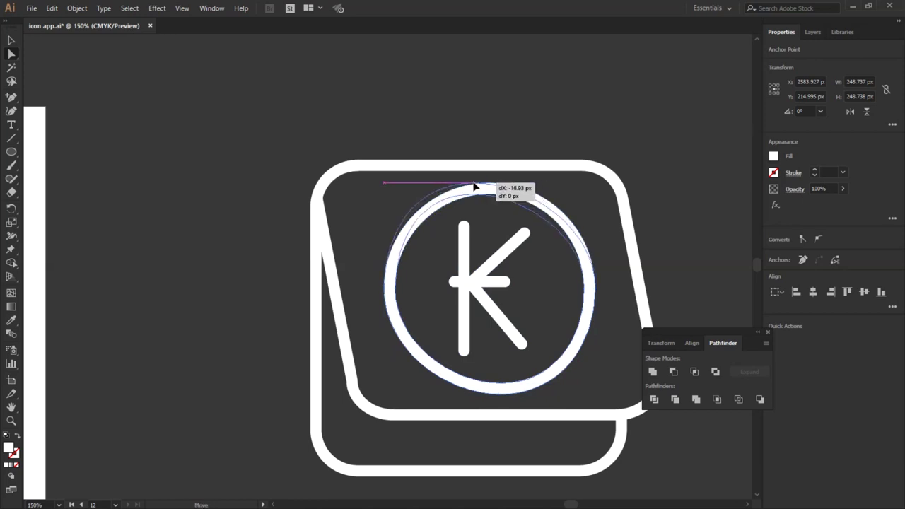
key(ctrl+z)
key(ctrl+z)
click(630, 144)
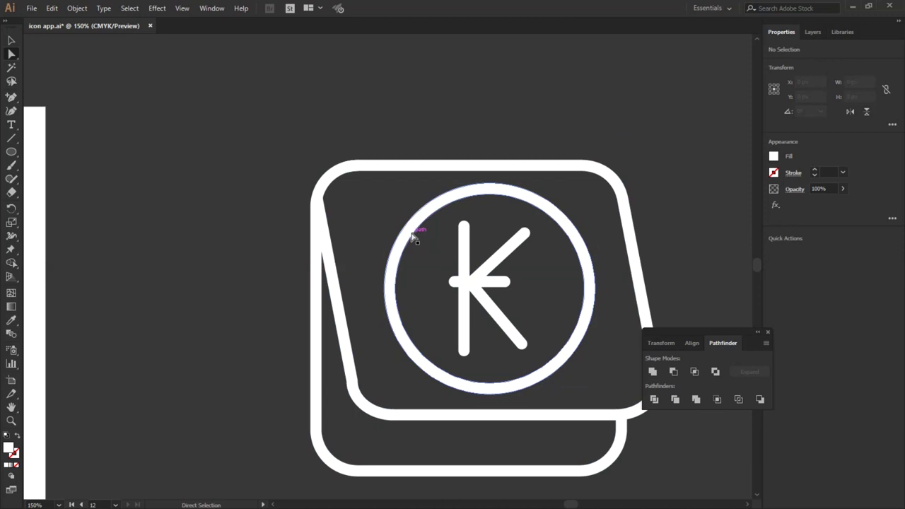
scroll(212, 164, down, 1)
scroll(623, 215, down, 1)
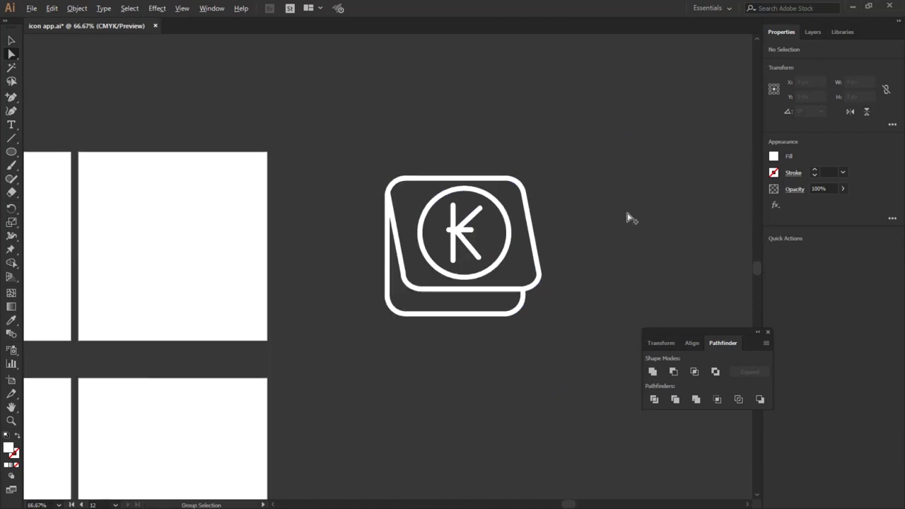
Fill the K icon with a dark blue swatch edited to navy C=100 M=100 Y=53 K=56.
scroll(623, 216, down, 2)
scroll(565, 239, up, 2)
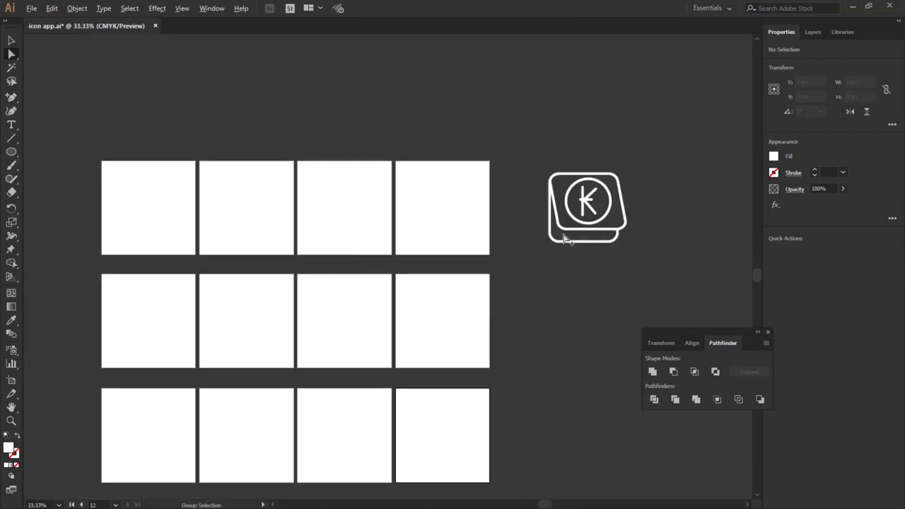
drag(542, 144, 652, 258)
click(773, 157)
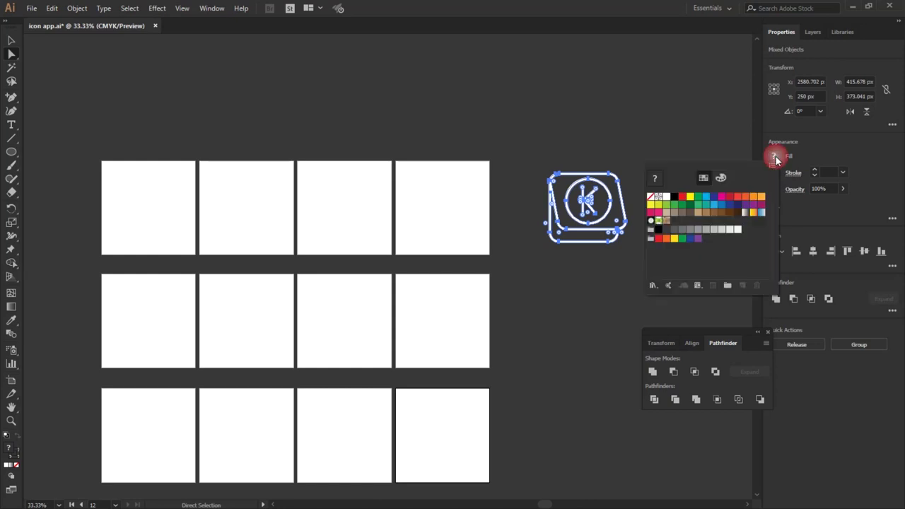
click(737, 205)
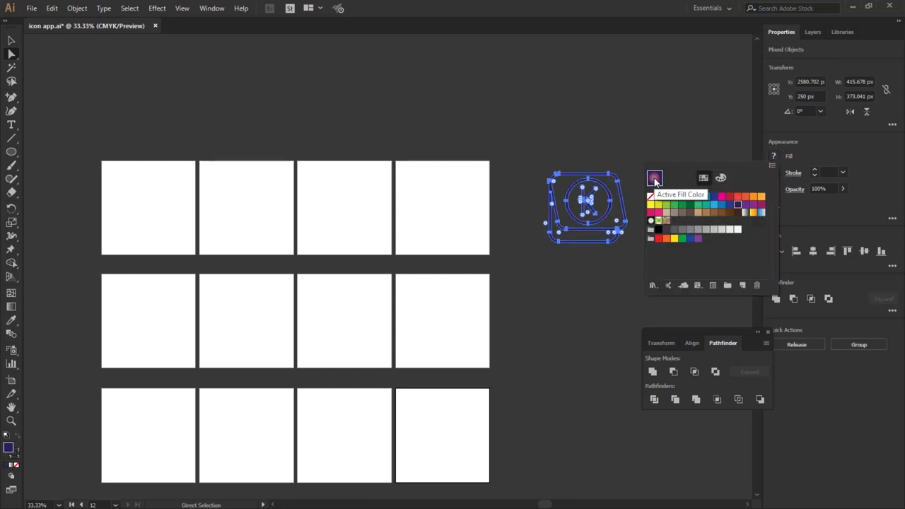
double_click(738, 205)
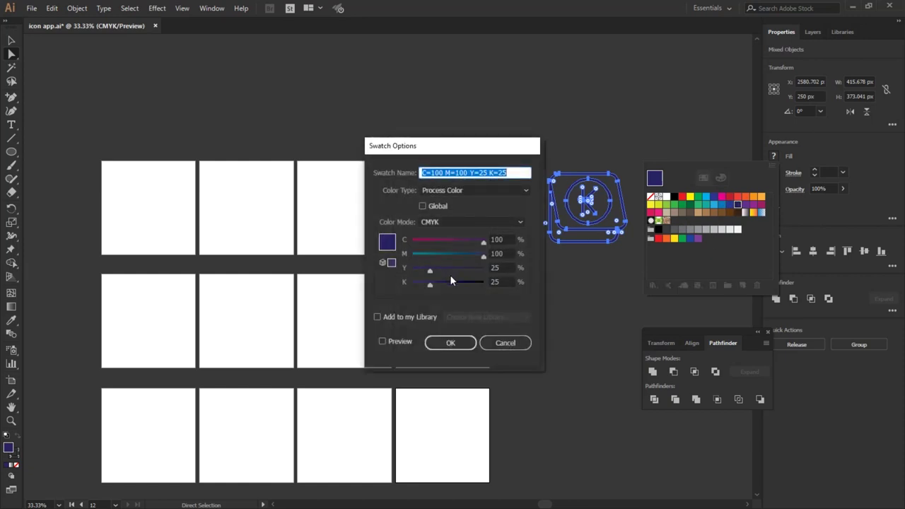
drag(457, 285, 454, 285)
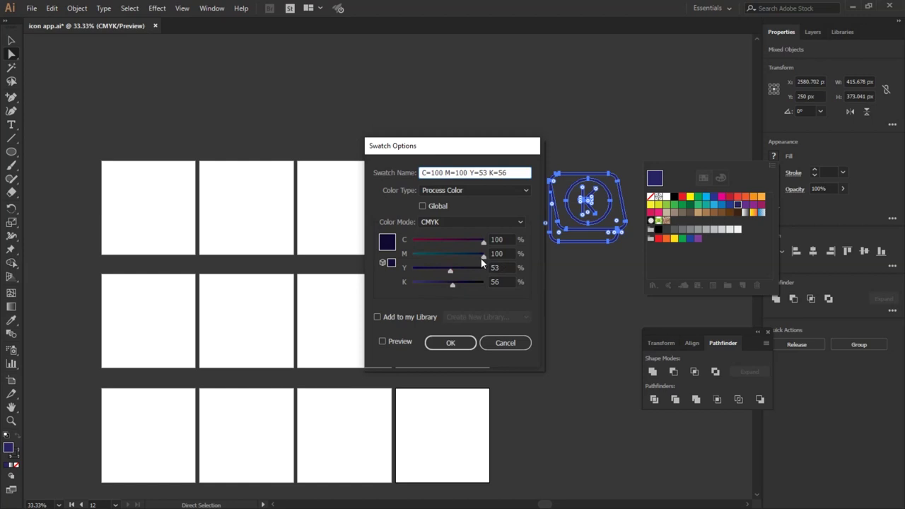
click(450, 342)
Move the navy K card icon onto the first artboard and fine-tune its position.
click(594, 273)
mouse_move(594, 273)
mouse_down()
mouse_move(575, 198)
mouse_move(575, 209)
mouse_up()
click(11, 40)
click(627, 238)
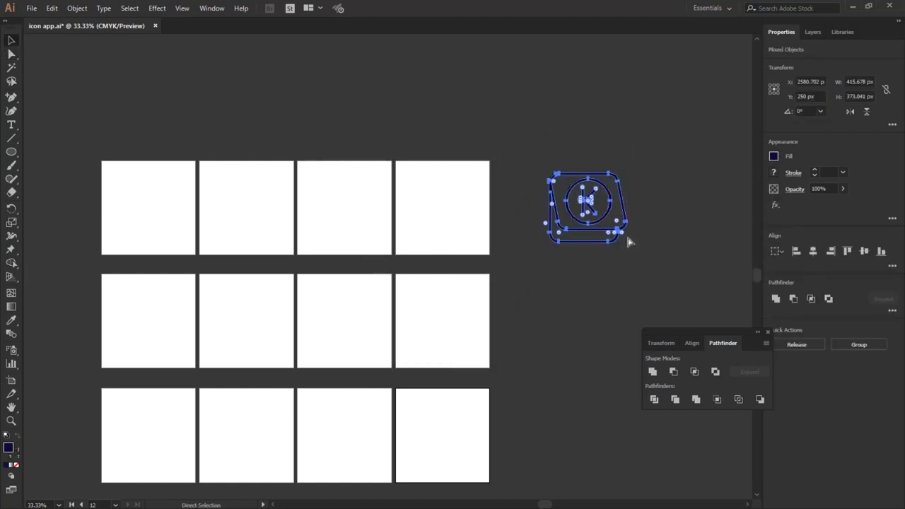
click(622, 263)
drag(587, 204, 147, 204)
click(177, 115)
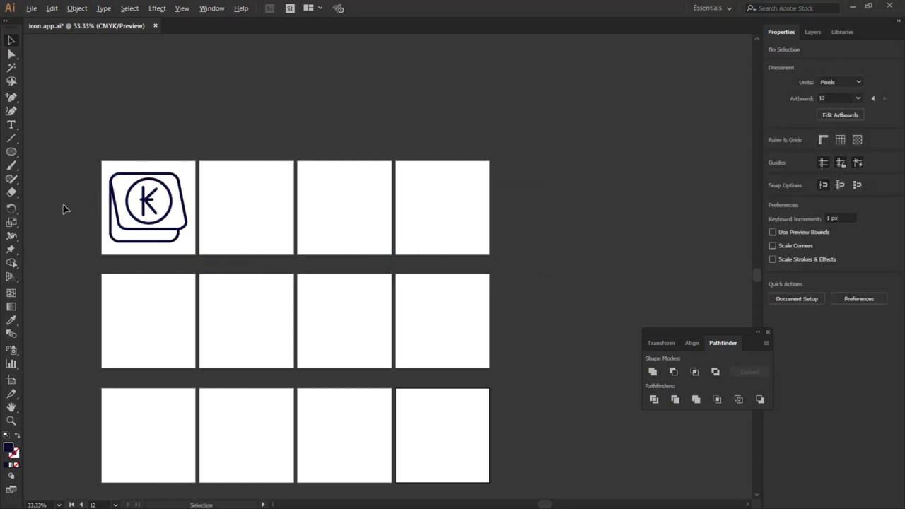
scroll(66, 204, up, 3)
drag(306, 191, 310, 185)
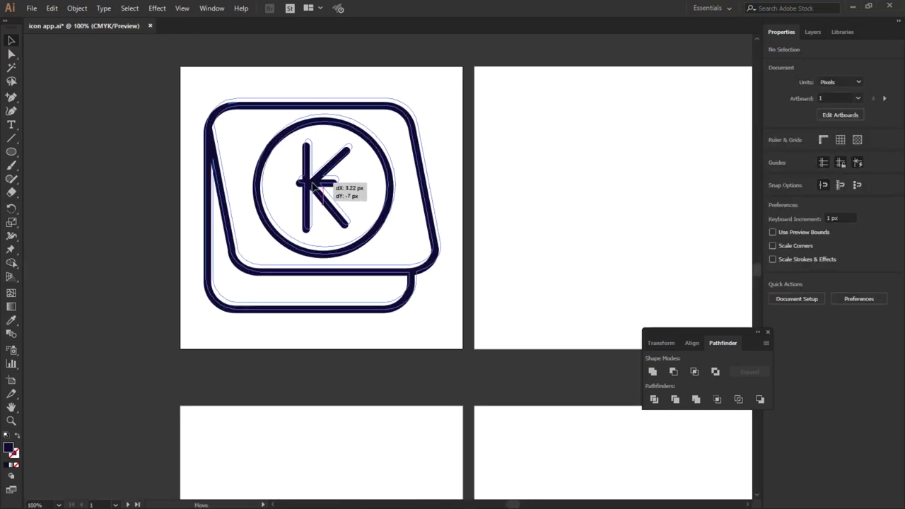
drag(208, 194, 208, 195)
scroll(121, 192, down, 1)
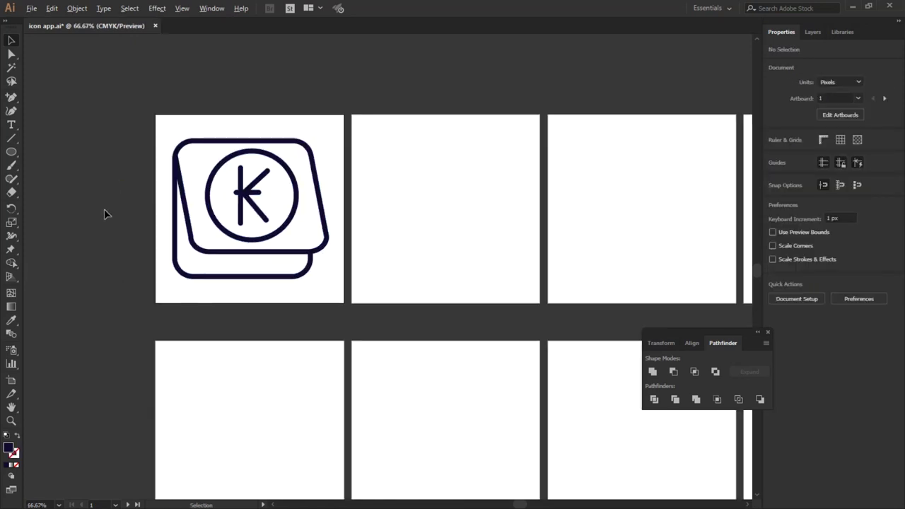
scroll(106, 201, down, 2)
scroll(97, 214, down, 1)
drag(157, 206, 157, 205)
Pen-trace the paper plane's closed outer outline through its five corner points.
click(347, 215)
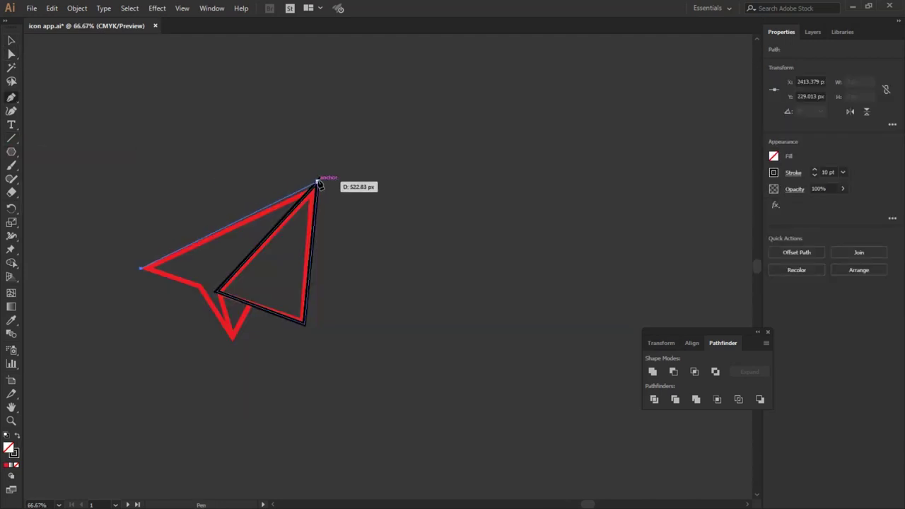
click(317, 182)
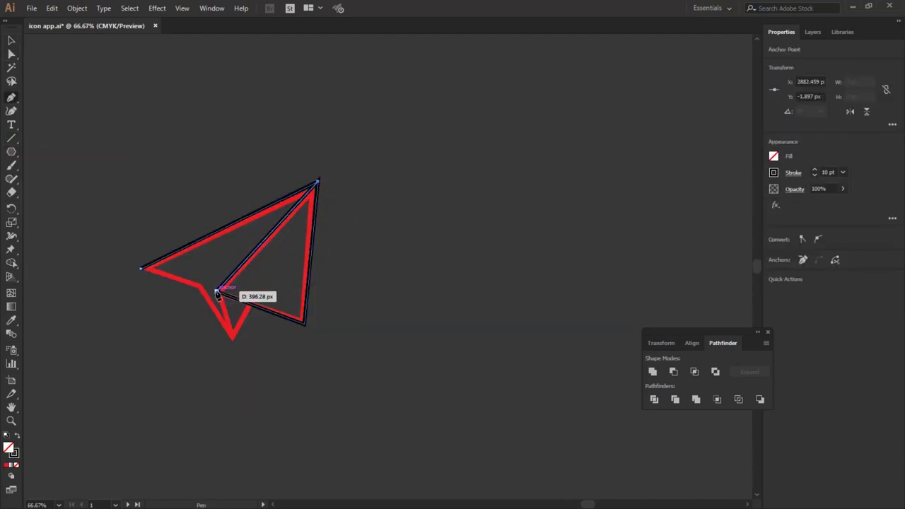
click(217, 290)
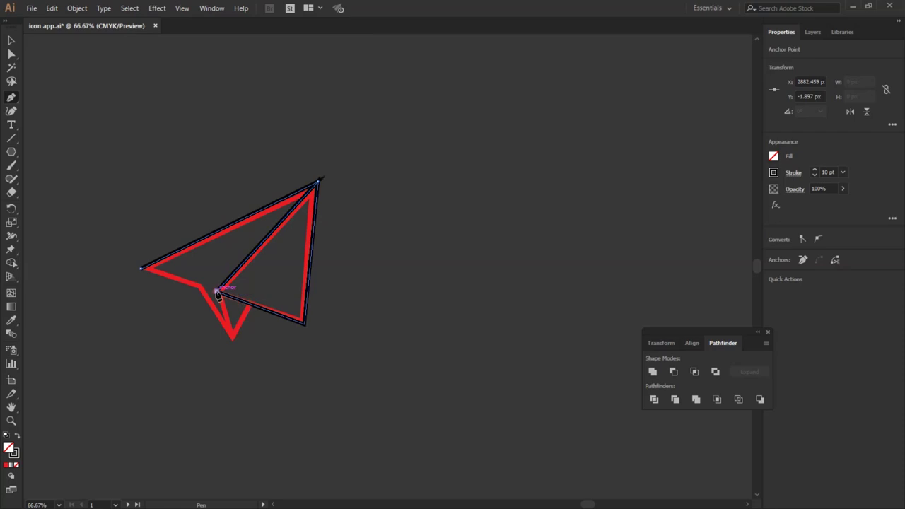
click(234, 343)
click(200, 288)
click(142, 270)
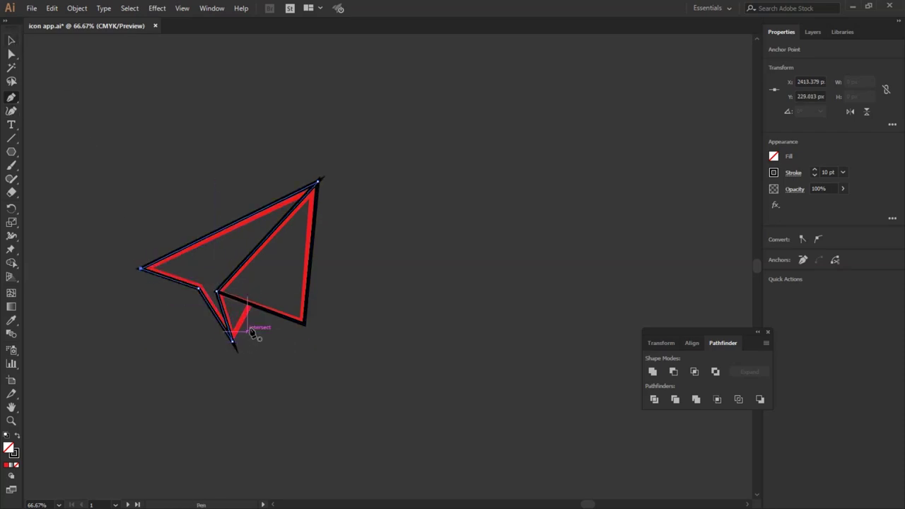
Trace the closed inner triangle fold of the plane.
click(251, 306)
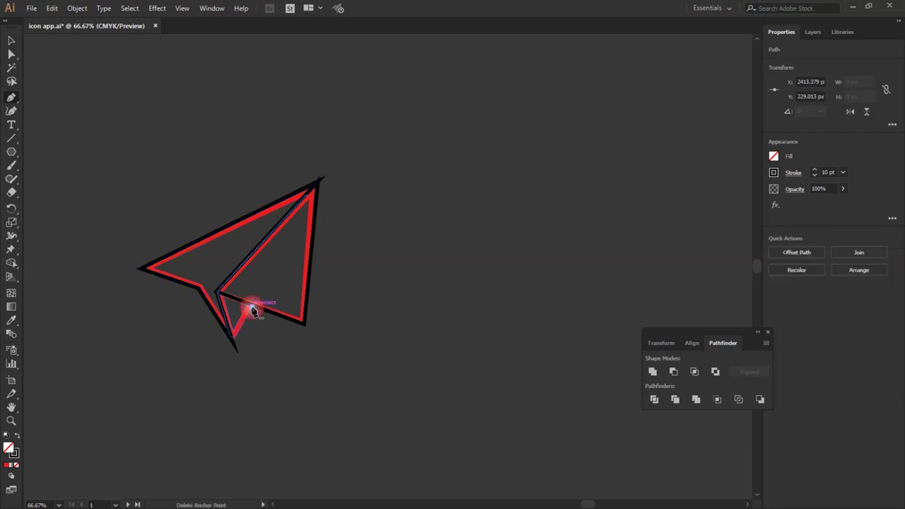
click(234, 343)
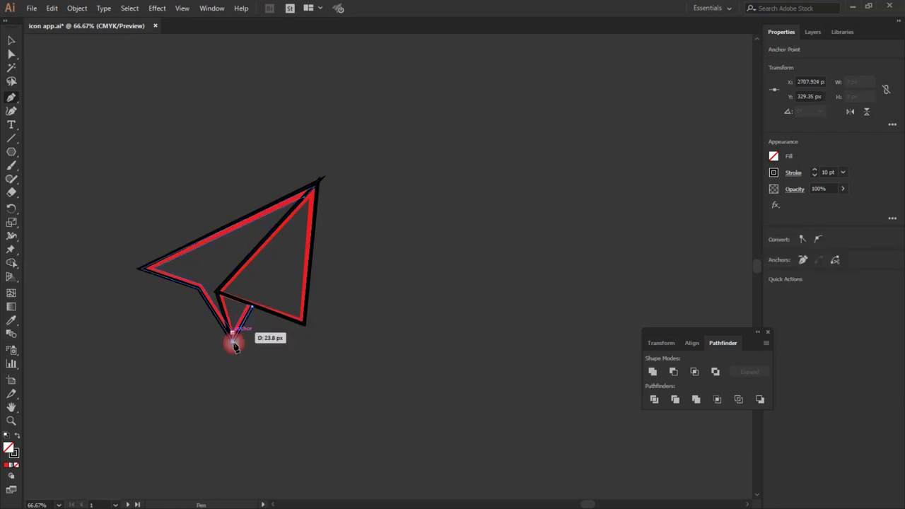
click(217, 291)
click(253, 307)
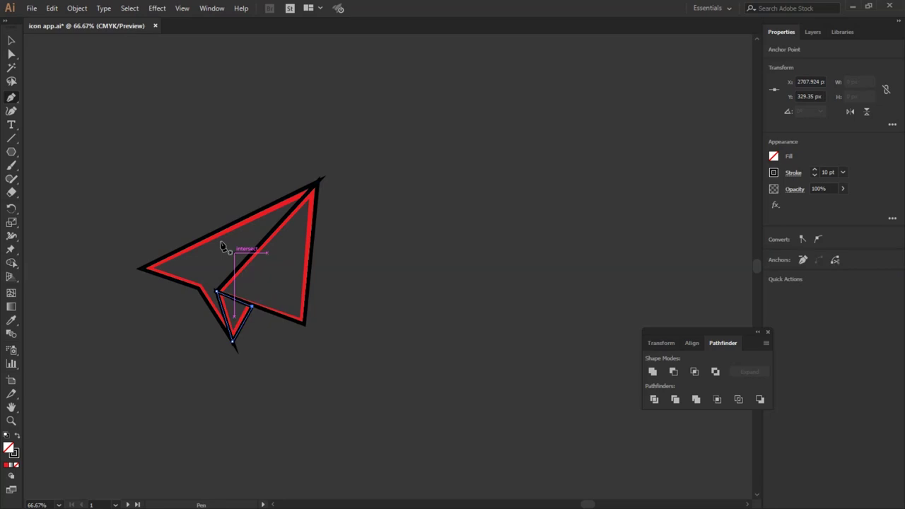
click(11, 40)
click(391, 309)
Move the black outlines aside and position the small triangle fold piece.
drag(318, 234, 490, 253)
mouse_move(257, 331)
mouse_down()
mouse_move(290, 357)
mouse_move(460, 402)
mouse_up()
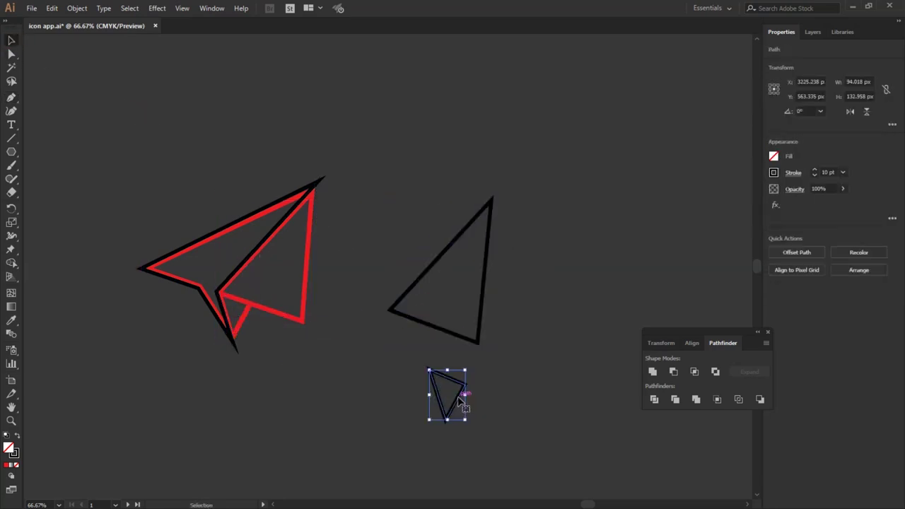
scroll(453, 402, up, 1)
scroll(445, 404, up, 1)
scroll(445, 384, down, 1)
mouse_move(433, 363)
mouse_down()
mouse_move(396, 338)
mouse_move(372, 278)
mouse_up()
scroll(360, 279, up, 3)
drag(391, 239, 403, 243)
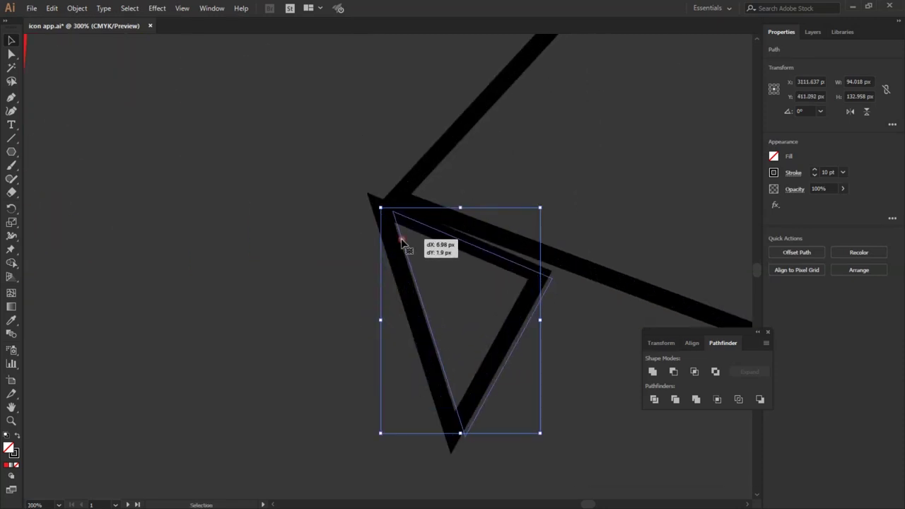
Set both plane paths' strokes to Align Inside and fit the triangle's vertex into the corner.
drag(364, 178, 429, 232)
click(792, 173)
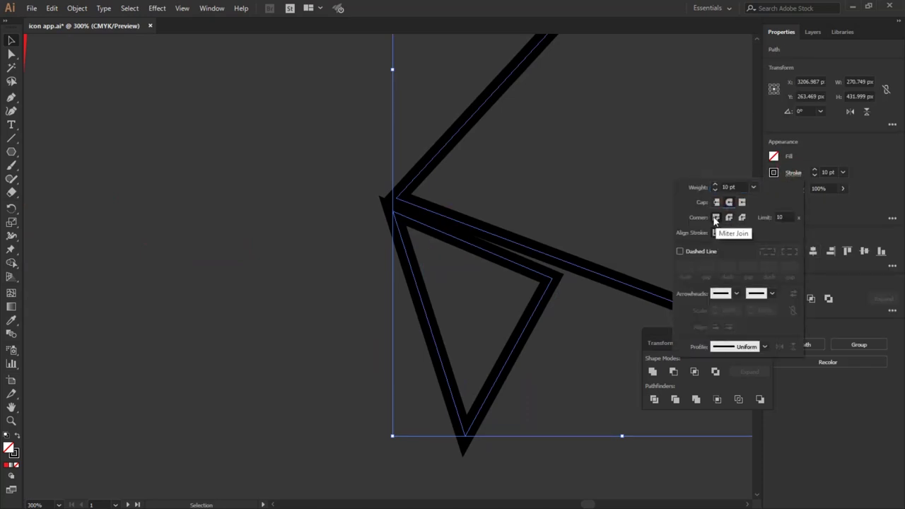
click(729, 234)
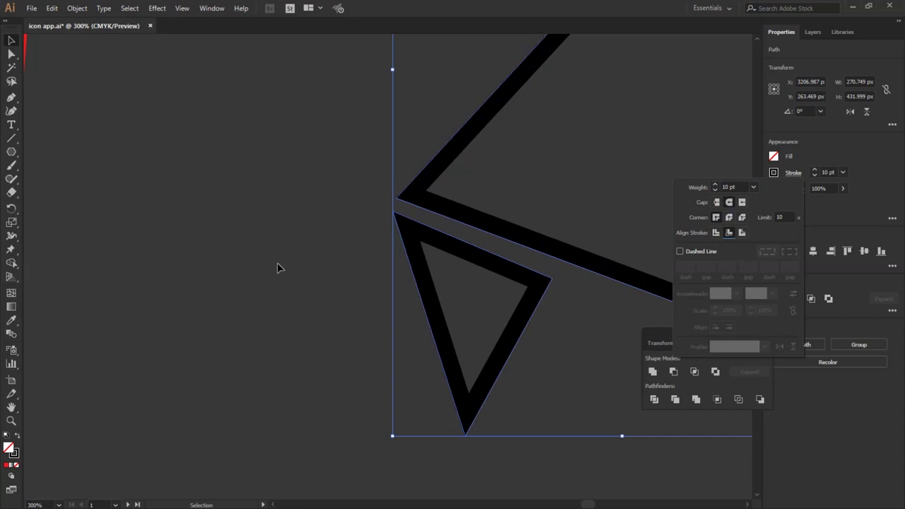
click(417, 263)
drag(417, 263, 421, 250)
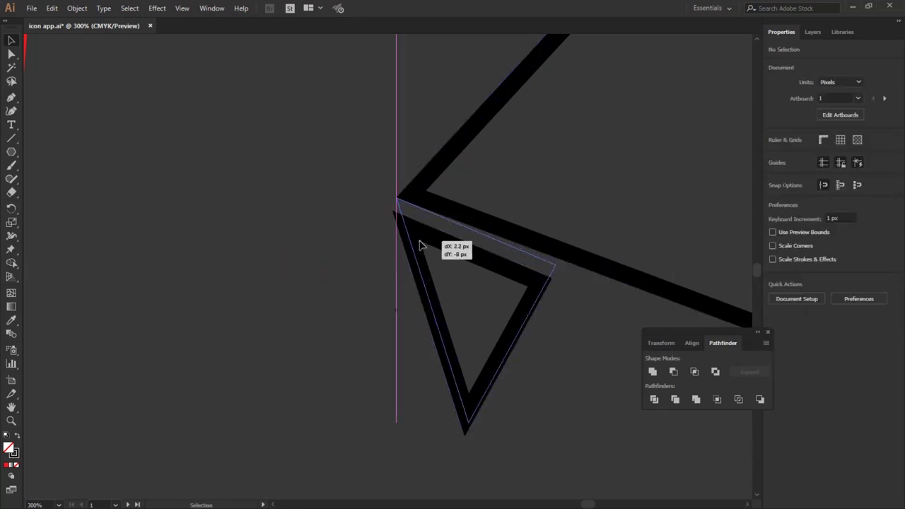
click(317, 258)
Move the black plane right of the red one and adjust its stroke alignment.
scroll(460, 289, down, 5)
drag(283, 248, 469, 263)
click(461, 216)
click(794, 174)
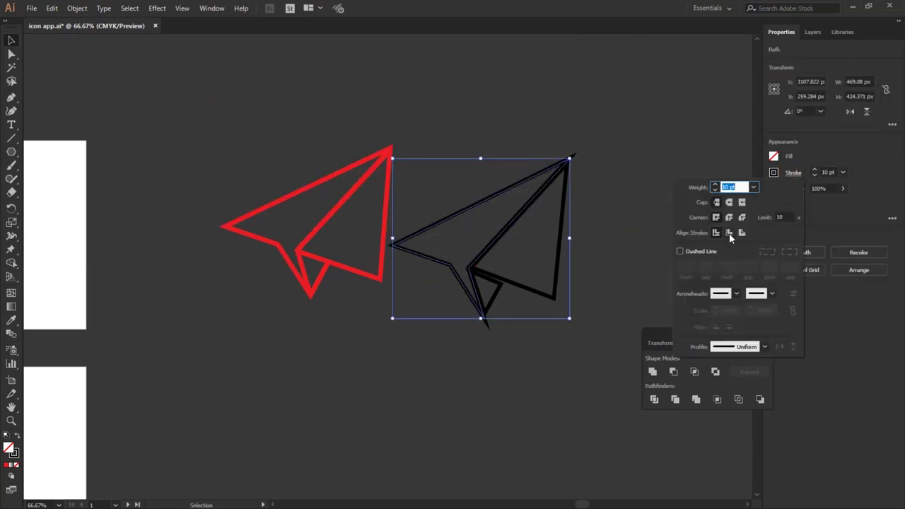
click(731, 238)
Delete the red reference plane.
mouse_move(297, 307)
mouse_down()
mouse_move(254, 156)
mouse_move(339, 311)
mouse_up()
key(Delete)
click(374, 337)
Shift the small triangle fold up-left and move the long plane path into place.
scroll(511, 202, up, 3)
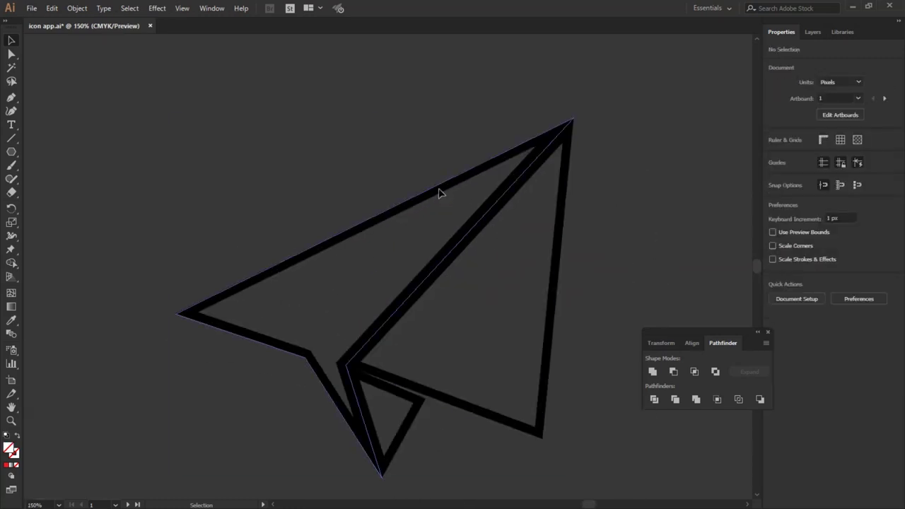
click(439, 193)
click(399, 488)
click(365, 404)
drag(359, 393, 348, 390)
click(249, 410)
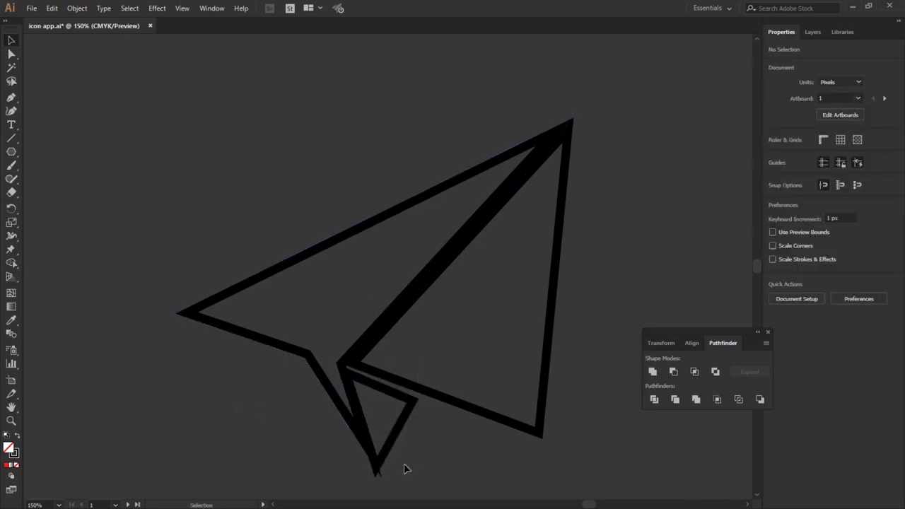
scroll(338, 463, up, 5)
drag(387, 249, 382, 238)
click(250, 313)
click(417, 227)
drag(417, 225, 374, 206)
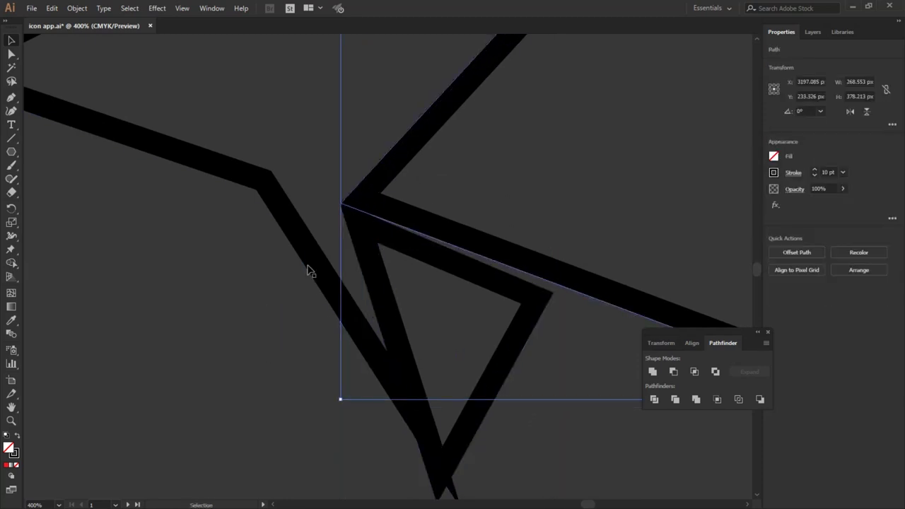
click(427, 354)
Drag the triangle's right corner and bottom anchor onto the plane's outer corners.
click(515, 289)
click(12, 56)
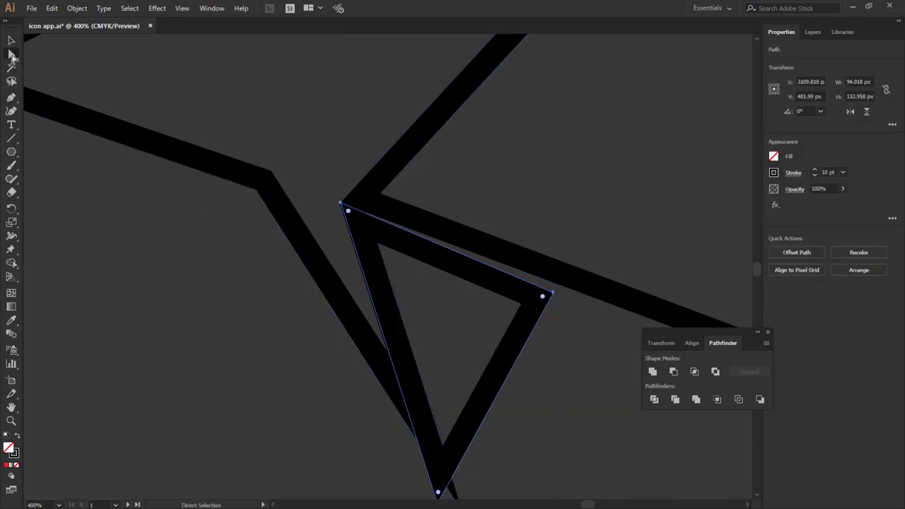
drag(551, 297, 566, 291)
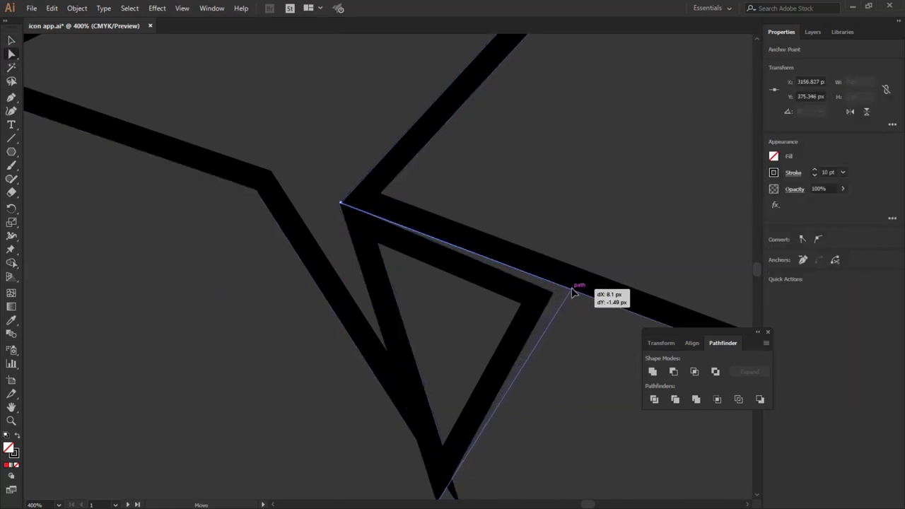
scroll(545, 319, down, 2)
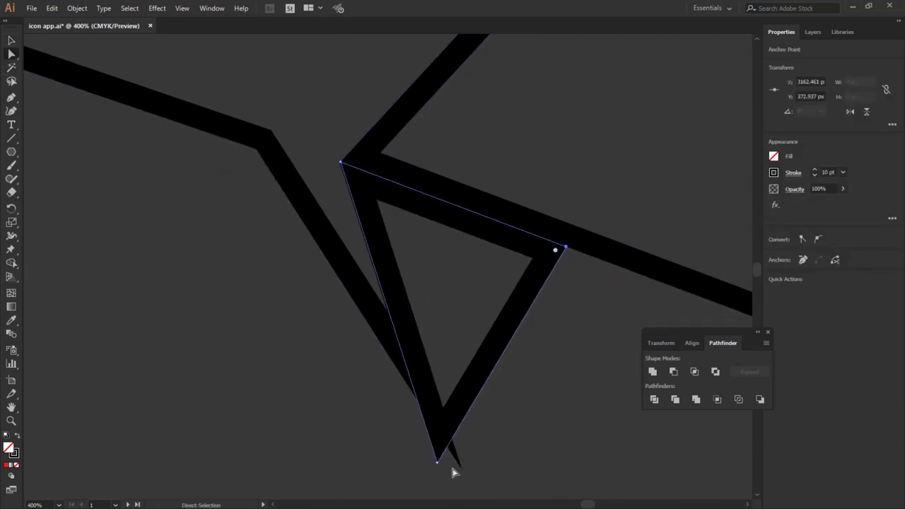
drag(437, 464, 462, 467)
key(ctrl+shift+a)
Join the overlapping anchors of the triangle and plane paths with Ctrl+J to close the corner.
click(384, 338)
click(554, 418)
click(553, 436)
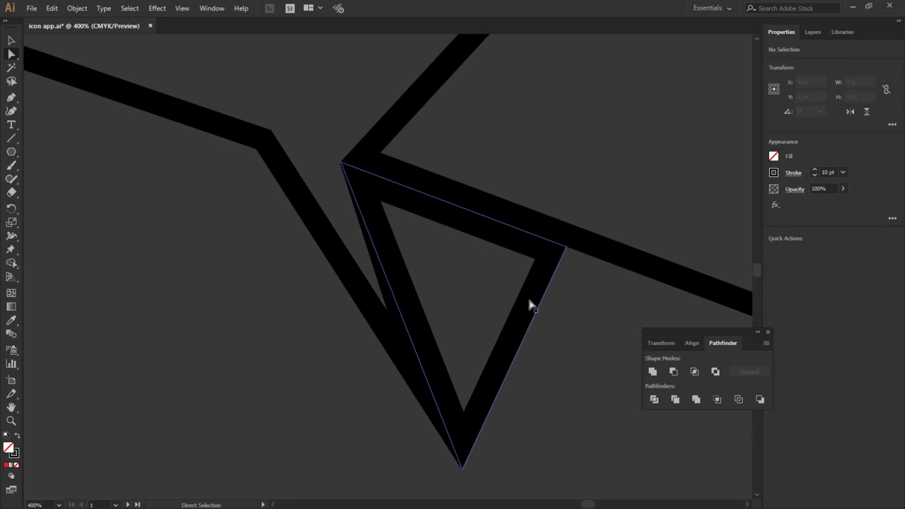
drag(531, 305, 381, 309)
key(ctrl+j)
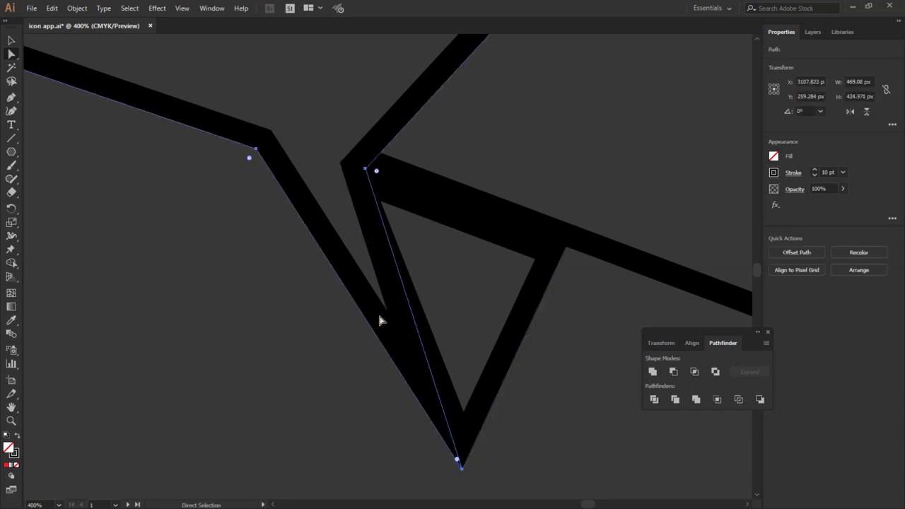
key(ctrl+j)
click(563, 406)
Drag the plane's tip anchor onto the other tip so the two tips merge.
scroll(269, 349, up, 1)
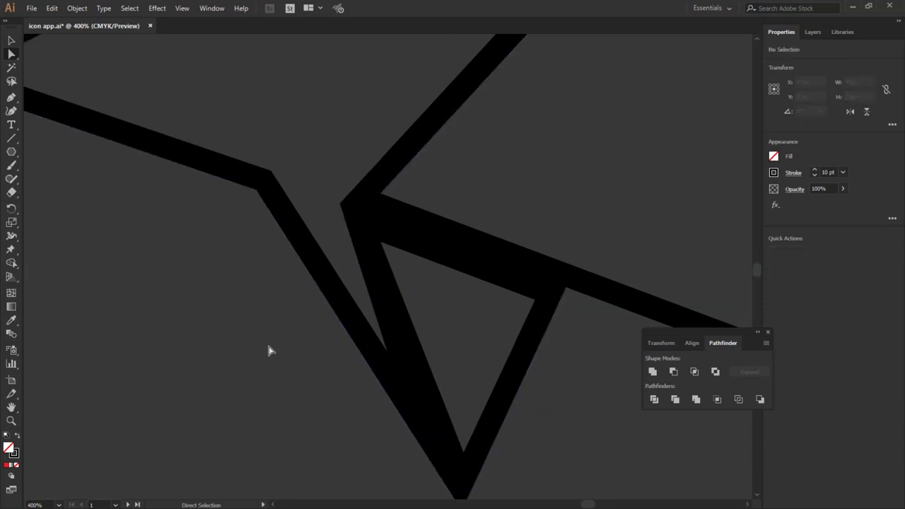
click(475, 273)
click(467, 231)
scroll(177, 344, up, 1)
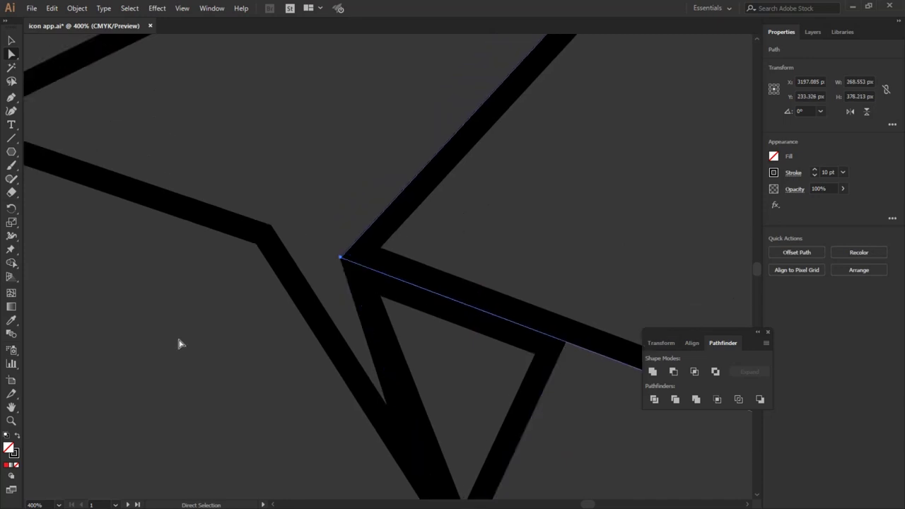
click(169, 375)
alt+scroll(169, 374, down, 4)
alt+scroll(384, 162, up, 3)
click(434, 262)
drag(623, 157, 575, 145)
click(638, 193)
alt+scroll(639, 182, down, 4)
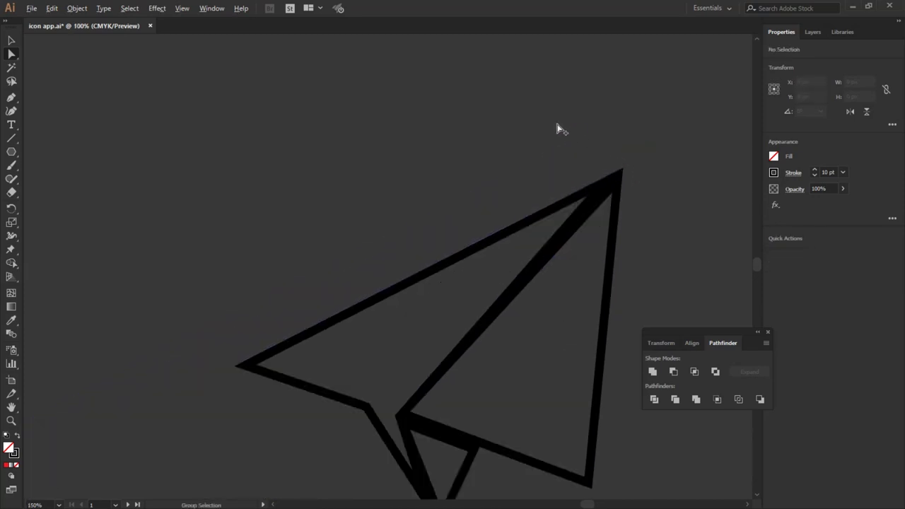
Move the plane's inner anchor left onto its corner.
alt+scroll(396, 204, down, 2)
alt+scroll(514, 201, up, 2)
drag(314, 202, 551, 425)
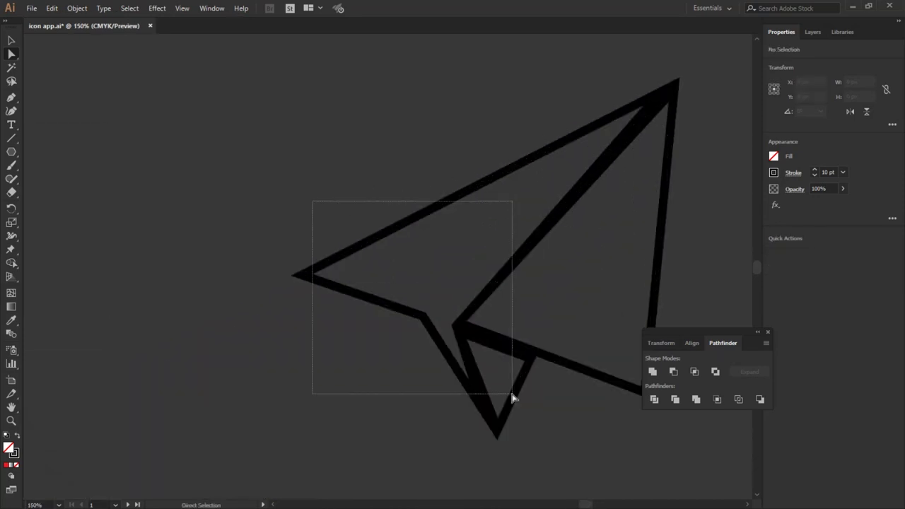
click(538, 444)
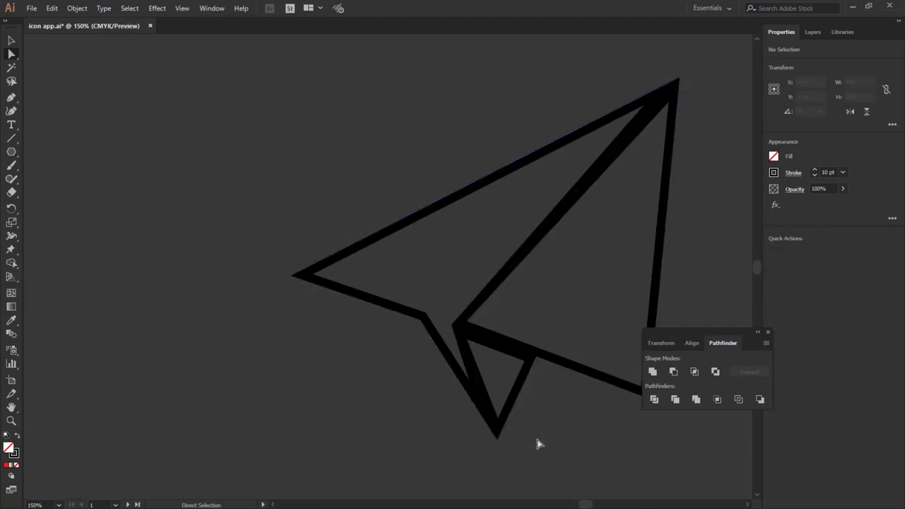
click(460, 370)
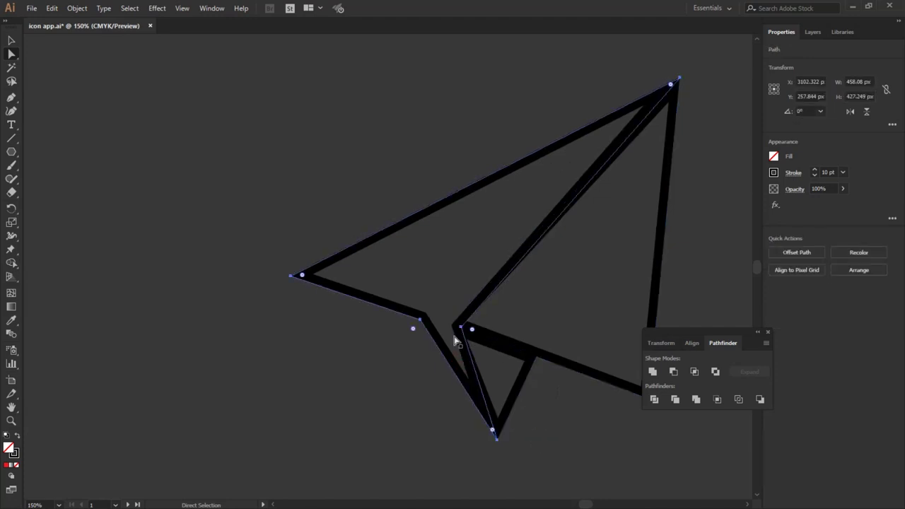
alt+scroll(456, 346, up, 4)
drag(479, 299, 440, 289)
click(243, 355)
alt+scroll(243, 354, down, 3)
Set the plane's strokes to Align Stroke to Center with Round Cap and Round Join.
click(297, 372)
click(356, 404)
click(409, 375)
click(389, 387)
drag(306, 349, 301, 327)
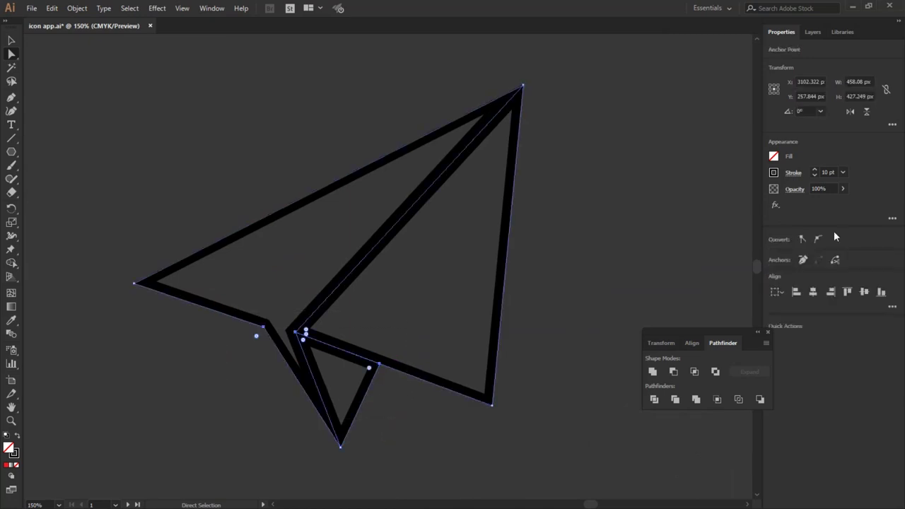
click(787, 174)
click(717, 233)
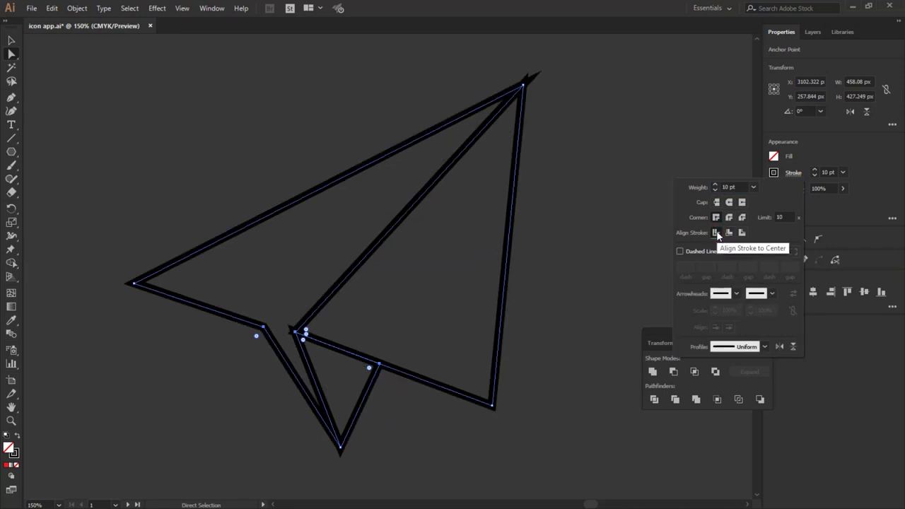
click(729, 203)
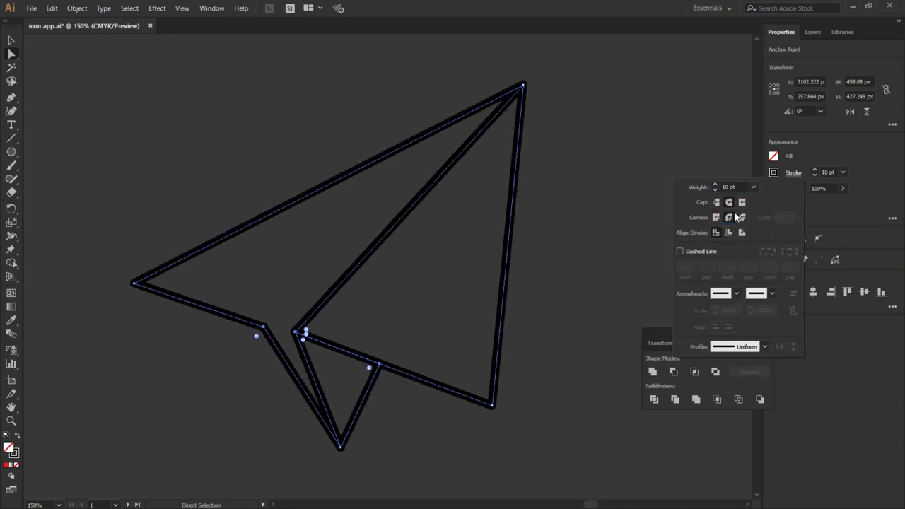
click(614, 234)
click(538, 288)
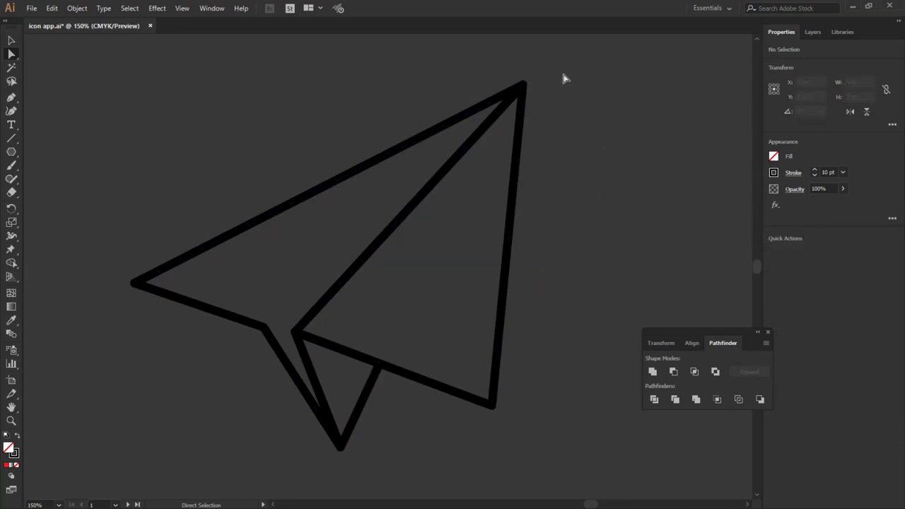
click(230, 321)
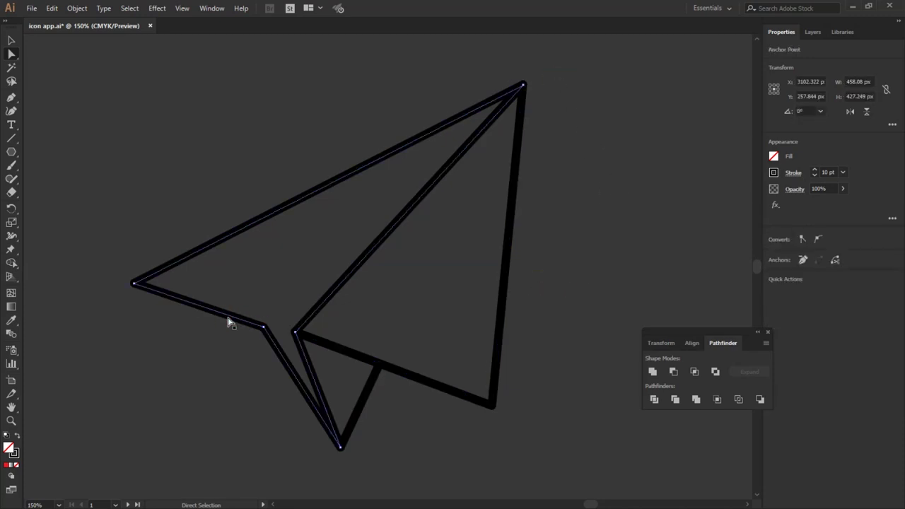
shift+click(396, 373)
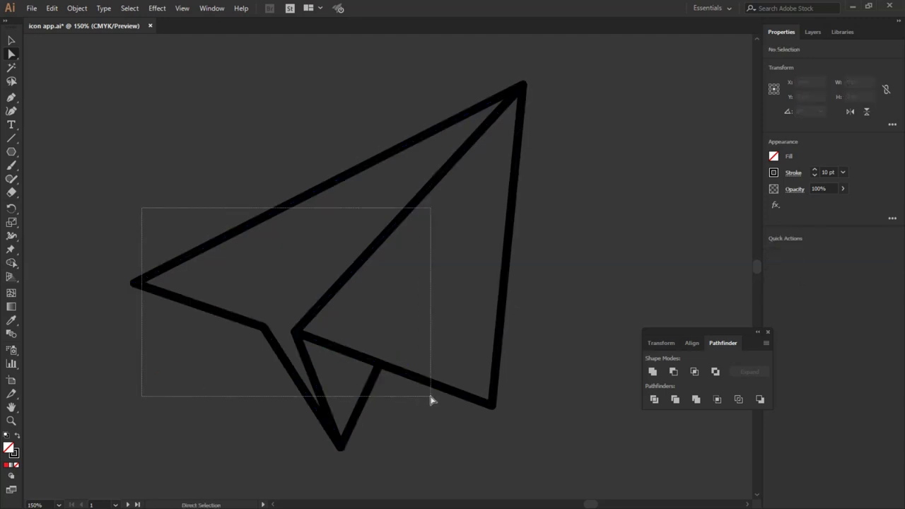
Raise the paper plane's stroke weight to 12 pt.
drag(141, 208, 431, 399)
click(85, 9)
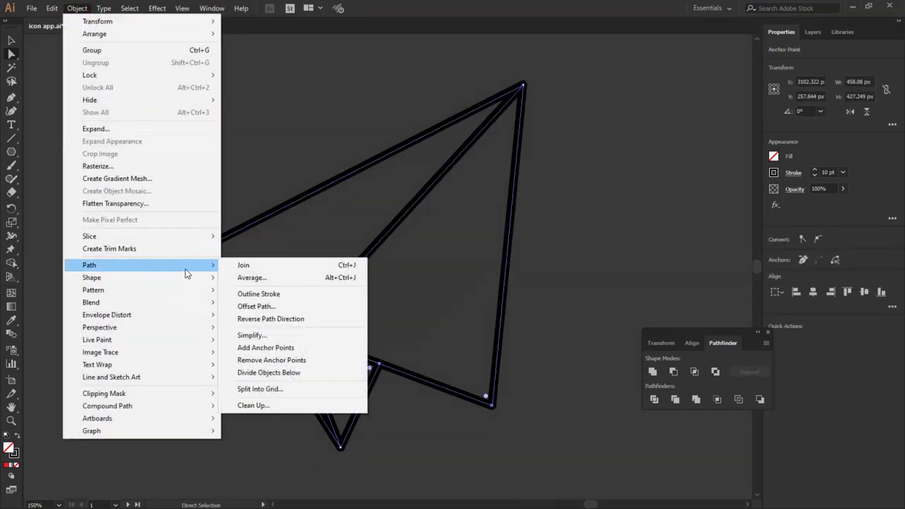
click(814, 170)
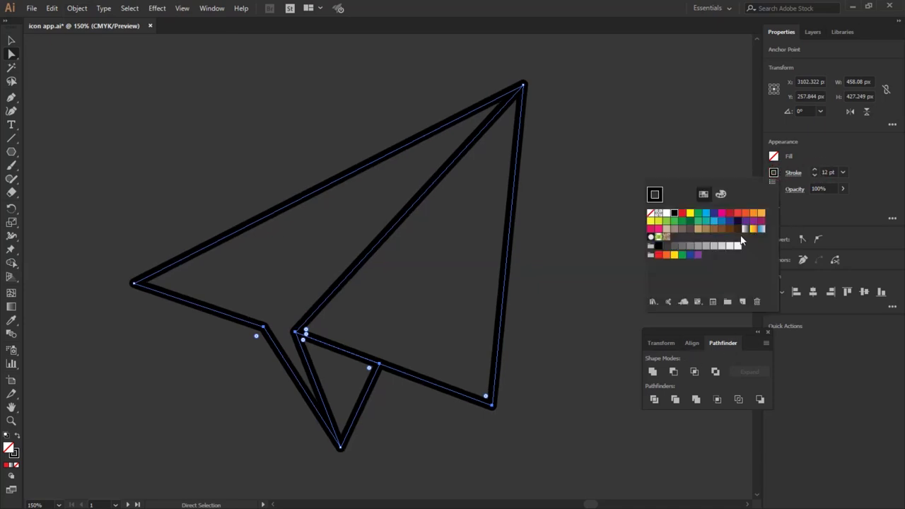
click(576, 245)
click(571, 226)
Outline the plane's strokes with Object > Path > Outline Stroke and unite them with Pathfinder.
mouse_move(583, 94)
mouse_down()
mouse_move(226, 388)
mouse_move(239, 345)
mouse_up()
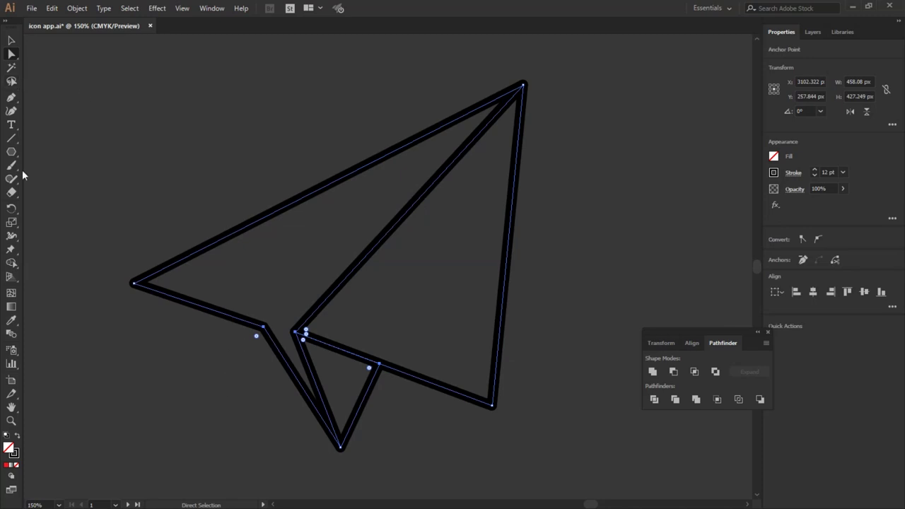
click(76, 9)
mouse_move(89, 265)
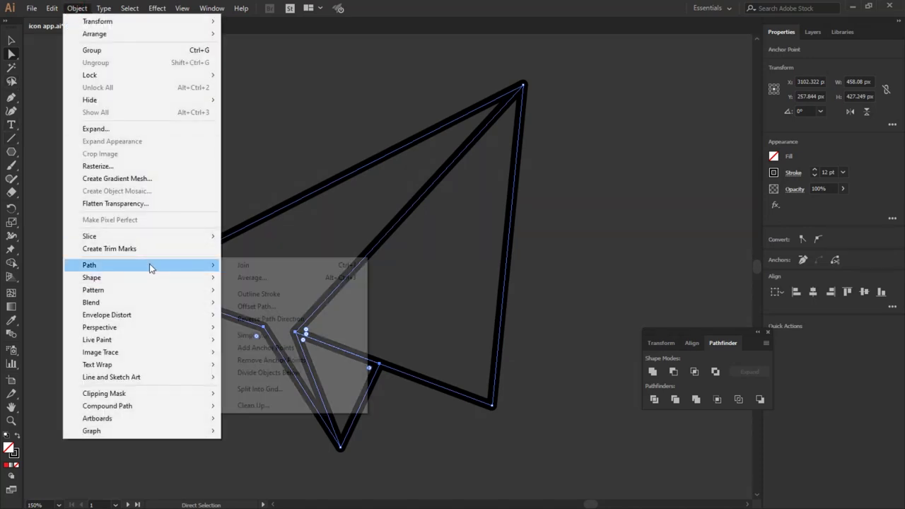
click(259, 293)
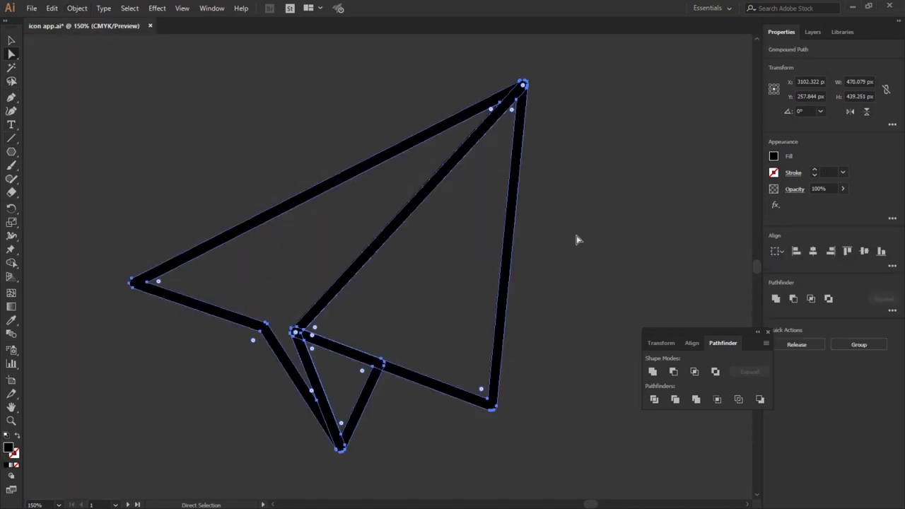
click(653, 372)
click(631, 364)
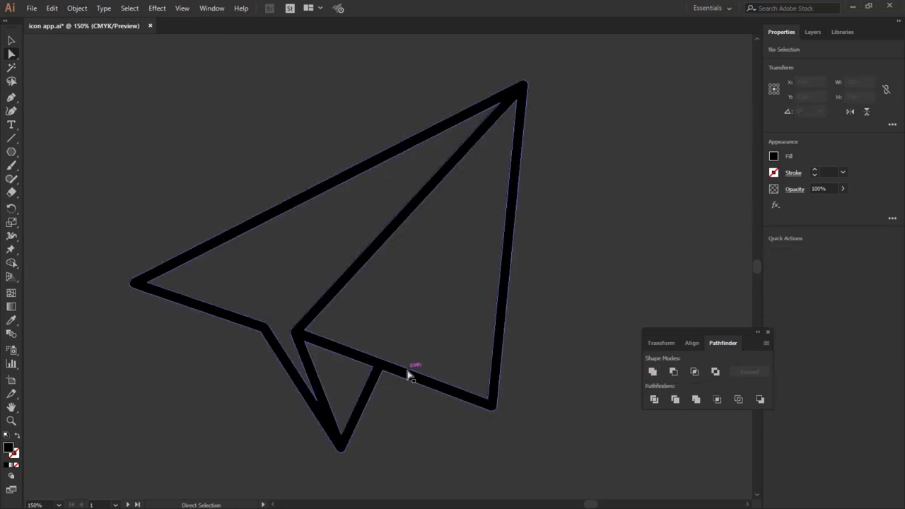
scroll(622, 244, down, 1)
Save the K icon's navy fill as a new swatch.
scroll(616, 222, down, 2)
scroll(613, 225, down, 3)
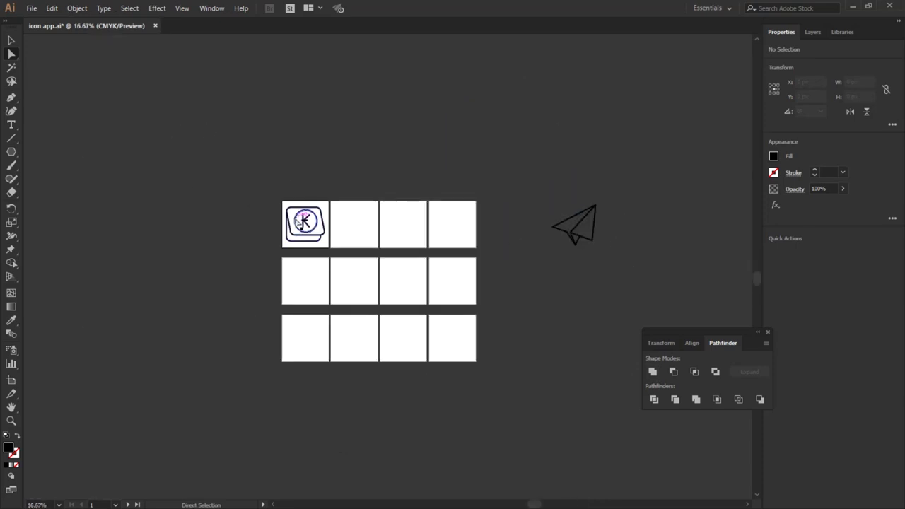
click(298, 221)
click(774, 157)
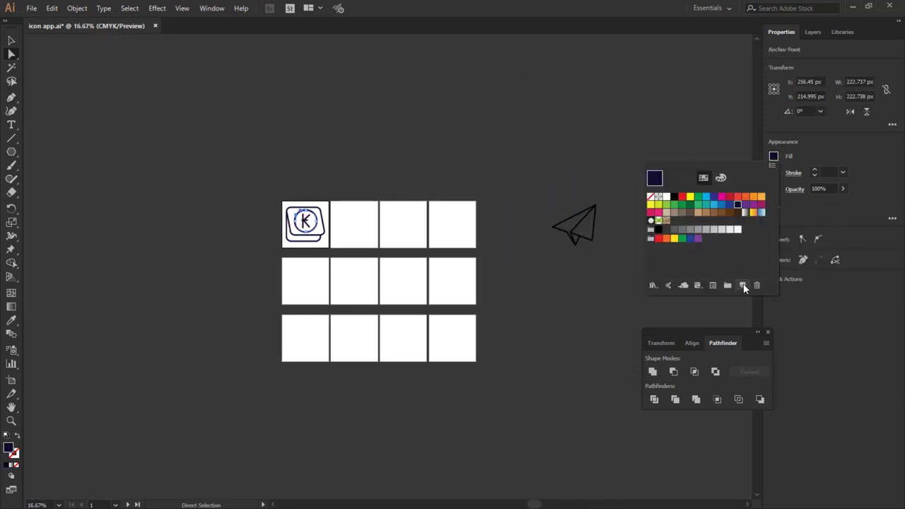
click(743, 285)
click(448, 342)
Select the paper plane, leave its fill black, and move it onto the second artboard.
click(574, 234)
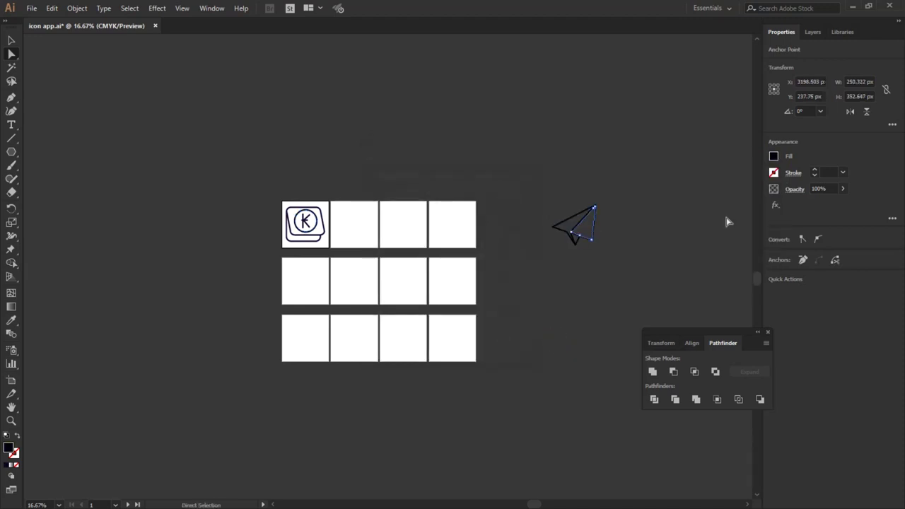
drag(612, 192, 549, 269)
key(v)
scroll(594, 203, up, 2)
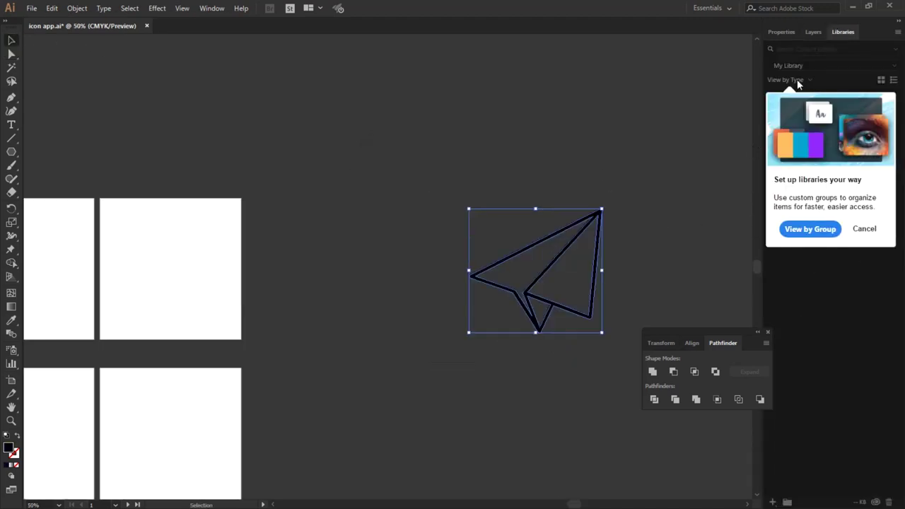
click(827, 232)
click(785, 31)
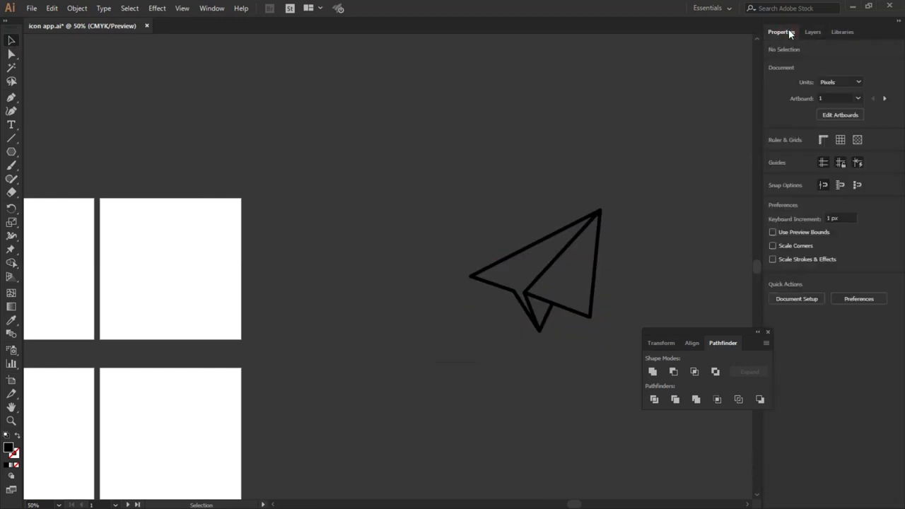
click(600, 213)
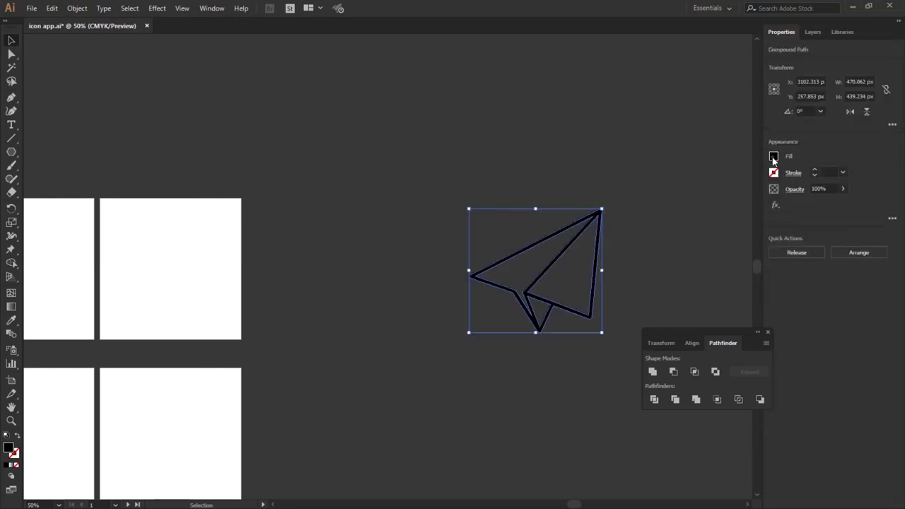
click(774, 157)
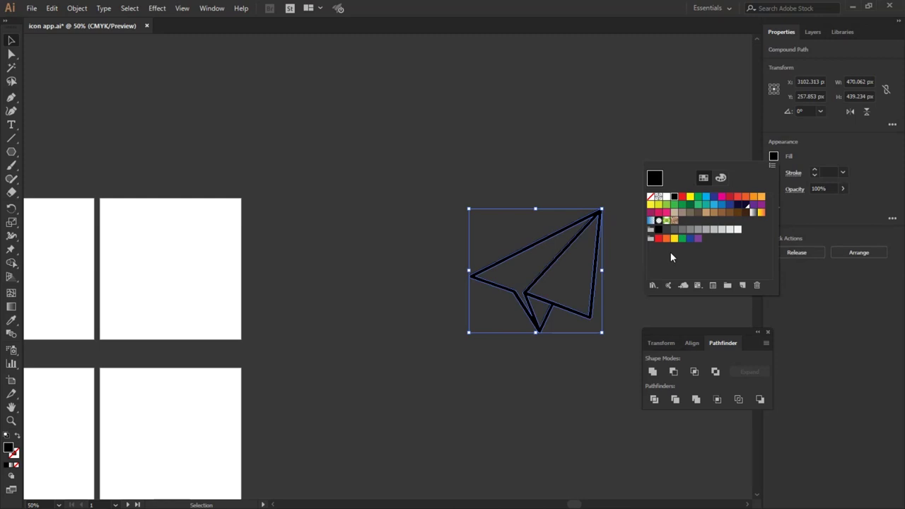
click(654, 178)
alt+scroll(675, 185, down, 1)
alt+scroll(675, 185, down, 1)
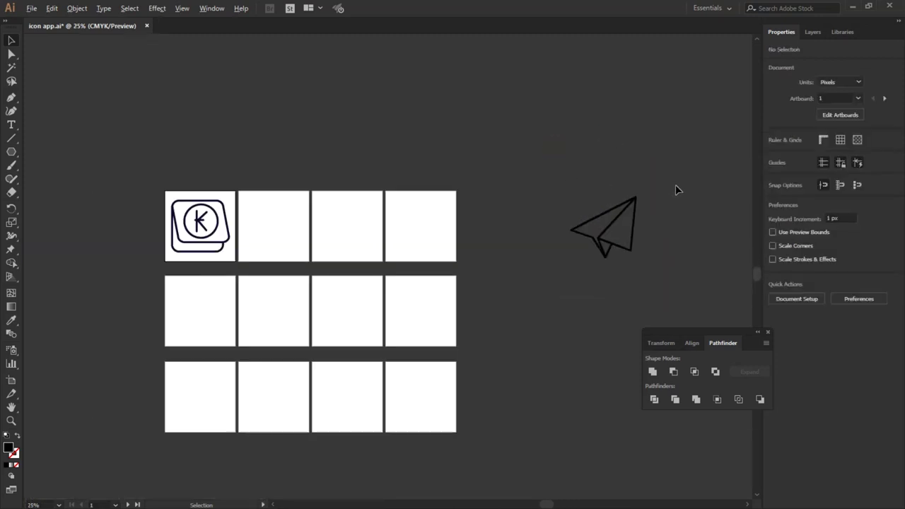
drag(615, 237, 283, 237)
Isolate the K letter path inside the K icon group and show its fill colour choices.
alt+scroll(186, 217, up, 4)
click(192, 208)
double_click(223, 272)
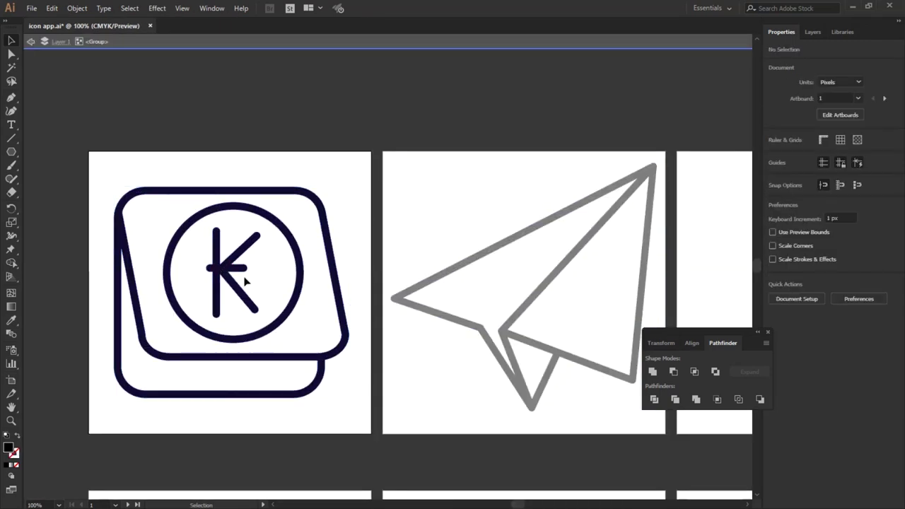
double_click(223, 272)
click(773, 157)
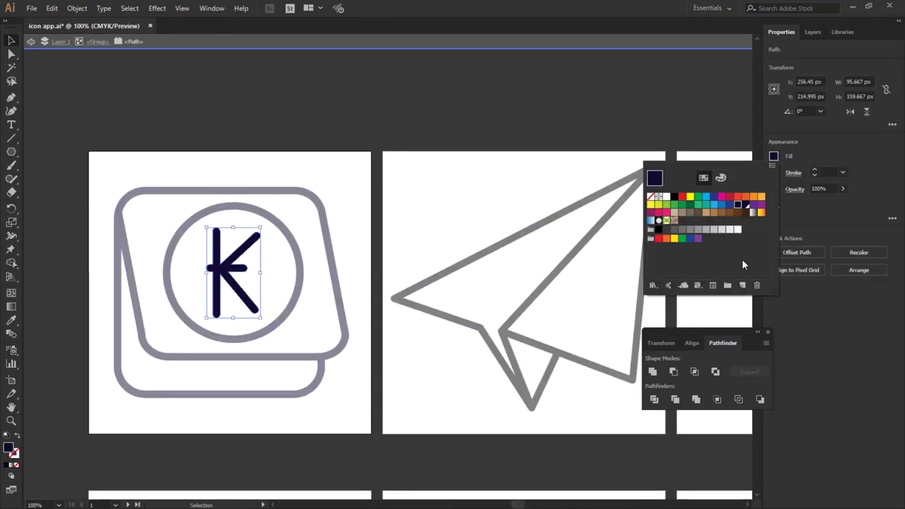
Add the K's navy (C=100 M=100 Y=53 K=56) to My Library as a new swatch, then exit isolation.
click(743, 285)
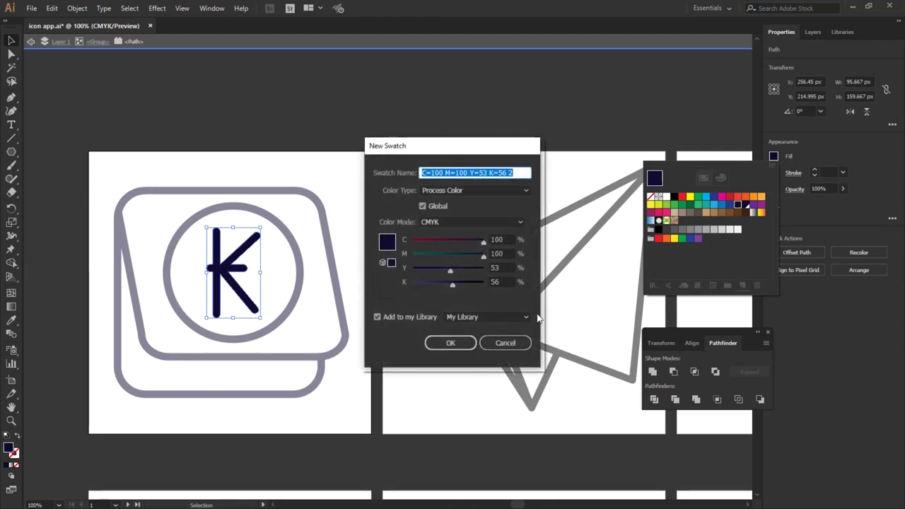
click(474, 318)
click(485, 382)
click(466, 317)
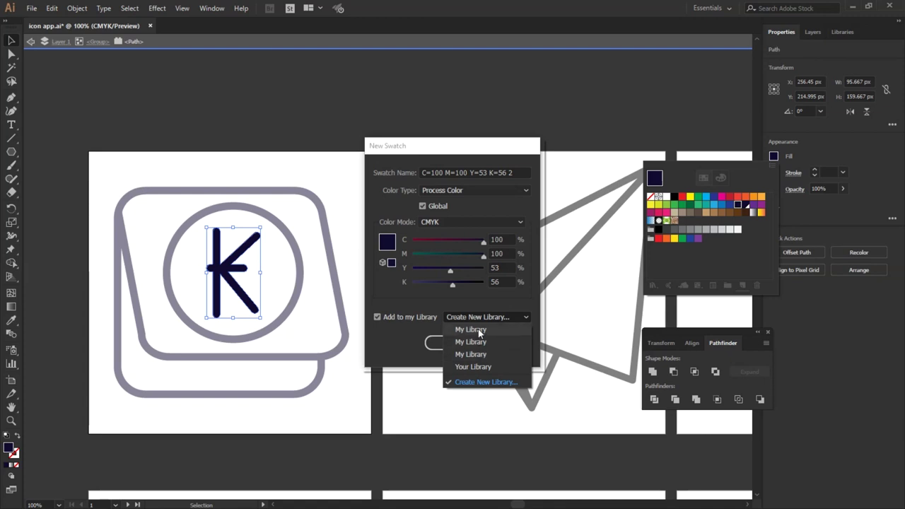
click(489, 330)
click(458, 342)
click(785, 131)
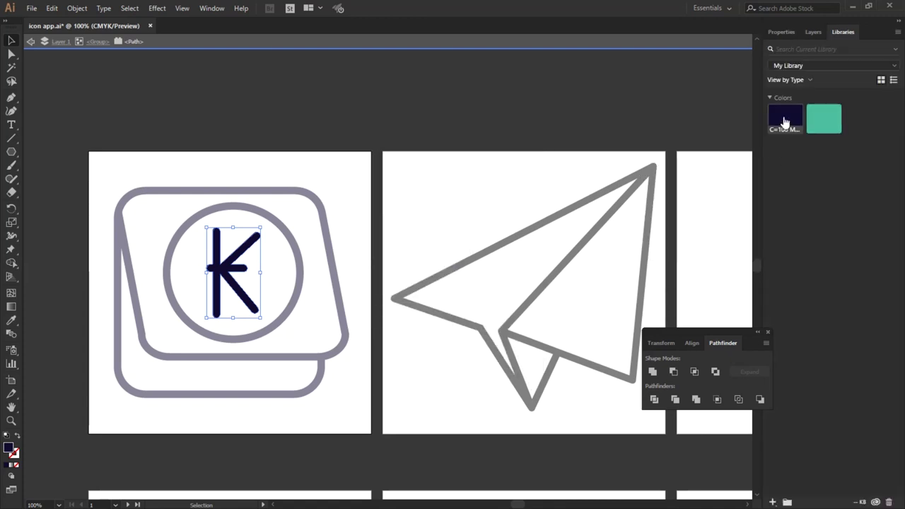
double_click(612, 131)
click(649, 212)
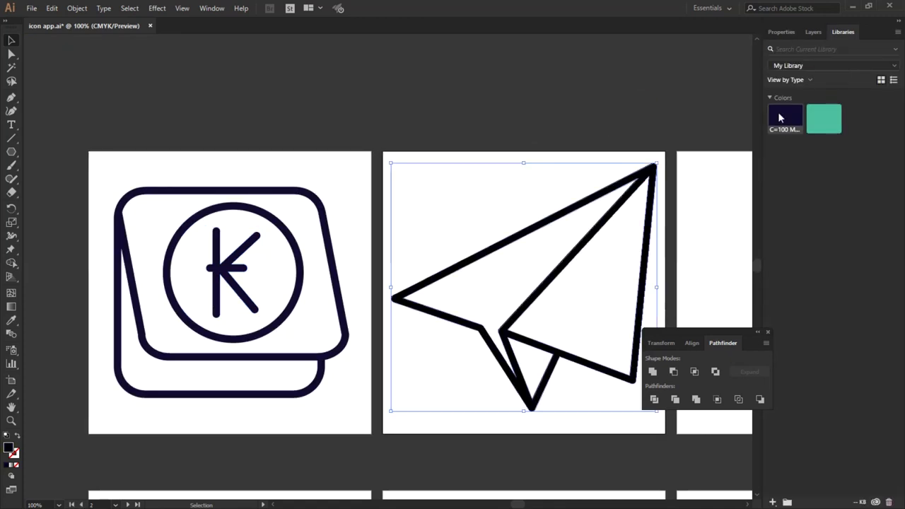
Scale the paper plane down slightly, tilt it, and nudge it into place on artboard 2.
scroll(286, 173, down, 1)
scroll(255, 184, down, 1)
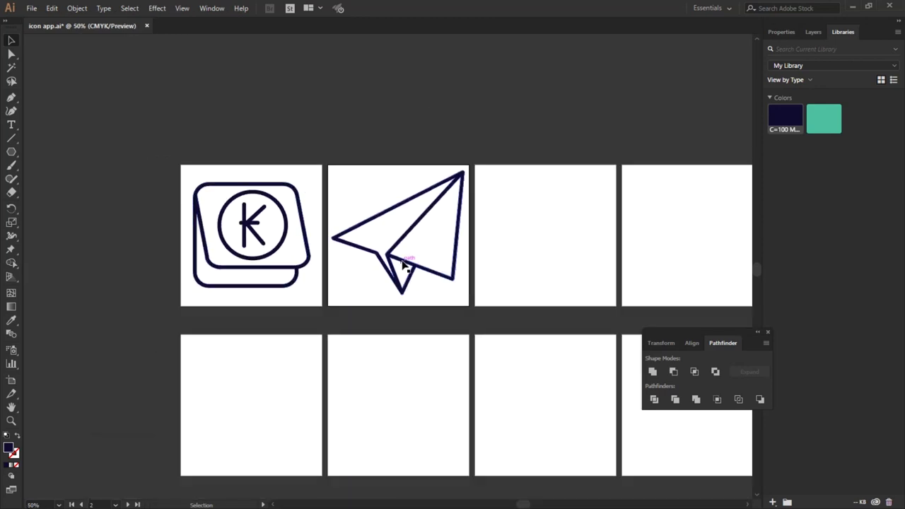
mouse_move(464, 170)
mouse_down()
mouse_move(444, 191)
mouse_move(460, 198)
mouse_up()
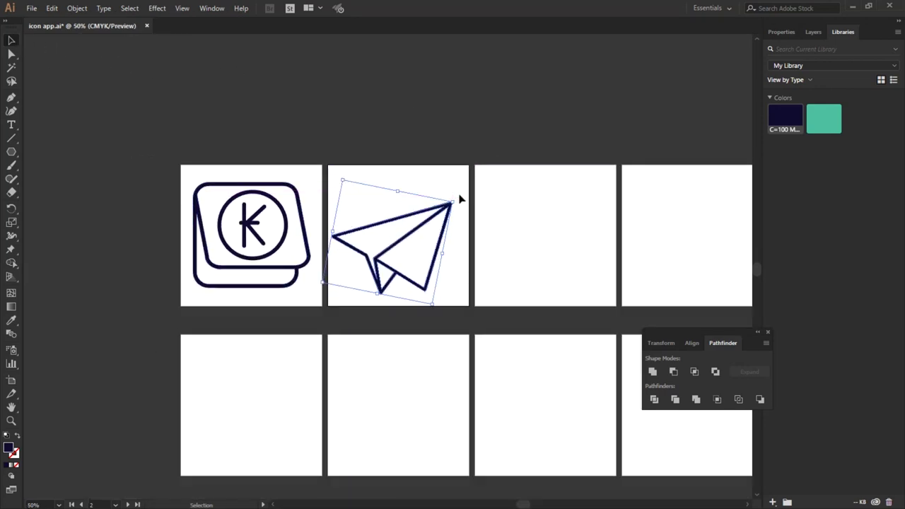
mouse_move(418, 232)
mouse_down()
mouse_move(415, 221)
mouse_move(399, 230)
mouse_up()
click(442, 137)
drag(414, 223, 417, 218)
click(472, 121)
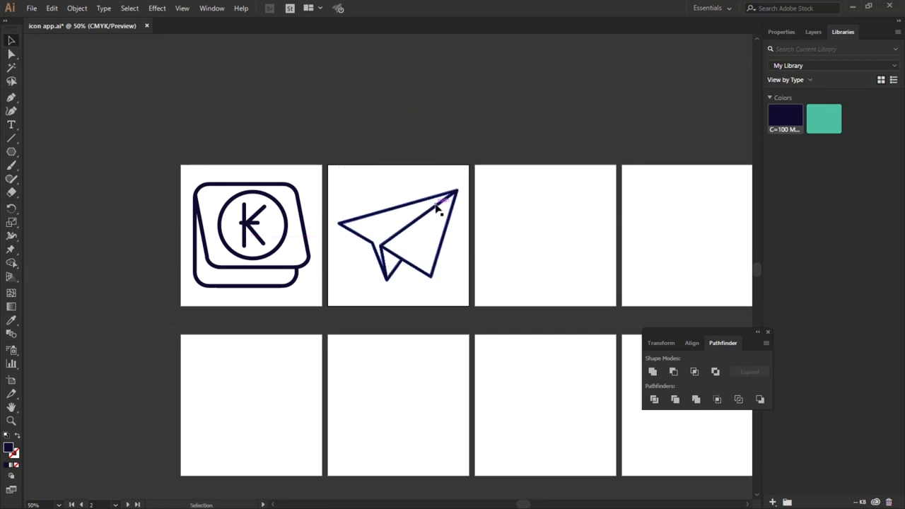
scroll(374, 178, down, 2)
scroll(420, 203, up, 2)
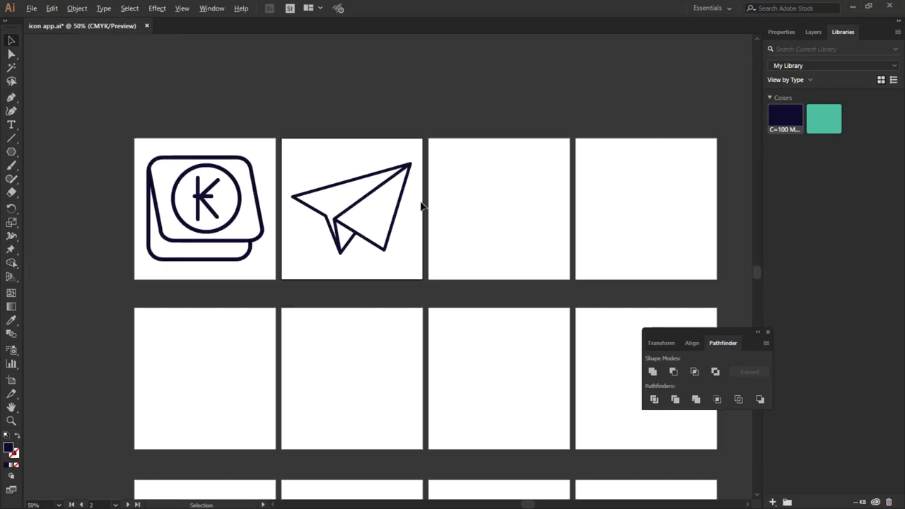
scroll(420, 202, up, 1)
scroll(295, 206, down, 1)
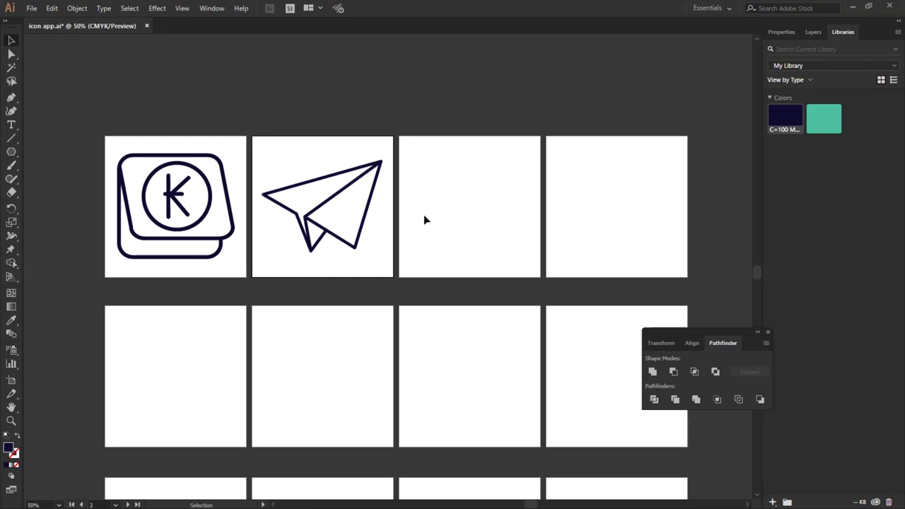
scroll(246, 207, down, 1)
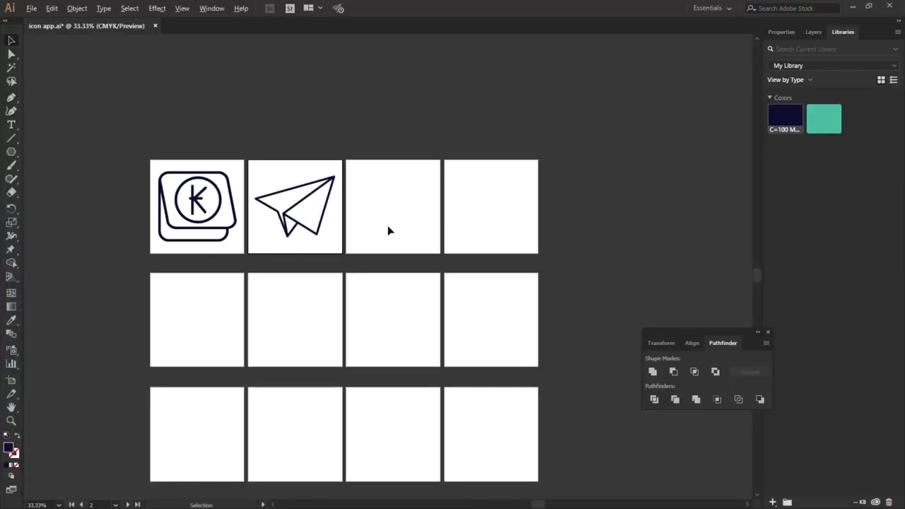
scroll(417, 208, up, 2)
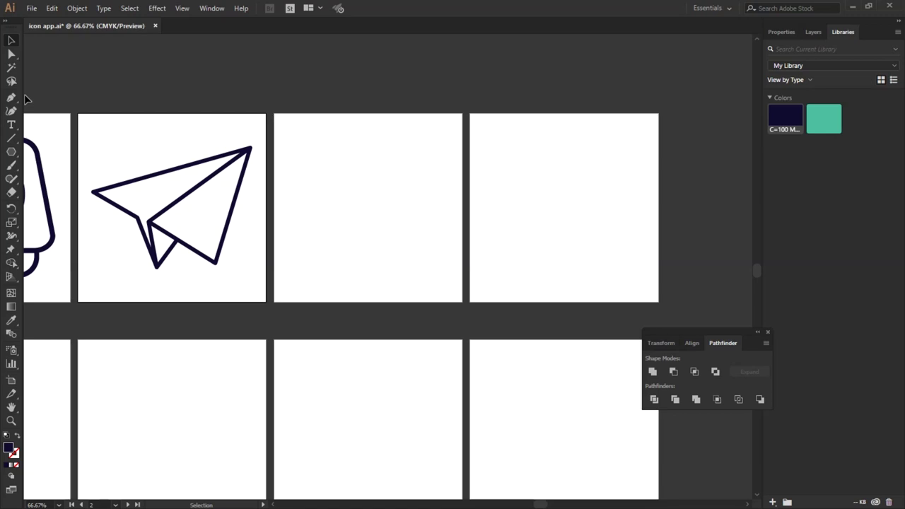
Paste a copy of the circled K from the K icon onto artboard 3 and centre it.
scroll(440, 149, down, 2)
scroll(216, 164, up, 2)
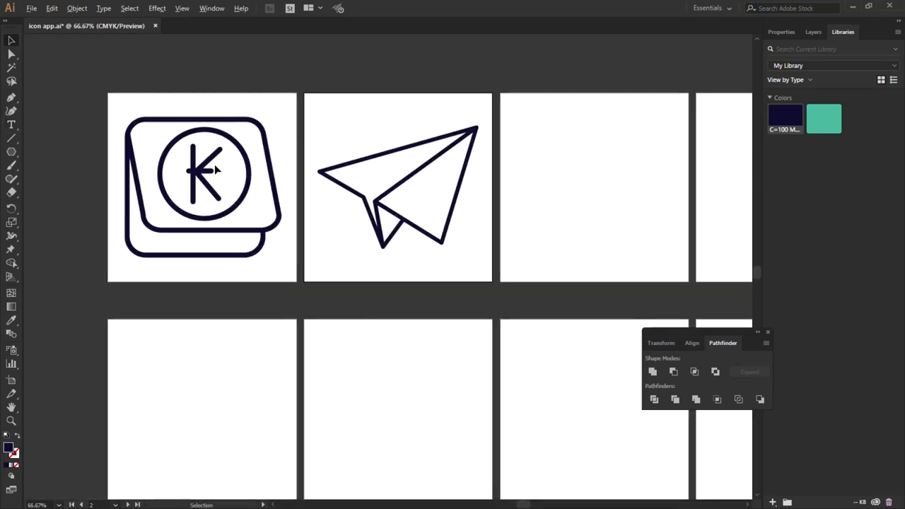
click(199, 169)
double_click(198, 170)
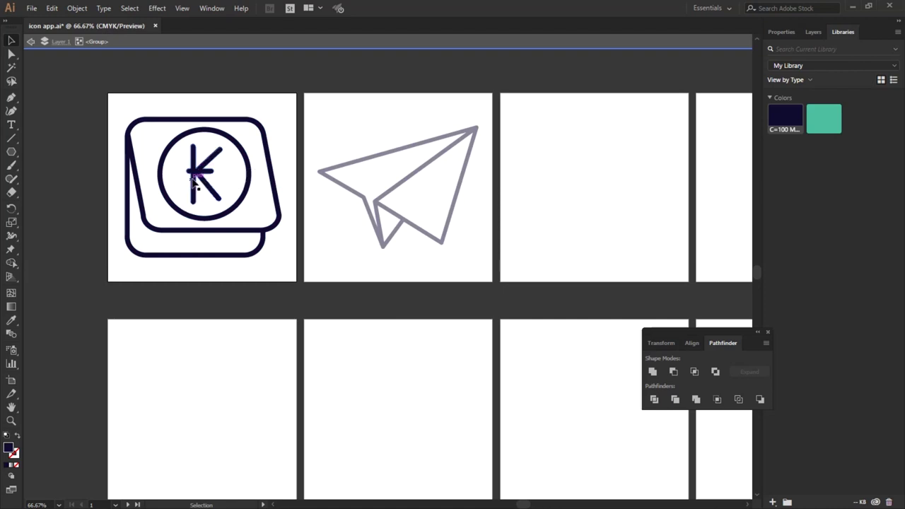
click(490, 210)
double_click(504, 79)
click(545, 162)
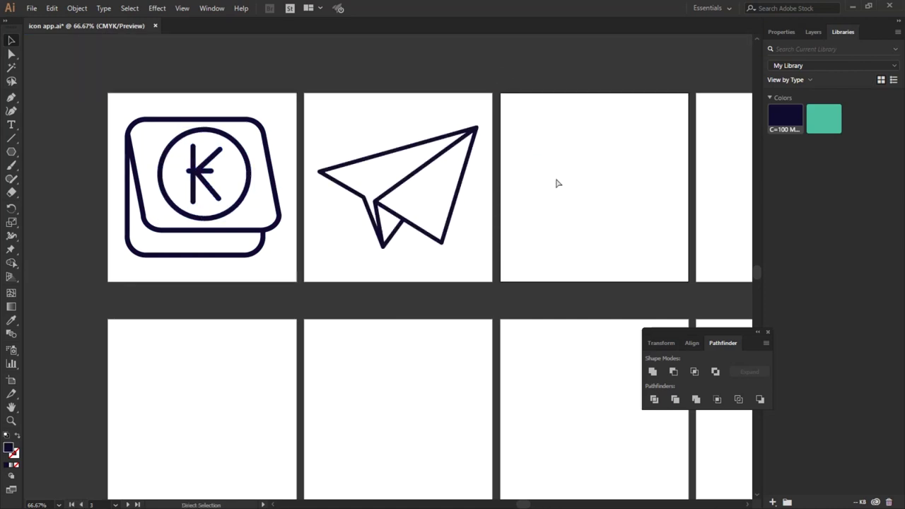
key(ctrl+v)
drag(382, 270, 589, 184)
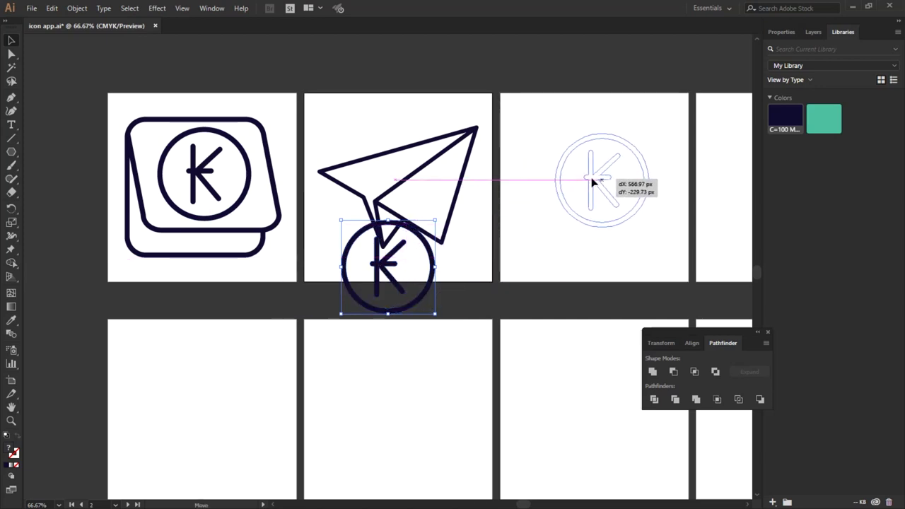
click(394, 74)
Scale the circled K copy down and move it toward the top of artboard 3.
scroll(276, 159, down, 1)
scroll(353, 184, down, 1)
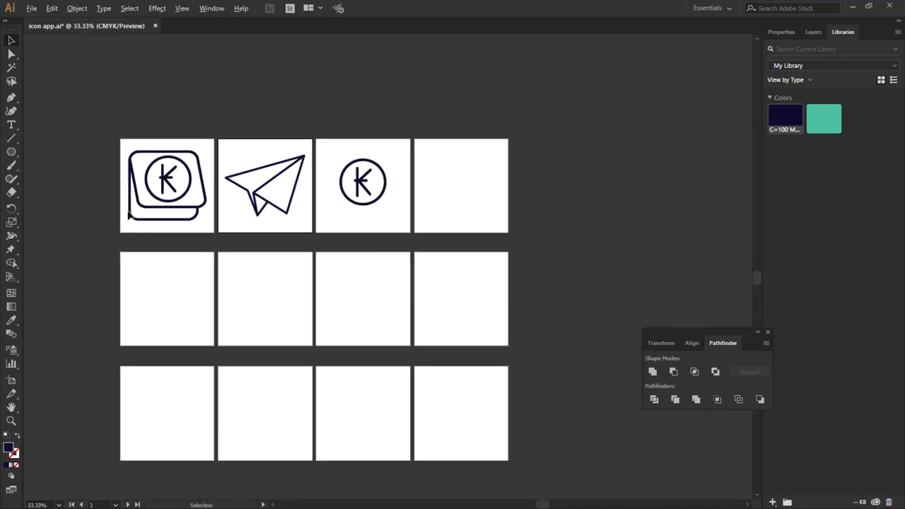
scroll(369, 179, up, 4)
click(370, 178)
click(355, 89)
click(360, 106)
click(331, 103)
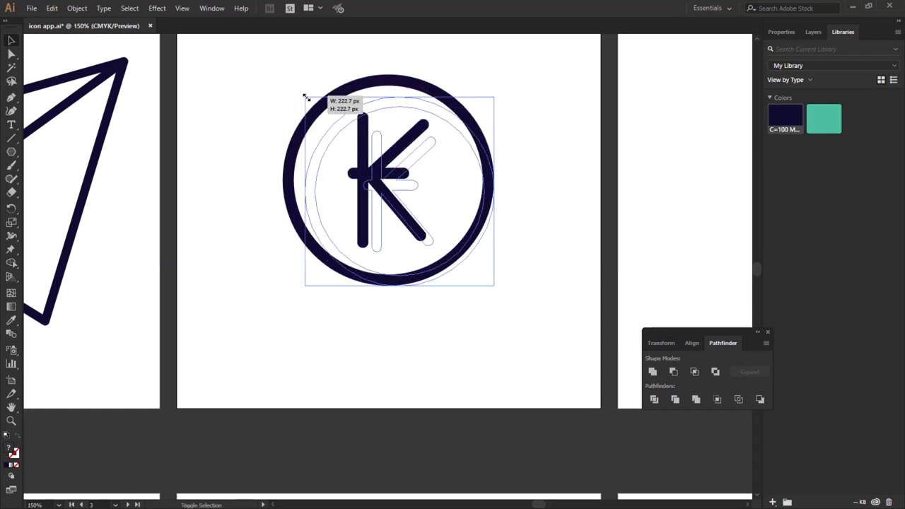
drag(281, 76, 337, 128)
drag(399, 192, 384, 141)
click(254, 173)
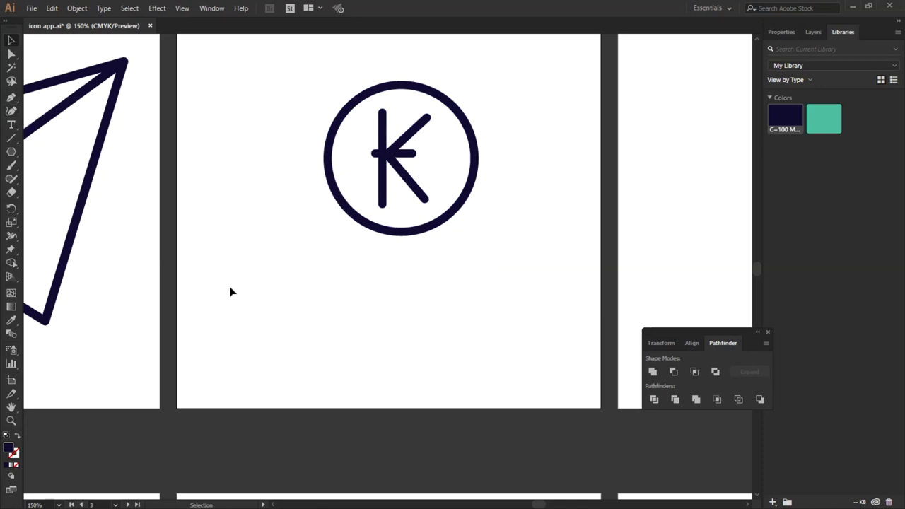
click(11, 97)
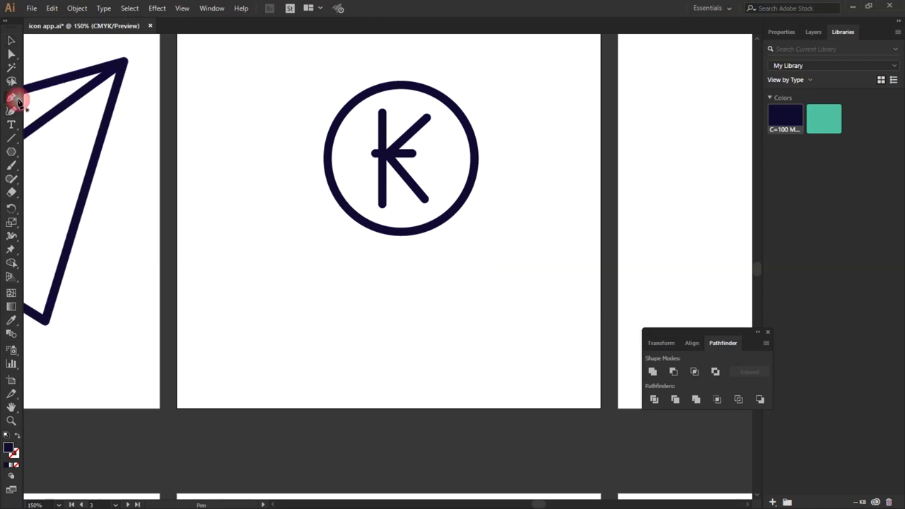
Start the hand outline with Pen anchors along the wrist and lower palm edge.
click(207, 255)
click(221, 342)
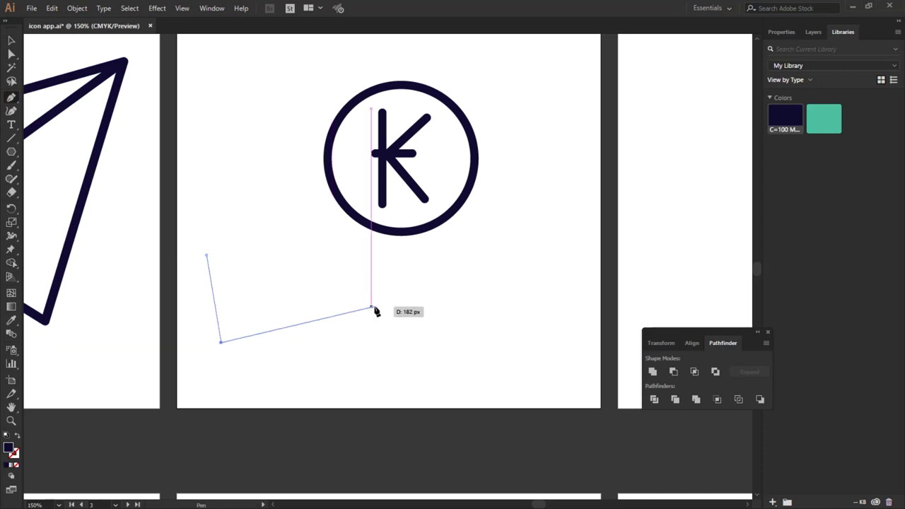
click(352, 309)
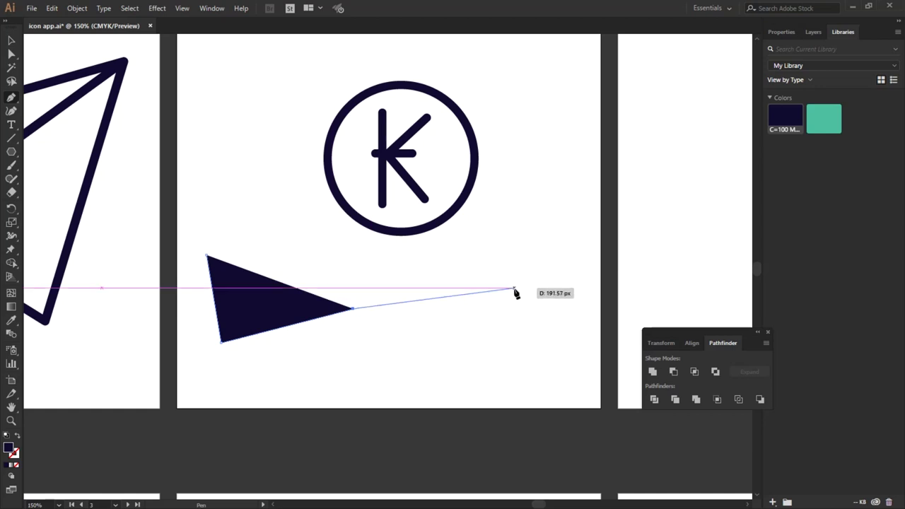
click(524, 307)
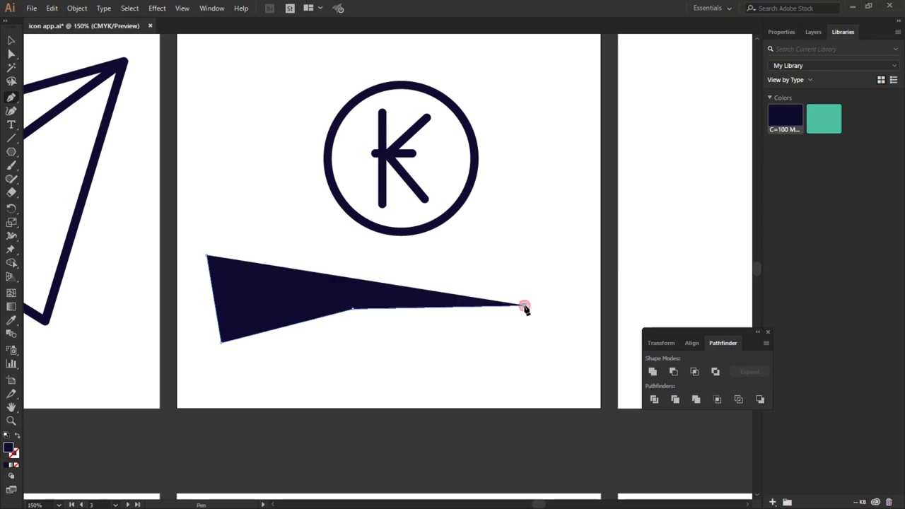
click(667, 216)
Give the new path no fill and a 6 pt dark stroke.
click(782, 32)
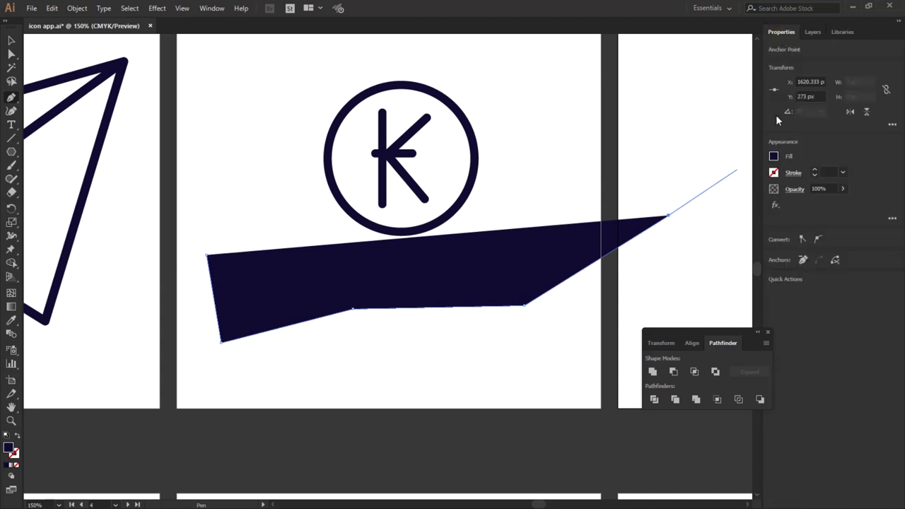
click(773, 155)
click(671, 200)
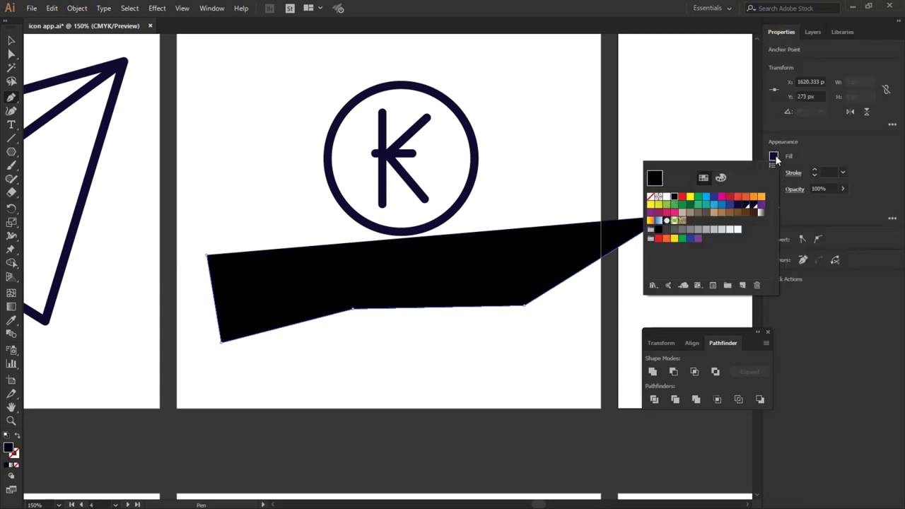
click(651, 198)
click(773, 174)
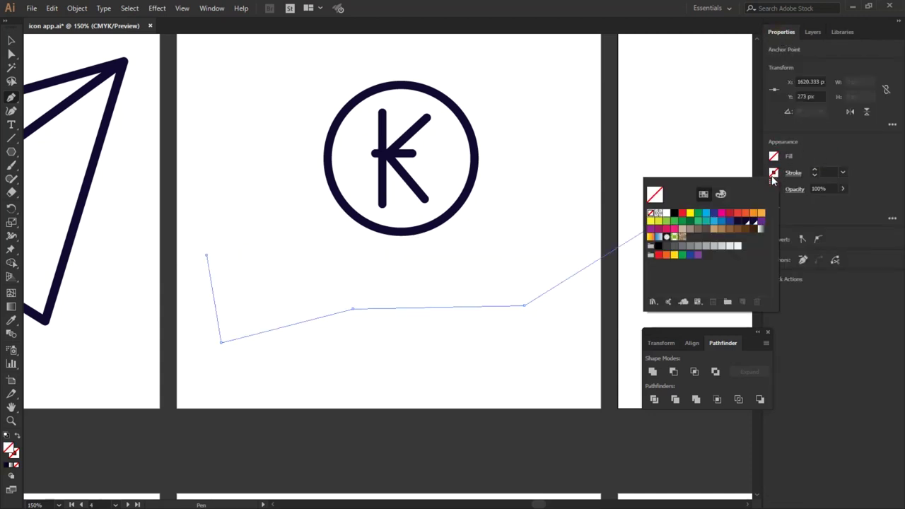
click(674, 214)
Trace the fingertip, thumb and wrist top, closing the hand at its starting anchor.
click(667, 216)
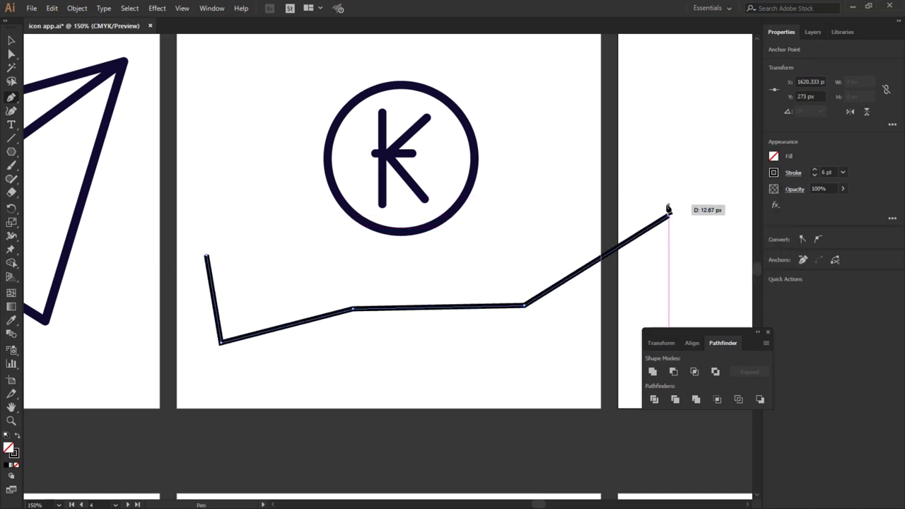
click(657, 197)
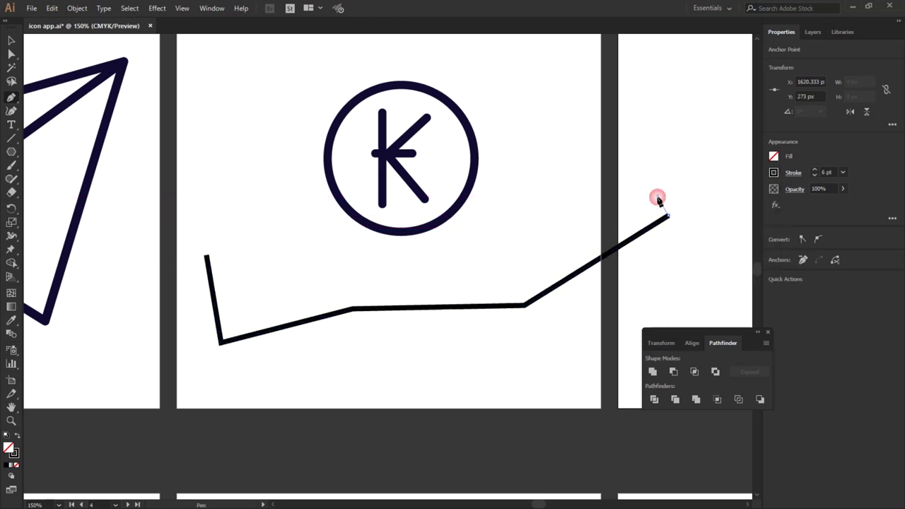
click(514, 268)
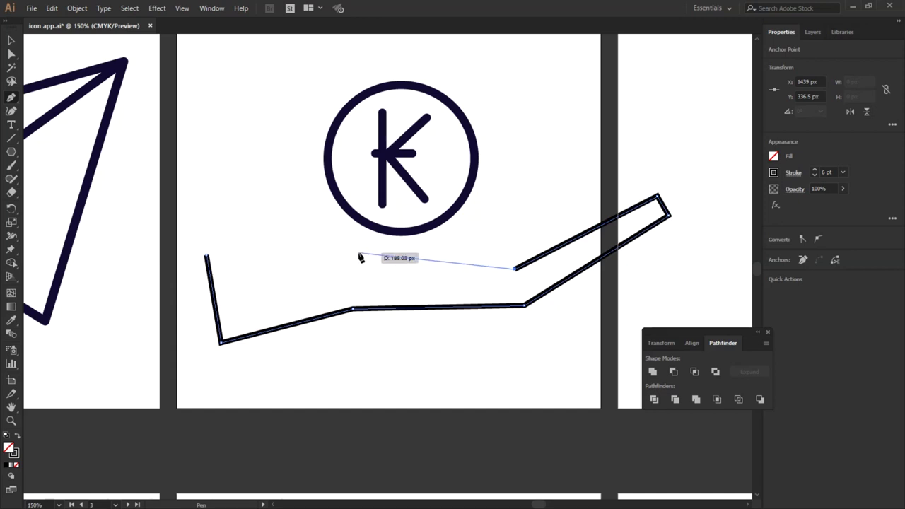
click(401, 248)
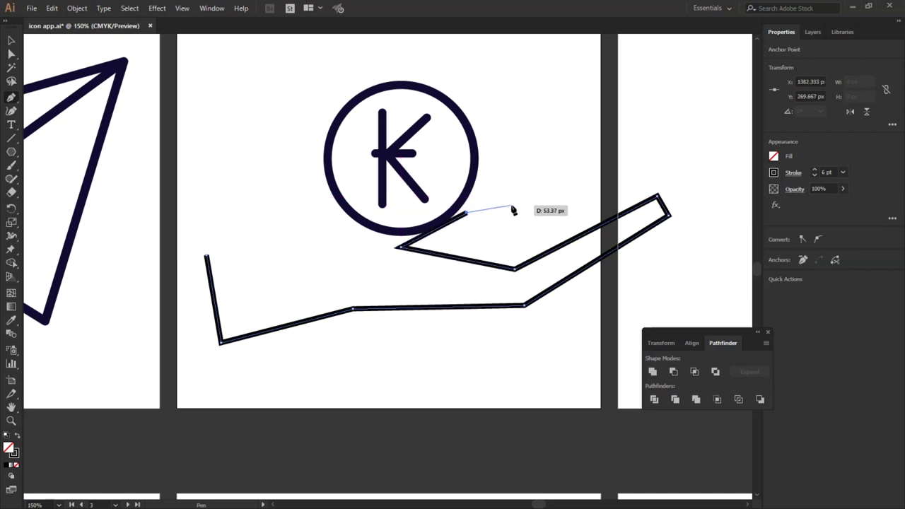
click(504, 205)
click(503, 187)
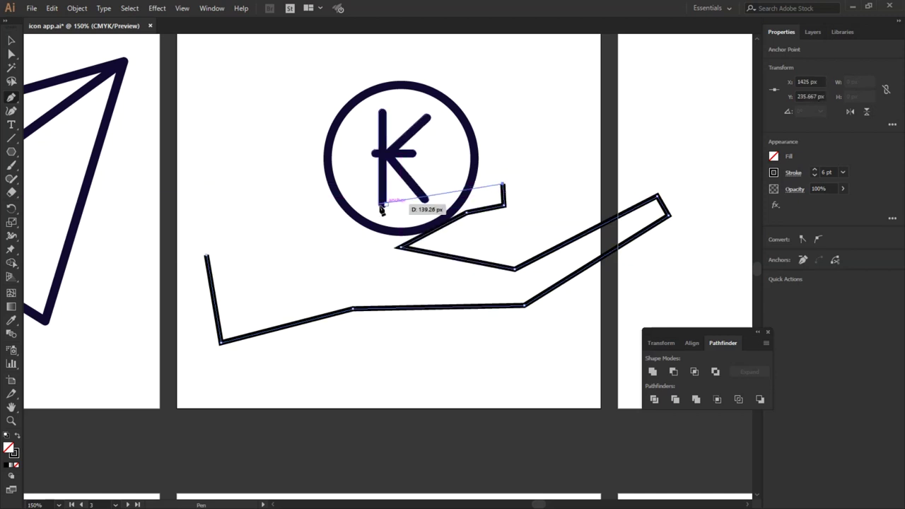
click(441, 188)
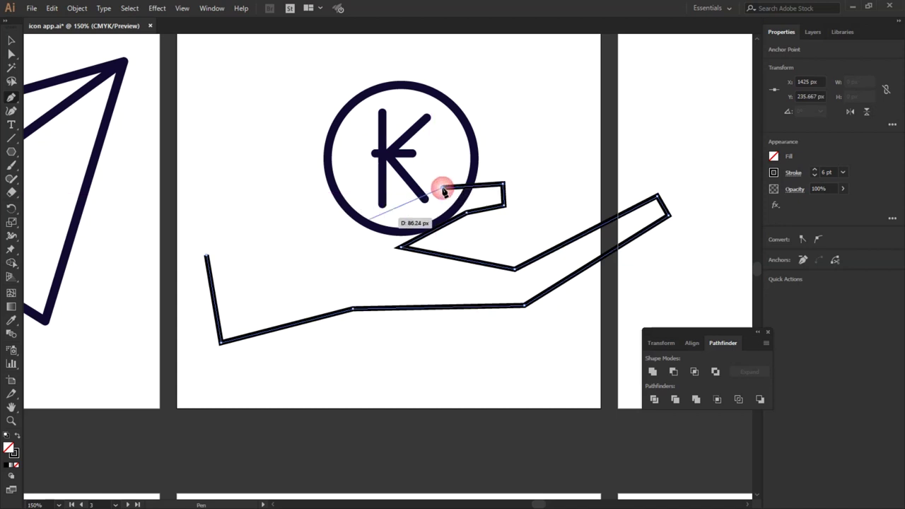
click(335, 228)
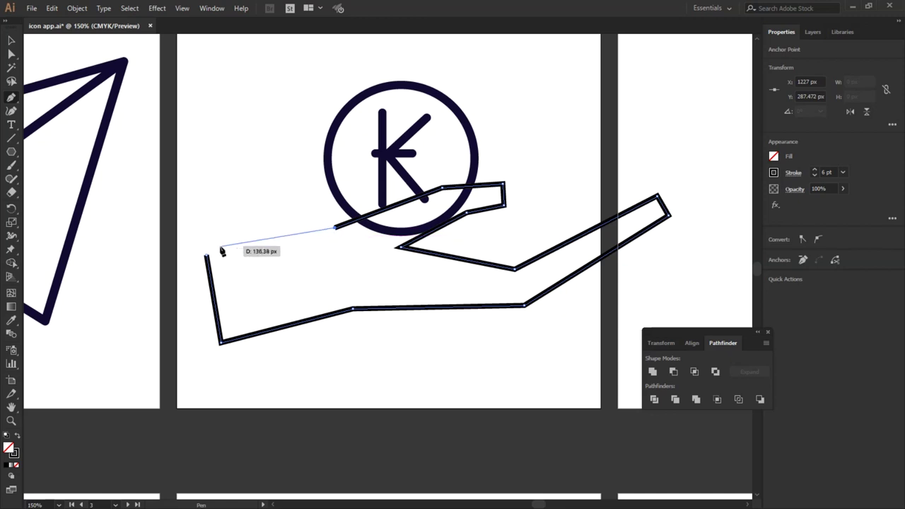
click(206, 254)
click(11, 54)
Drag the wrist-top and thumb anchors to reshape the thumb.
drag(335, 227, 331, 249)
drag(397, 247, 409, 257)
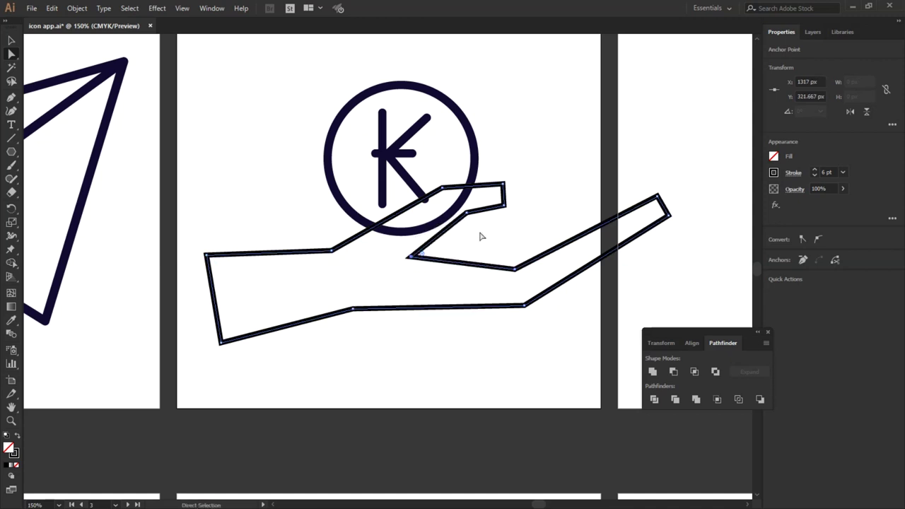
drag(466, 220, 461, 221)
drag(442, 191, 447, 198)
mouse_move(503, 185)
mouse_down()
mouse_move(513, 181)
mouse_move(518, 203)
mouse_up()
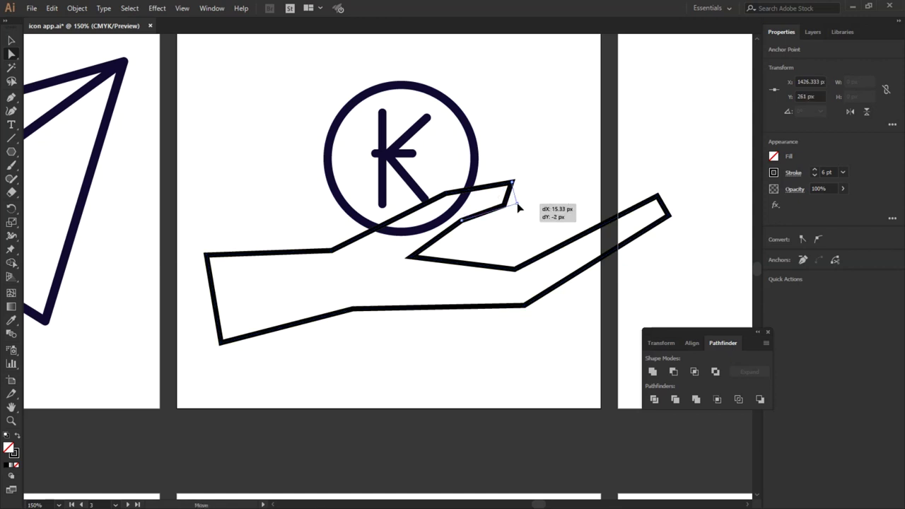
drag(514, 268, 541, 256)
drag(409, 257, 433, 260)
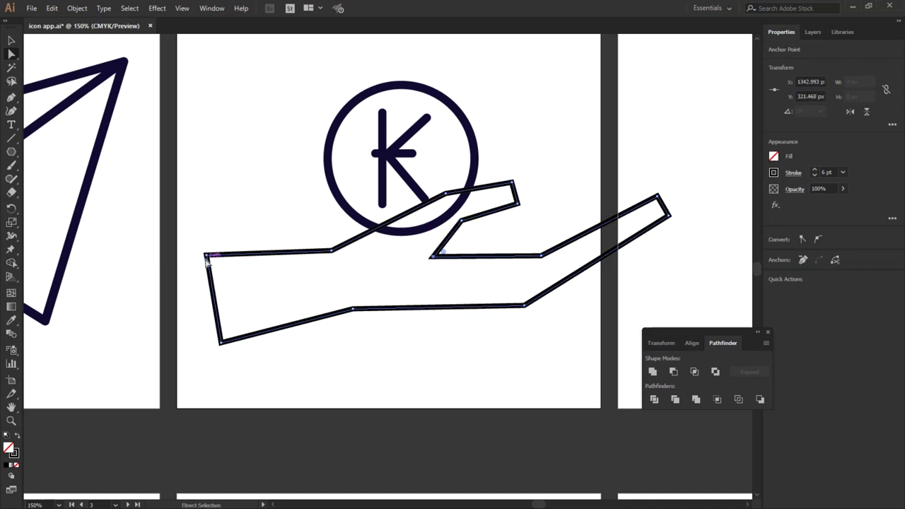
Shift the wrist and palm corners, trying and then undoing a bottom-edge move.
drag(207, 257, 252, 258)
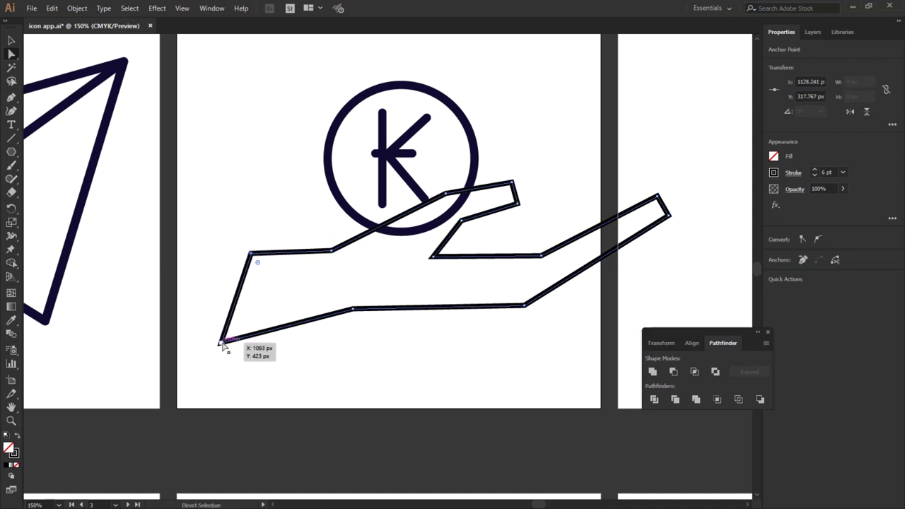
drag(224, 343, 256, 334)
drag(353, 311, 341, 320)
drag(526, 309, 519, 315)
click(669, 215)
click(575, 299)
click(420, 316)
drag(448, 319, 385, 365)
key(ctrl+z)
Scale the hand down to about 395 px wide and settle it lower under the coin.
key(v)
drag(400, 326, 340, 360)
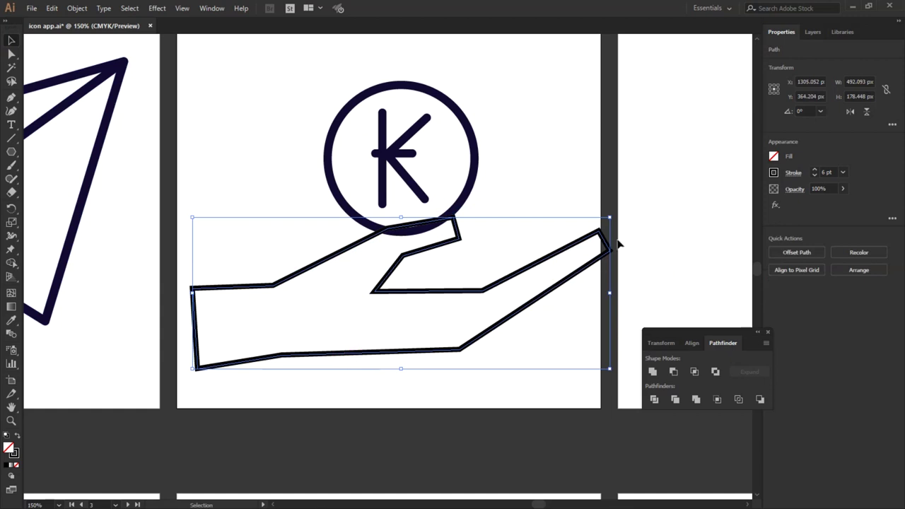
drag(609, 219, 561, 242)
drag(380, 307, 404, 308)
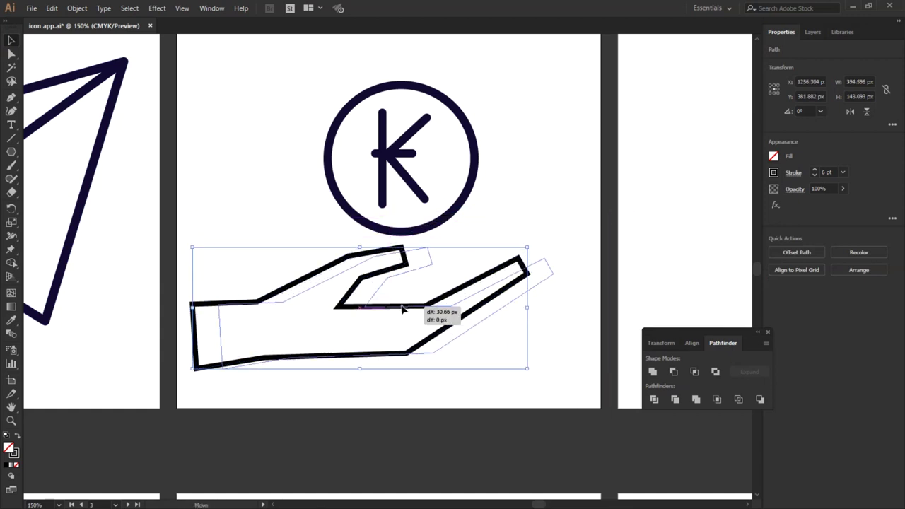
click(508, 197)
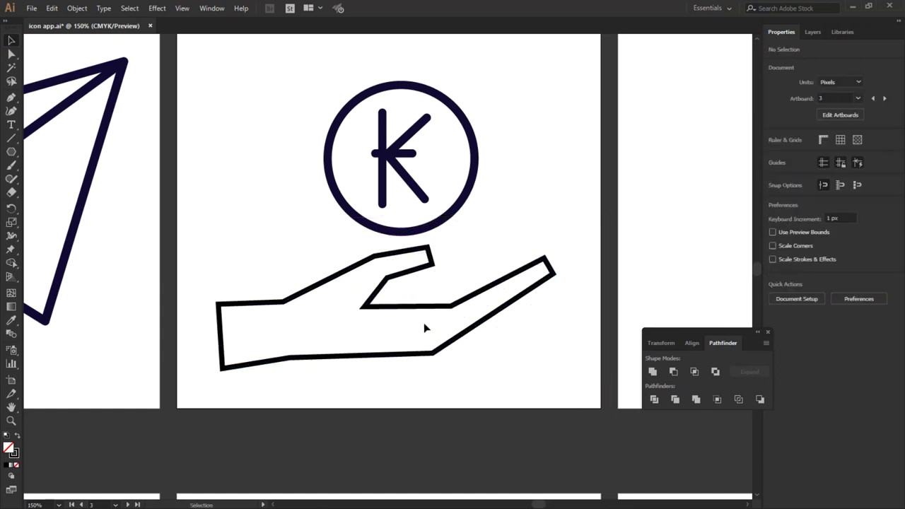
Isolate the hand and reselect its path with the selection tools.
double_click(413, 308)
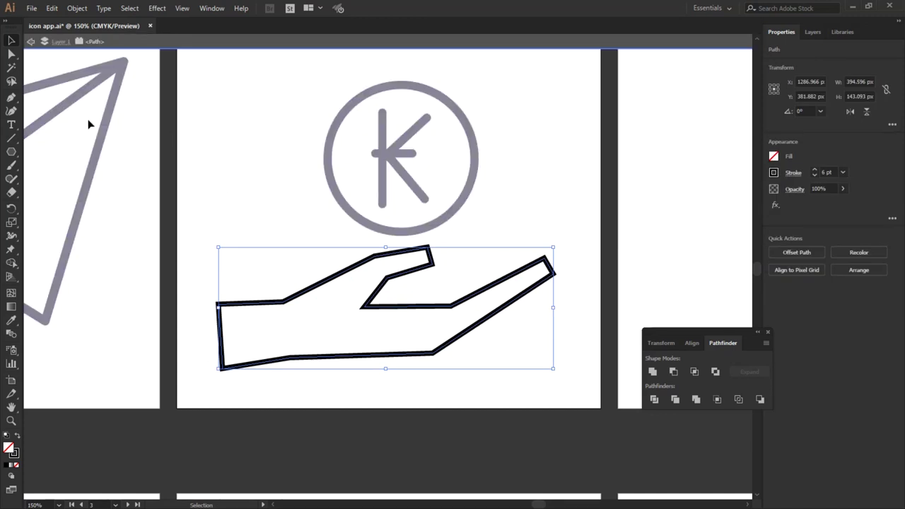
click(12, 55)
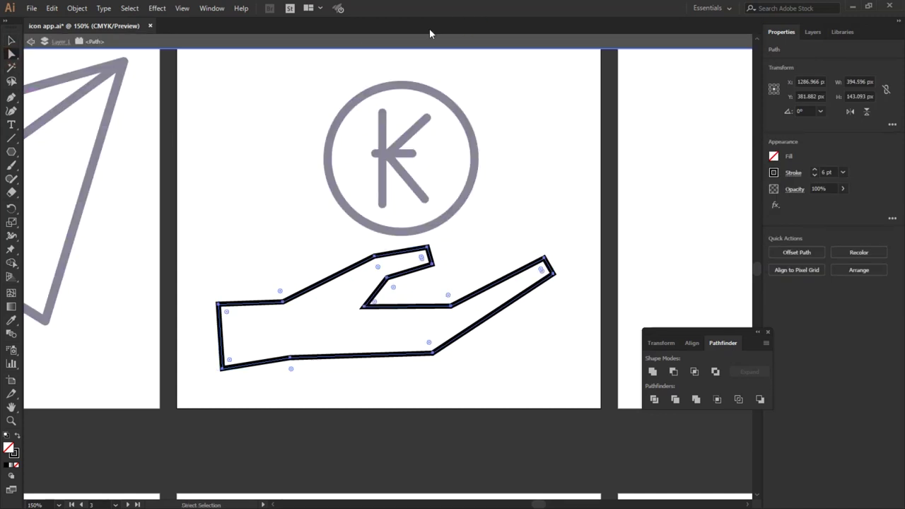
click(431, 39)
click(375, 291)
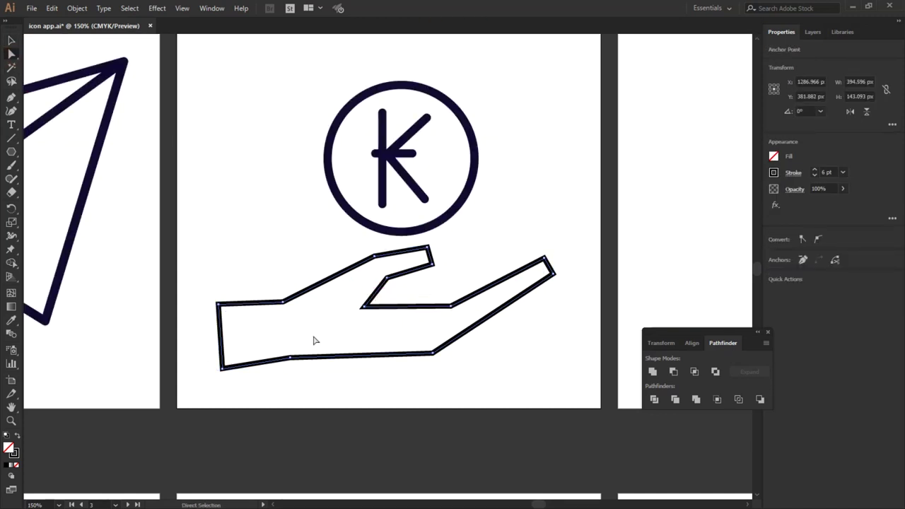
click(13, 42)
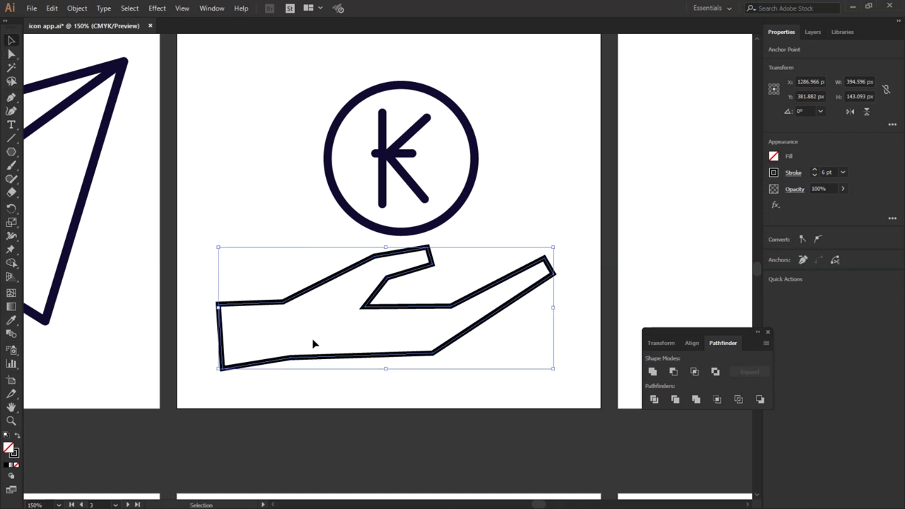
scroll(267, 334, up, 3)
click(170, 266)
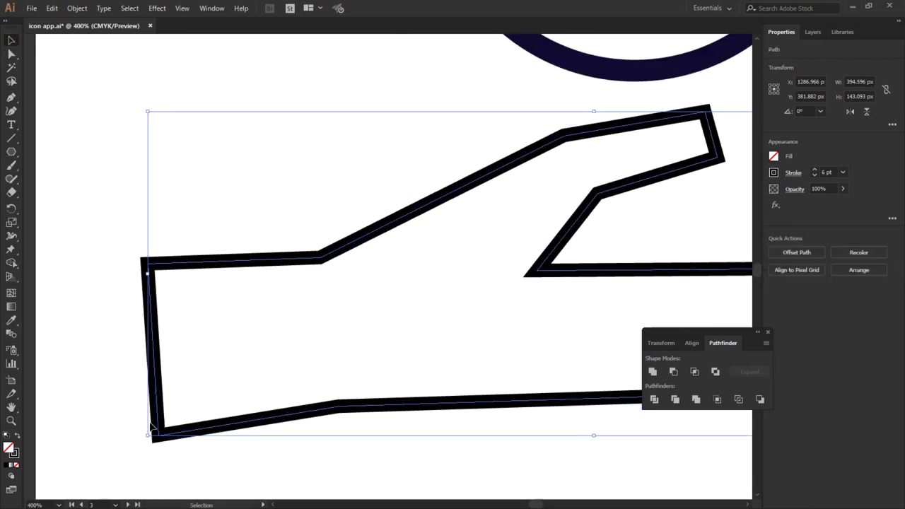
In isolation mode, drag a live-corner widget to round every corner of the hand.
scroll(125, 341, down, 1)
double_click(348, 305)
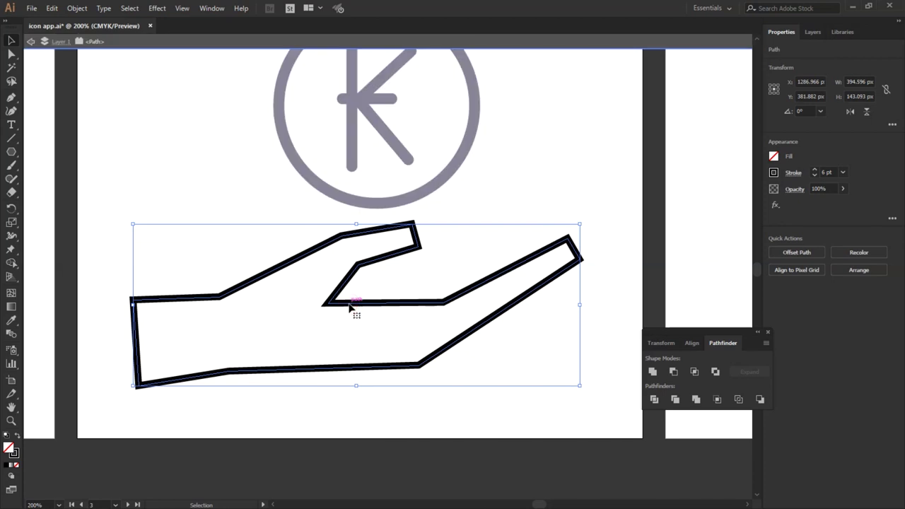
click(12, 55)
drag(344, 247, 347, 251)
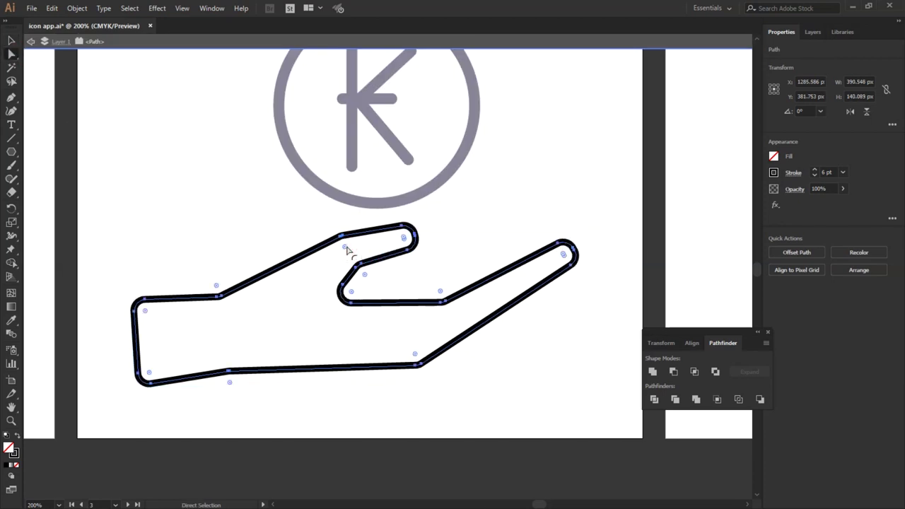
click(210, 218)
click(343, 292)
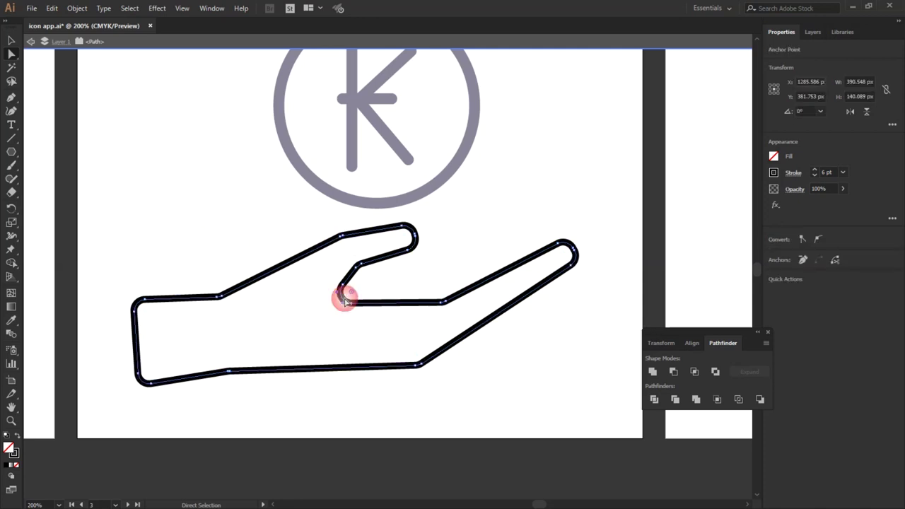
Exit isolation and move the hand up about 47 px beneath the K coin.
click(10, 40)
double_click(239, 106)
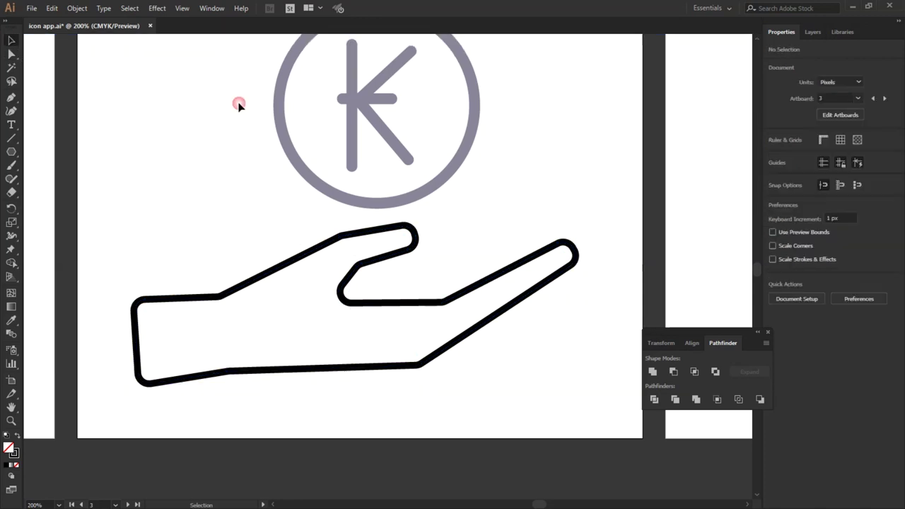
click(345, 303)
scroll(270, 245, down, 2)
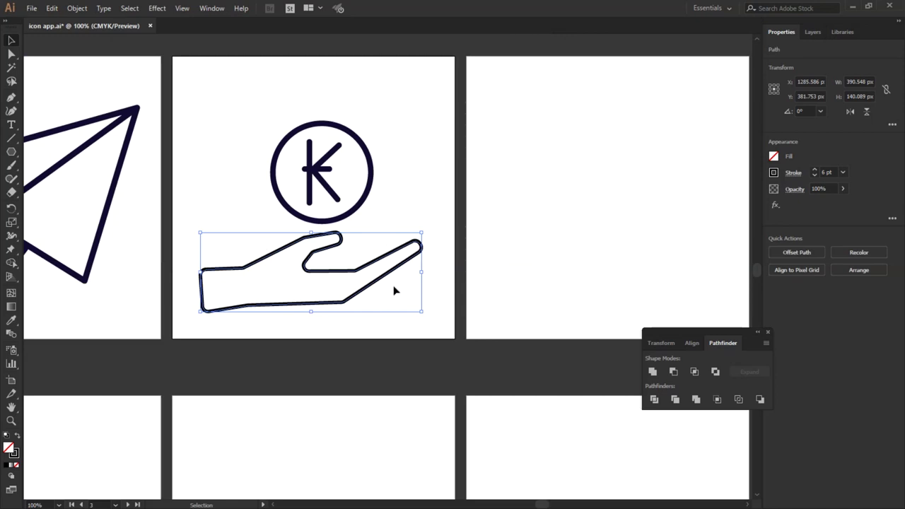
drag(366, 267, 373, 234)
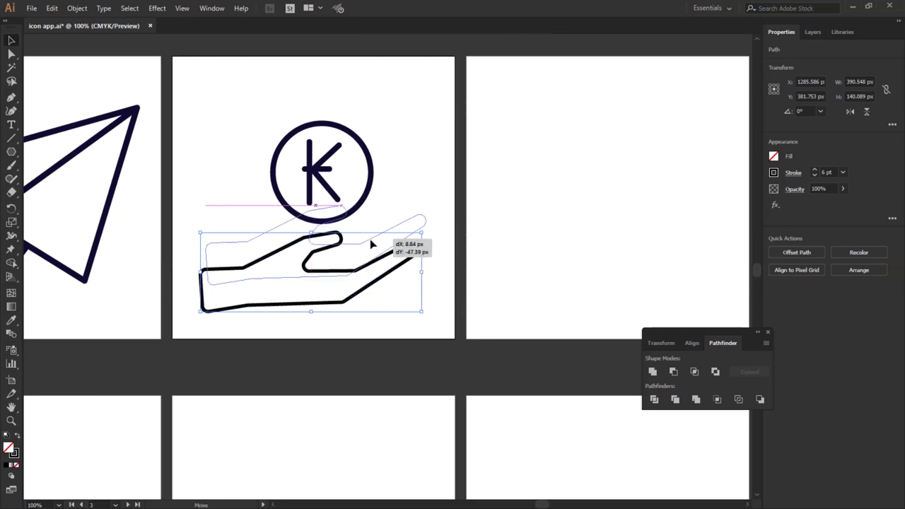
click(379, 318)
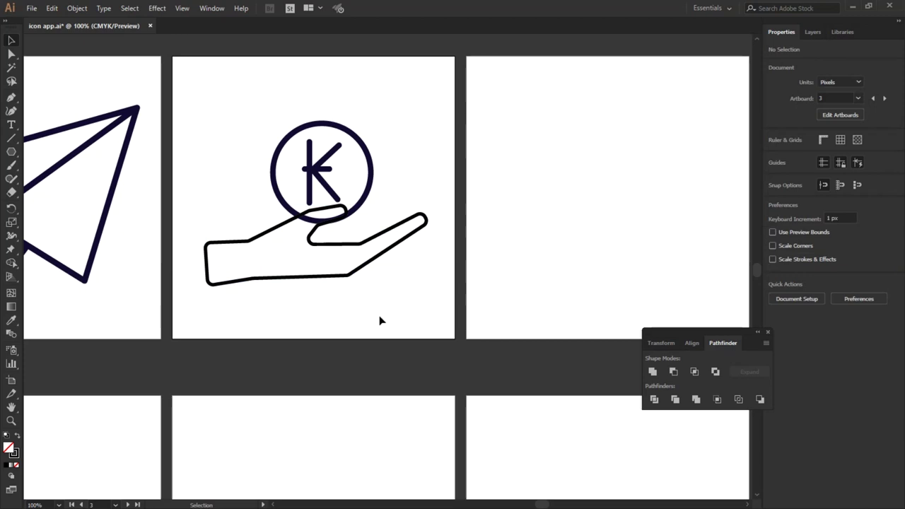
scroll(280, 163, up, 2)
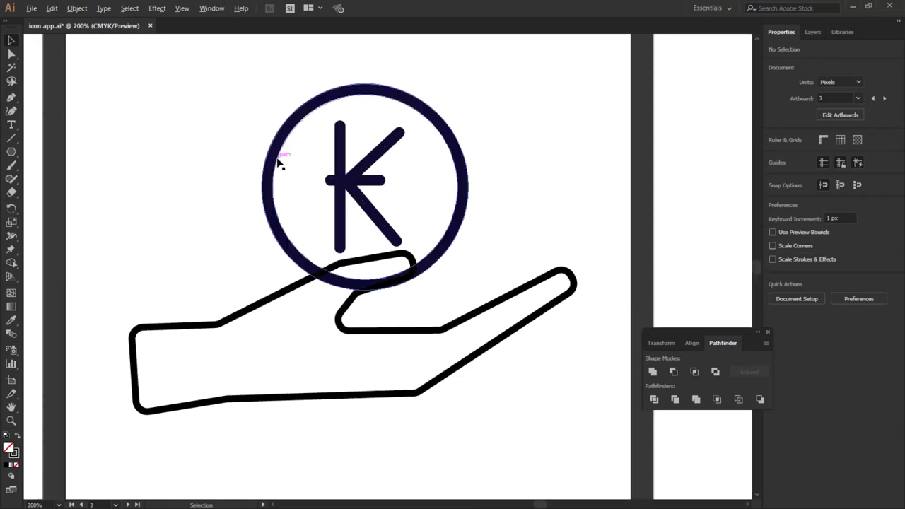
Raise the hand's stroke weight to 10 pt.
click(341, 321)
click(814, 171)
click(814, 171)
click(814, 171)
click(814, 171)
click(77, 8)
click(77, 8)
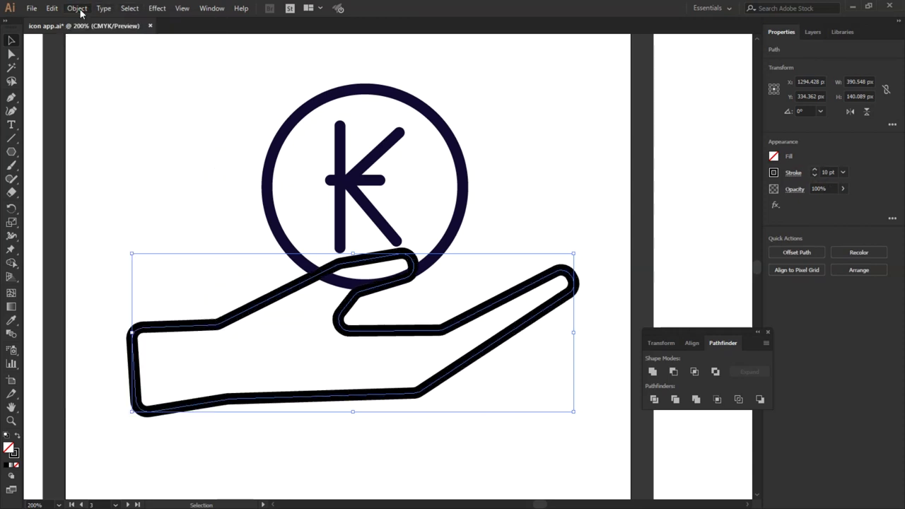
click(77, 7)
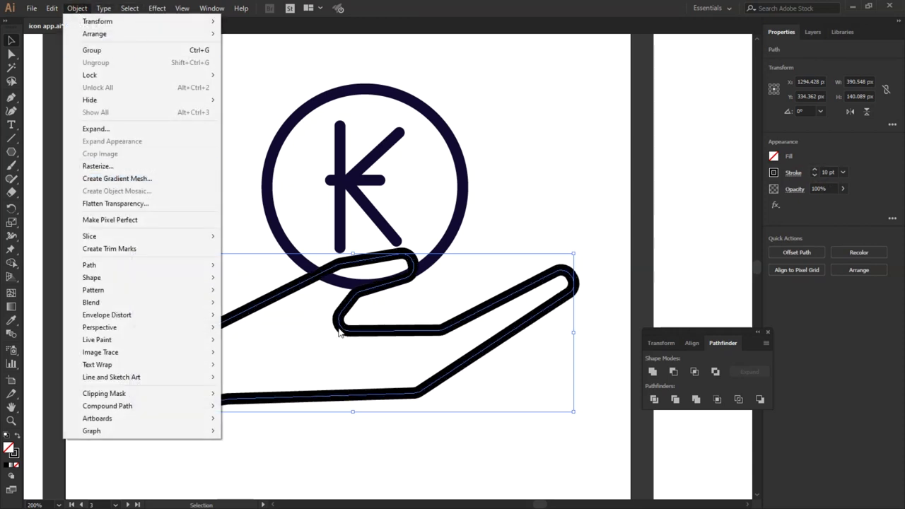
Round off the hand's corners with the live-corner widget in isolation mode.
double_click(340, 327)
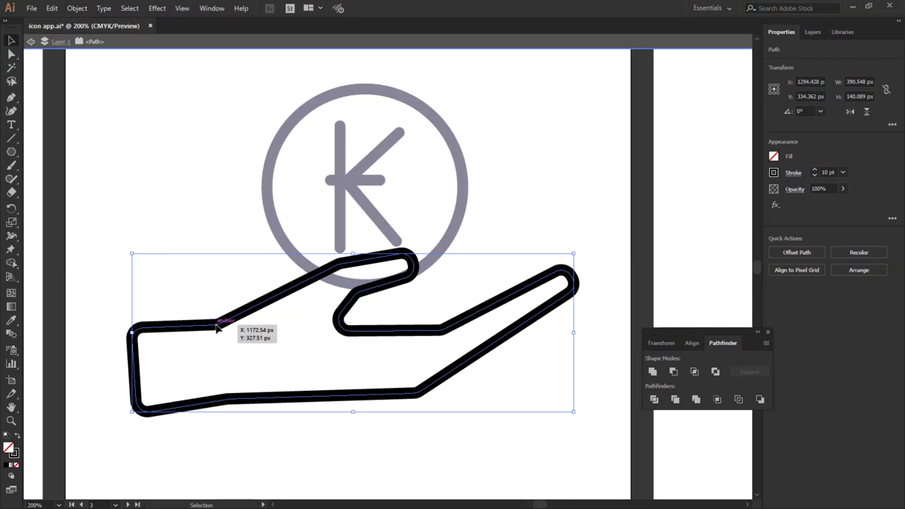
key(a)
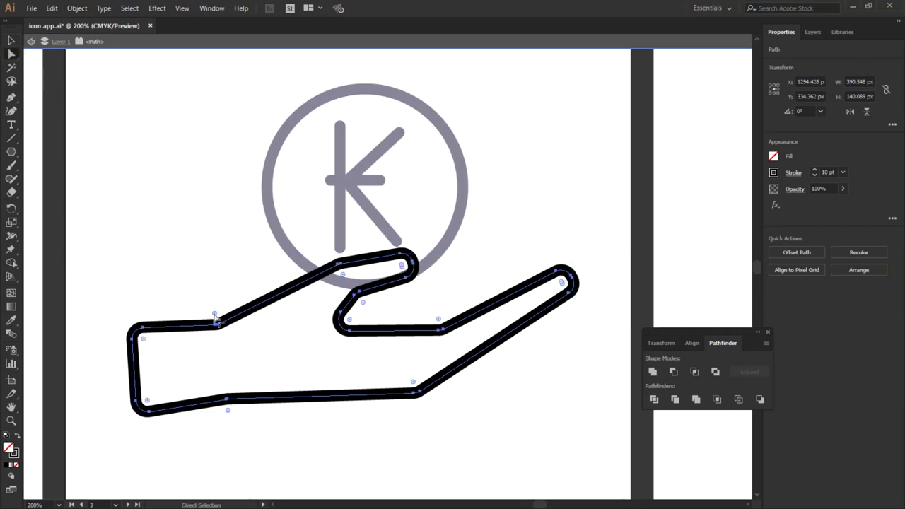
alt+scroll(215, 318, up, 3)
drag(212, 316, 217, 319)
alt+scroll(216, 320, down, 3)
click(194, 248)
click(194, 248)
click(226, 298)
Try a navy library fill on the hand, then remove the fill.
click(774, 172)
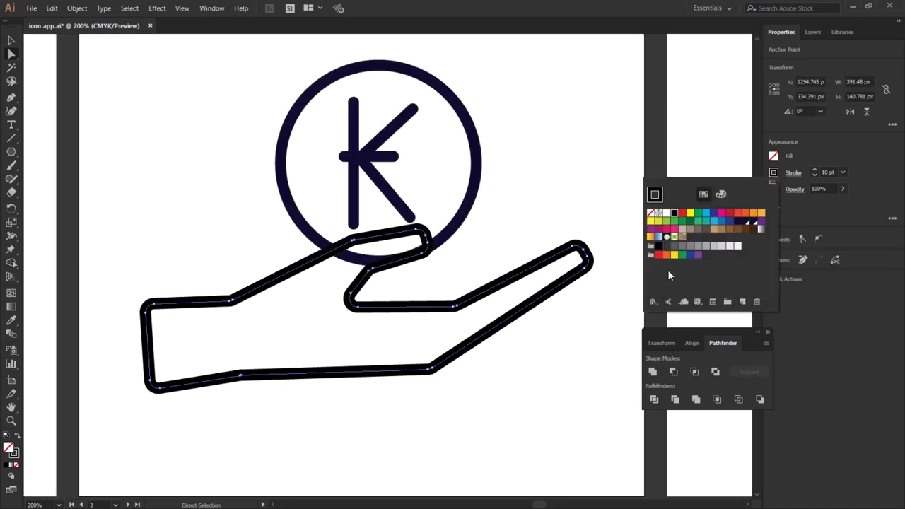
click(693, 306)
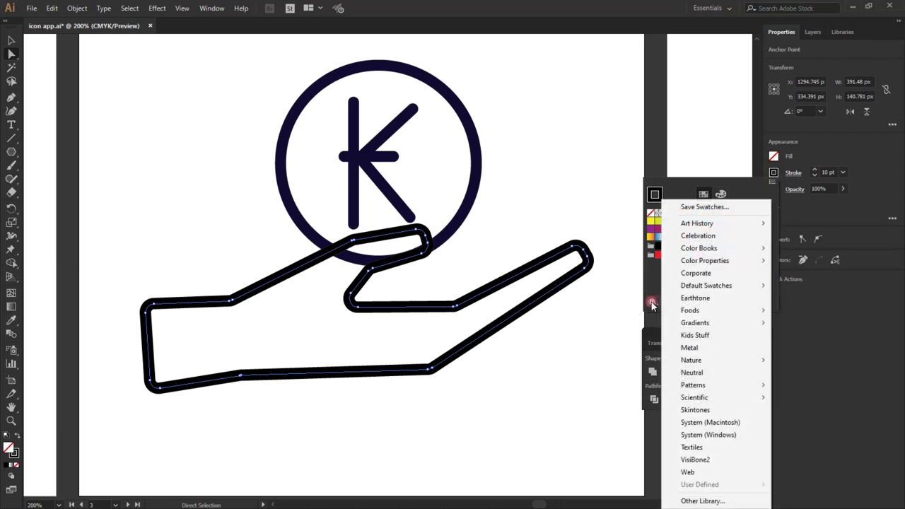
click(842, 35)
click(842, 36)
click(784, 118)
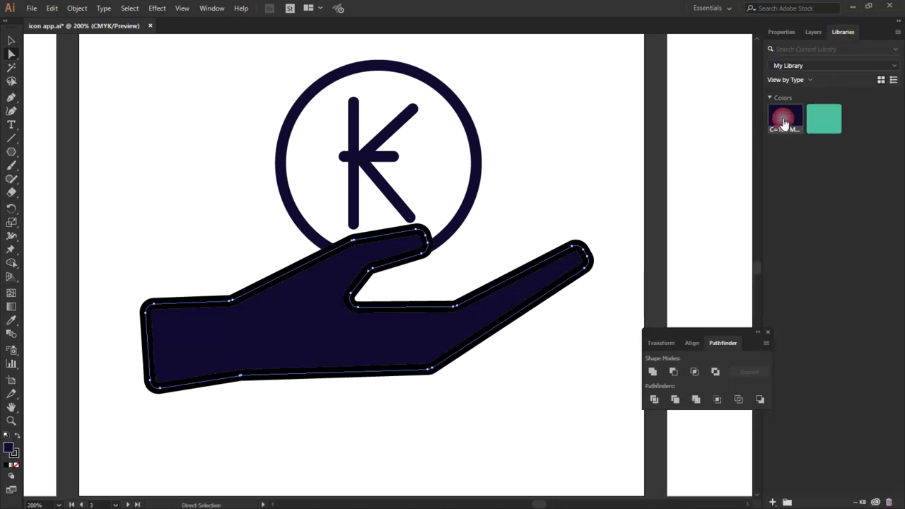
click(781, 32)
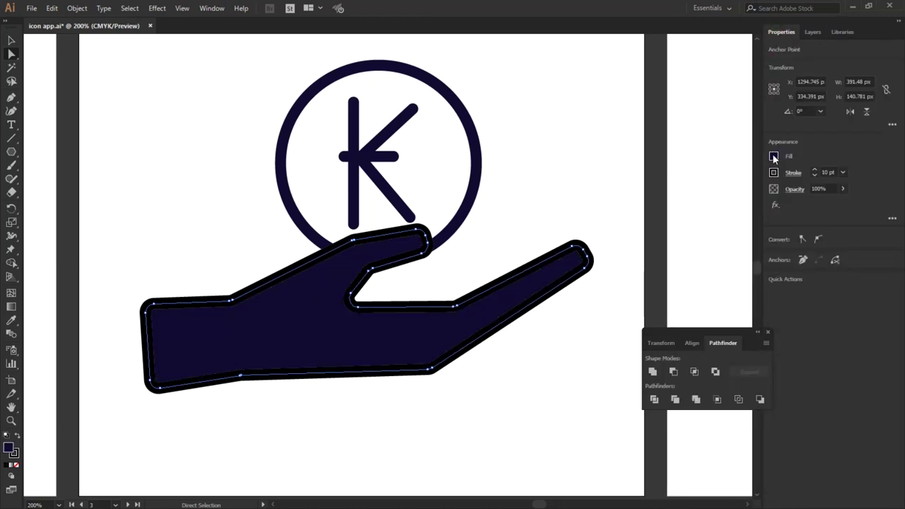
click(774, 155)
click(651, 199)
Apply the navy library fill once more, then set the hand's fill back to None.
click(774, 172)
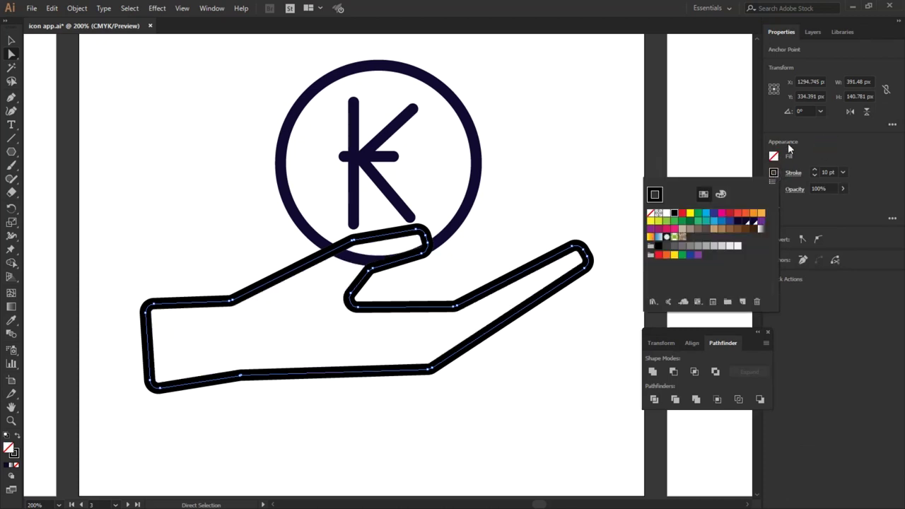
click(843, 32)
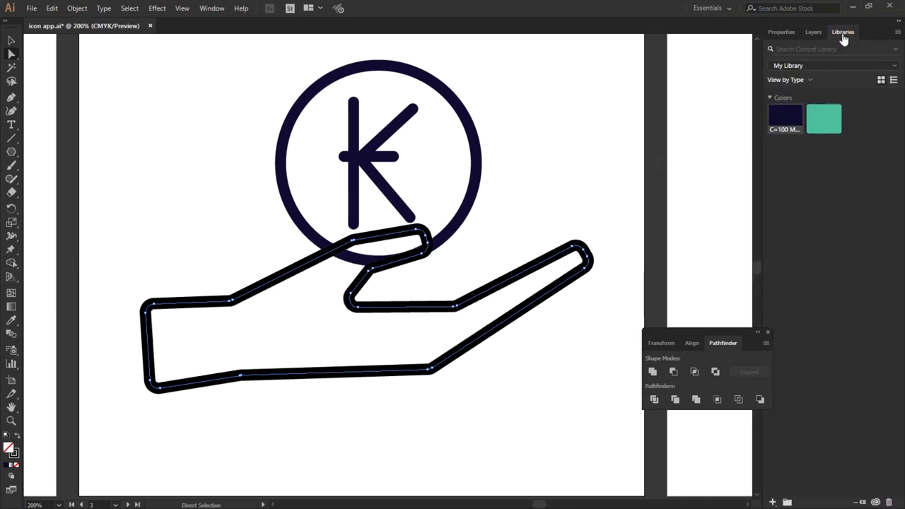
click(786, 116)
click(782, 32)
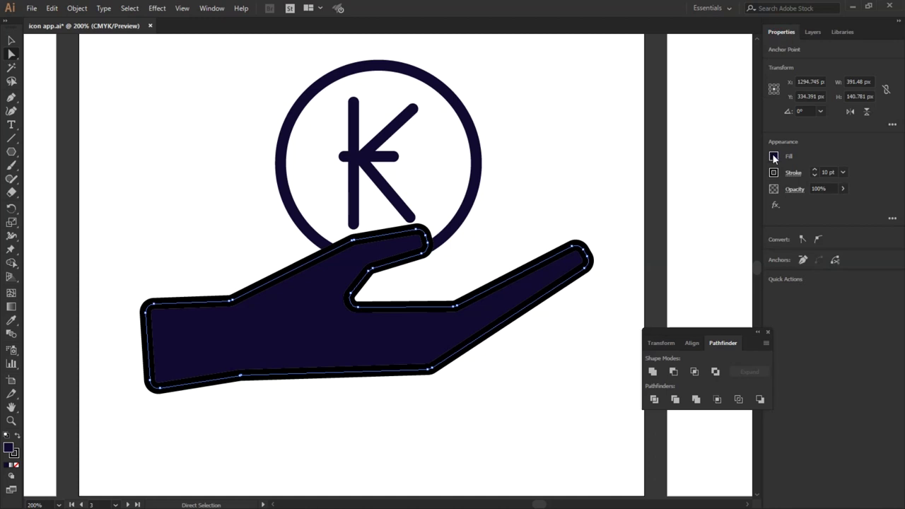
click(773, 156)
click(651, 199)
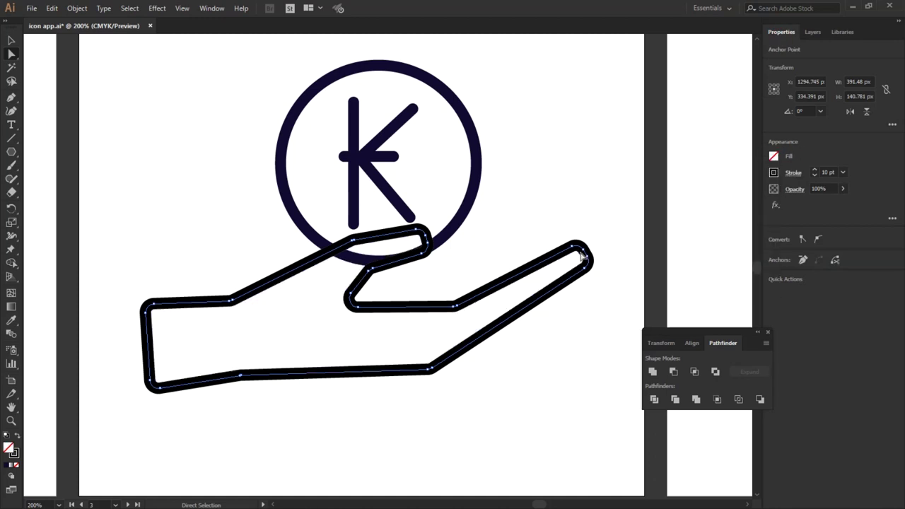
click(76, 8)
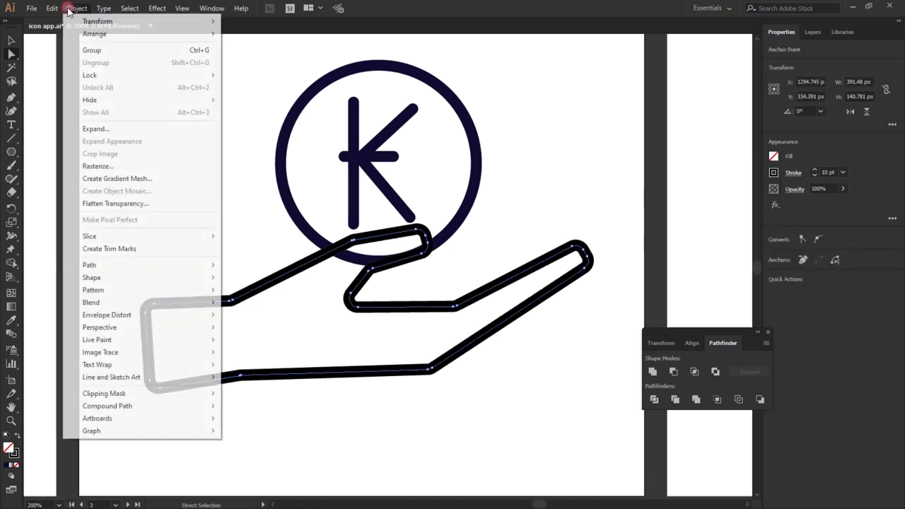
Outline the hand's stroke into a filled shape and apply the navy library colour.
mouse_move(113, 265)
click(254, 292)
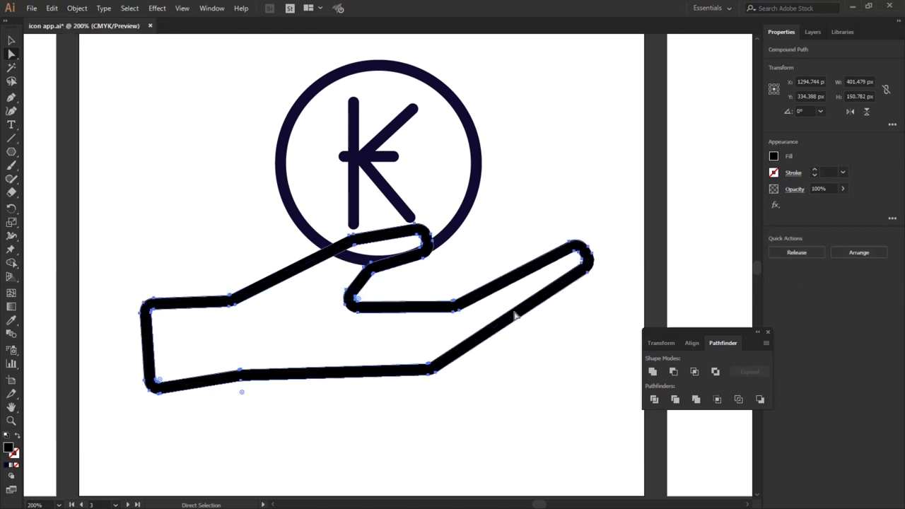
click(774, 157)
click(841, 31)
click(842, 32)
click(695, 253)
click(370, 276)
Bring the coin circle in front of the hand and select both shapes.
click(468, 221)
right_click(466, 219)
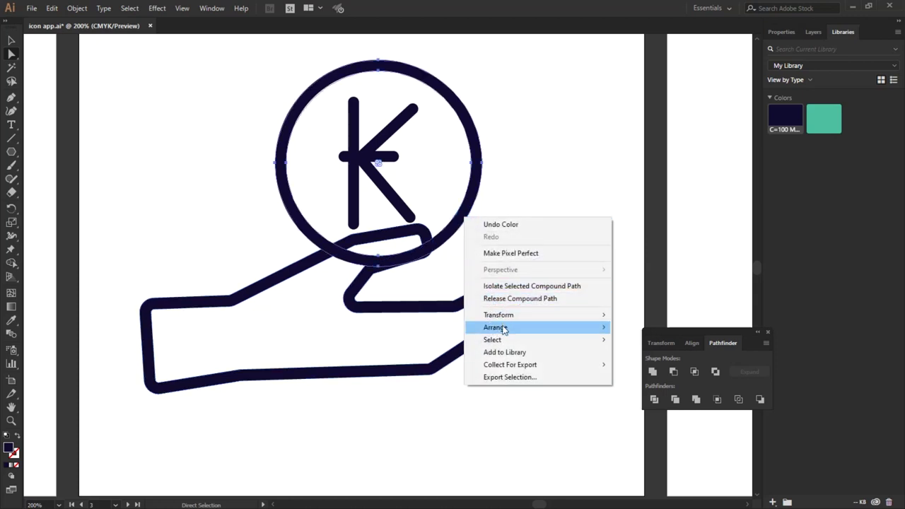
click(537, 158)
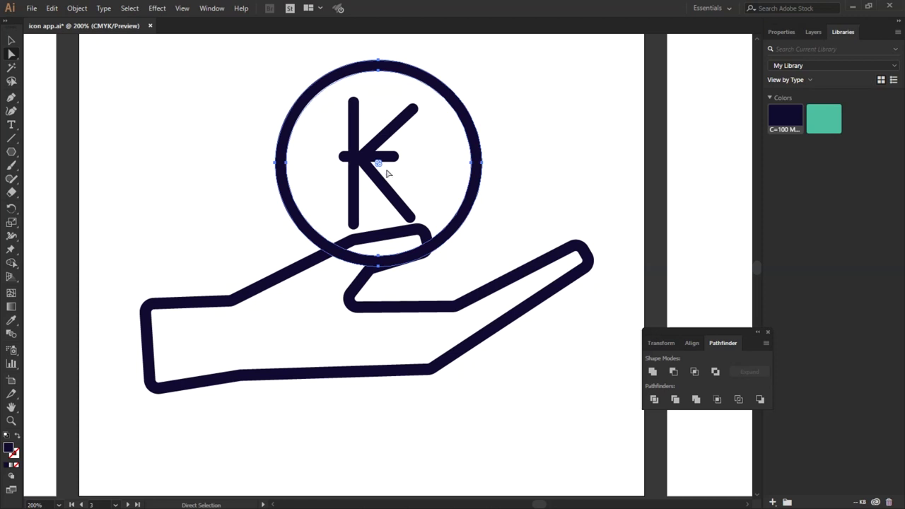
click(521, 188)
click(12, 40)
click(400, 235)
click(466, 212)
right_click(467, 208)
click(495, 302)
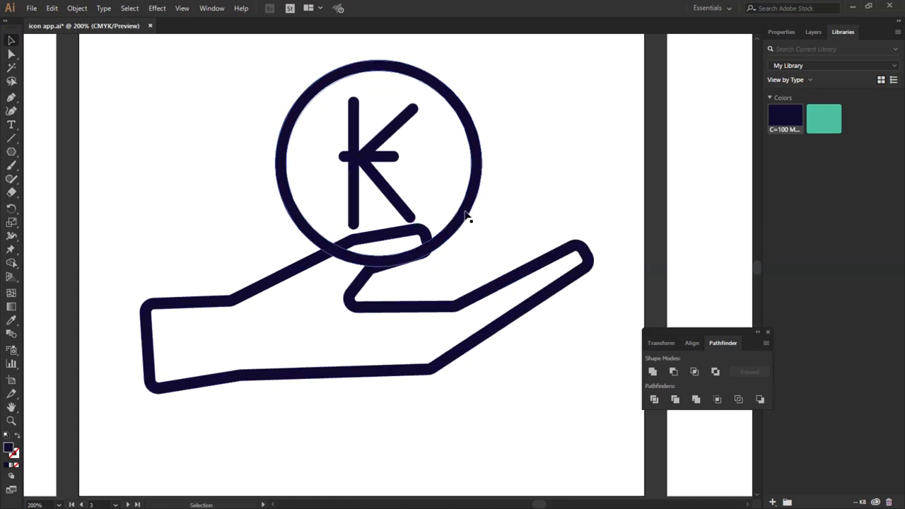
shift+click(366, 311)
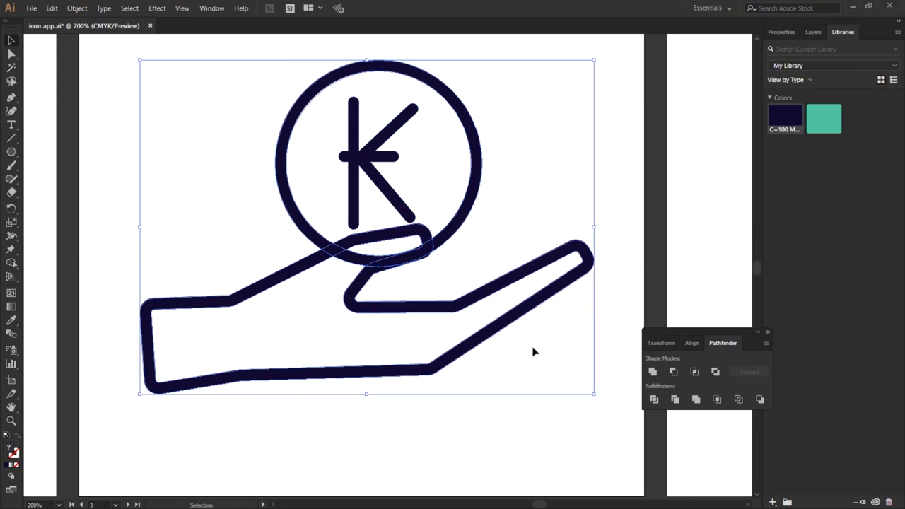
Divide the overlapping coin and hand, then delete the coin sliver inside the thumb.
click(652, 400)
click(353, 263)
click(352, 261)
right_click(348, 261)
click(383, 355)
click(357, 417)
click(348, 262)
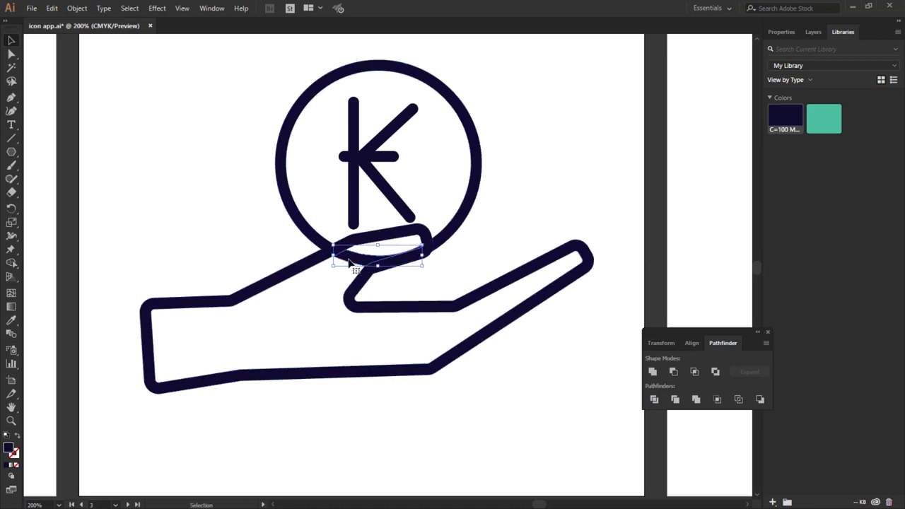
key(Delete)
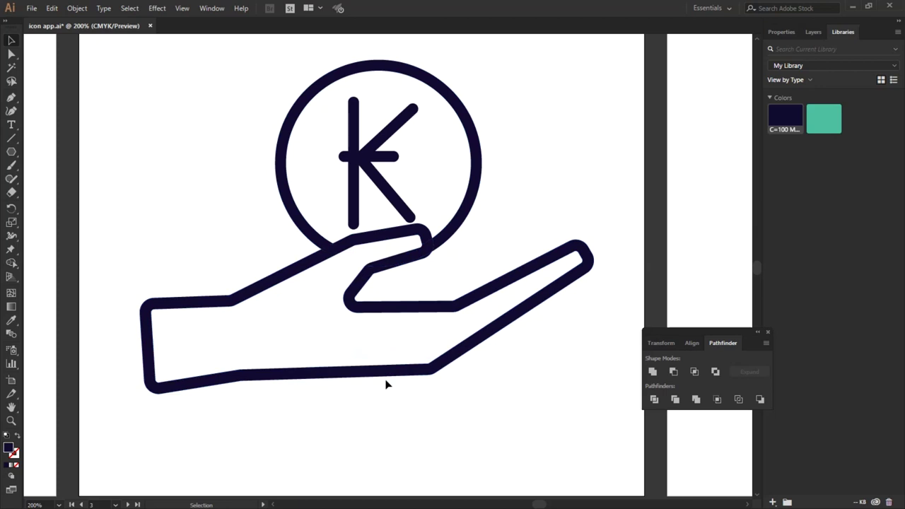
Unite the hand pieces into one shape and fit the artboard with Ctrl+0.
click(353, 291)
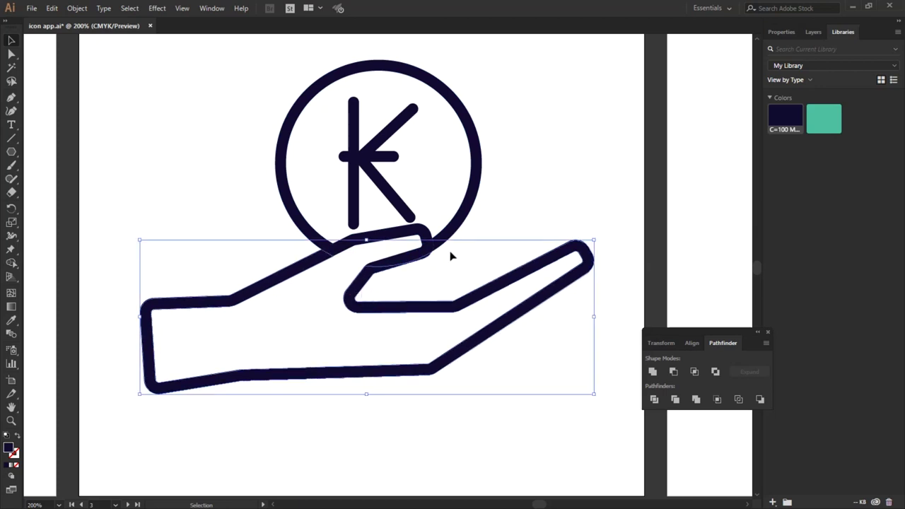
scroll(353, 248, up, 3)
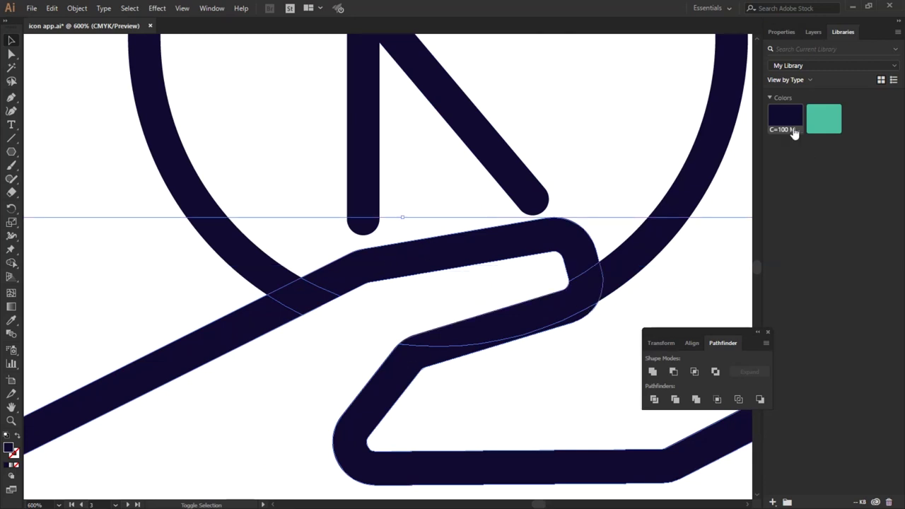
click(775, 33)
click(776, 298)
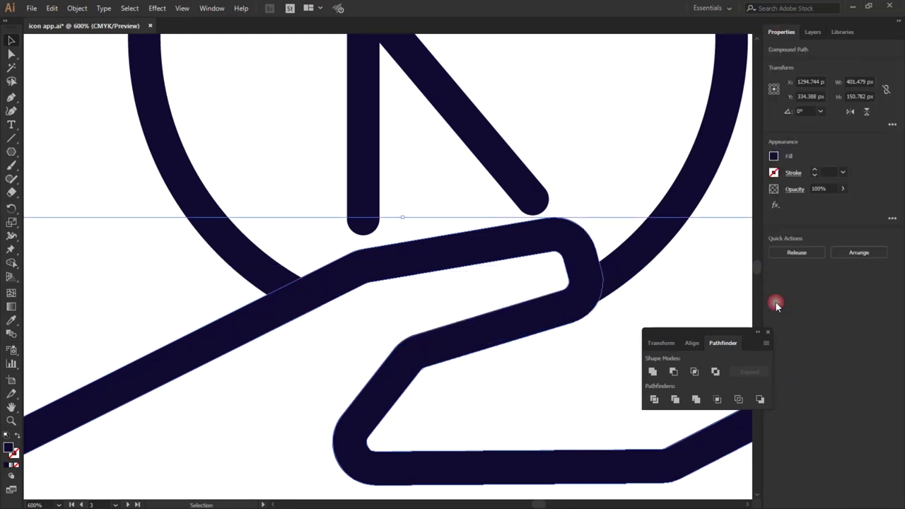
click(563, 359)
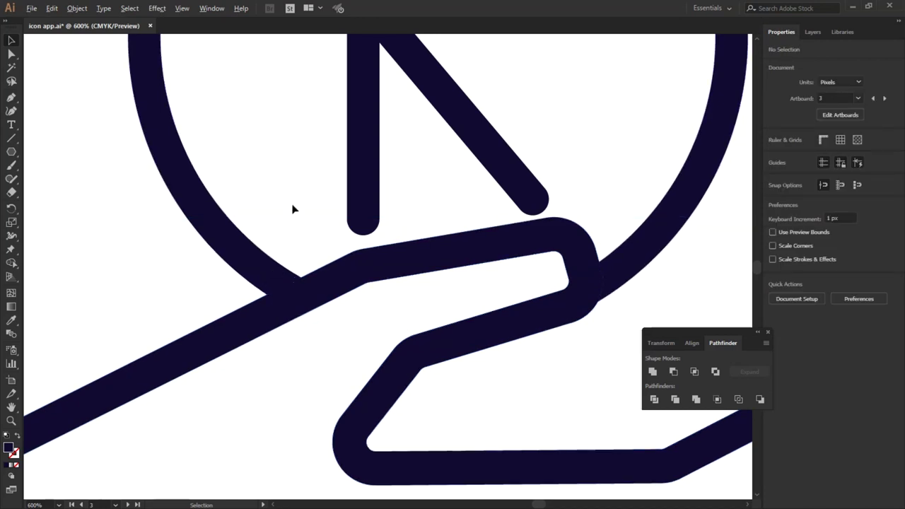
key(ctrl+0)
scroll(331, 284, down, 1)
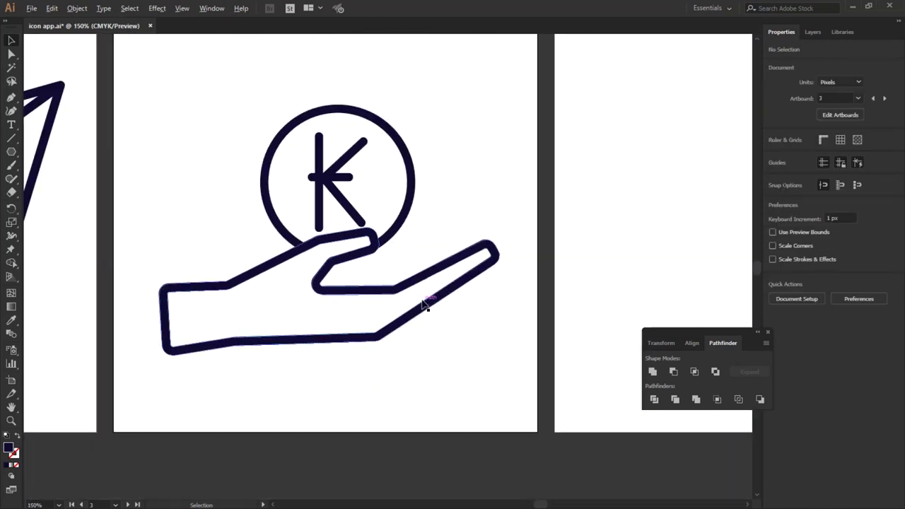
Scale the coin-and-hand group up to about 434 × 319 px and nudge it slightly left.
scroll(423, 304, down, 1)
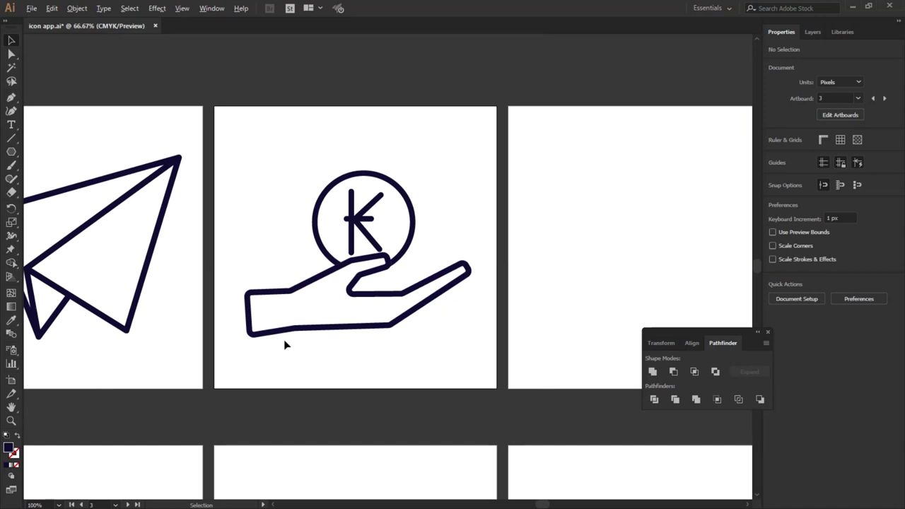
scroll(282, 340, down, 2)
click(352, 331)
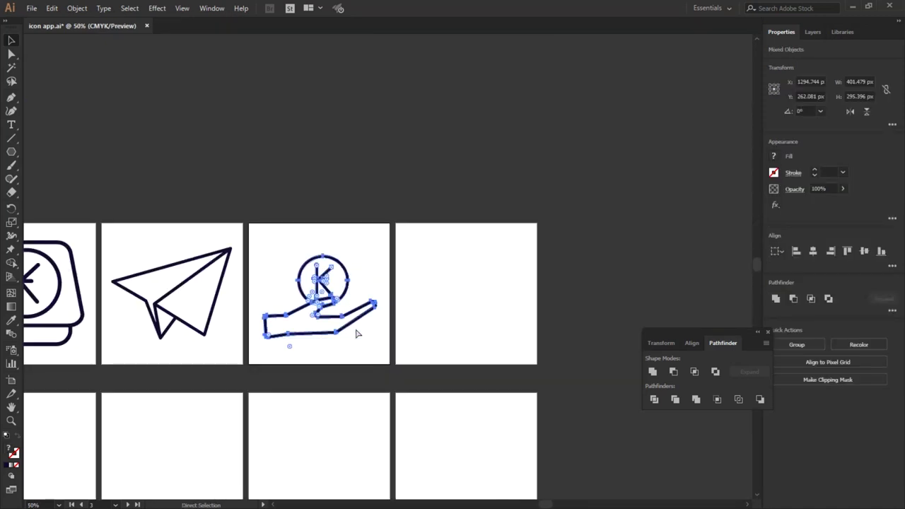
drag(378, 254, 383, 248)
drag(267, 252, 253, 247)
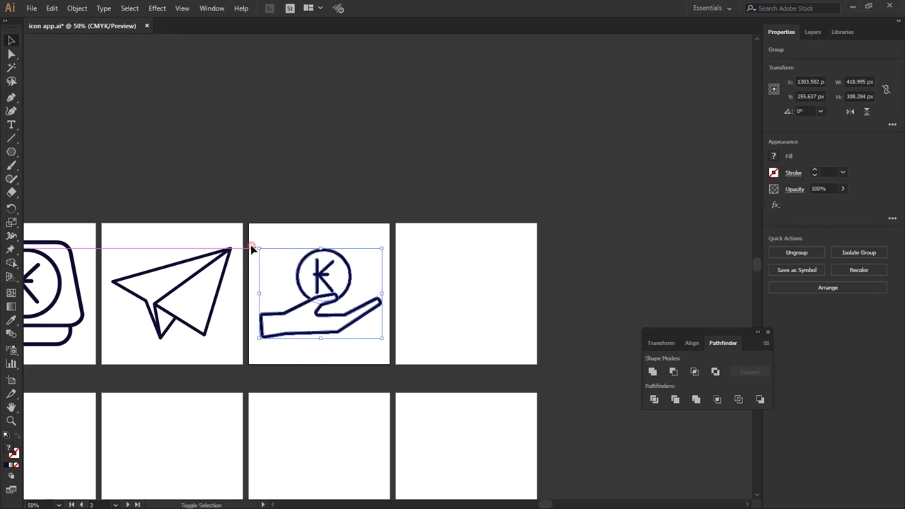
click(375, 186)
drag(321, 311, 316, 311)
click(398, 170)
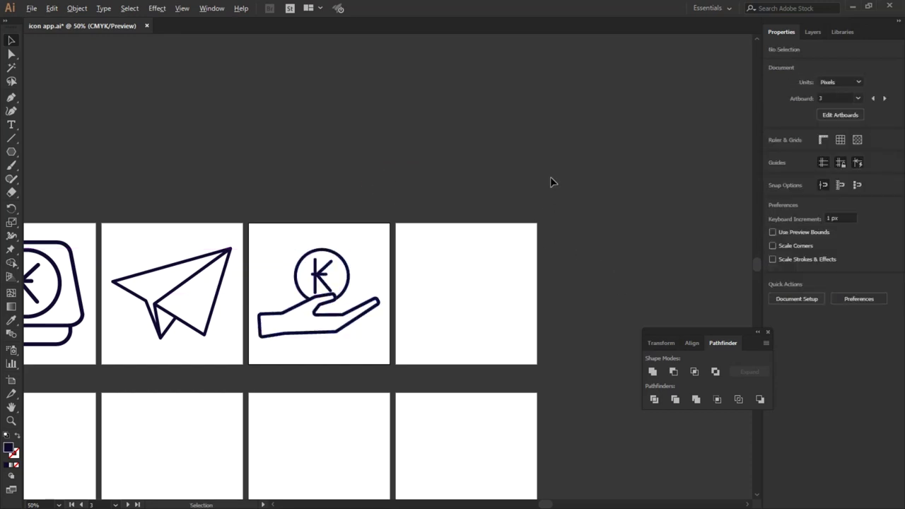
scroll(546, 202, down, 1)
scroll(522, 265, up, 2)
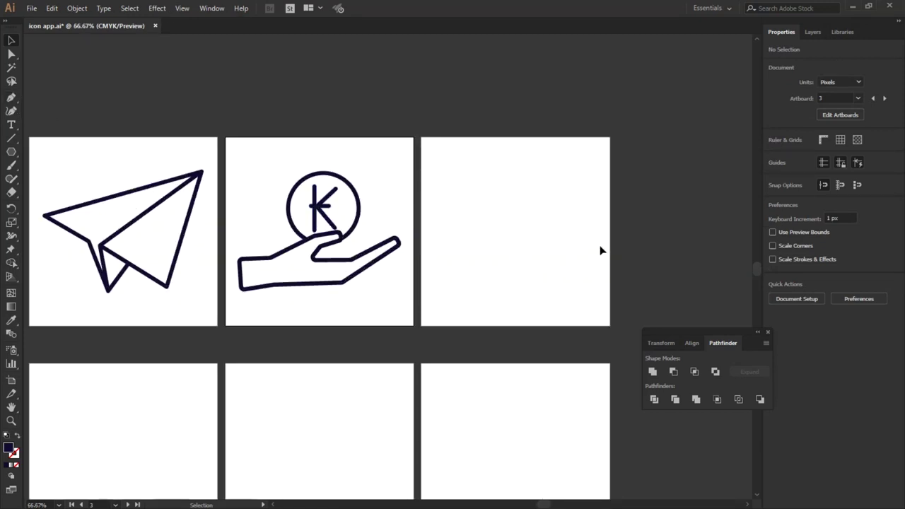
scroll(601, 248, up, 1)
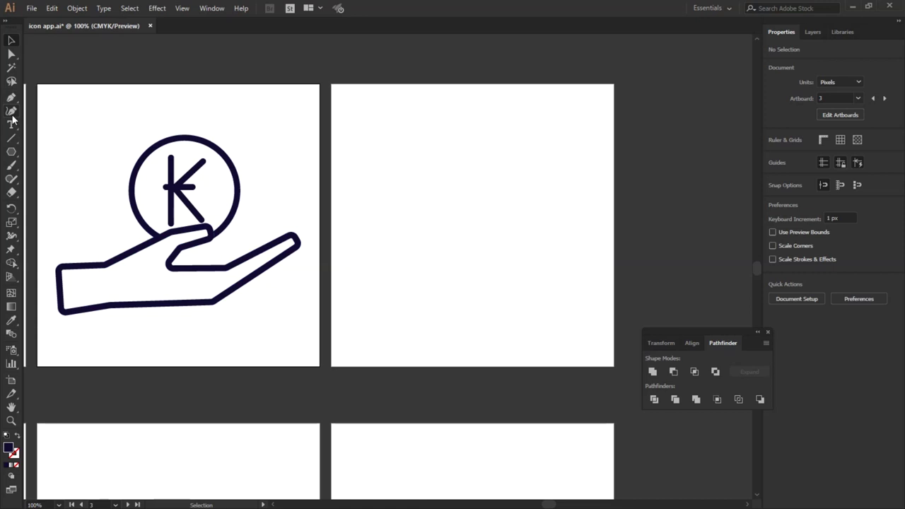
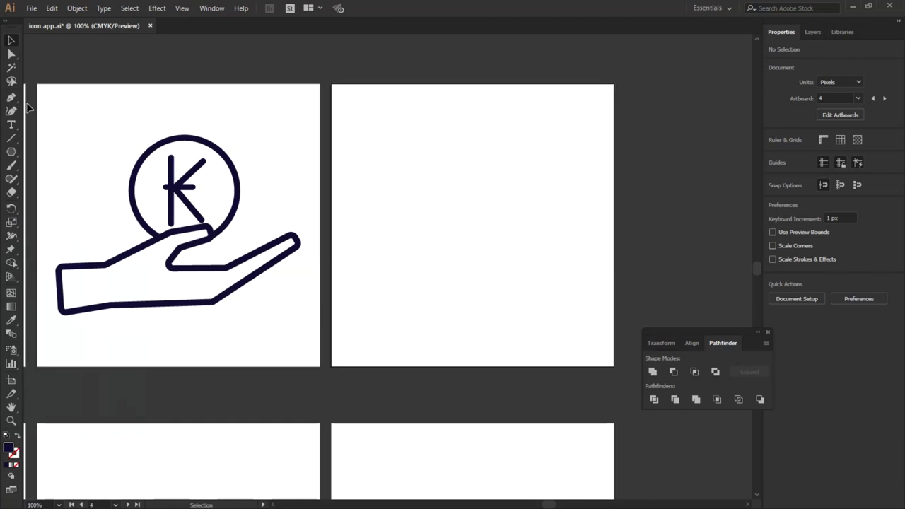
Make the bottom-right square solid black with no stroke.
click(11, 151)
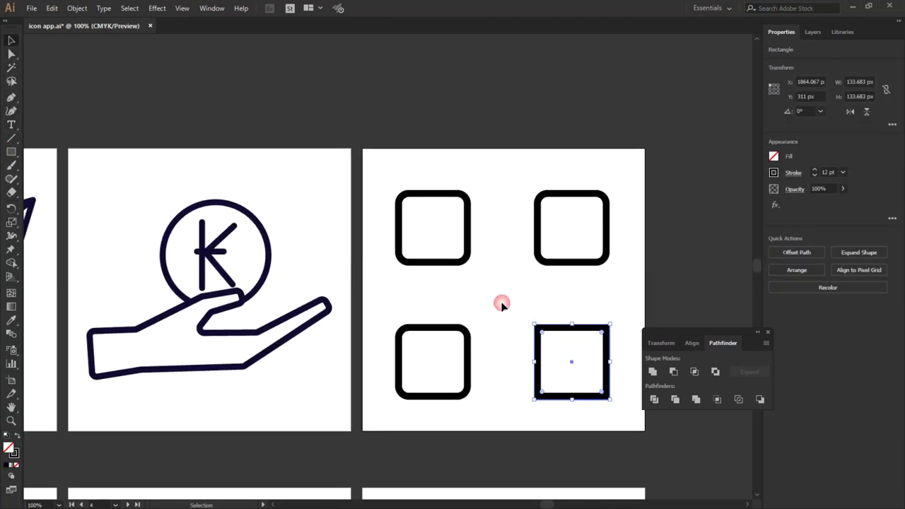
click(775, 172)
click(650, 214)
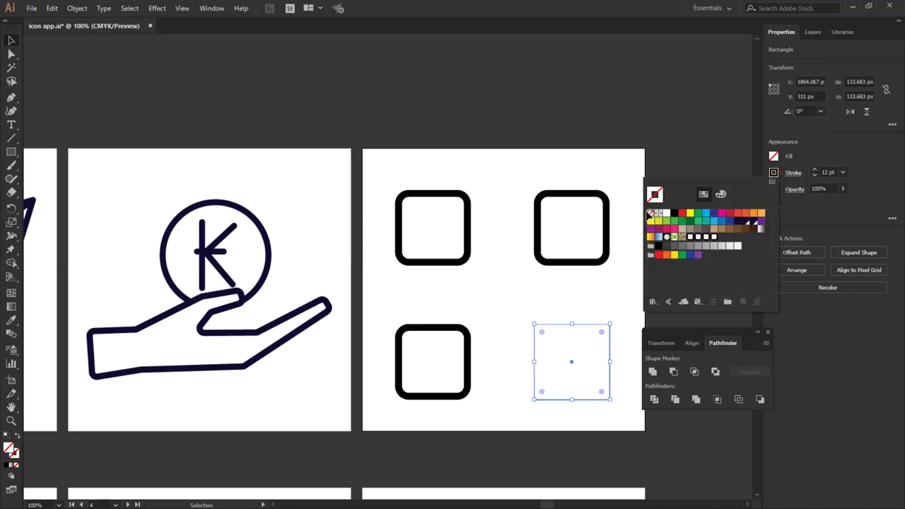
click(774, 172)
click(774, 155)
click(676, 197)
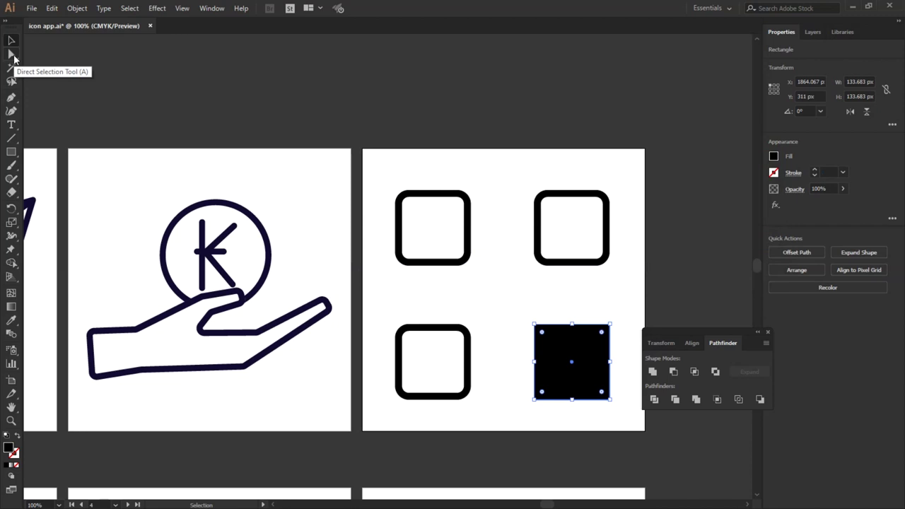
Draw small, tall and wide rectangles over the black square, plus a square in the top-left frame.
click(11, 151)
drag(572, 305, 598, 338)
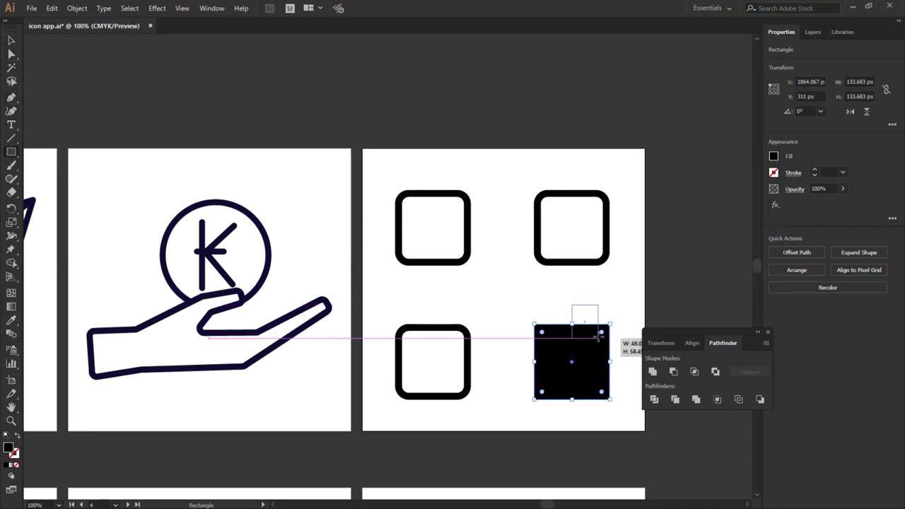
drag(597, 338, 602, 334)
drag(548, 407, 560, 357)
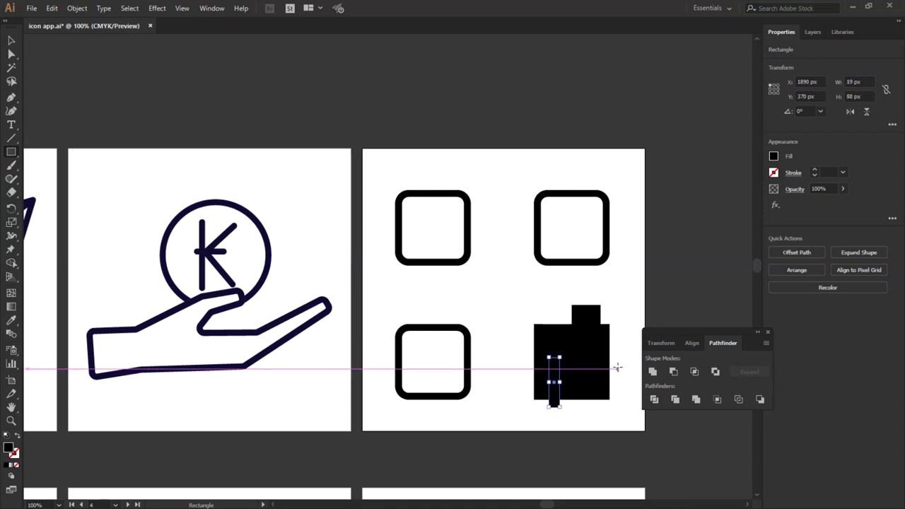
drag(617, 365, 559, 411)
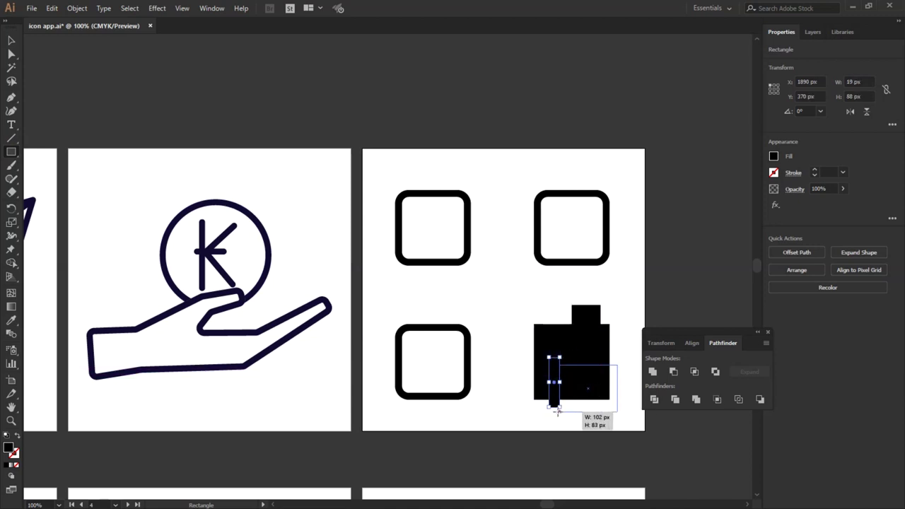
drag(417, 215, 446, 244)
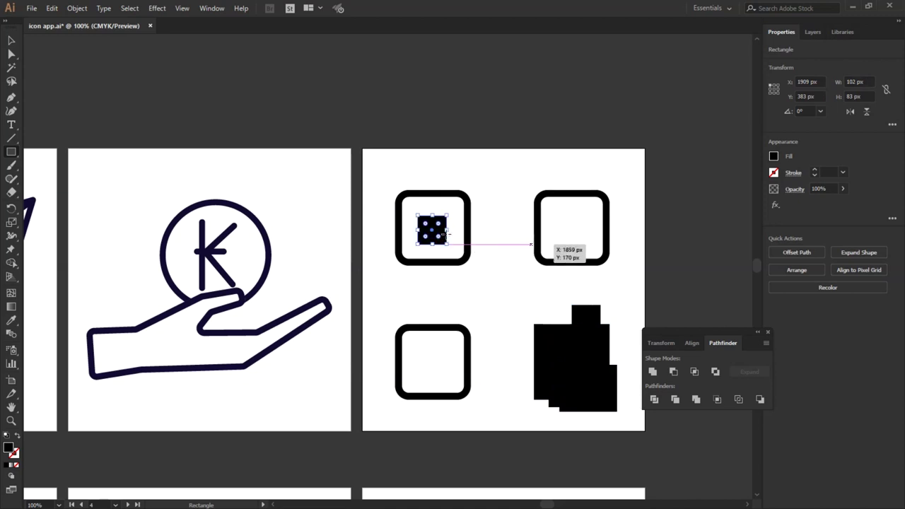
Draw small squares inside the top-right and bottom-left rounded-square frames.
drag(559, 213, 581, 237)
drag(420, 351, 443, 374)
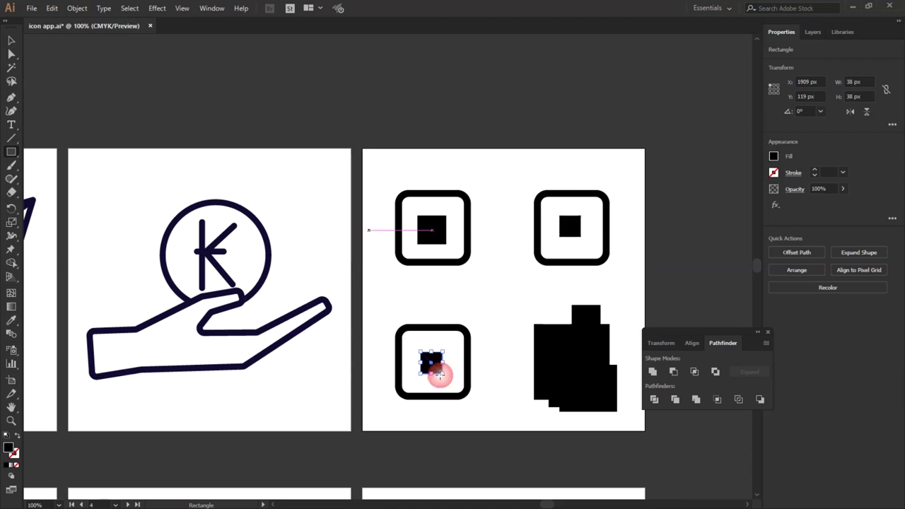
click(10, 43)
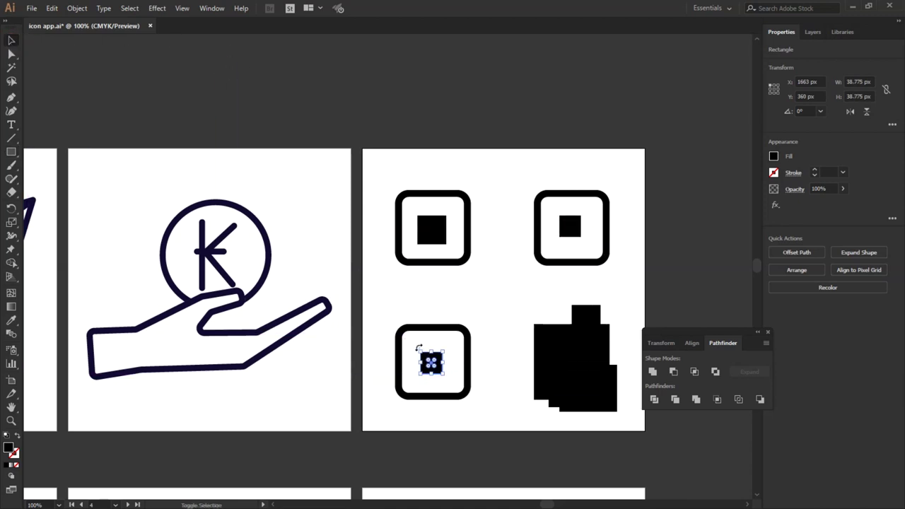
drag(431, 363, 428, 360)
click(489, 298)
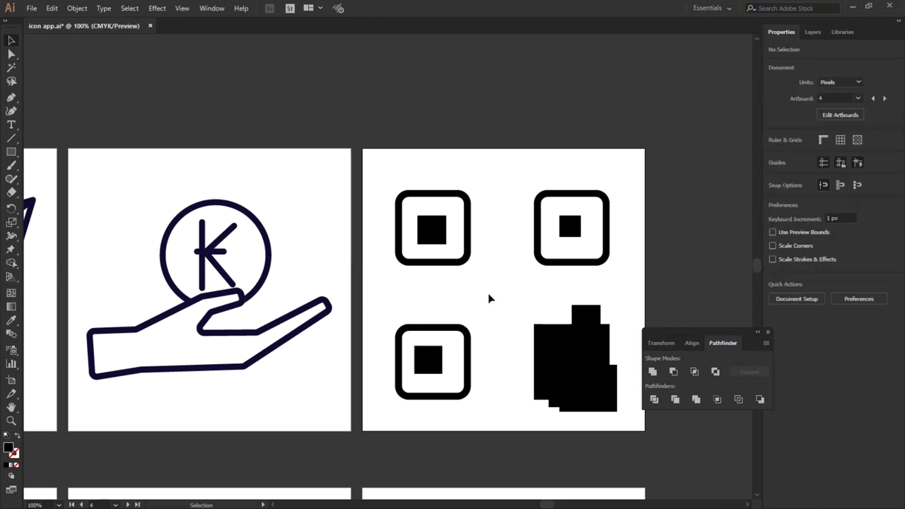
Centre each inner square in its frame, then Divide the overlapping bottom-right black shapes.
click(442, 228)
shift+click(469, 211)
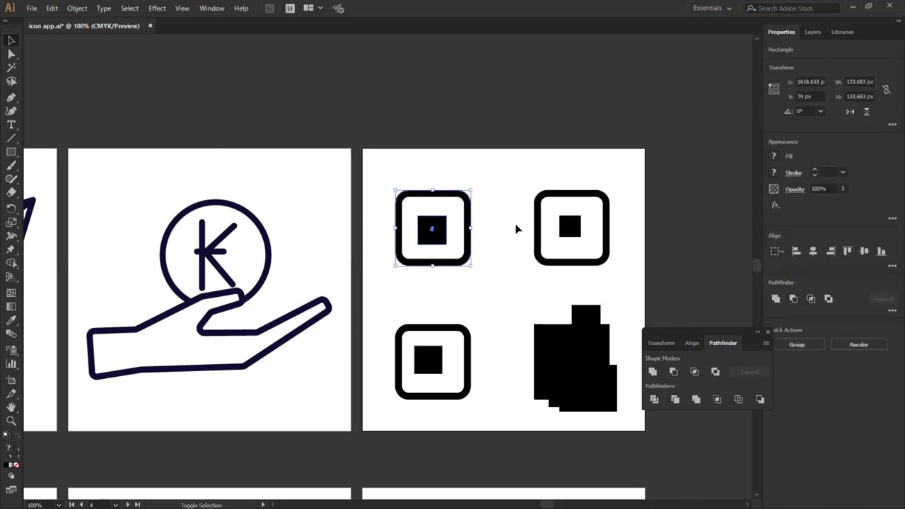
click(861, 258)
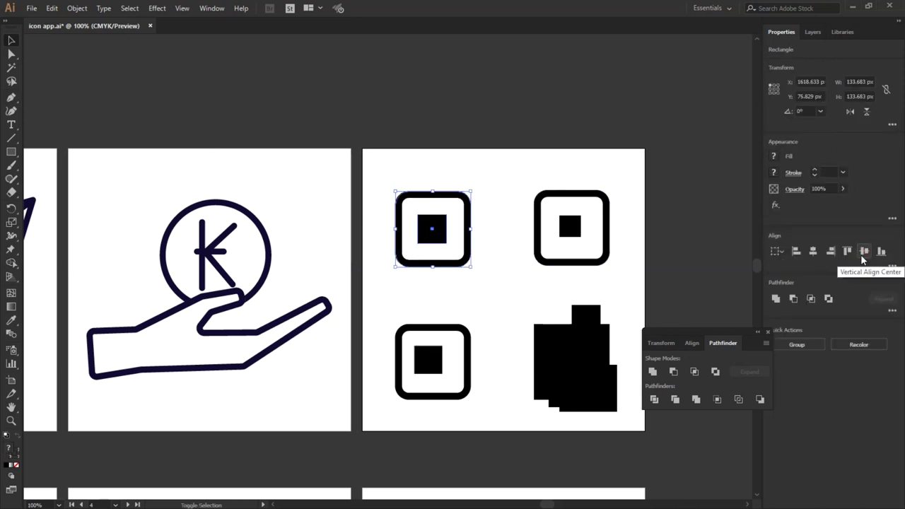
drag(622, 215, 566, 234)
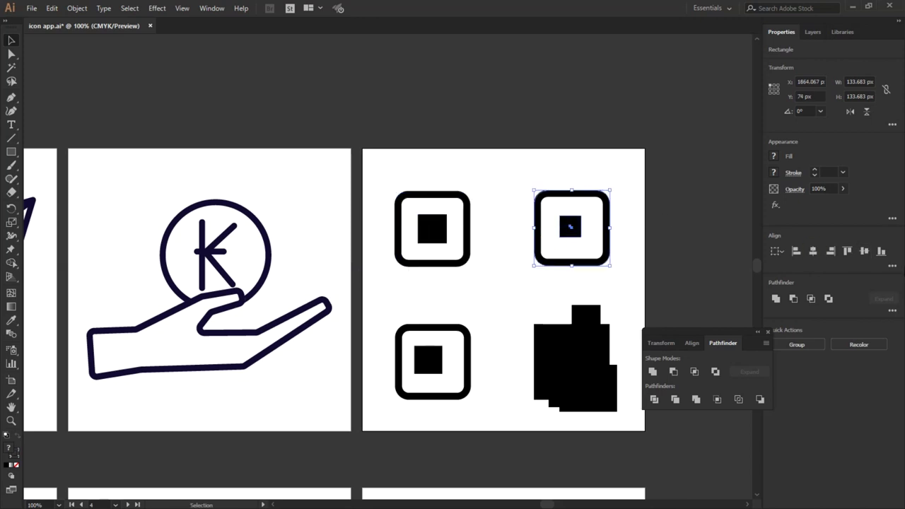
click(869, 253)
click(813, 251)
drag(473, 304, 437, 377)
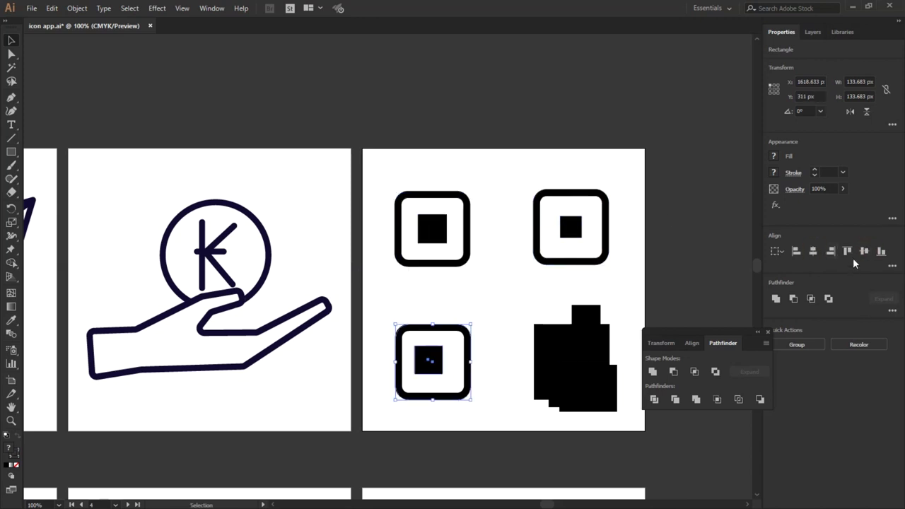
click(813, 251)
drag(622, 302, 545, 418)
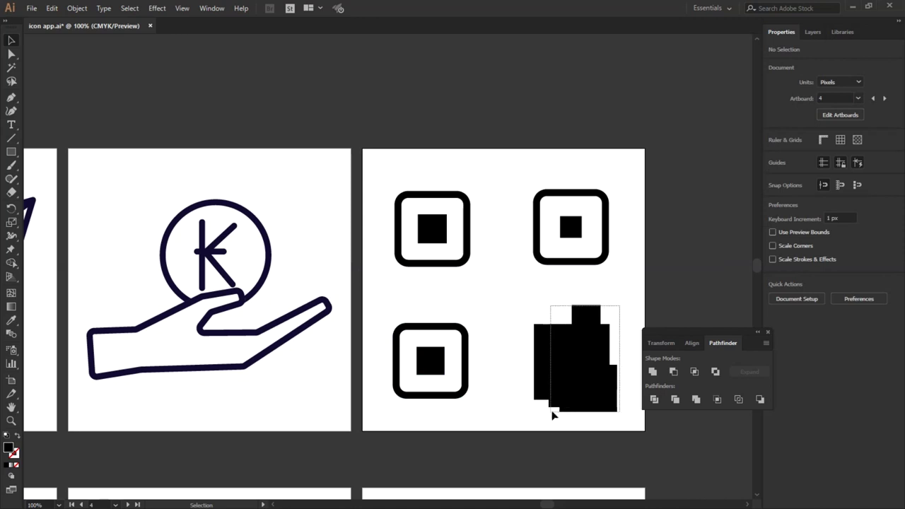
click(654, 399)
Ungroup the divided bottom-right pieces and delete the unwanted strip and lower pieces.
click(691, 289)
right_click(584, 354)
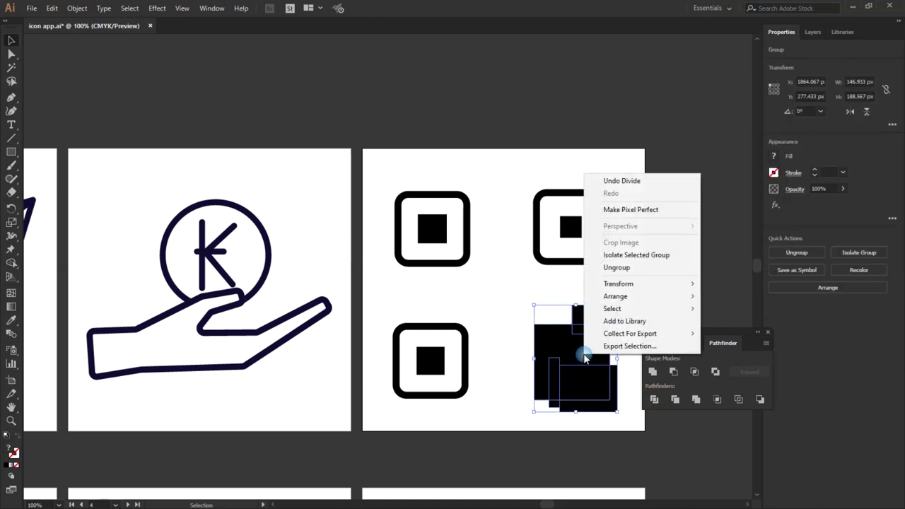
click(618, 268)
click(703, 262)
click(586, 394)
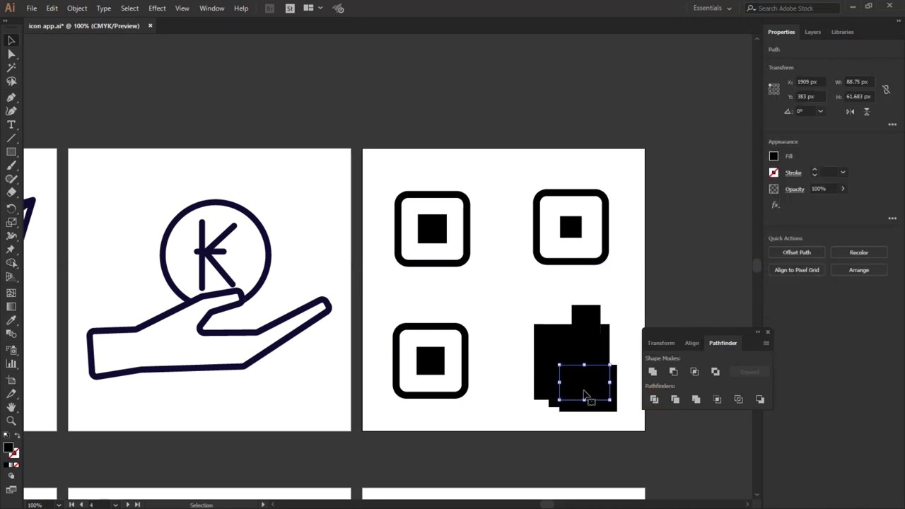
key(Delete)
click(559, 382)
key(Delete)
click(552, 406)
key(Delete)
key(Delete)
click(587, 331)
key(Delete)
mouse_move(624, 328)
mouse_down()
mouse_move(560, 425)
mouse_move(576, 390)
mouse_up()
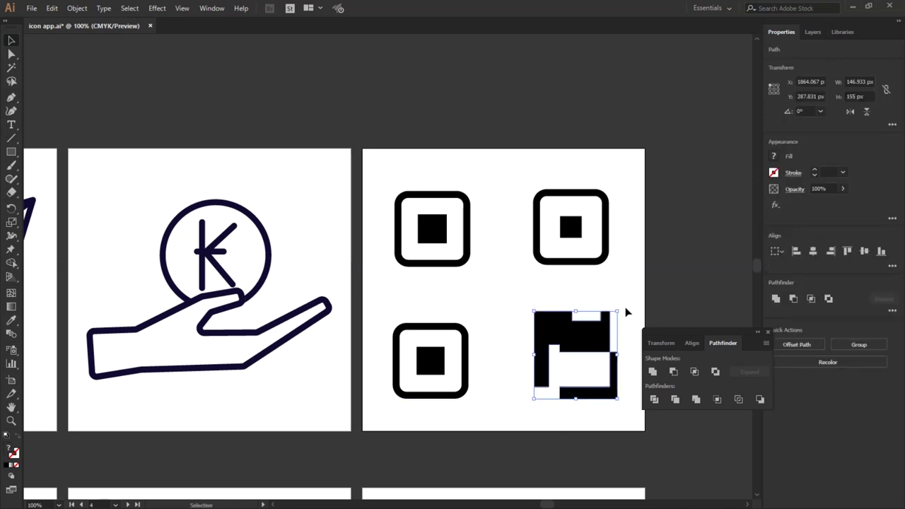
click(626, 313)
Nudge the top-right icon slightly right and the top-left icon slightly left.
drag(561, 240, 570, 241)
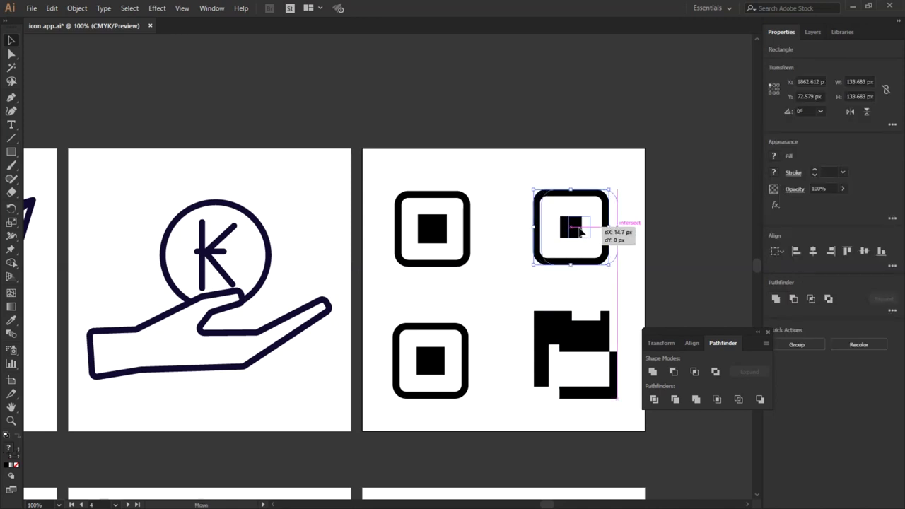
click(514, 238)
drag(410, 266, 410, 266)
drag(430, 228, 425, 233)
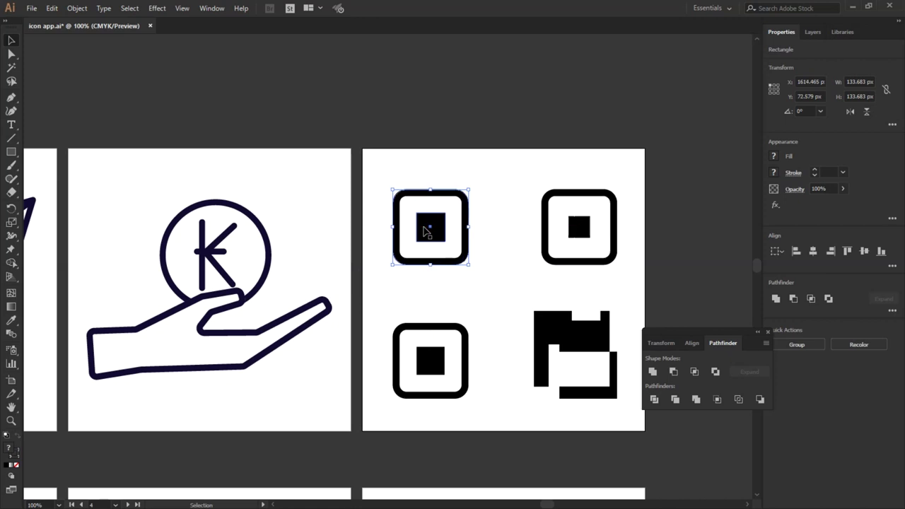
click(482, 331)
Delete the lower rectangle from the bottom-right shape.
click(581, 335)
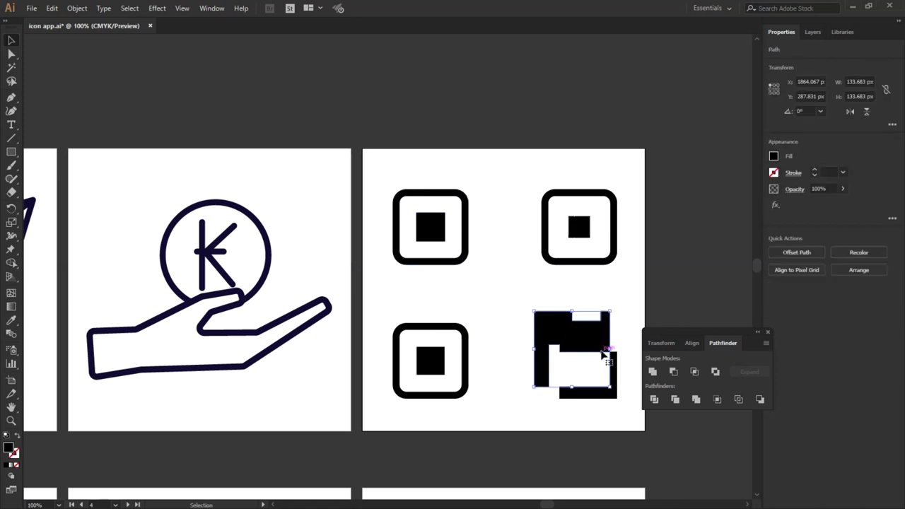
click(582, 410)
click(604, 394)
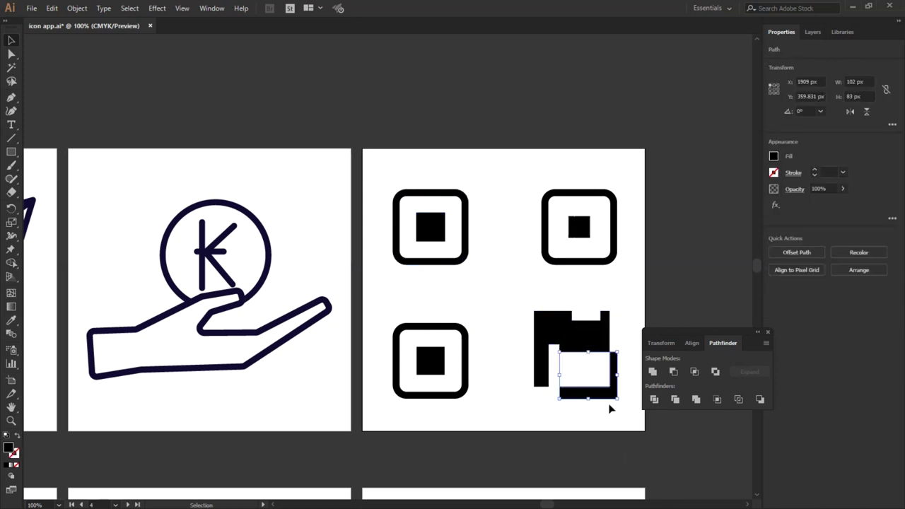
key(Delete)
Round the bottom-left inner square's corners fully into a circle.
click(431, 361)
mouse_move(424, 354)
mouse_down()
mouse_move(570, 380)
mouse_move(387, 383)
mouse_up()
click(471, 283)
Copy two small black squares side by side below the bottom-right shape.
click(432, 226)
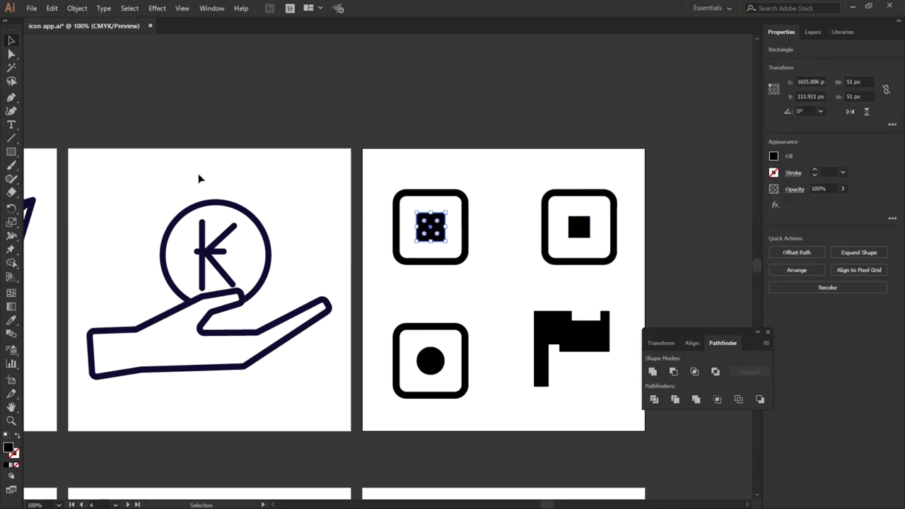
mouse_move(579, 230)
mouse_down()
mouse_move(572, 375)
mouse_move(606, 377)
mouse_move(568, 370)
mouse_up()
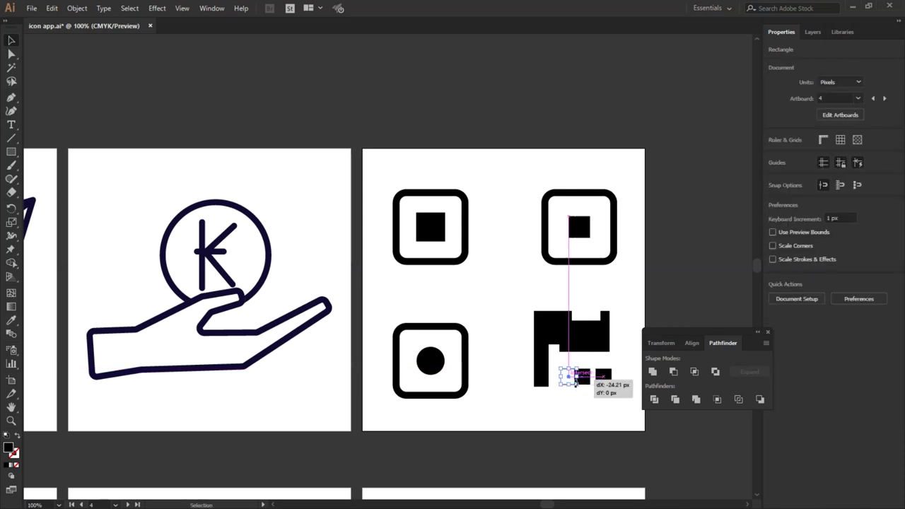
drag(574, 382, 570, 382)
click(592, 404)
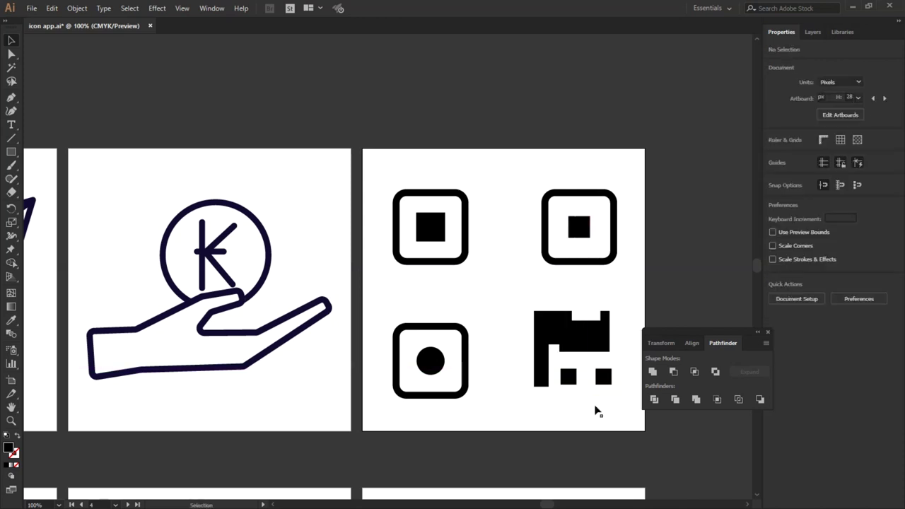
scroll(620, 358, up, 1)
Lower both small squares slightly beneath the notched block.
scroll(620, 359, up, 1)
click(559, 295)
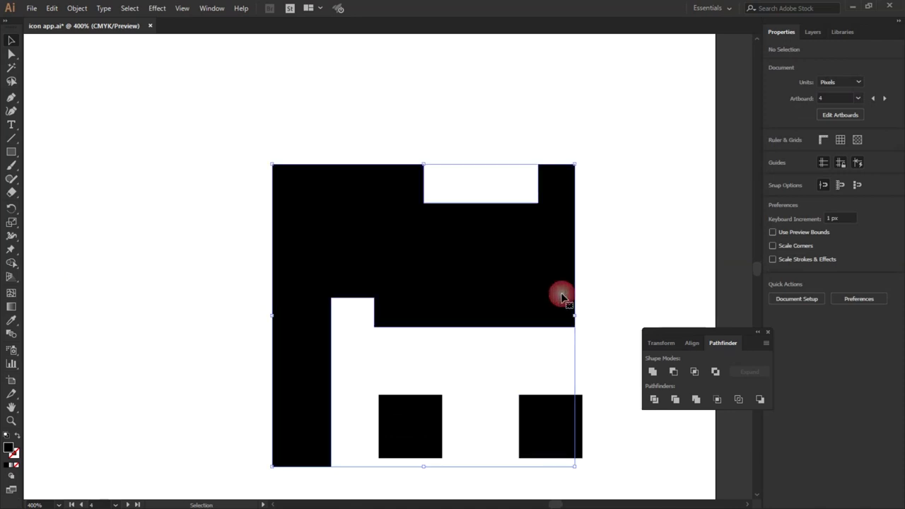
click(611, 421)
drag(562, 422, 562, 433)
drag(407, 424, 409, 434)
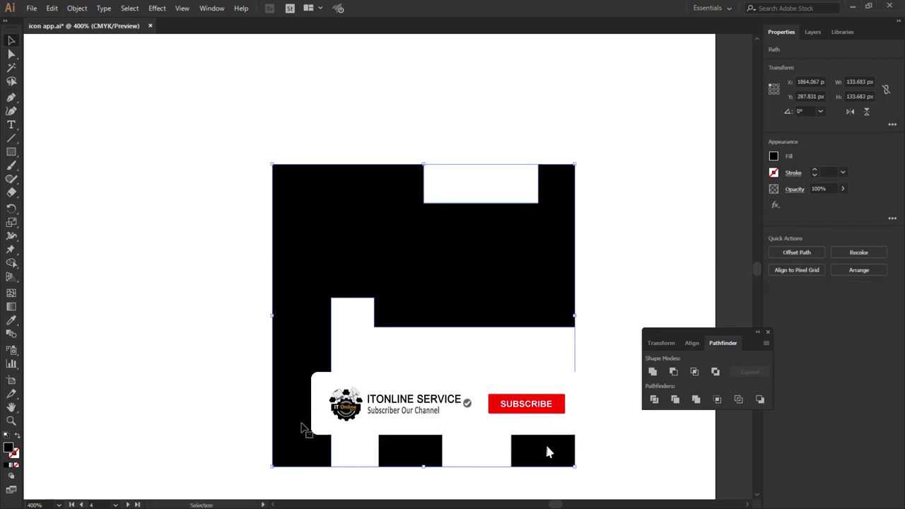
click(601, 359)
Move the bottom-left circle icon up about 25 px, then select the top-left inner square.
key(ctrl+minus)
key(ctrl+minus)
key(ctrl+minus)
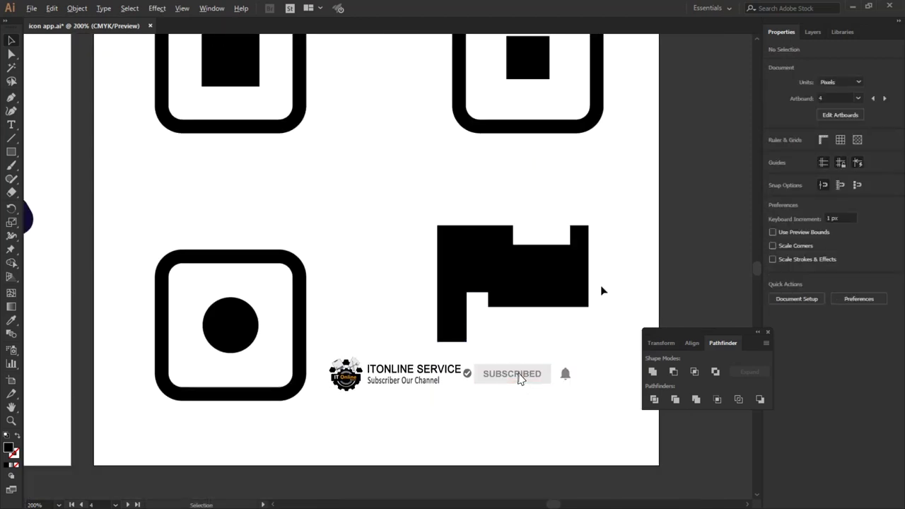
click(337, 315)
shift+click(289, 348)
drag(289, 349, 288, 331)
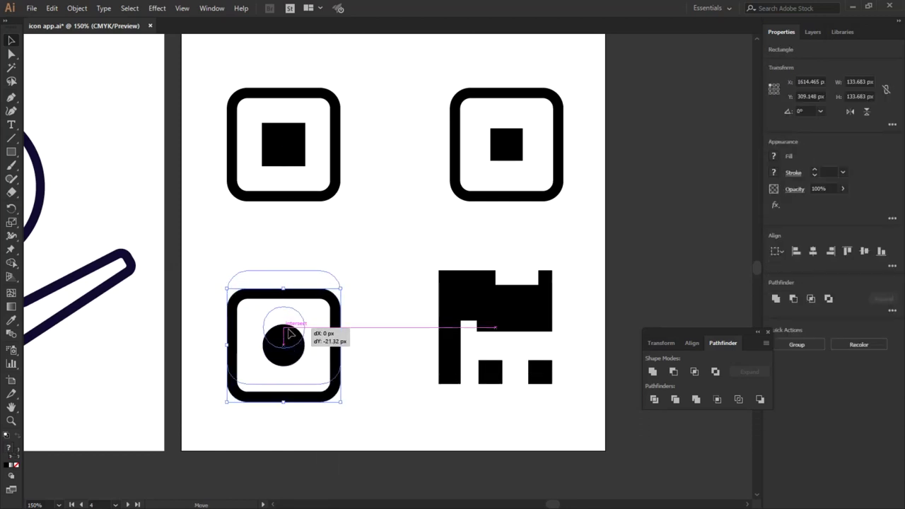
click(370, 354)
scroll(353, 244, up, 2)
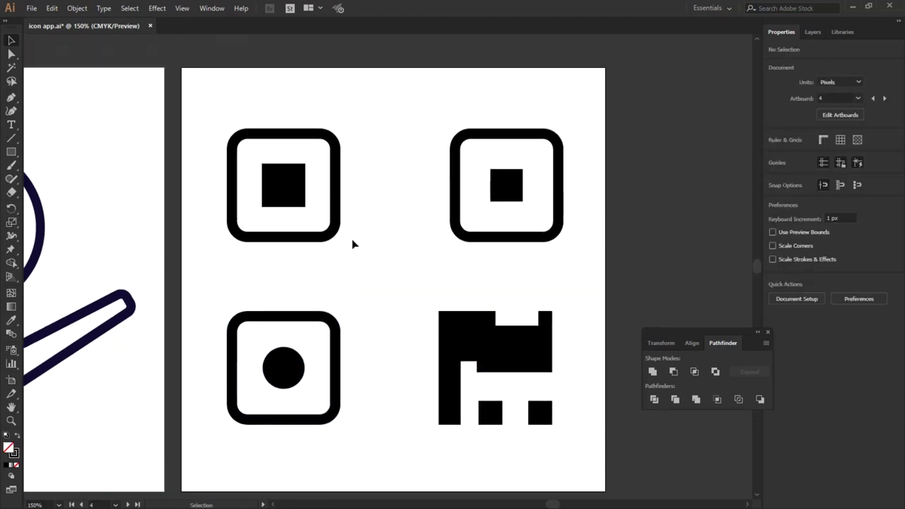
scroll(353, 244, down, 1)
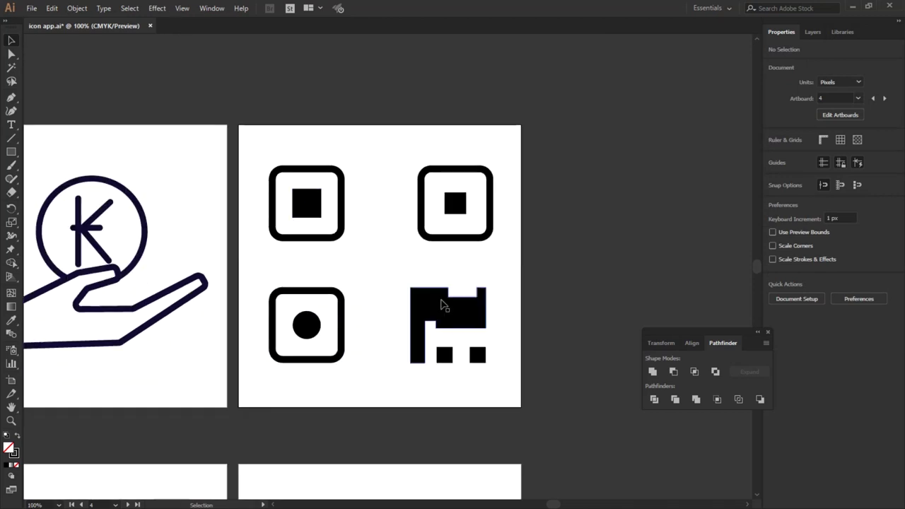
click(309, 205)
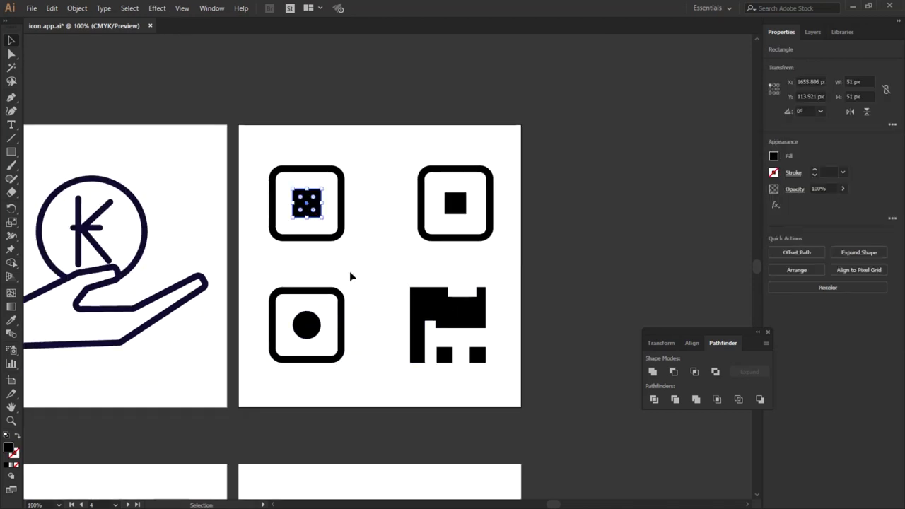
Replace the top-right inner square with a grouped, shrunken copy of the blocky shape.
click(455, 203)
key(Delete)
drag(402, 276, 493, 374)
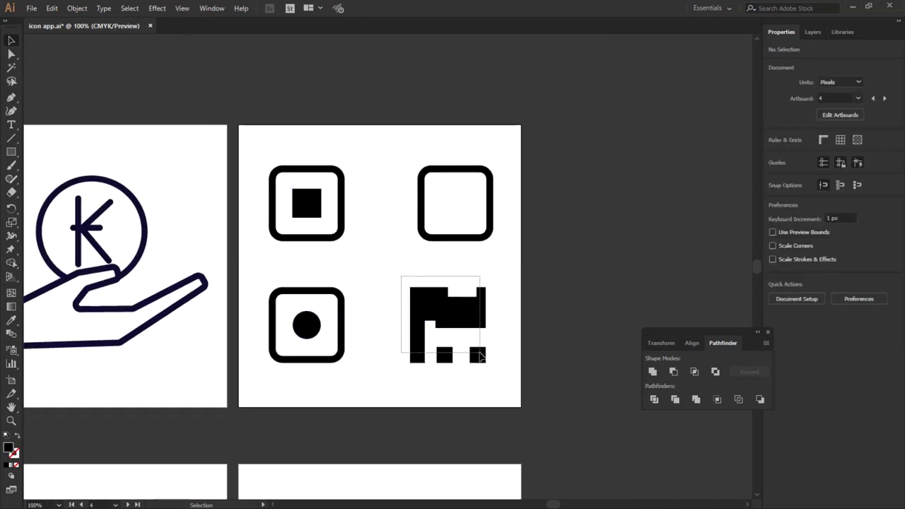
key(ctrl+g)
drag(454, 348, 469, 205)
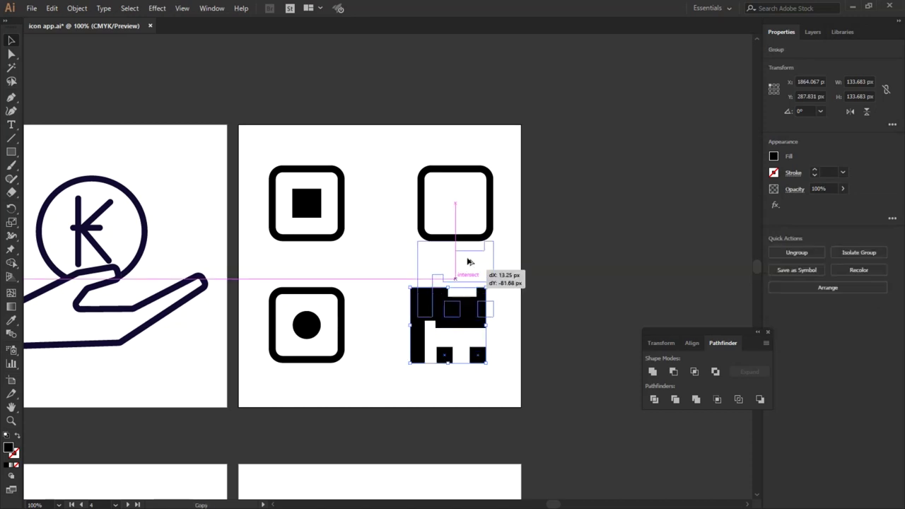
drag(497, 248, 473, 226)
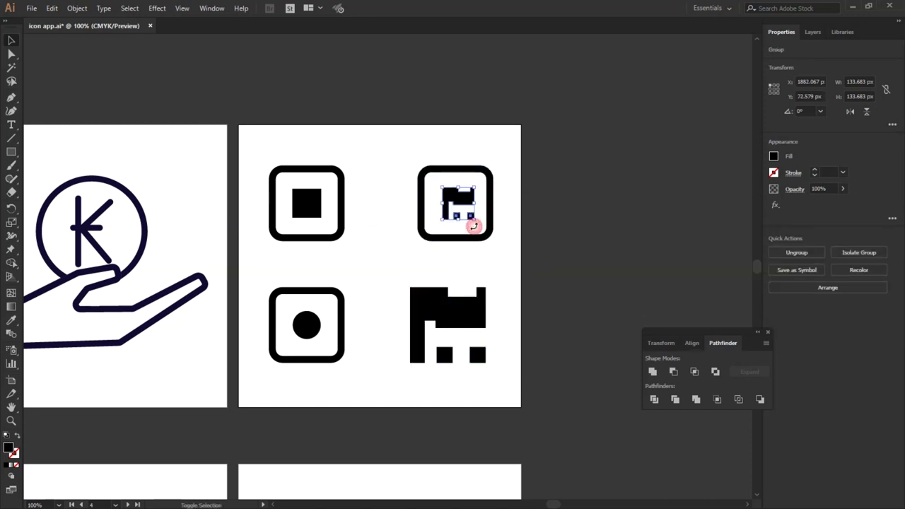
click(531, 227)
Resize and position the copied block to fit inside the top-right frame.
scroll(474, 220, up, 4)
drag(442, 235, 390, 190)
drag(458, 269, 491, 307)
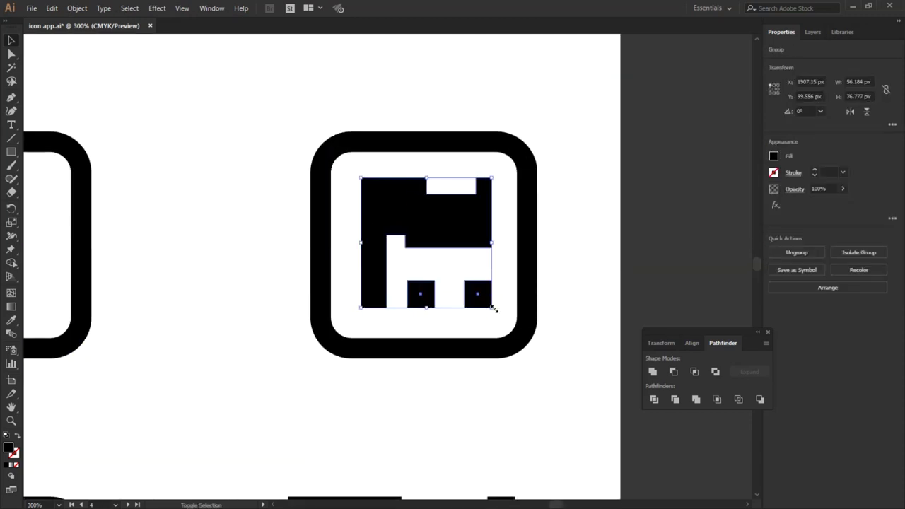
click(549, 231)
drag(446, 219, 443, 217)
click(676, 236)
scroll(545, 219, down, 4)
scroll(584, 236, down, 1)
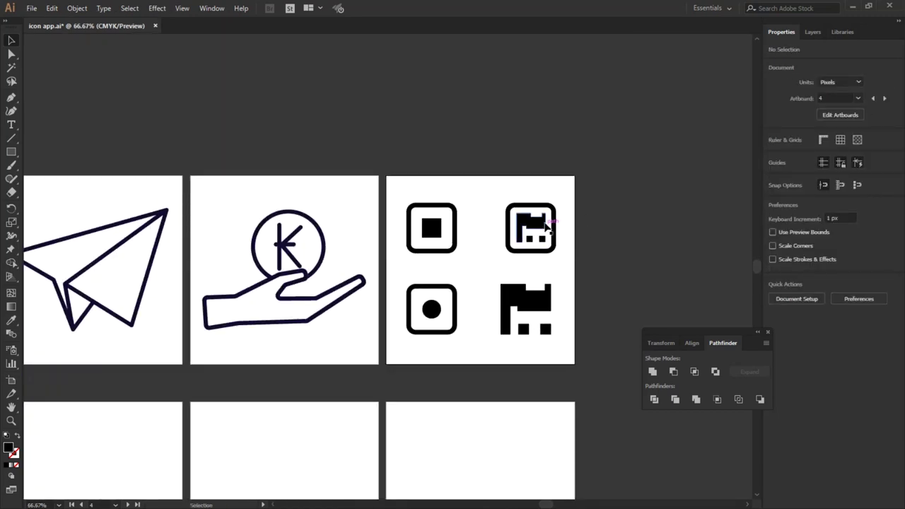
Rotate the copied block 90° with Transform > Rotate.
click(547, 238)
right_click(538, 225)
click(689, 362)
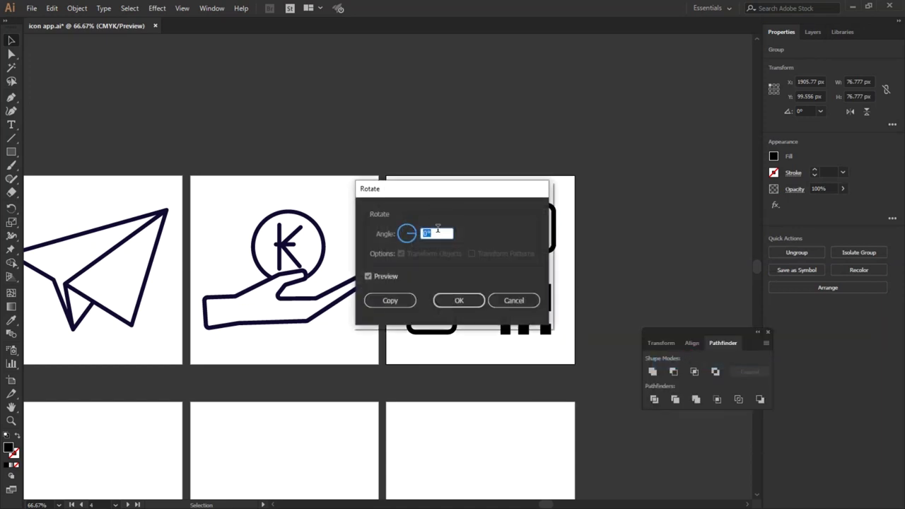
drag(430, 189, 272, 230)
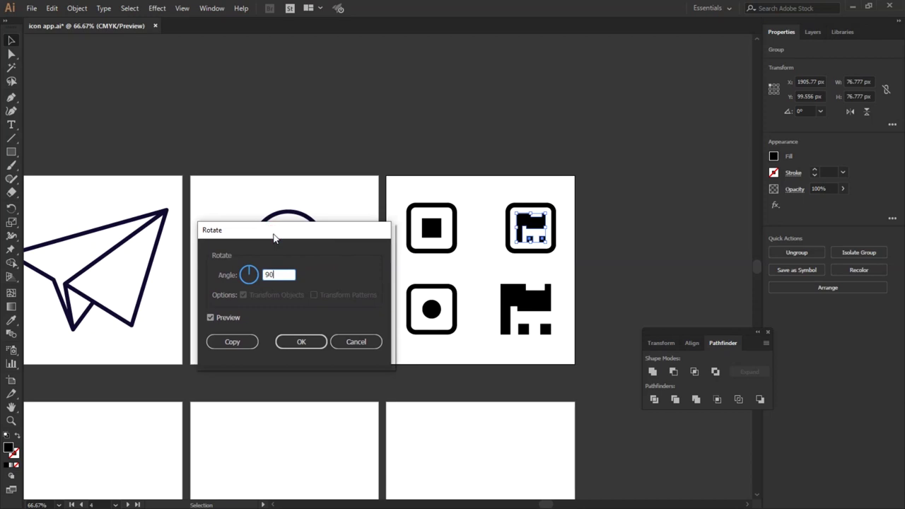
click(303, 341)
click(655, 269)
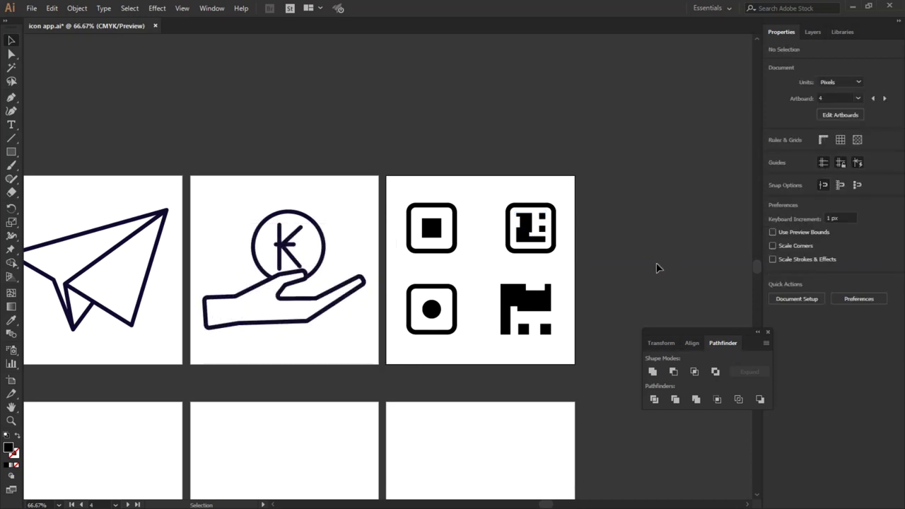
Duplicate the bottom-left circle and set the two circles diagonally, upper-right and lower-left.
click(432, 314)
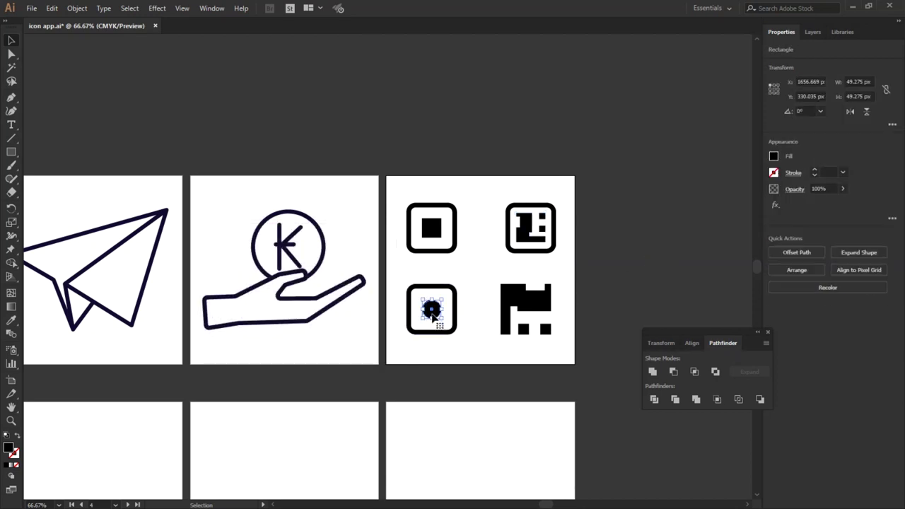
scroll(433, 312, up, 5)
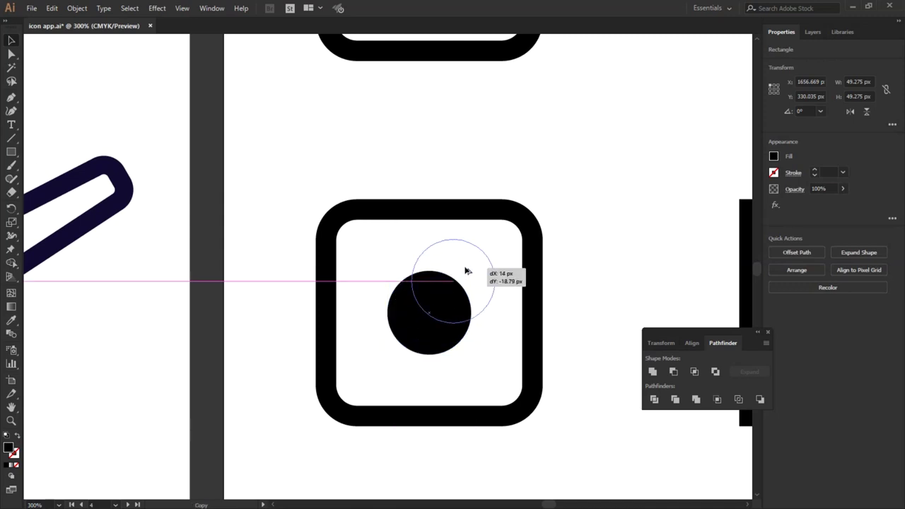
drag(446, 305, 470, 273)
drag(423, 338, 385, 361)
drag(458, 280, 479, 253)
drag(400, 338, 394, 343)
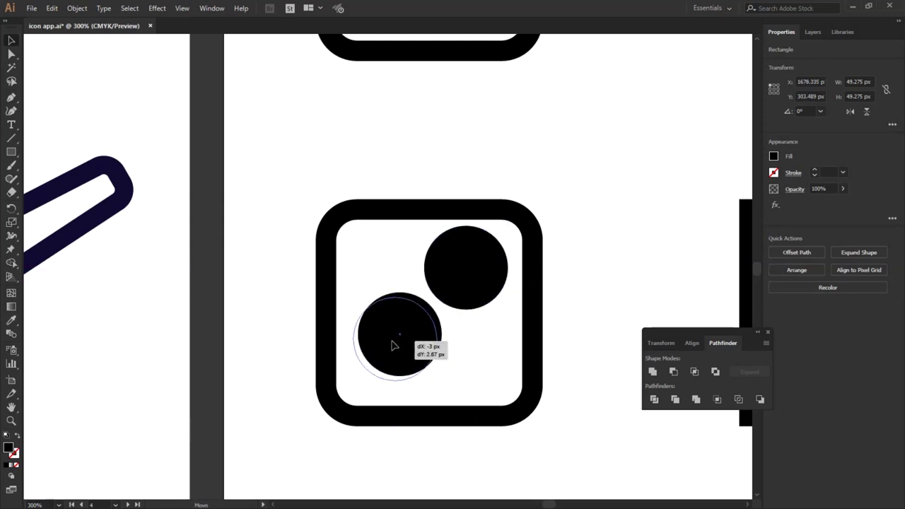
click(602, 242)
scroll(318, 256, down, 2)
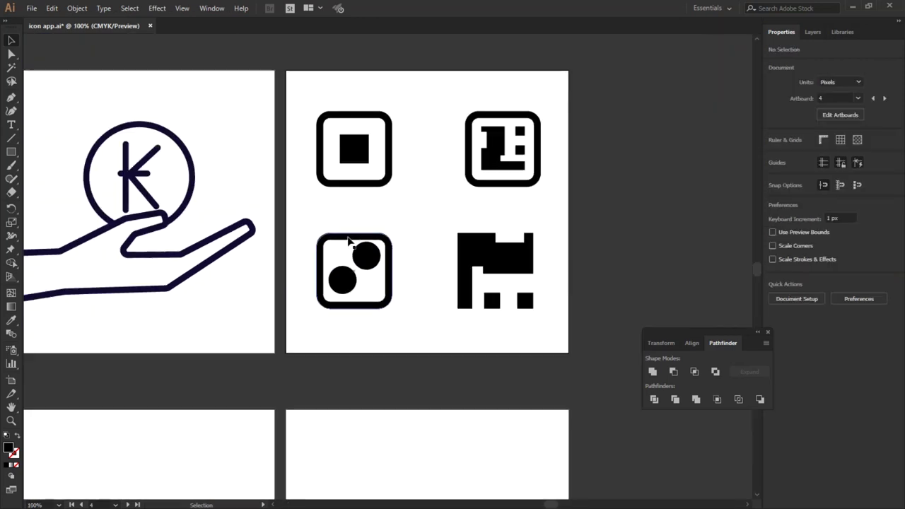
Shrink the top-left inner square to about 34.444 px and copy it into an even 2×2 grid.
scroll(366, 125, up, 3)
drag(297, 206, 260, 158)
drag(347, 248, 309, 208)
drag(288, 168, 398, 166)
mouse_move(298, 229)
mouse_down()
mouse_move(371, 183)
mouse_move(375, 314)
mouse_up()
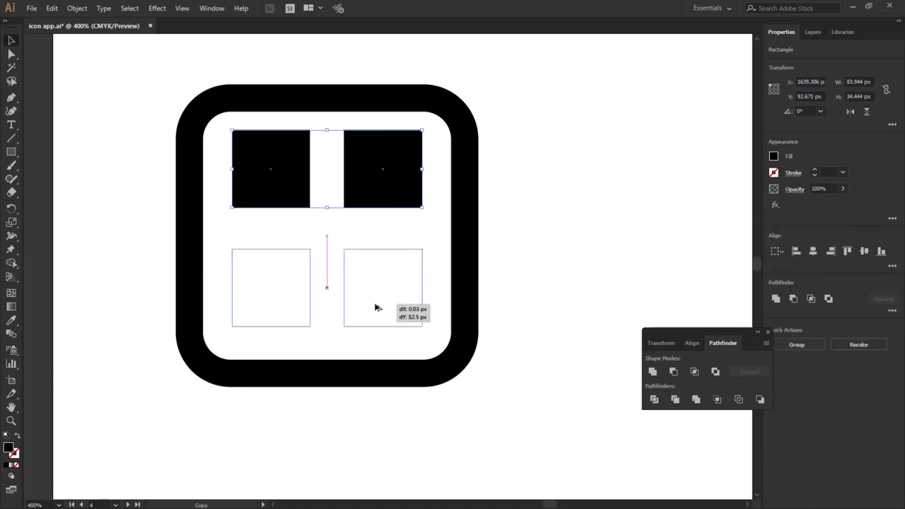
drag(223, 183, 377, 294)
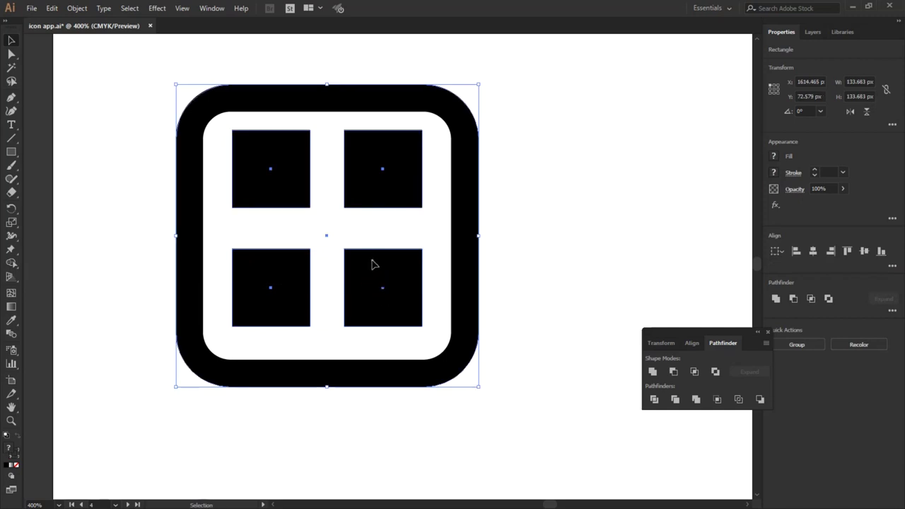
click(322, 327)
drag(289, 238, 375, 289)
mouse_move(307, 224)
mouse_down()
mouse_move(348, 186)
mouse_move(371, 188)
mouse_up()
Set the top-right and bottom-left frame strokes to 11 pt.
click(562, 234)
scroll(378, 215, down, 4)
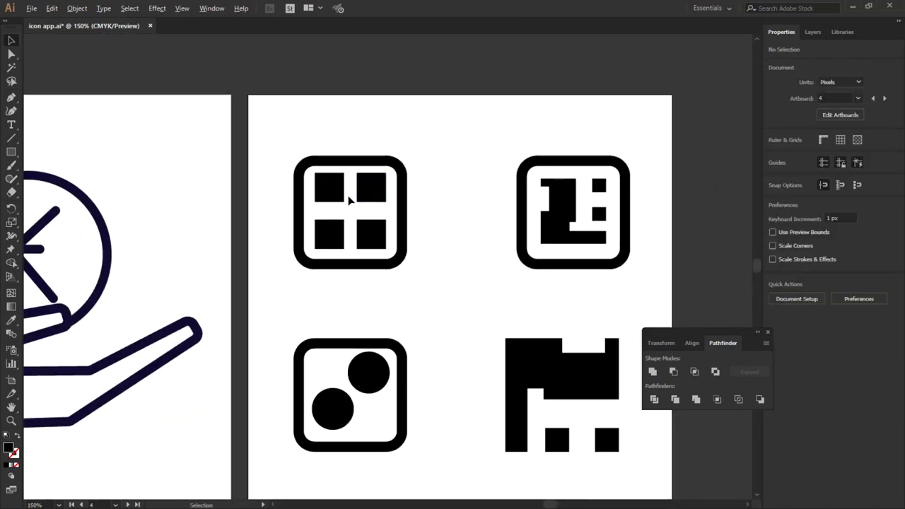
scroll(347, 198, down, 2)
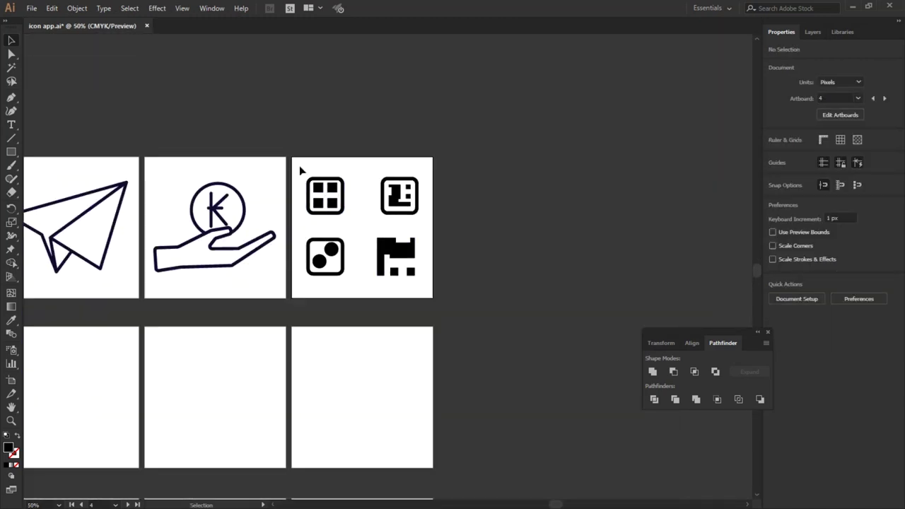
scroll(322, 178, up, 1)
scroll(332, 191, up, 1)
click(366, 223)
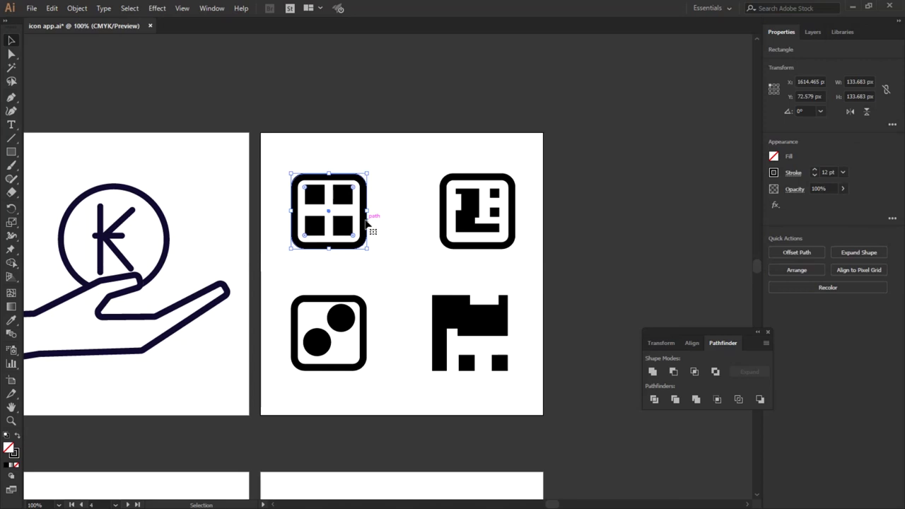
click(514, 206)
click(813, 175)
click(366, 330)
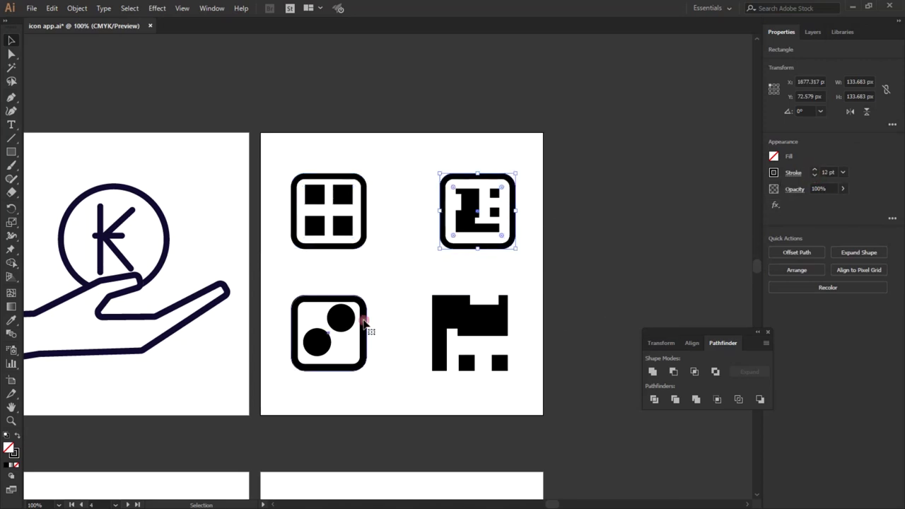
click(813, 175)
Convert all four icons' strokes to filled shapes with Object > Path > Outline Stroke.
click(417, 265)
drag(282, 167, 520, 377)
click(77, 8)
mouse_move(89, 265)
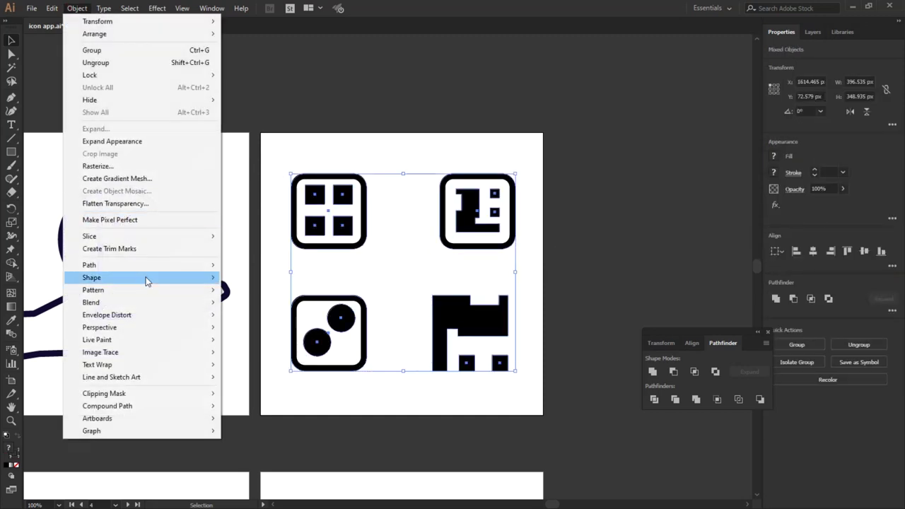
click(258, 293)
click(582, 257)
Scale the four icons down and reposition them on the artboard.
drag(282, 168, 520, 375)
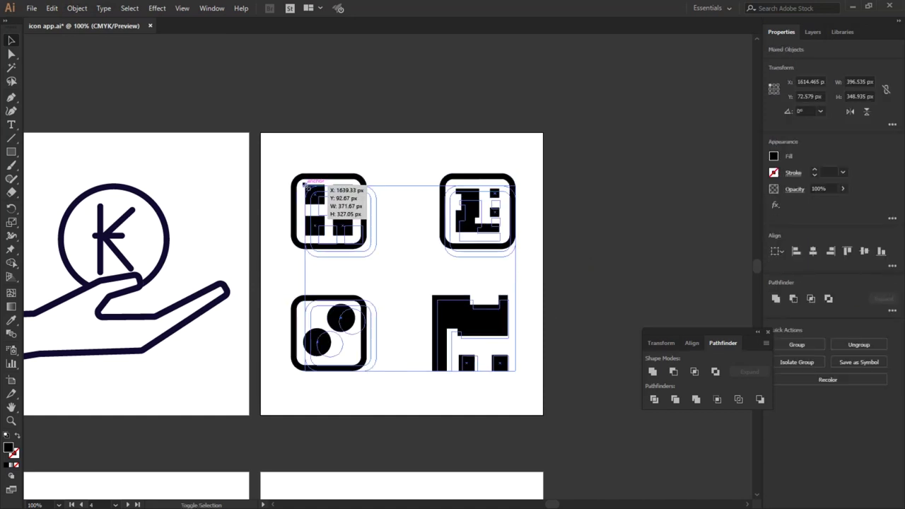
drag(287, 172, 325, 204)
drag(379, 250, 359, 239)
click(511, 244)
Fill the four icons with the dark navy swatch from Libraries.
drag(505, 162, 299, 366)
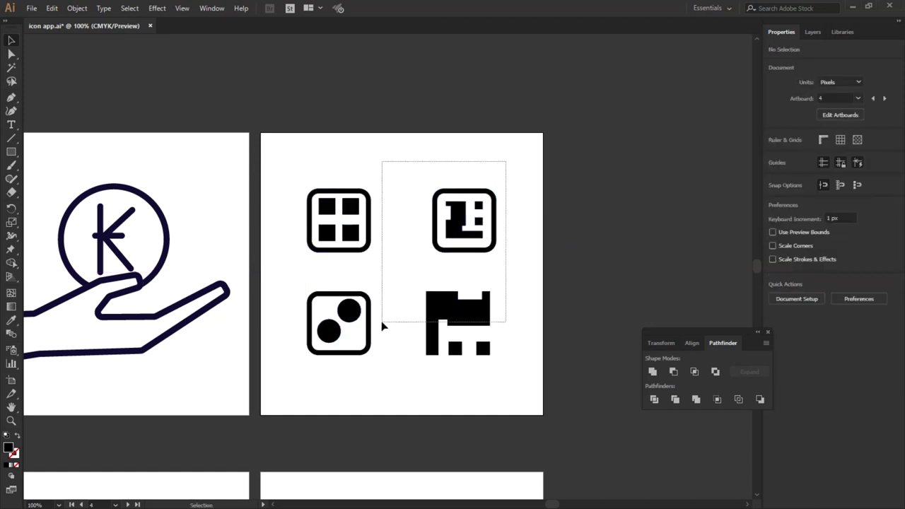
click(541, 261)
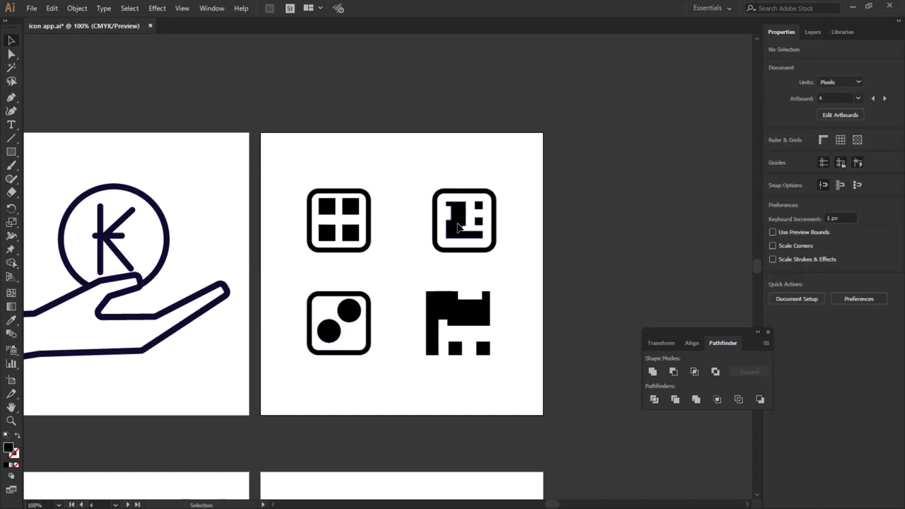
click(774, 156)
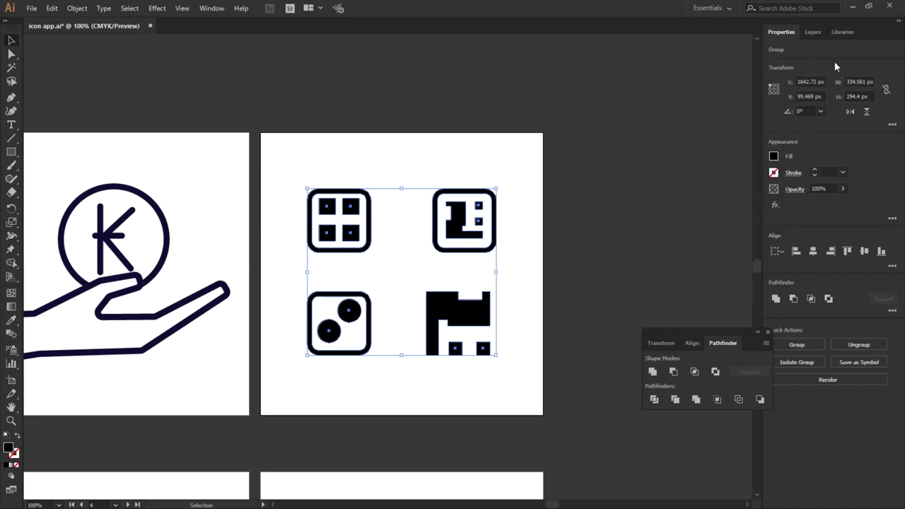
click(842, 32)
click(785, 116)
click(586, 246)
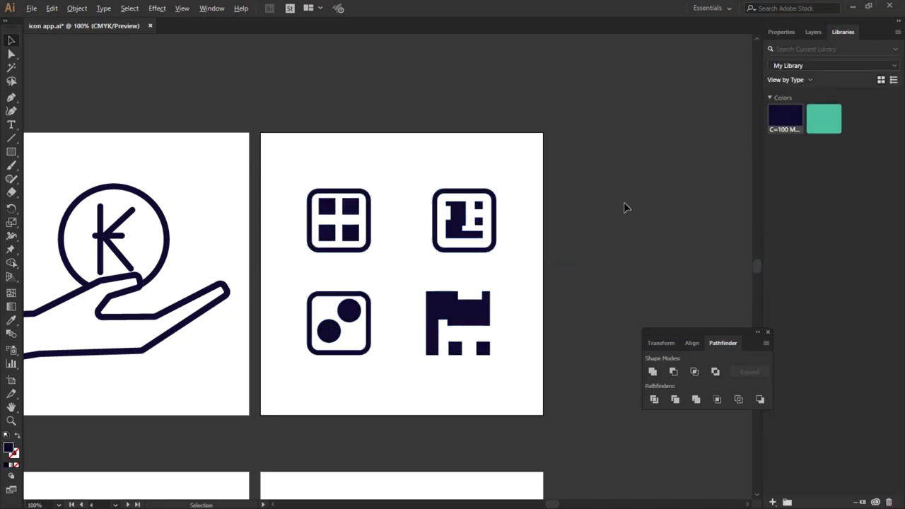
scroll(624, 207, down, 1)
scroll(558, 205, down, 2)
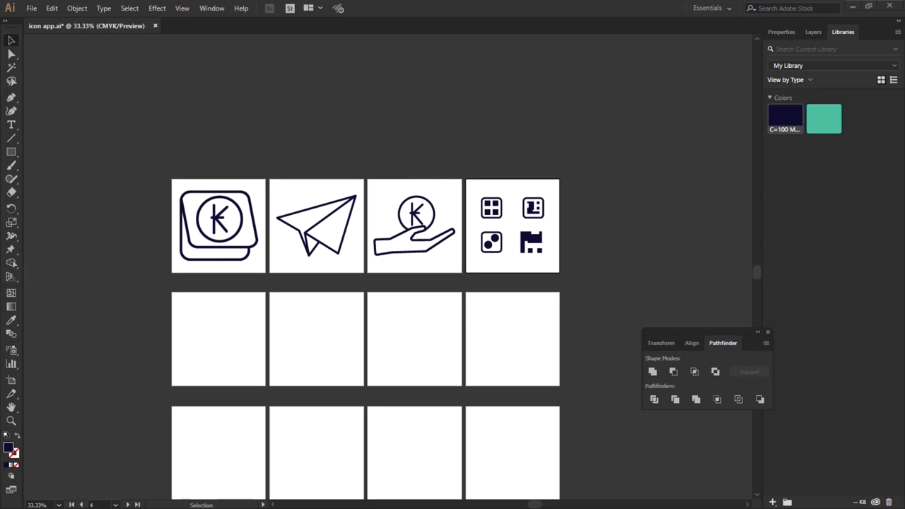
Alt-drag a copy of the four navy icons onto the first second-row artboard and zoom in.
drag(478, 266, 548, 194)
drag(668, 203, 679, 228)
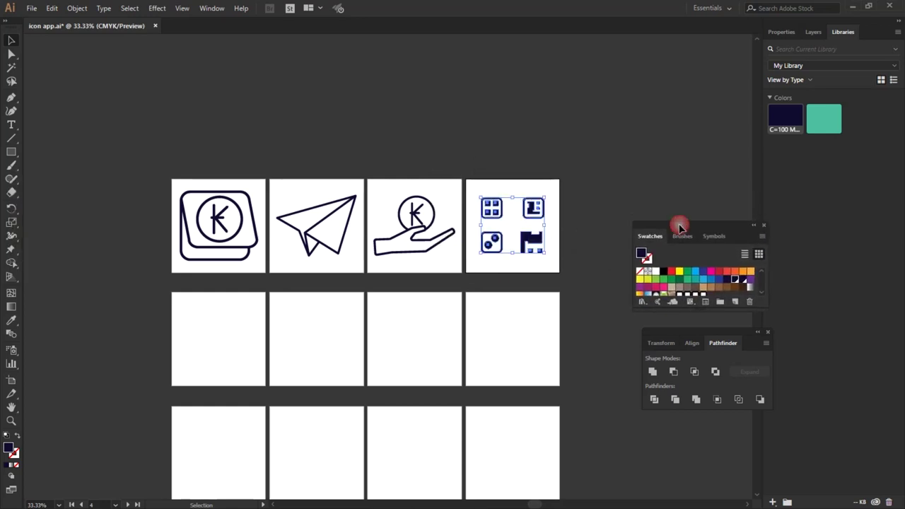
drag(527, 243, 231, 354)
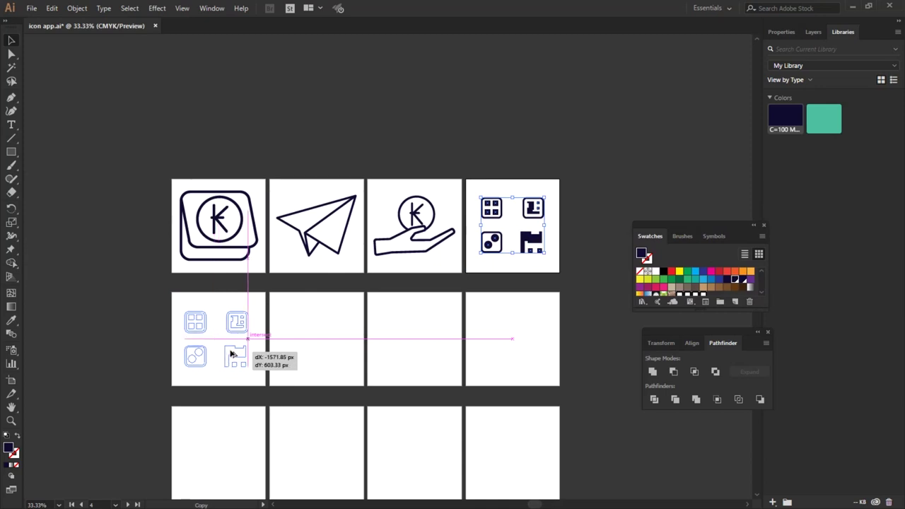
drag(231, 354, 234, 355)
click(144, 329)
key(ctrl+1)
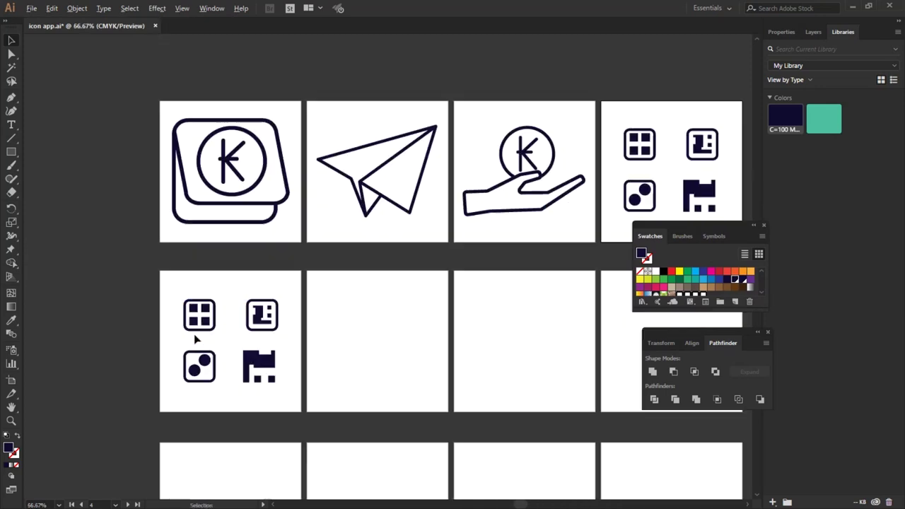
Draw a square over the top-left grid icon.
click(10, 153)
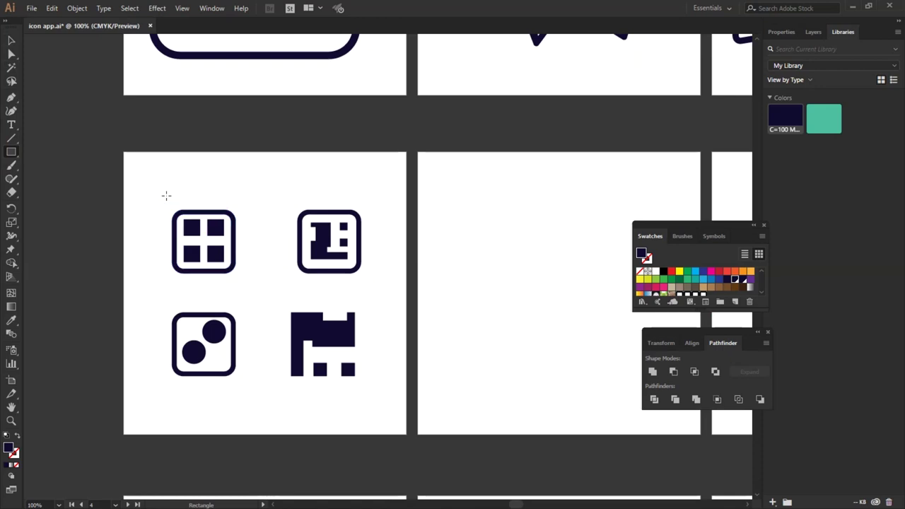
drag(149, 193, 258, 292)
click(10, 41)
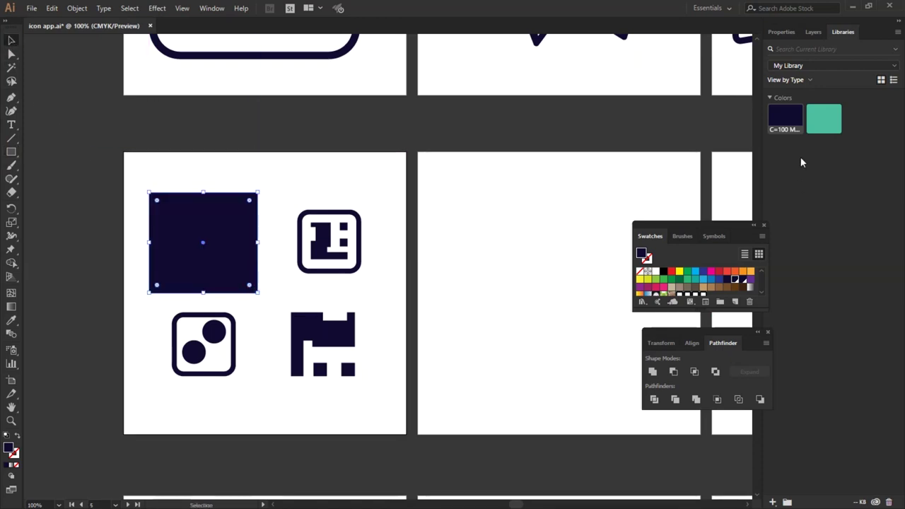
Give the square no fill and a black 10 pt stroke.
click(781, 32)
click(775, 173)
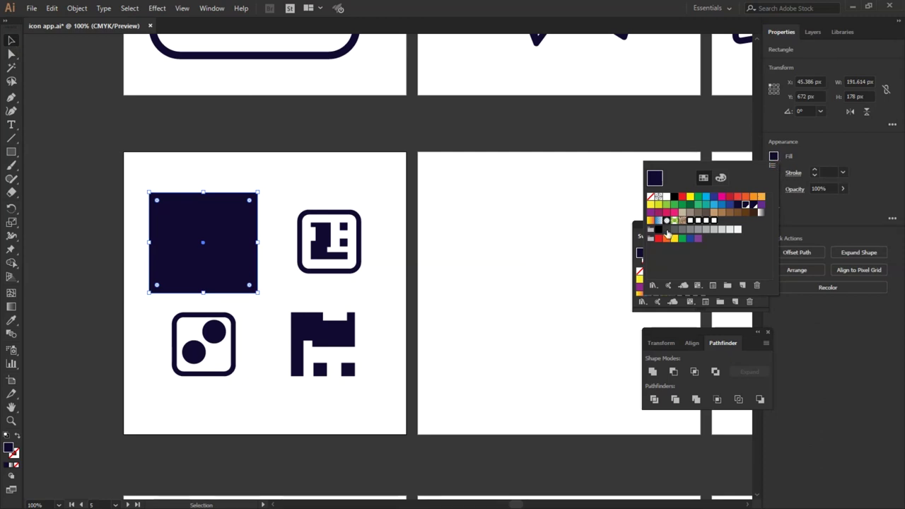
click(773, 173)
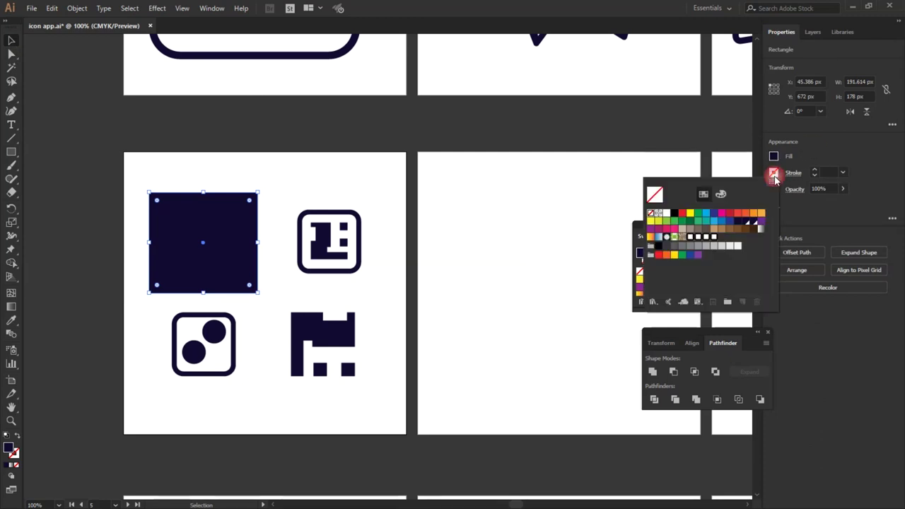
click(673, 214)
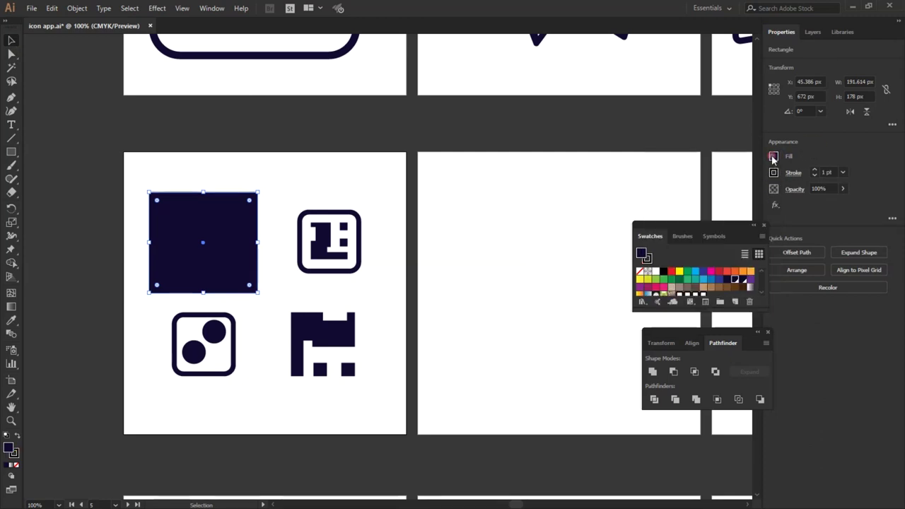
click(772, 157)
key(slash)
click(813, 170)
click(814, 170)
click(814, 170)
click(814, 169)
Alt-drag a duplicate of the square so it overlaps down and to the right.
click(273, 203)
click(258, 234)
drag(259, 239, 259, 280)
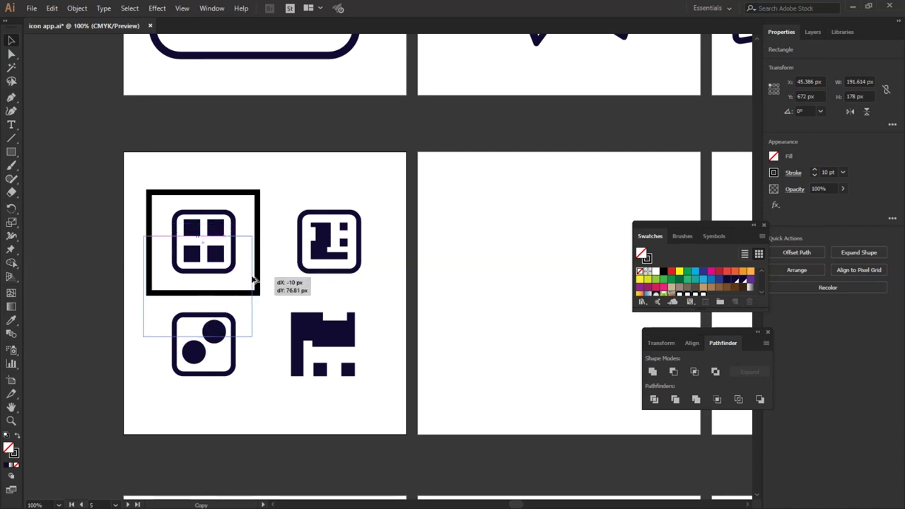
mouse_move(260, 280)
mouse_down()
mouse_move(282, 255)
mouse_move(334, 285)
mouse_move(301, 274)
mouse_up()
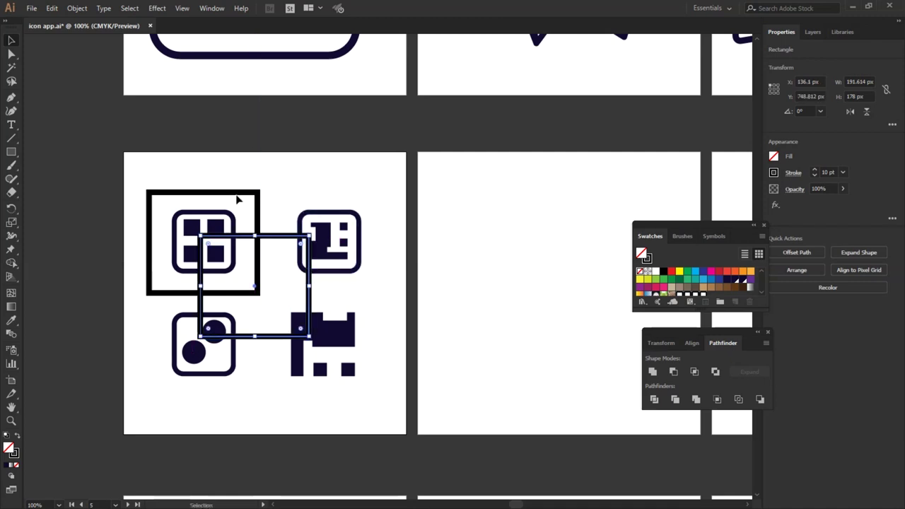
Divide the two overlapping squares into pieces and ungroup them.
shift+click(232, 194)
key(ctrl+g)
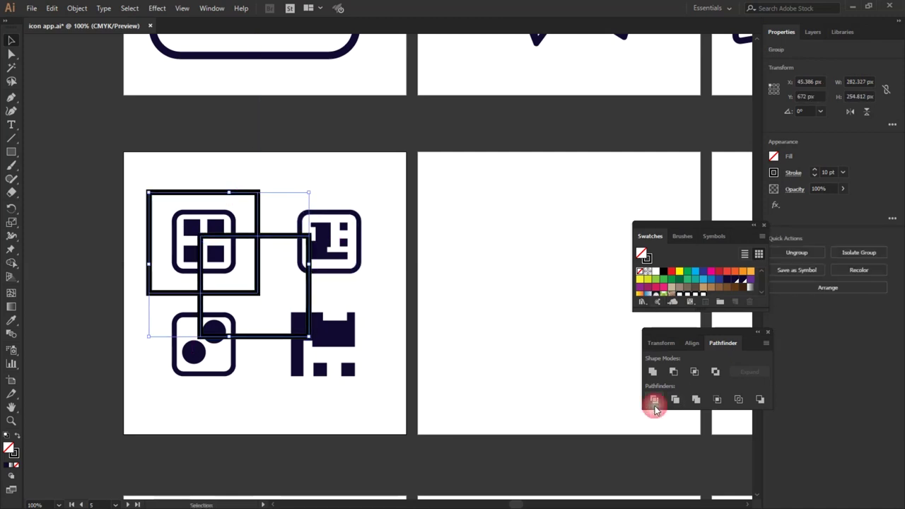
right_click(200, 284)
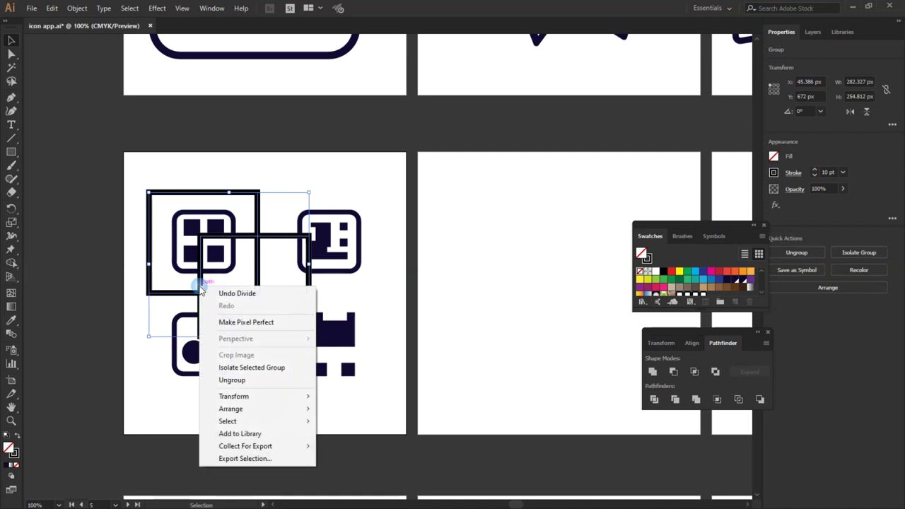
click(233, 377)
click(79, 329)
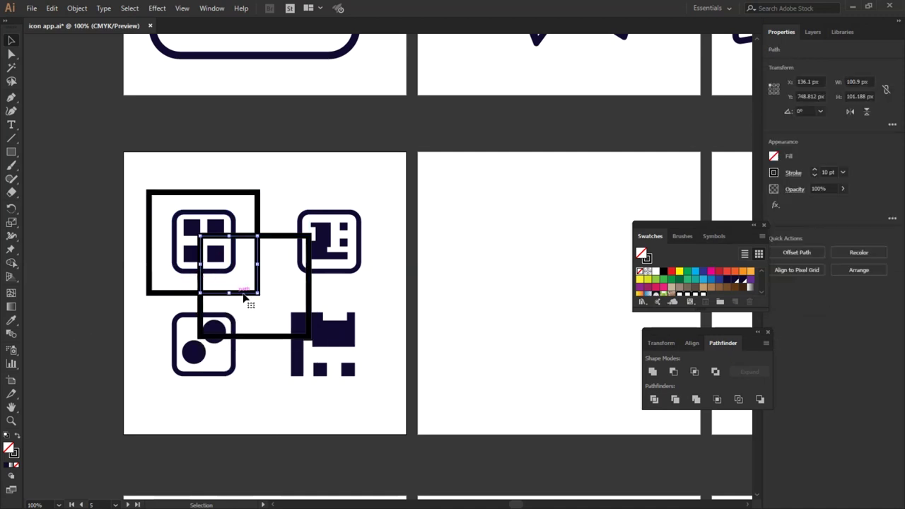
Move the small square to the artboard's top-right and delete its bottom-left anchor.
drag(244, 292, 384, 209)
click(387, 246)
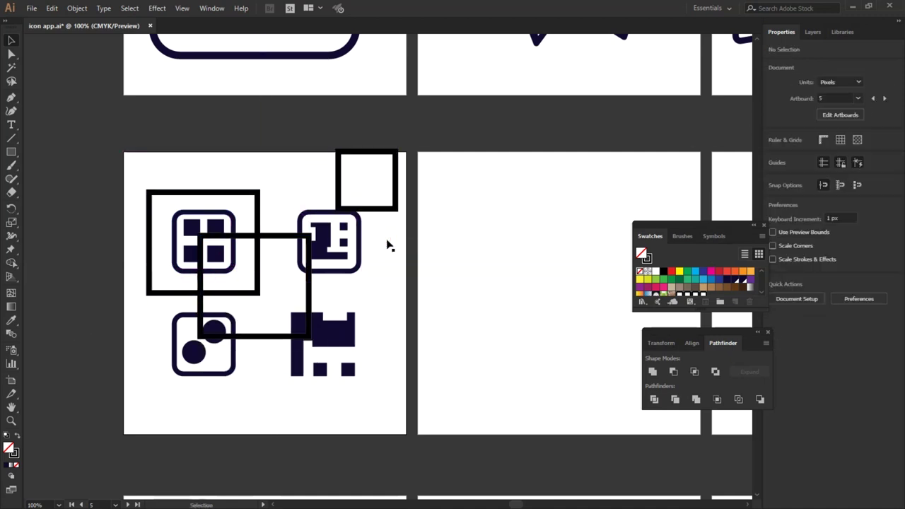
click(249, 239)
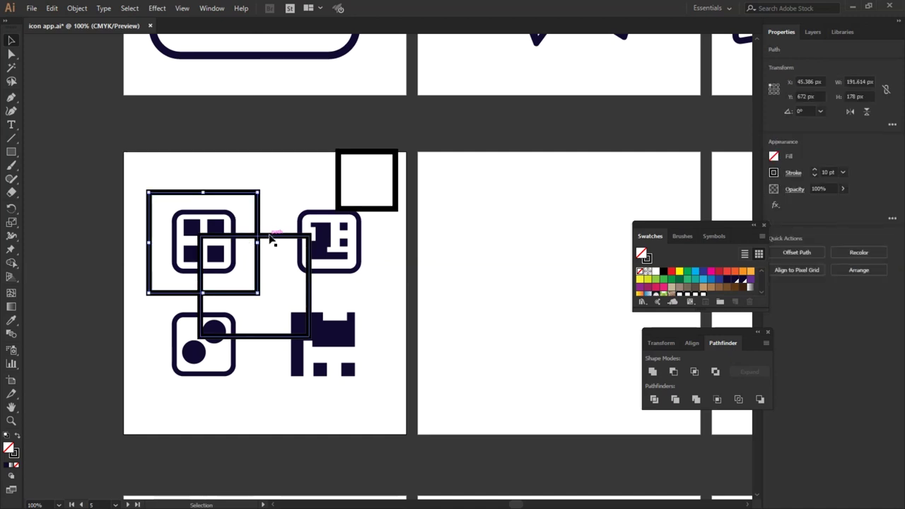
click(339, 193)
click(11, 54)
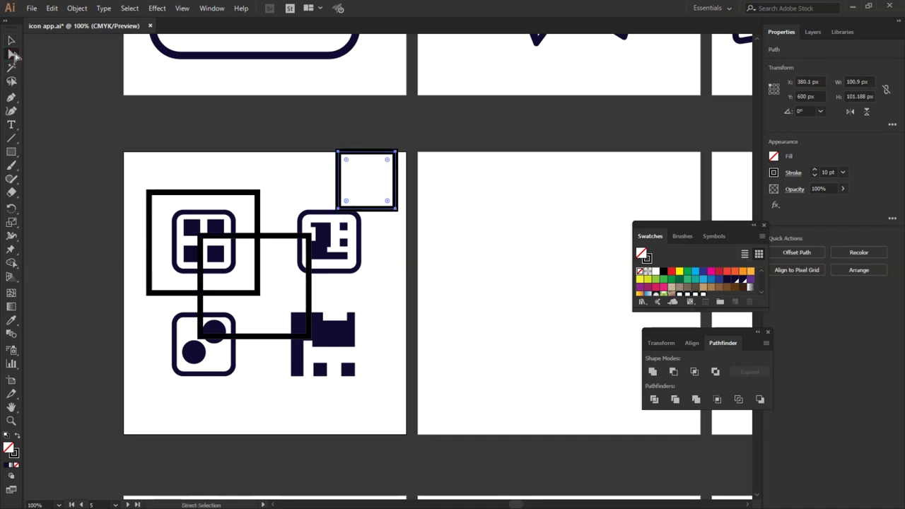
click(339, 209)
key(Delete)
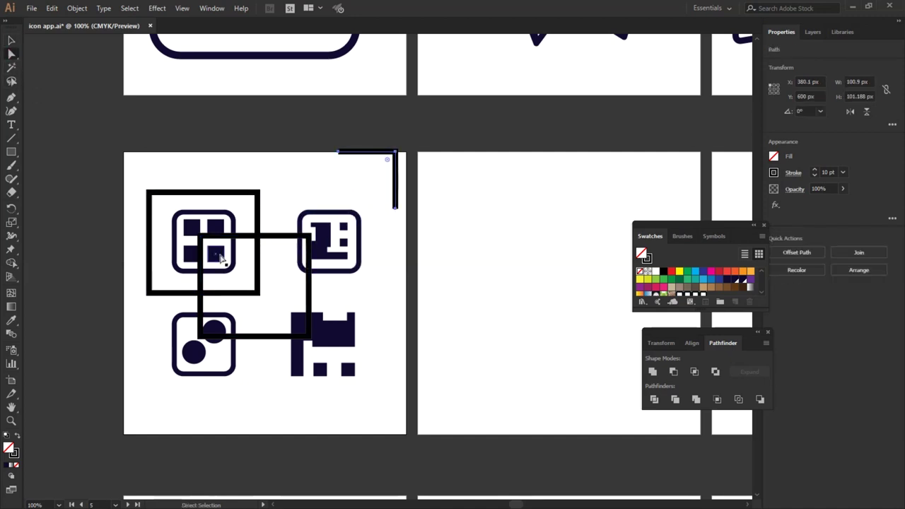
Delete the grid outline's bottom-right corner and connector segments, leaving an open bracket.
click(201, 236)
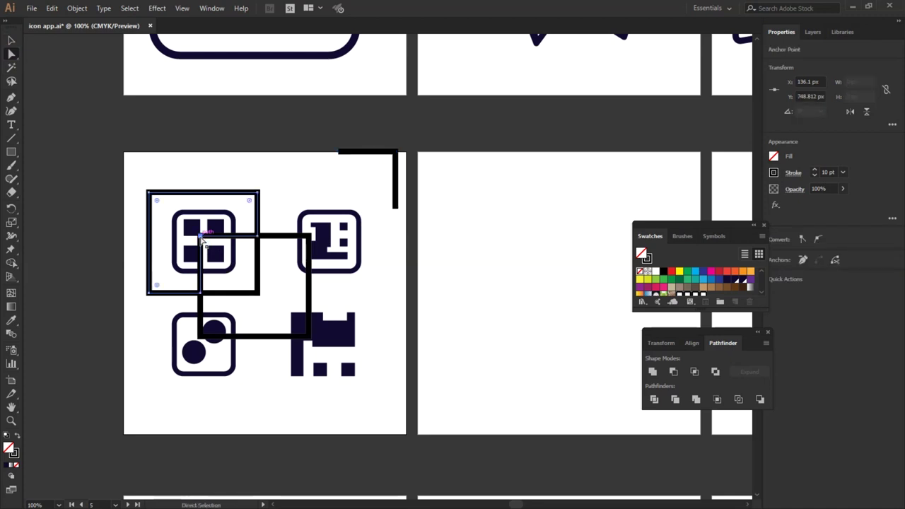
key(ctrl+shift+bracketright)
click(259, 293)
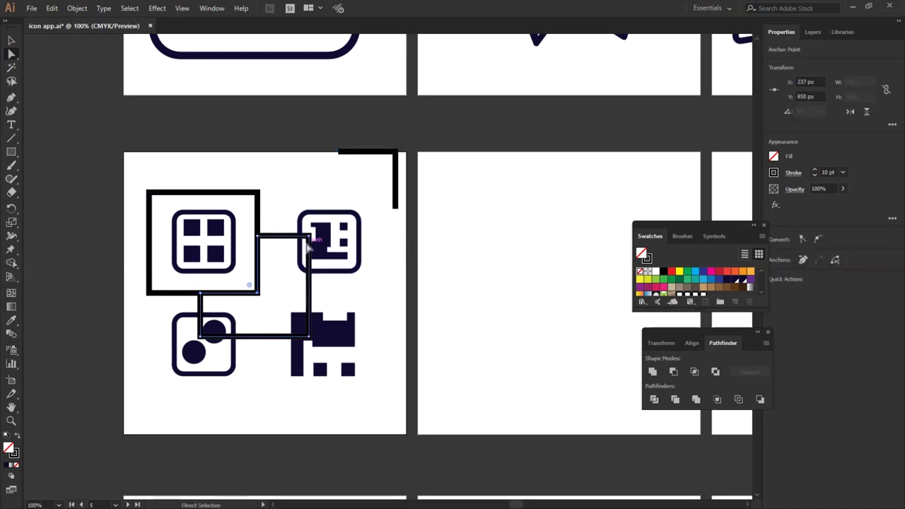
click(309, 335)
key(Delete)
drag(204, 331, 202, 332)
click(289, 172)
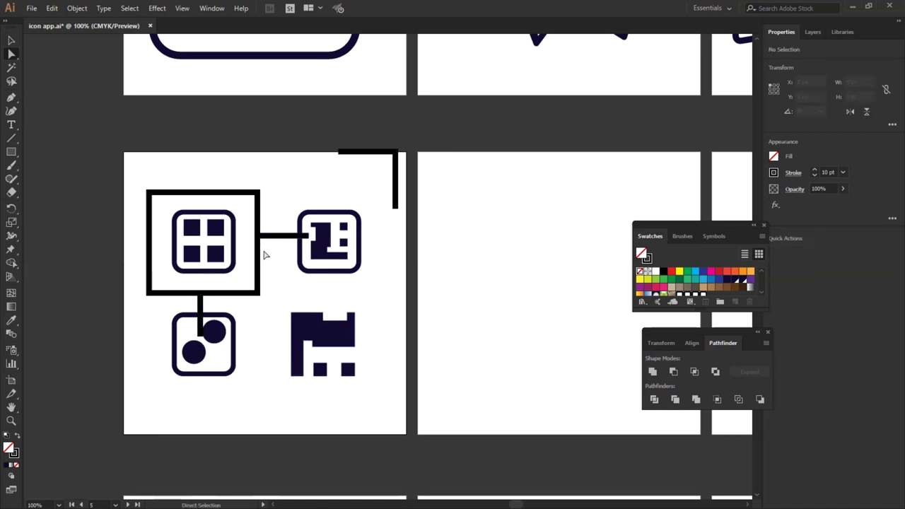
click(272, 238)
key(Delete)
drag(203, 310, 202, 304)
key(Delete)
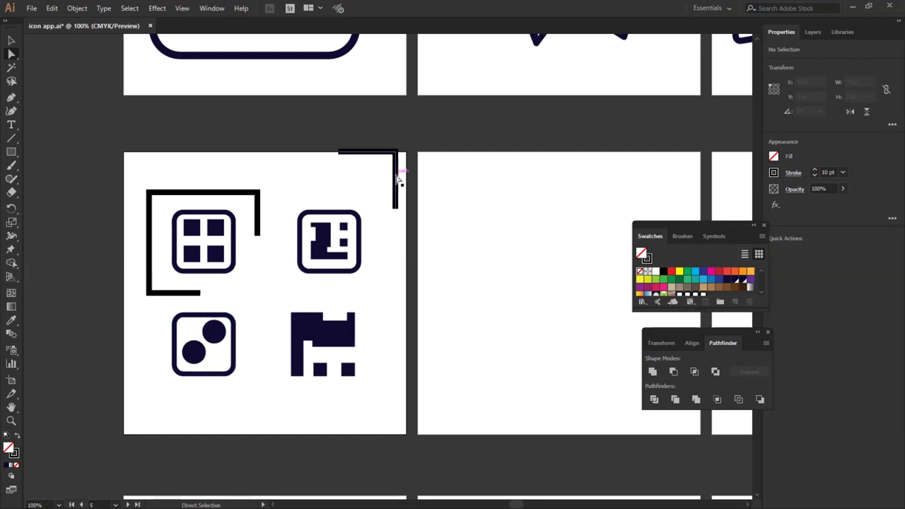
Move the top-right bracket down toward the right icon and delete the left bracket.
click(395, 180)
click(15, 41)
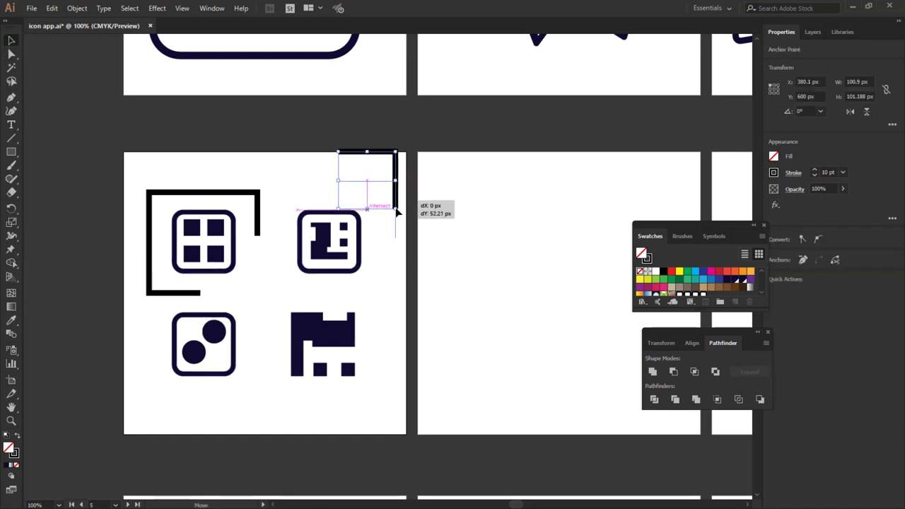
mouse_move(398, 176)
mouse_down()
mouse_move(397, 213)
mouse_move(383, 211)
mouse_up()
right_click(383, 211)
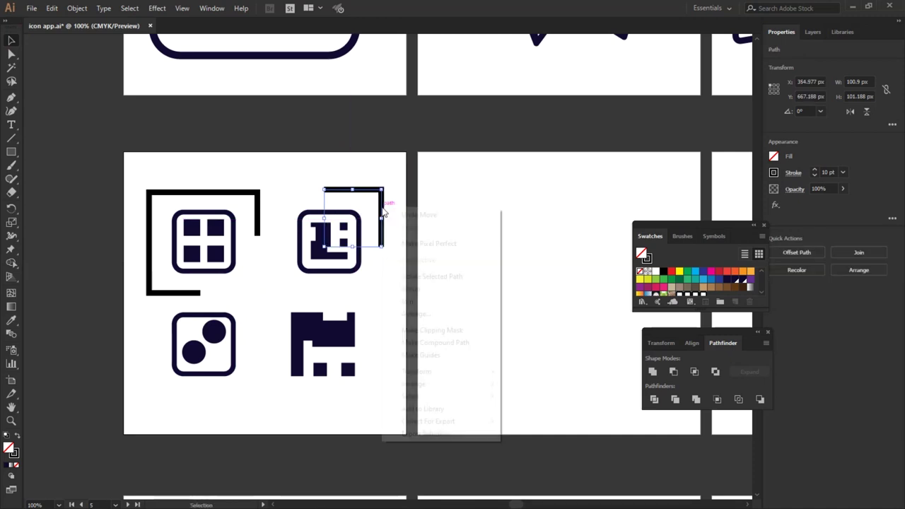
click(256, 195)
click(366, 300)
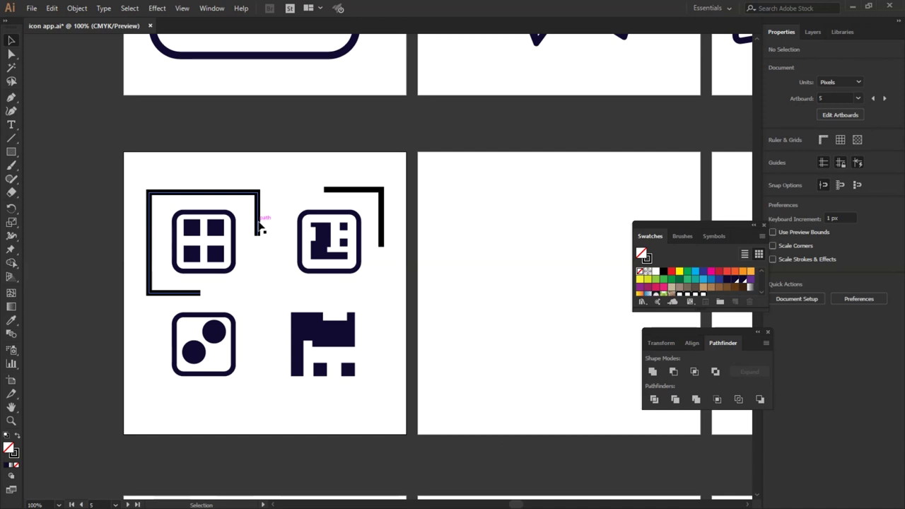
click(257, 223)
key(Delete)
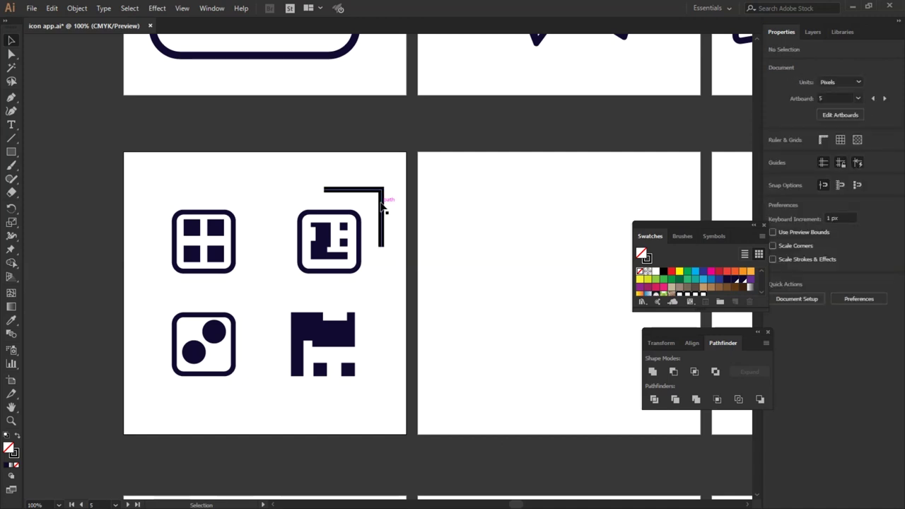
click(381, 208)
Round the bracket's corner and thicken its stroke to 13 pt.
click(11, 54)
drag(377, 197, 371, 205)
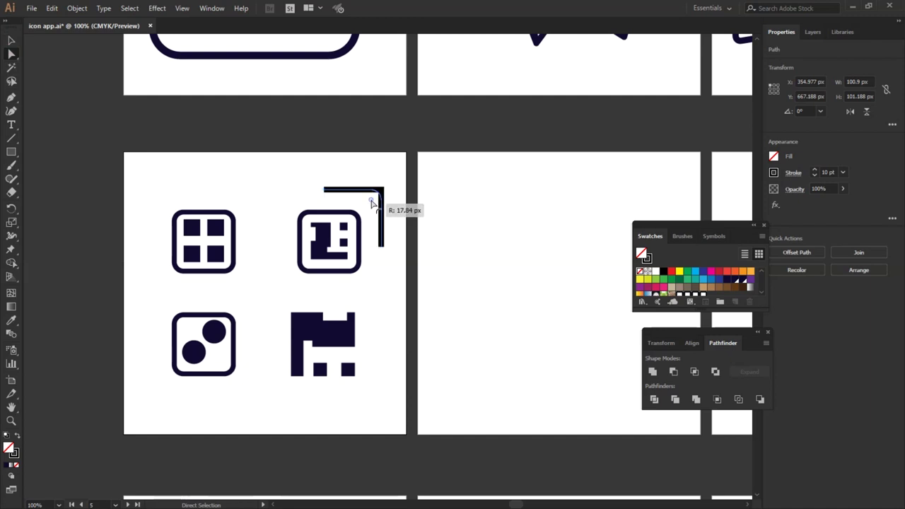
triple_click(815, 173)
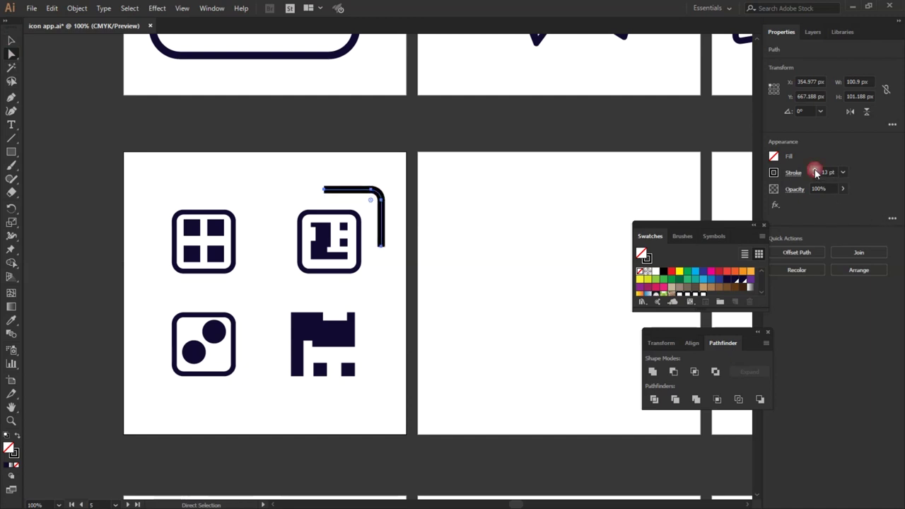
click(378, 207)
click(9, 41)
click(383, 228)
Try different stroke weights on the bracket, settling on 12 pt.
scroll(382, 197, up, 3)
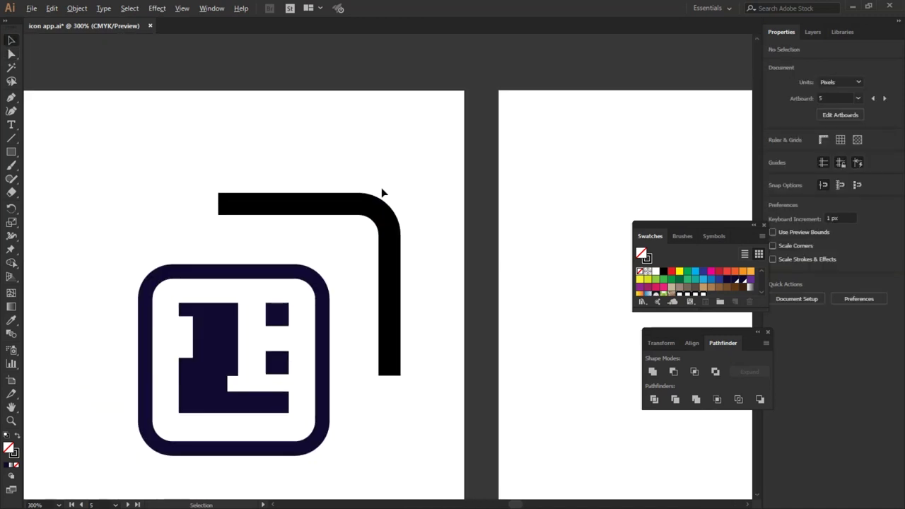
click(307, 205)
click(10, 55)
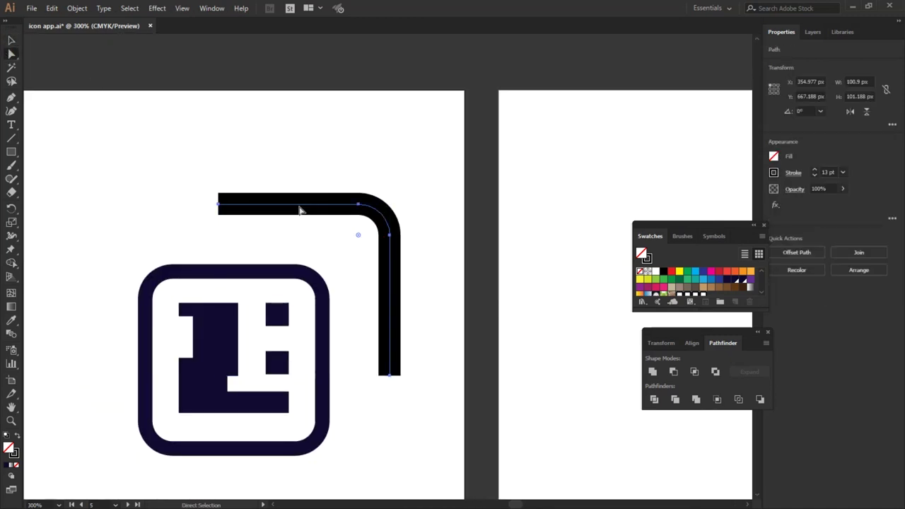
click(814, 175)
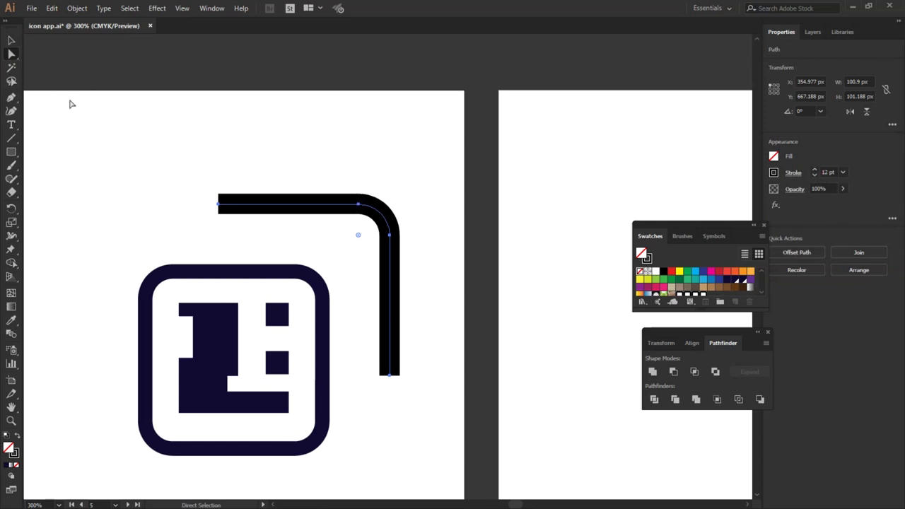
click(358, 205)
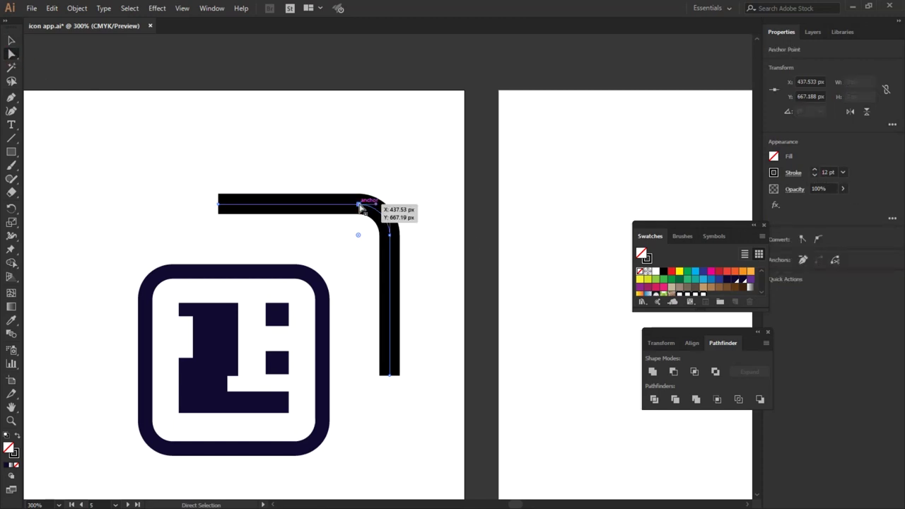
drag(400, 276, 364, 203)
click(814, 170)
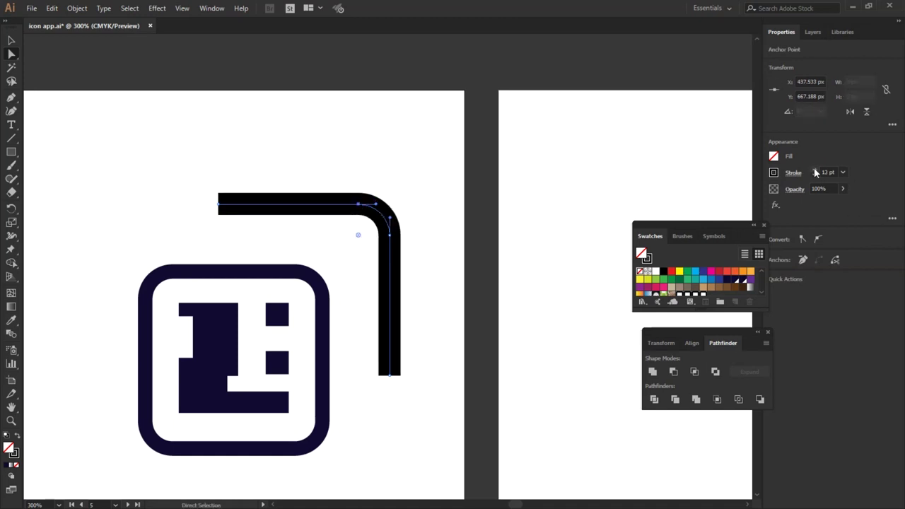
click(814, 176)
click(414, 168)
scroll(417, 173, down, 3)
click(403, 194)
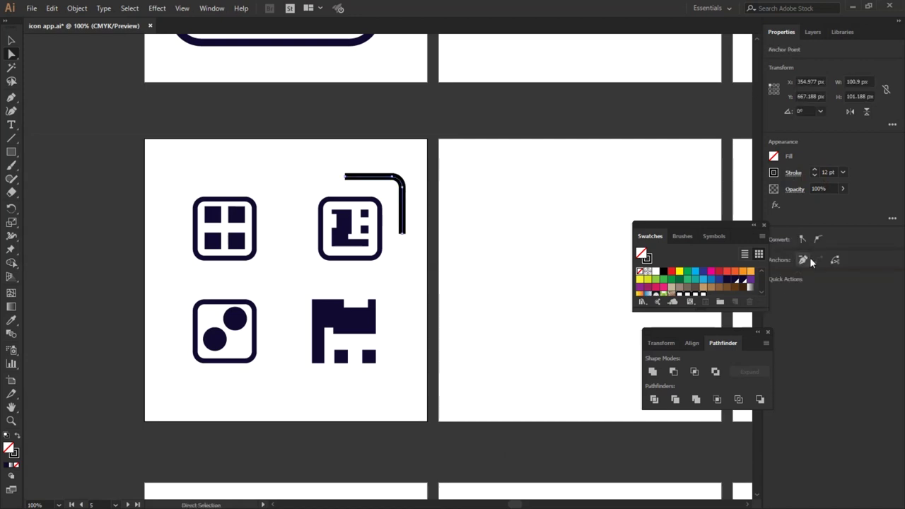
Set the bracket's stroke cap to Round.
click(11, 42)
click(792, 173)
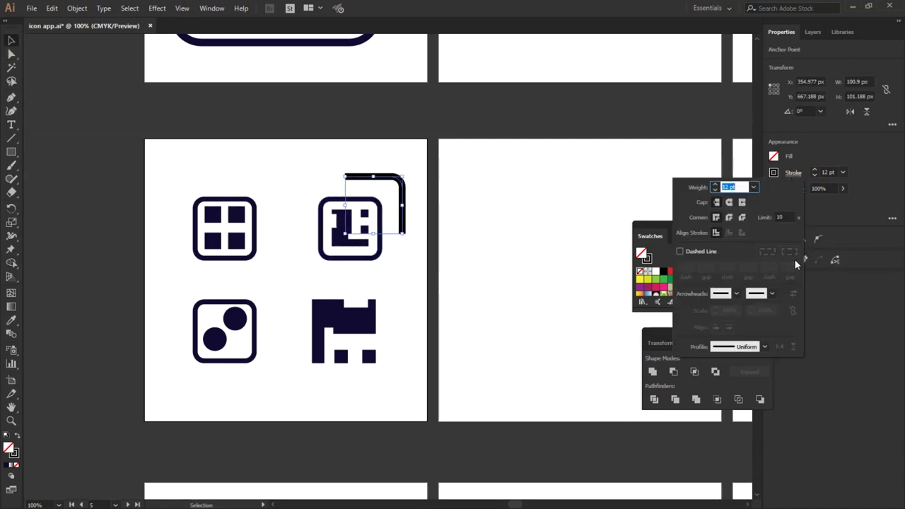
click(729, 203)
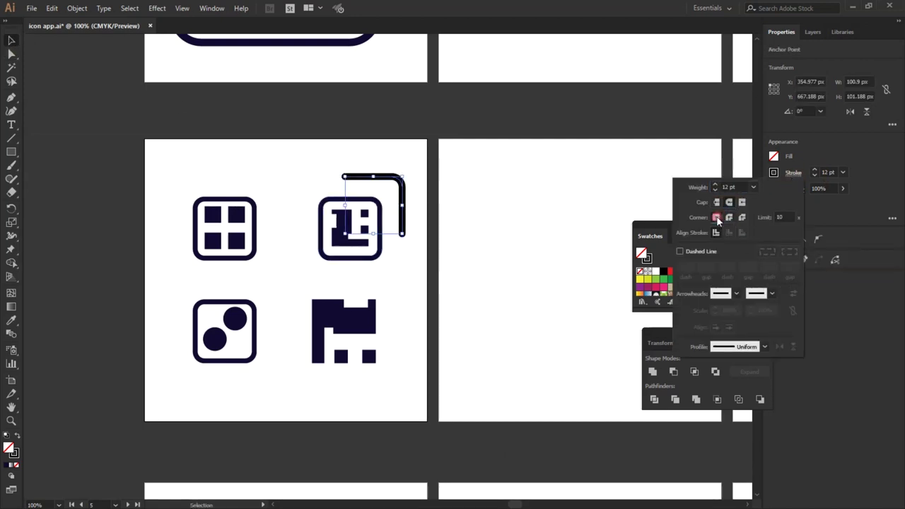
click(393, 253)
click(409, 192)
Make a 90° rotated copy of the bracket and place it at the grid icon's top-left.
right_click(402, 182)
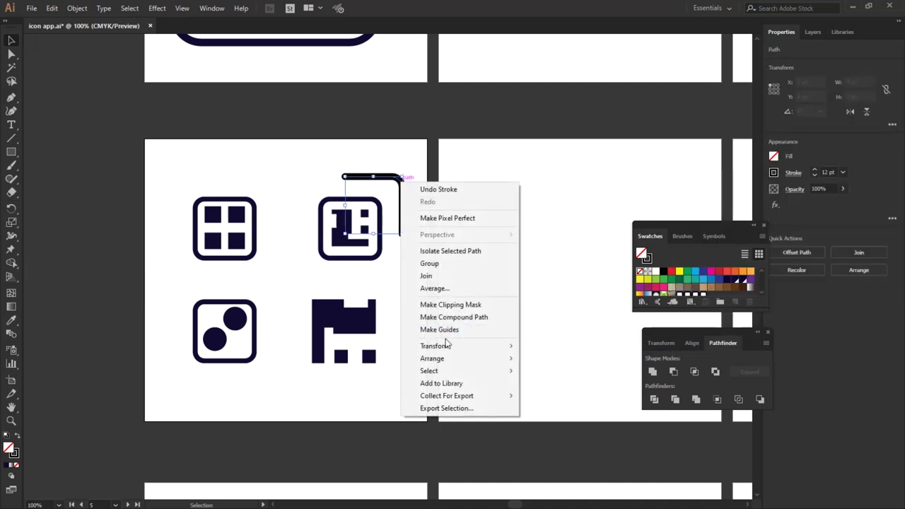
click(547, 374)
click(235, 342)
drag(348, 196, 174, 195)
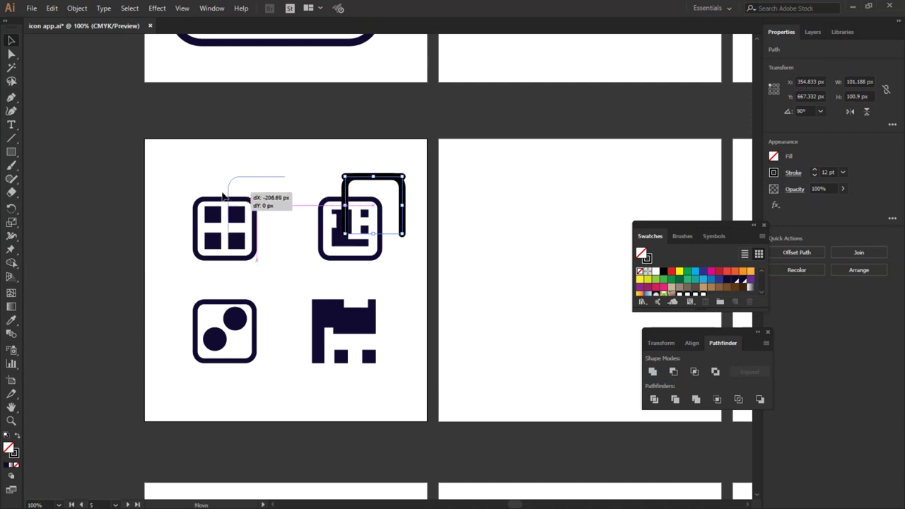
Reflect a copy of both top brackets across the horizontal axis and move it below the bottom icons.
shift+click(375, 176)
right_click(375, 177)
click(539, 358)
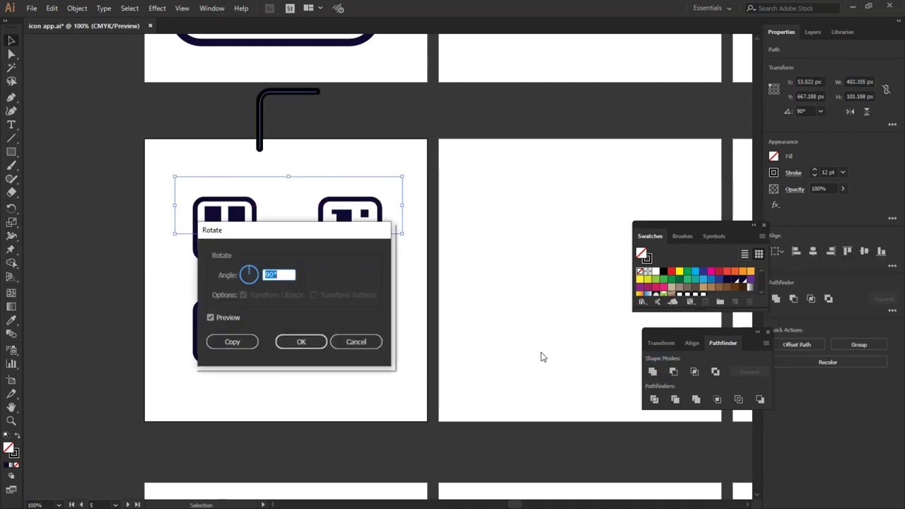
click(361, 342)
right_click(394, 181)
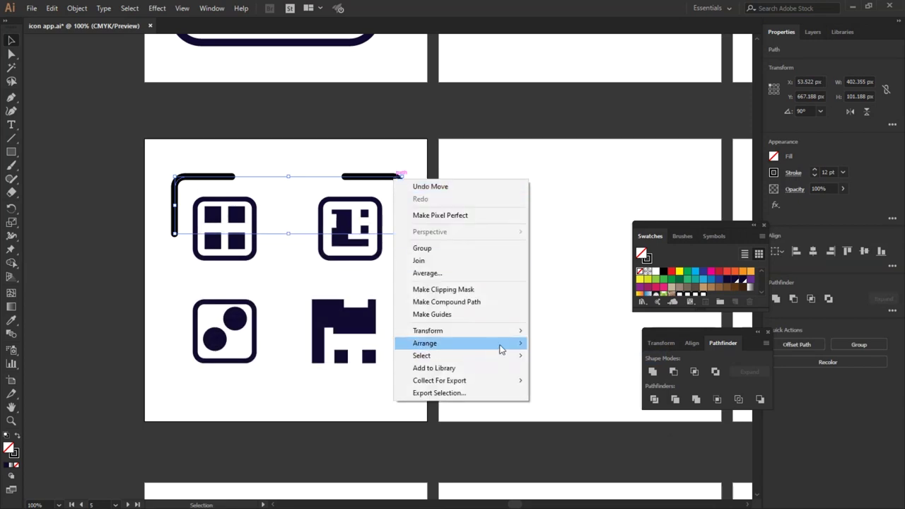
click(572, 372)
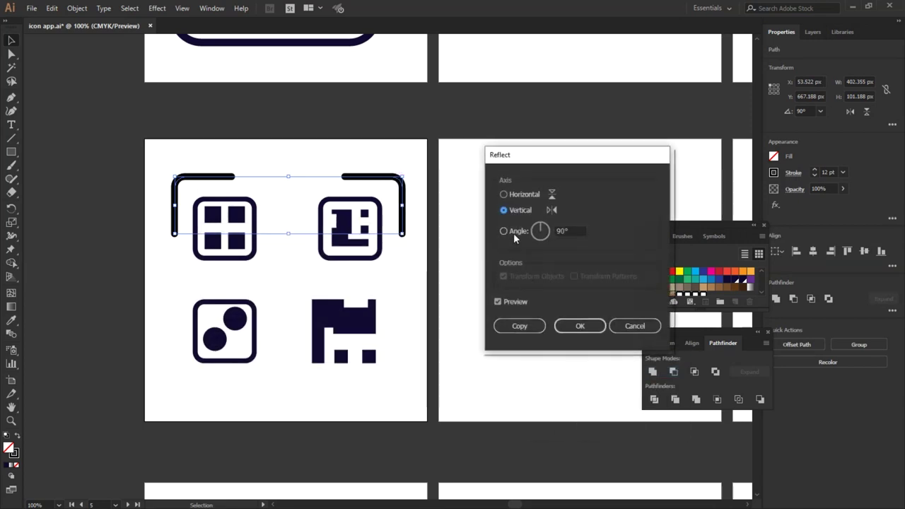
click(514, 194)
click(519, 326)
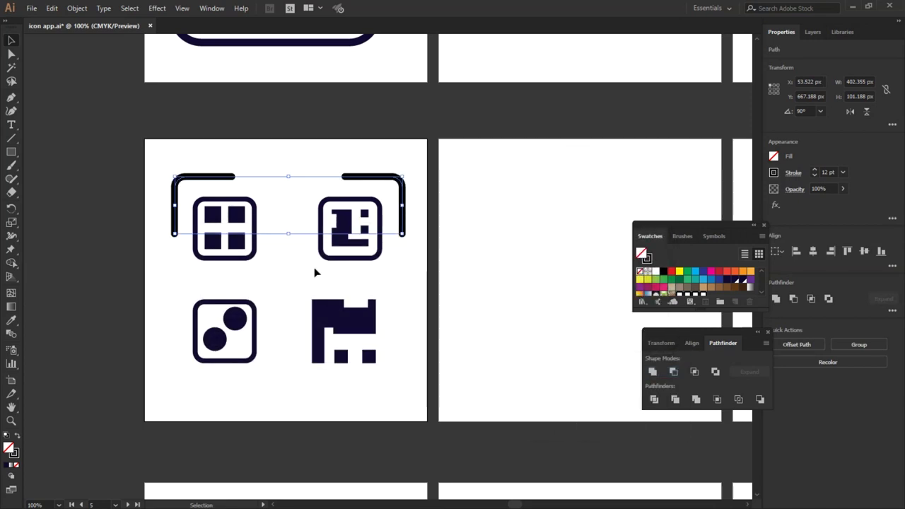
drag(391, 241, 389, 380)
Select all four corner brackets together.
click(333, 435)
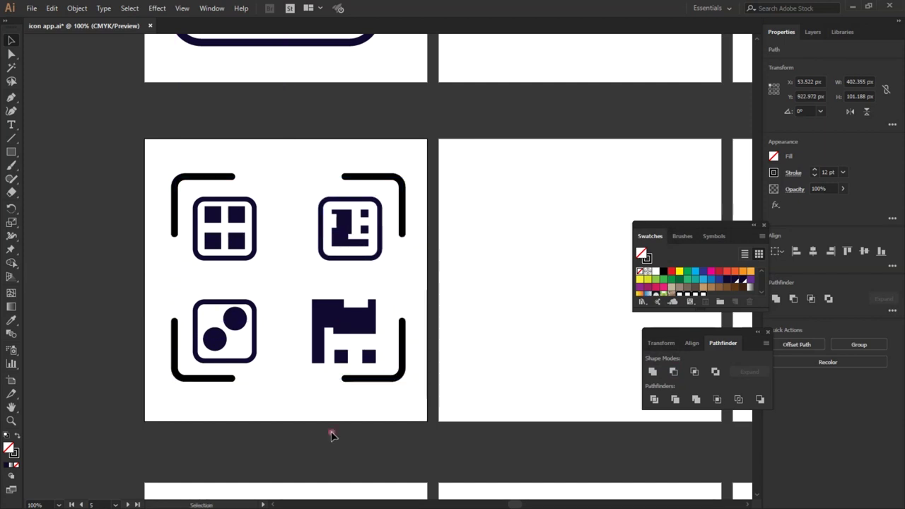
click(177, 197)
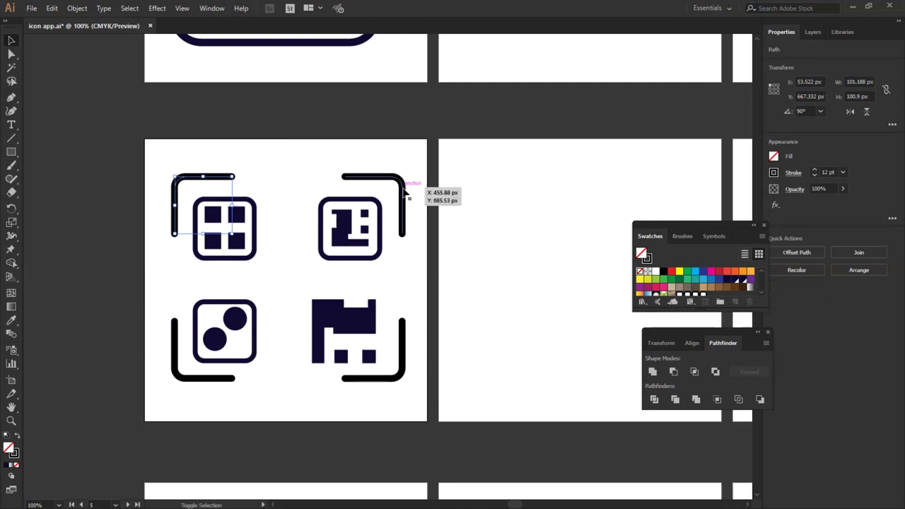
shift+click(402, 188)
shift+click(391, 380)
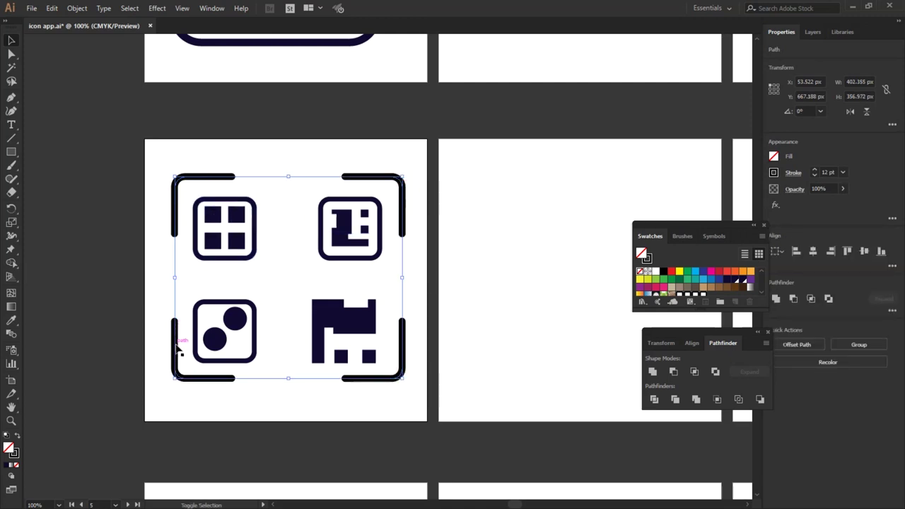
click(77, 7)
mouse_move(89, 265)
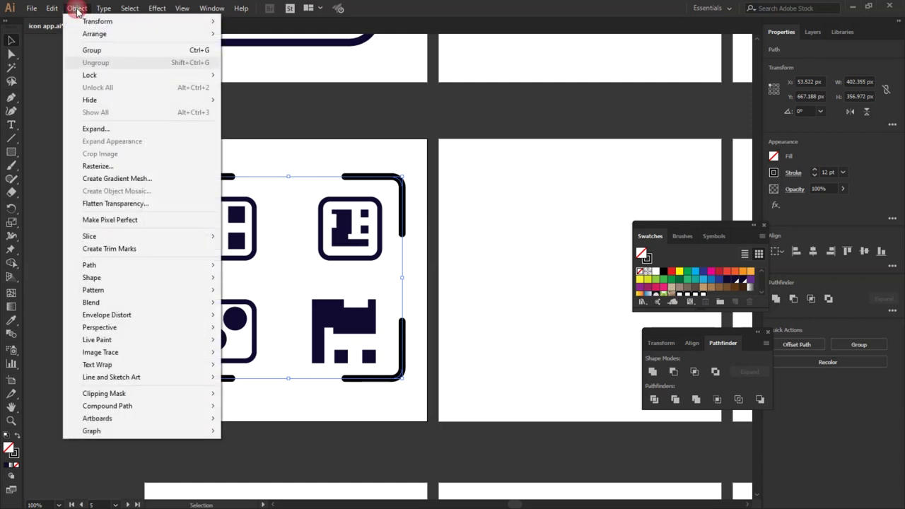
Outline the bracket strokes and fill them with the saved navy library colour.
click(288, 294)
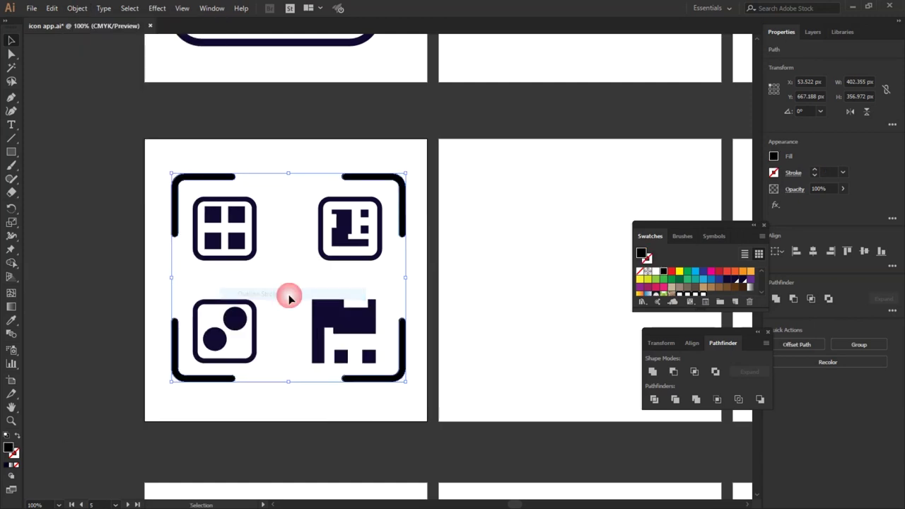
click(841, 32)
click(791, 118)
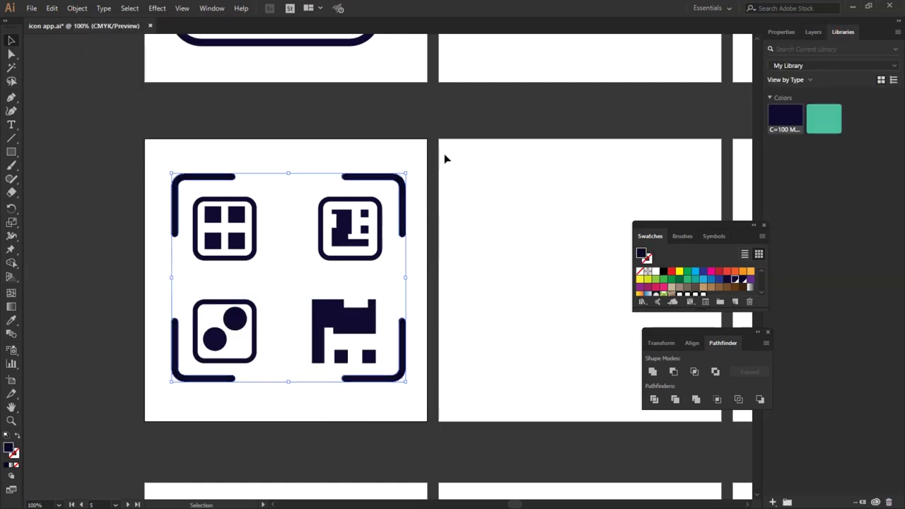
click(113, 155)
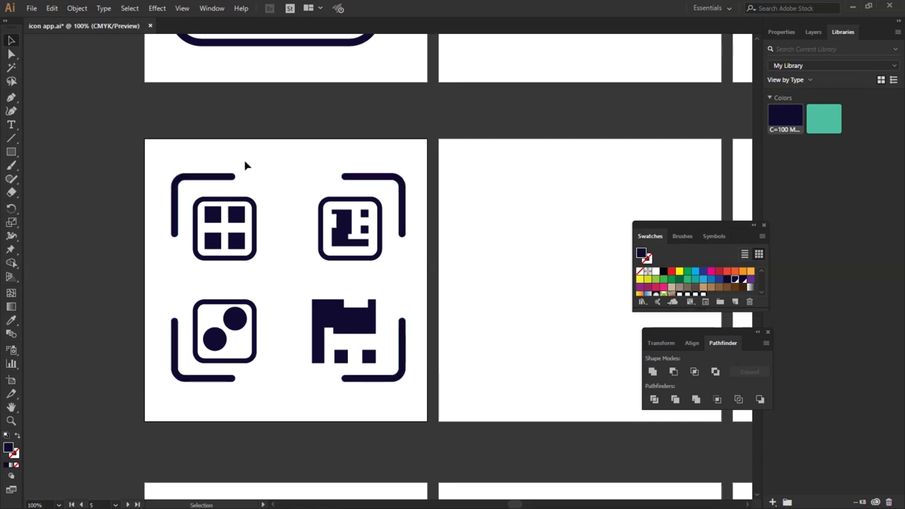
In isolation mode, merge the lower-left icon's two dots into one centred square.
double_click(212, 336)
drag(222, 338, 243, 319)
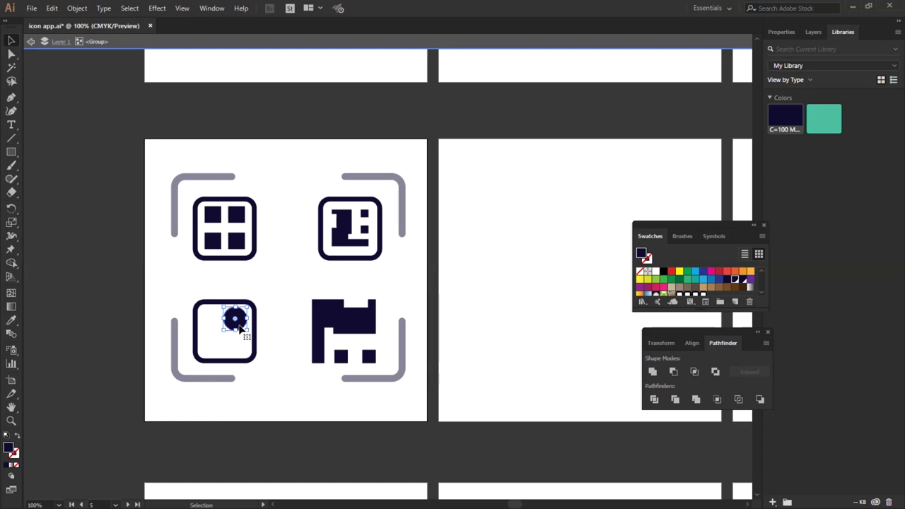
scroll(238, 324, up, 4)
drag(255, 316, 316, 270)
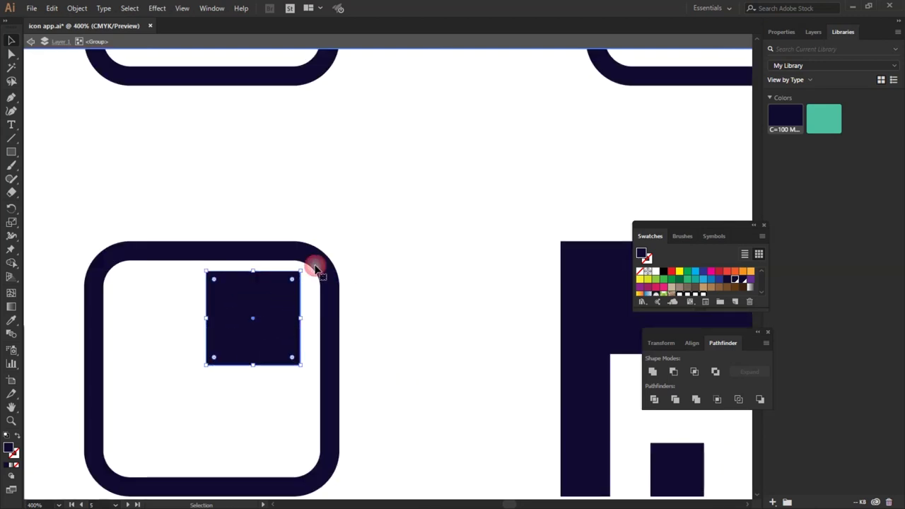
mouse_move(263, 309)
mouse_down()
mouse_move(216, 349)
mouse_move(227, 355)
mouse_up()
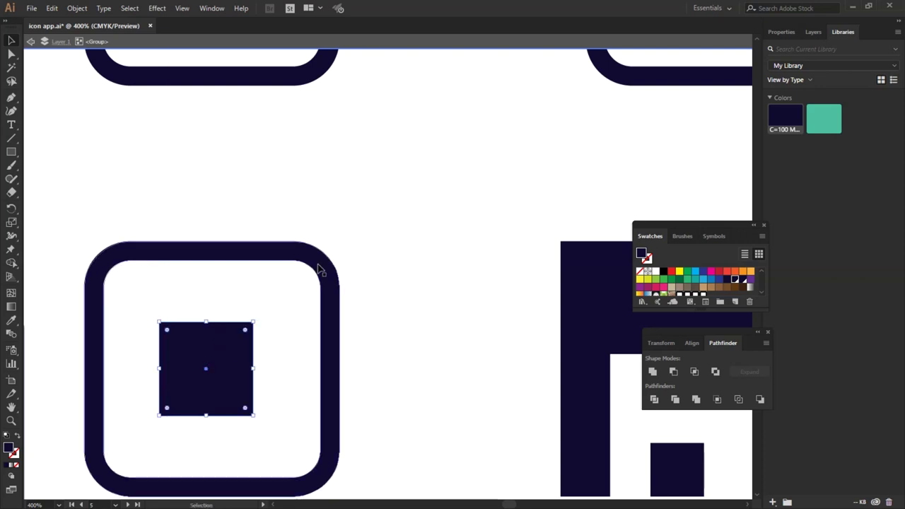
scroll(297, 181, down, 4)
scroll(188, 253, down, 1)
click(188, 253)
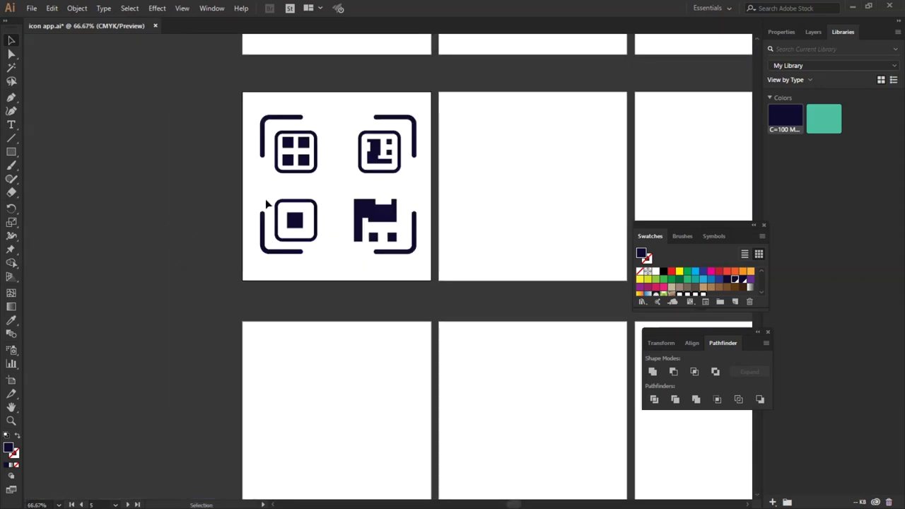
Scale the whole icon set down toward its centre and zoom out to all artboards.
drag(263, 122, 417, 261)
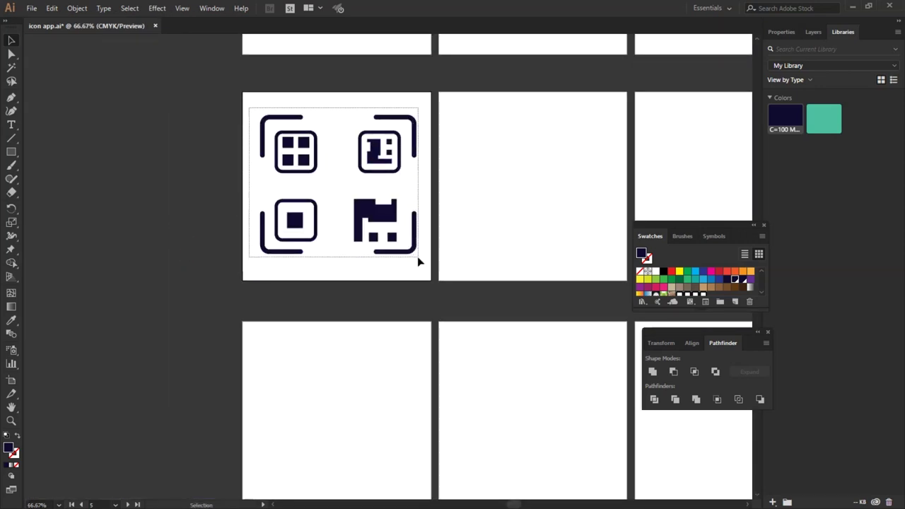
key(v)
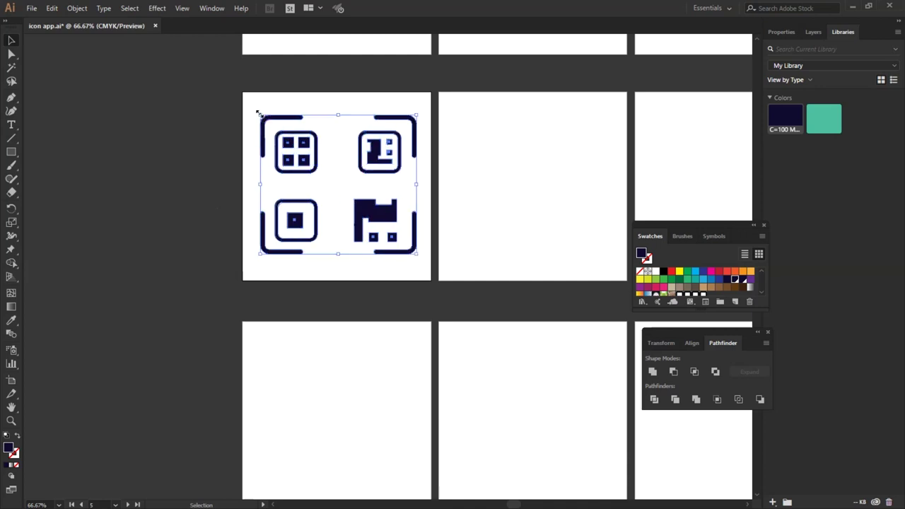
drag(258, 113, 267, 123)
click(146, 210)
key(ctrl+minus)
key(ctrl+minus)
key(ctrl+minus)
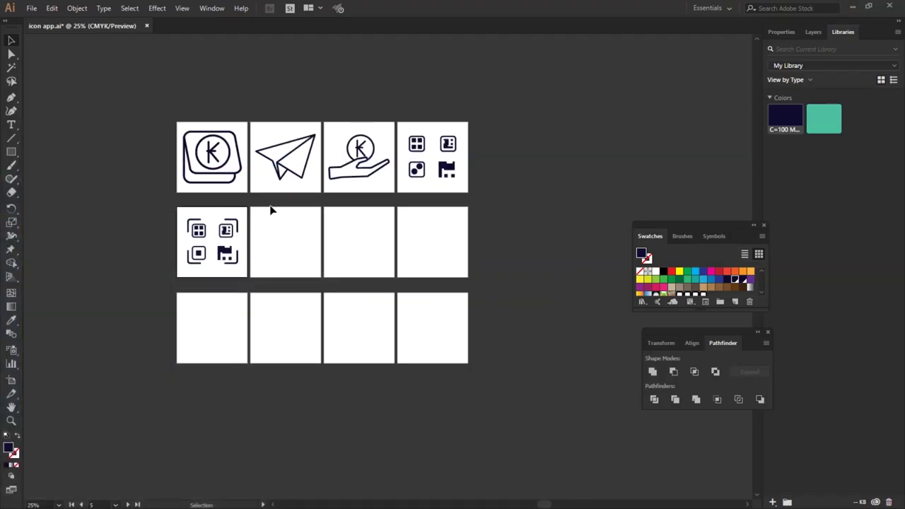
Copy the K coin icon onto the second-row second artboard.
scroll(265, 213, up, 2)
click(203, 136)
drag(203, 134, 349, 302)
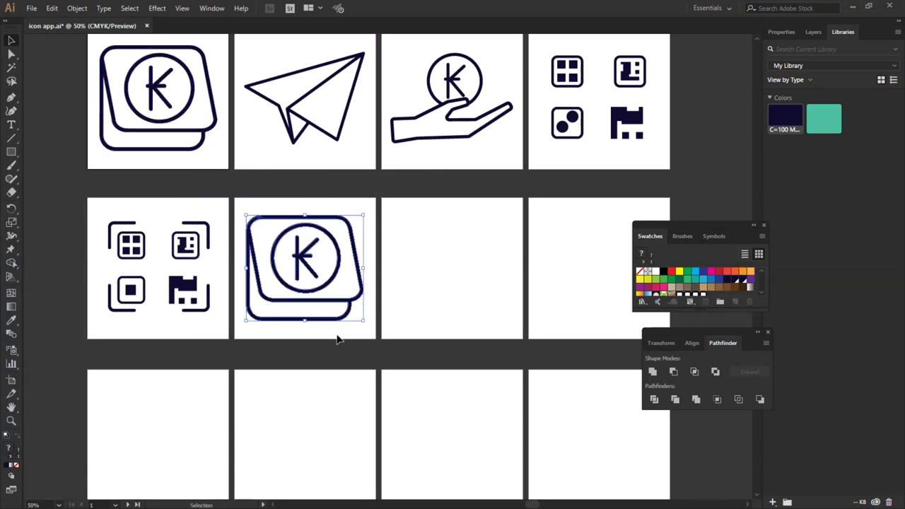
Ungroup the copy and delete its circle and K letter, leaving the stacked card outline.
double_click(297, 259)
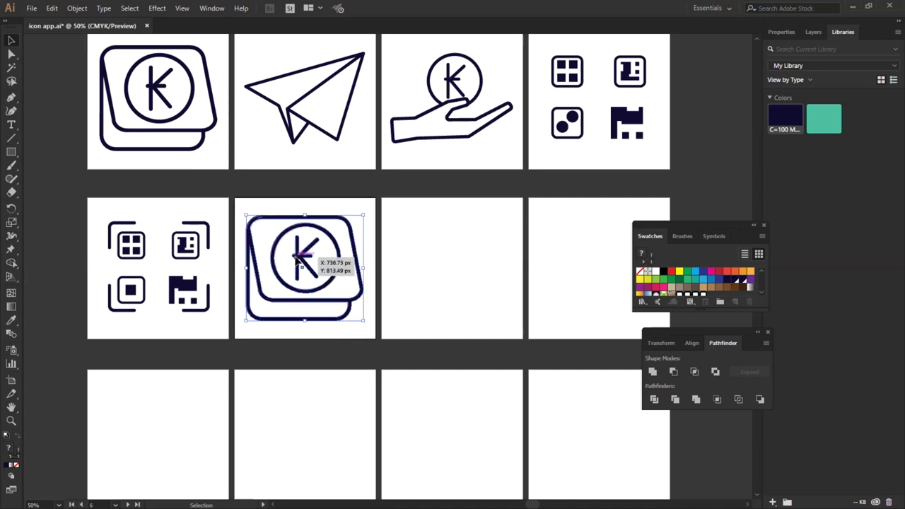
double_click(414, 262)
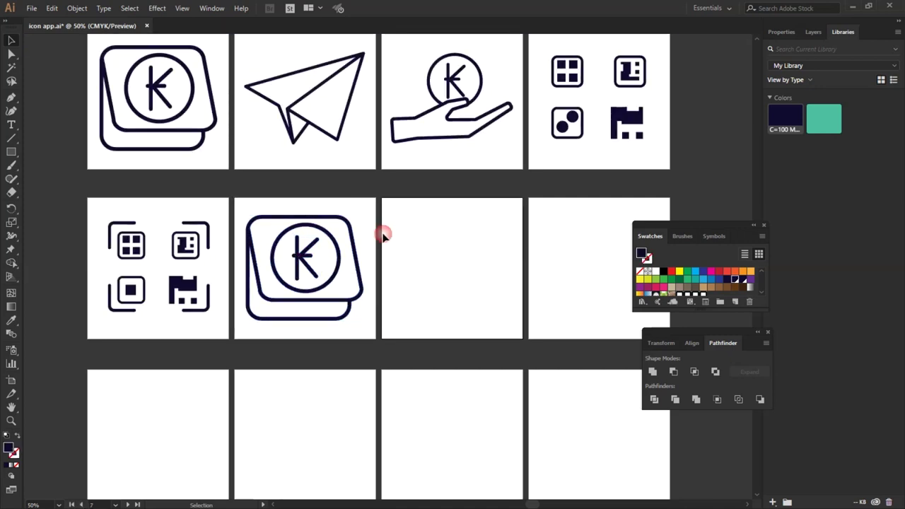
right_click(338, 256)
click(371, 345)
click(339, 258)
key(Delete)
click(303, 263)
key(Delete)
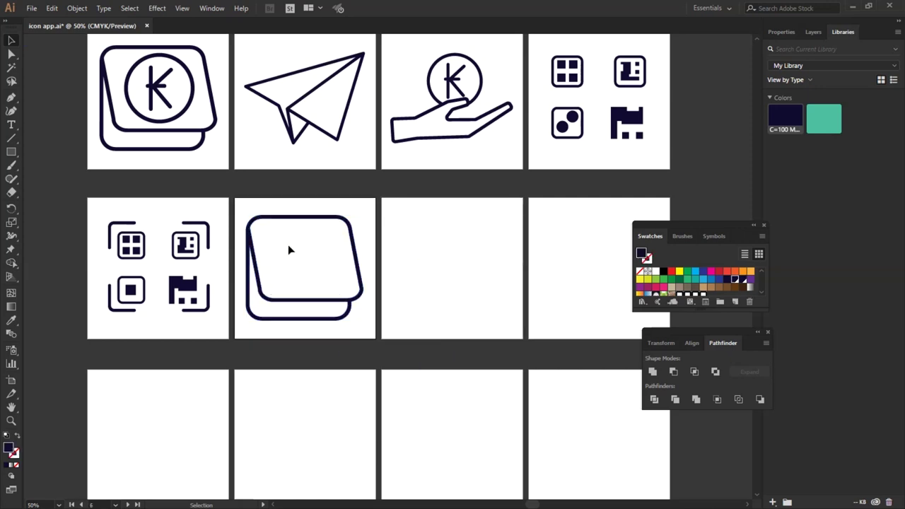
scroll(294, 253, up, 3)
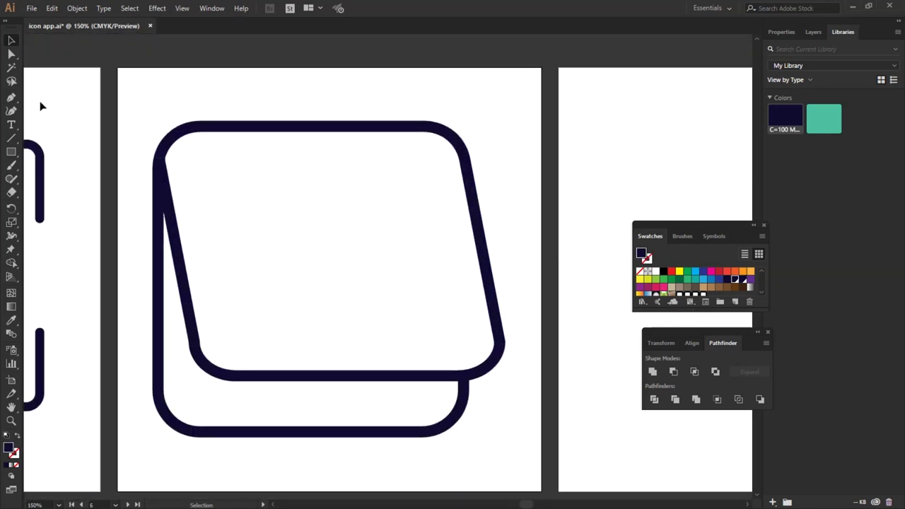
Draw five horizontal lines of varying length across the tilted note card.
click(10, 138)
drag(210, 182, 381, 181)
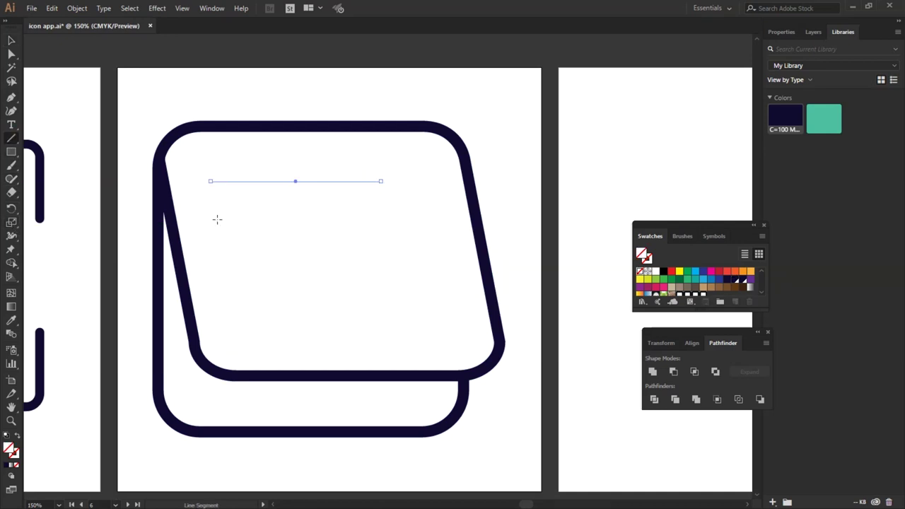
drag(217, 219, 331, 219)
drag(227, 251, 423, 247)
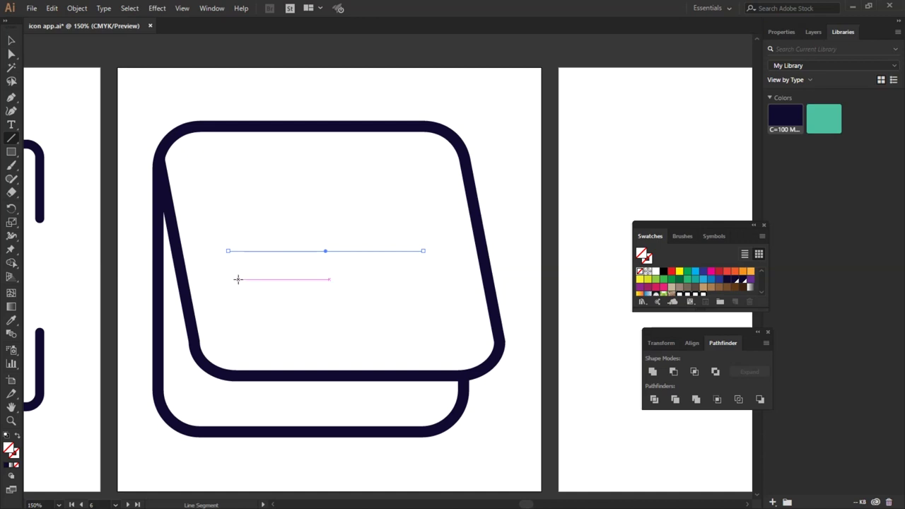
drag(239, 280, 443, 279)
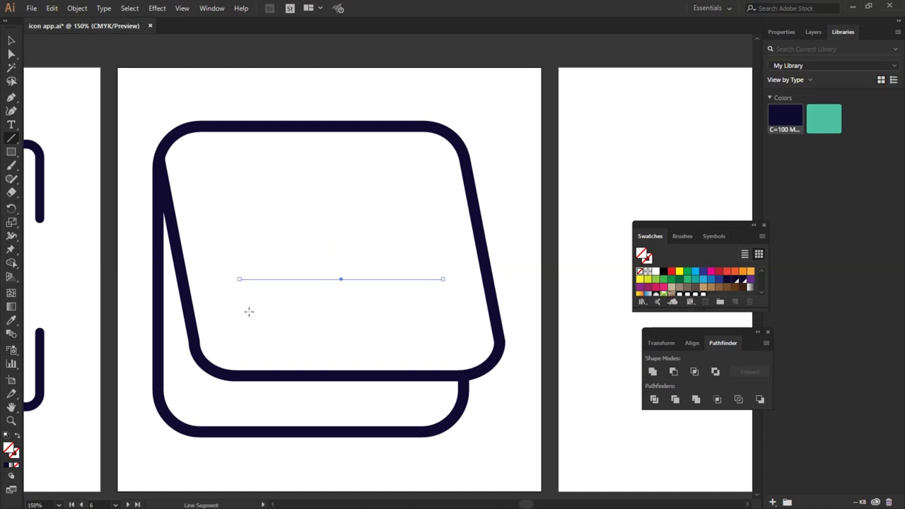
drag(248, 307, 341, 306)
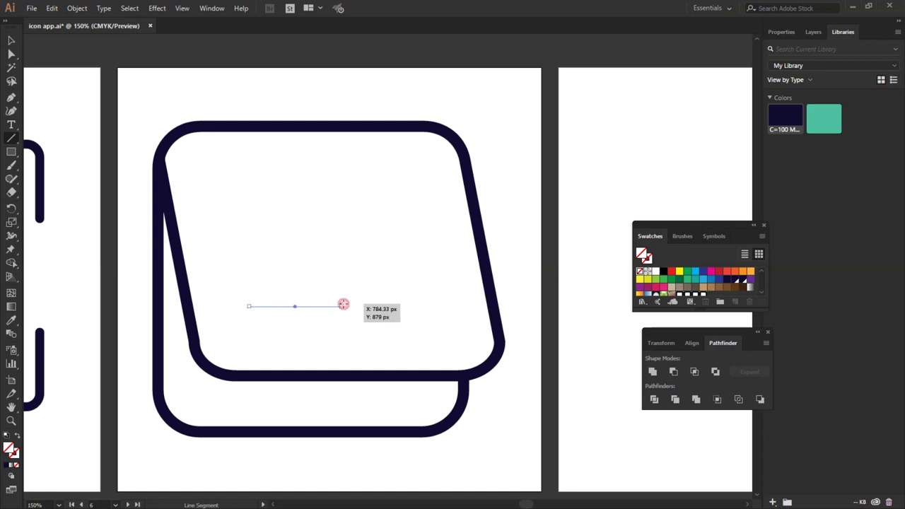
Give the five lines a black 12 pt stroke with round caps.
click(11, 41)
drag(245, 215, 309, 327)
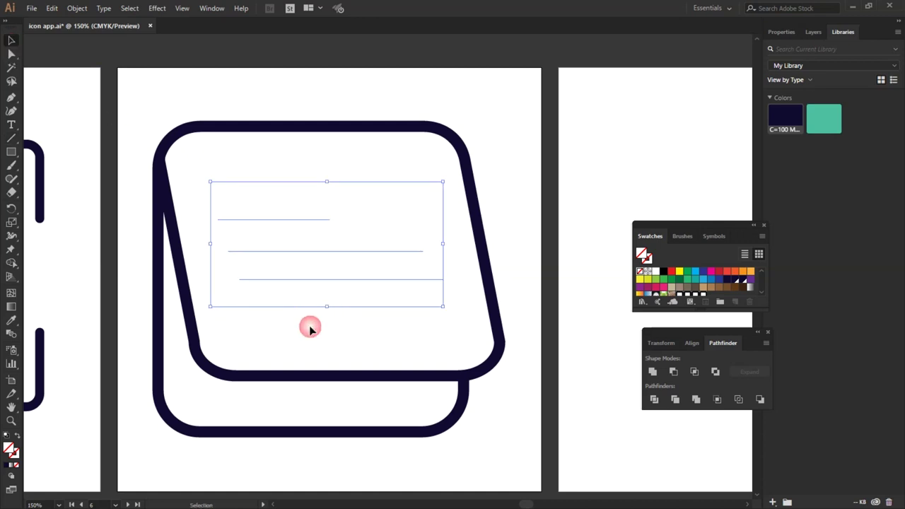
click(789, 35)
click(816, 173)
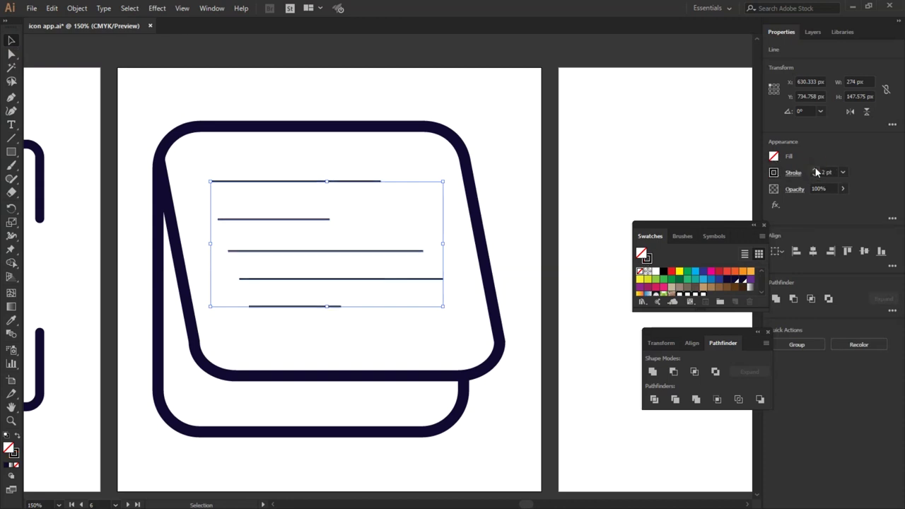
click(814, 171)
click(814, 171)
click(814, 171)
click(813, 171)
click(814, 171)
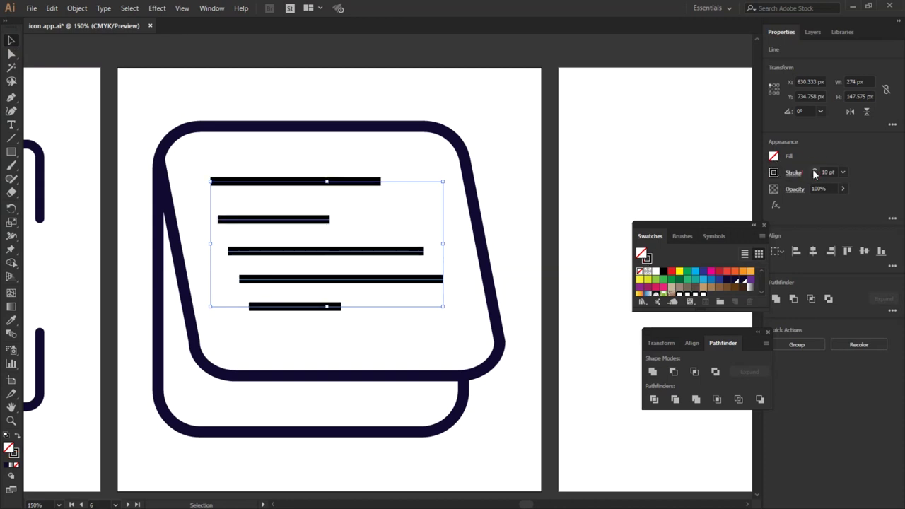
click(813, 168)
click(813, 169)
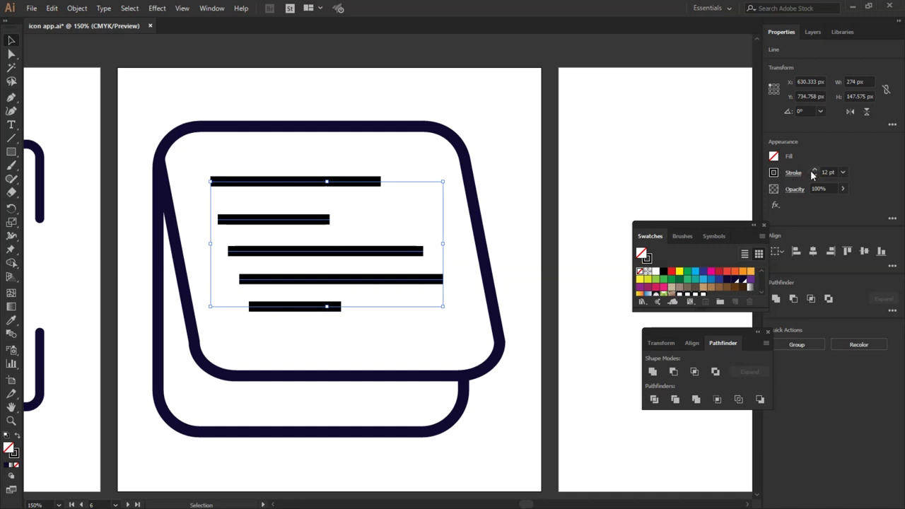
click(794, 172)
click(729, 202)
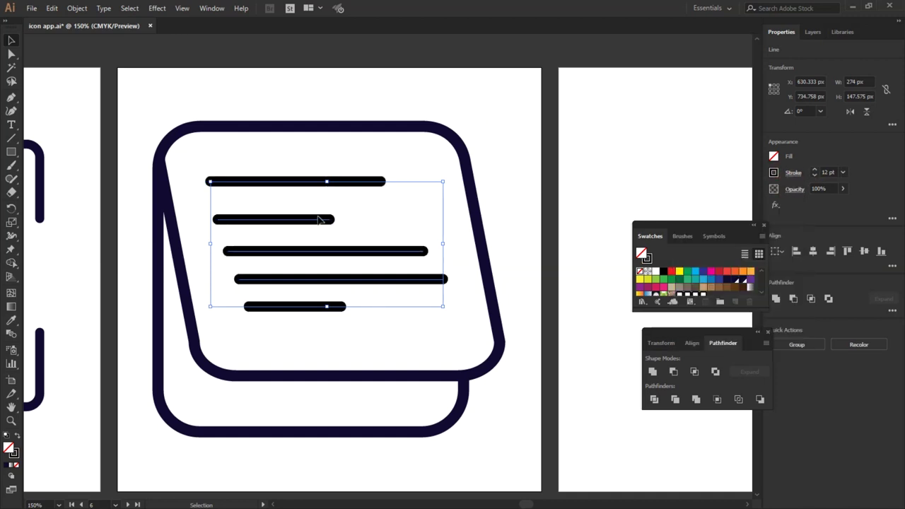
click(374, 112)
Nudge the second and third lines into place and select the note's rounded outline.
drag(236, 222, 228, 213)
click(267, 252)
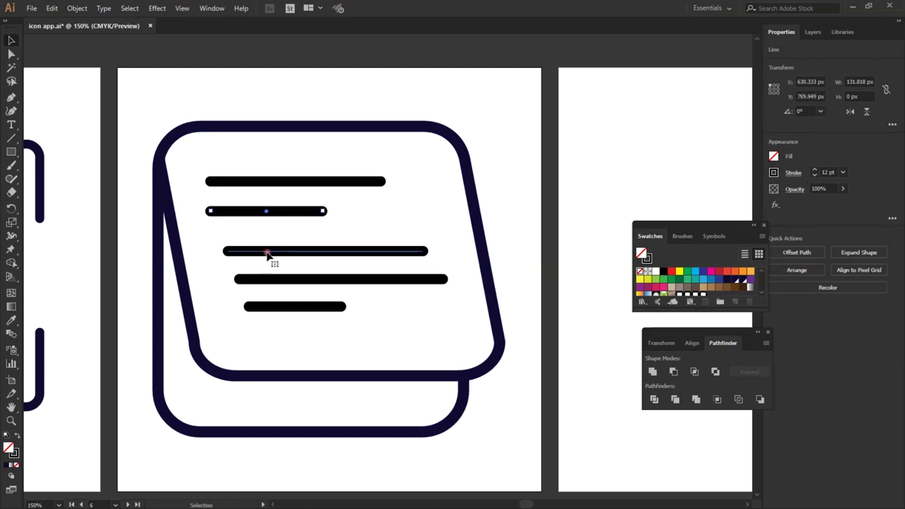
drag(261, 257, 263, 256)
click(186, 283)
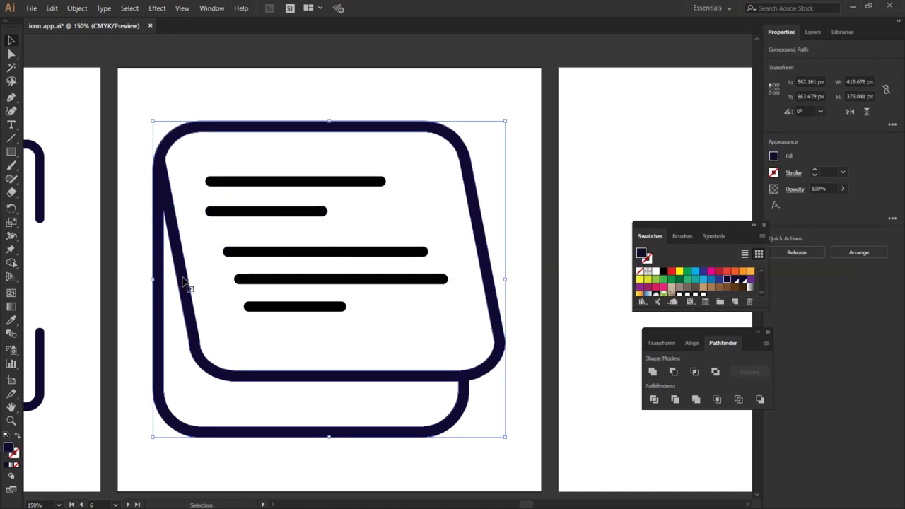
Delete the note's rounded outline, left-align the five lines and lower the bottom three.
key(Delete)
drag(188, 149, 320, 322)
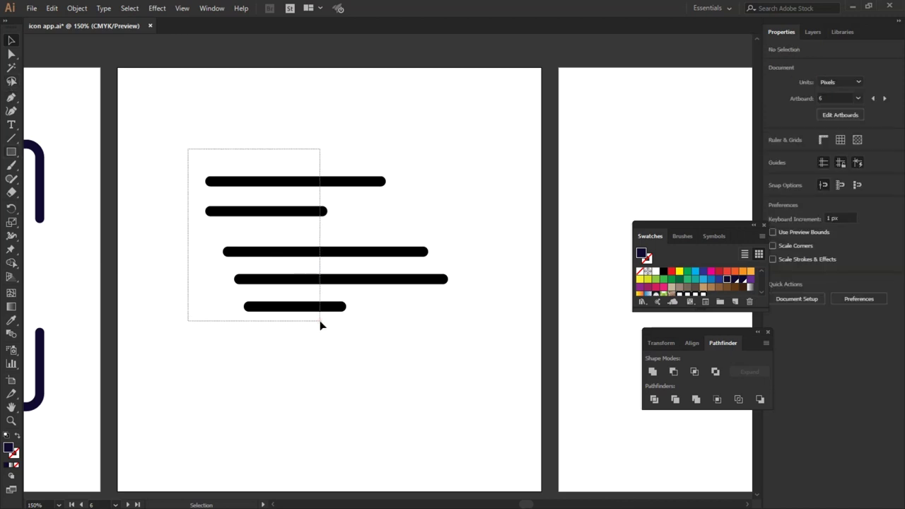
click(796, 251)
click(317, 357)
drag(307, 333, 270, 250)
click(319, 358)
mouse_move(319, 333)
mouse_down()
mouse_move(248, 257)
mouse_move(249, 285)
mouse_up()
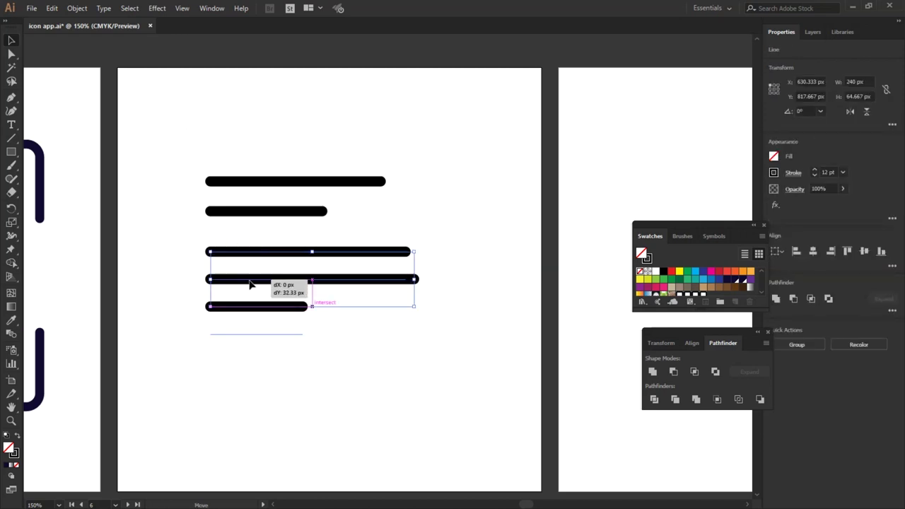
click(347, 359)
Lengthen the top pair and lower trio to 251 px, then shift all five lines left and down.
drag(336, 228, 266, 168)
drag(386, 196, 419, 200)
drag(372, 374, 252, 276)
drag(415, 305, 425, 306)
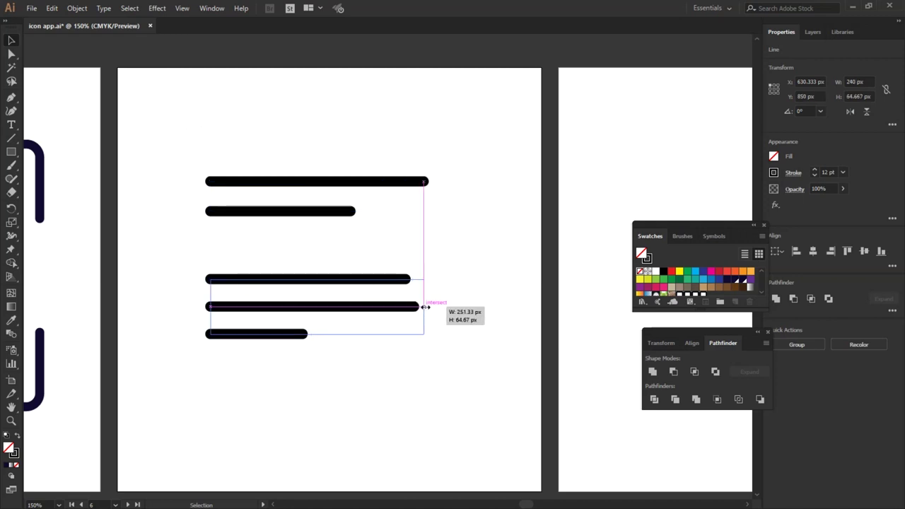
click(394, 357)
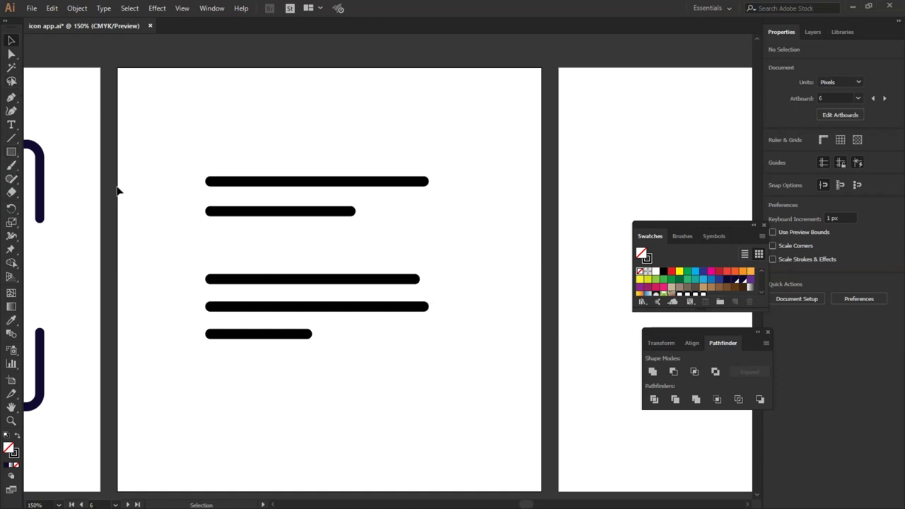
drag(171, 155, 322, 378)
drag(317, 280, 289, 306)
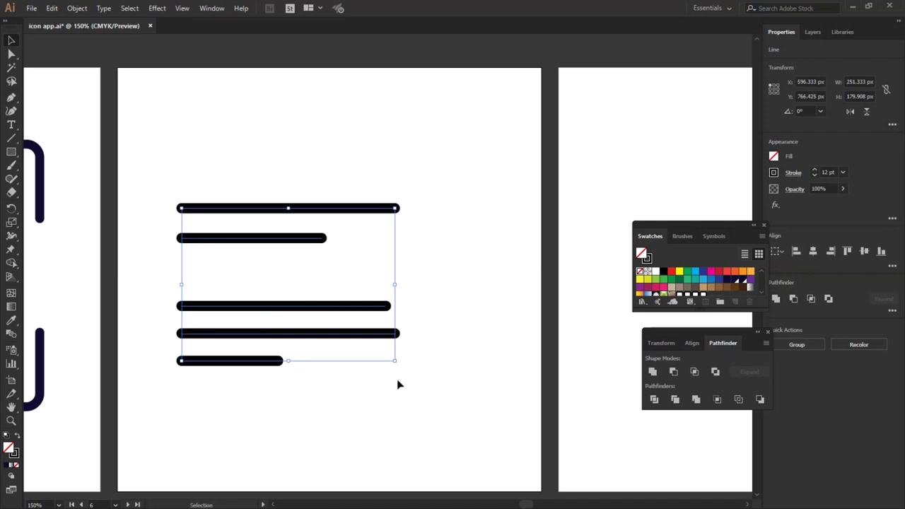
click(394, 377)
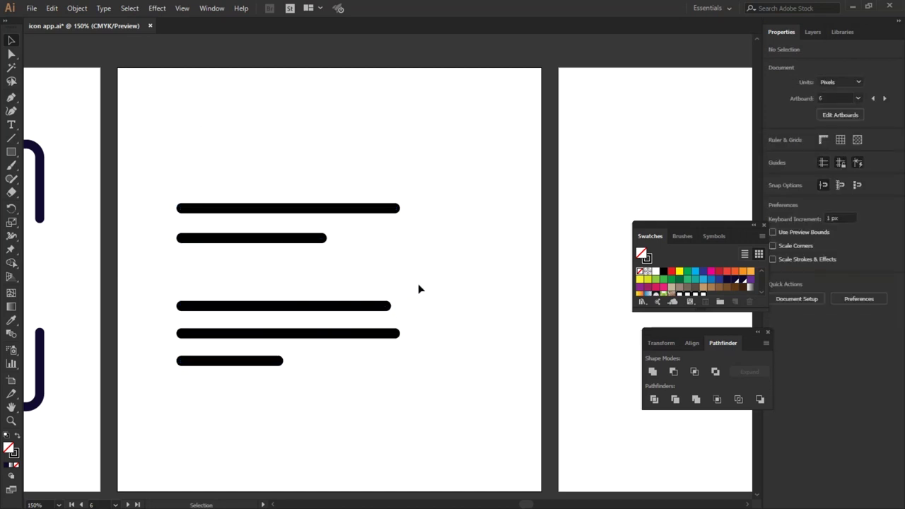
Move the lower three lines further down, keeping the third line in place.
scroll(418, 283, down, 2)
drag(418, 230, 287, 343)
drag(428, 218, 257, 354)
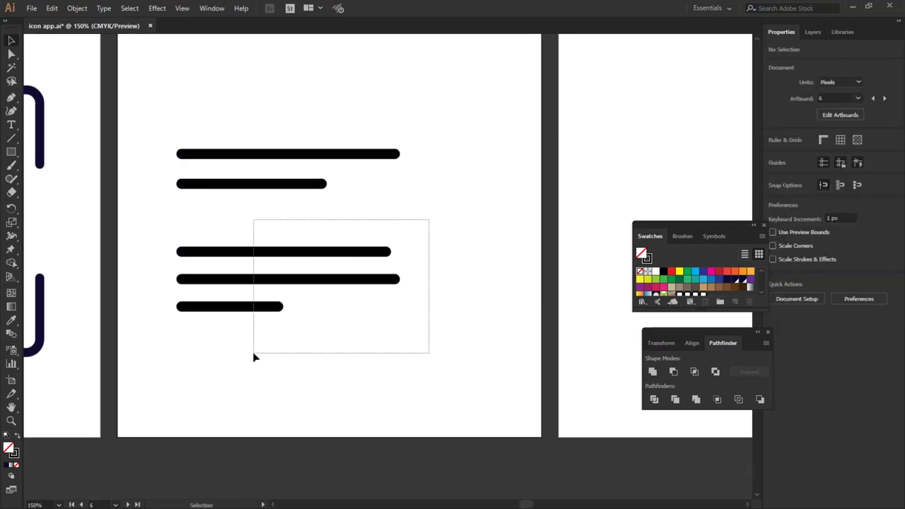
drag(283, 279, 278, 316)
click(386, 289)
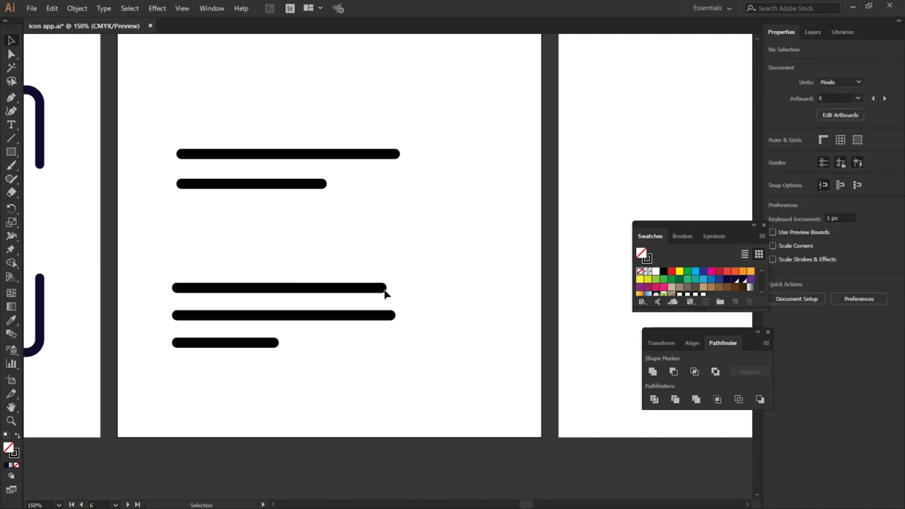
drag(384, 291, 340, 291)
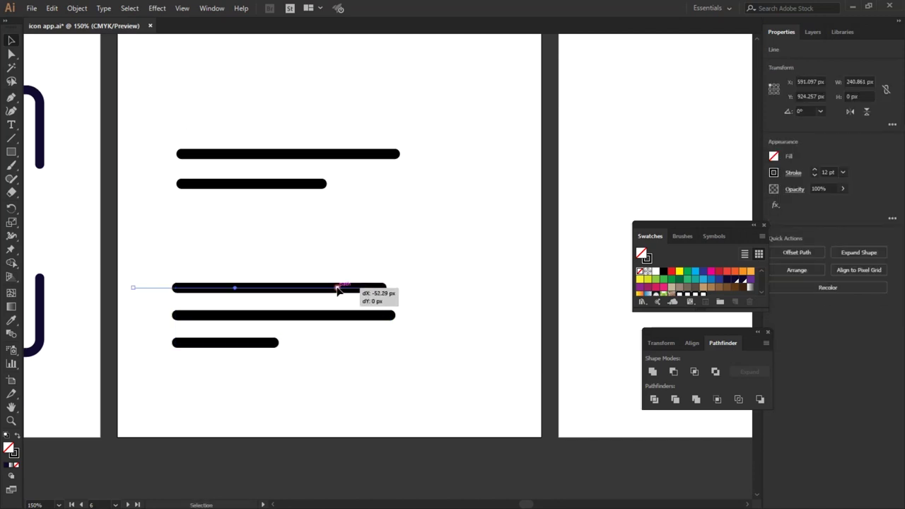
key(ctrl+z)
With Direct Selection, shorten the third line and lengthen the bottom line to stagger them.
key(a)
drag(384, 288, 296, 289)
key(ctrl+z)
click(382, 288)
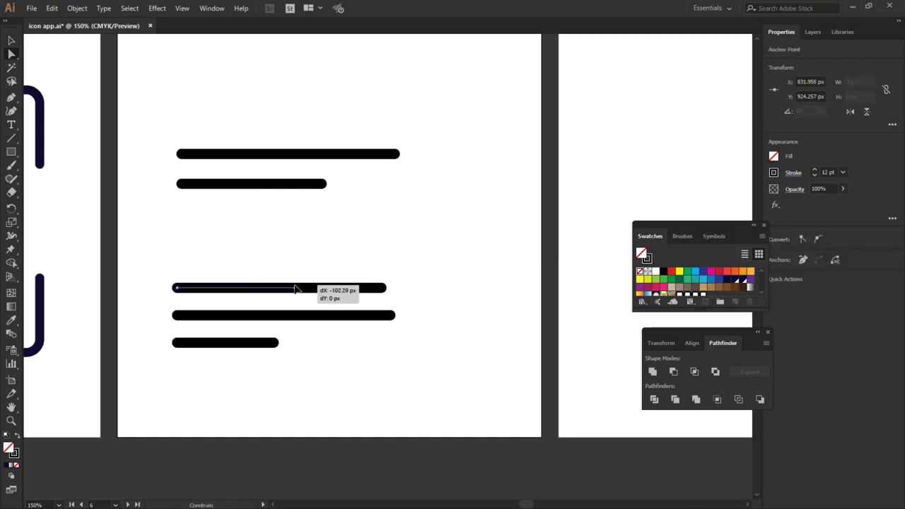
drag(296, 289, 308, 288)
click(393, 316)
drag(276, 344, 345, 344)
click(228, 201)
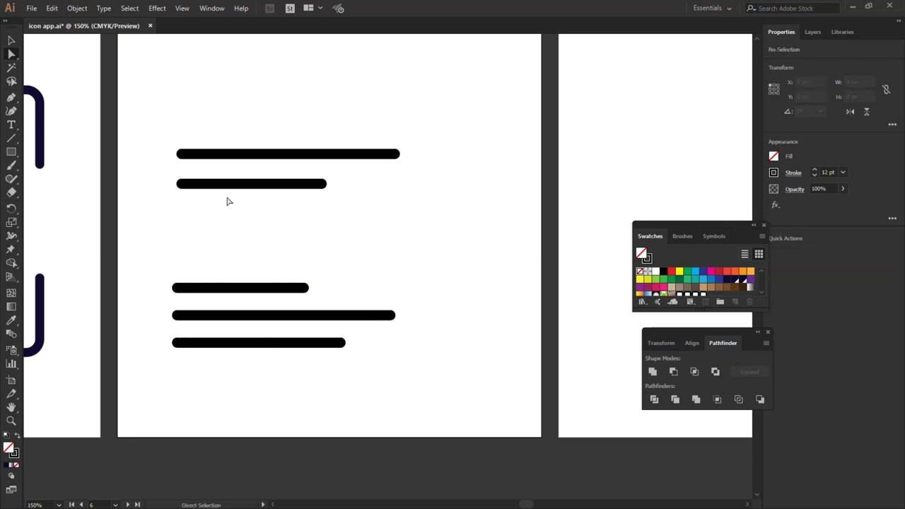
scroll(320, 276, down, 2)
Undo the second line's tilt and move the short line to the top.
drag(319, 245, 288, 198)
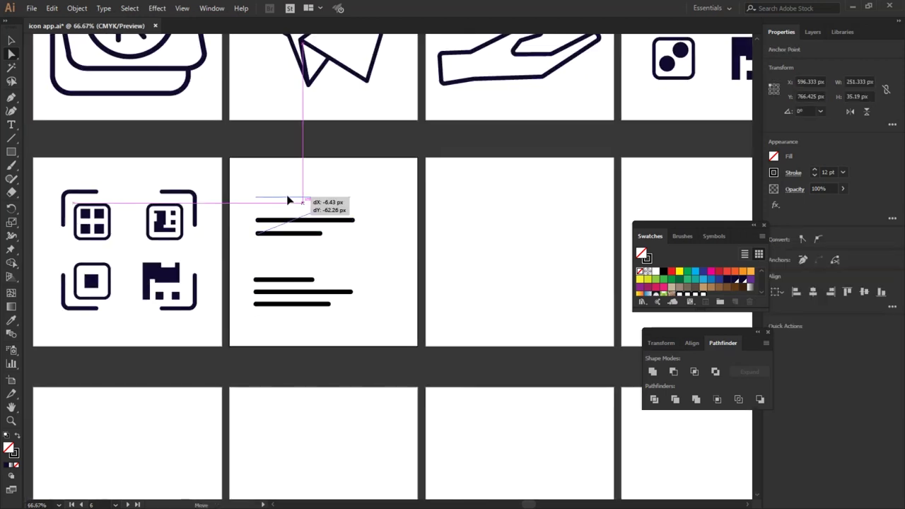
key(v)
key(slash)
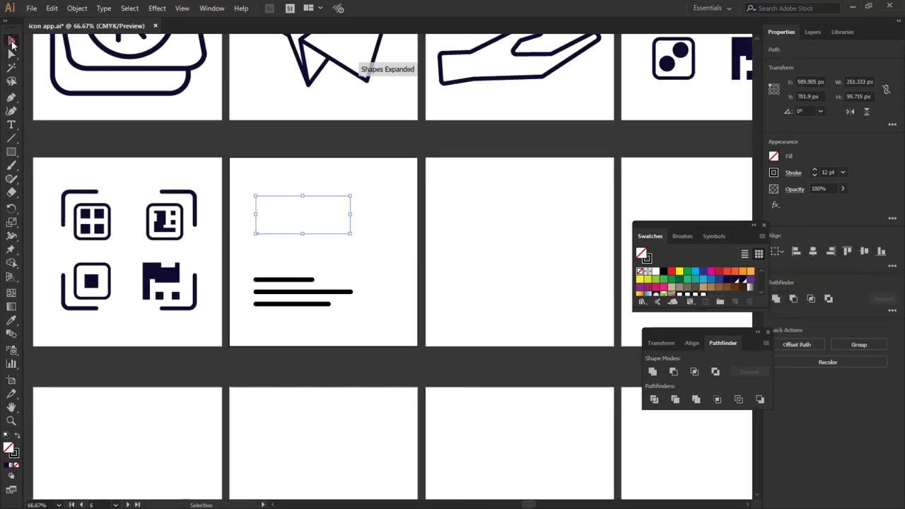
key(a)
key(ctrl+z)
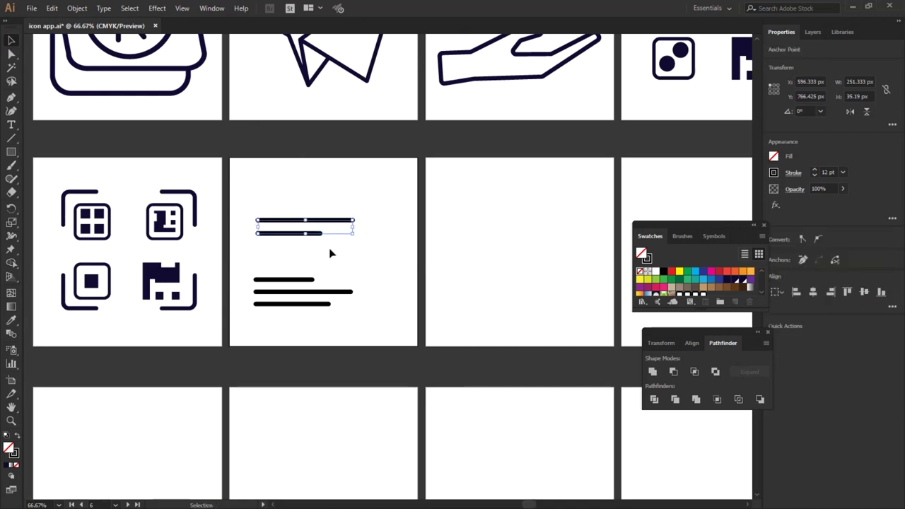
drag(292, 233, 286, 197)
click(293, 243)
click(290, 248)
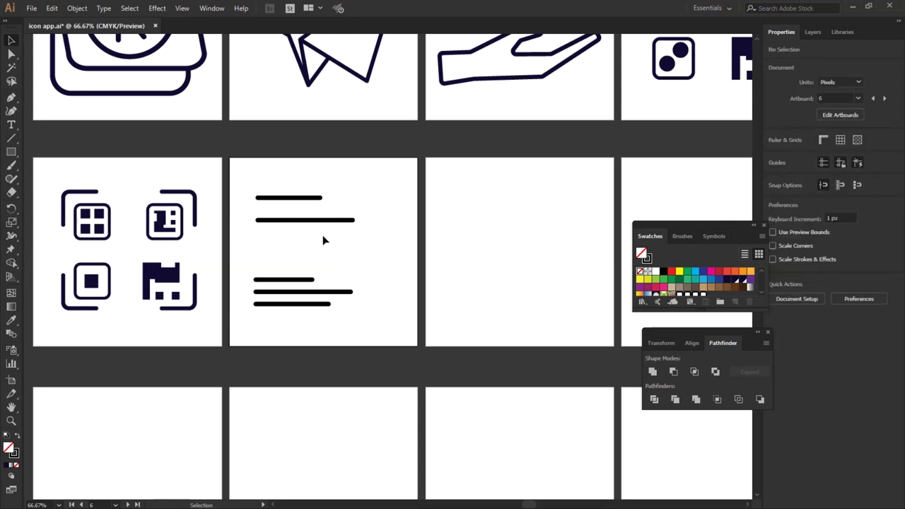
Place the longer 251 px line just below the short top line.
scroll(269, 188, up, 2)
mouse_move(287, 271)
mouse_down()
mouse_move(281, 256)
mouse_move(299, 252)
mouse_up()
click(296, 283)
click(291, 289)
scroll(290, 286, down, 1)
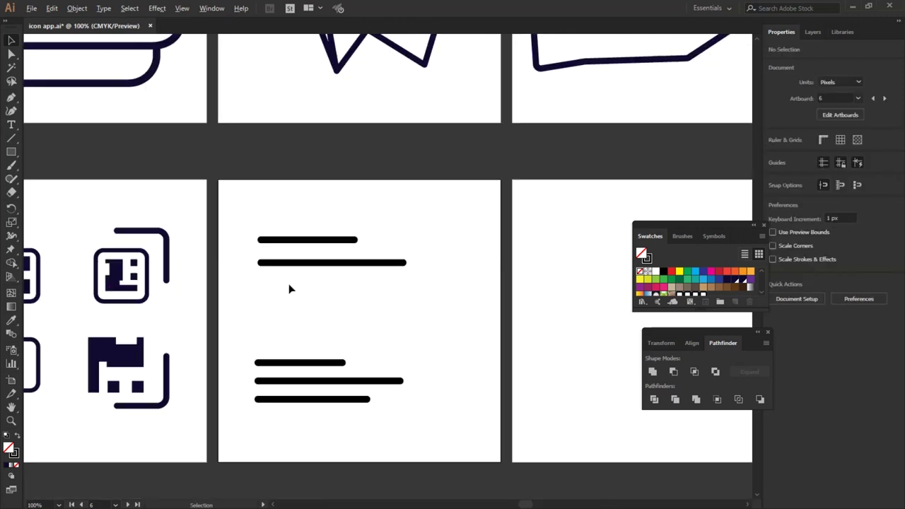
scroll(318, 229, down, 2)
double_click(192, 96)
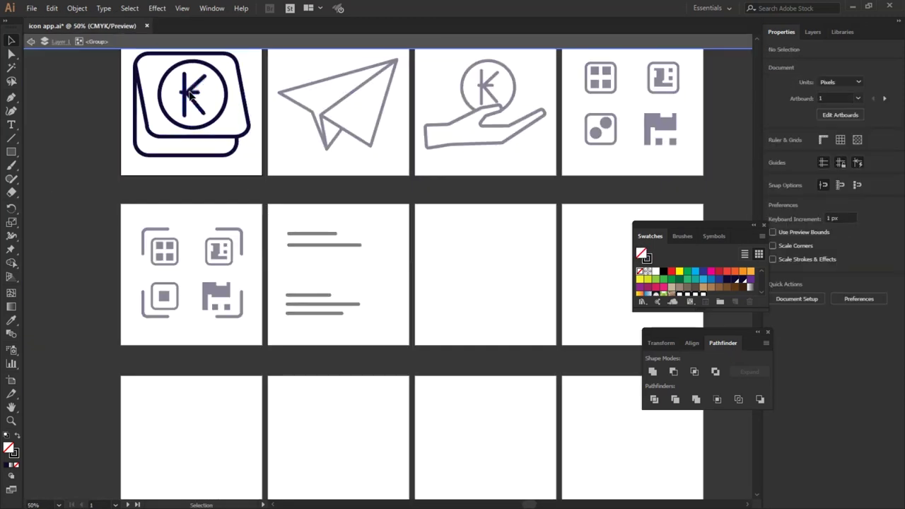
Paste a copy of the K coin icon onto the lines artboard.
double_click(192, 95)
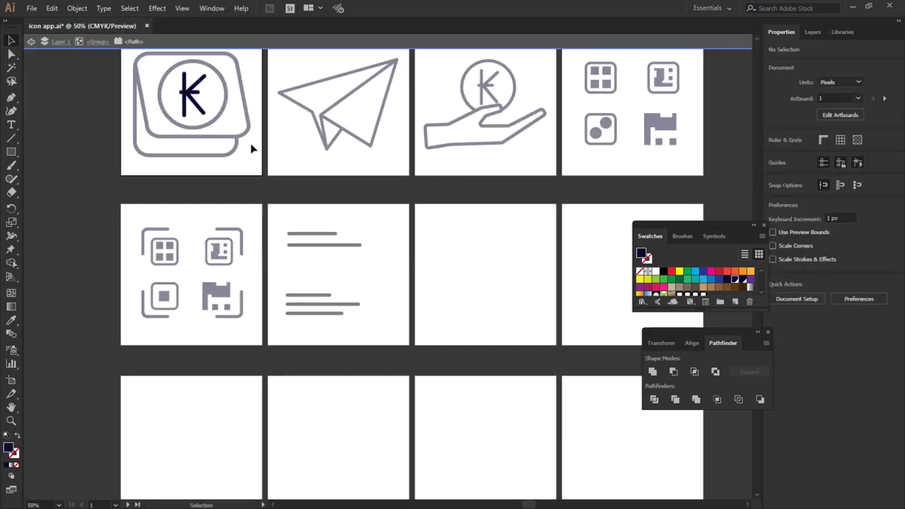
double_click(249, 142)
click(251, 127)
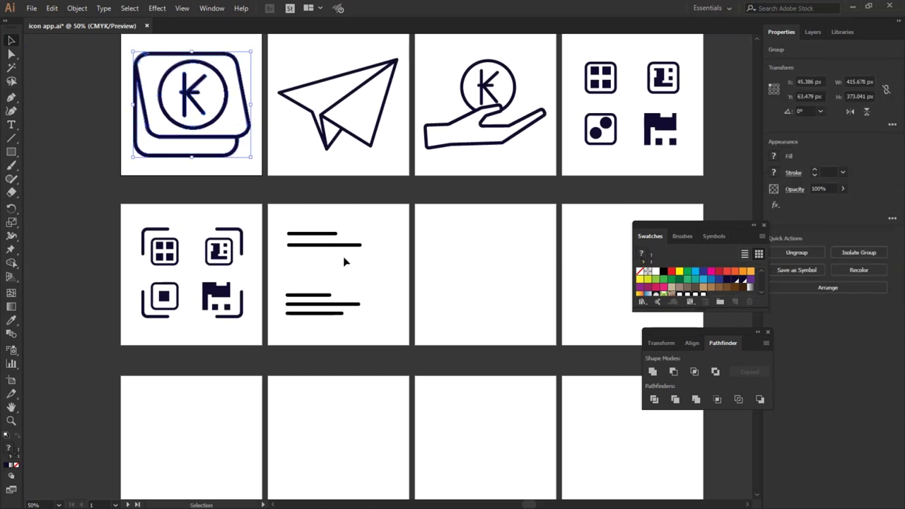
click(360, 275)
key(ctrl+v)
drag(359, 275, 329, 292)
Ungroup the pasted K icon and delete its outer rounded frame.
click(353, 406)
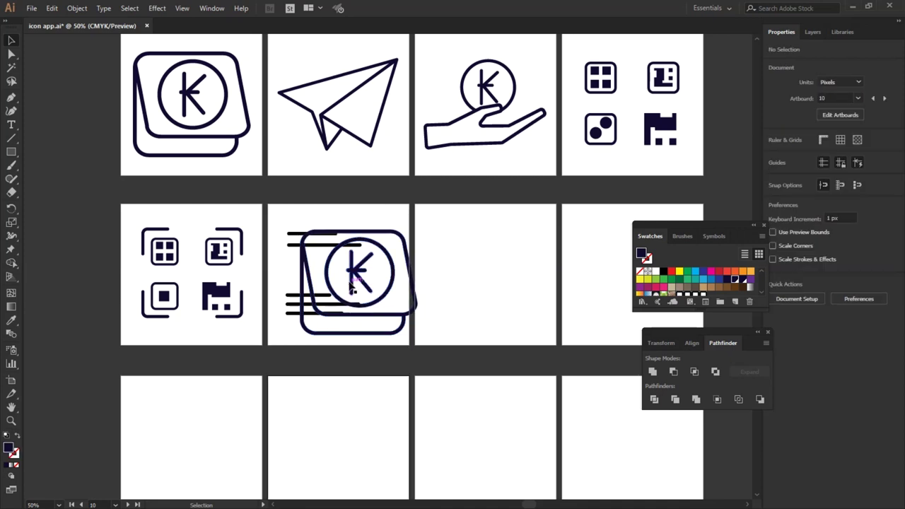
right_click(354, 272)
click(386, 366)
click(396, 319)
key(Delete)
Scale the K coin circle down to about 190 px and zoom to 100%.
click(388, 295)
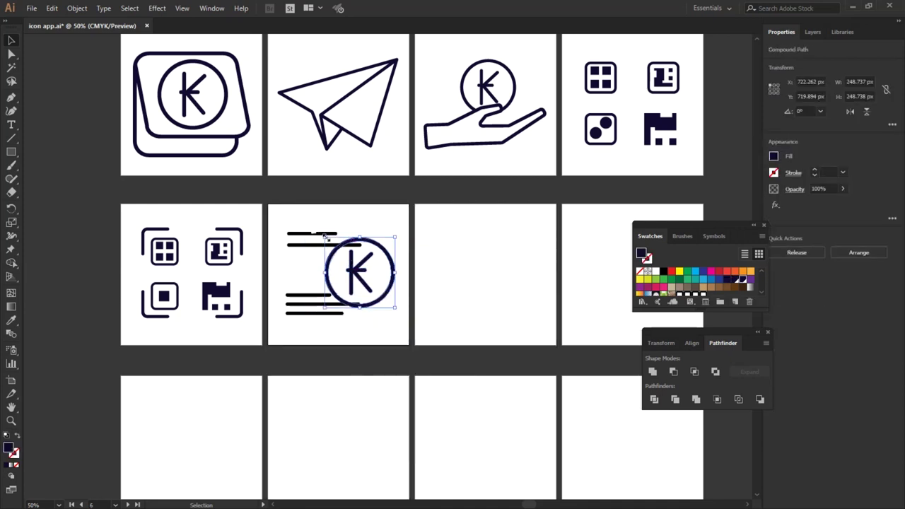
mouse_move(325, 237)
mouse_down()
mouse_move(337, 241)
mouse_move(325, 238)
mouse_up()
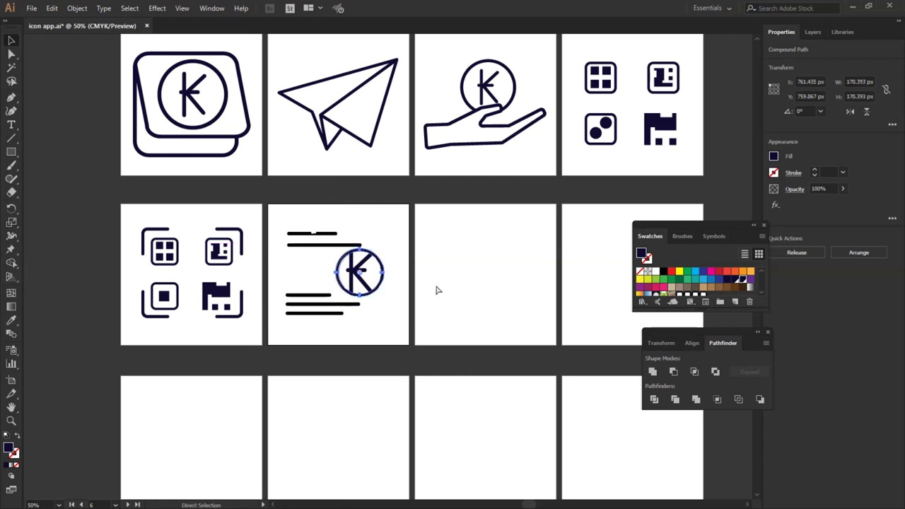
shift+click(351, 266)
mouse_move(325, 238)
mouse_down()
mouse_move(342, 249)
mouse_move(316, 246)
mouse_up()
key(ctrl+1)
Move a stray fragment off the top line and left-align all the lines.
click(398, 398)
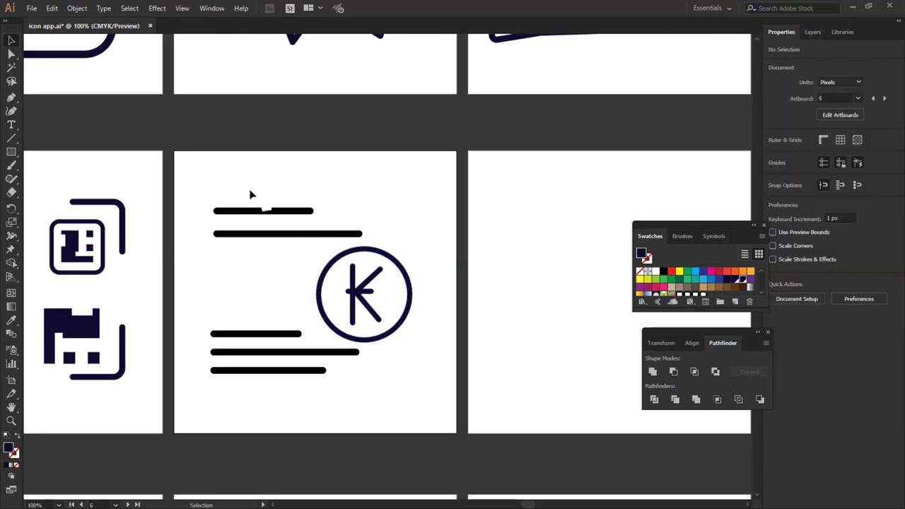
click(269, 208)
mouse_move(258, 191)
mouse_down()
mouse_move(264, 210)
mouse_move(273, 198)
mouse_up()
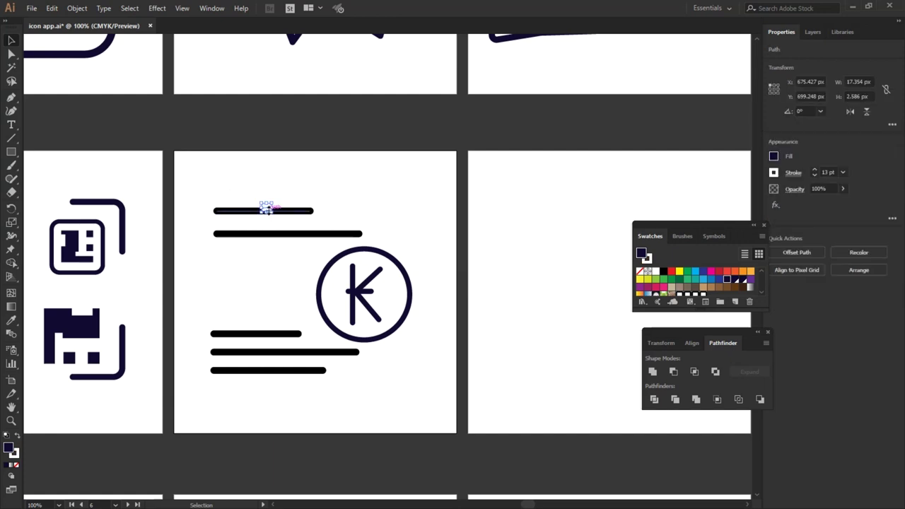
click(333, 215)
drag(205, 190, 278, 410)
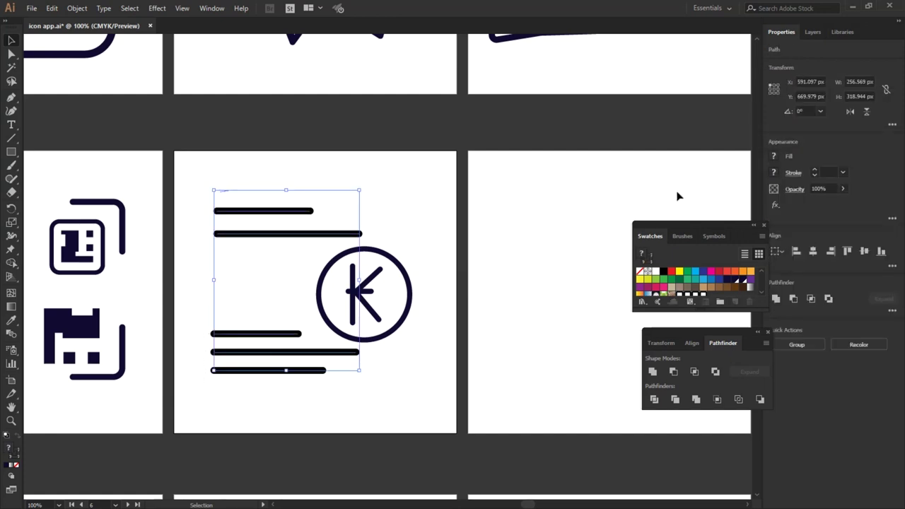
click(796, 251)
click(381, 185)
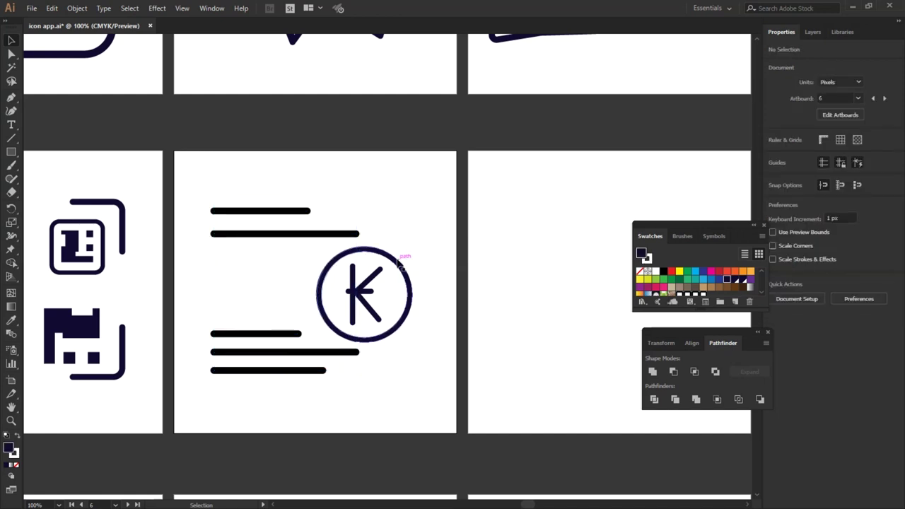
Alt-copy a short line up into the middle and shorten the two middle lines.
click(259, 233)
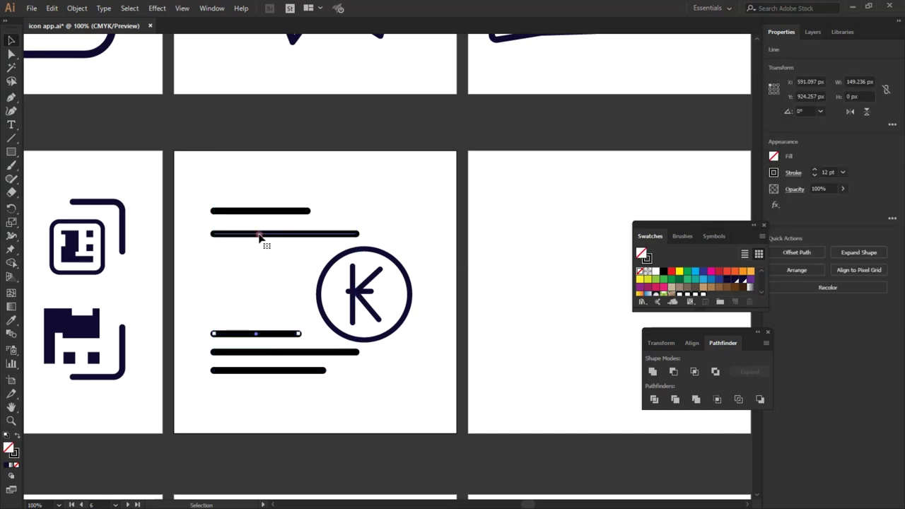
drag(245, 234, 245, 230)
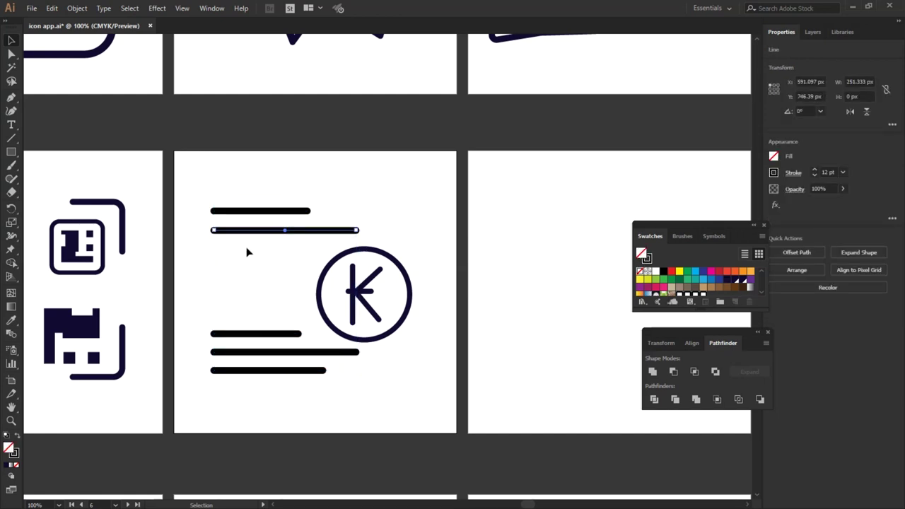
click(266, 333)
mouse_move(247, 338)
mouse_down()
mouse_move(244, 280)
mouse_move(248, 297)
mouse_up()
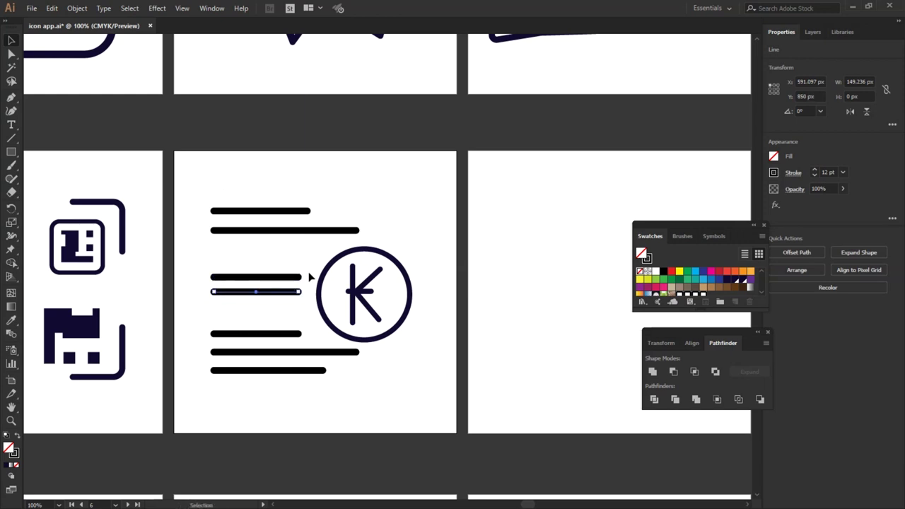
drag(301, 283, 272, 284)
click(297, 321)
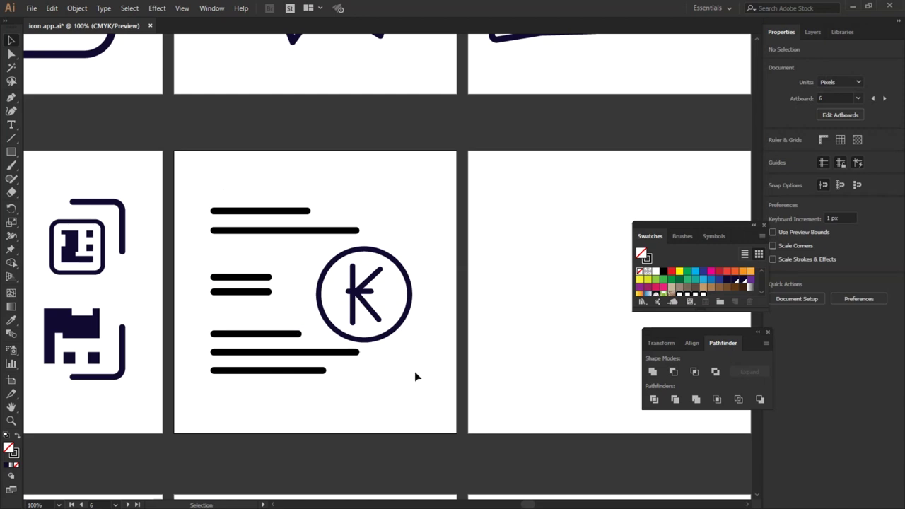
Group the K coin and shift it slightly right beside the lines.
click(410, 306)
shift+click(371, 311)
key(ctrl+g)
click(429, 289)
drag(366, 289, 374, 288)
Convert the line strokes to filled outlines with Object > Path > Outline Stroke.
mouse_move(384, 413)
mouse_down()
mouse_move(228, 202)
mouse_move(206, 199)
mouse_move(225, 249)
mouse_move(243, 397)
mouse_up()
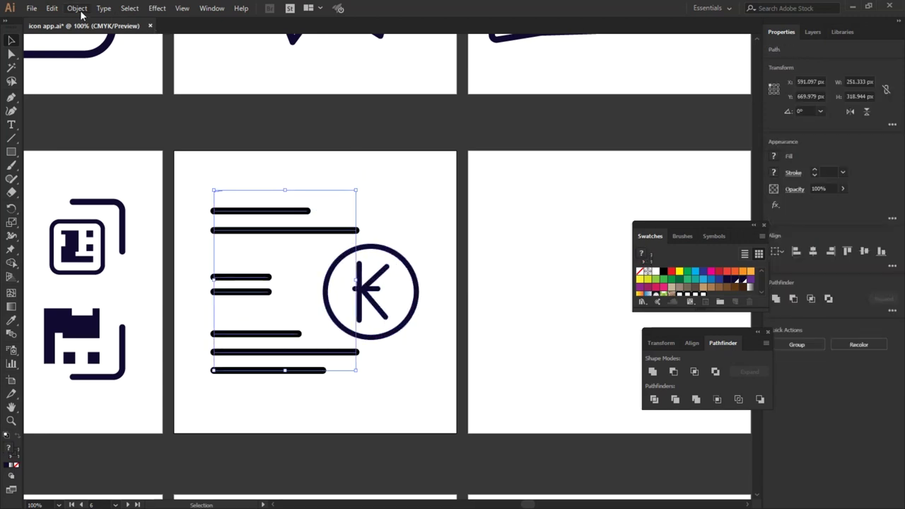
click(77, 8)
mouse_move(95, 142)
click(269, 295)
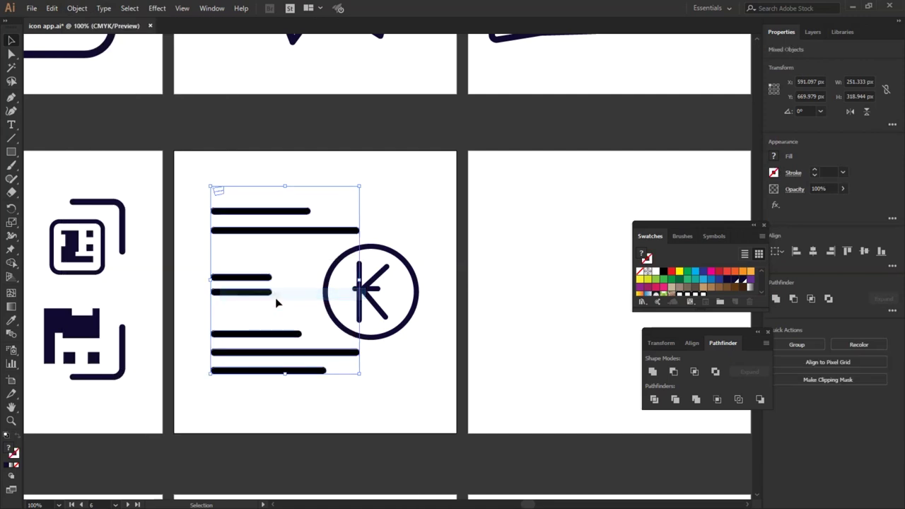
click(321, 172)
mouse_move(194, 159)
mouse_down()
mouse_move(251, 246)
mouse_move(374, 270)
mouse_move(427, 409)
mouse_move(194, 175)
mouse_move(279, 176)
mouse_up()
drag(211, 180, 395, 395)
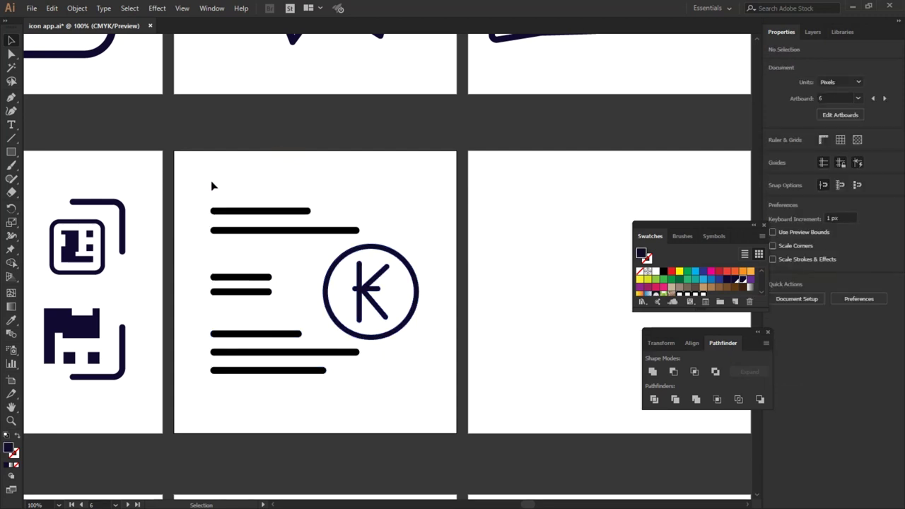
Group the lines with the K coin and show the Libraries panel.
key(a)
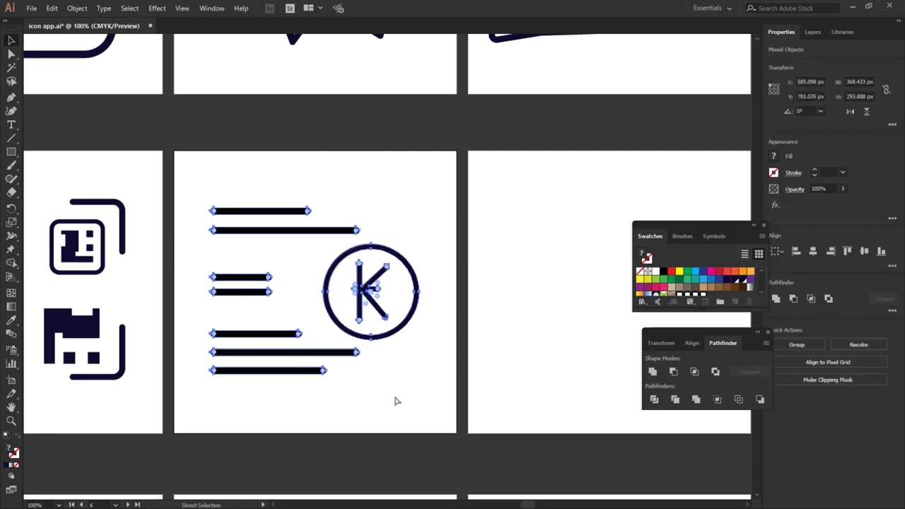
key(v)
key(ctrl+g)
click(843, 32)
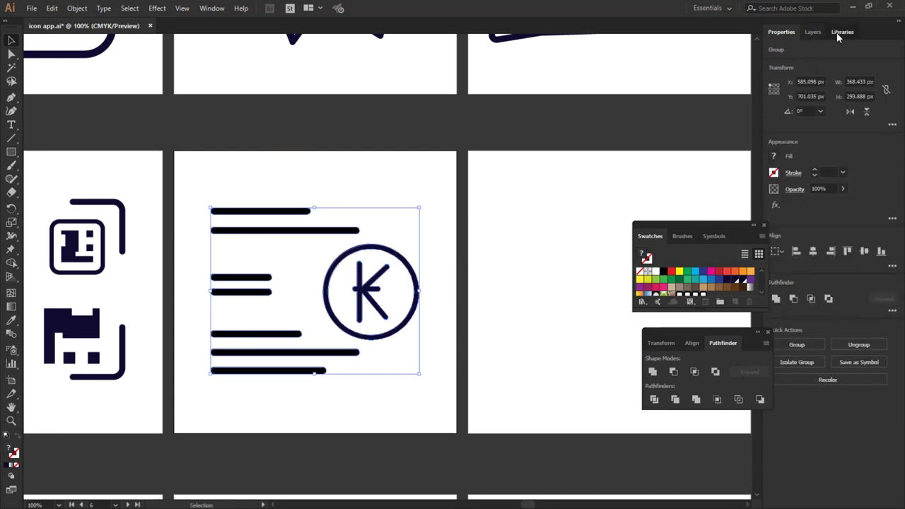
Nudge the lines-and-K icon a few pixels right and down to centre it.
click(396, 167)
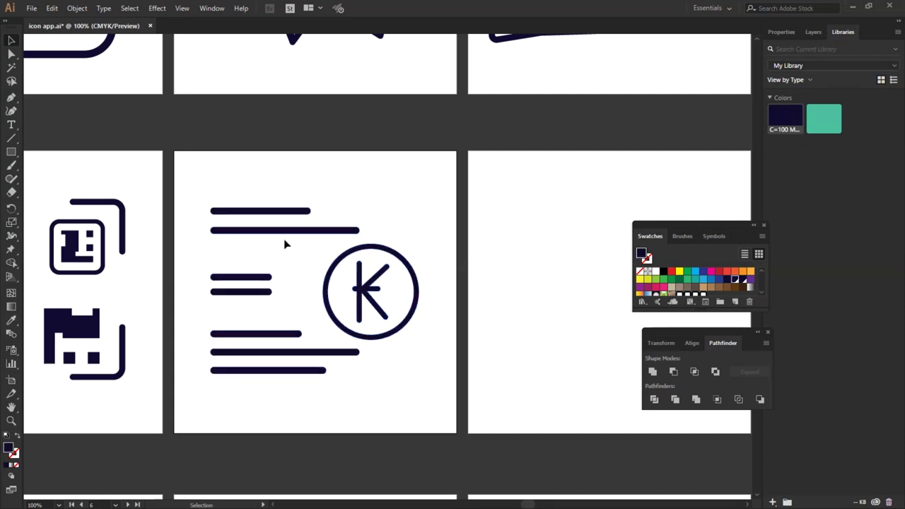
scroll(319, 224, down, 2)
drag(344, 260, 349, 263)
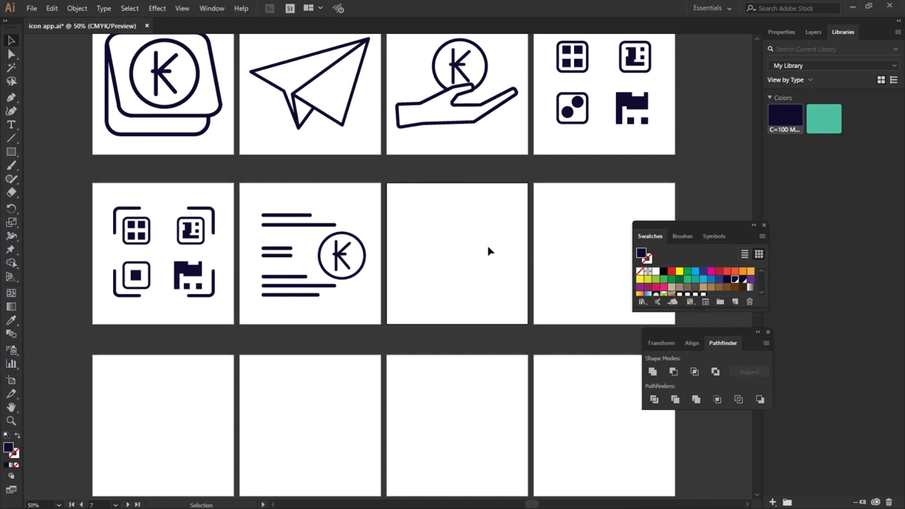
scroll(490, 246, up, 1)
scroll(387, 253, down, 1)
scroll(387, 253, up, 1)
scroll(385, 256, up, 1)
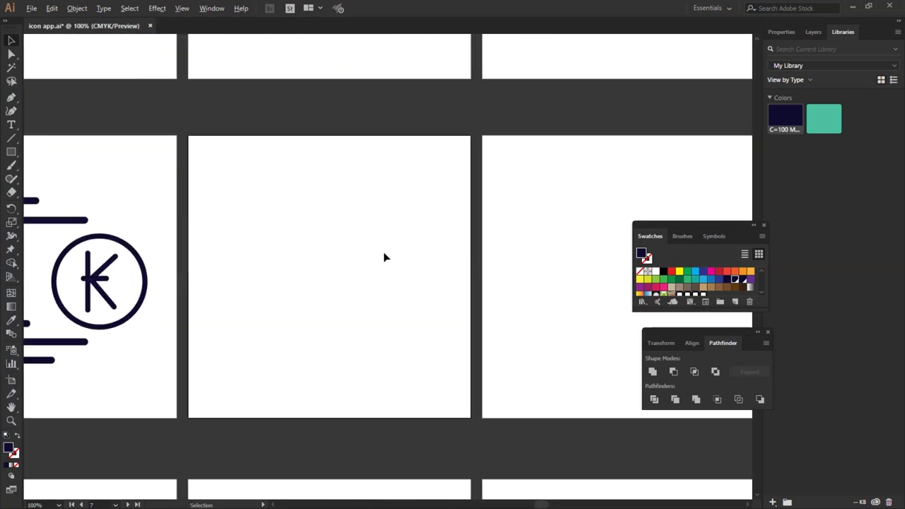
Draw a navy rectangle on the empty next artboard and position it.
click(129, 250)
scroll(307, 251, down, 1)
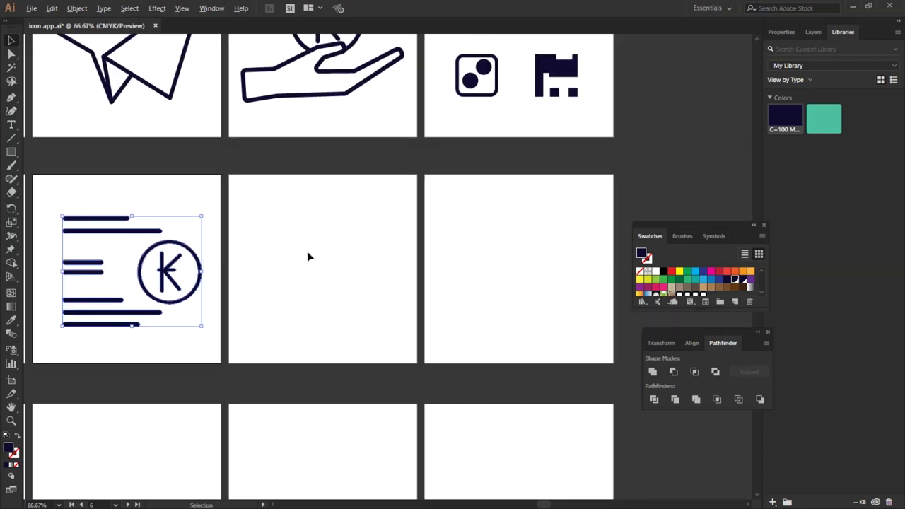
scroll(228, 240, up, 2)
scroll(157, 242, down, 1)
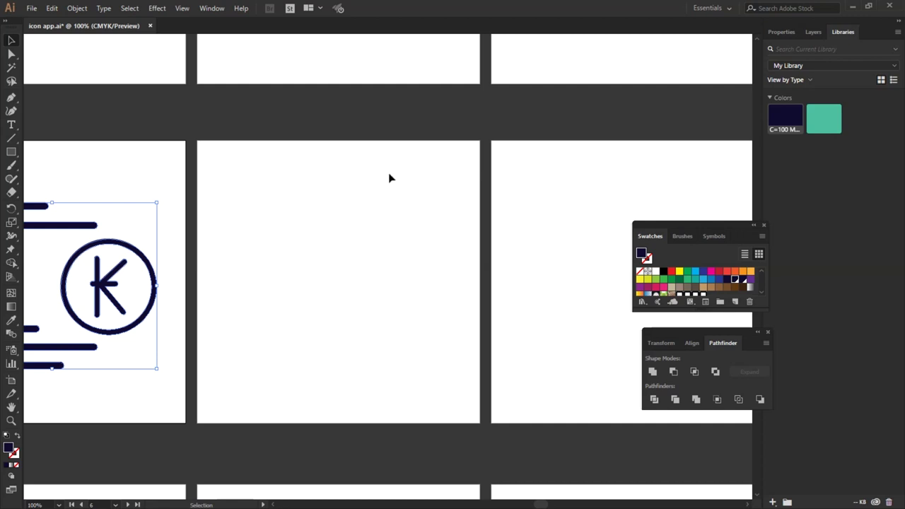
click(11, 152)
drag(251, 217, 445, 374)
click(11, 40)
mouse_move(334, 267)
mouse_down()
mouse_move(309, 256)
mouse_move(319, 258)
mouse_up()
click(315, 394)
drag(218, 393, 460, 355)
Round the rectangle's bottom and top corners with the live-corner widgets.
click(12, 54)
click(226, 393)
drag(238, 396, 473, 335)
drag(429, 360, 423, 350)
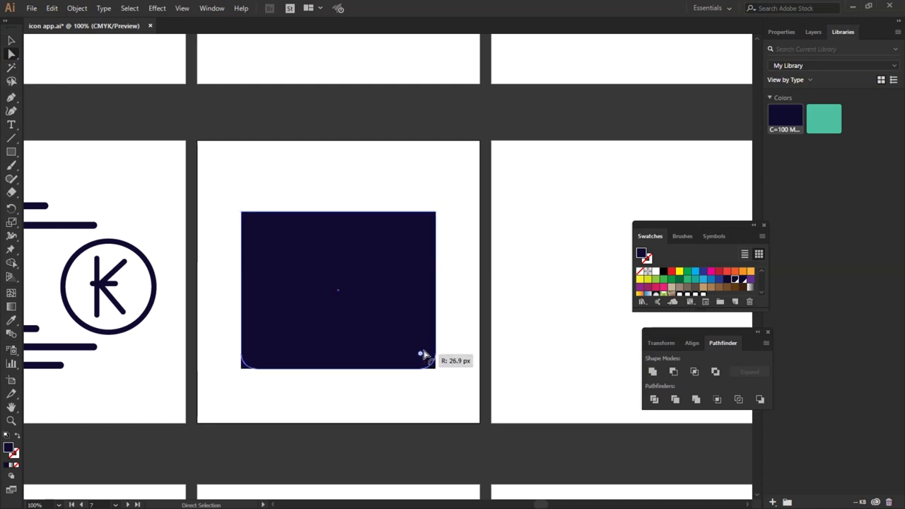
mouse_move(226, 187)
mouse_down()
mouse_move(439, 239)
mouse_move(427, 231)
mouse_up()
click(333, 401)
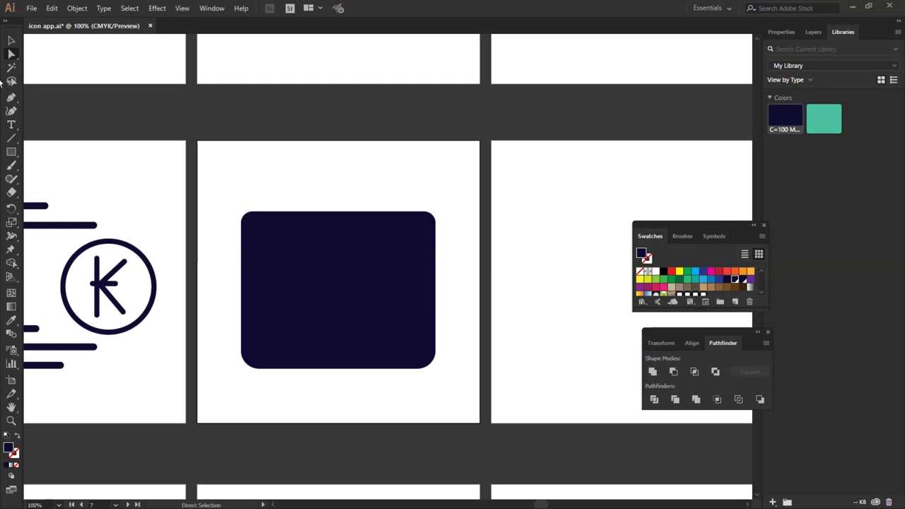
Cut a thin horizontal gap with a bar, Pathfinder Divide, ungroup, and delete the bar.
click(12, 156)
drag(235, 245, 458, 259)
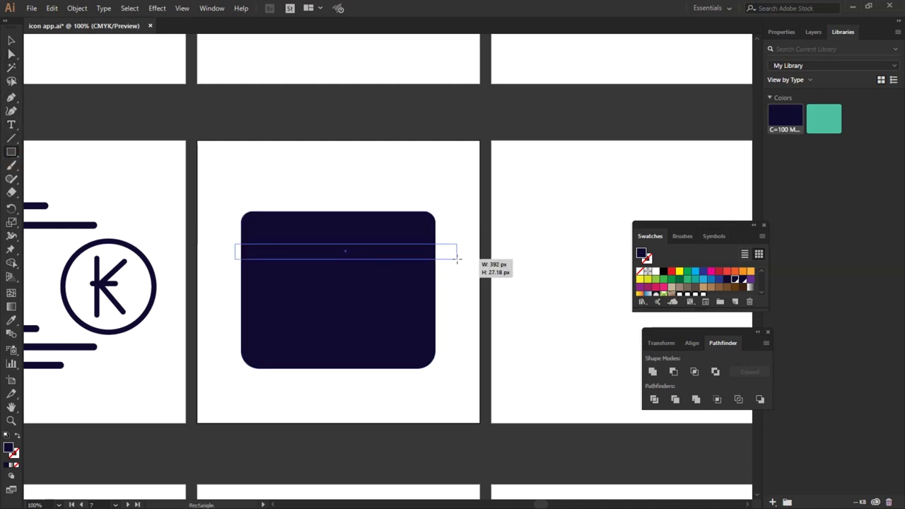
click(11, 41)
drag(232, 189, 276, 239)
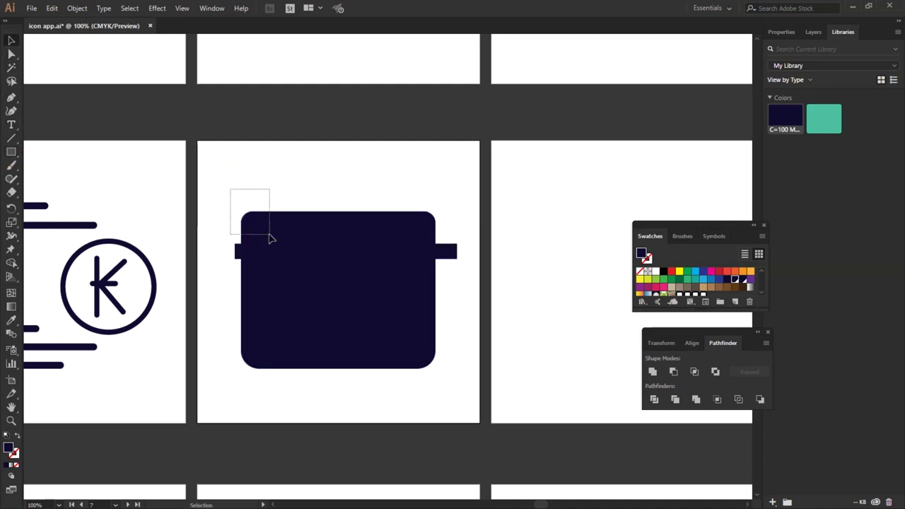
click(654, 399)
right_click(365, 300)
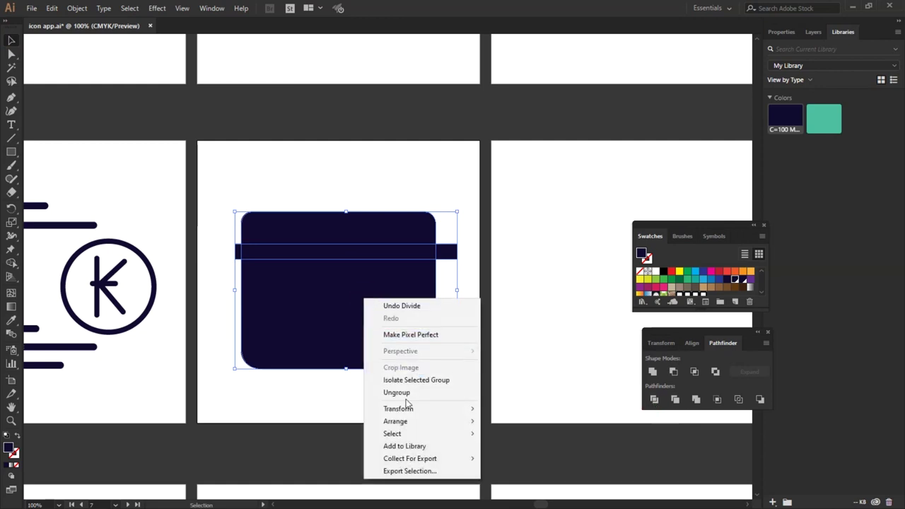
click(405, 394)
click(448, 398)
click(236, 253)
key(Delete)
click(367, 230)
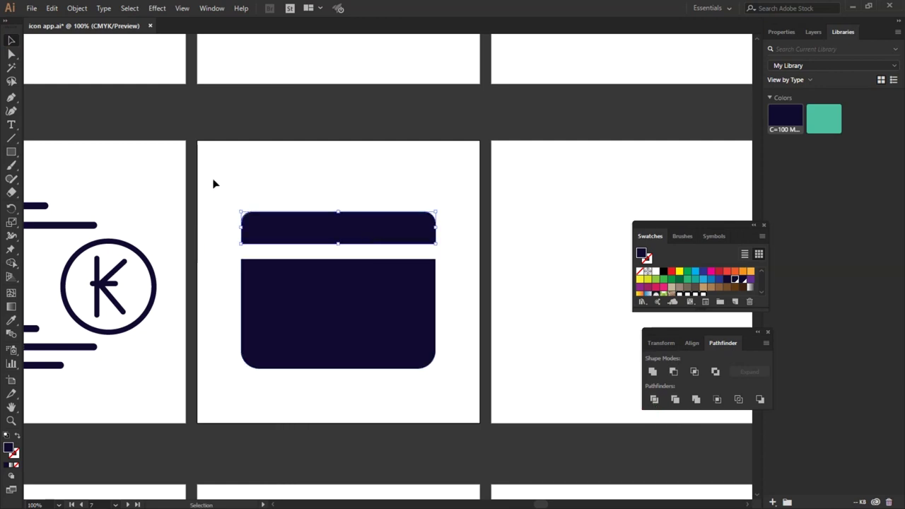
scroll(344, 177, up, 2)
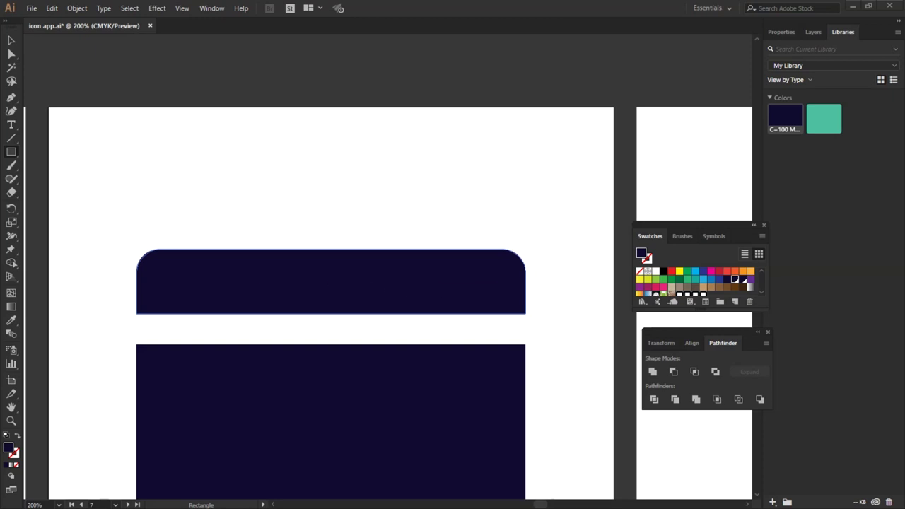
click(12, 40)
Round the lid's bottom anchors with Direct Selection live corners so the lid is fully rounded.
click(258, 267)
click(12, 54)
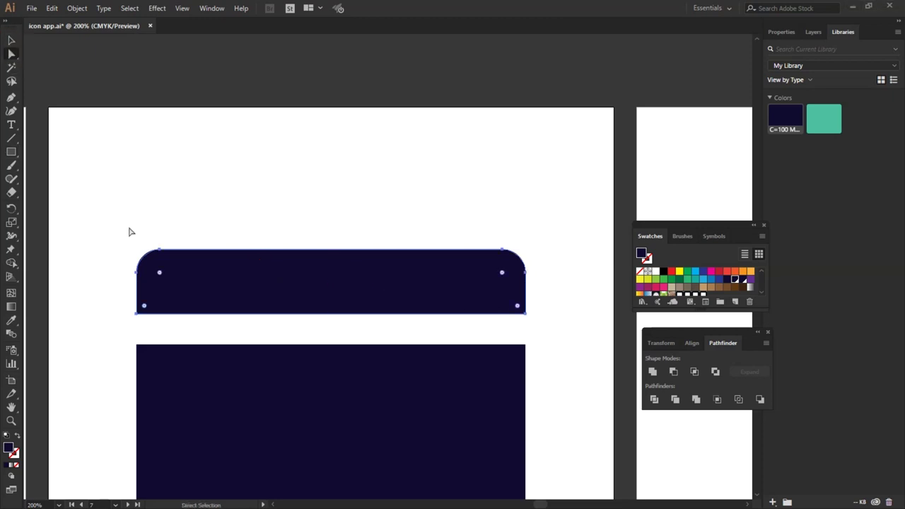
drag(160, 272, 151, 269)
mouse_move(130, 330)
mouse_down()
mouse_move(542, 307)
mouse_move(515, 306)
mouse_up()
click(283, 345)
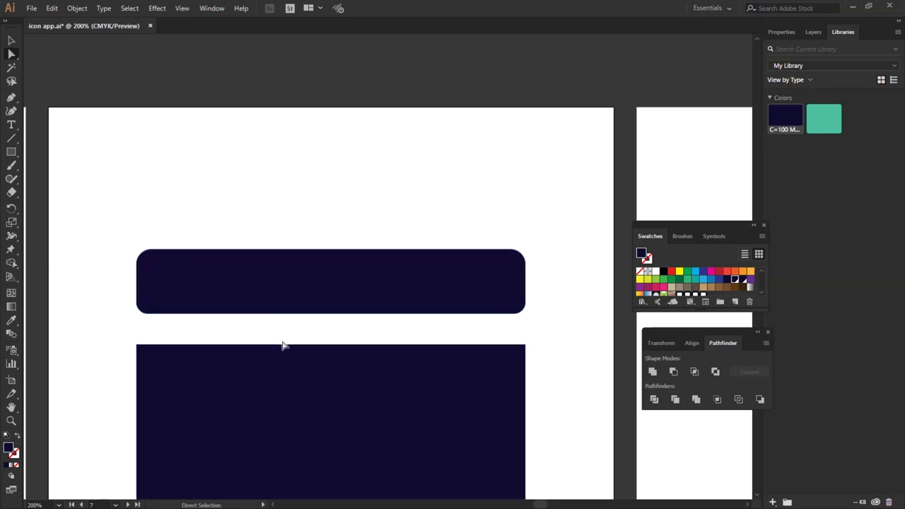
scroll(283, 345, down, 3)
click(280, 346)
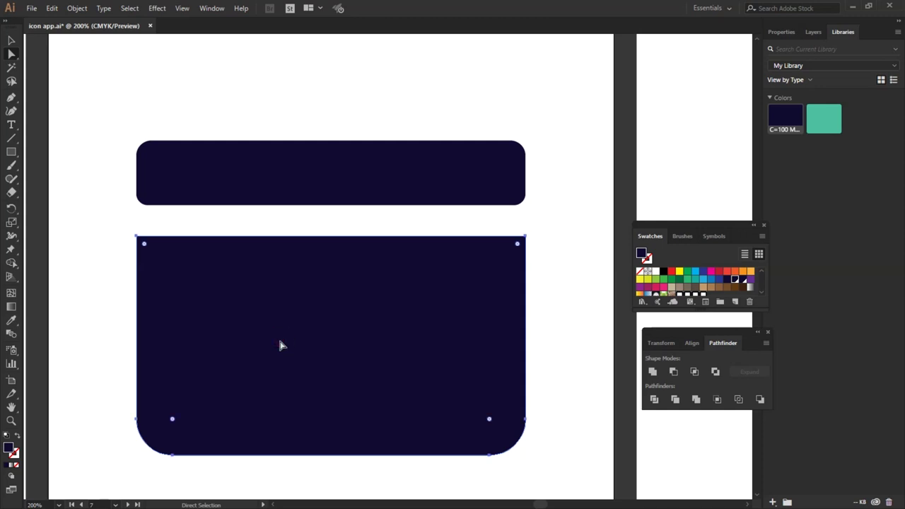
click(12, 151)
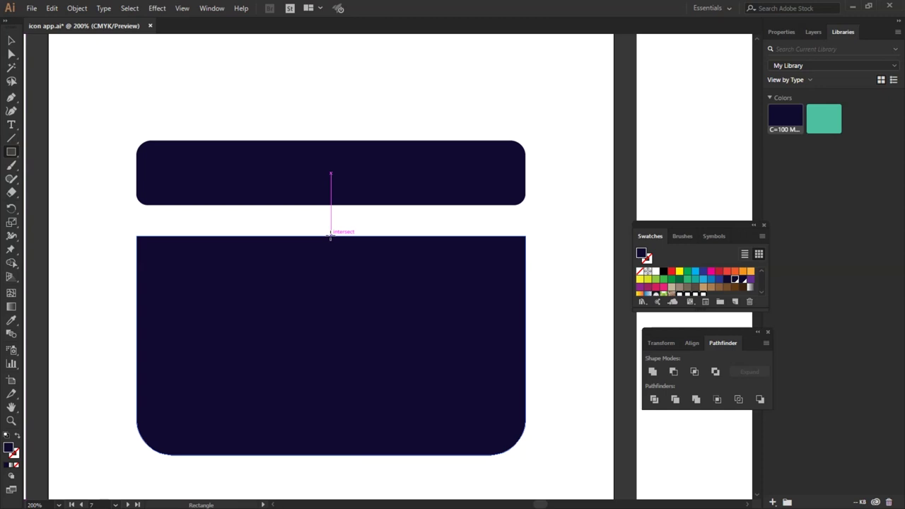
Draw a tall vertical bar through the box centre and Divide it with the box.
mouse_move(330, 236)
mouse_down()
mouse_move(363, 389)
mouse_move(359, 467)
mouse_up()
click(11, 41)
shift+click(186, 311)
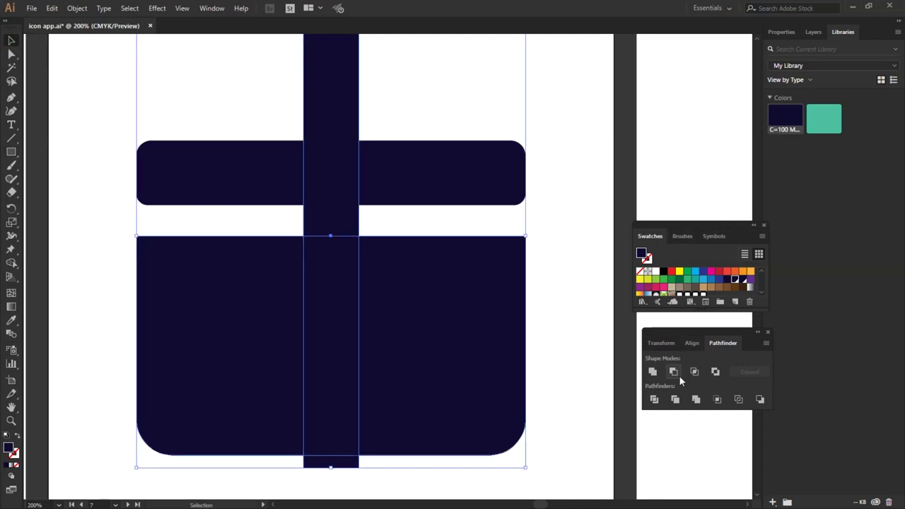
click(653, 400)
right_click(347, 334)
click(548, 256)
click(548, 256)
Delete the three ribbon pieces above, inside and below the box.
click(330, 236)
key(Delete)
click(324, 279)
key(Delete)
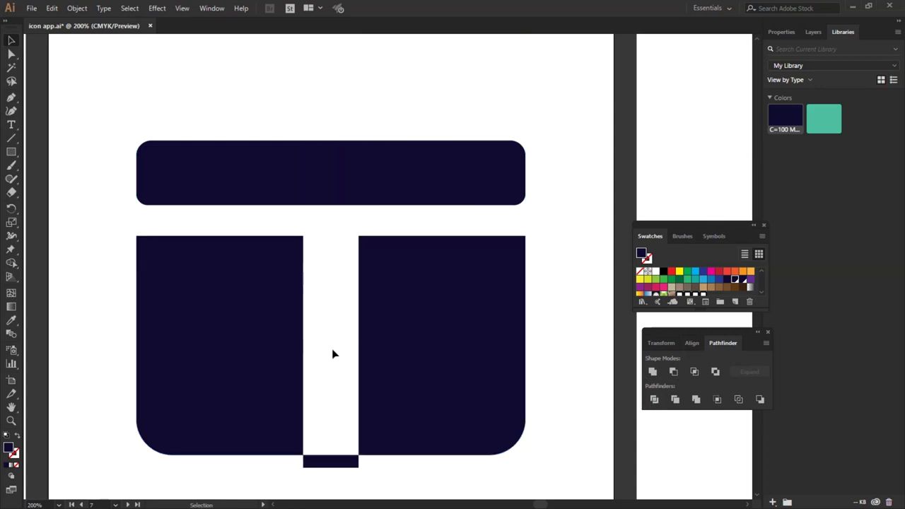
click(332, 463)
key(Delete)
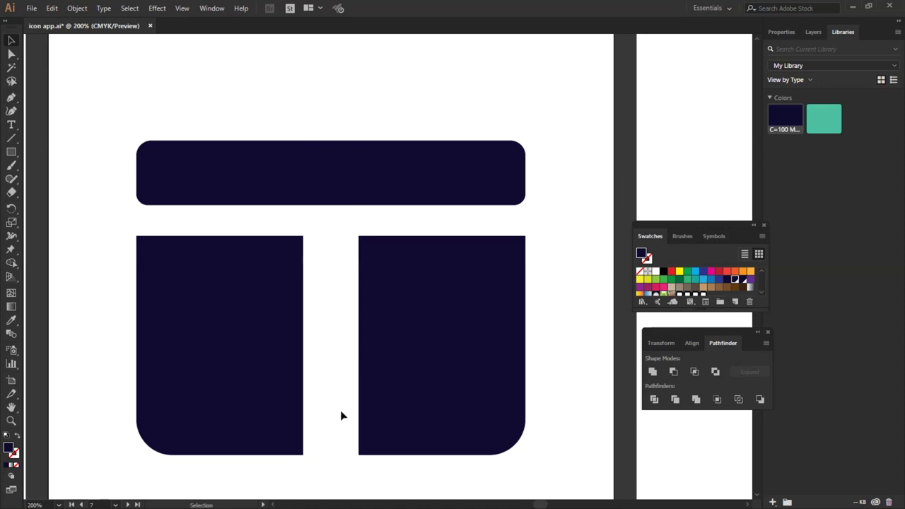
Shrink the two box halves and align them horizontally centred with the lid.
alt+scroll(351, 276, down, 2)
drag(285, 396, 415, 313)
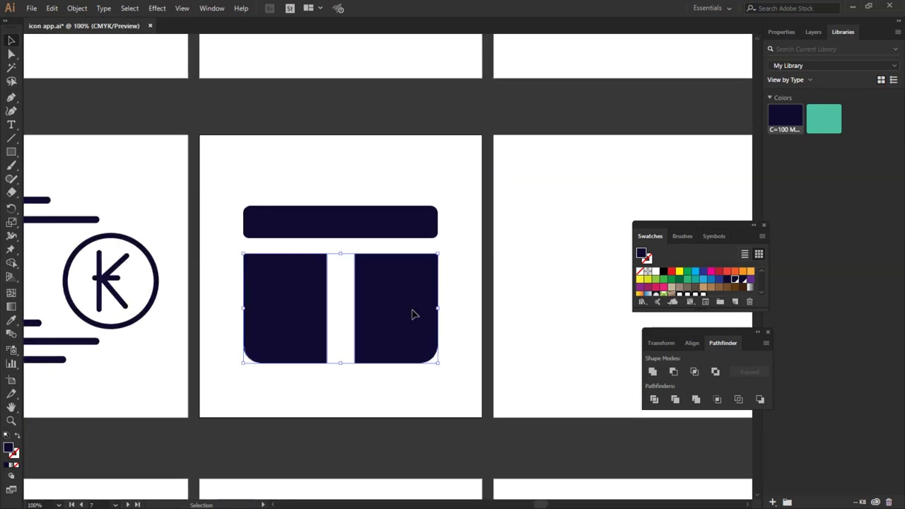
drag(437, 362, 416, 350)
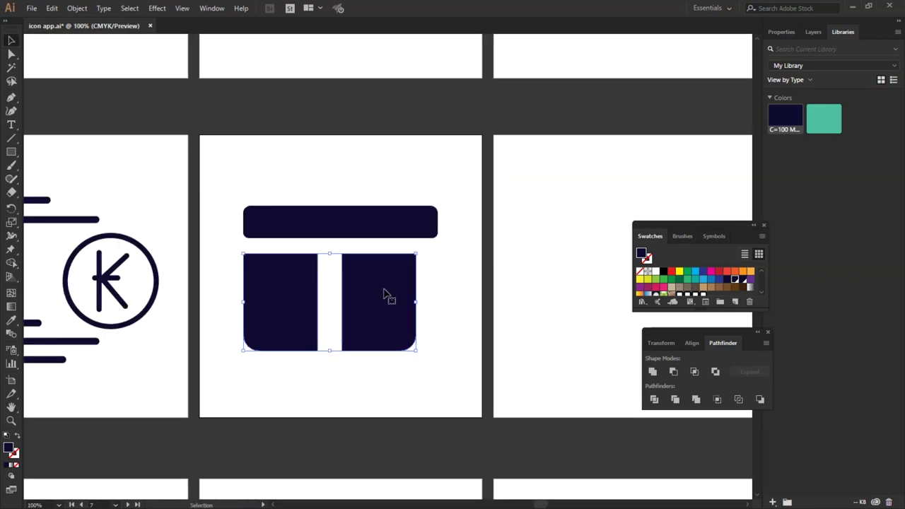
shift+click(421, 231)
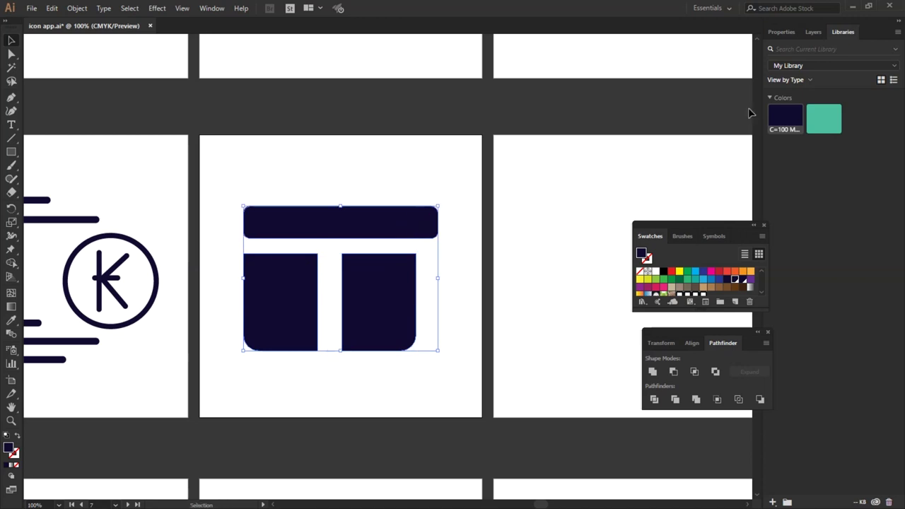
click(796, 33)
click(813, 252)
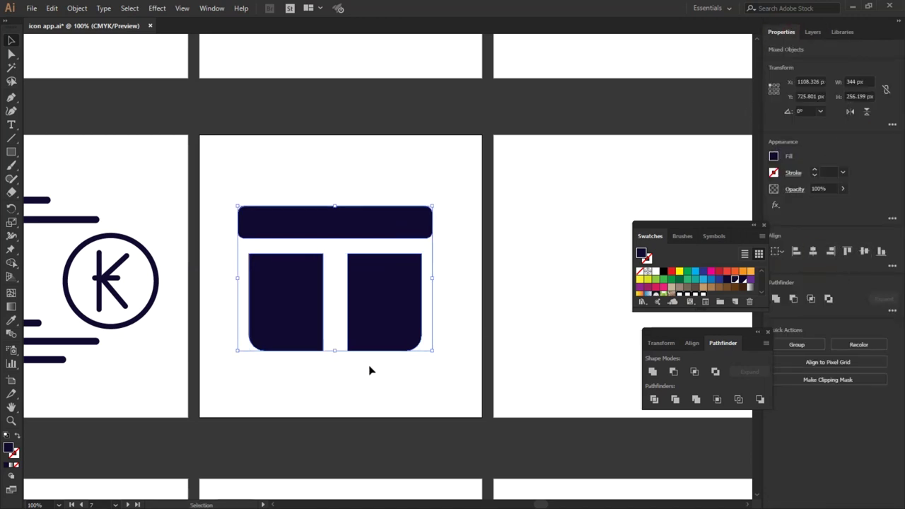
click(418, 370)
mouse_move(417, 371)
mouse_down()
mouse_move(300, 212)
mouse_move(325, 228)
mouse_up()
click(339, 393)
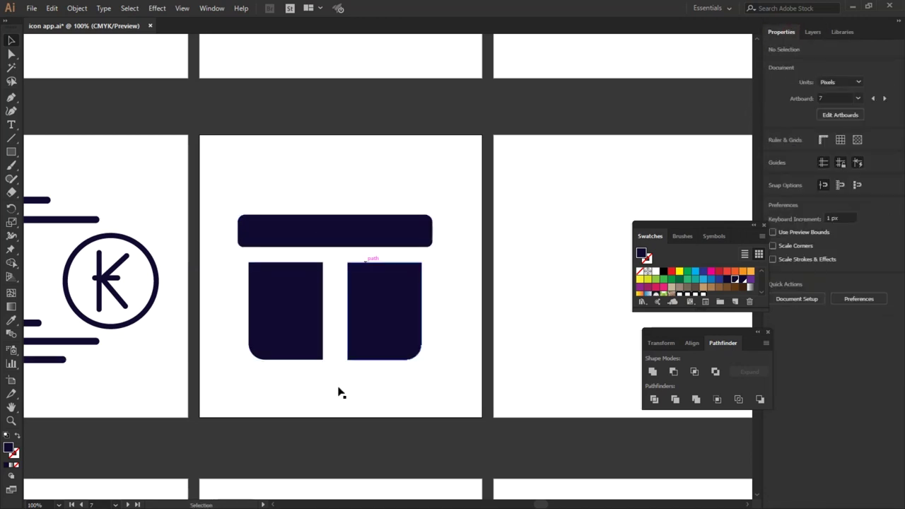
Lower the box halves' top edge and move the lid down just above them.
drag(300, 370, 335, 359)
drag(335, 263, 334, 275)
click(334, 272)
drag(340, 239, 339, 256)
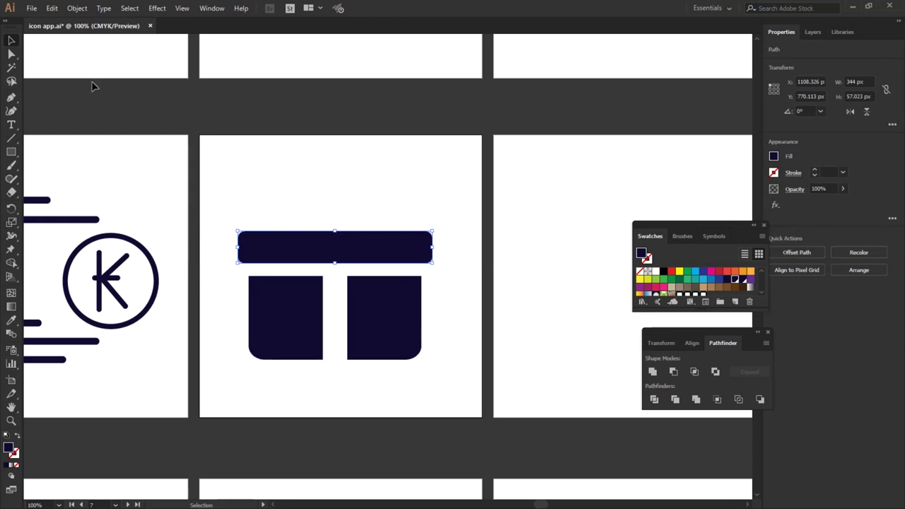
mouse_move(12, 152)
mouse_down()
mouse_move(54, 168)
mouse_move(48, 179)
mouse_up()
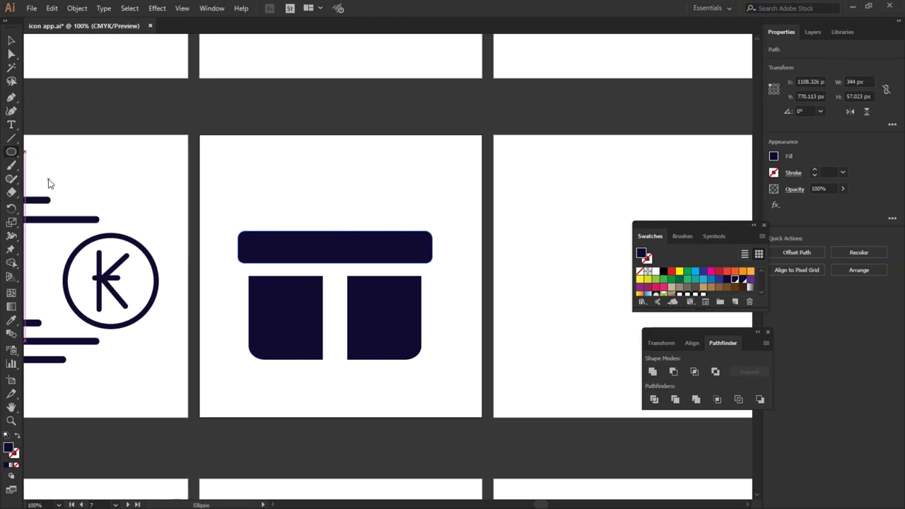
Draw a circle resting on top of the lid.
scroll(412, 222, up, 2)
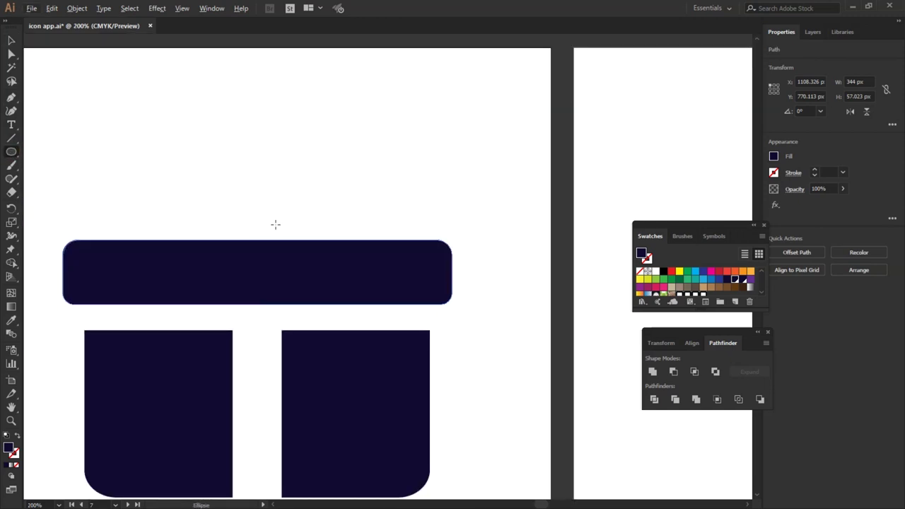
drag(256, 241, 402, 156)
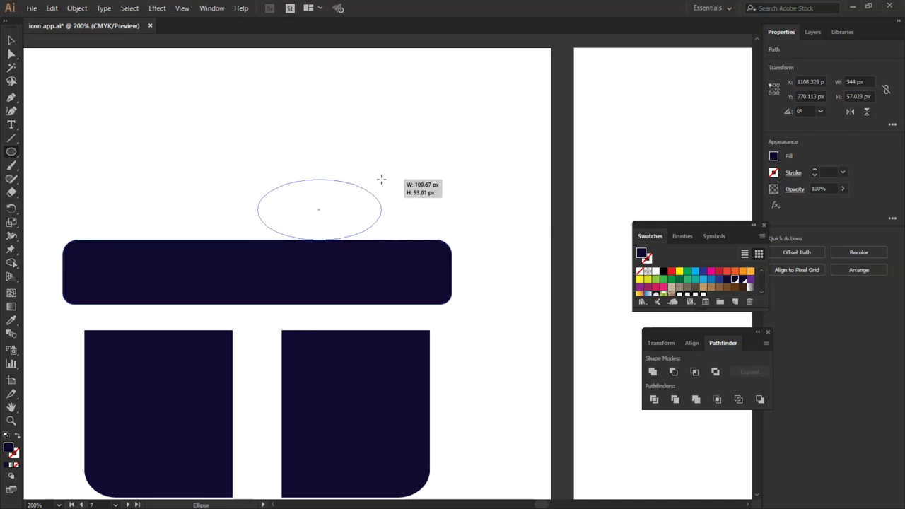
drag(403, 156, 424, 156)
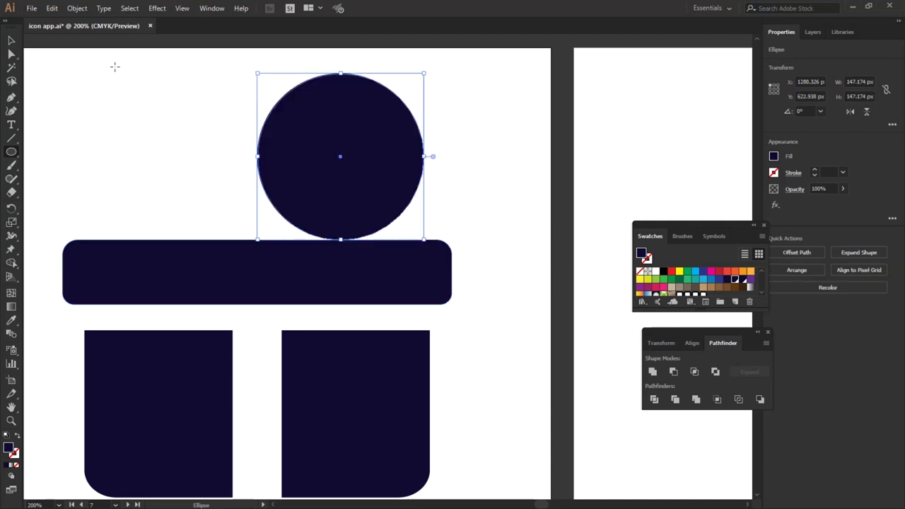
click(12, 42)
click(775, 174)
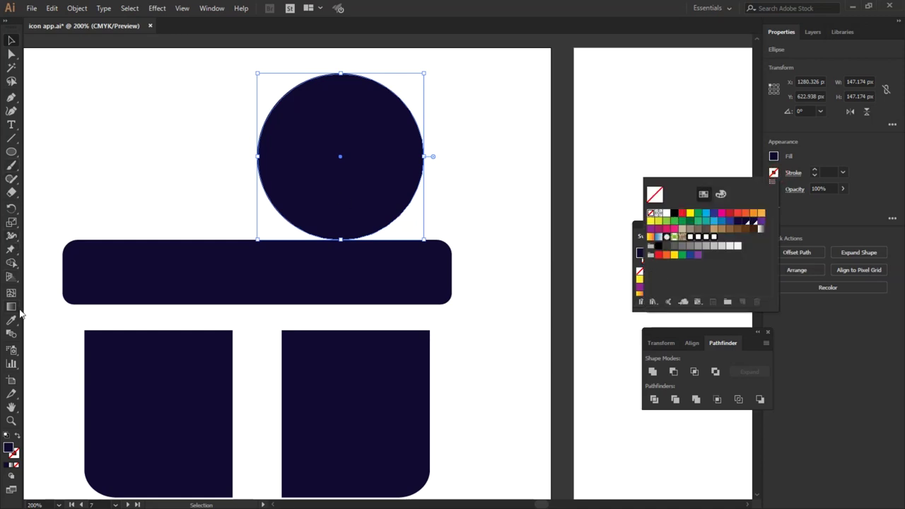
Remove the outline from the lid, leaving it stroke-free.
click(228, 272)
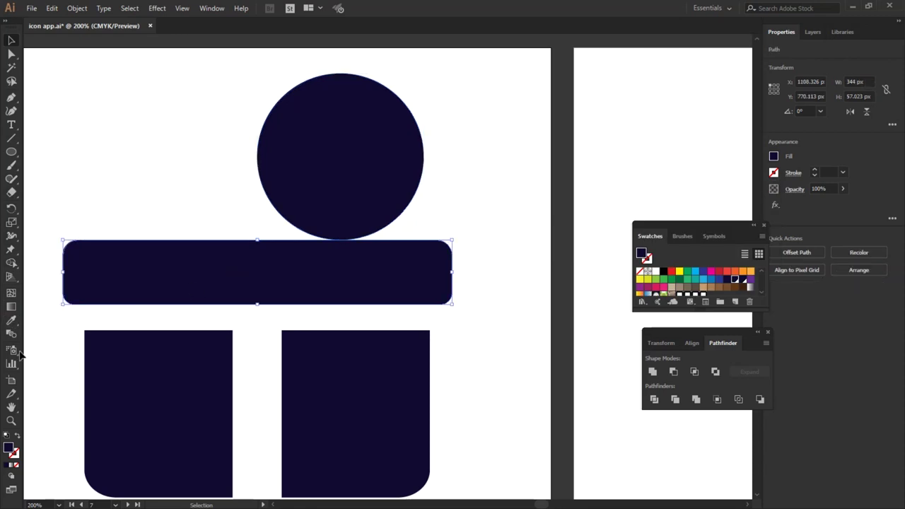
double_click(11, 322)
click(546, 373)
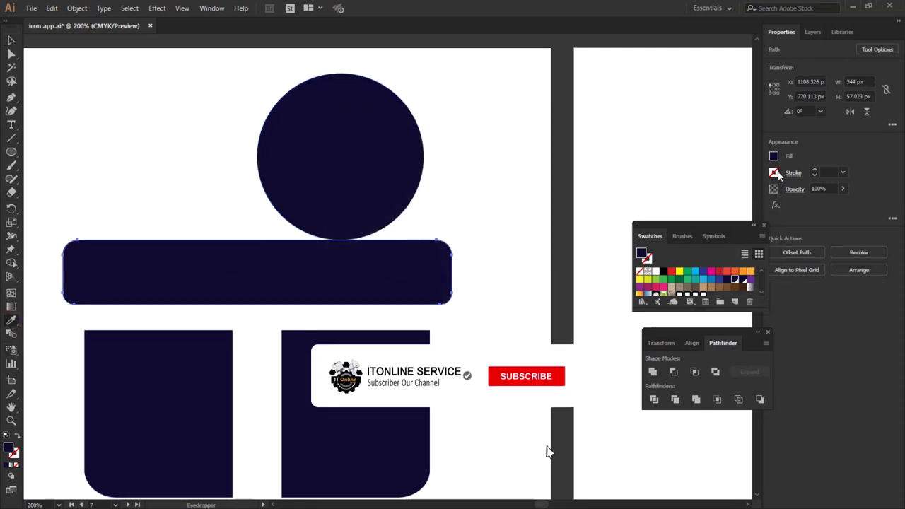
click(421, 279)
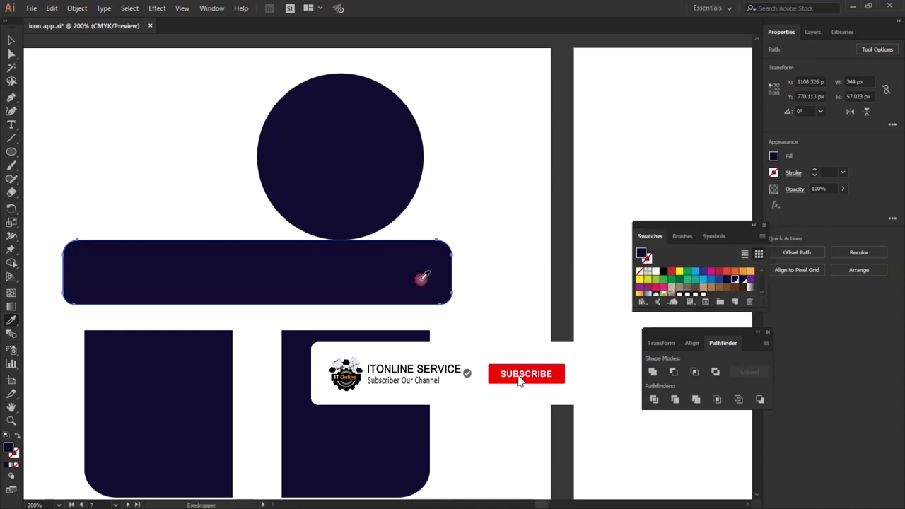
click(814, 170)
click(774, 173)
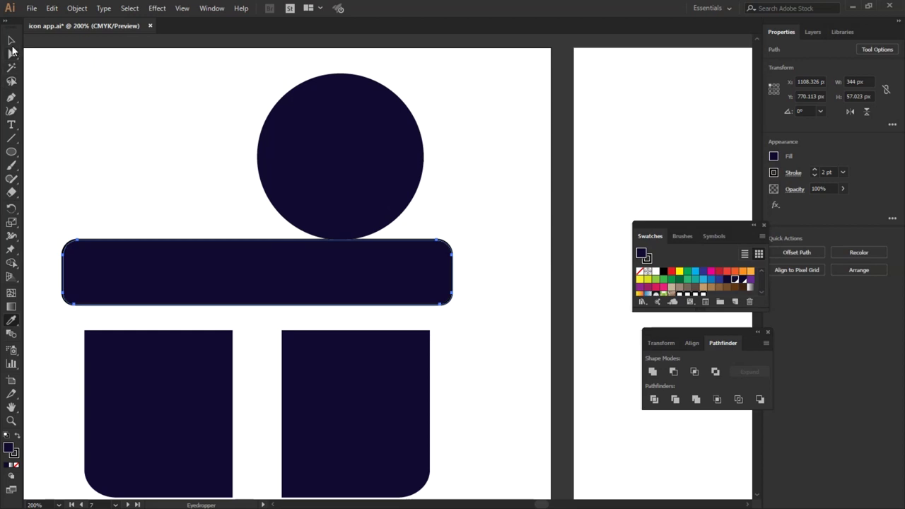
click(12, 40)
click(774, 172)
click(648, 216)
Set the circle's fill to None and its stroke weight to 12 pt.
click(384, 159)
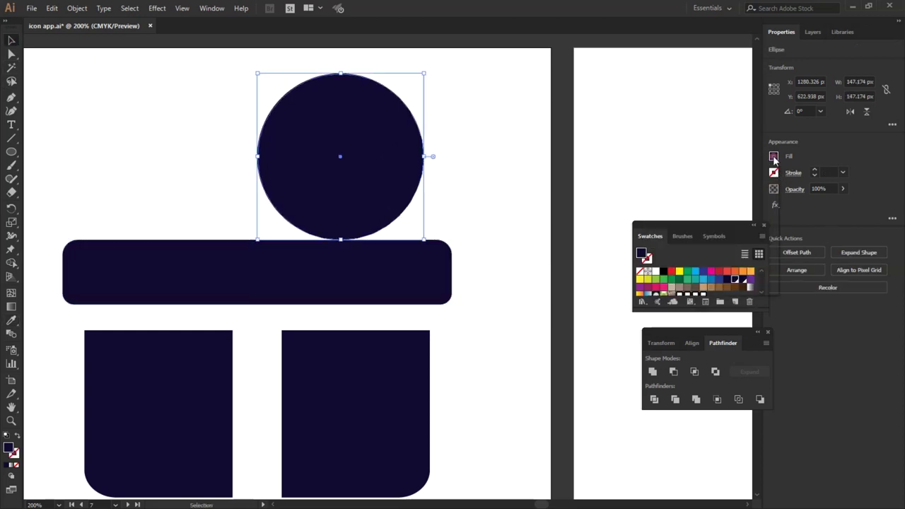
click(774, 157)
click(649, 199)
click(815, 172)
click(815, 172)
click(815, 172)
click(815, 172)
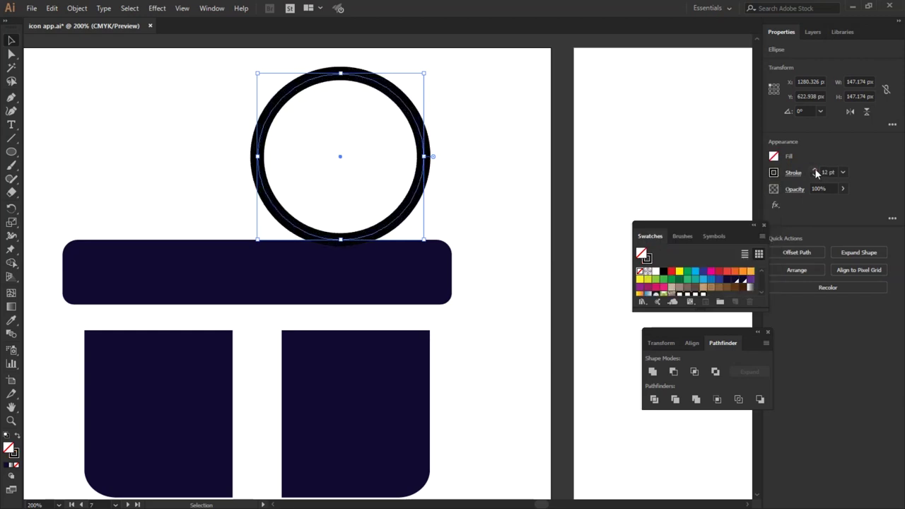
click(242, 183)
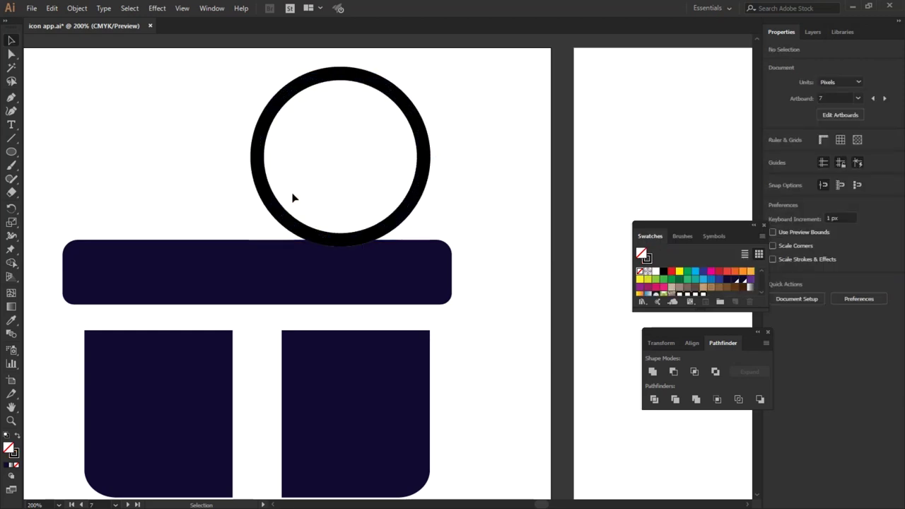
Move the ring down onto the lid and undo a first attempt at reshaping it.
click(261, 229)
drag(428, 152, 406, 222)
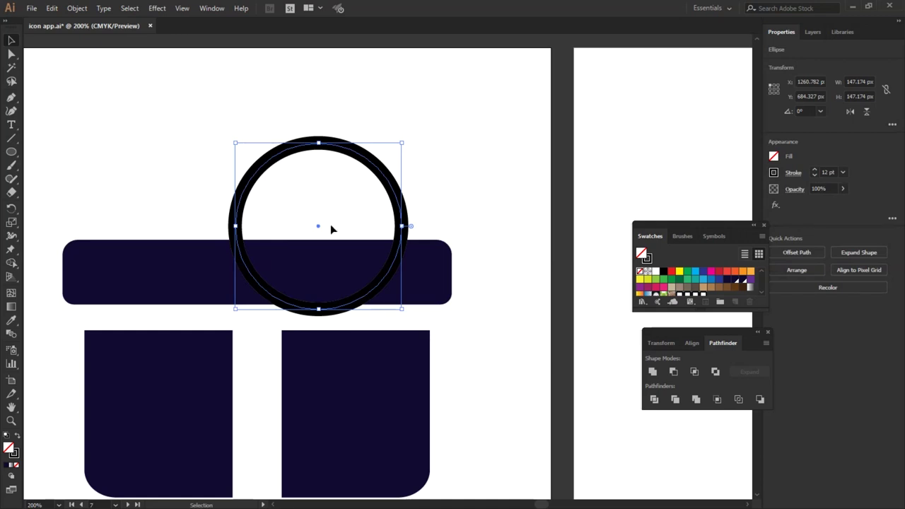
click(11, 54)
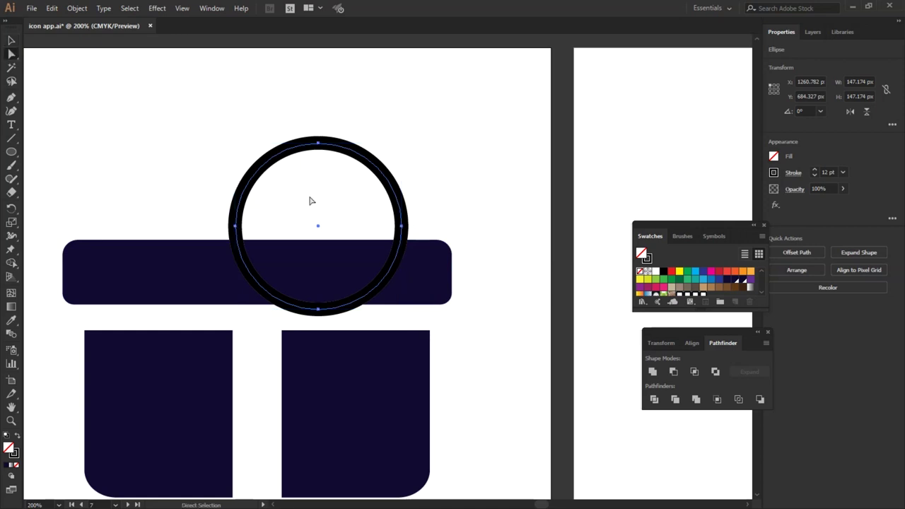
click(236, 226)
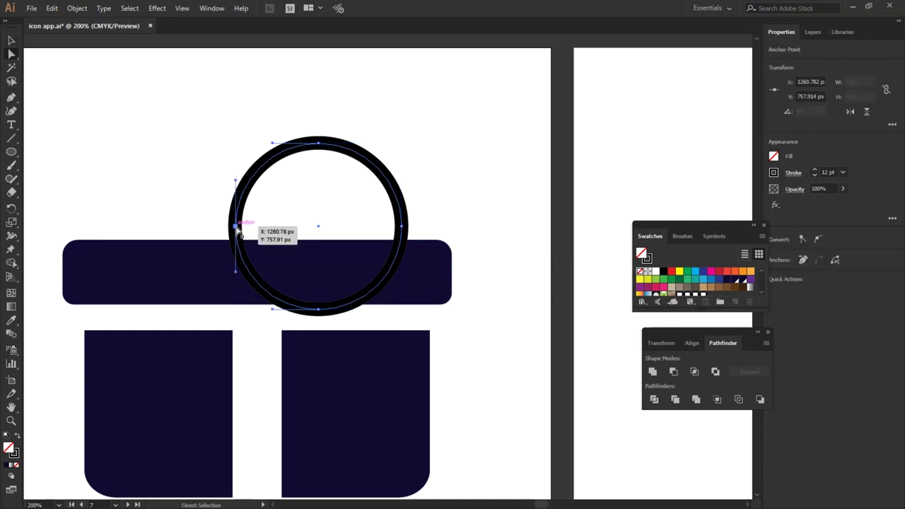
drag(237, 276, 237, 231)
key(shift)
mouse_move(238, 231)
mouse_down()
mouse_move(238, 186)
mouse_move(237, 225)
mouse_up()
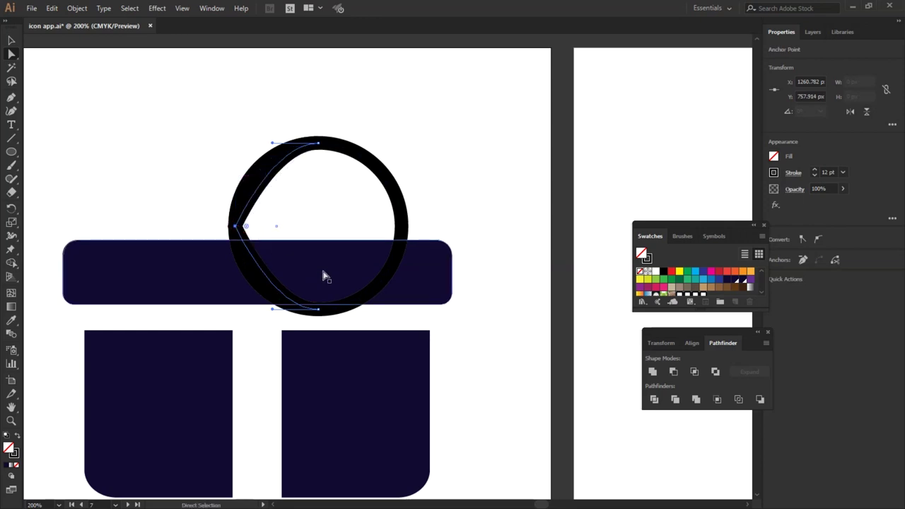
mouse_move(320, 309)
mouse_down()
mouse_move(352, 317)
mouse_move(319, 309)
mouse_up()
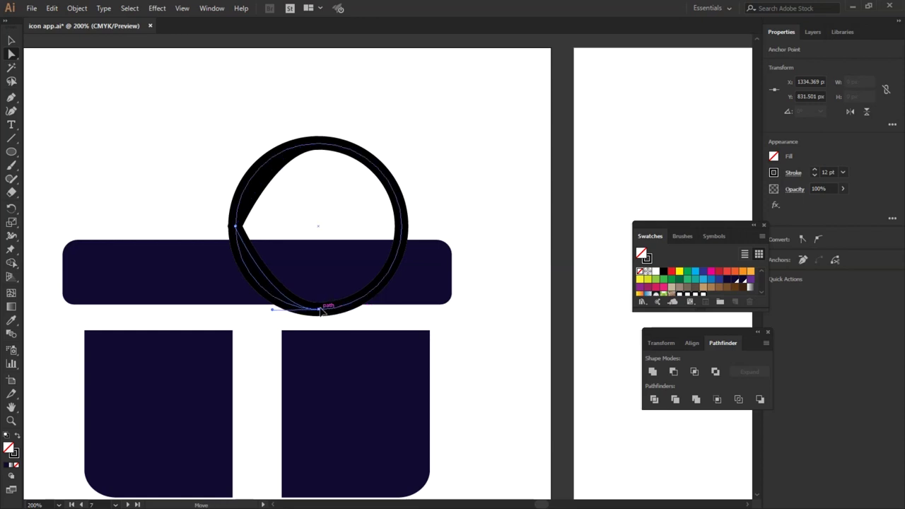
mouse_move(271, 312)
mouse_down()
mouse_move(337, 275)
mouse_move(354, 303)
mouse_up()
key(ctrl+z)
key(ctrl+z)
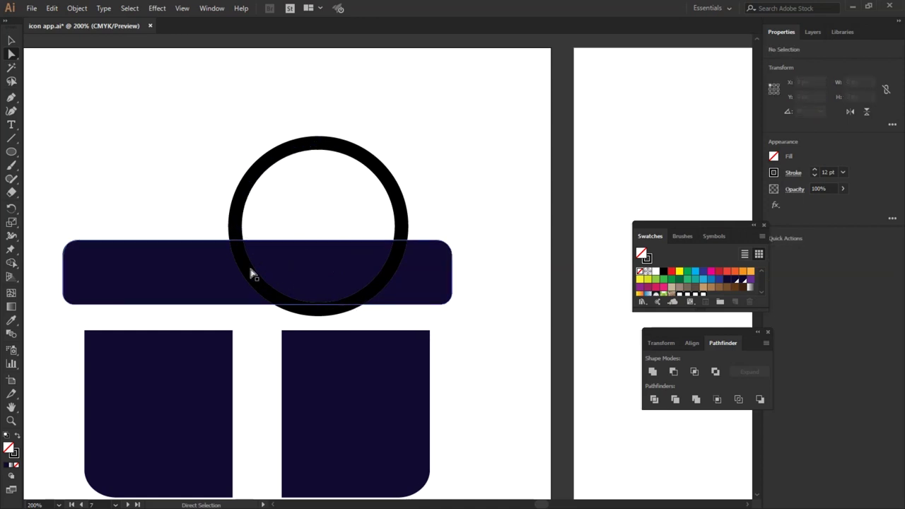
Pinch the ring's bottom and left anchors into sharp corners and draw them together.
click(317, 141)
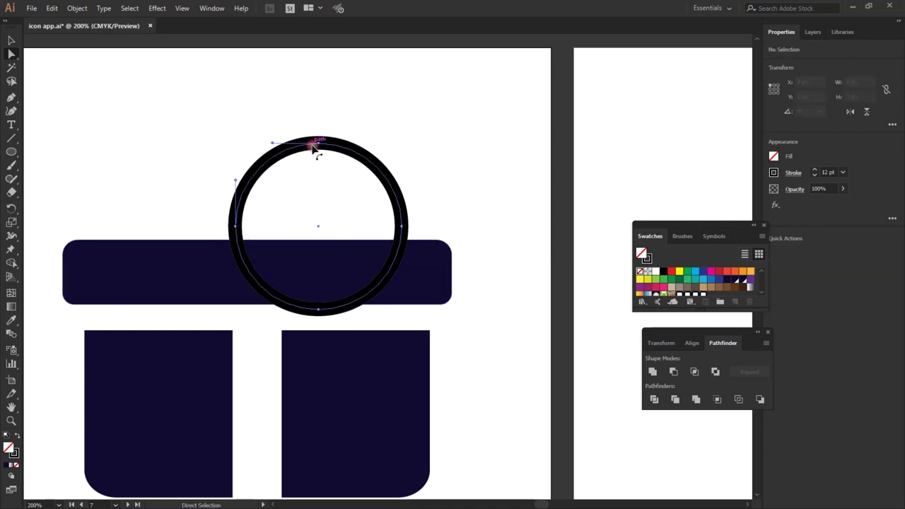
click(318, 312)
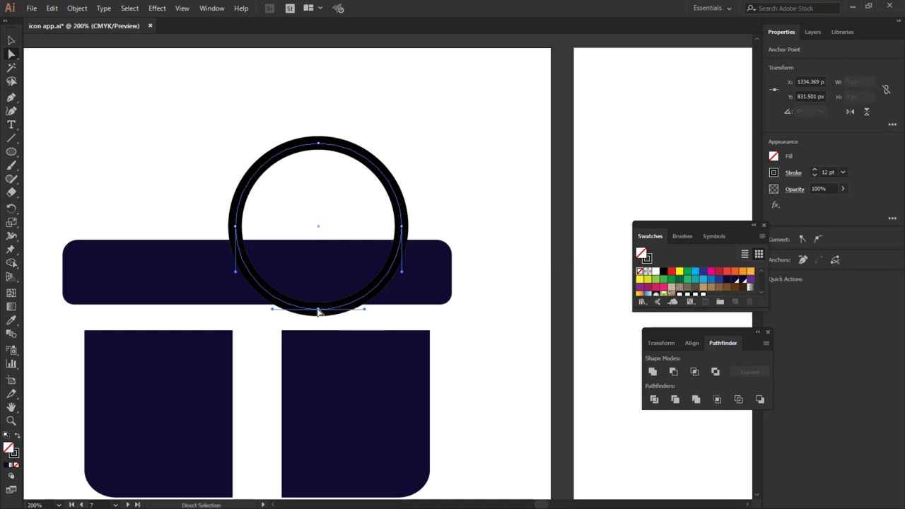
drag(365, 313, 310, 300)
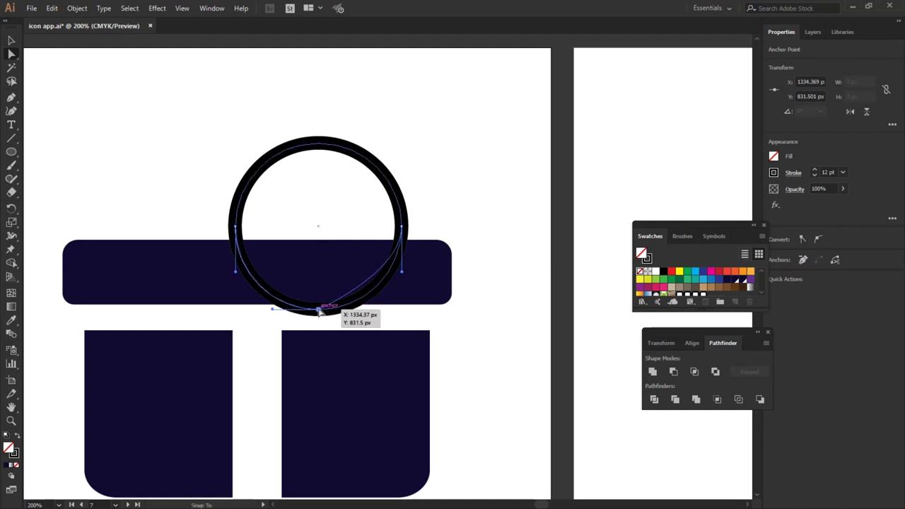
click(235, 226)
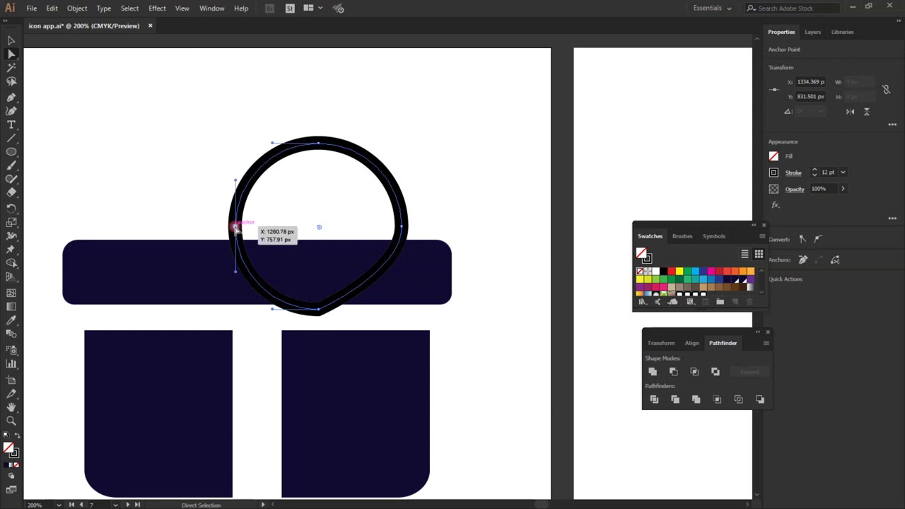
drag(236, 181, 236, 259)
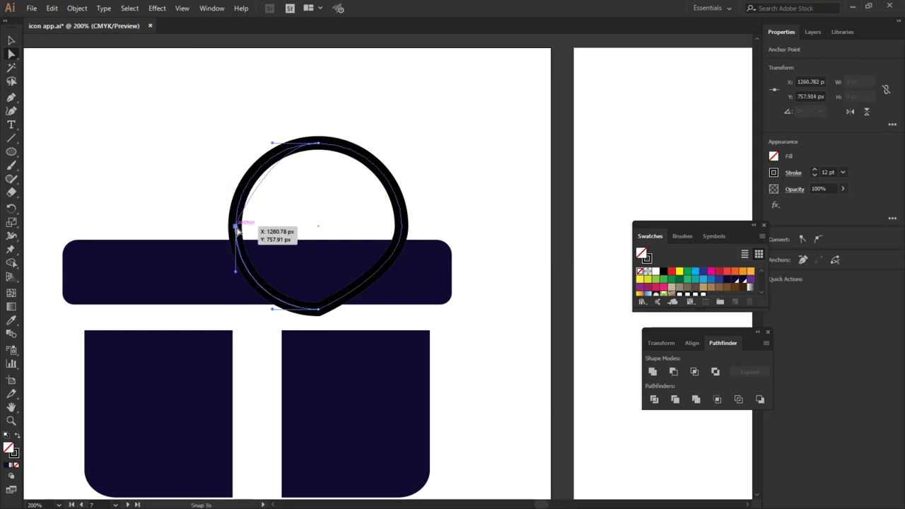
drag(236, 258, 236, 226)
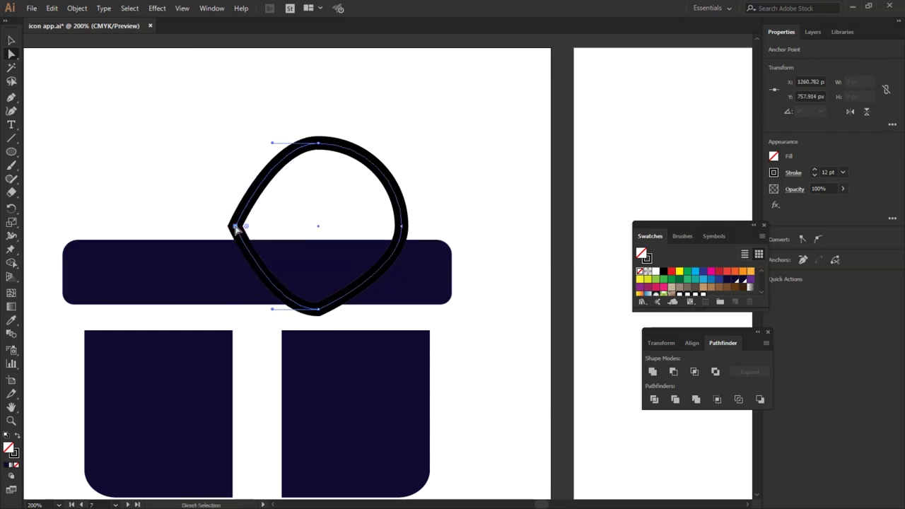
drag(273, 312, 319, 310)
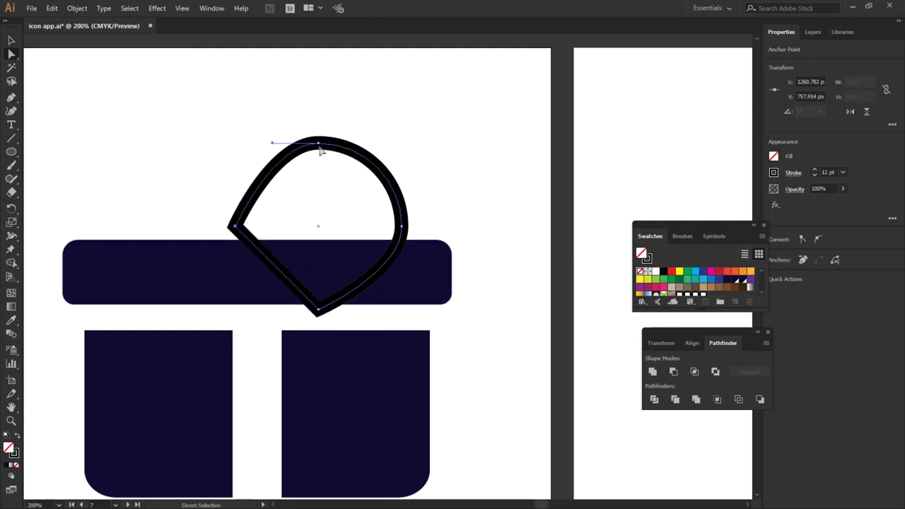
drag(234, 230, 233, 252)
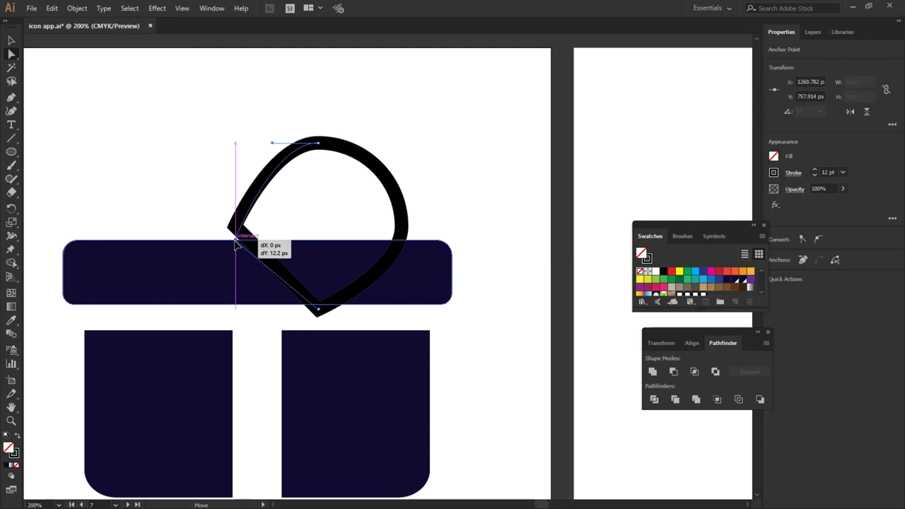
drag(233, 252, 237, 244)
click(318, 311)
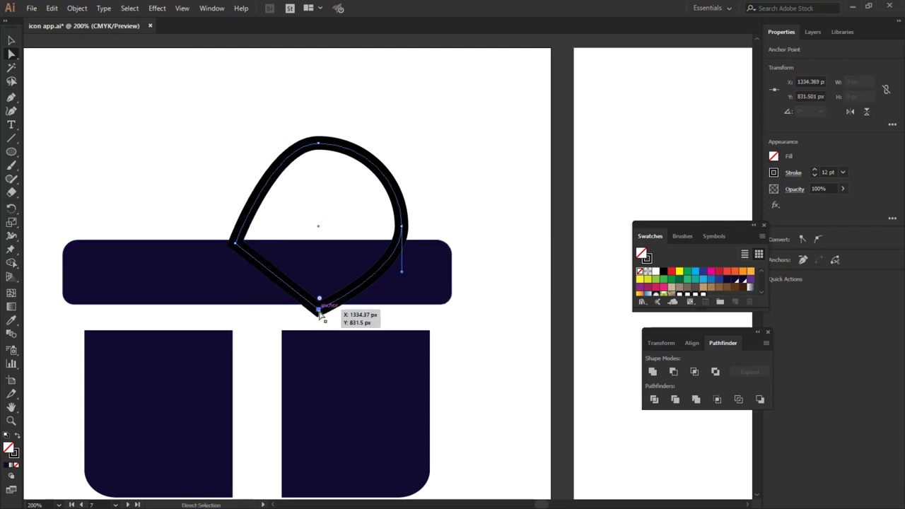
drag(319, 311, 239, 249)
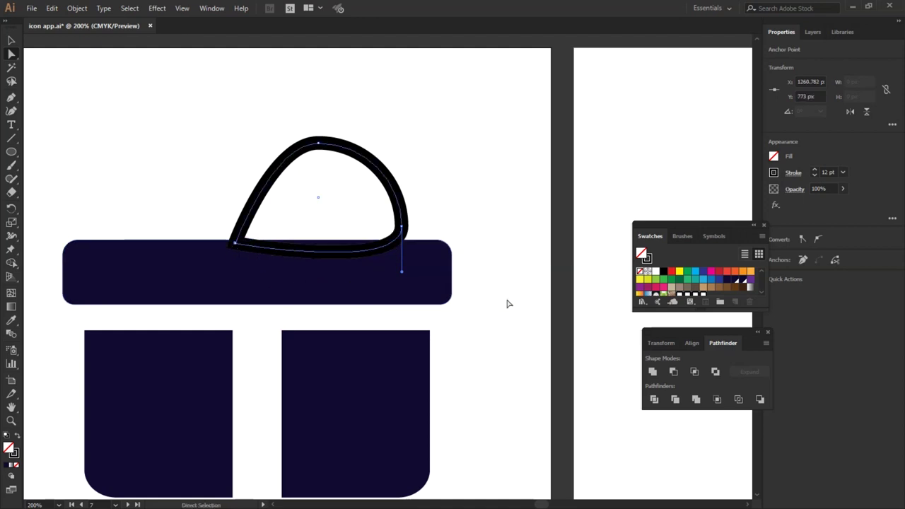
Reshape the loop's right-side and top curves by dragging their handles.
click(401, 227)
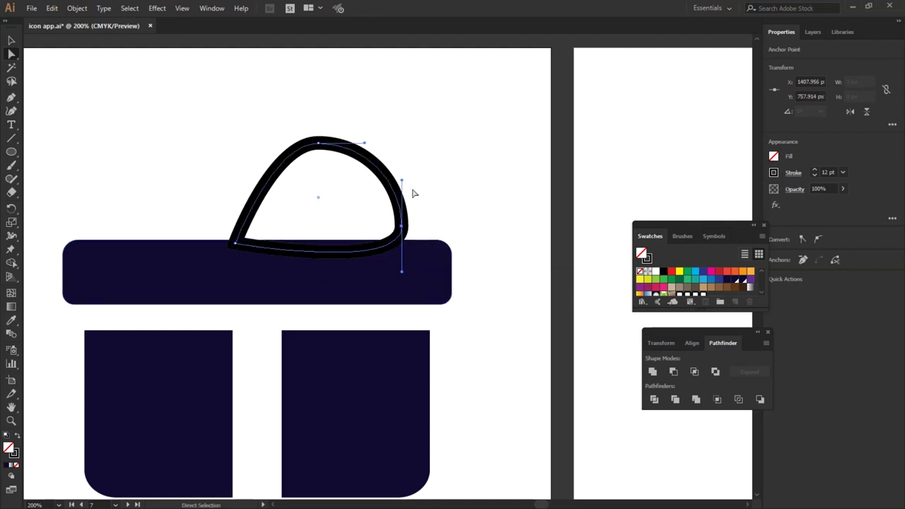
drag(401, 183, 407, 168)
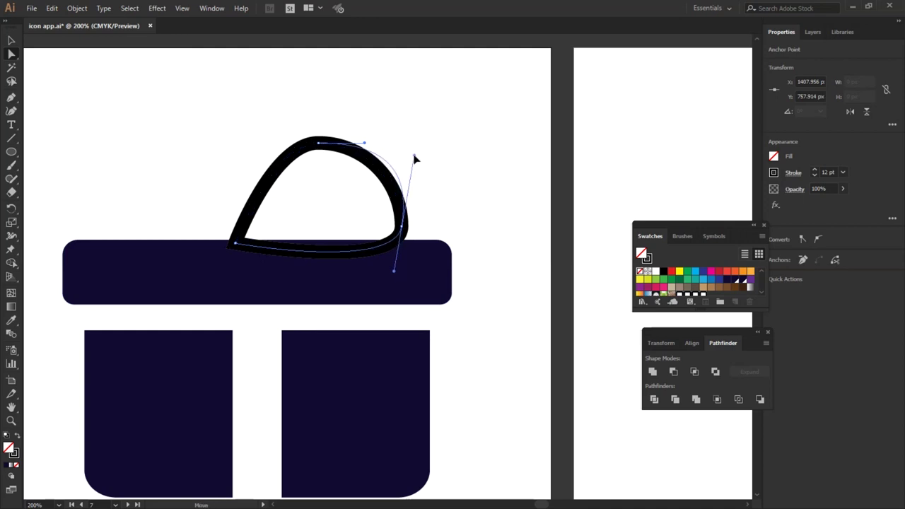
drag(398, 271, 390, 293)
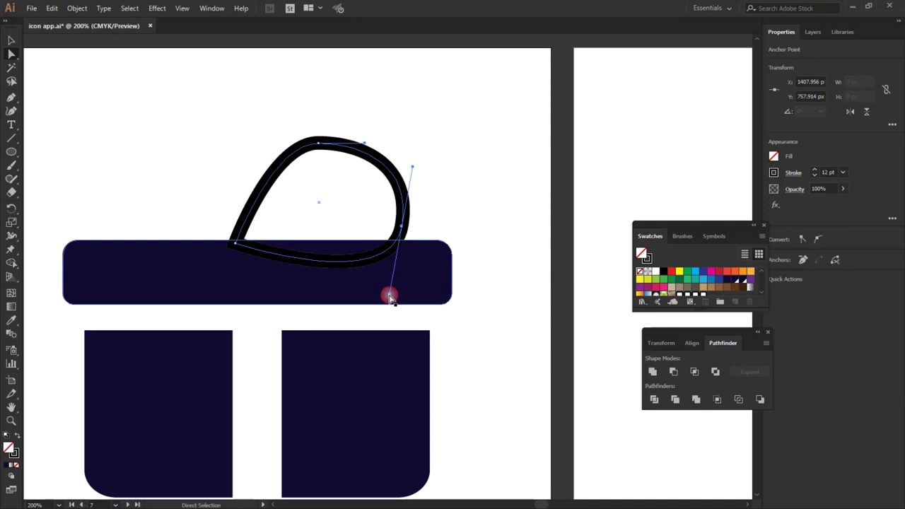
drag(365, 146, 382, 132)
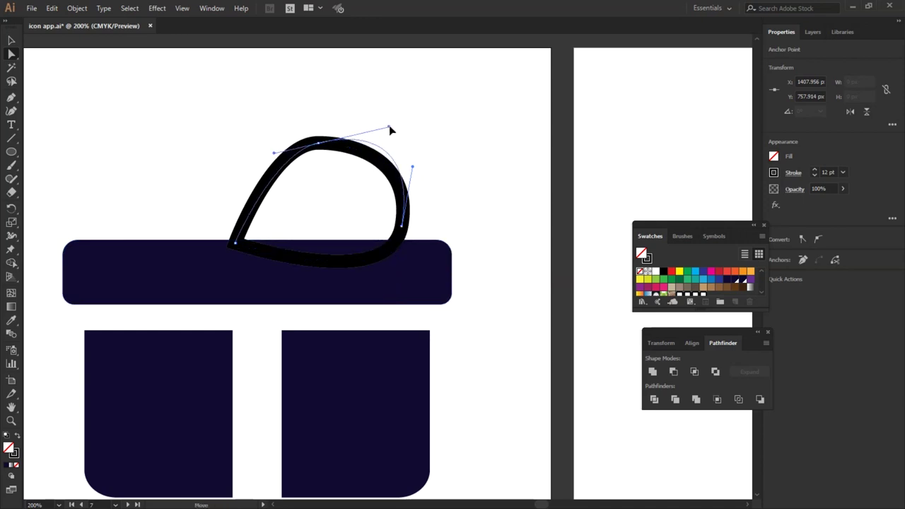
drag(412, 168, 410, 170)
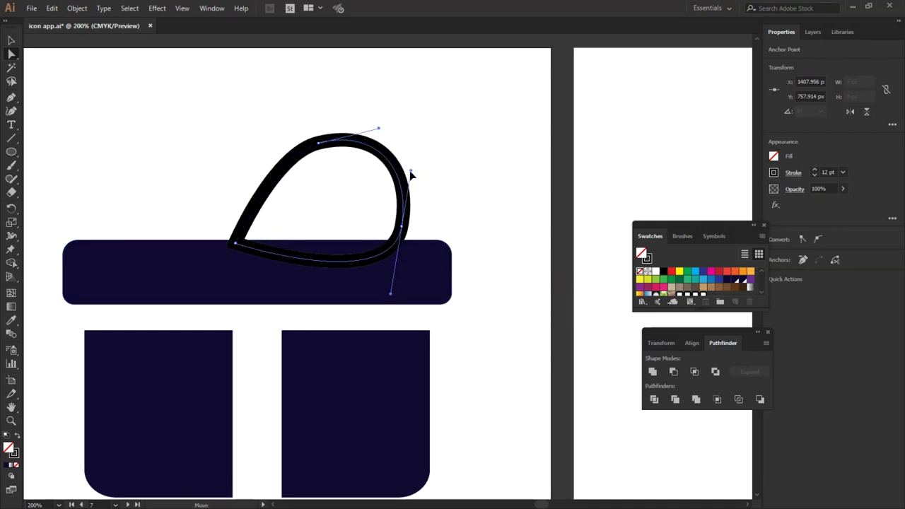
drag(391, 294, 390, 297)
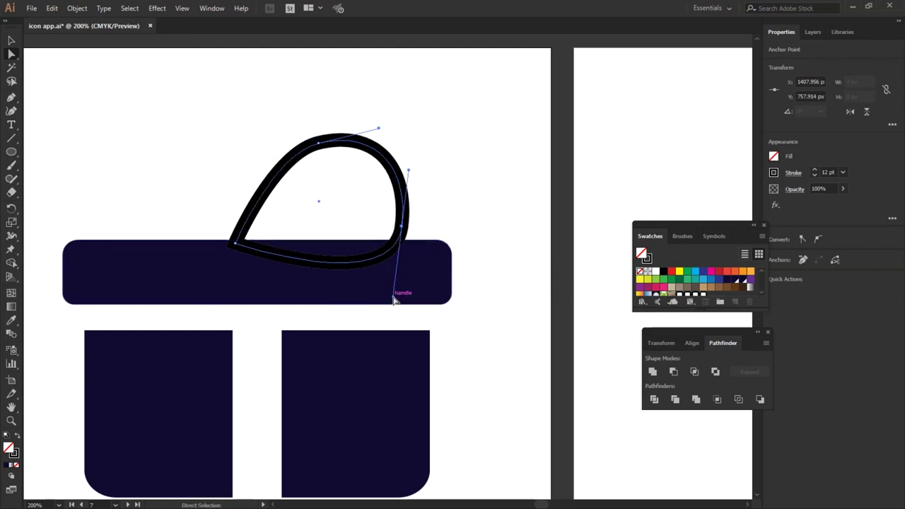
click(477, 182)
Refine the top curve and lower-left corner into a teardrop pointing down-left.
click(363, 146)
mouse_move(323, 144)
mouse_down()
mouse_move(276, 159)
mouse_move(271, 149)
mouse_up()
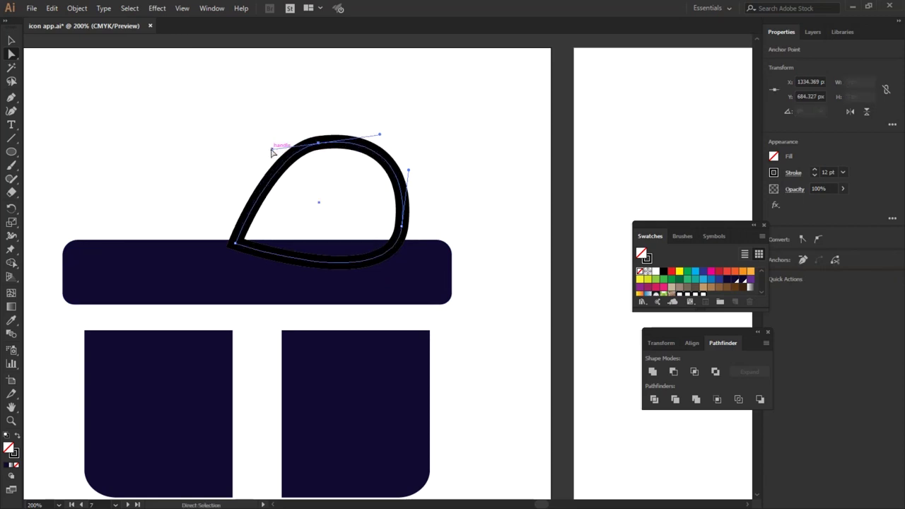
drag(238, 247, 236, 253)
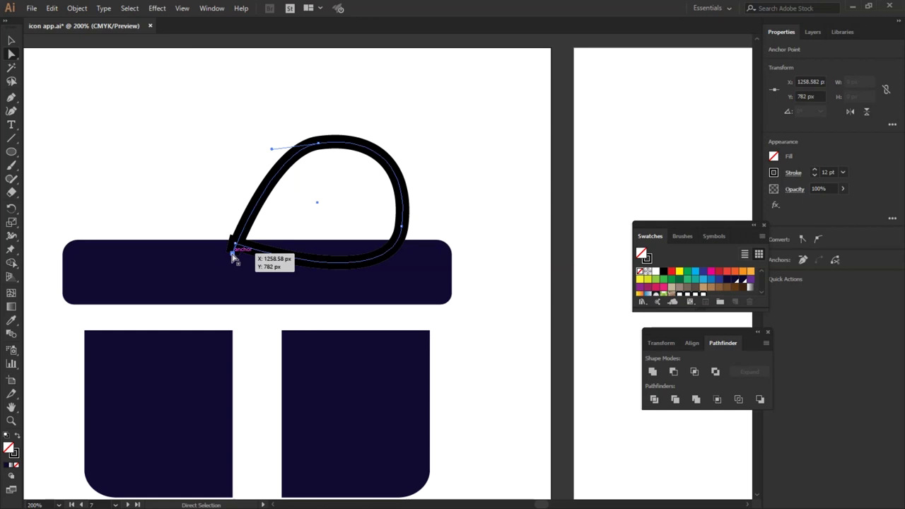
drag(236, 249, 234, 256)
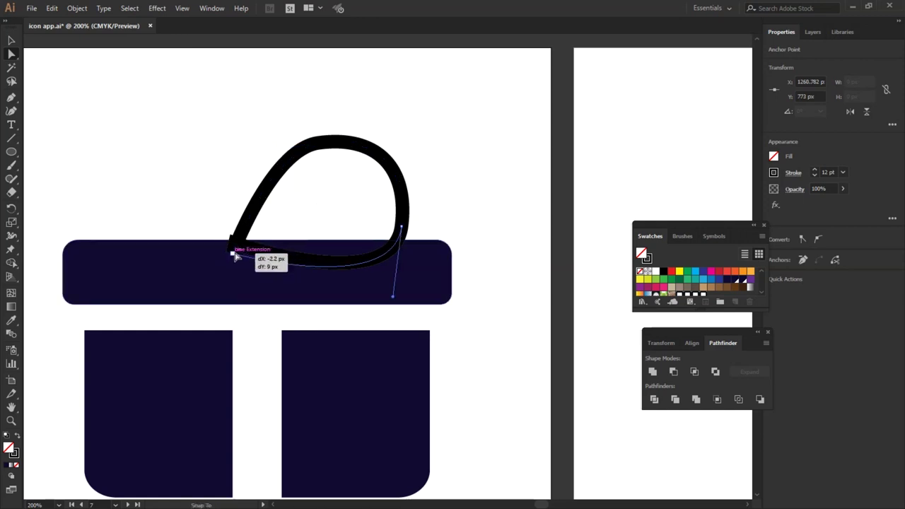
click(471, 167)
drag(322, 143, 244, 161)
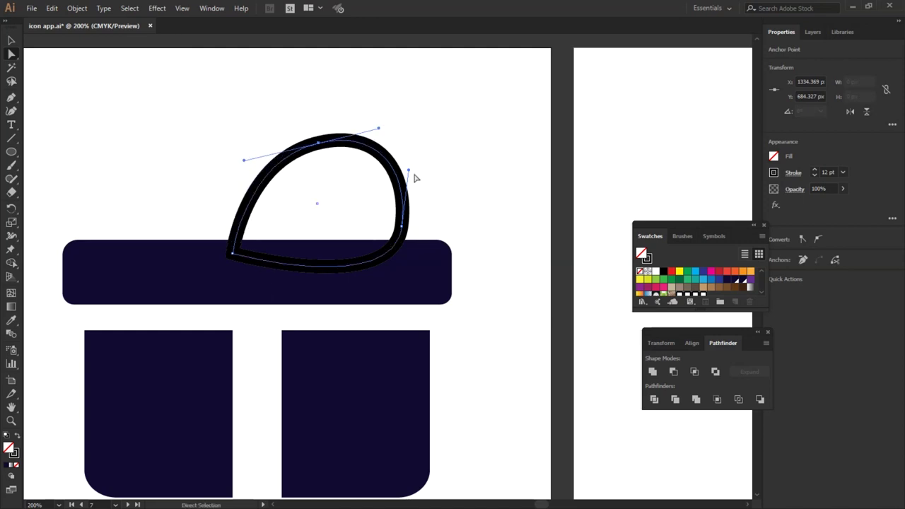
drag(409, 172, 408, 175)
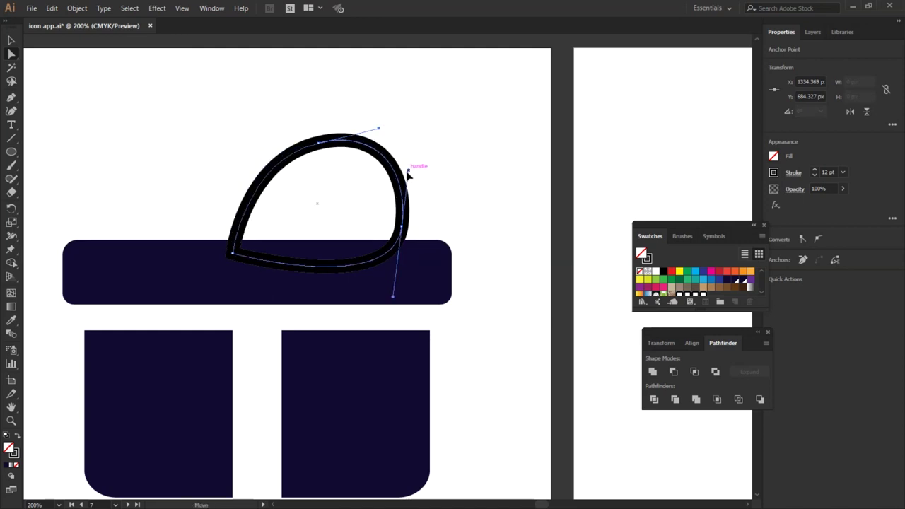
click(560, 167)
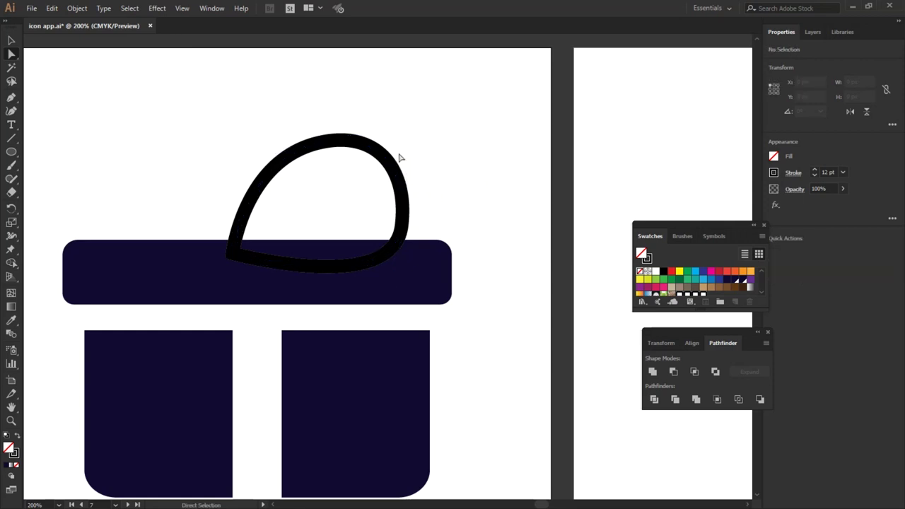
click(395, 170)
click(12, 40)
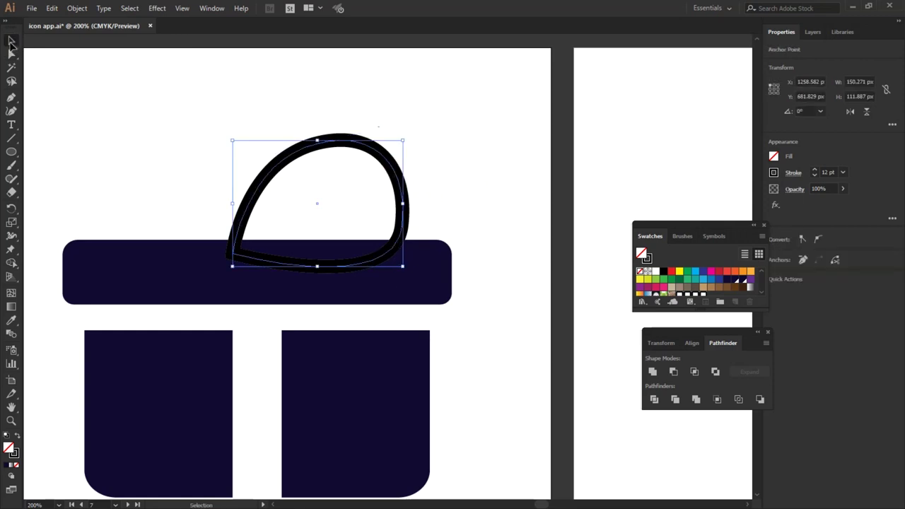
Scale the teardrop loop down, set its stroke to 15 pt, and nudge it about 15 px left.
click(307, 163)
click(349, 147)
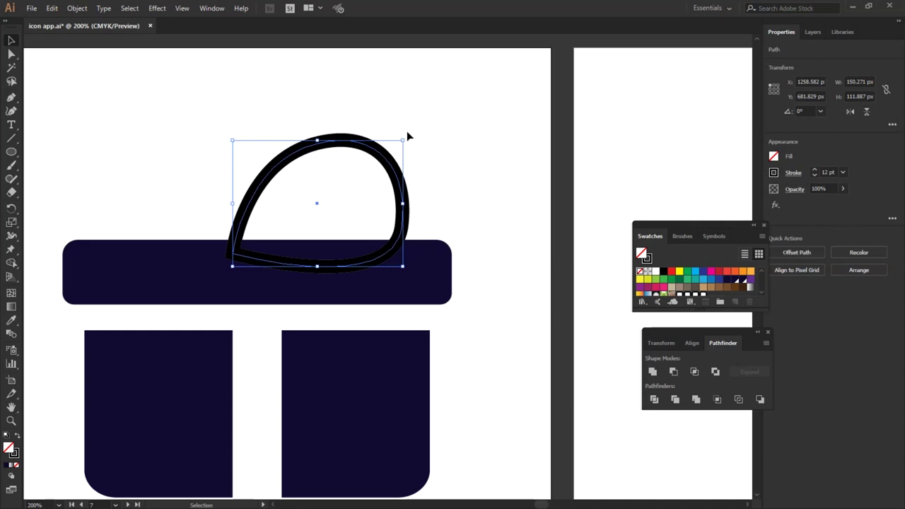
drag(403, 142, 365, 170)
drag(286, 181, 310, 168)
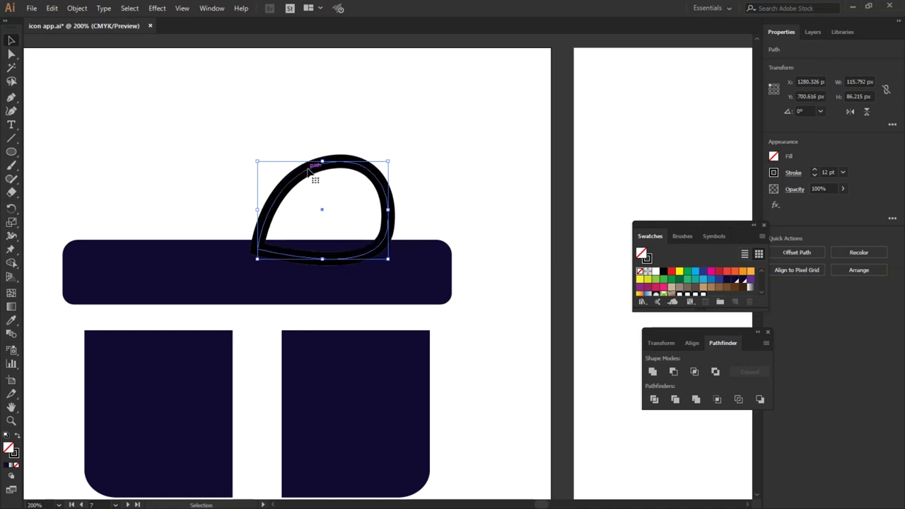
click(437, 159)
click(369, 179)
click(814, 170)
click(814, 170)
click(815, 170)
drag(255, 157, 267, 166)
drag(287, 204, 276, 204)
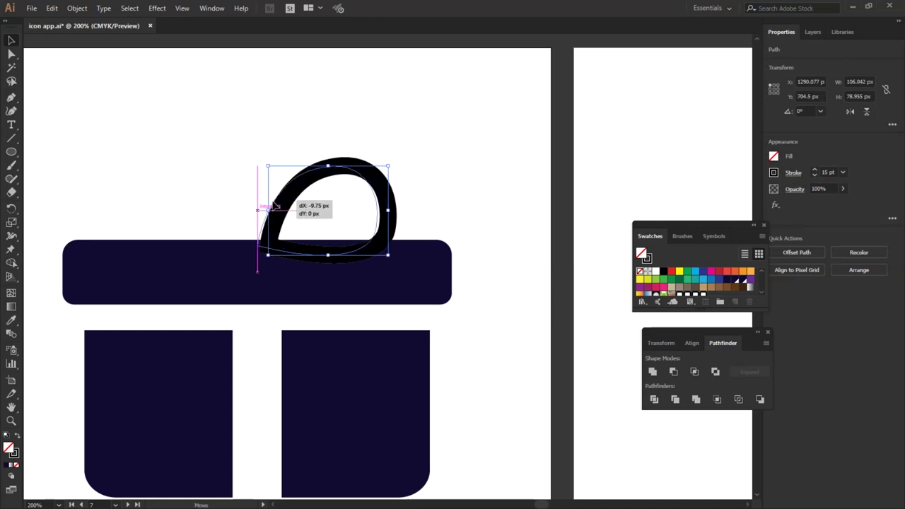
Reflect a vertical copy of the teardrop loop and place it left of the original.
right_click(377, 205)
mouse_move(409, 362)
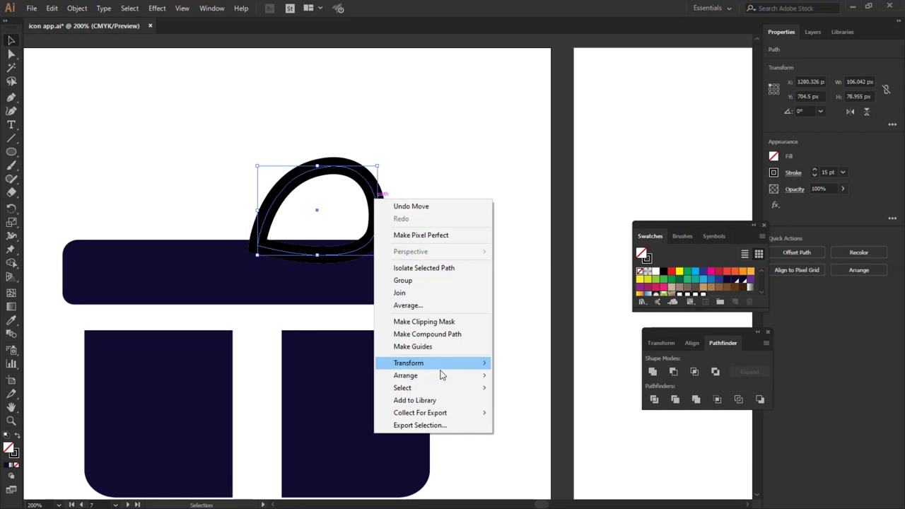
click(522, 404)
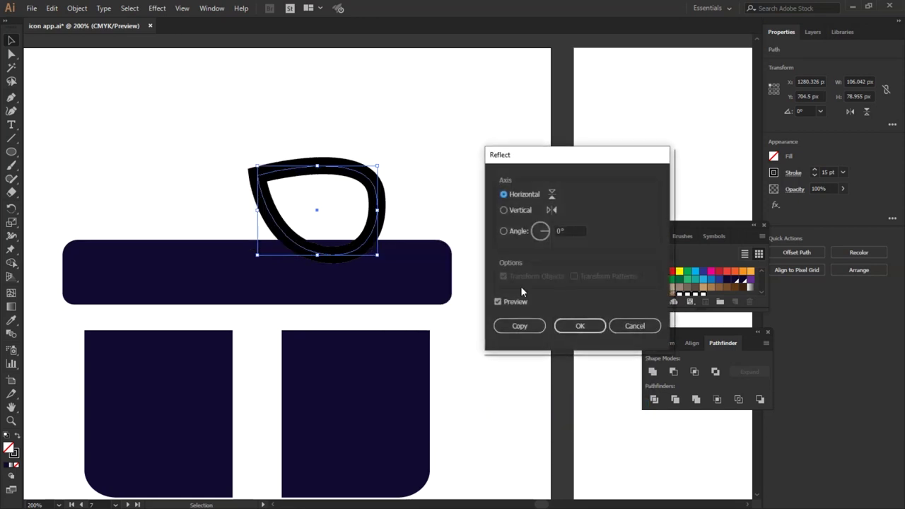
click(504, 210)
click(521, 326)
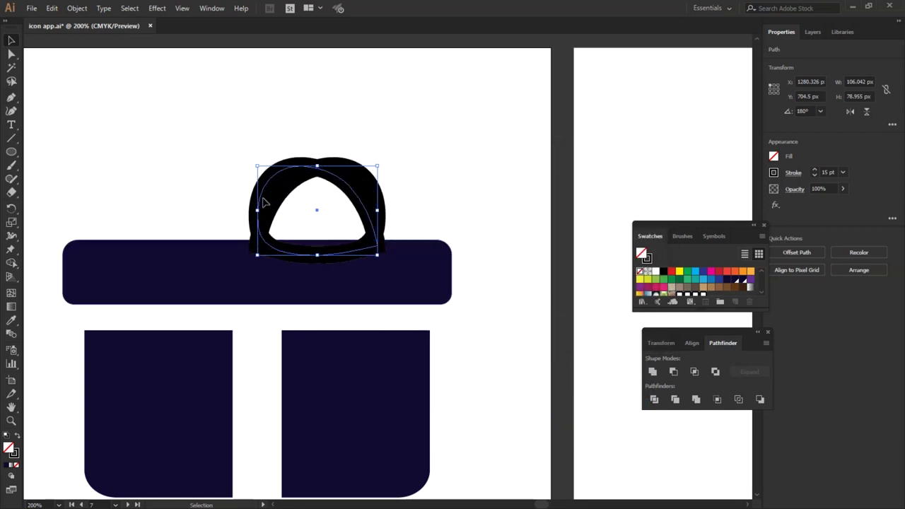
drag(264, 193, 146, 205)
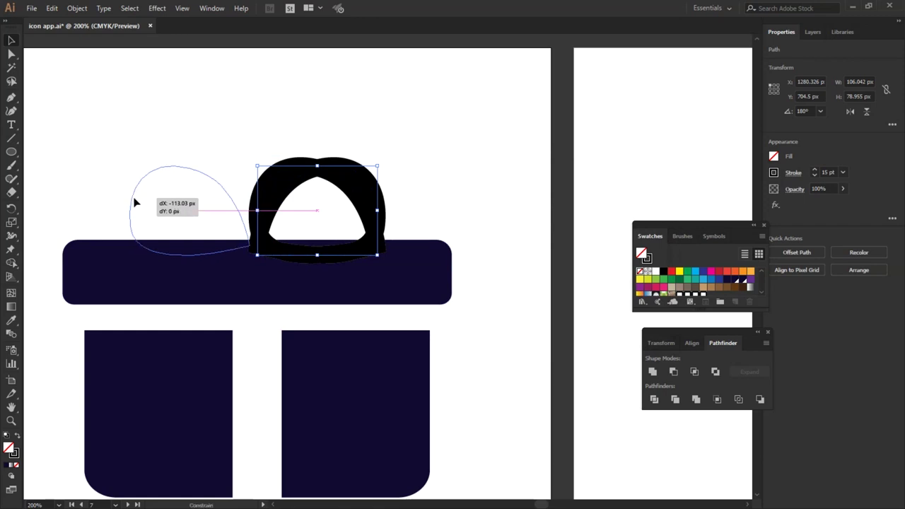
drag(147, 204, 141, 204)
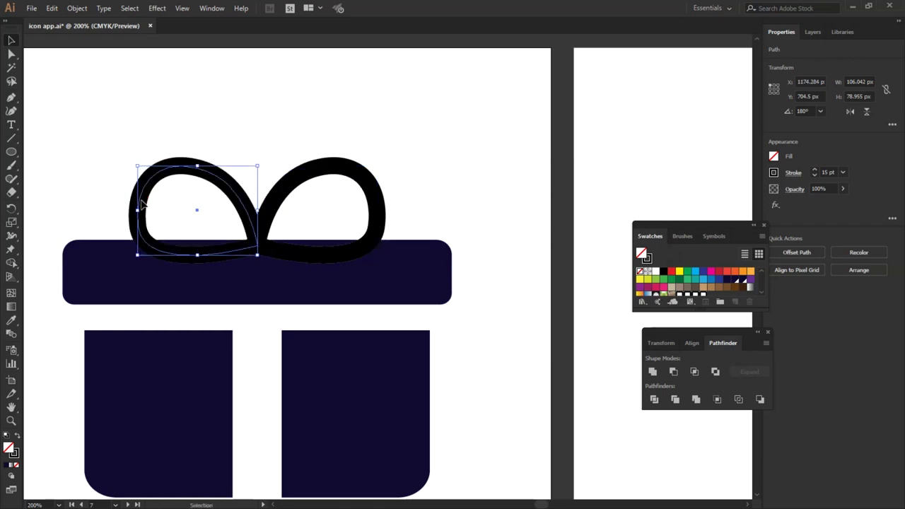
click(394, 144)
Marquee-select both bow loops together and bring up their context menu.
drag(145, 134, 319, 285)
click(330, 117)
drag(164, 128, 337, 216)
mouse_move(127, 132)
mouse_down()
mouse_move(150, 160)
mouse_move(330, 290)
mouse_up()
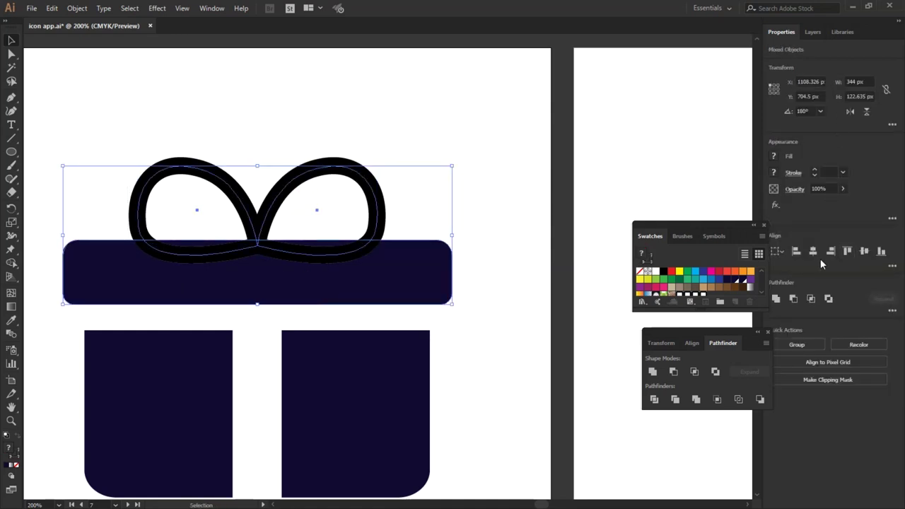
mouse_move(163, 138)
mouse_down()
mouse_move(309, 194)
mouse_move(298, 181)
mouse_up()
right_click(298, 181)
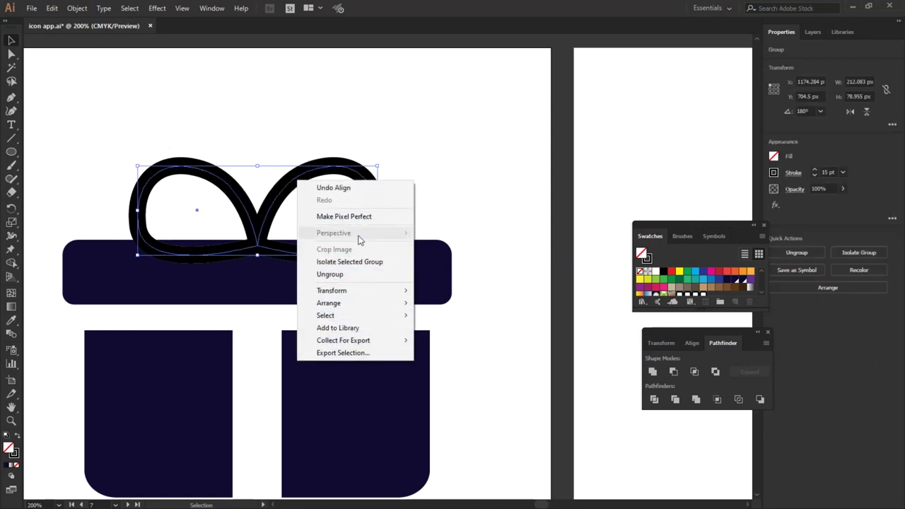
Convert the bow's stroke into filled shapes with Object > Path > Outline Stroke.
mouse_move(343, 340)
click(83, 8)
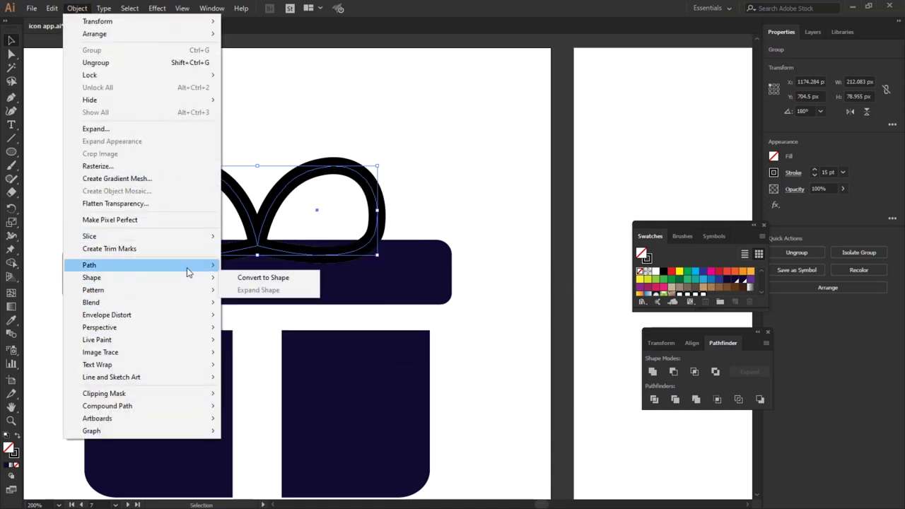
click(248, 289)
click(140, 118)
Unite the bow with the lid band and fill the merged shape with the library's navy swatch.
drag(111, 137, 367, 293)
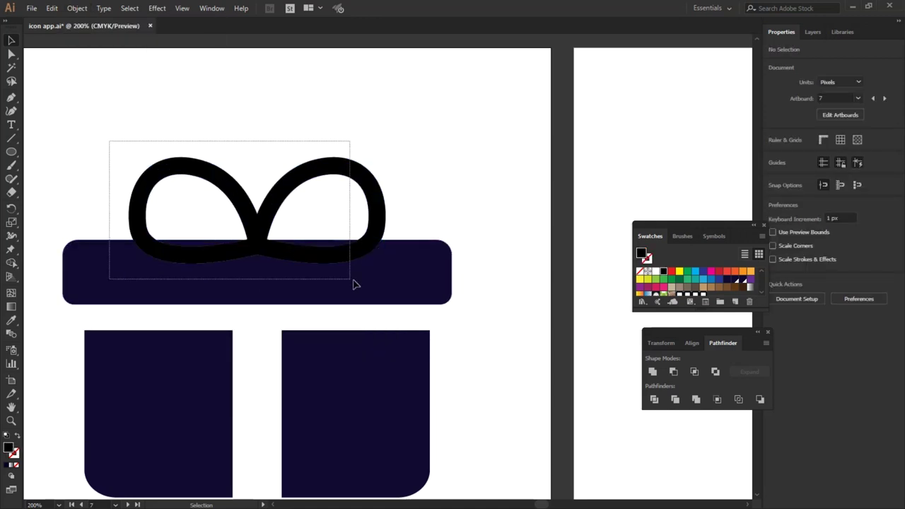
click(652, 371)
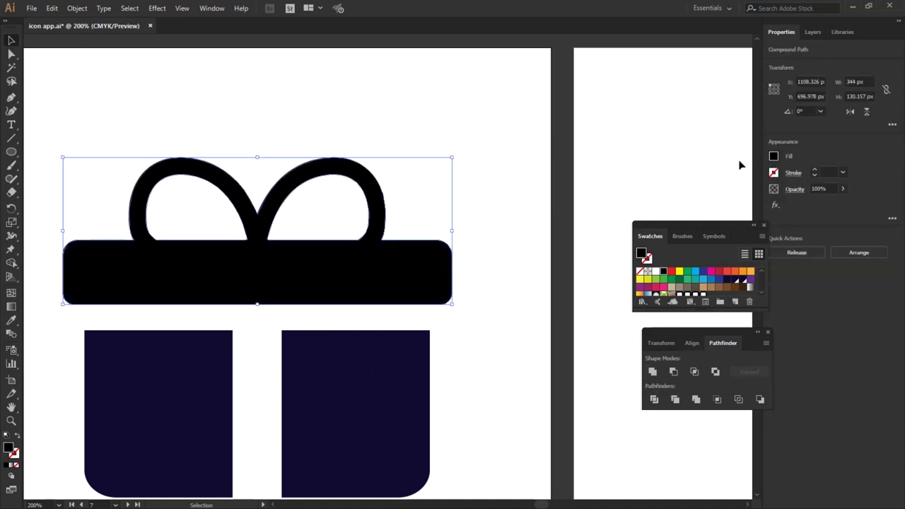
click(773, 157)
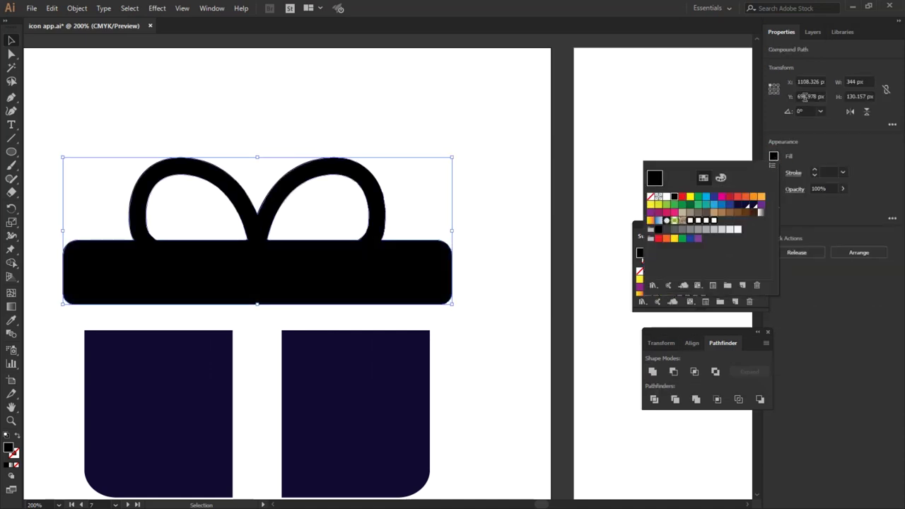
click(842, 32)
click(786, 118)
click(515, 115)
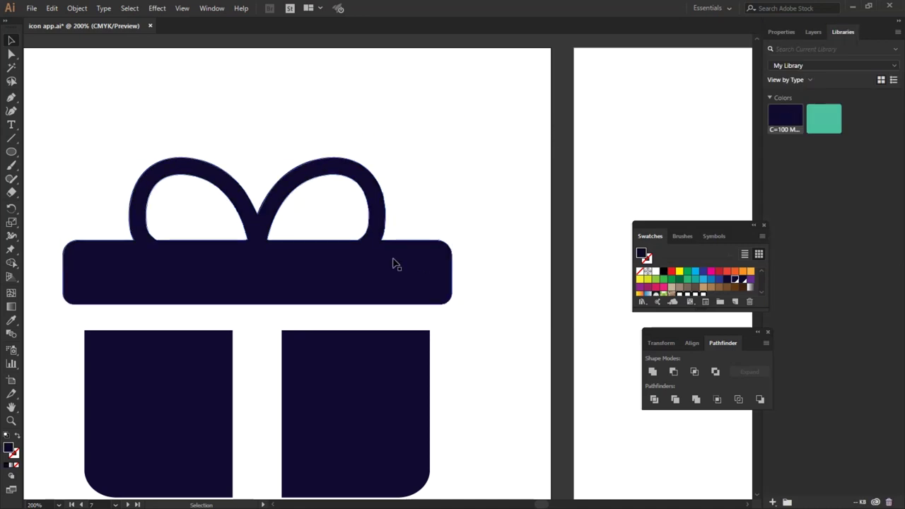
Zoom out and select the gift icon, nudging it slightly from the bottom.
scroll(366, 210, down, 2)
scroll(398, 172, down, 1)
click(305, 290)
drag(342, 293, 342, 296)
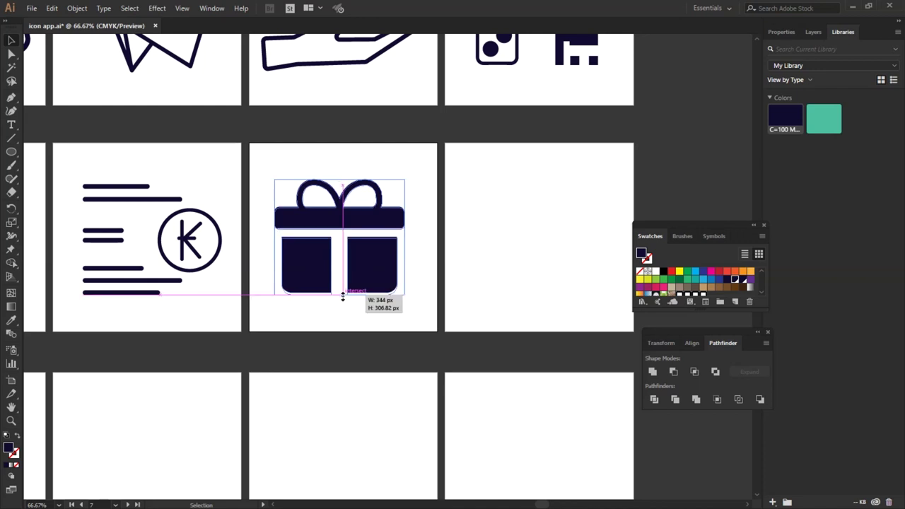
click(412, 251)
click(374, 269)
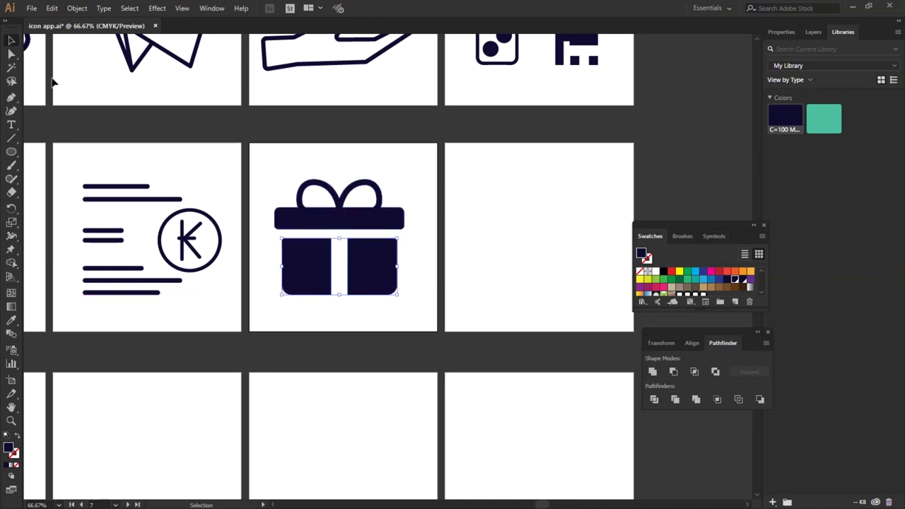
Select all gift parts, scale them down from the top-left corner, and reposition on the artboard.
drag(269, 167, 404, 293)
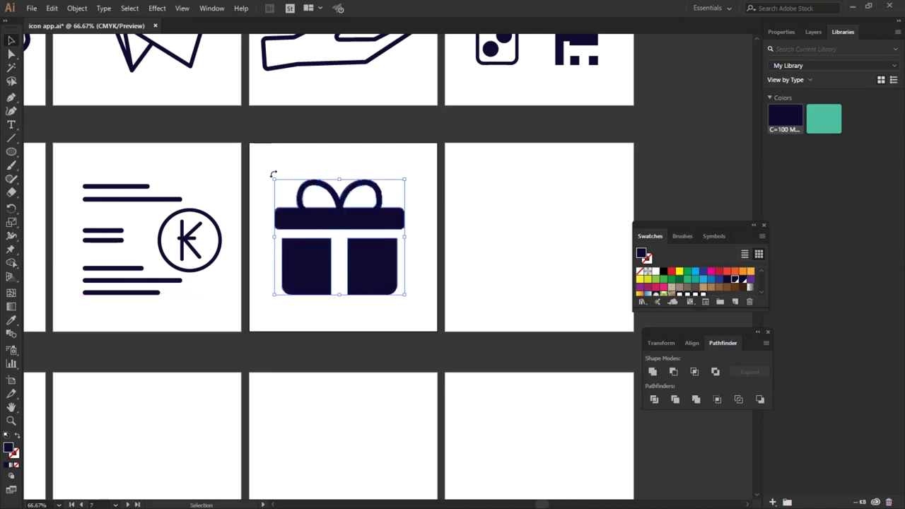
drag(273, 178, 285, 190)
mouse_move(373, 261)
mouse_down()
mouse_move(357, 248)
mouse_move(371, 252)
mouse_up()
click(504, 262)
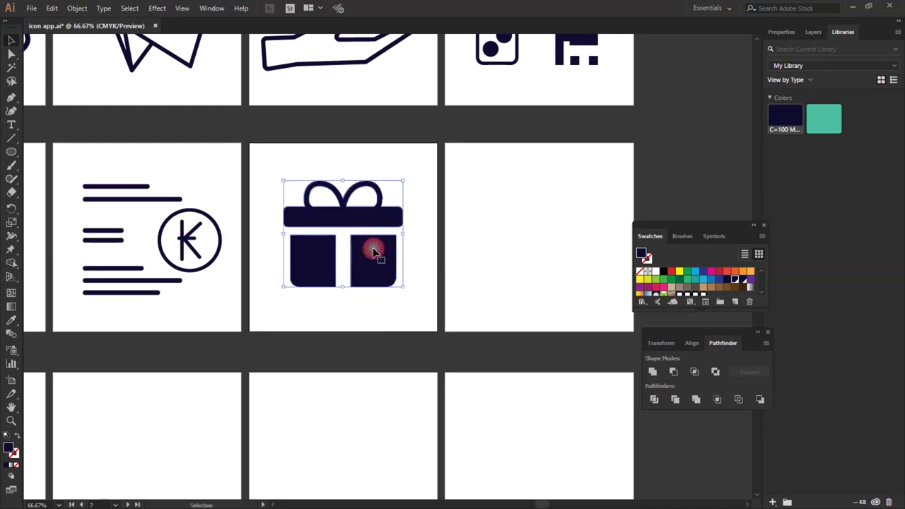
click(520, 222)
scroll(261, 155, down, 1)
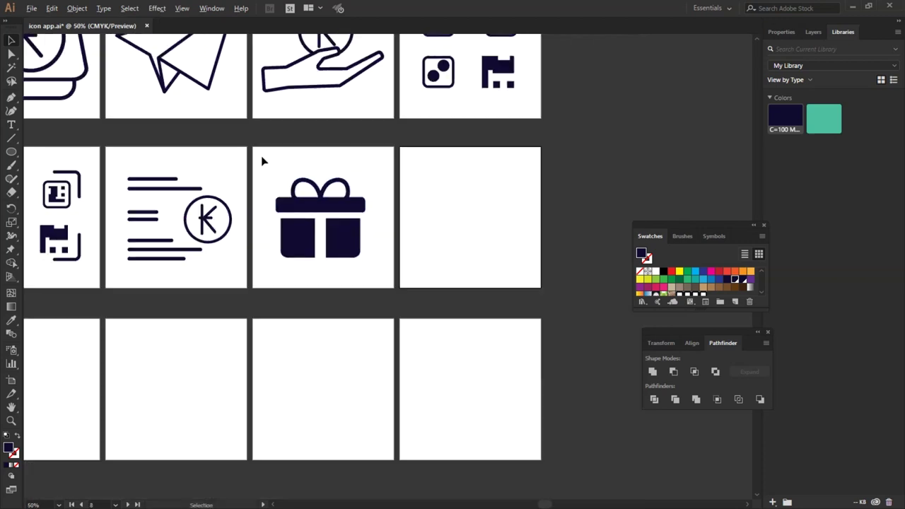
scroll(261, 155, down, 1)
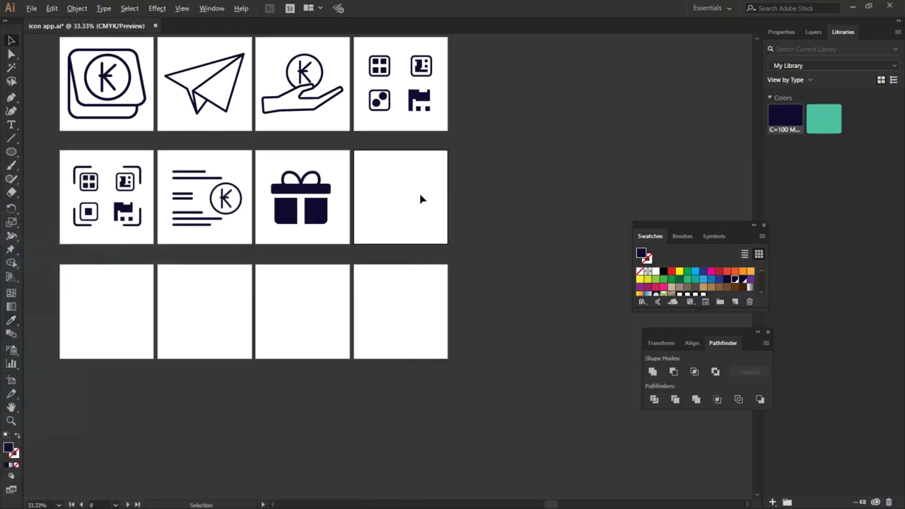
scroll(421, 199, up, 2)
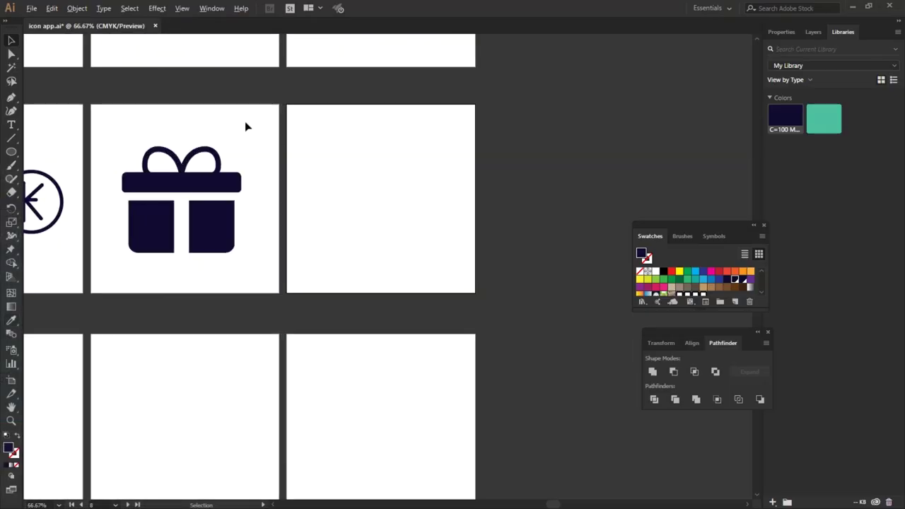
Draw a navy circle with the Ellipse tool on the empty artboard and shift it up-left.
drag(11, 152, 47, 177)
drag(335, 147, 450, 259)
click(11, 40)
scroll(282, 198, up, 2)
scroll(283, 227, down, 1)
mouse_move(325, 231)
mouse_down()
mouse_move(302, 216)
mouse_move(313, 216)
mouse_up()
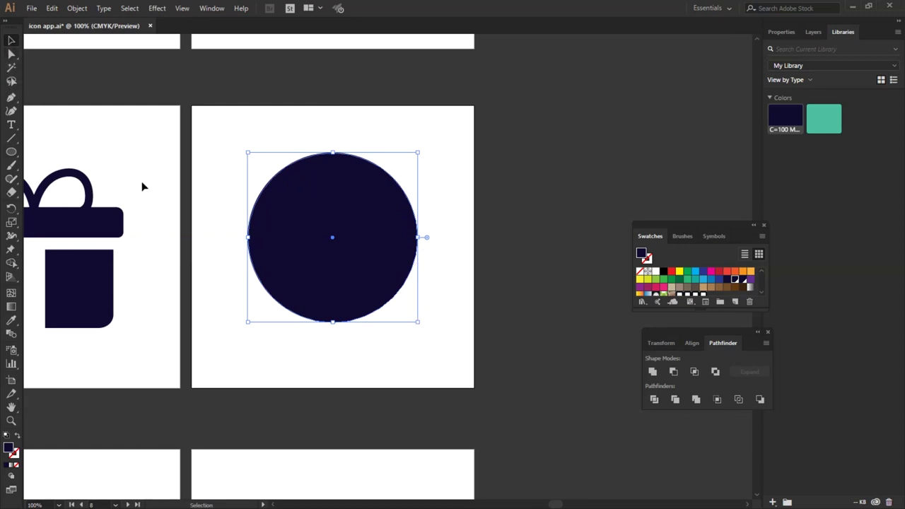
Add three anchor points along the circle's lower and lower-right edge.
click(13, 55)
drag(11, 97, 49, 109)
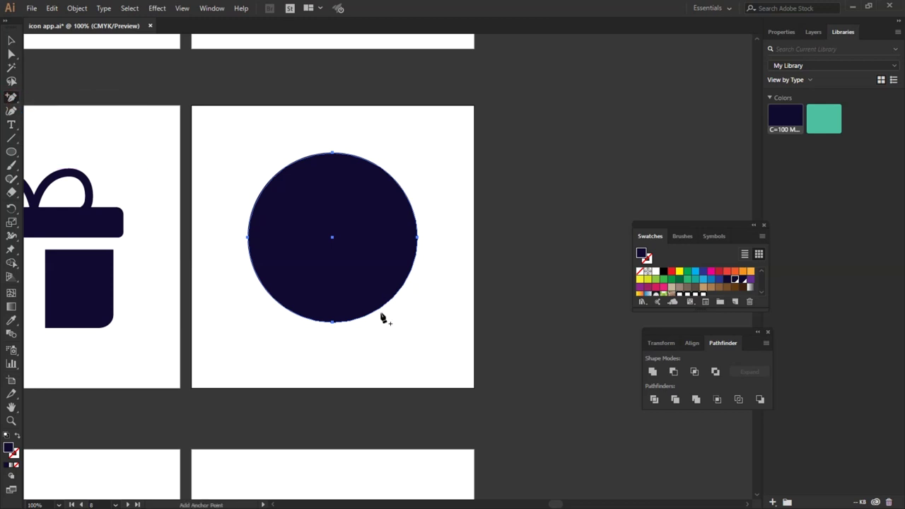
scroll(380, 318, up, 3)
click(326, 330)
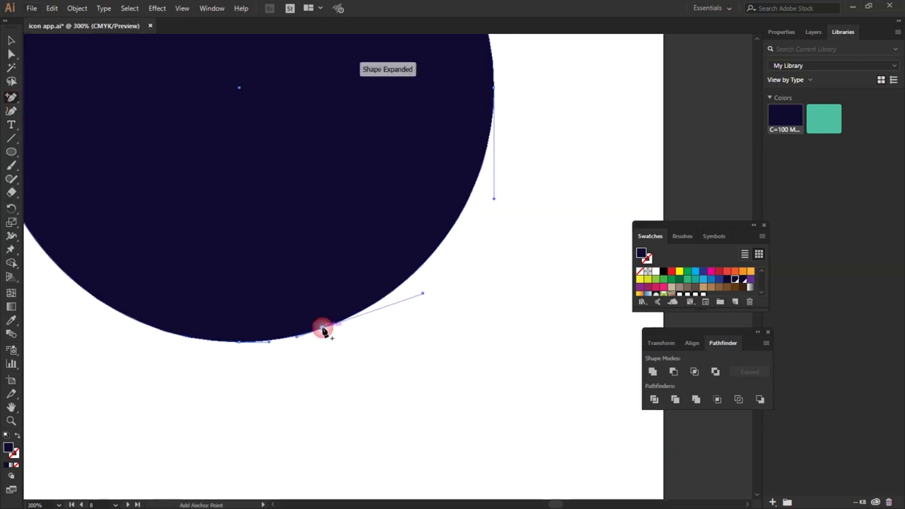
click(376, 300)
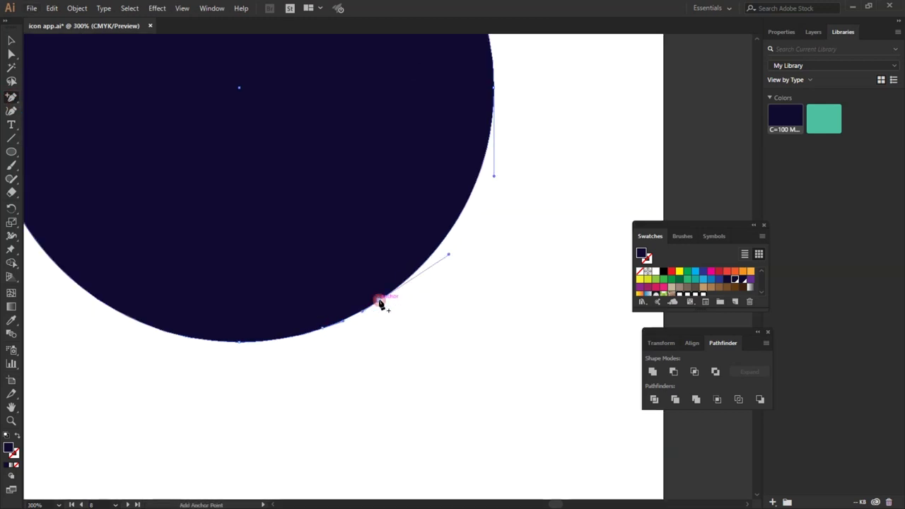
click(423, 264)
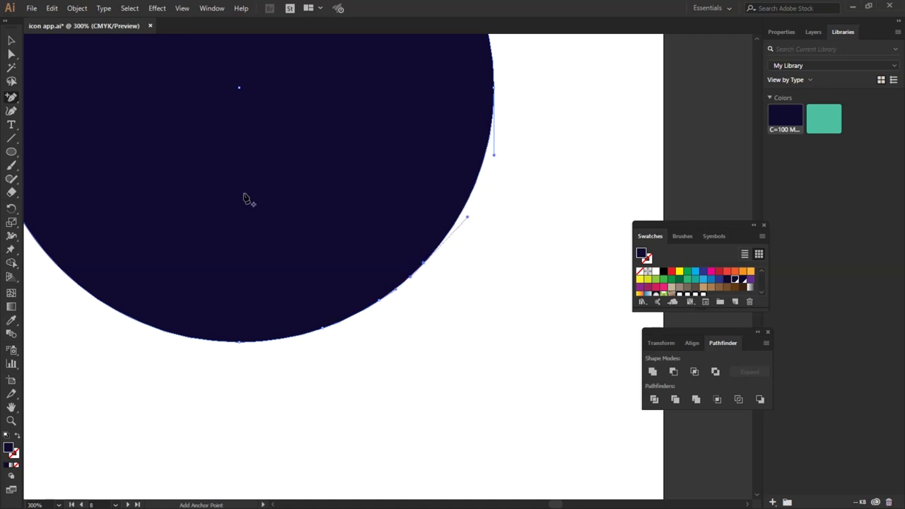
Drag the middle new anchor outward into a pointed speech-bubble tail and fine-tune its tip.
click(12, 55)
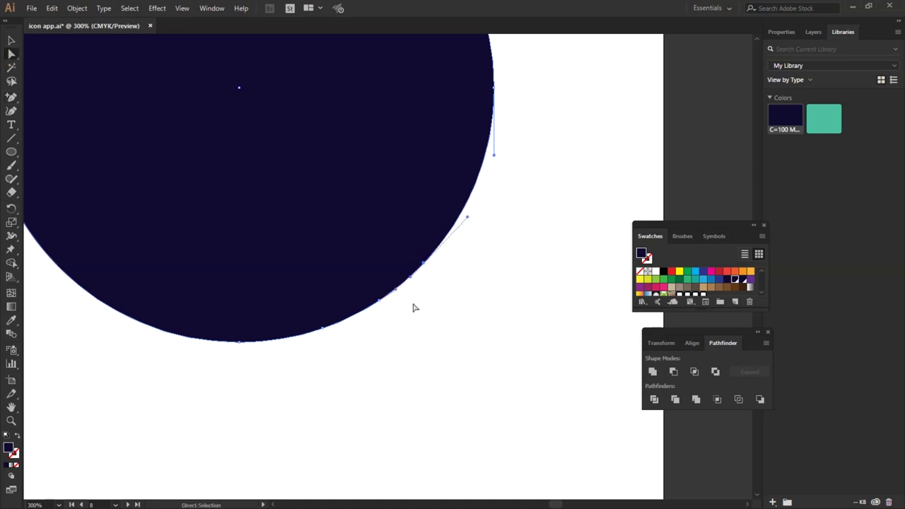
drag(379, 300, 432, 403)
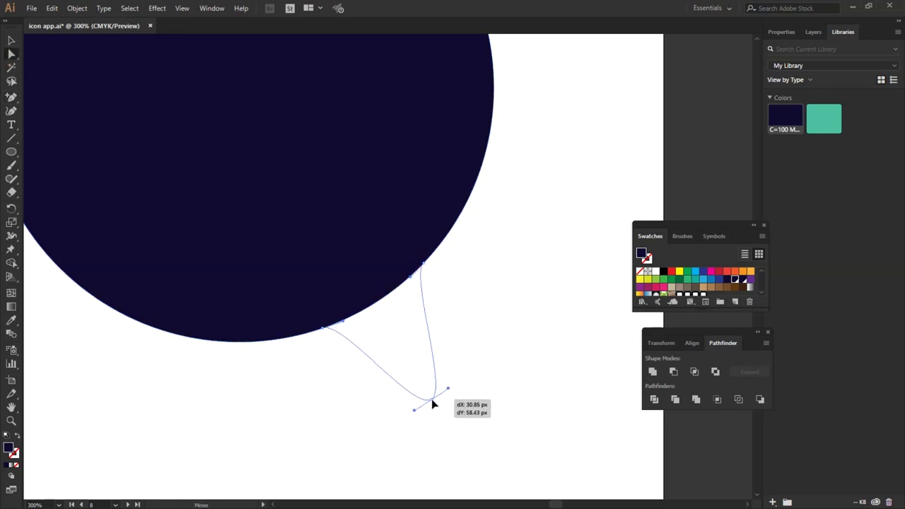
drag(432, 404, 434, 390)
key(ctrl+1)
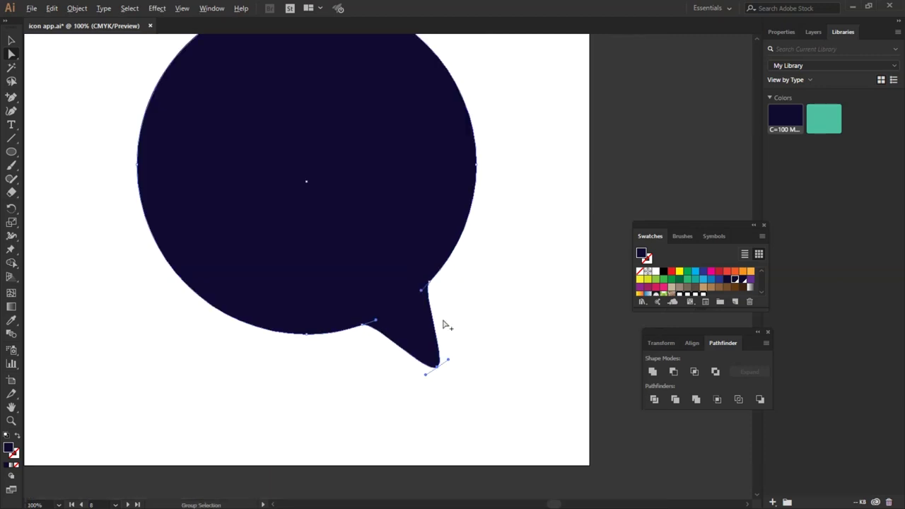
scroll(448, 344, up, 1)
scroll(448, 344, up, 1)
scroll(449, 347, up, 1)
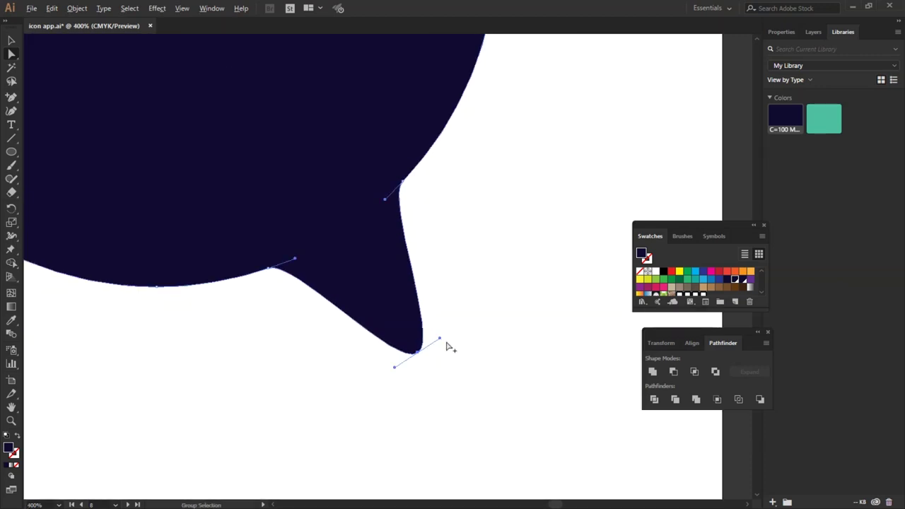
drag(418, 359, 424, 363)
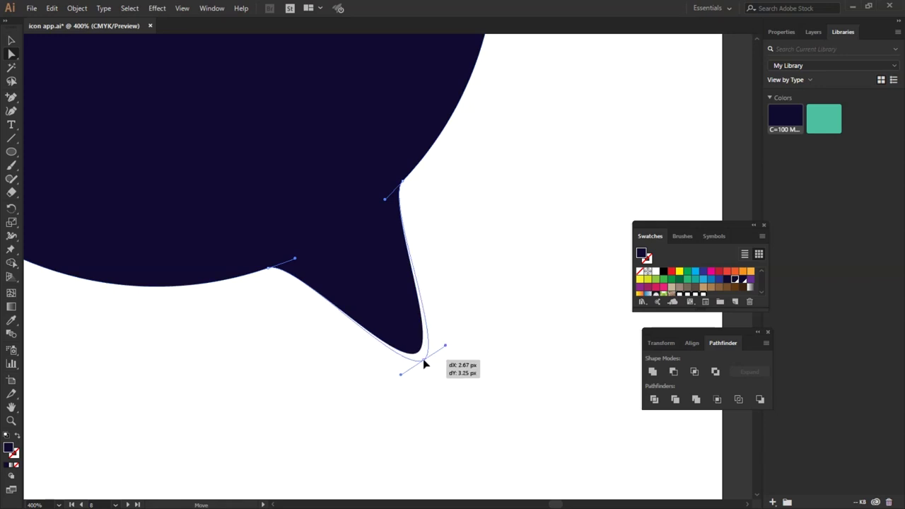
drag(424, 362, 436, 353)
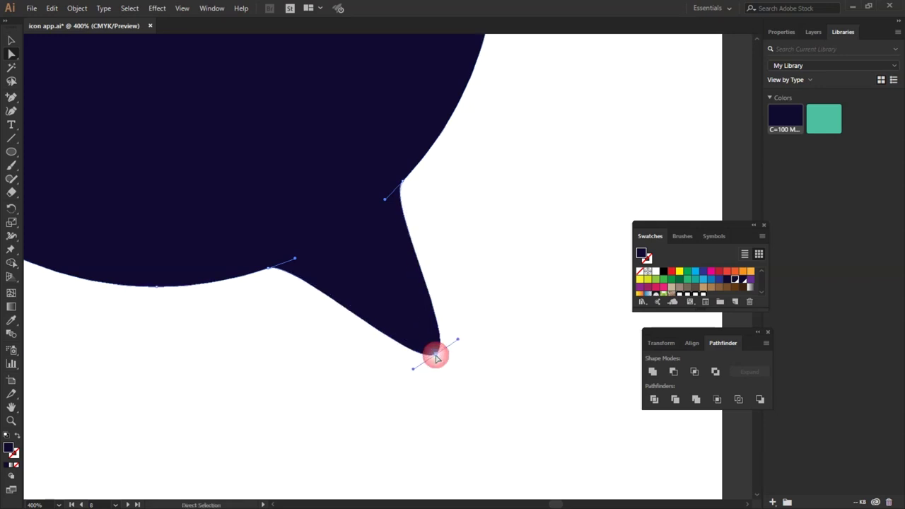
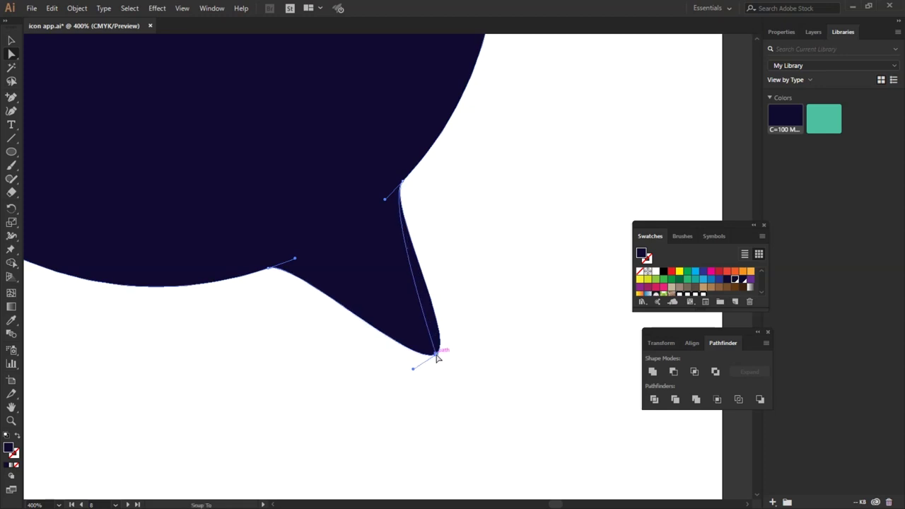
Reshape the curve of the speech bubble's tail with Direct Selection.
click(436, 353)
mouse_move(414, 374)
mouse_down()
mouse_move(406, 378)
mouse_move(410, 370)
mouse_up()
click(477, 323)
scroll(476, 324, down, 3)
scroll(256, 355, down, 1)
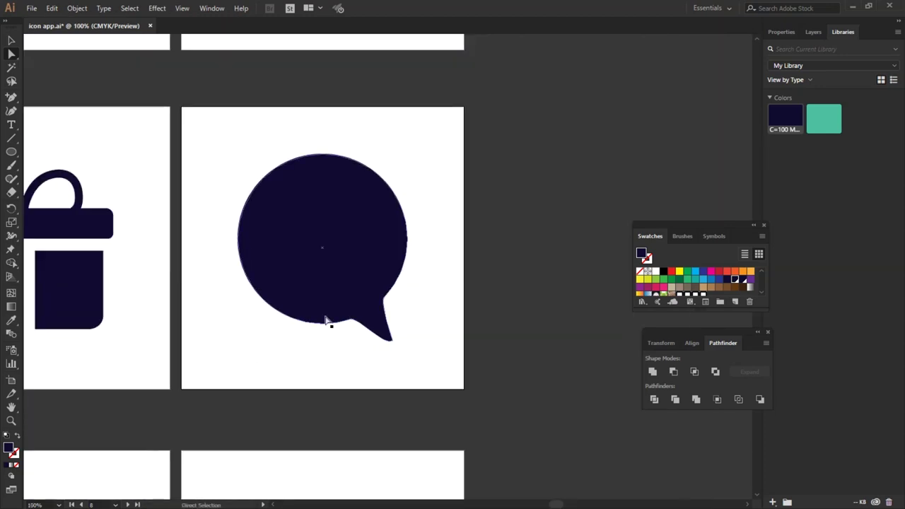
Give the speech bubble a black stroke and no fill.
click(13, 41)
click(782, 32)
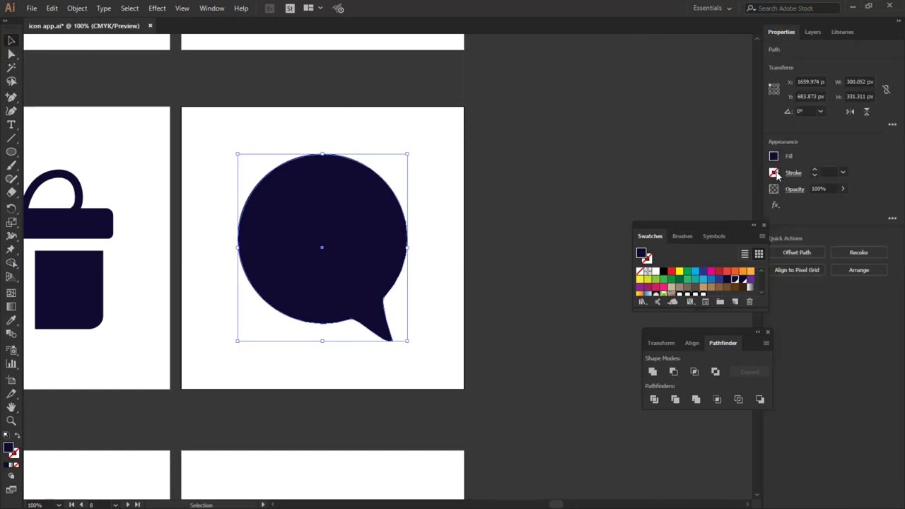
click(775, 173)
click(816, 171)
click(815, 171)
click(775, 157)
click(646, 200)
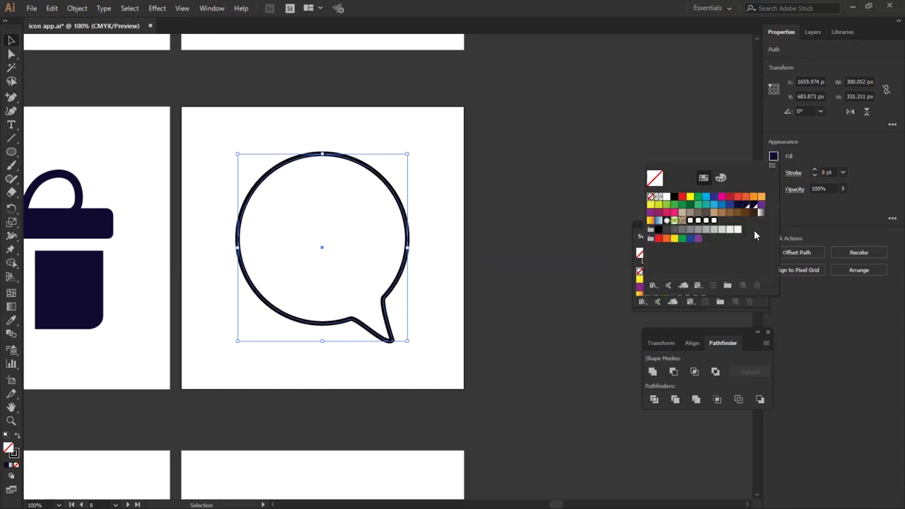
click(586, 194)
click(763, 225)
Raise the speech bubble's stroke weight to 14 pt.
click(814, 169)
click(813, 169)
click(814, 169)
click(814, 169)
Shrink the speech bubble slightly and nudge it up and left.
click(415, 168)
click(352, 153)
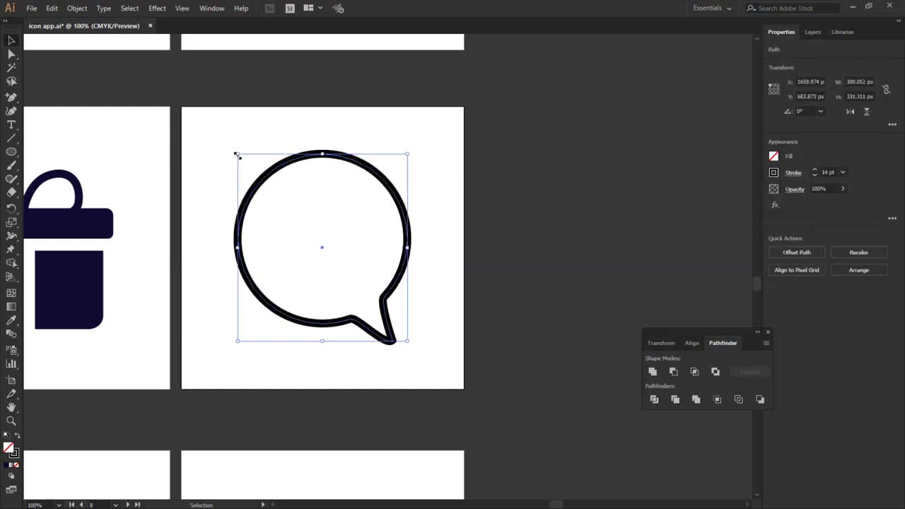
drag(237, 155, 256, 174)
click(545, 225)
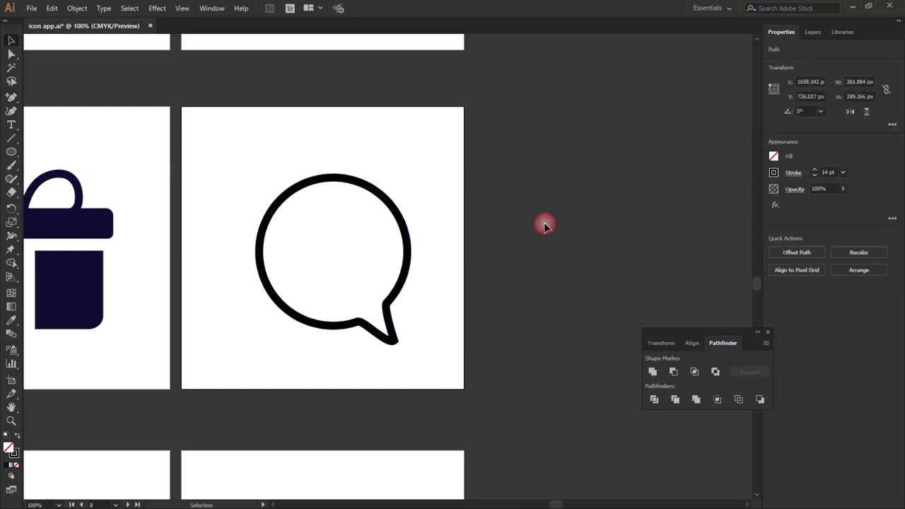
drag(408, 258, 397, 247)
click(556, 228)
click(12, 111)
click(12, 152)
Draw a circle inside the bubble and delete its top anchor to leave a smile arc.
drag(284, 208, 360, 265)
click(11, 41)
key(a)
drag(344, 226, 370, 233)
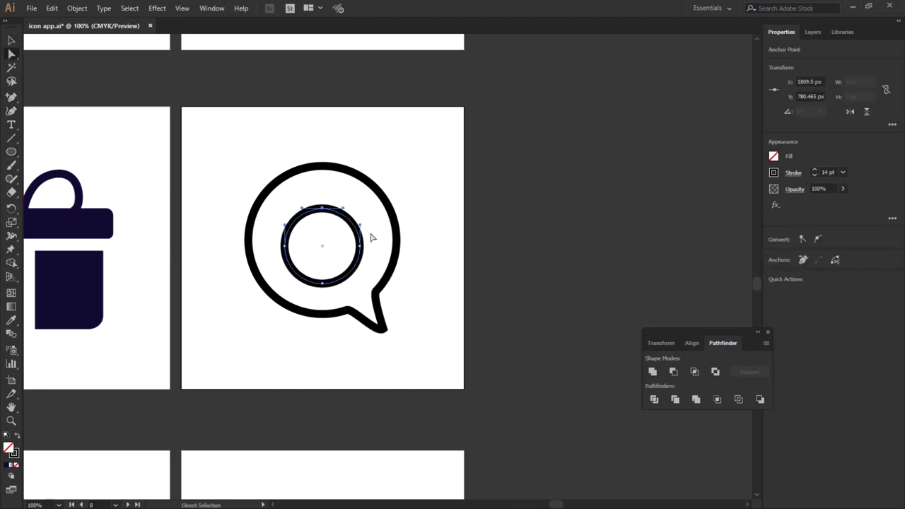
key(Delete)
click(302, 220)
Draw a small eye circle and position the eye and smile together.
click(12, 153)
scroll(338, 225, up, 2)
mouse_move(323, 198)
mouse_down()
mouse_move(357, 232)
mouse_move(402, 237)
mouse_up()
click(12, 41)
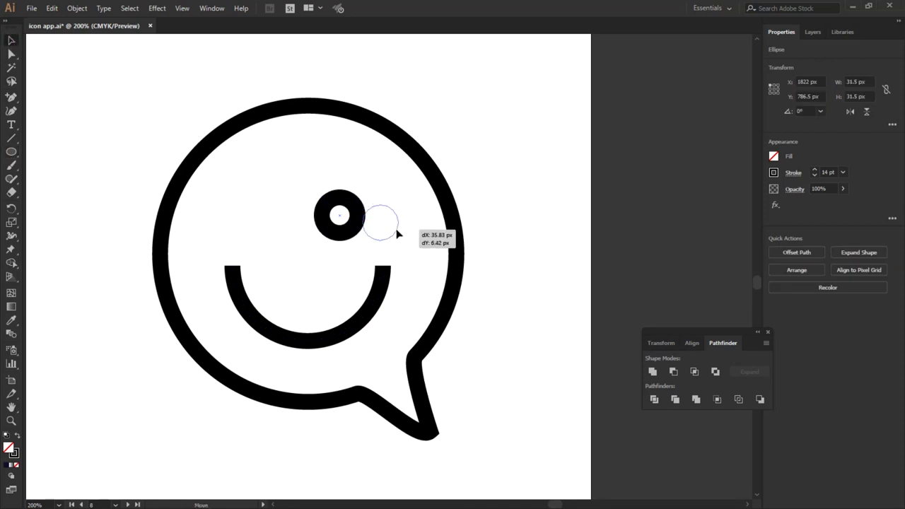
click(521, 281)
click(353, 322)
shift+click(390, 249)
drag(390, 249, 377, 244)
click(541, 215)
Give the smile arc round caps.
click(373, 287)
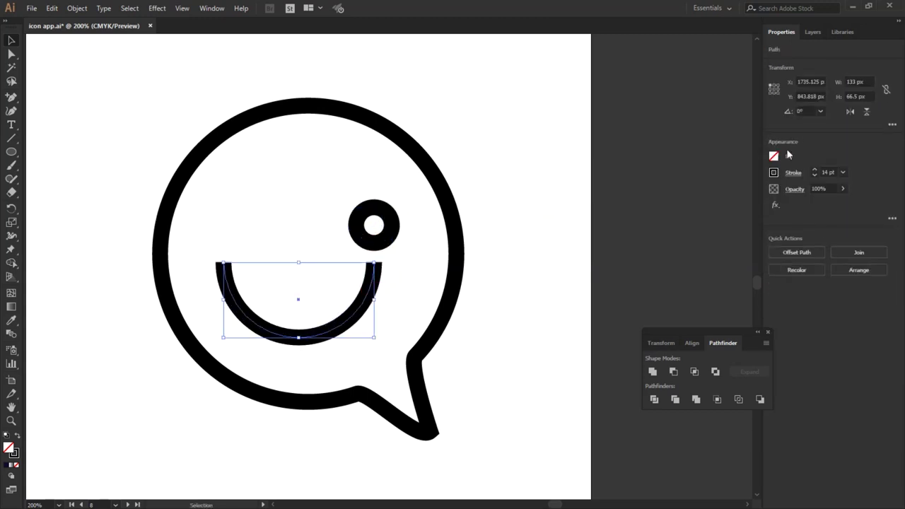
click(793, 173)
click(729, 202)
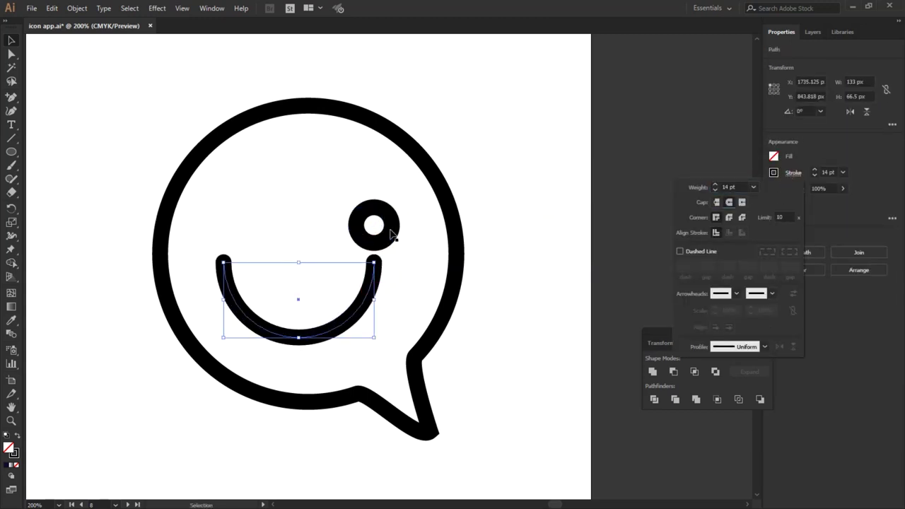
Make the eye a solid black dot with no stroke.
click(391, 233)
click(815, 175)
click(815, 175)
click(774, 157)
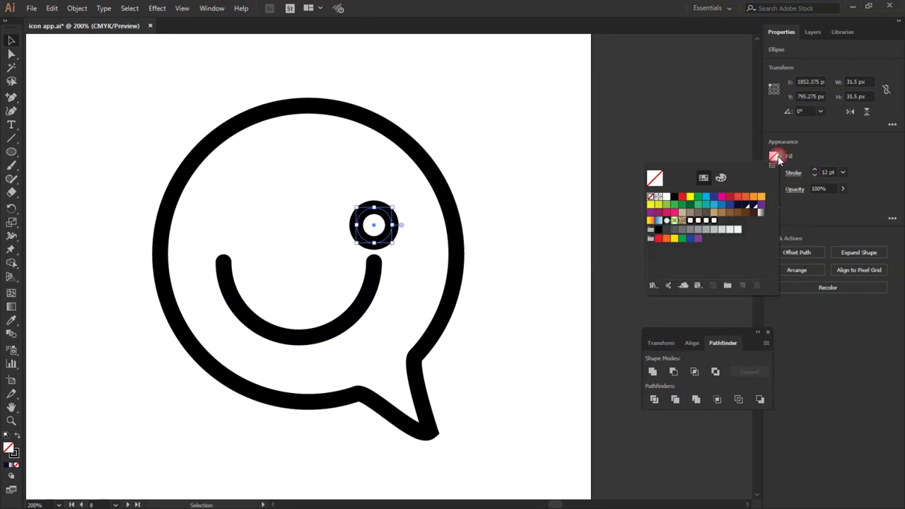
click(676, 201)
click(562, 238)
click(508, 204)
click(379, 233)
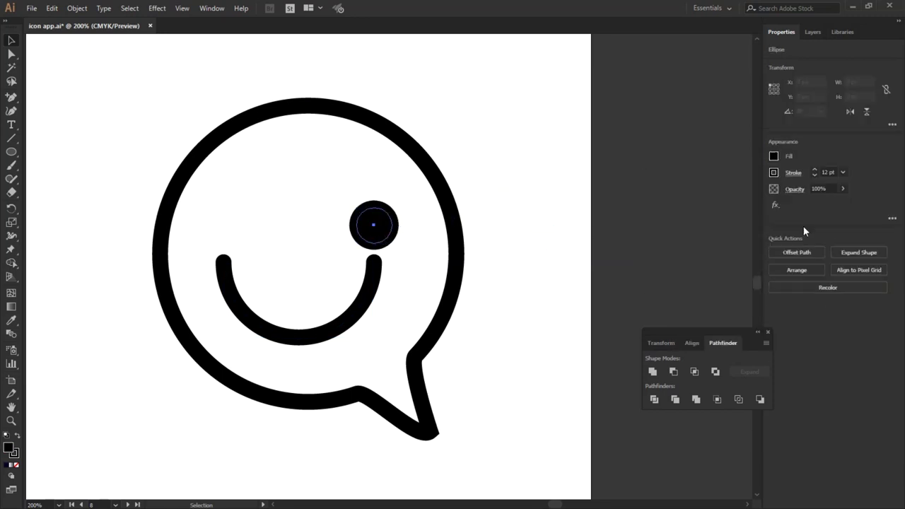
click(774, 172)
click(651, 210)
click(525, 259)
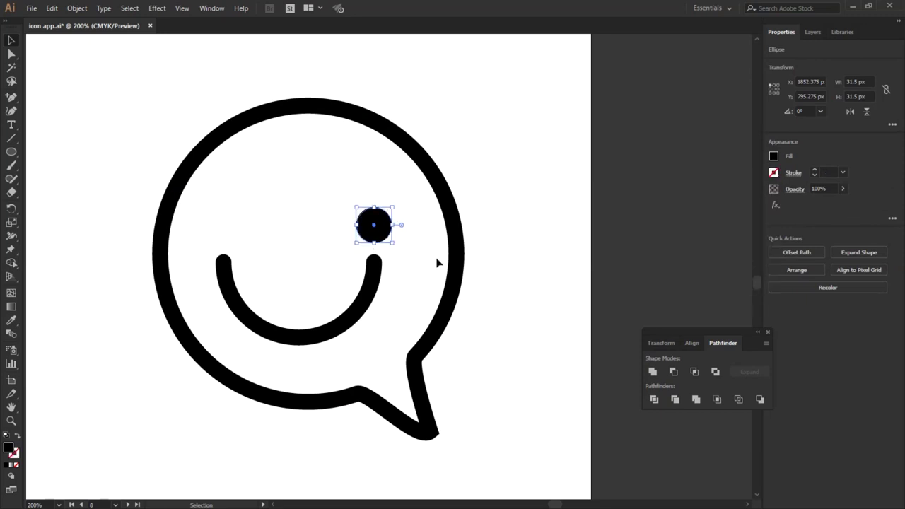
Select all parts of the smiley speech bubble.
click(404, 247)
click(377, 234)
click(522, 238)
click(370, 296)
click(552, 302)
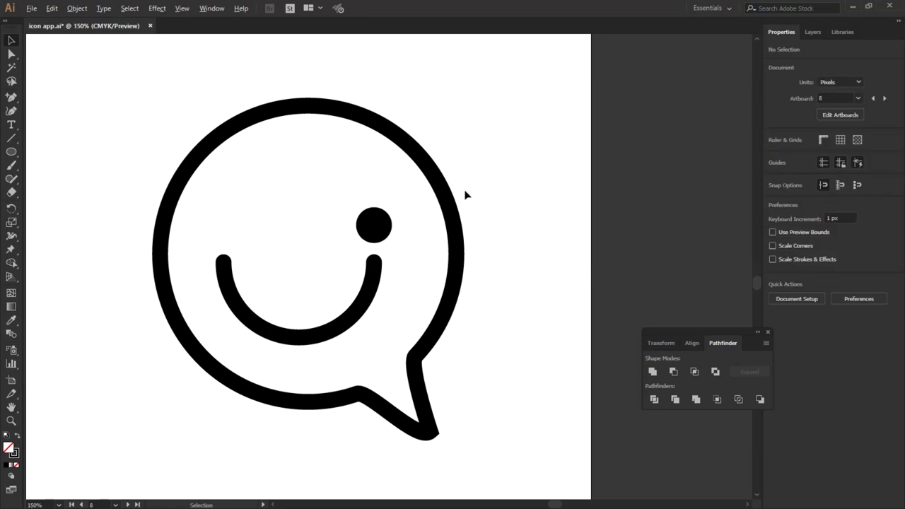
scroll(465, 194, down, 3)
drag(473, 168, 419, 263)
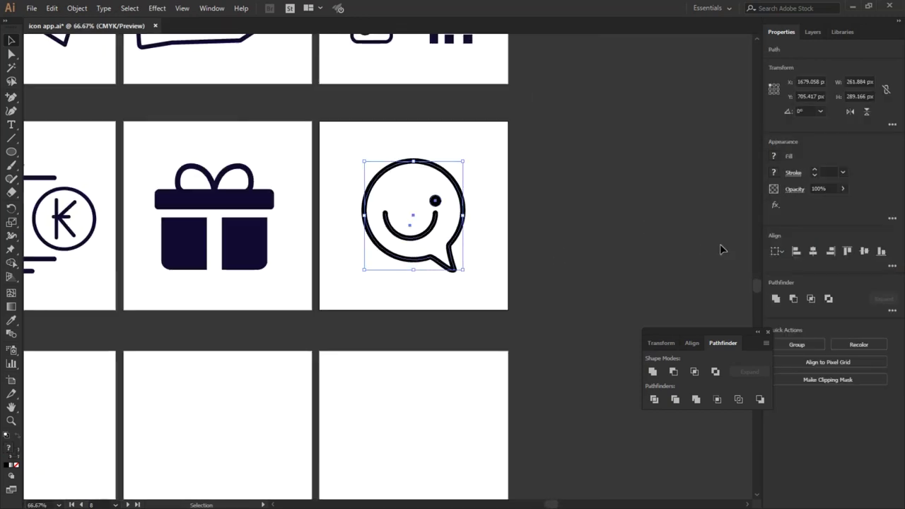
Convert the smiley bubble's strokes to filled shapes with Object > Path > Outline Stroke.
click(77, 8)
mouse_move(89, 265)
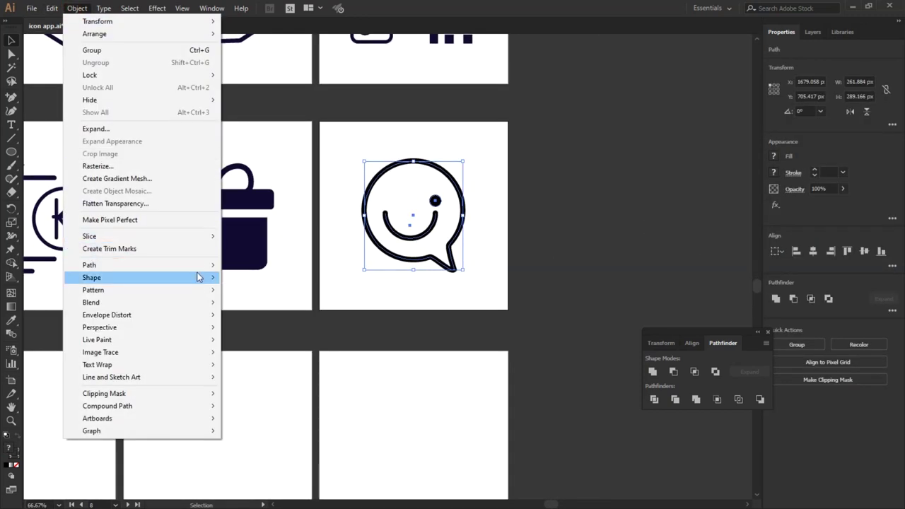
click(257, 294)
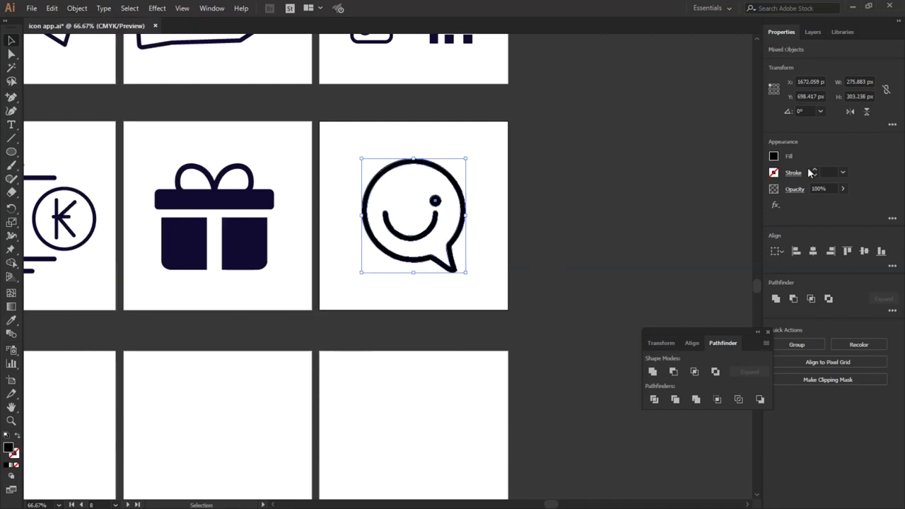
click(843, 32)
Shrink the smiley bubble icon slightly and nudge it up and left within its artboard.
click(615, 161)
mouse_move(473, 159)
mouse_down()
mouse_move(394, 274)
mouse_move(414, 287)
mouse_up()
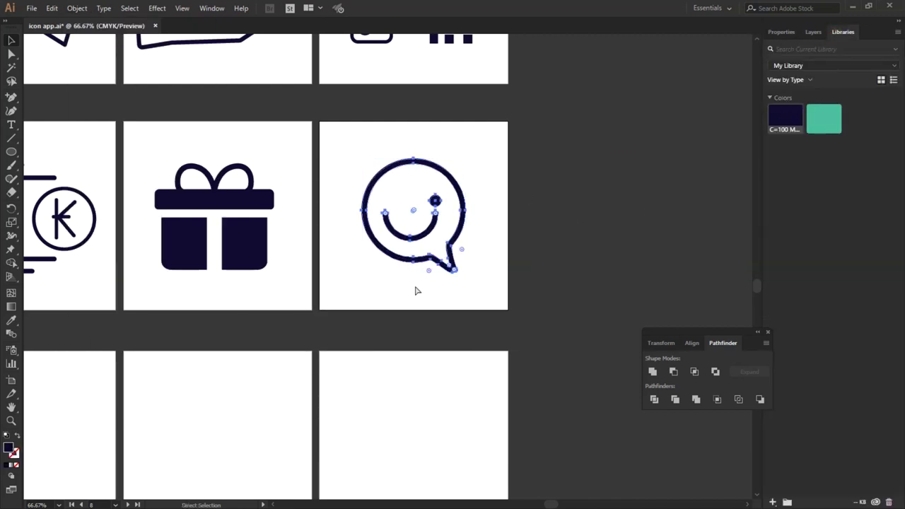
drag(361, 158, 378, 172)
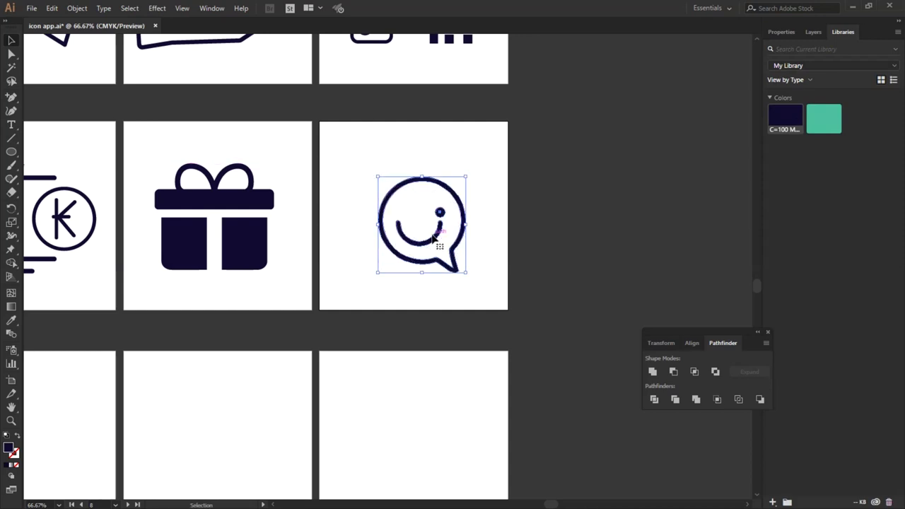
drag(430, 237, 423, 233)
click(592, 244)
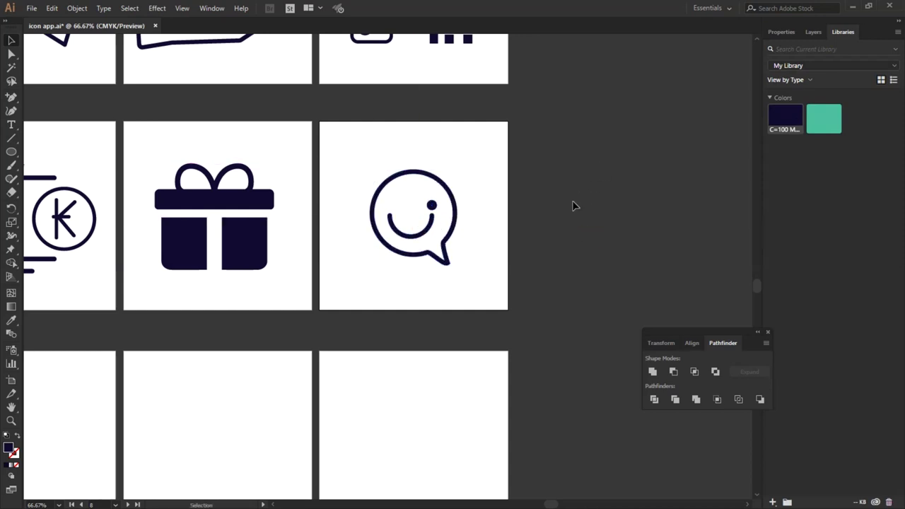
scroll(523, 178, down, 2)
scroll(313, 236, up, 2)
scroll(339, 254, up, 1)
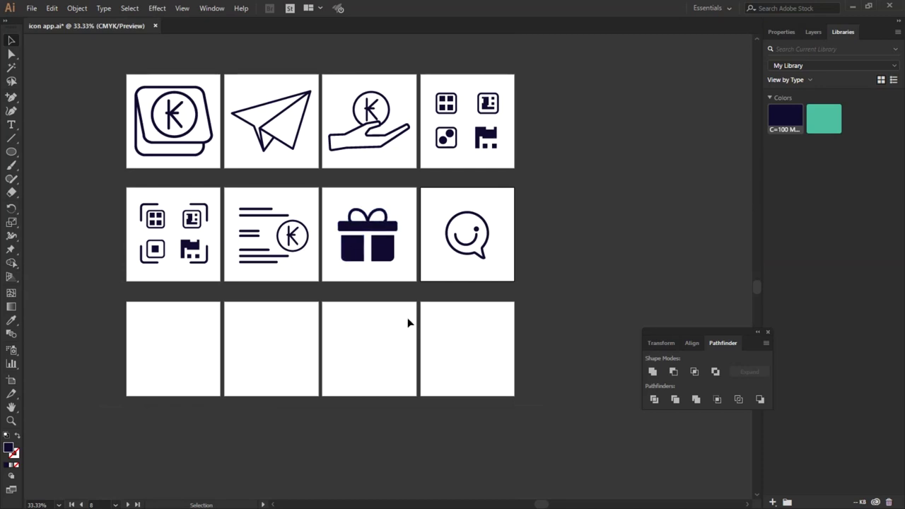
Alt-drag a copy of the gift icon onto the empty bottom-left artboard.
click(367, 276)
click(353, 242)
drag(355, 247, 159, 356)
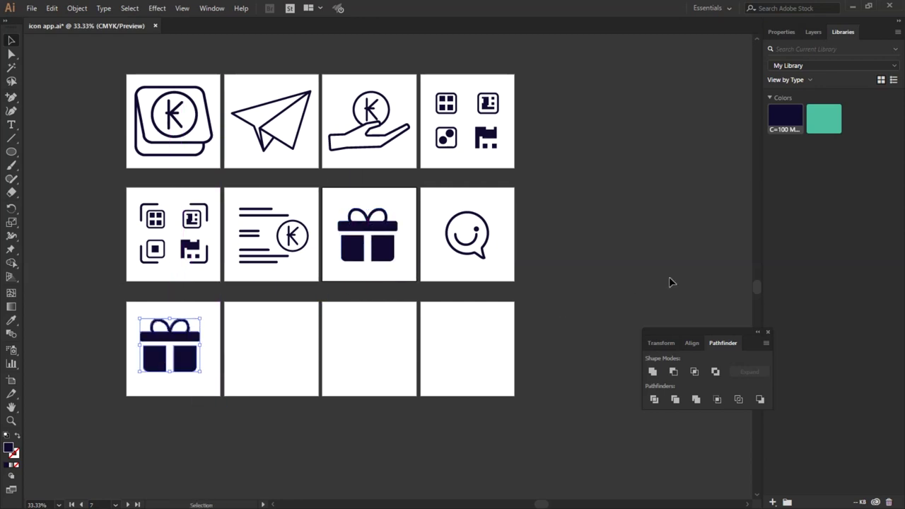
Give the gift copy no fill and a 12 pt black stroke.
click(791, 33)
click(774, 157)
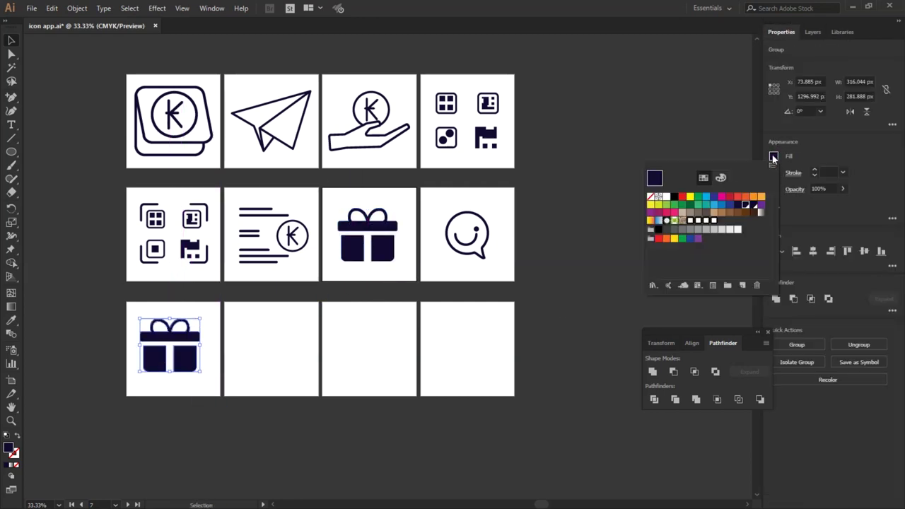
click(651, 197)
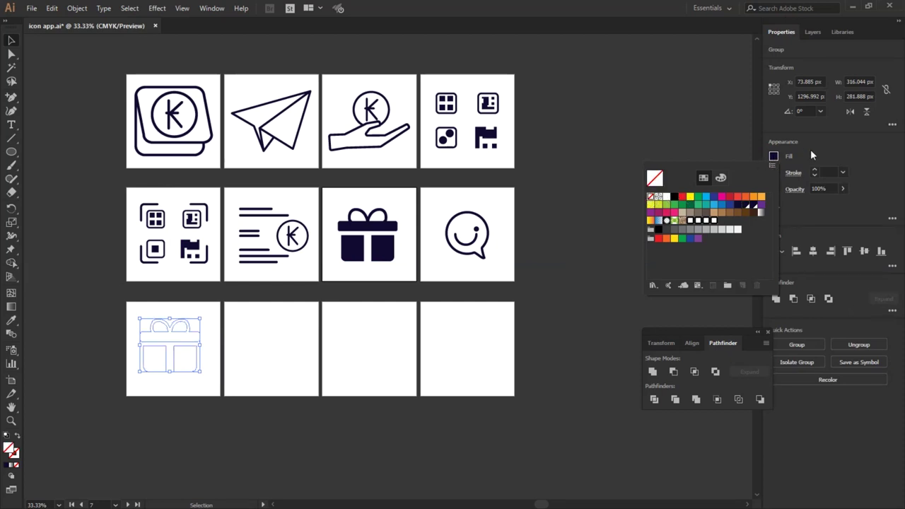
click(774, 174)
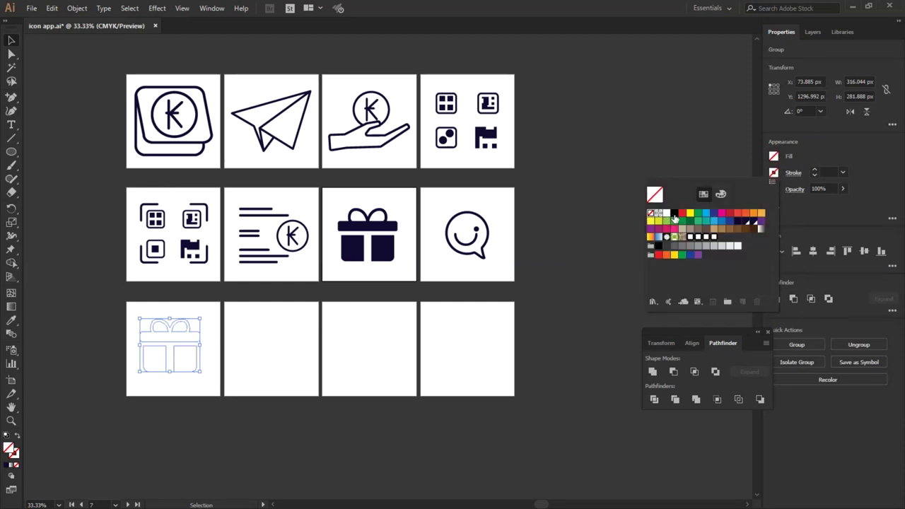
click(674, 215)
click(813, 170)
click(814, 170)
click(814, 170)
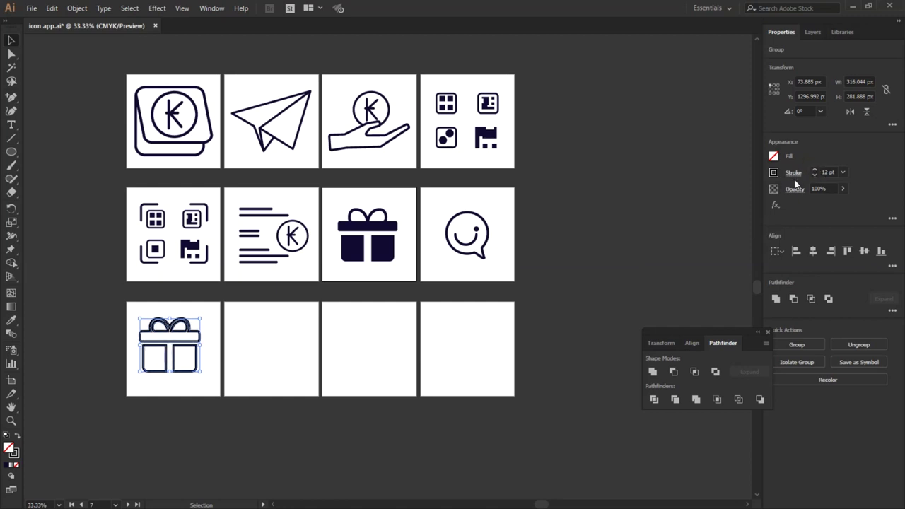
click(843, 31)
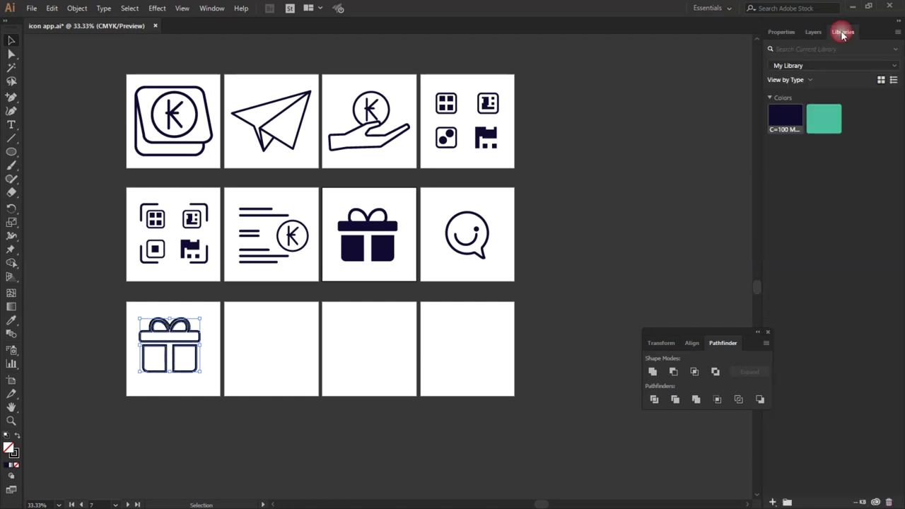
click(783, 31)
click(117, 415)
key(ctrl+0)
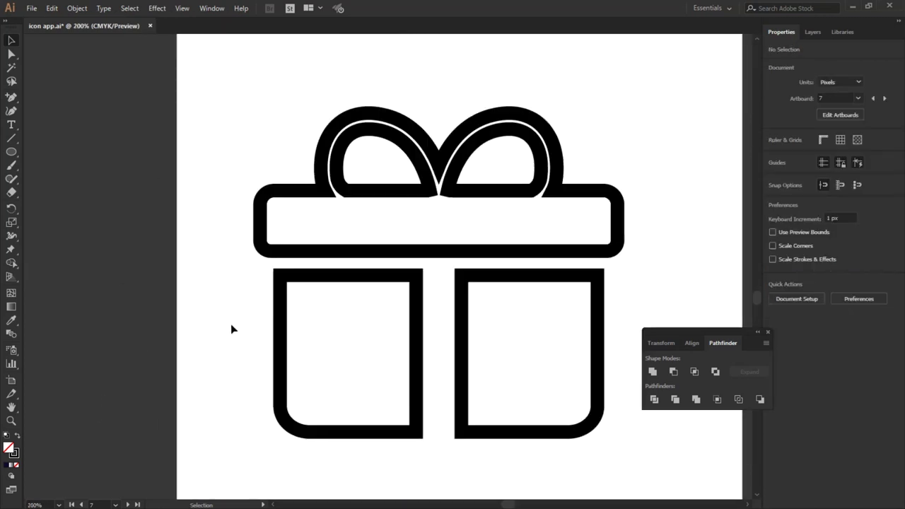
Ungroup the outline gift's parts.
click(429, 192)
right_click(431, 193)
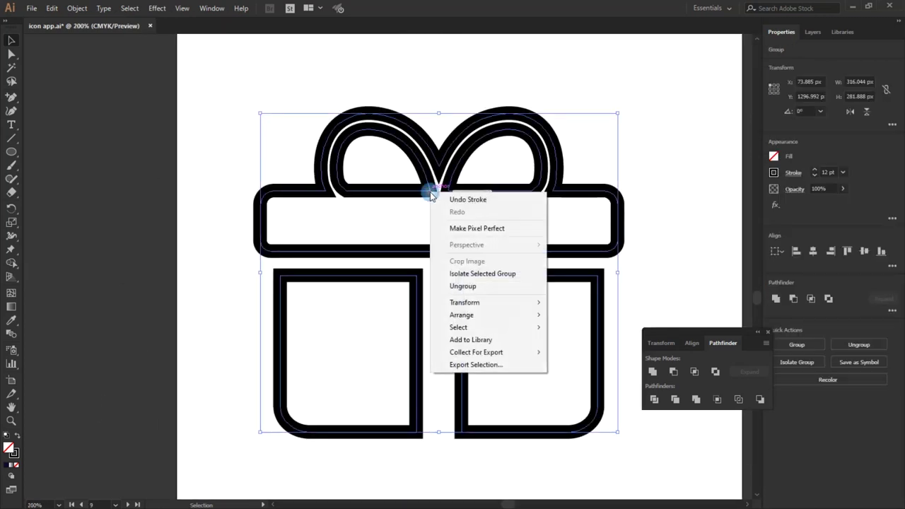
click(462, 286)
click(362, 192)
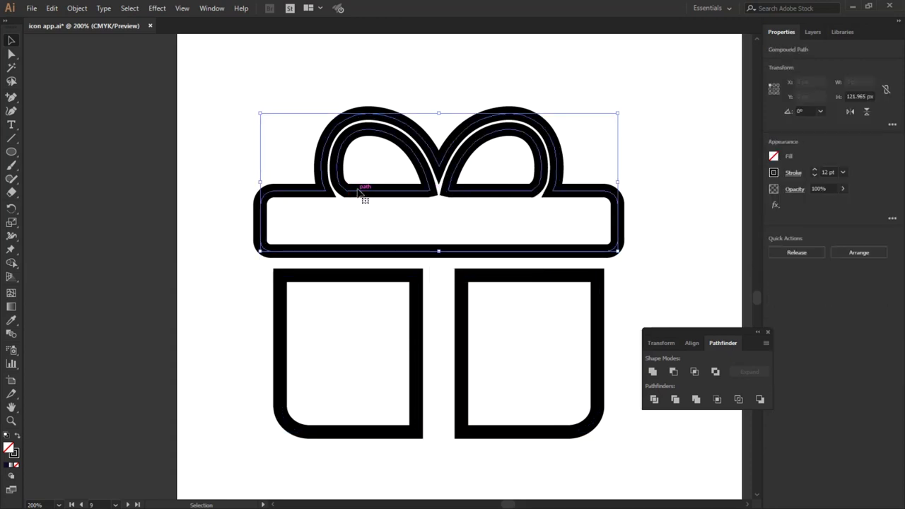
right_click(358, 191)
click(249, 276)
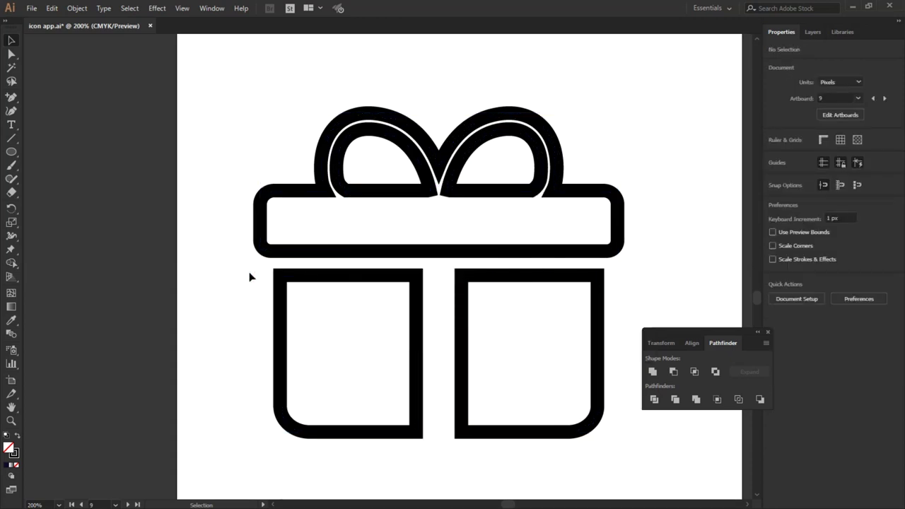
Try converting the gift top's paths into live shapes.
click(439, 189)
right_click(427, 186)
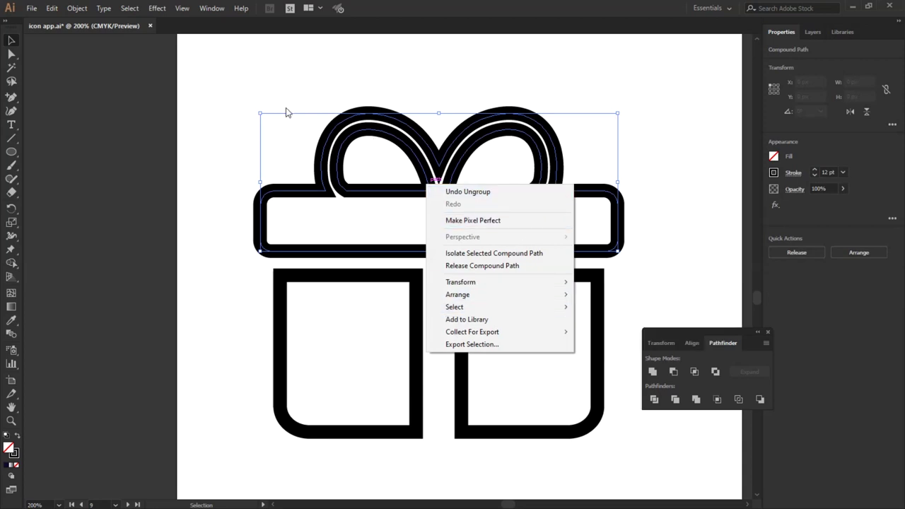
click(88, 9)
click(267, 278)
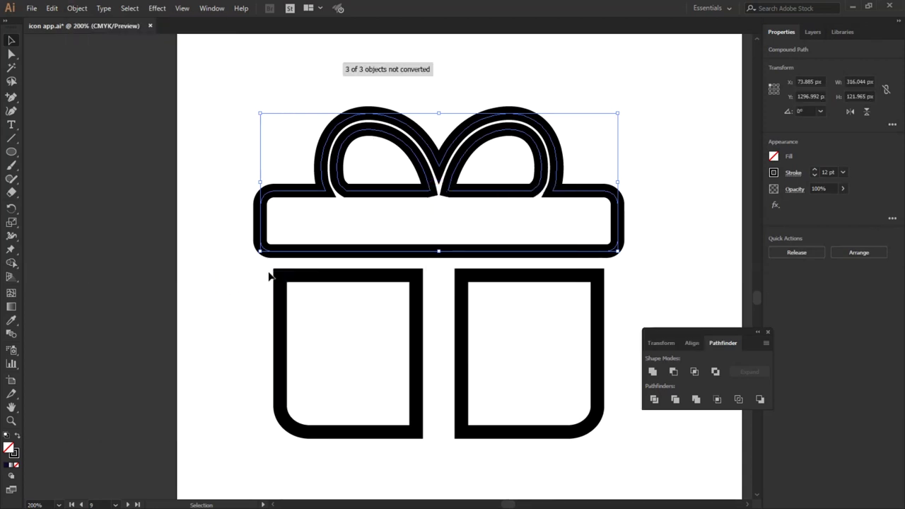
click(217, 285)
right_click(300, 178)
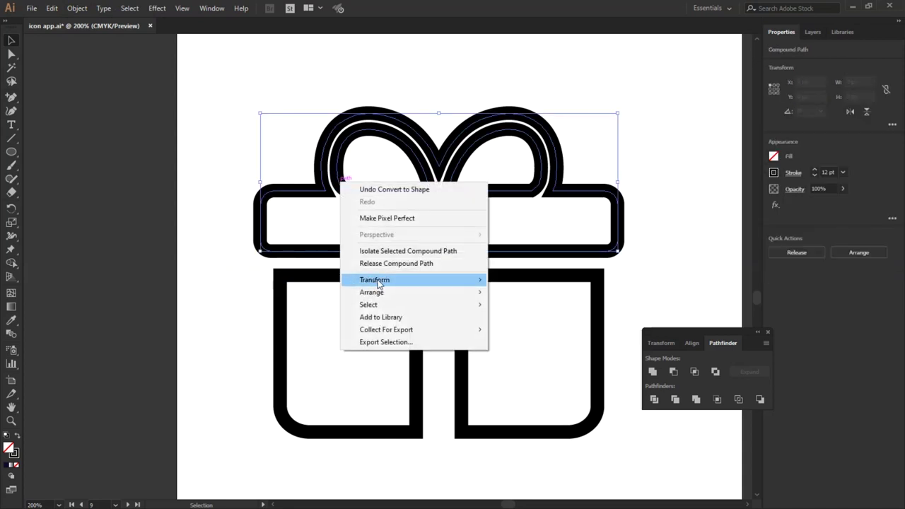
click(309, 210)
click(340, 181)
key(ctrl+shift+a)
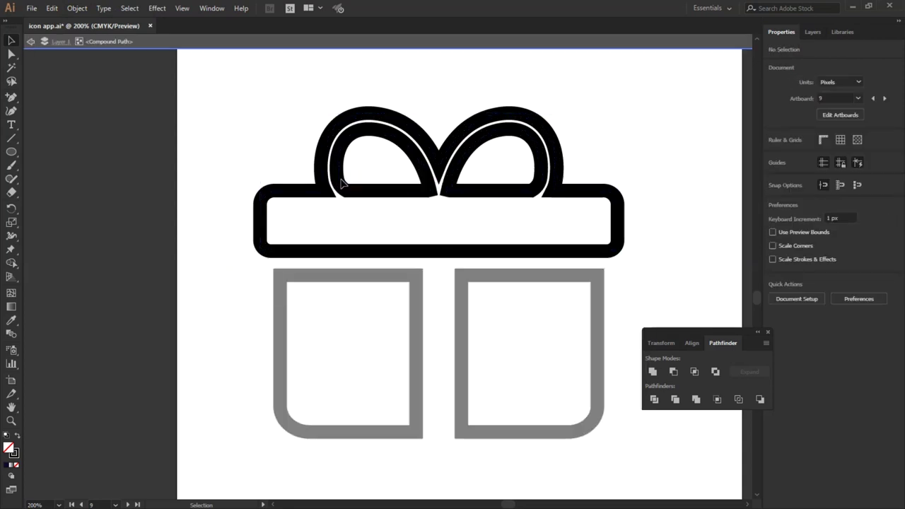
In isolation mode, delete the inner outlines of both bow loops.
double_click(340, 182)
click(11, 54)
click(344, 190)
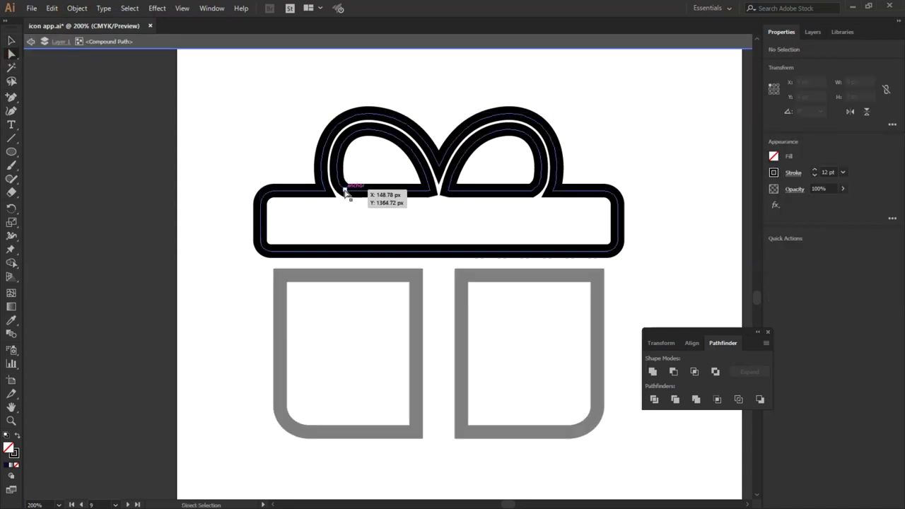
key(Delete)
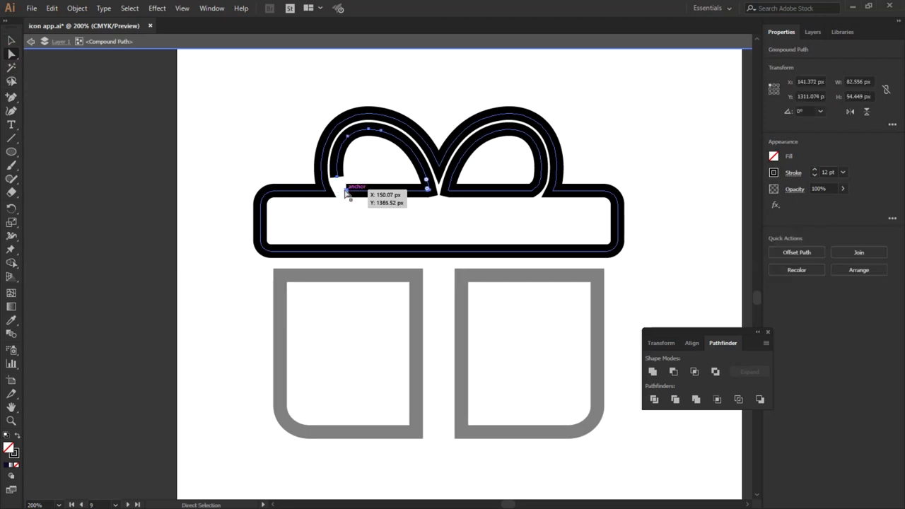
key(Delete)
click(450, 192)
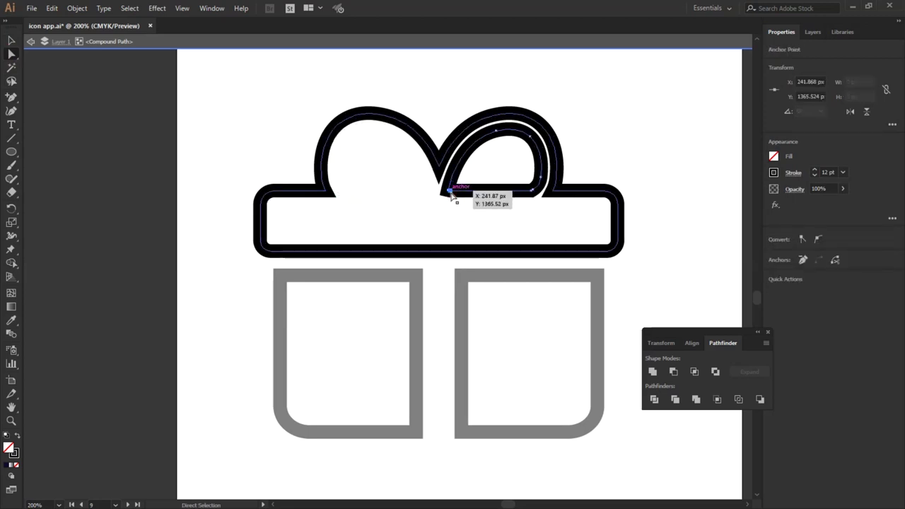
key(Delete)
key(Delete)
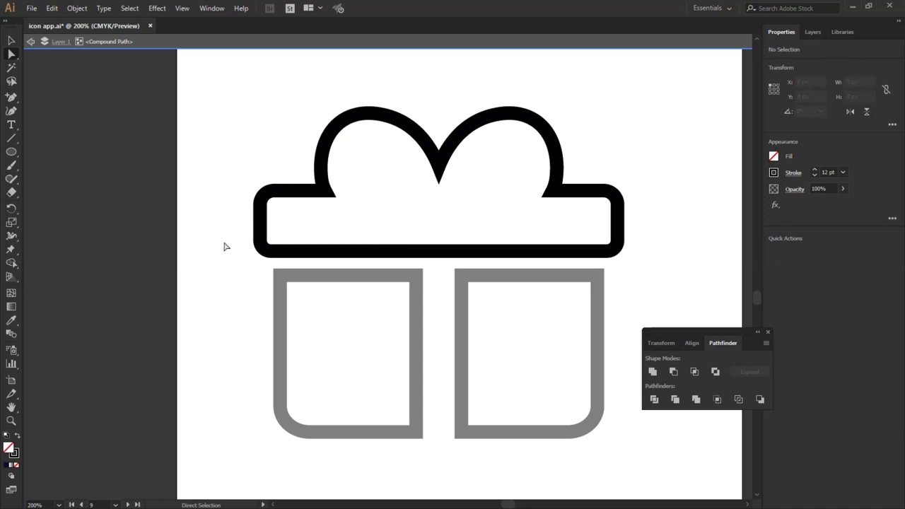
double_click(234, 126)
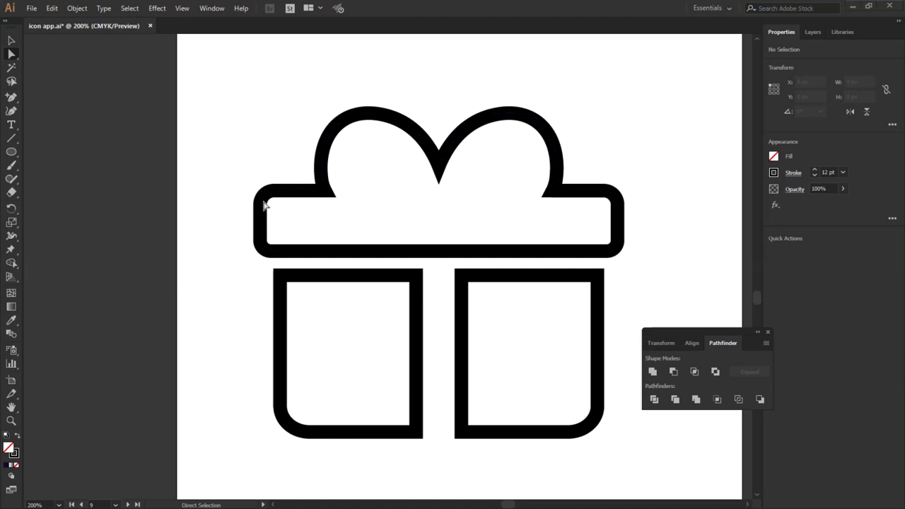
Move the gift lid down onto the box.
key(v)
click(441, 251)
drag(449, 254, 449, 273)
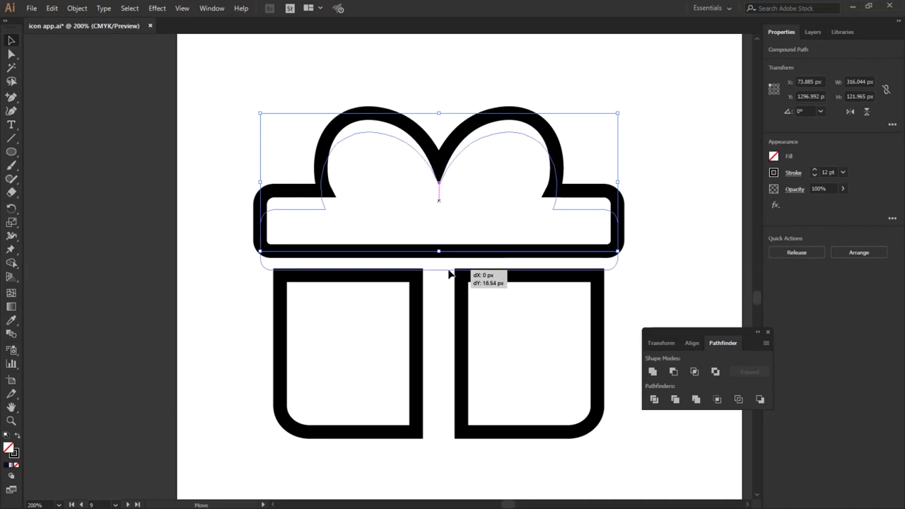
click(683, 217)
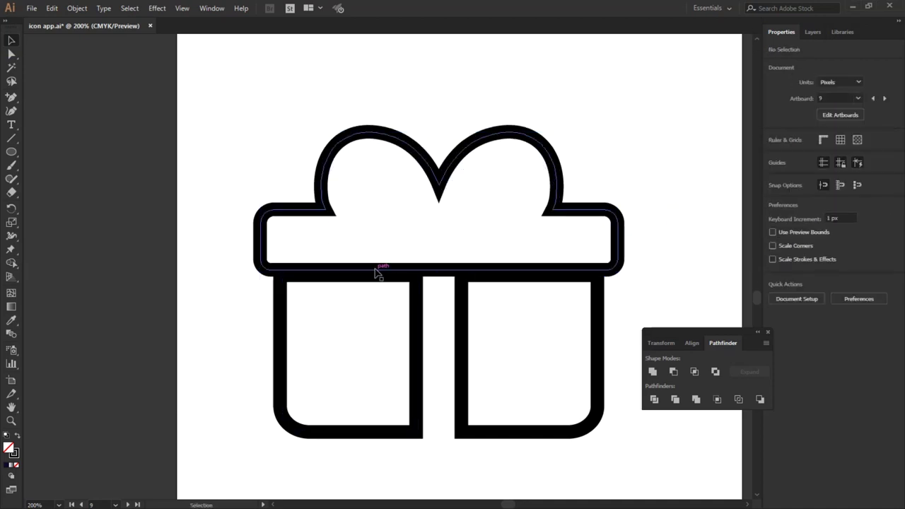
Draw a horizontal line across the bow's base and a vertical line down the centre.
click(9, 139)
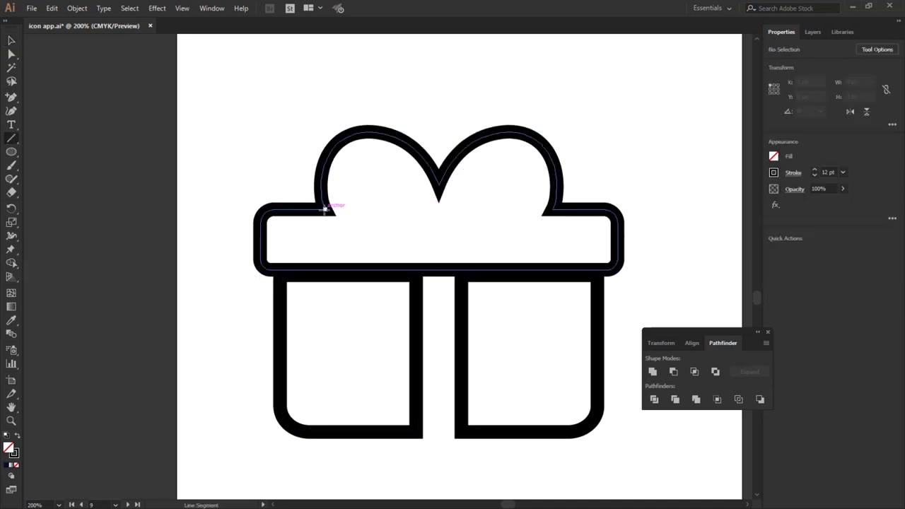
drag(326, 208, 552, 210)
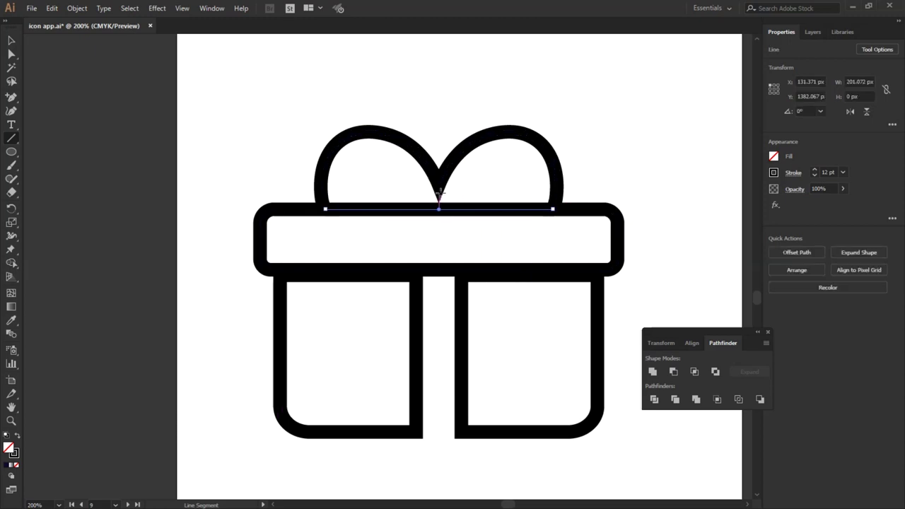
drag(439, 209, 439, 438)
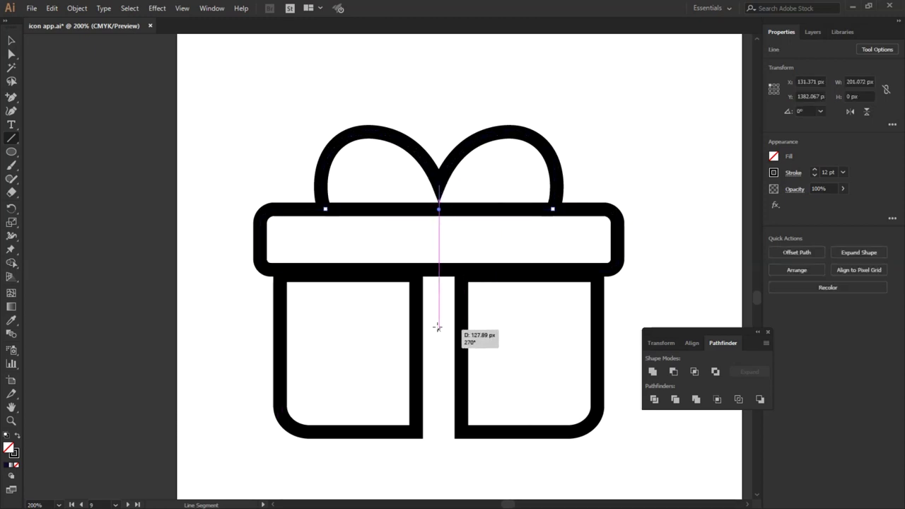
drag(439, 437, 439, 432)
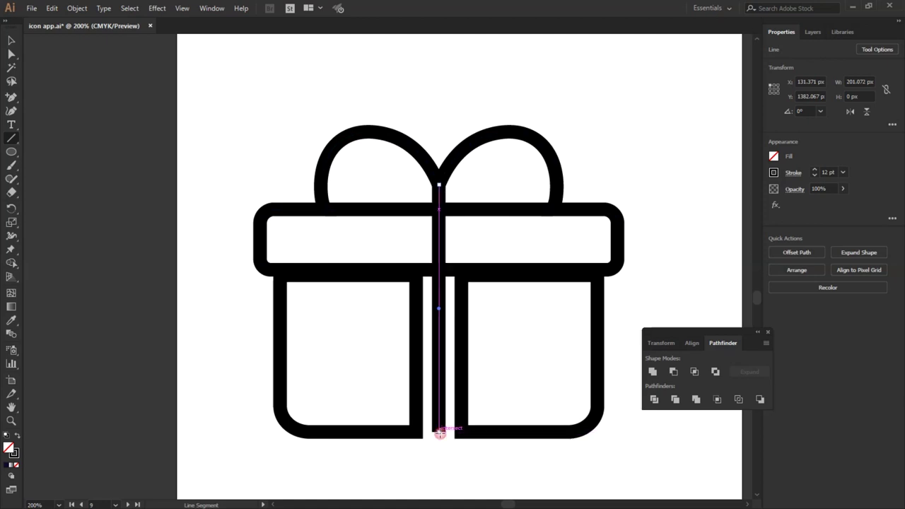
Convert the vertical centre line into a filled shape with Outline Stroke.
click(10, 42)
click(212, 67)
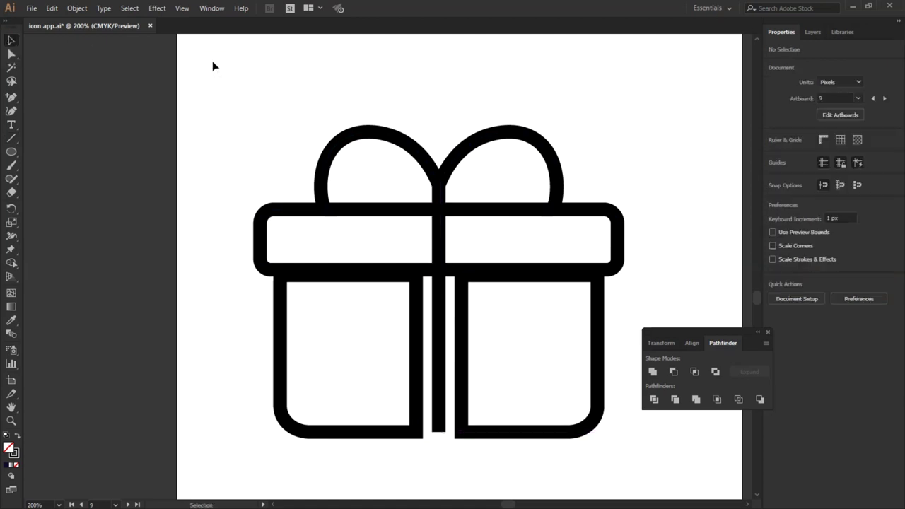
click(130, 8)
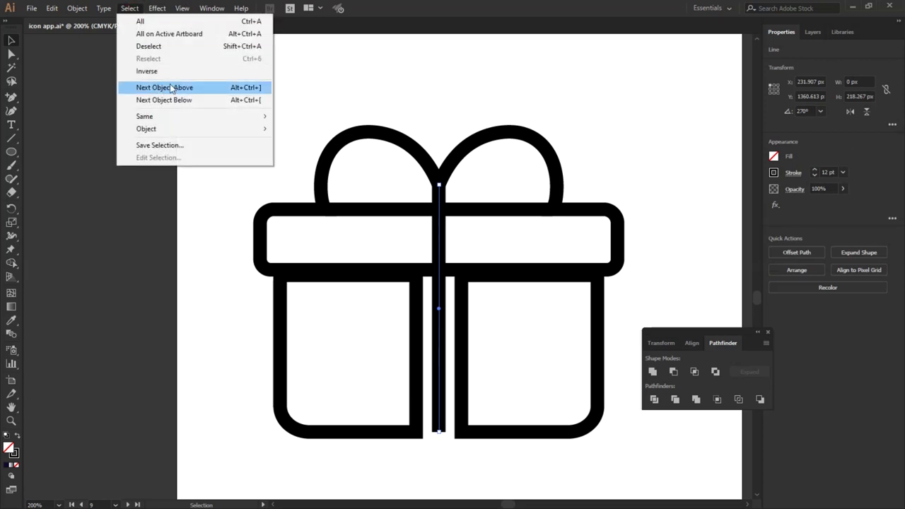
click(77, 8)
click(77, 8)
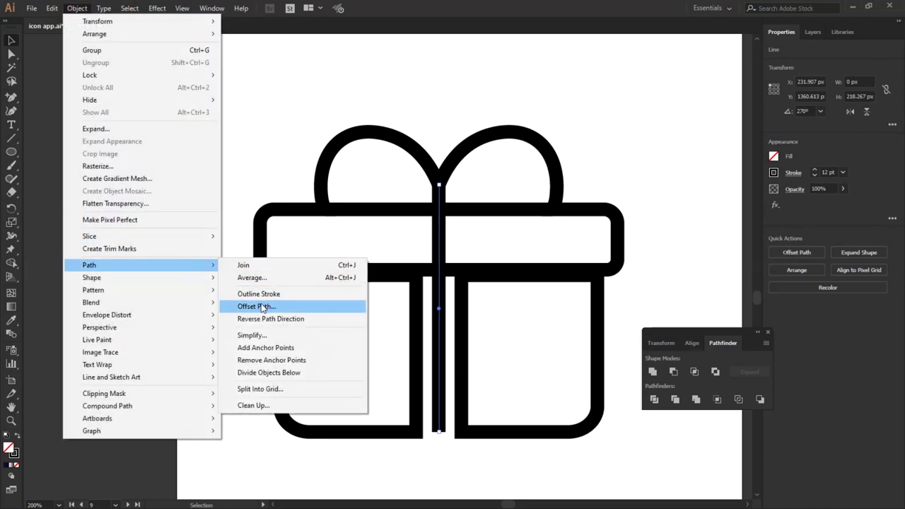
click(265, 293)
Resize the ribbon to 30 px wide and 206 px tall, from lid to box bottom.
drag(438, 184, 439, 205)
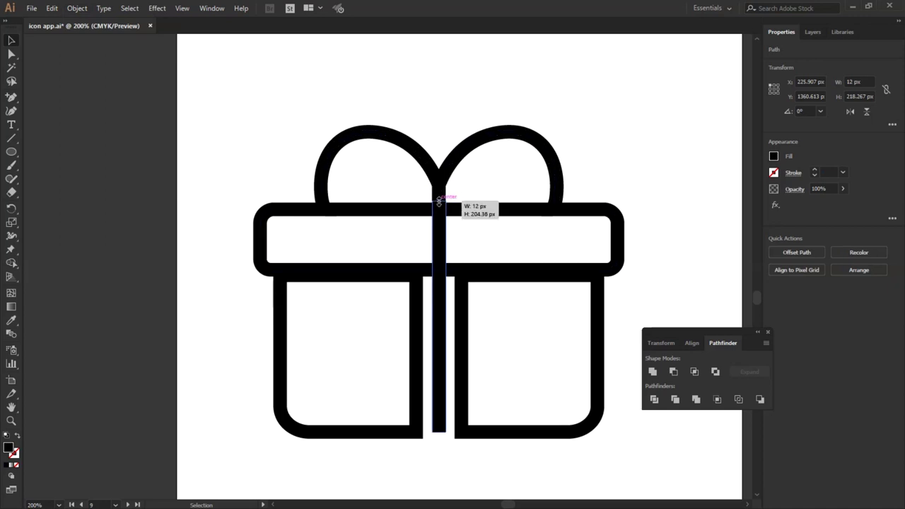
drag(446, 320, 418, 318)
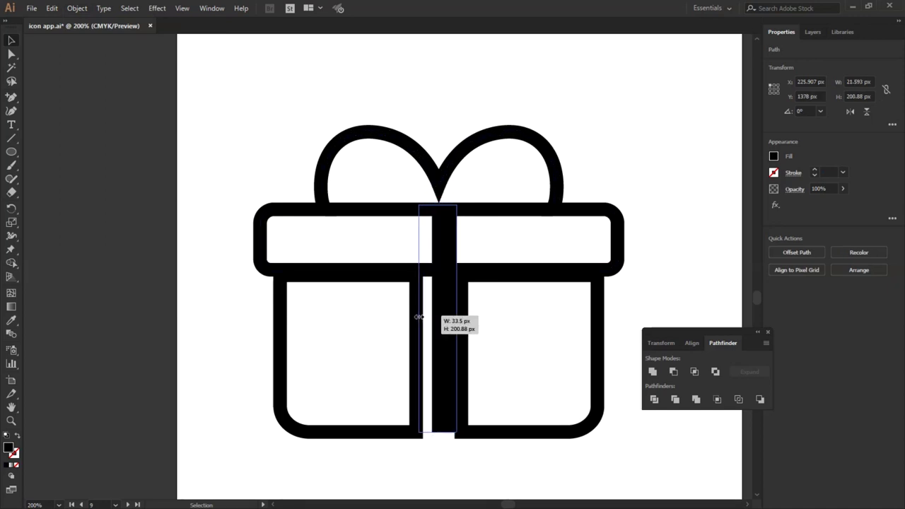
drag(418, 318, 456, 319)
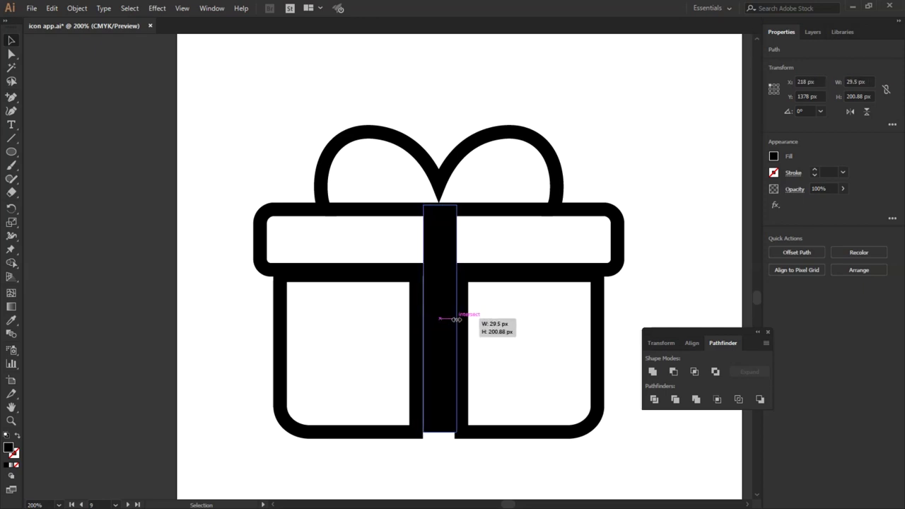
drag(455, 318, 453, 318)
drag(440, 433, 441, 438)
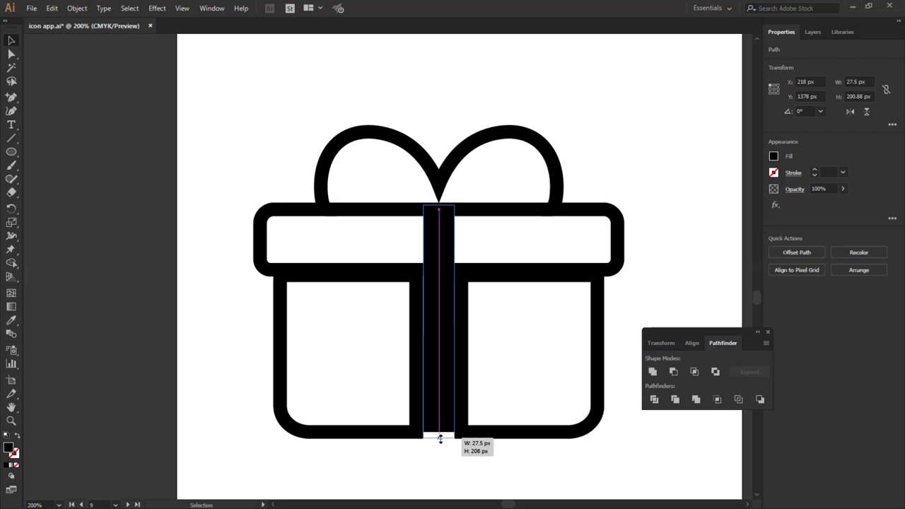
click(443, 471)
click(453, 331)
drag(453, 331, 456, 331)
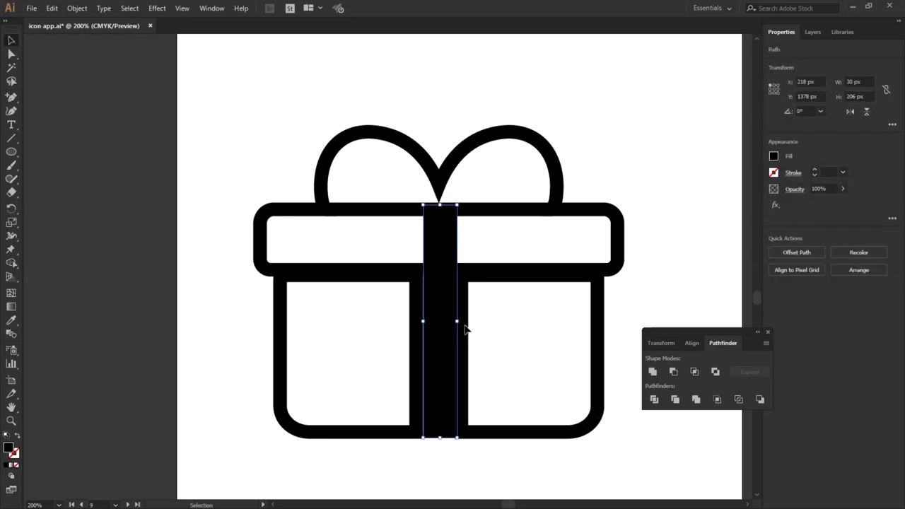
double_click(470, 352)
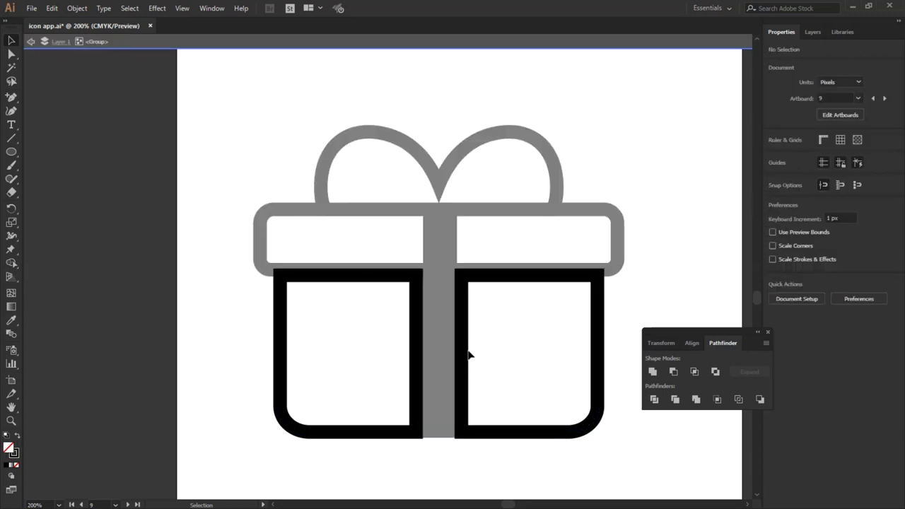
Extend the right and left box halves inward so they meet beneath the ribbon.
double_click(462, 345)
drag(456, 353, 438, 354)
double_click(414, 348)
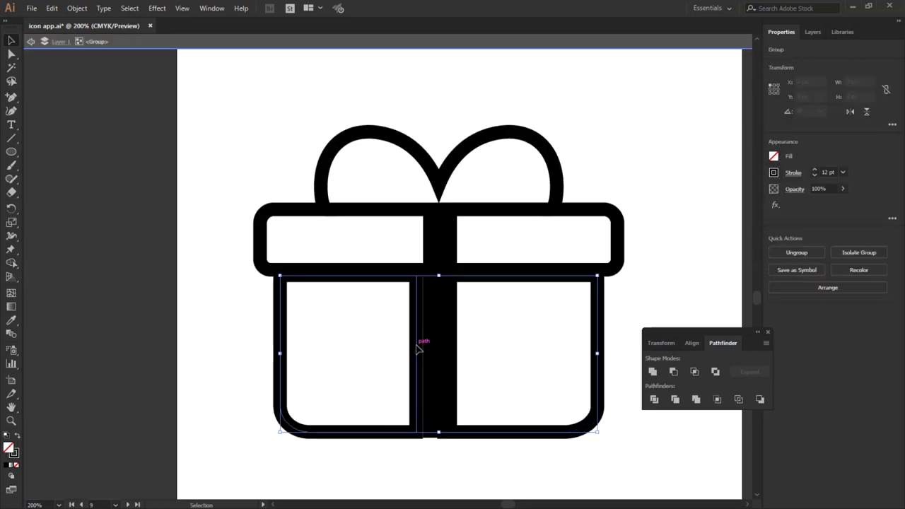
double_click(418, 348)
double_click(417, 349)
drag(417, 352, 436, 356)
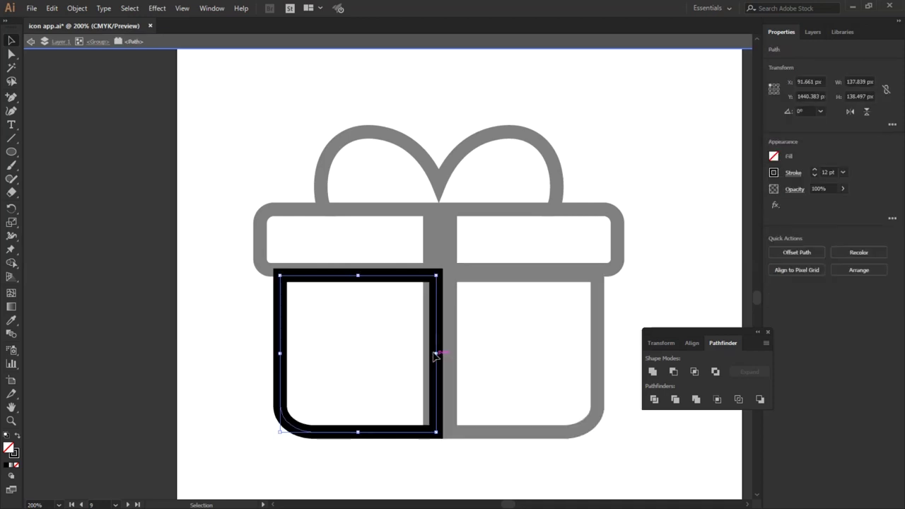
Narrow the ribbon to 24 px wide.
double_click(441, 250)
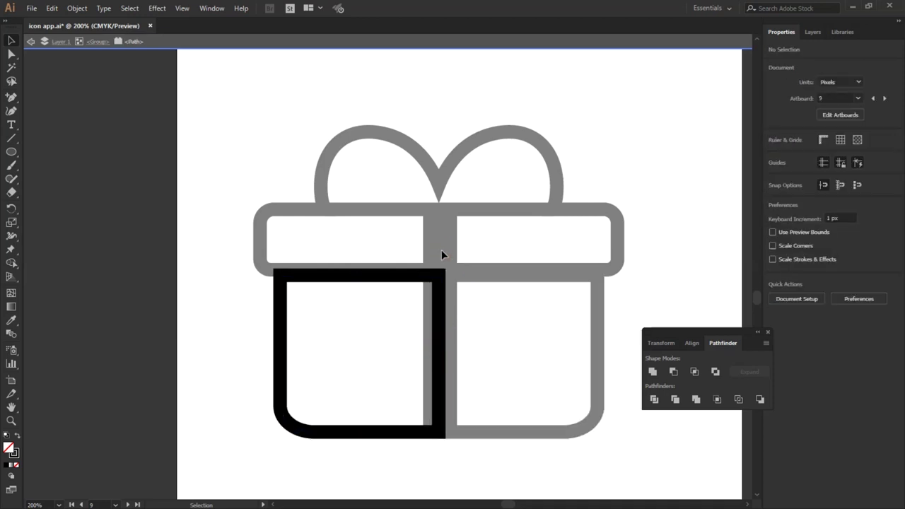
drag(457, 321, 426, 321)
click(432, 471)
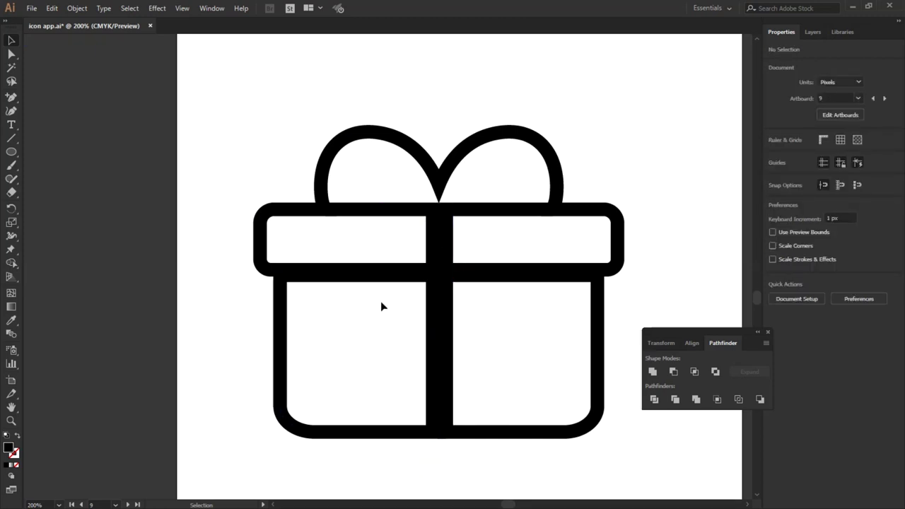
click(421, 210)
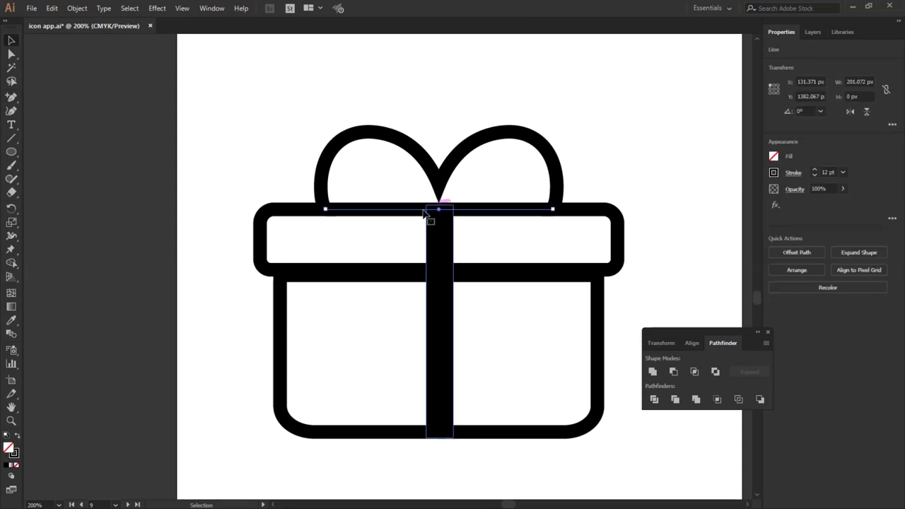
Outline the line under the bow, stretch it taller and move it down onto the lid.
right_click(366, 210)
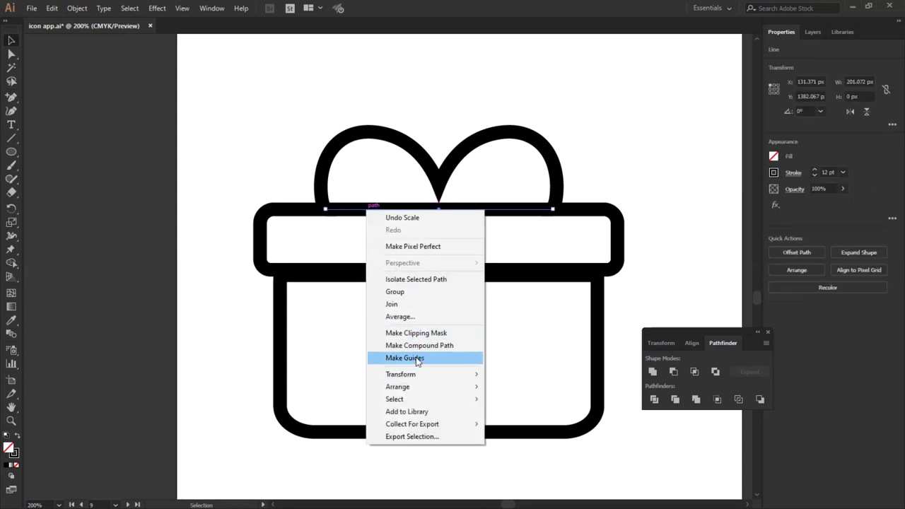
click(77, 8)
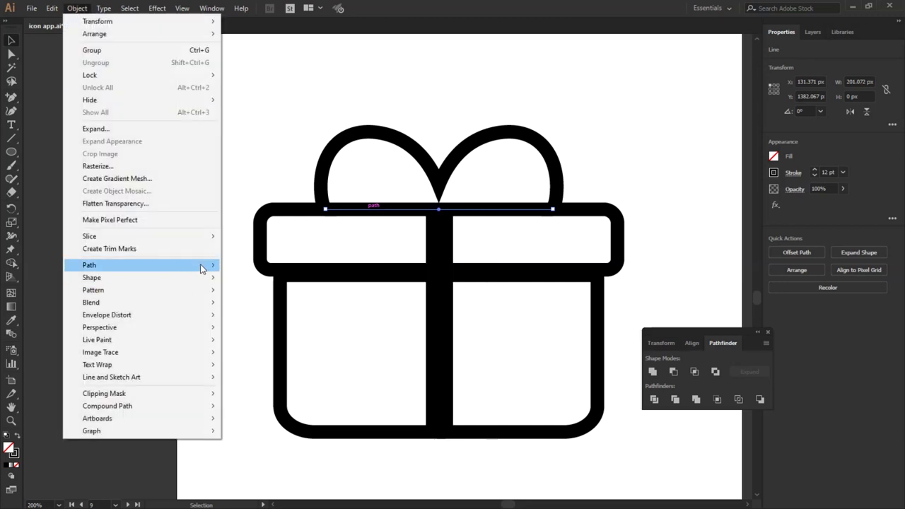
click(279, 295)
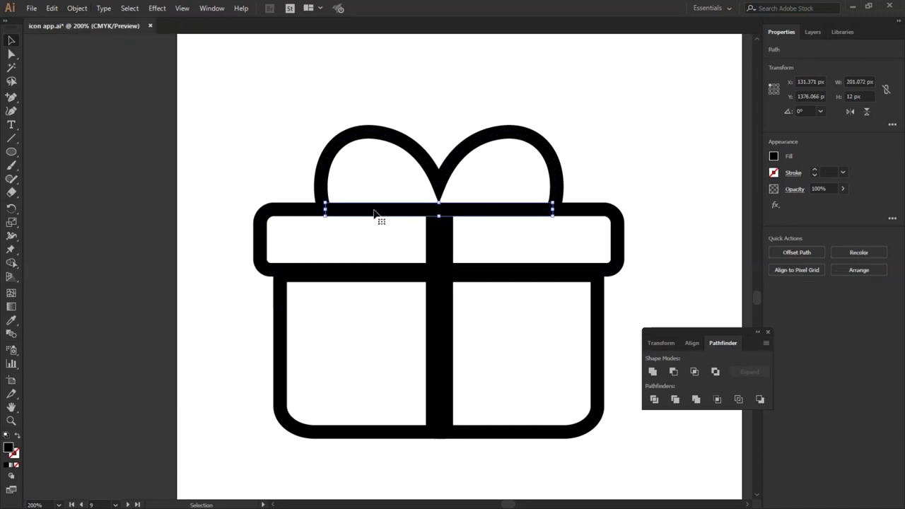
drag(438, 203, 439, 193)
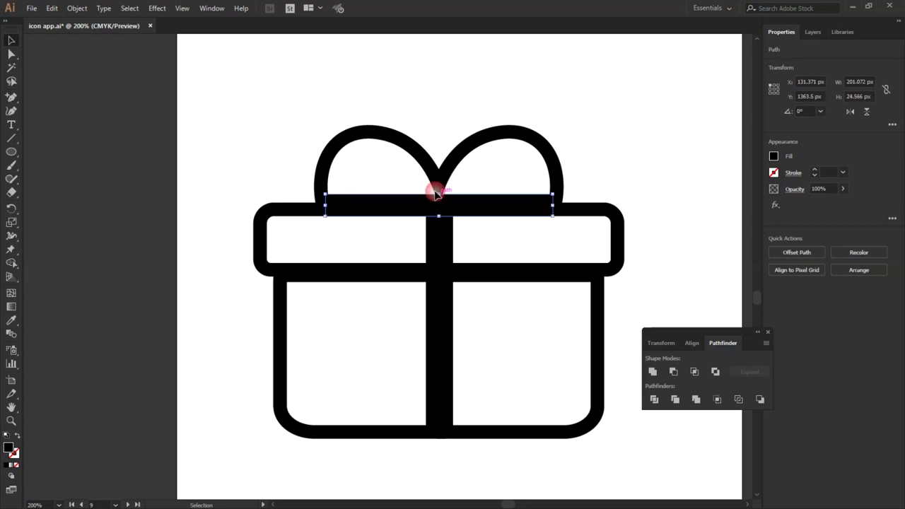
click(284, 162)
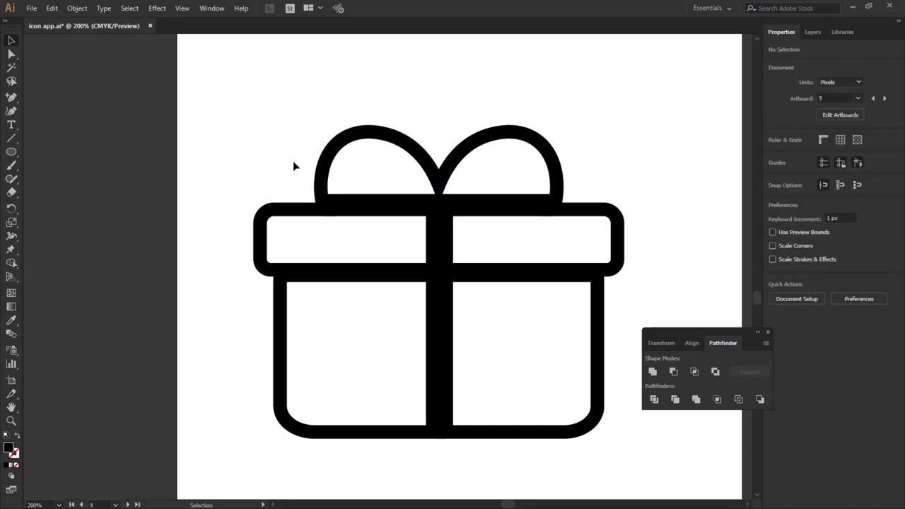
click(375, 209)
drag(442, 197, 442, 203)
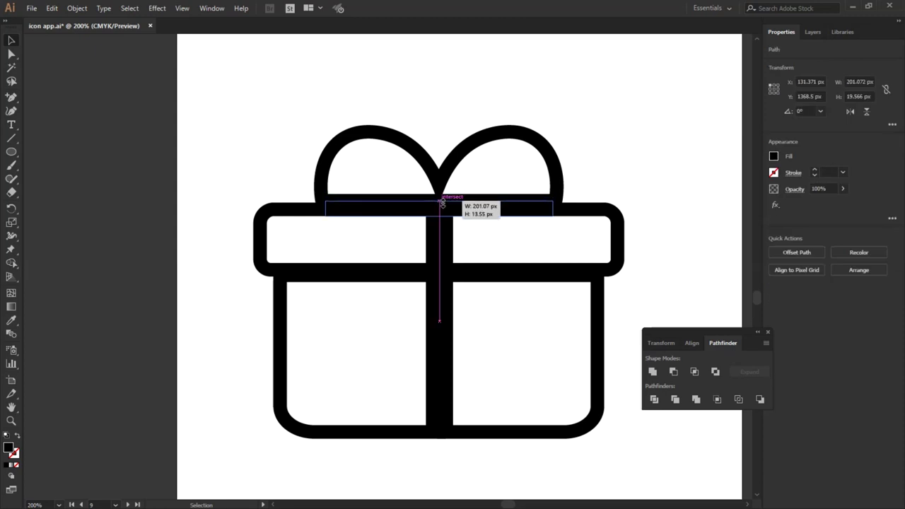
click(593, 160)
Outline all the gift's strokes and unite them into one compound path.
drag(627, 128, 290, 358)
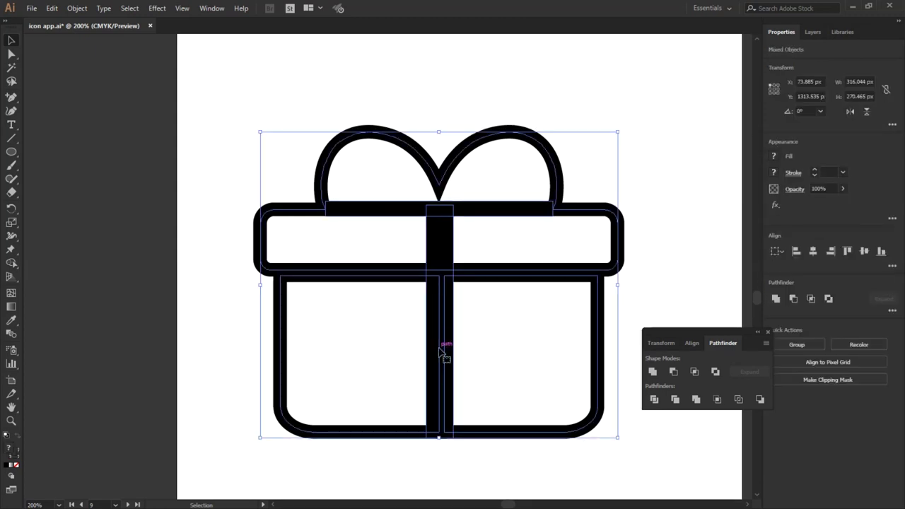
click(76, 8)
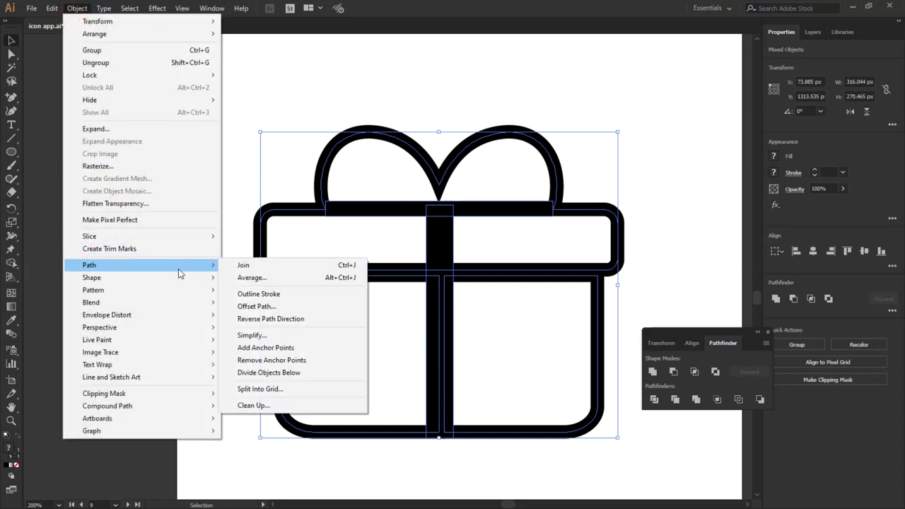
click(281, 295)
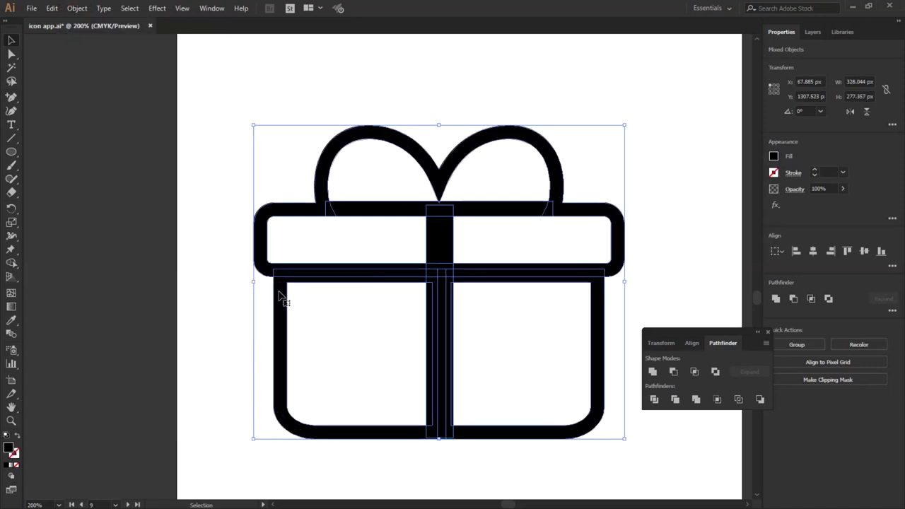
click(653, 377)
click(650, 212)
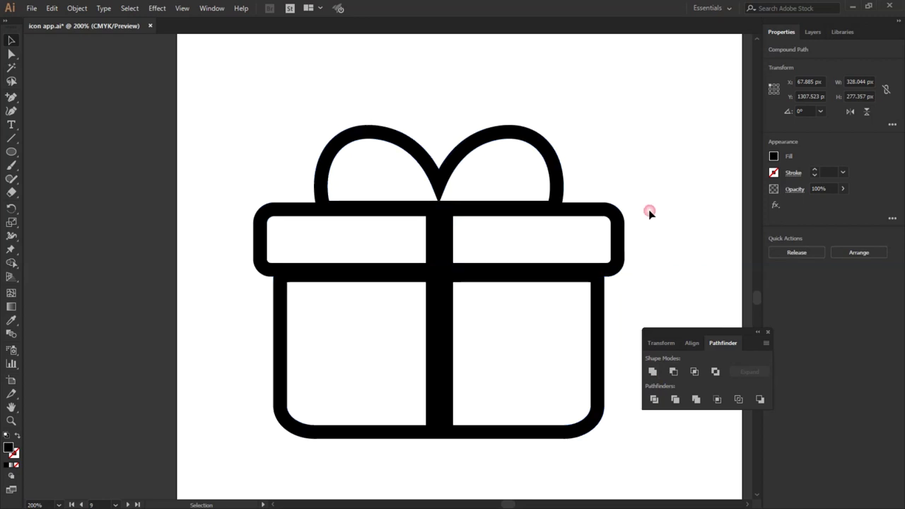
click(613, 213)
scroll(313, 216, down, 2)
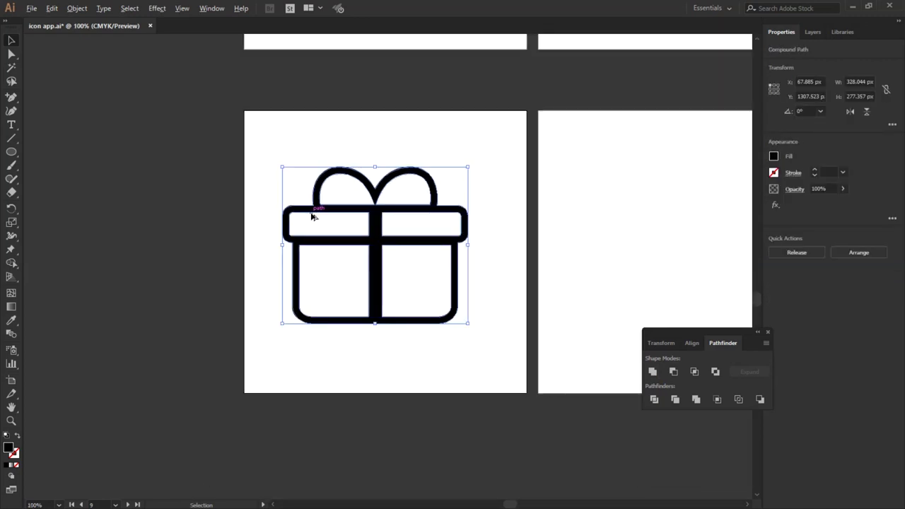
Shrink the gift icon, make it slightly taller and move it within its artboard.
drag(467, 168, 444, 186)
drag(362, 190, 362, 179)
mouse_move(362, 242)
mouse_down()
mouse_move(379, 246)
mouse_move(378, 256)
mouse_move(376, 245)
mouse_up()
click(219, 254)
Nudge the gift slightly right and make the blank neighbouring artboard active.
alt+scroll(219, 253, down, 3)
scroll(209, 248, up, 1)
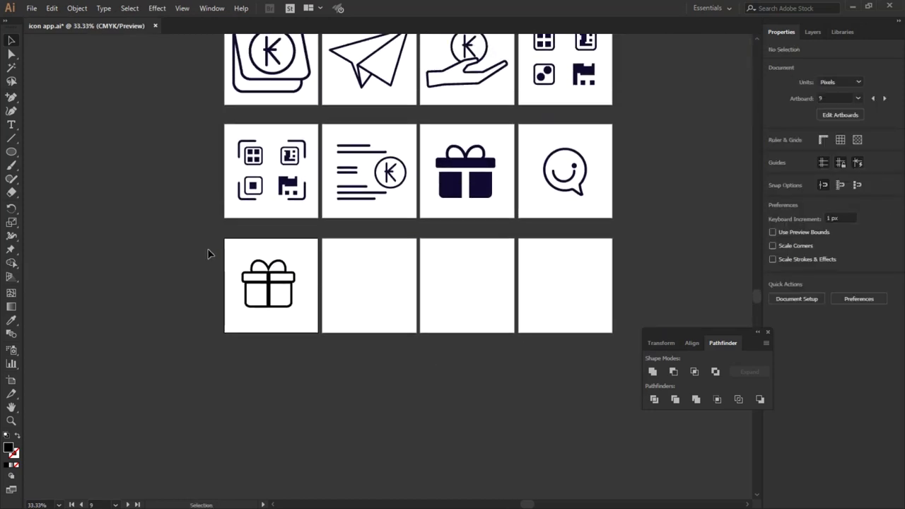
scroll(205, 247, up, 2)
drag(293, 370, 296, 369)
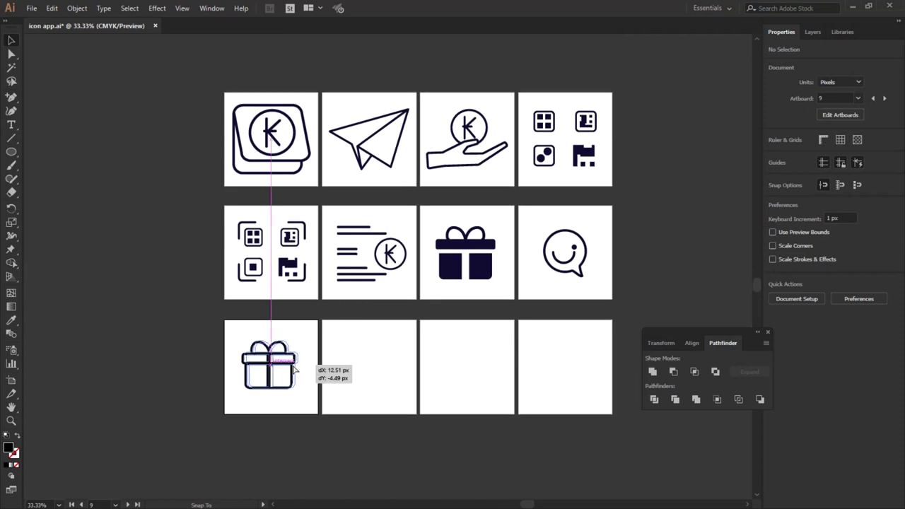
click(346, 369)
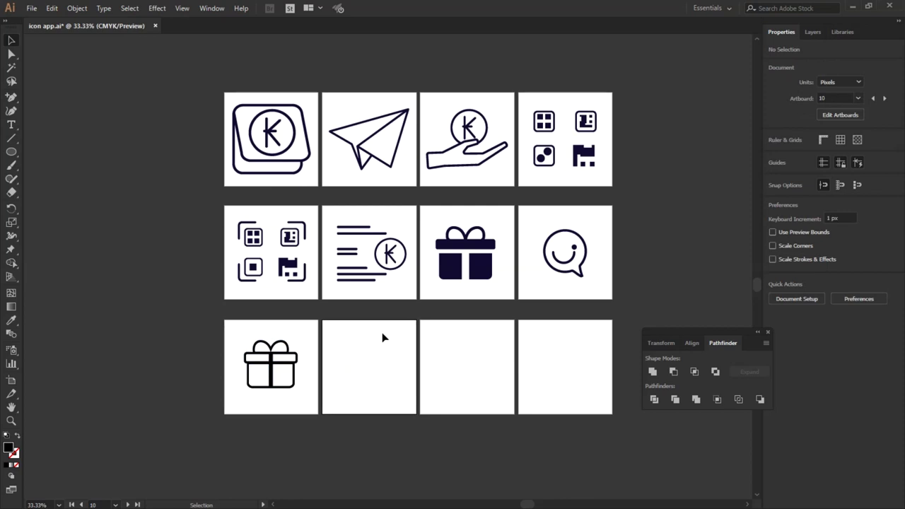
scroll(383, 338, down, 1)
scroll(376, 318, up, 1)
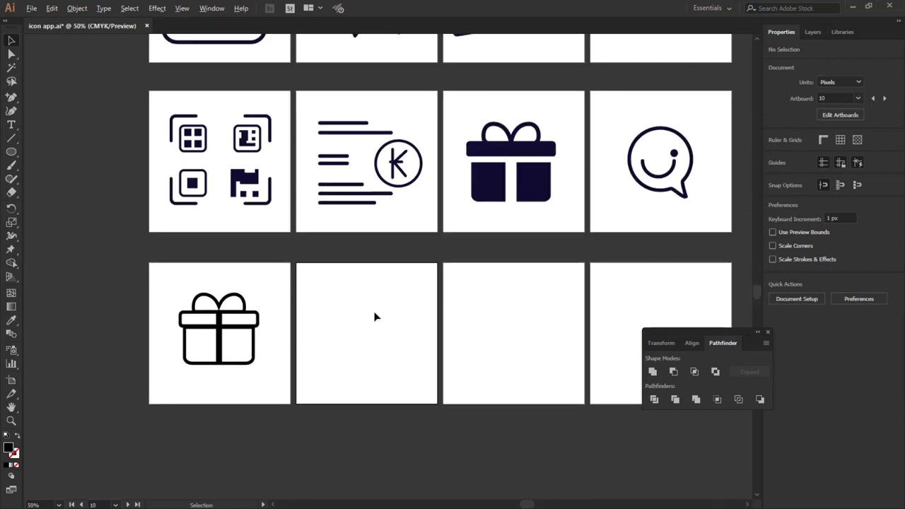
scroll(374, 313, up, 1)
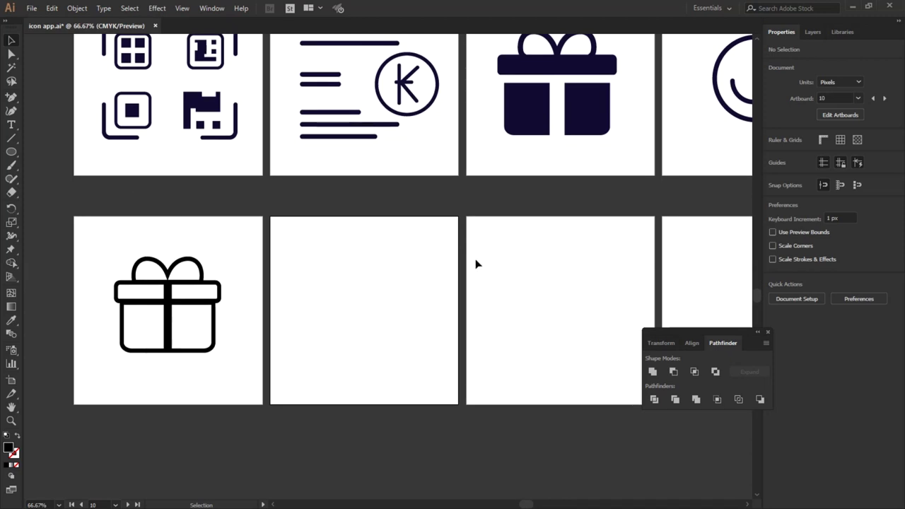
scroll(386, 304, up, 1)
scroll(368, 325, down, 1)
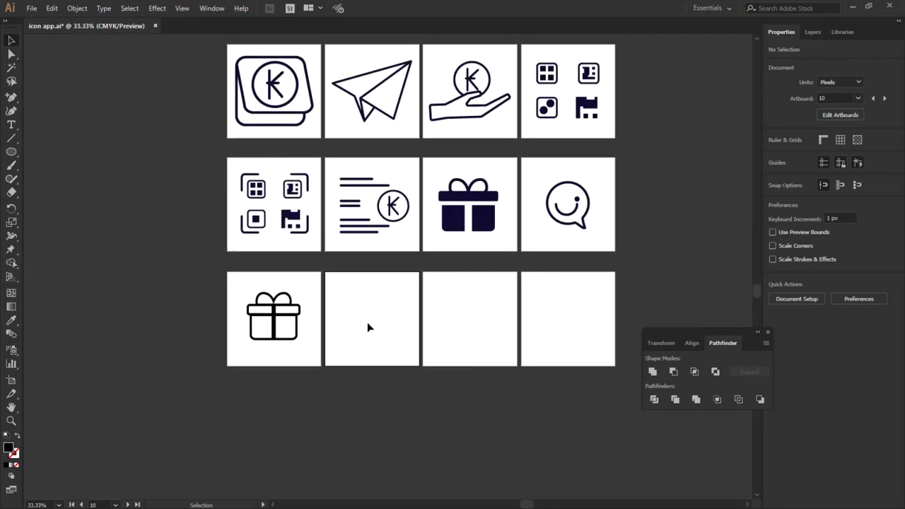
scroll(367, 325, up, 1)
scroll(364, 326, up, 2)
scroll(351, 319, down, 1)
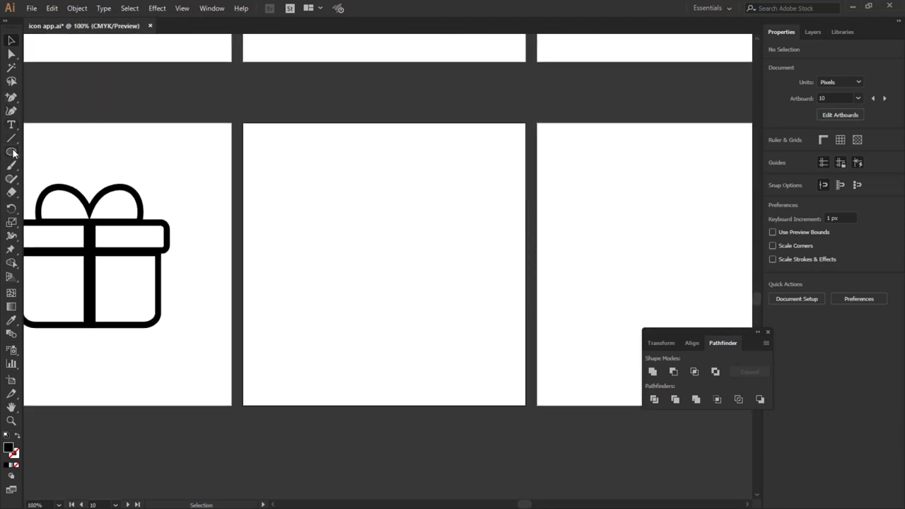
Draw a 284 × 179 px black rectangle on the blank artboard, discarding a trial circle.
click(11, 151)
mouse_move(313, 206)
mouse_down()
mouse_move(456, 304)
mouse_move(457, 269)
mouse_up()
click(11, 40)
drag(398, 250, 383, 237)
key(Delete)
click(13, 151)
click(81, 165)
click(11, 151)
click(68, 151)
drag(300, 199, 460, 300)
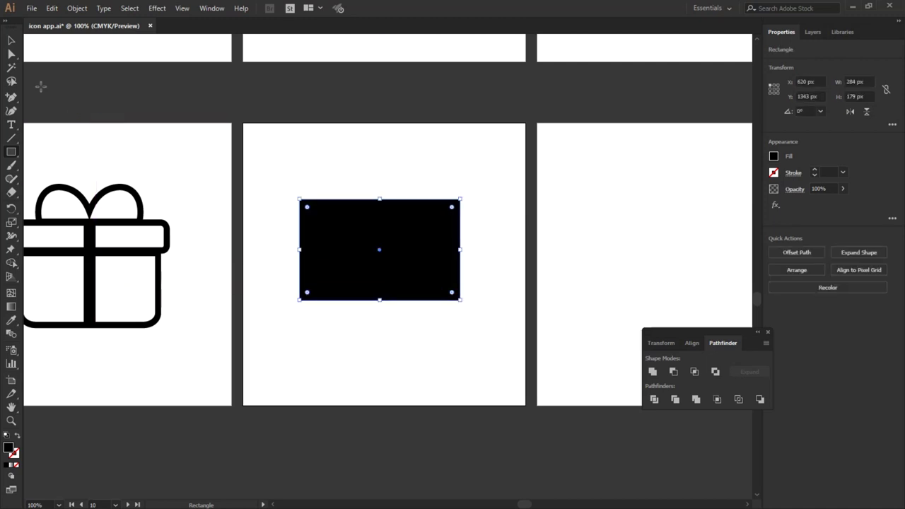
Round the rectangle's corners with live corners and shift it slightly right.
click(12, 41)
click(339, 304)
click(400, 247)
drag(452, 207, 420, 236)
drag(388, 268, 393, 270)
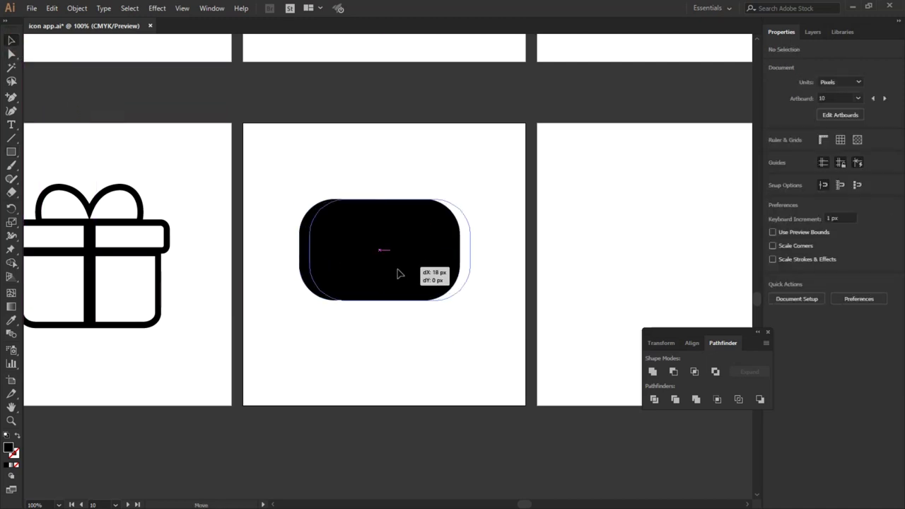
click(212, 248)
Draw a small rectangle tab at the big rectangle's right edge.
click(11, 152)
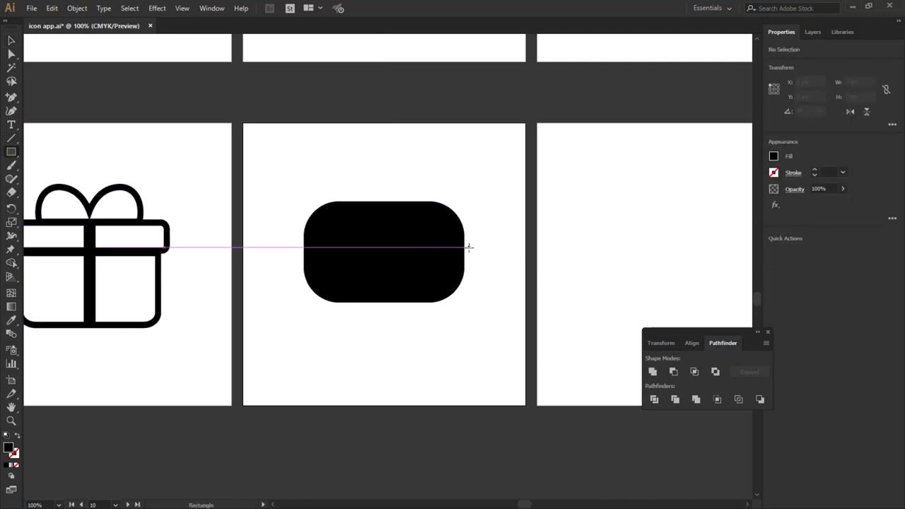
mouse_move(464, 232)
mouse_down()
mouse_move(475, 278)
mouse_move(484, 269)
mouse_up()
click(12, 41)
click(473, 280)
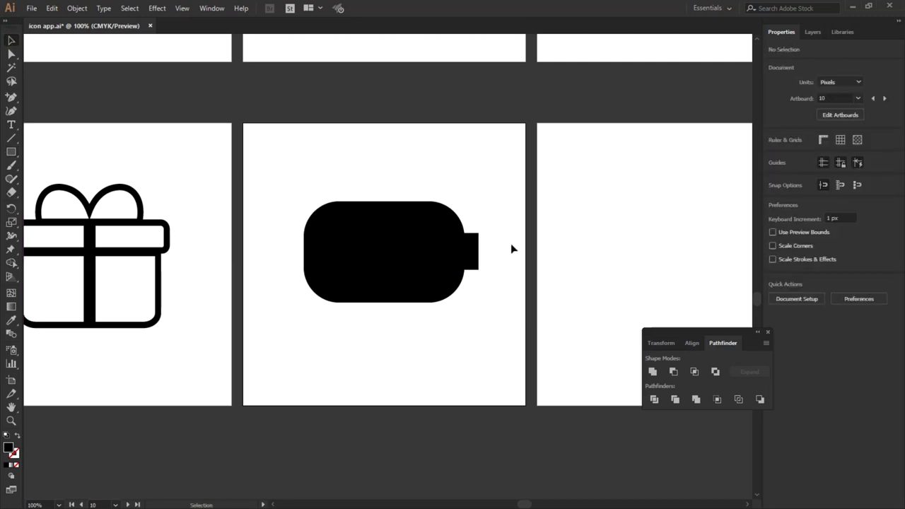
scroll(511, 244, up, 2)
click(401, 248)
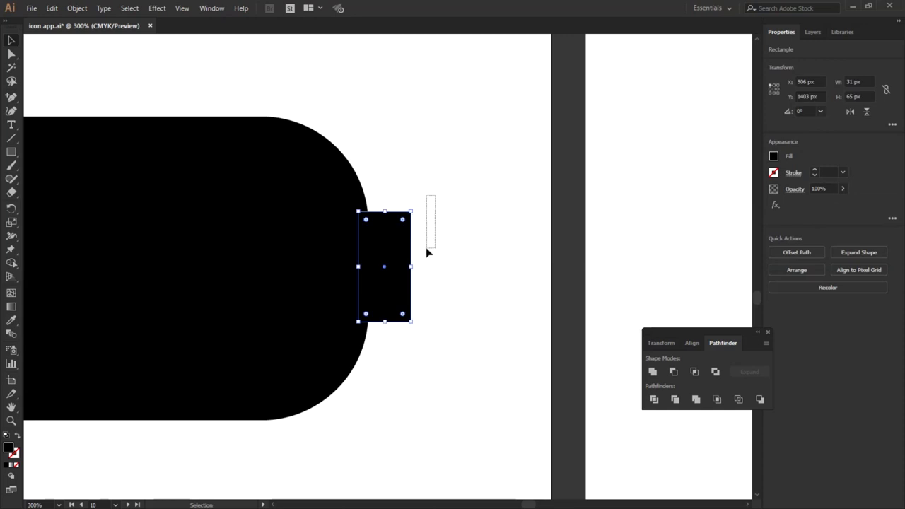
drag(427, 252, 427, 253)
Round the small tab's two right corner anchors.
click(11, 54)
drag(438, 195, 397, 341)
drag(404, 222, 398, 235)
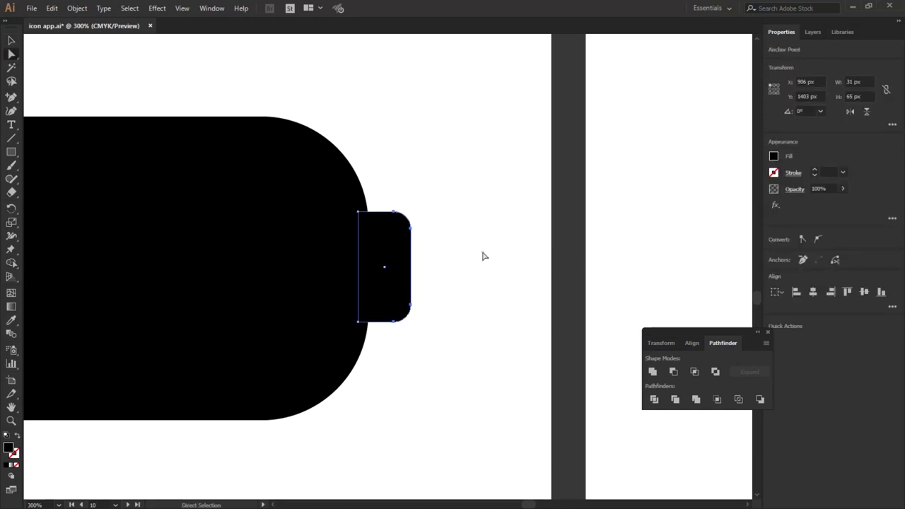
click(483, 256)
scroll(503, 245, down, 1)
scroll(502, 245, down, 1)
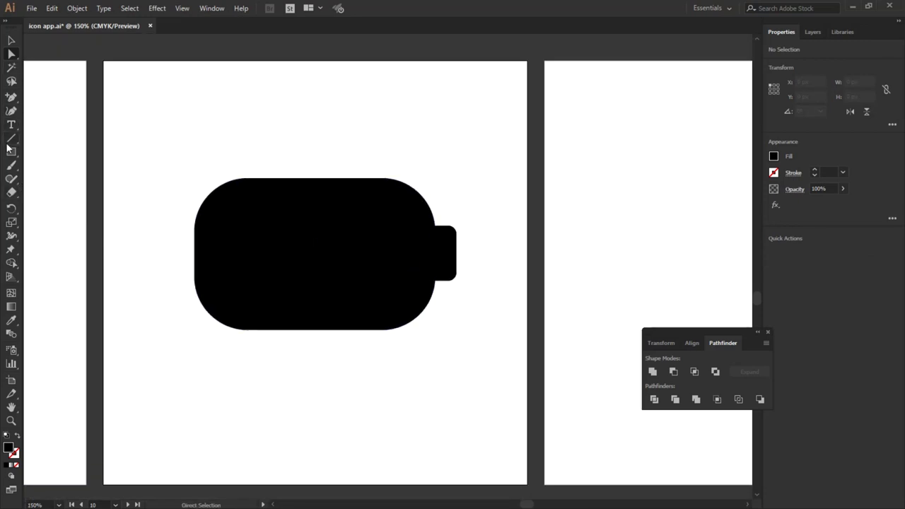
drag(11, 150, 50, 181)
Draw a circle over the body's upper left with no fill and a 12 pt black stroke.
drag(133, 131, 311, 263)
click(11, 42)
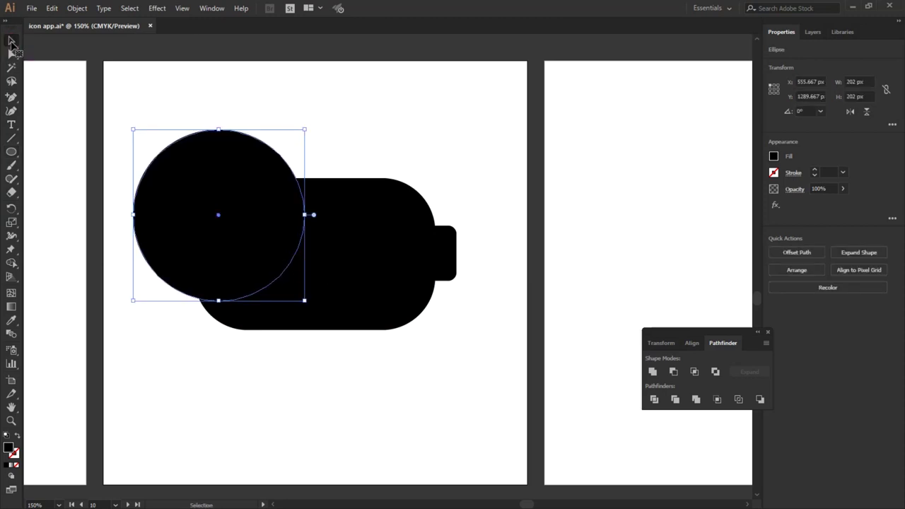
click(773, 155)
click(651, 198)
click(814, 170)
click(814, 170)
click(814, 170)
click(814, 171)
click(814, 170)
click(814, 173)
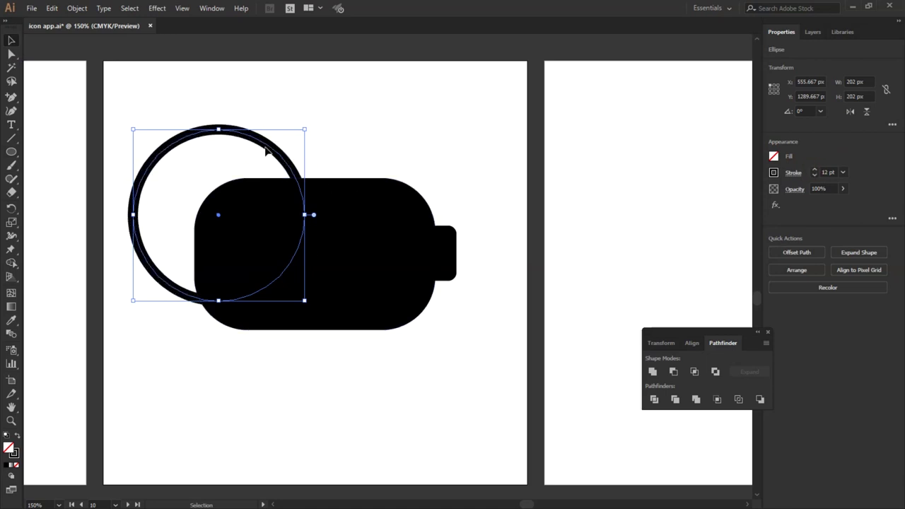
Move the ring up and left and delete its top anchor, leaving a lower arc.
click(152, 292)
drag(146, 257, 149, 232)
click(148, 306)
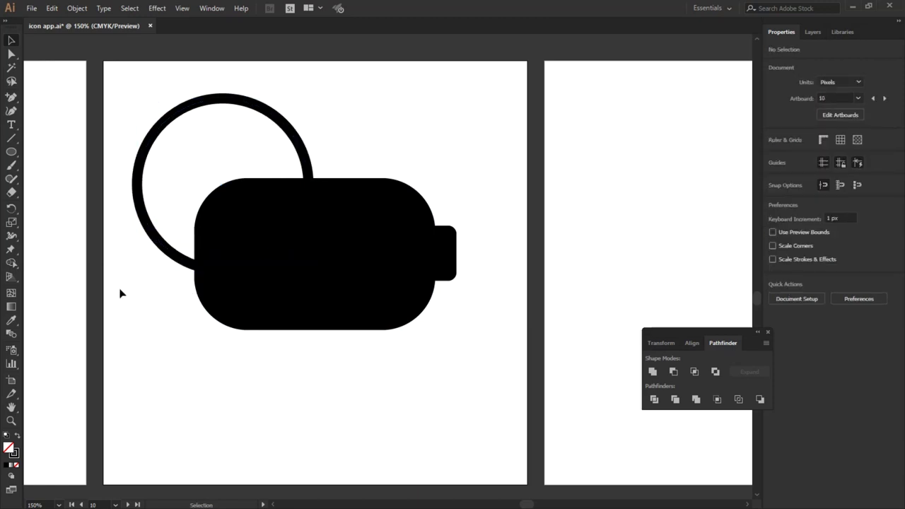
click(141, 203)
click(11, 55)
click(409, 133)
drag(216, 75, 342, 149)
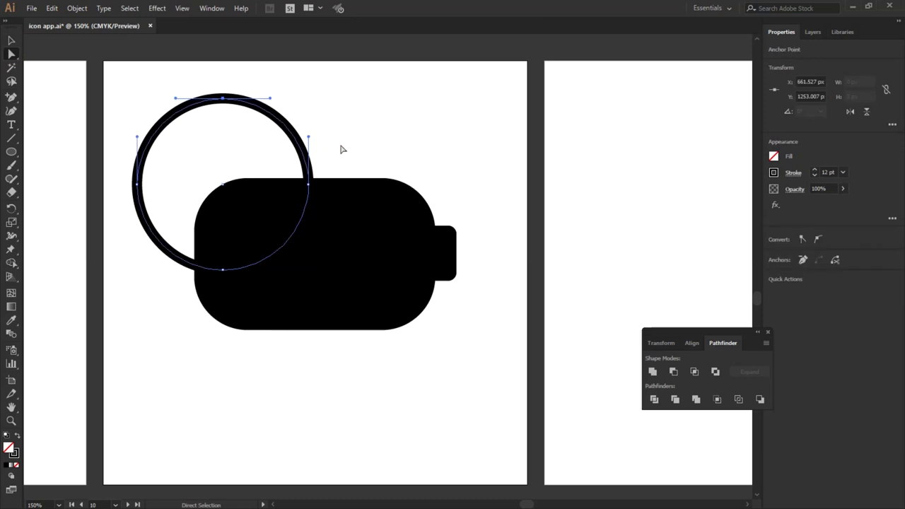
key(Delete)
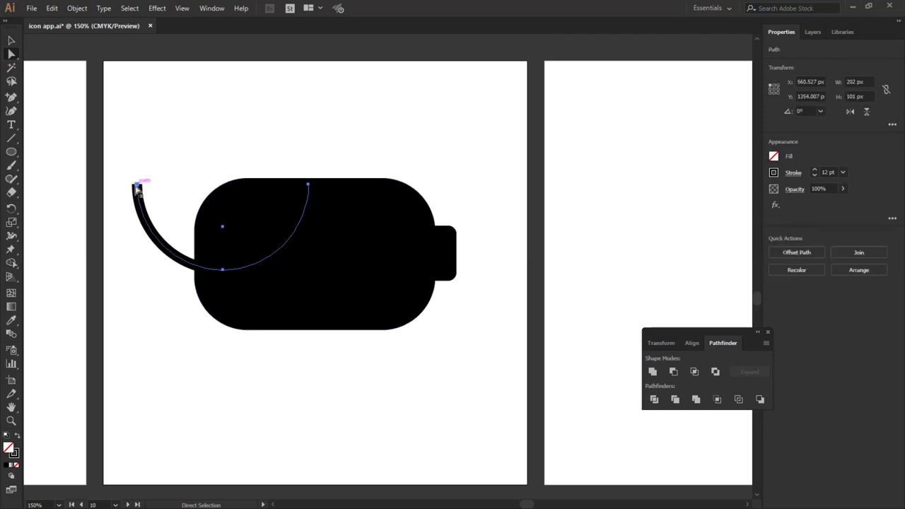
Delete the arc segment inside the body so only the outer tail curve remains.
click(307, 184)
key(Delete)
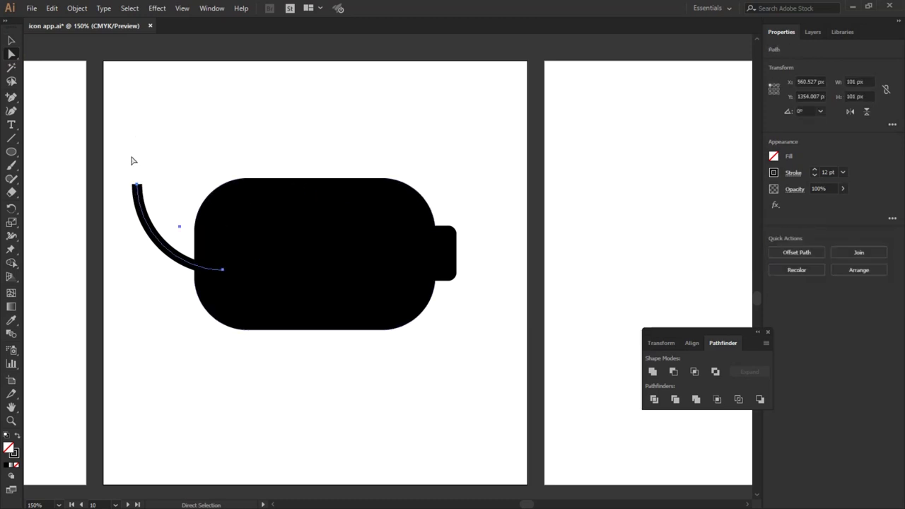
click(10, 41)
click(211, 146)
click(160, 242)
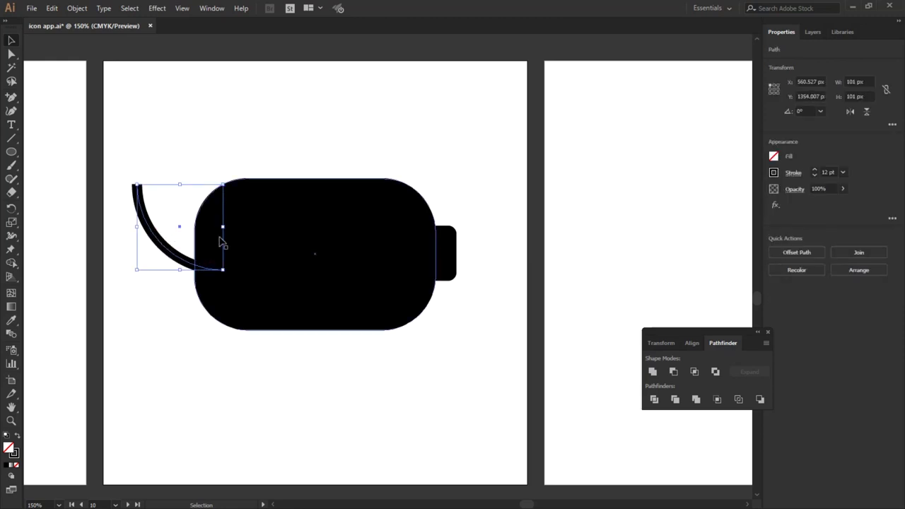
click(267, 362)
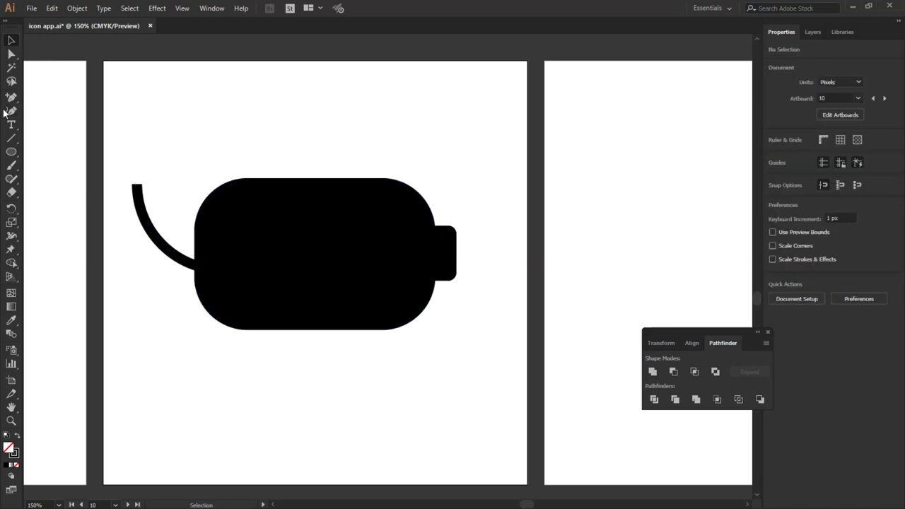
Draw a polygon above the body and reduce it to 3 sides.
drag(17, 157, 71, 192)
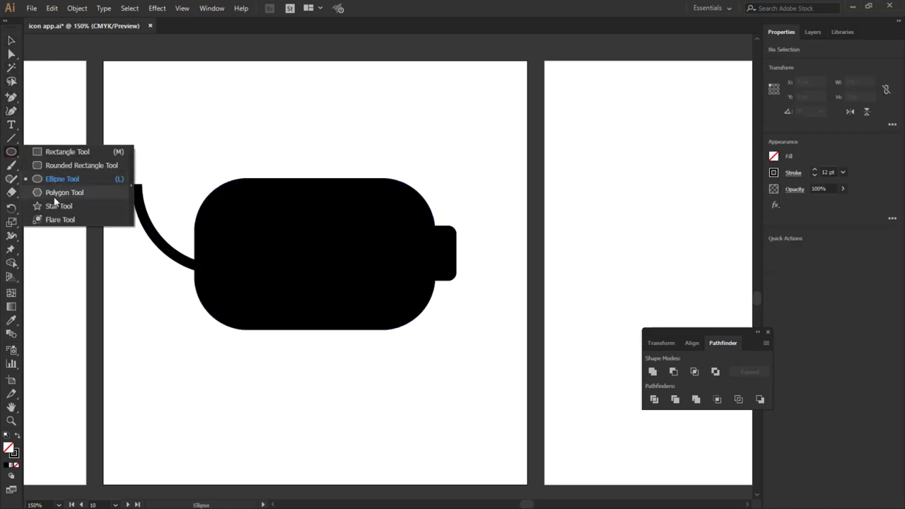
drag(321, 119, 361, 145)
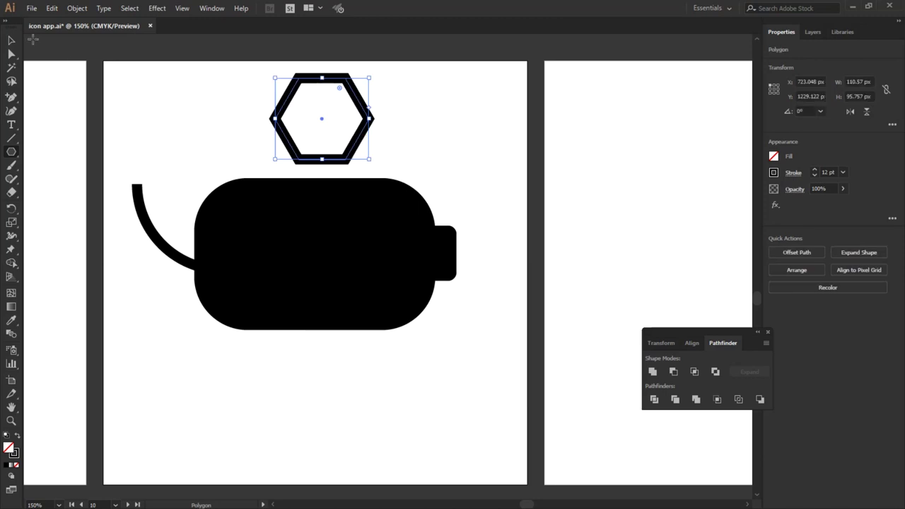
click(790, 172)
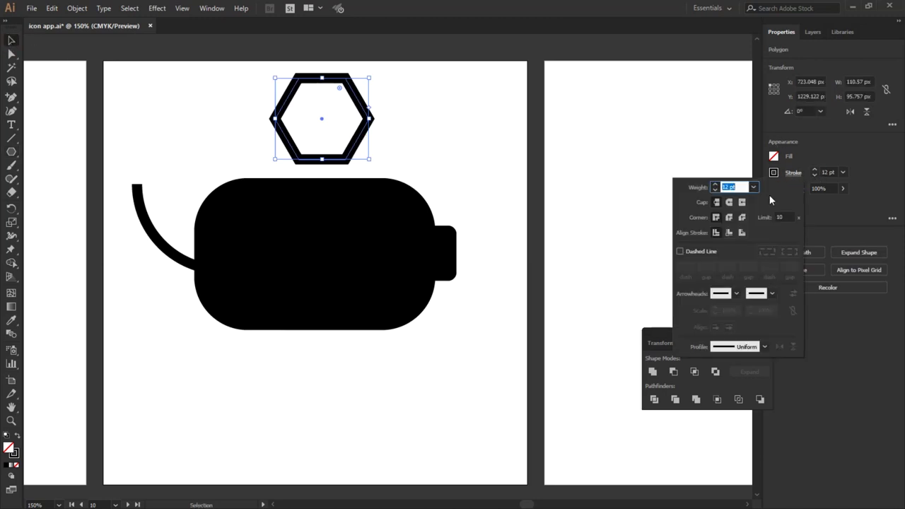
click(893, 125)
click(892, 126)
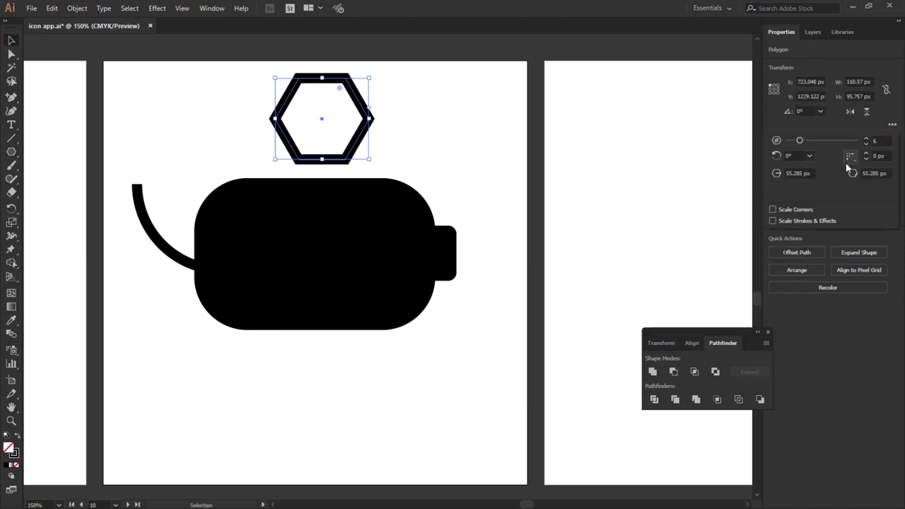
click(866, 143)
click(866, 143)
click(867, 143)
Rotate the triangle to 210° and place it overlapping the body's upper right.
click(12, 40)
click(299, 118)
drag(305, 124, 330, 158)
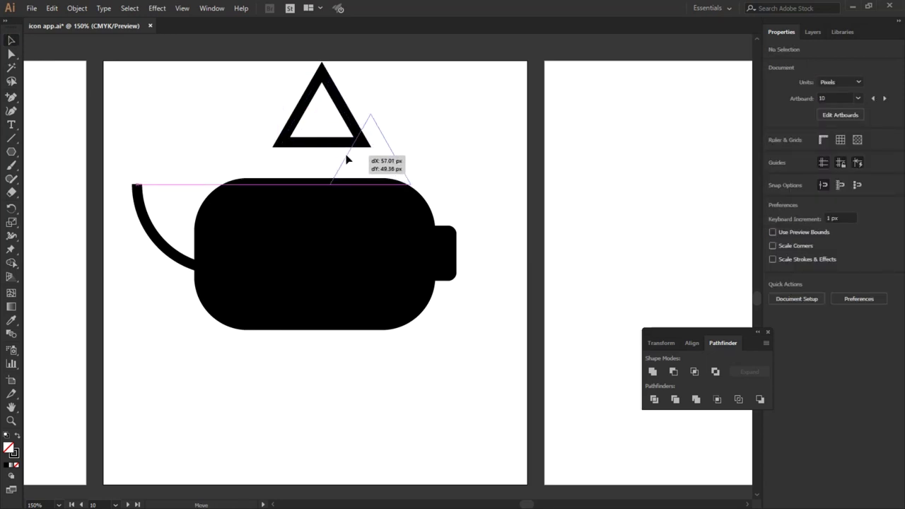
drag(331, 158, 332, 163)
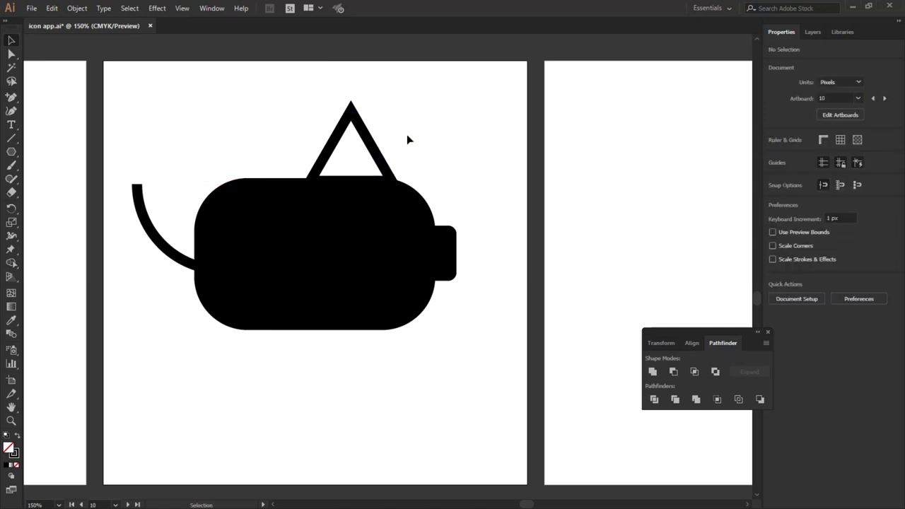
click(373, 145)
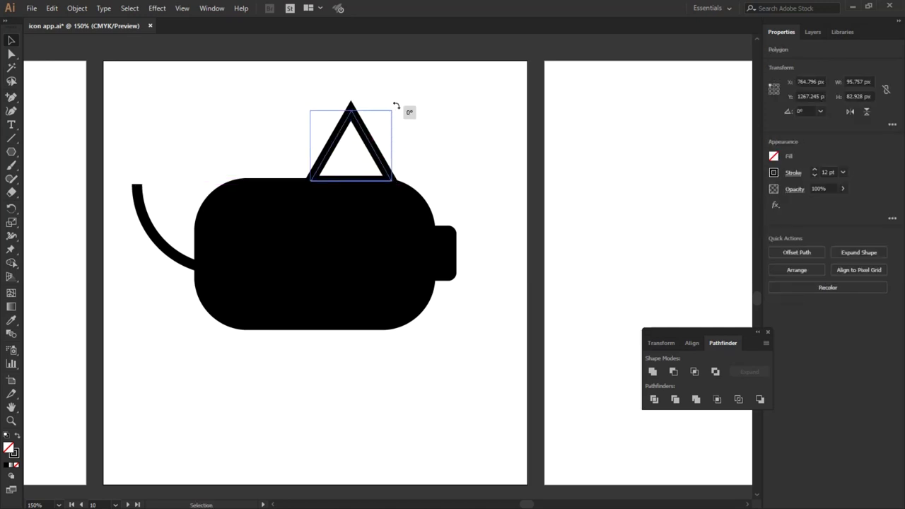
drag(397, 105, 327, 248)
click(392, 158)
mouse_move(379, 142)
mouse_down()
mouse_move(394, 142)
mouse_move(421, 168)
mouse_up()
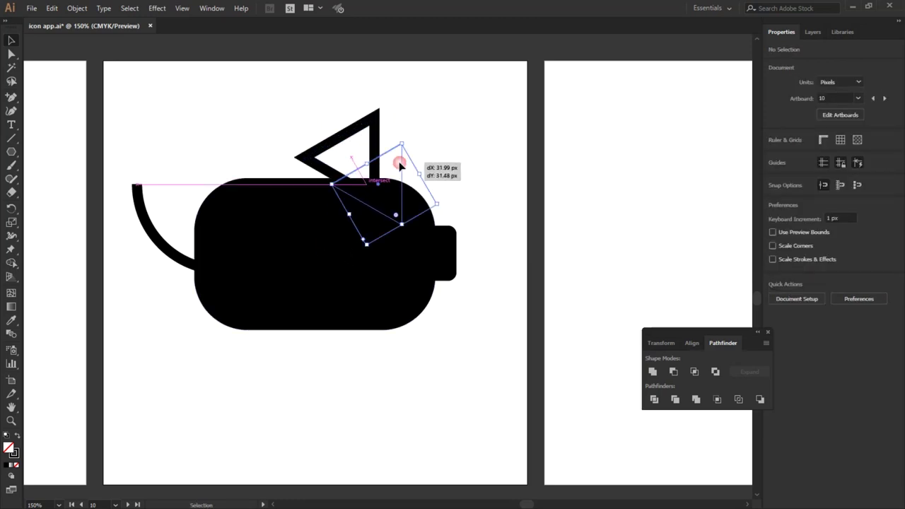
click(465, 136)
Fill the triangle ear with black.
click(402, 146)
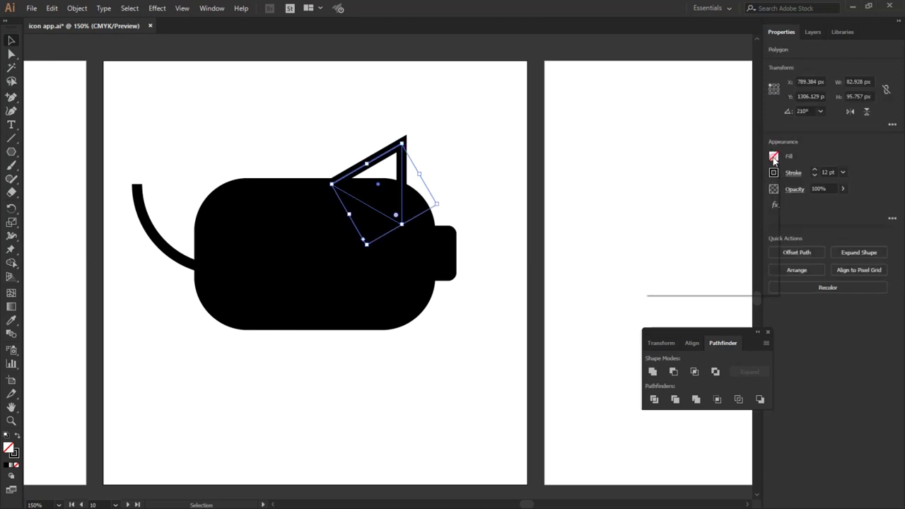
click(672, 191)
click(448, 136)
click(381, 112)
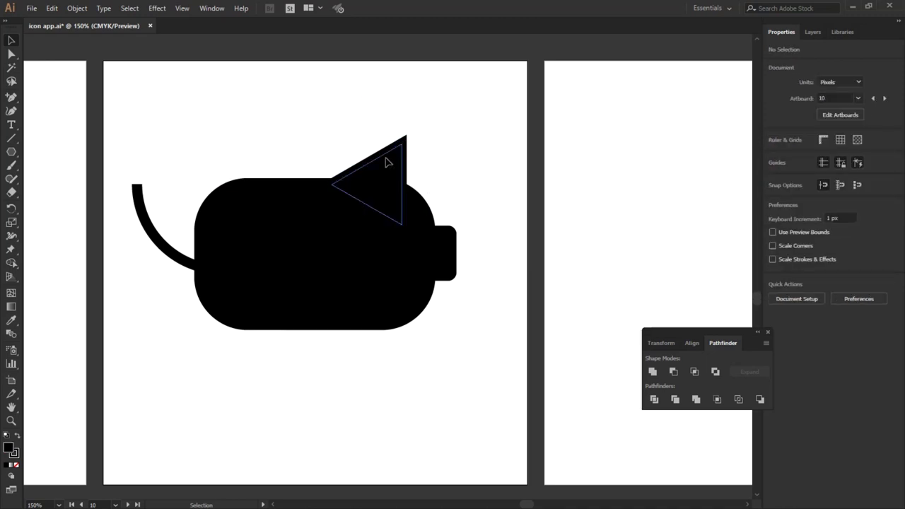
click(396, 164)
click(422, 122)
click(142, 202)
click(225, 135)
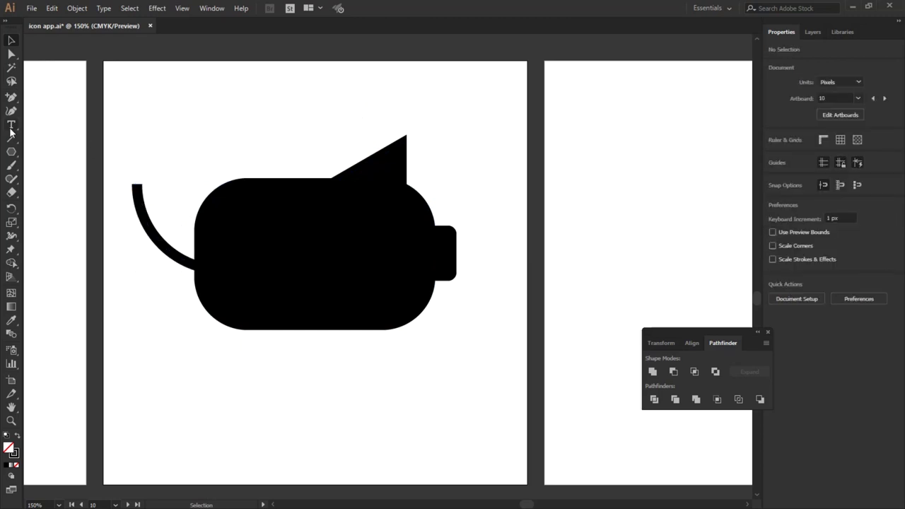
click(11, 152)
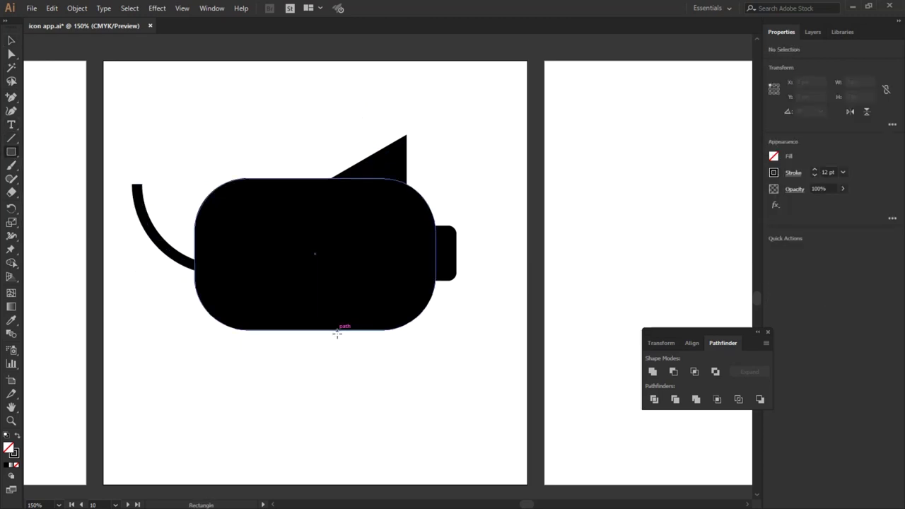
Move the small rounded rectangle below the body, rotate it 90° and reflect it vertically.
drag(335, 344, 361, 386)
key(ctrl+z)
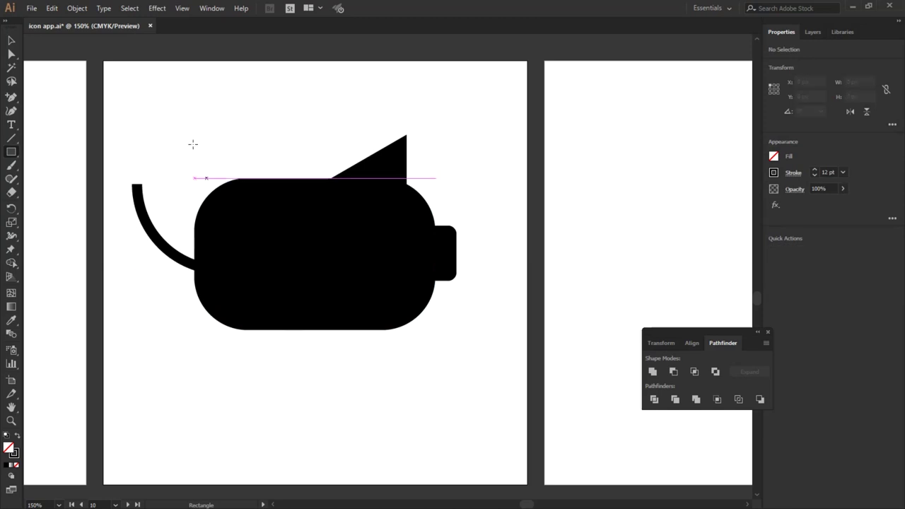
click(12, 41)
drag(451, 254, 405, 379)
right_click(405, 379)
mouse_move(441, 300)
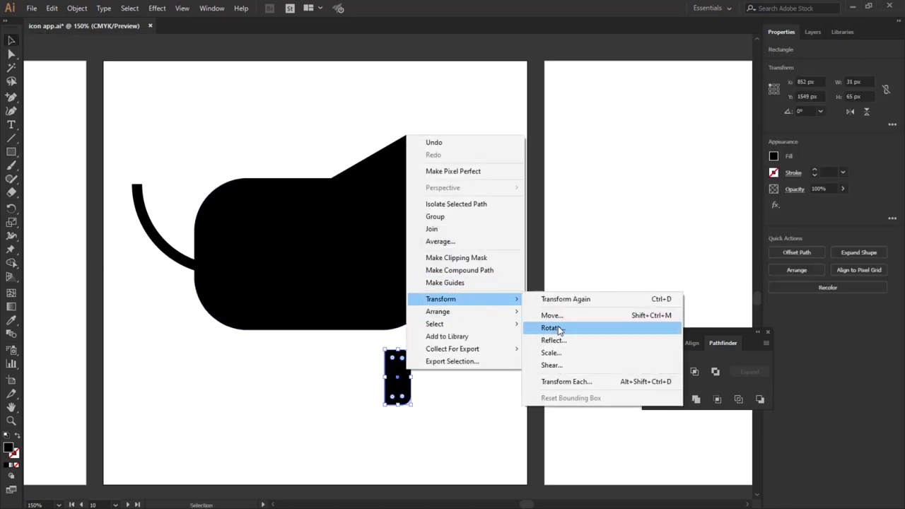
click(553, 329)
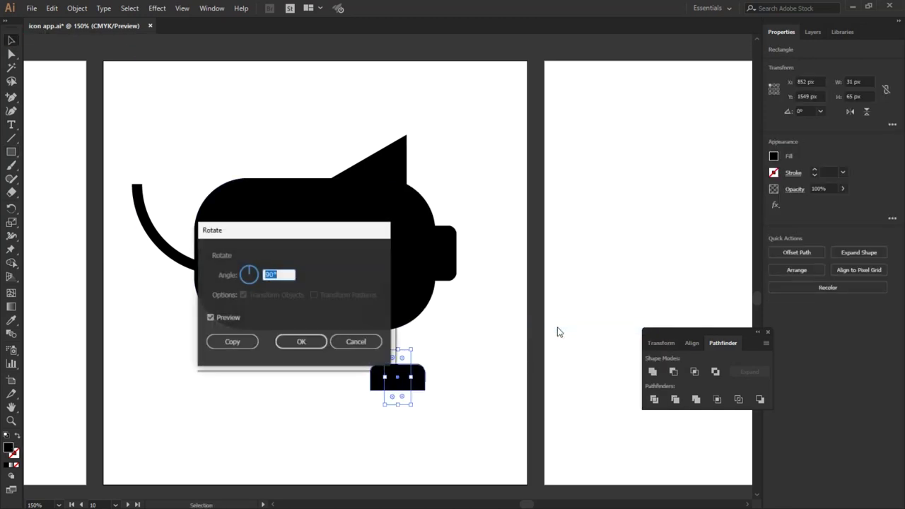
click(288, 348)
right_click(406, 378)
mouse_move(439, 307)
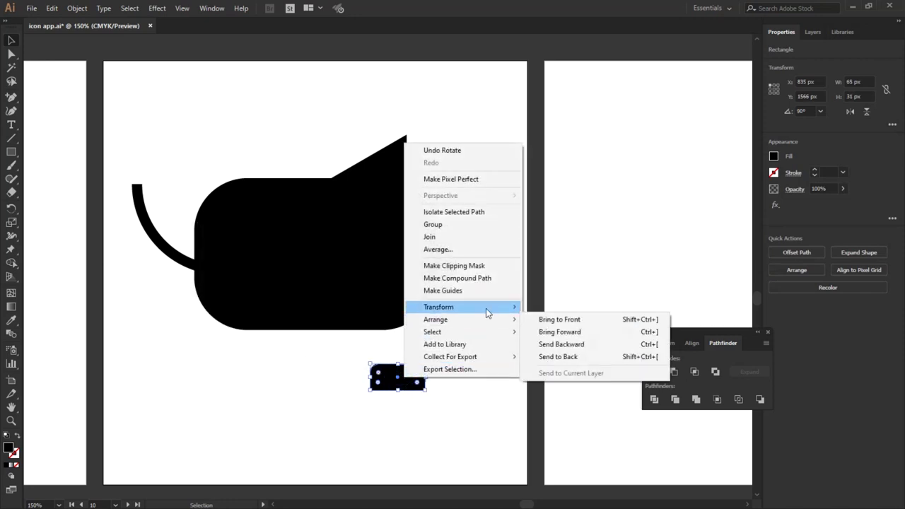
click(559, 346)
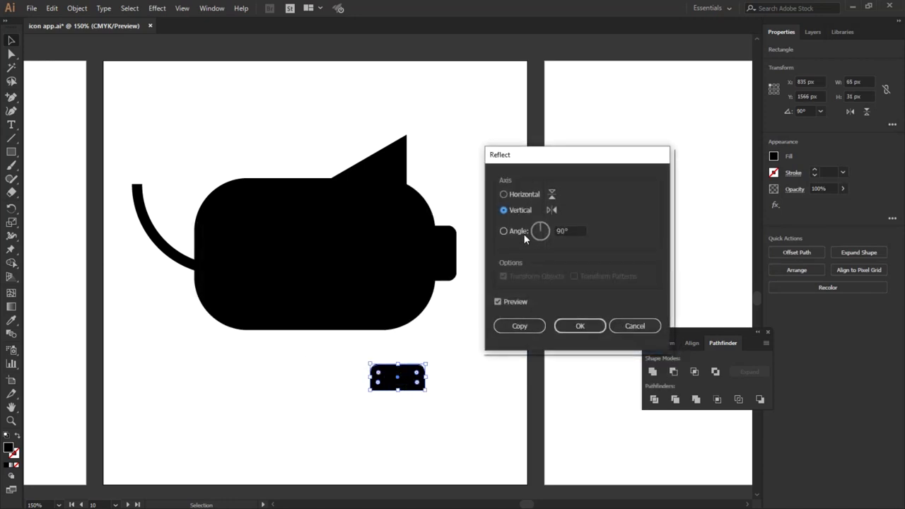
click(565, 326)
Duplicate the leg to the left, stretch both legs taller and set them under the body.
click(426, 427)
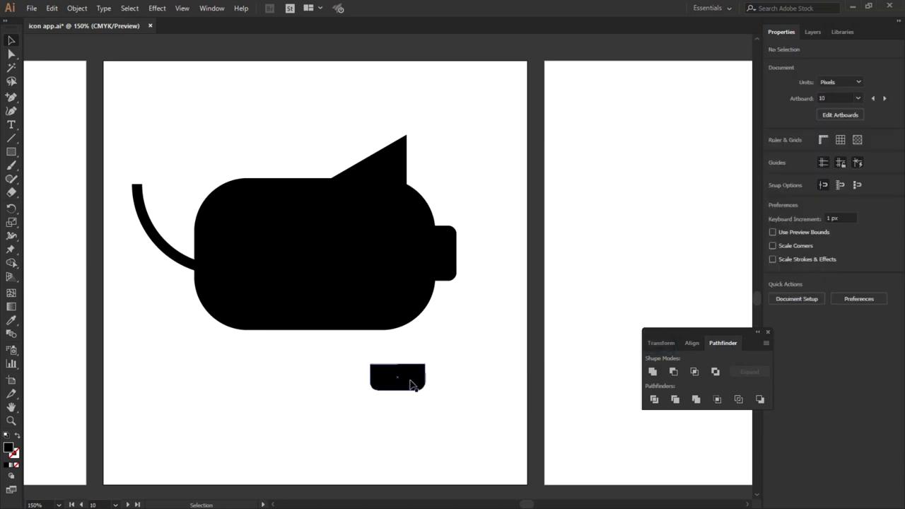
drag(411, 384, 321, 383)
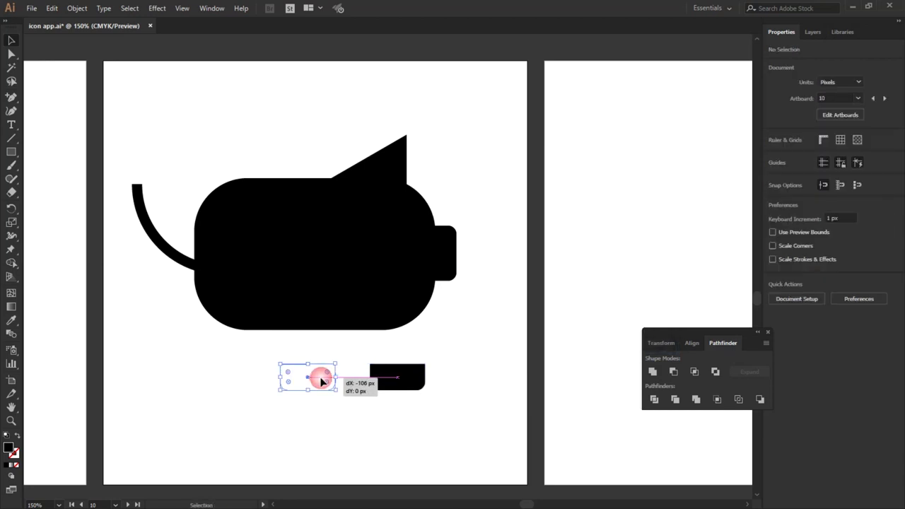
shift+click(394, 373)
drag(347, 365, 346, 342)
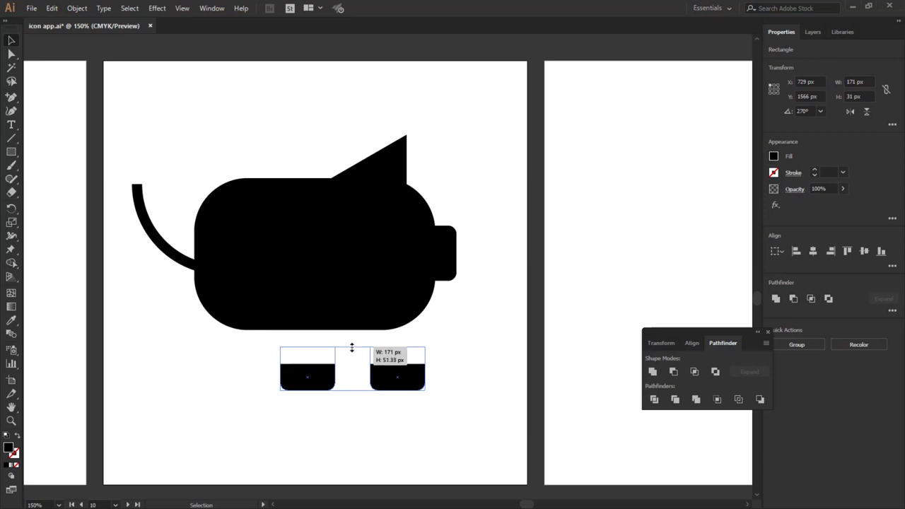
mouse_move(306, 408)
mouse_down()
mouse_move(409, 381)
mouse_move(372, 355)
mouse_up()
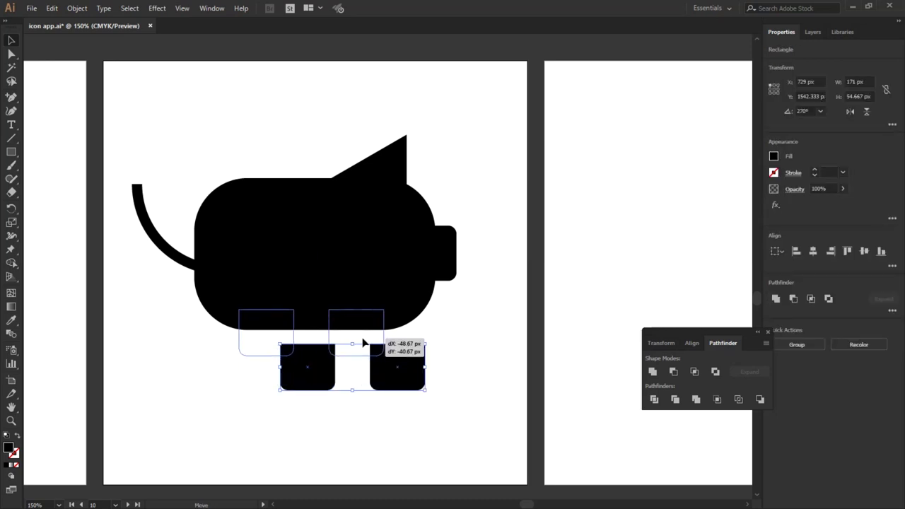
click(352, 380)
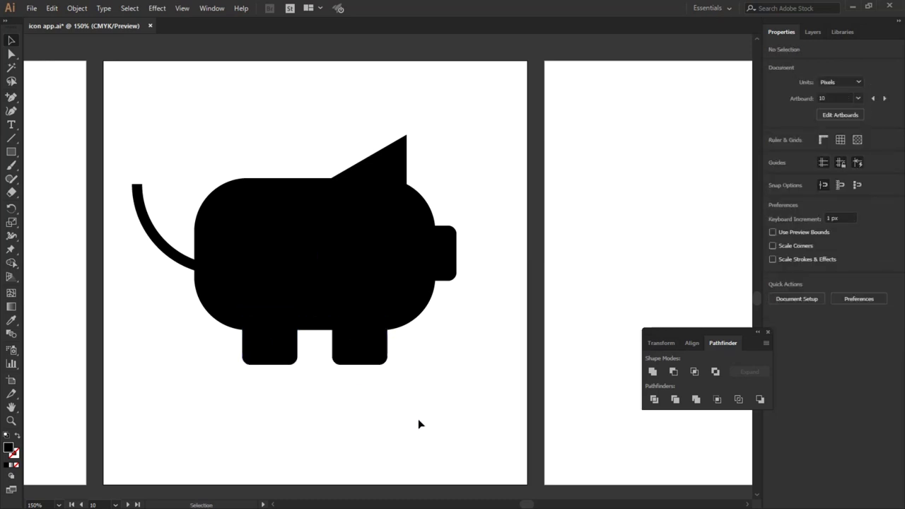
drag(272, 385, 348, 352)
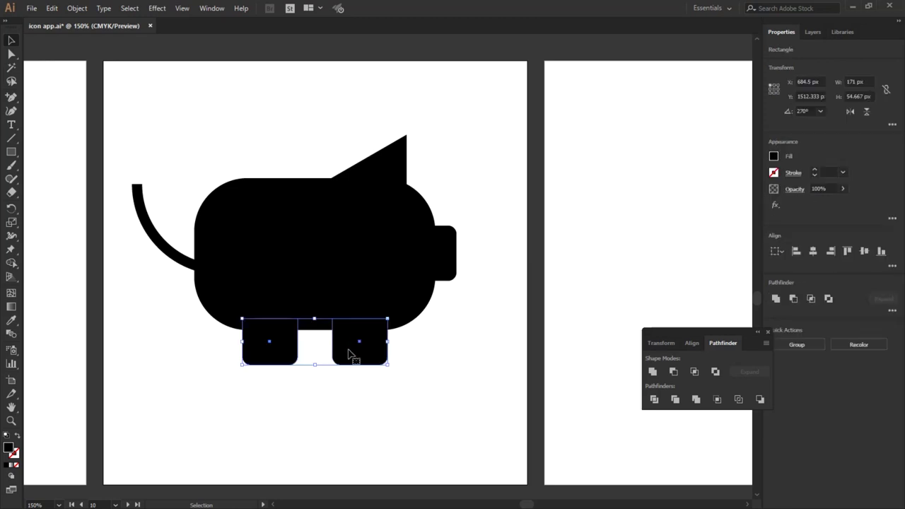
Remove the stroke from the pig's ear triangle.
click(273, 259)
click(172, 358)
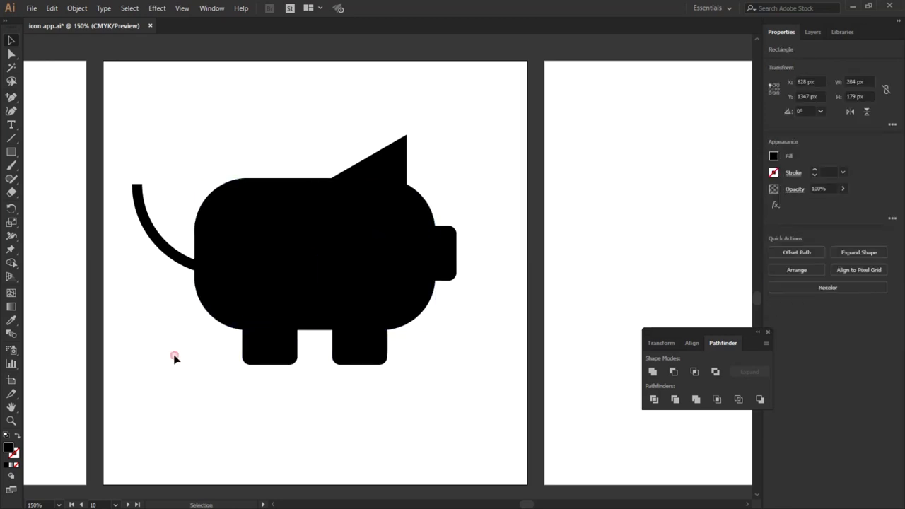
click(309, 226)
click(394, 148)
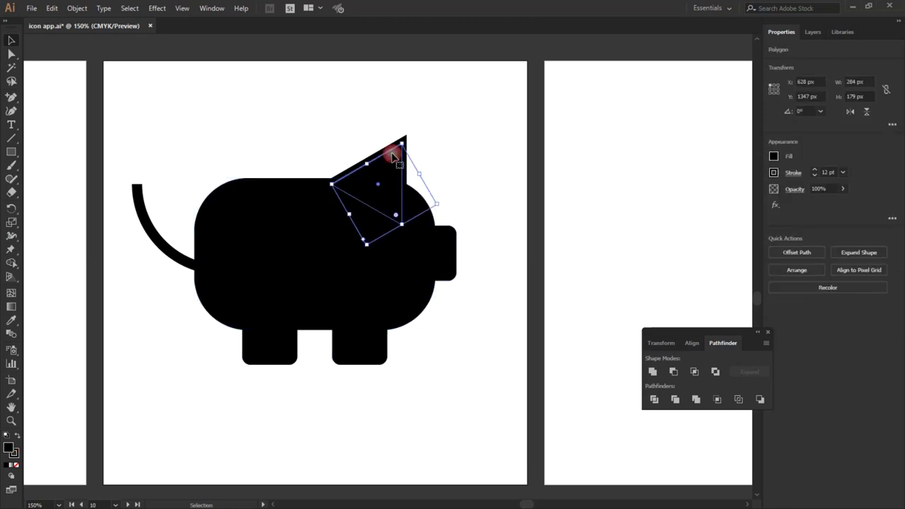
click(775, 176)
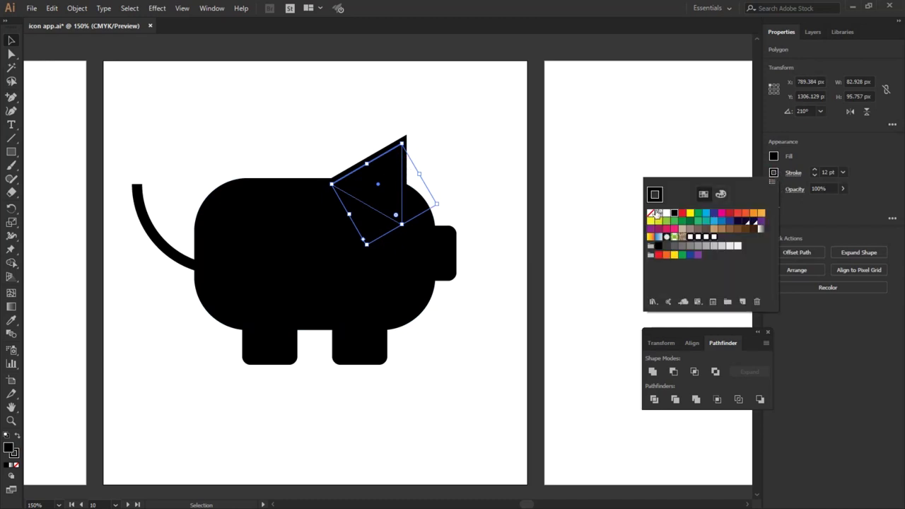
click(650, 212)
click(111, 92)
Round the ear triangle's corners in isolation mode, then return to the whole pig.
click(398, 166)
double_click(396, 164)
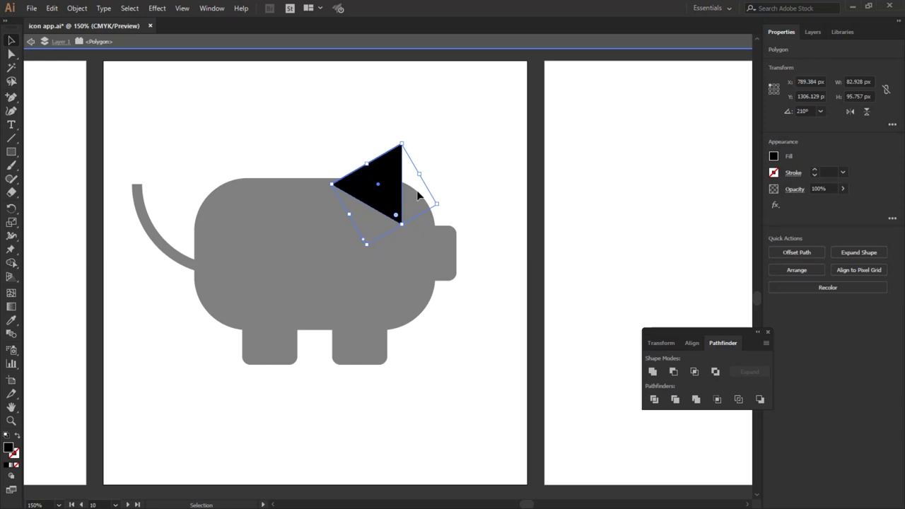
click(440, 137)
click(378, 178)
drag(396, 214, 391, 208)
click(467, 153)
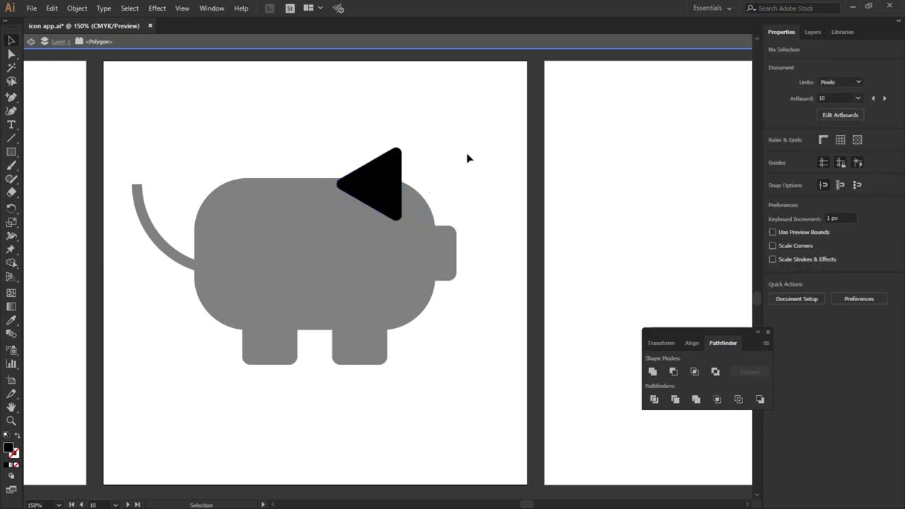
double_click(467, 152)
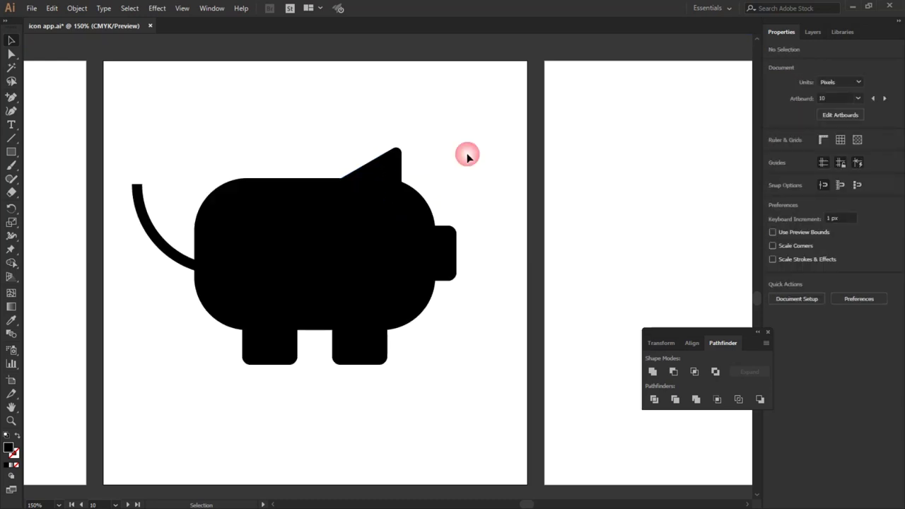
Give the pig's curved tail stroke round end caps.
click(143, 220)
scroll(141, 218, up, 3)
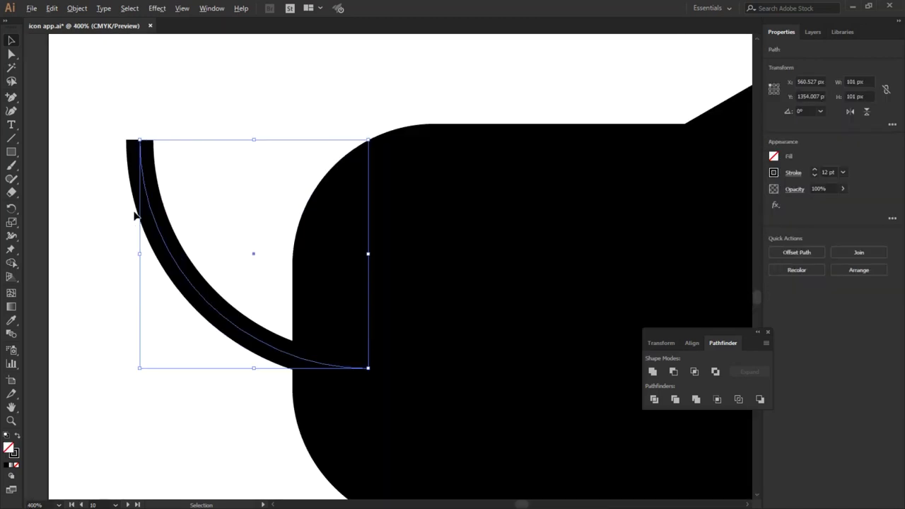
click(83, 12)
mouse_move(90, 265)
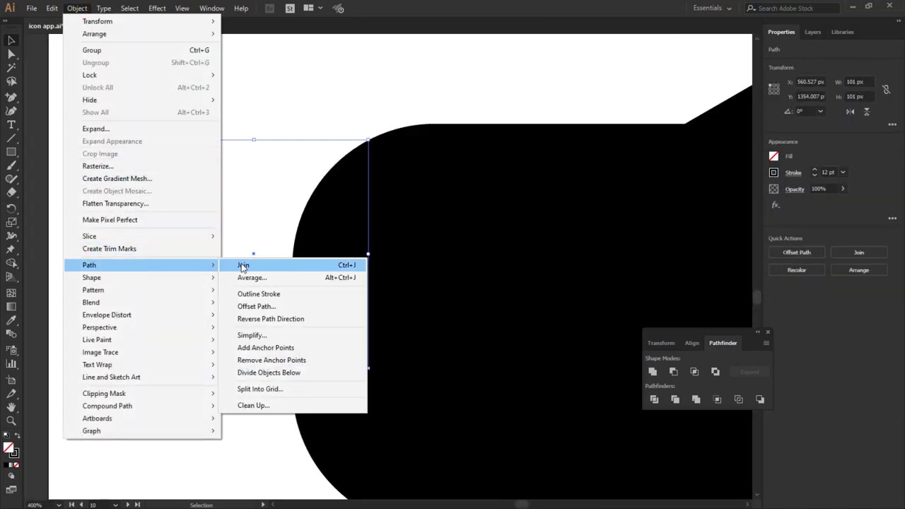
click(342, 139)
click(151, 204)
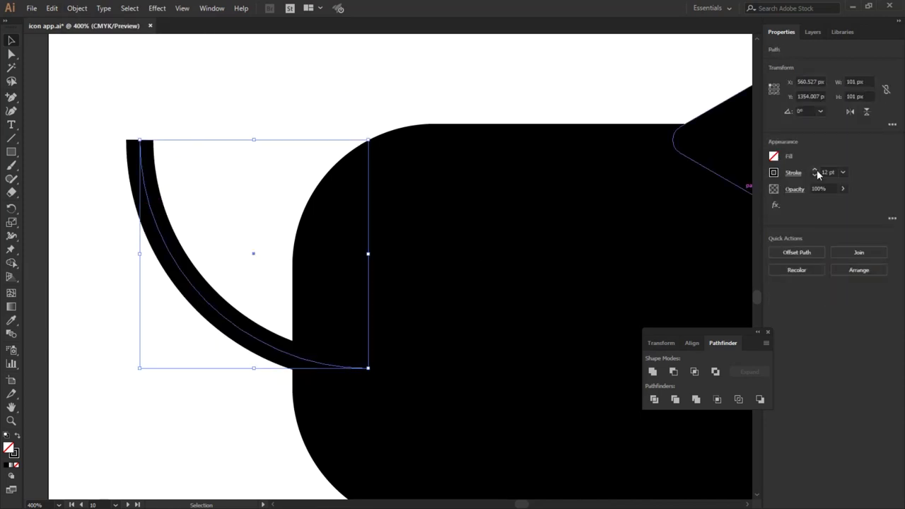
click(789, 173)
click(729, 202)
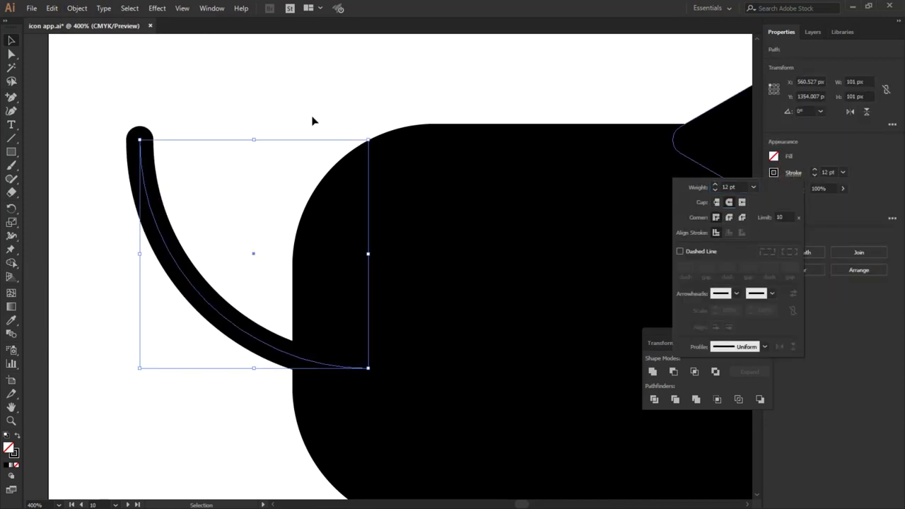
Outline the tail stroke into a filled shape.
click(79, 10)
mouse_move(141, 278)
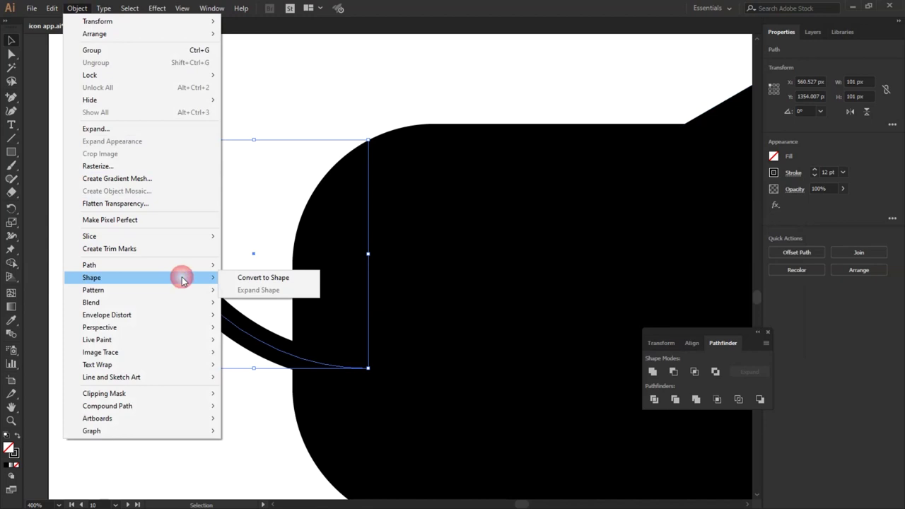
click(269, 293)
click(96, 293)
click(271, 344)
Reshape the tail's end near the body and move its top anchor to thin it.
click(11, 56)
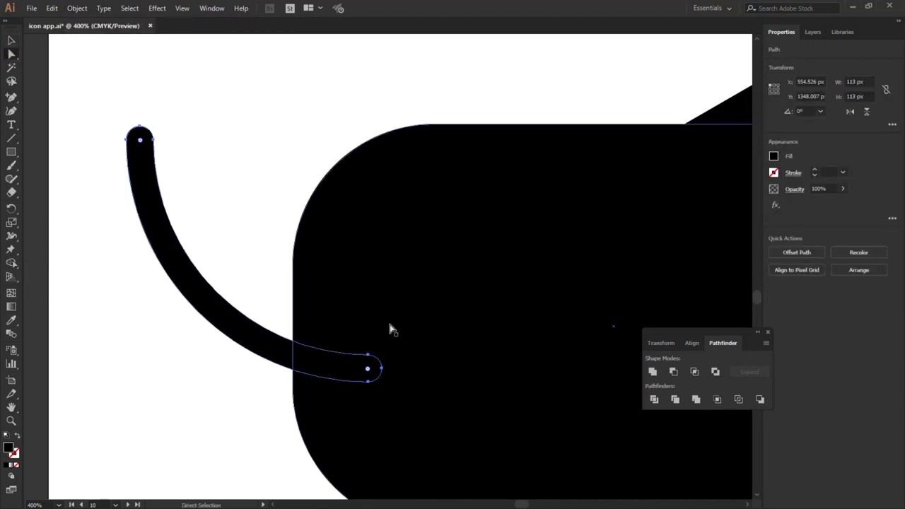
mouse_move(369, 367)
mouse_down()
mouse_move(382, 311)
mouse_move(379, 320)
mouse_up()
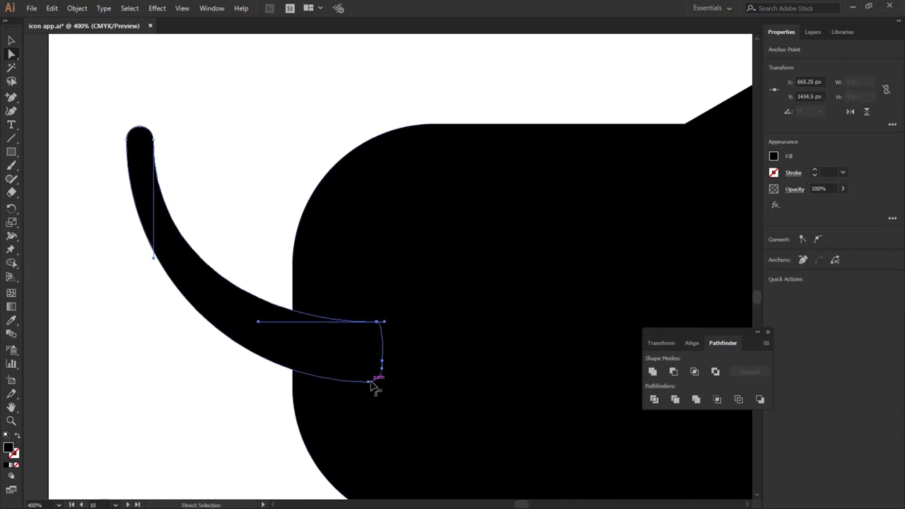
click(241, 384)
click(229, 299)
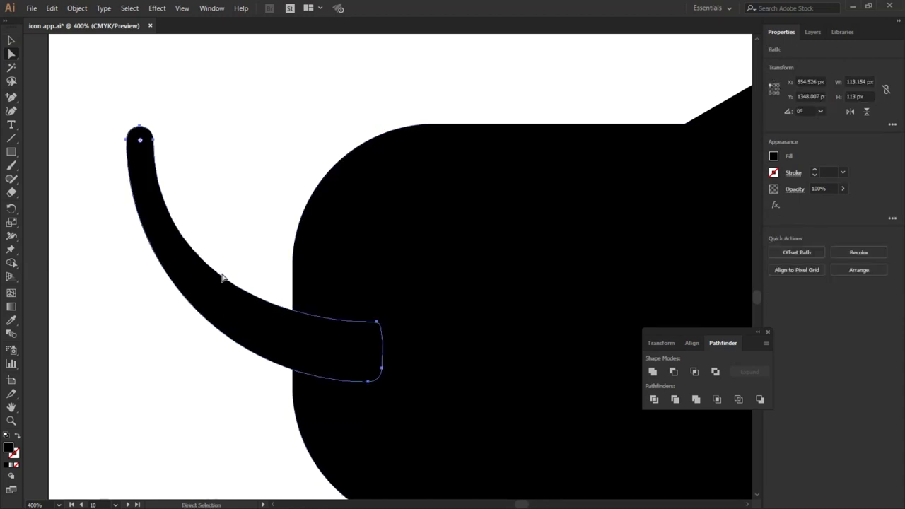
drag(130, 121, 191, 158)
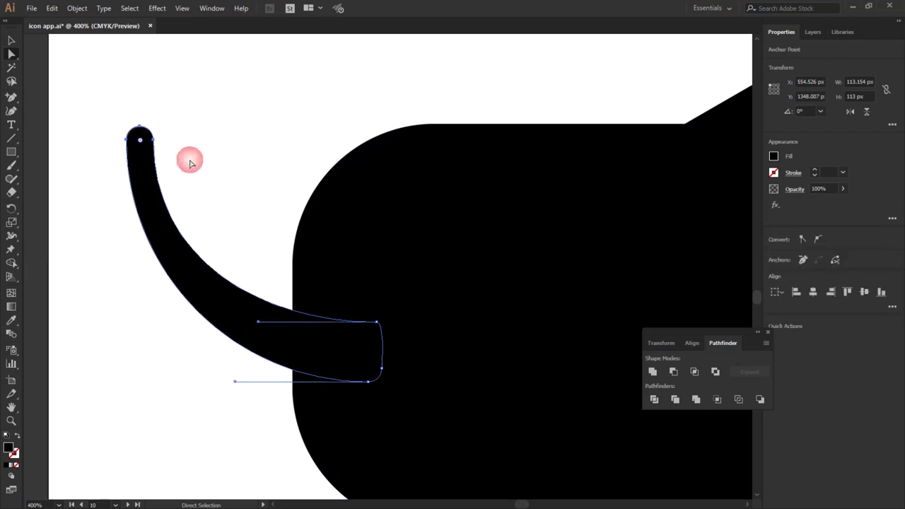
mouse_move(139, 130)
mouse_down()
mouse_move(203, 127)
mouse_move(159, 150)
mouse_move(200, 162)
mouse_up()
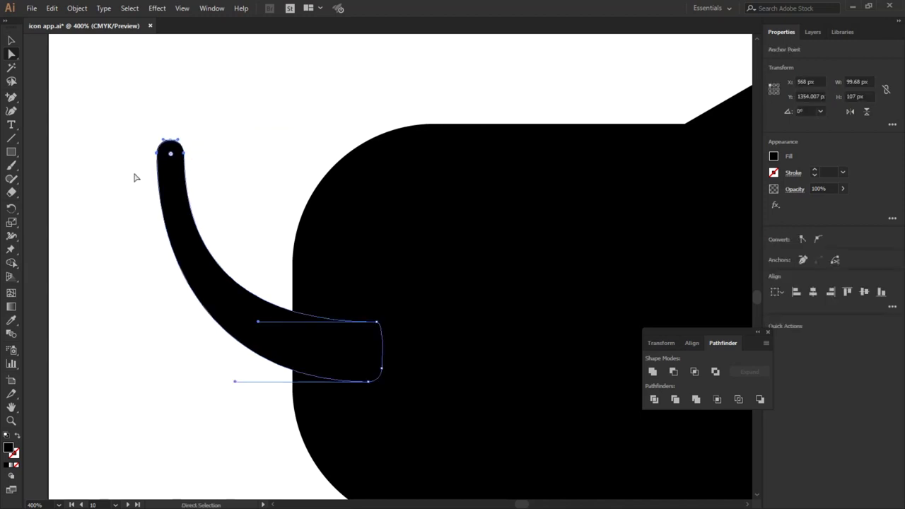
drag(274, 352, 258, 398)
click(258, 398)
Pull the tail base's anchor handles left to smooth the curve, then reposition the top anchor.
click(376, 332)
click(376, 322)
drag(259, 323, 202, 322)
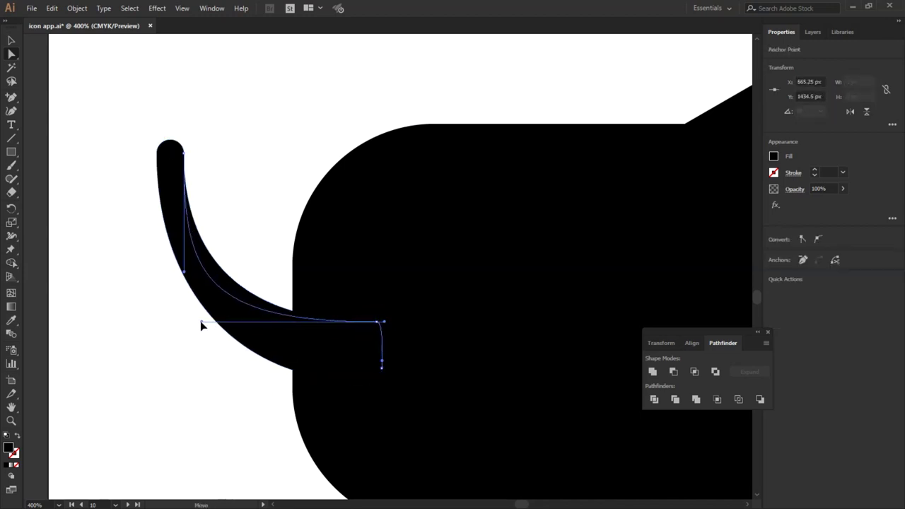
click(293, 347)
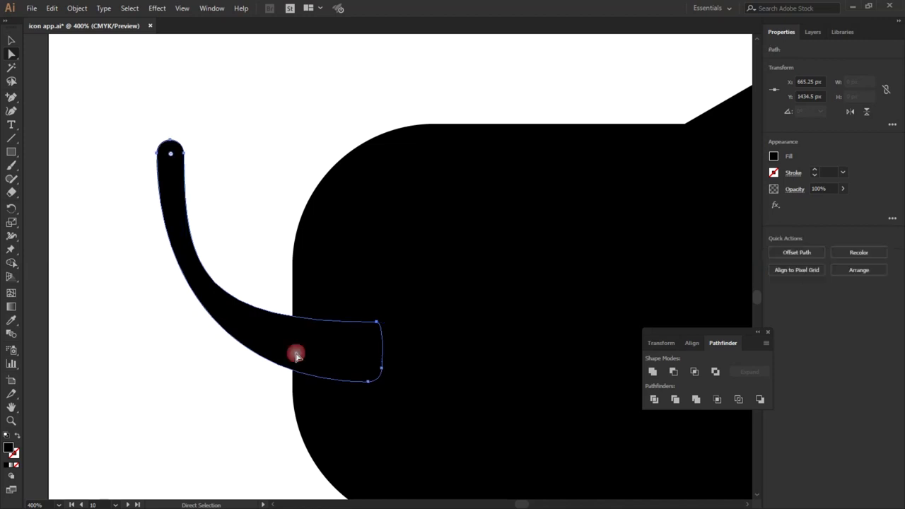
click(368, 382)
drag(236, 383, 202, 381)
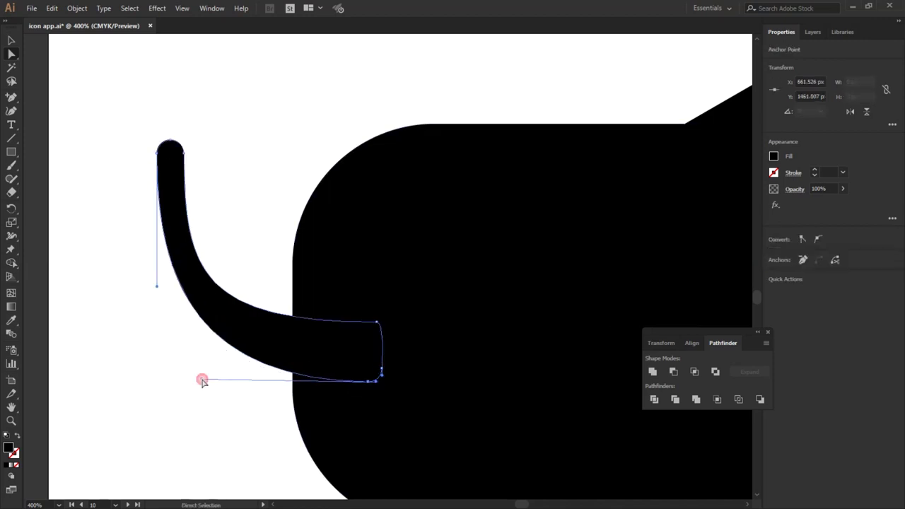
click(117, 393)
mouse_move(171, 139)
mouse_down()
mouse_move(228, 169)
mouse_move(225, 198)
mouse_move(126, 271)
mouse_up()
Curve the tail's inner side into a hook and widen its rounded tip.
click(226, 196)
drag(241, 320, 156, 279)
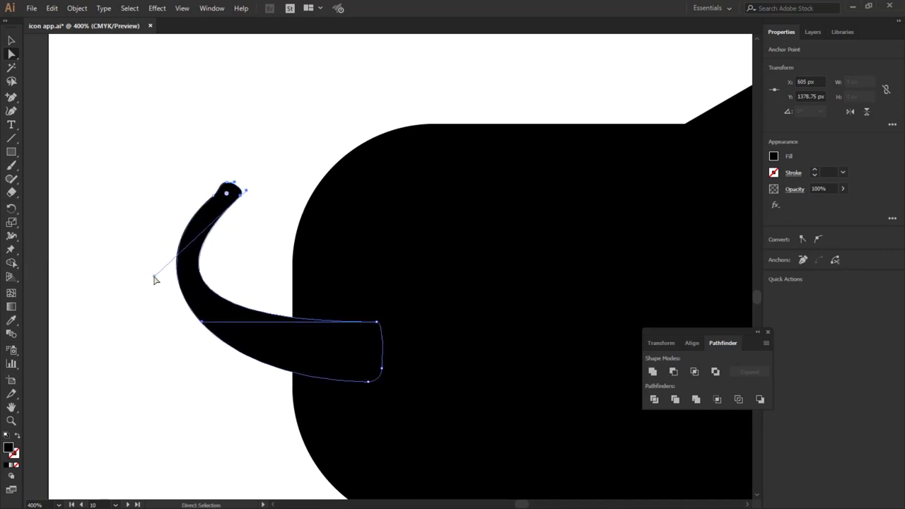
drag(378, 321, 380, 350)
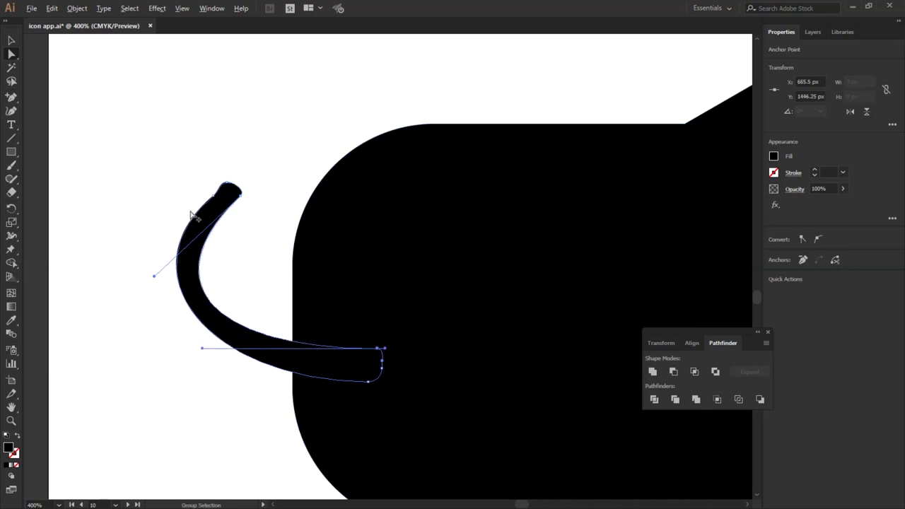
scroll(192, 215, up, 3)
click(255, 168)
drag(297, 130, 323, 128)
click(344, 193)
Smooth the tail's outer edge and nudge the tip anchor slightly lower.
scroll(208, 158, down, 2)
scroll(196, 167, down, 2)
scroll(242, 192, up, 3)
click(236, 170)
click(250, 140)
drag(75, 289, 87, 315)
drag(252, 147, 253, 157)
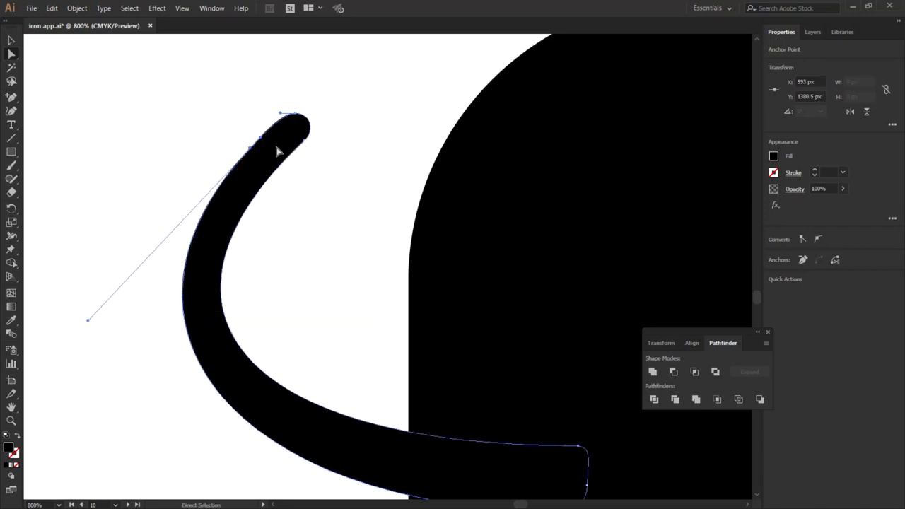
click(323, 160)
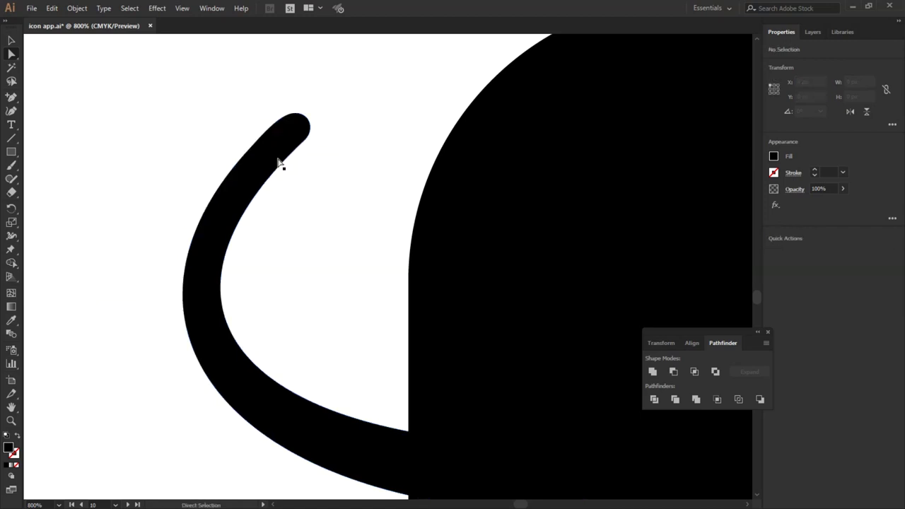
Move the finished tail up and left so it tucks against the body.
scroll(160, 168, down, 2)
scroll(94, 173, down, 5)
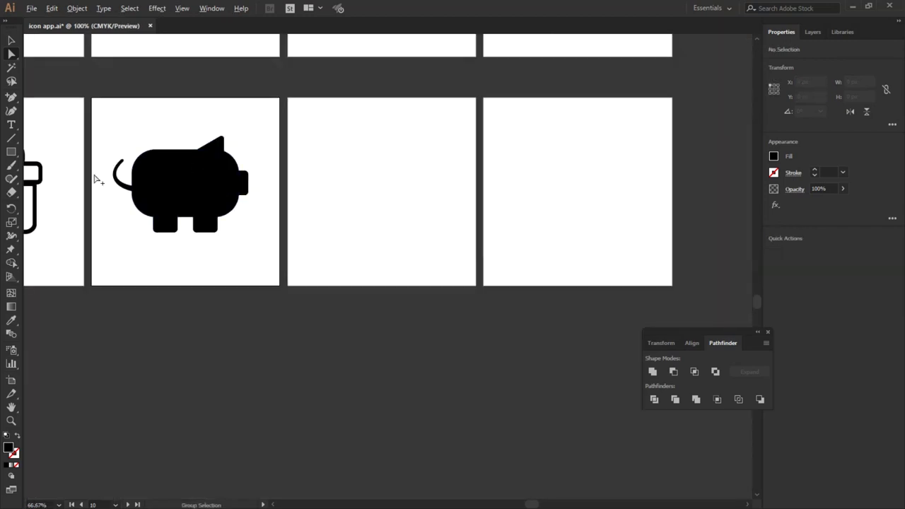
scroll(95, 177, up, 4)
click(222, 231)
drag(221, 231, 207, 217)
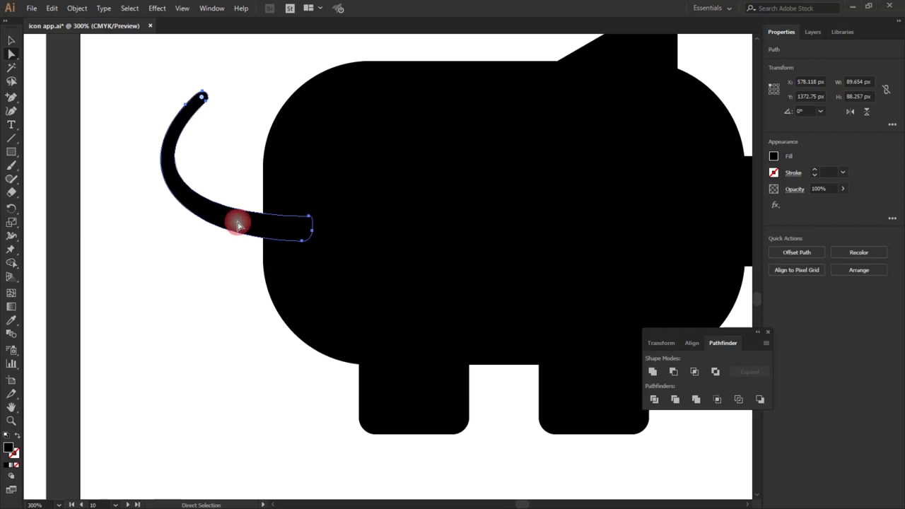
click(198, 295)
scroll(200, 296, down, 2)
scroll(198, 295, down, 1)
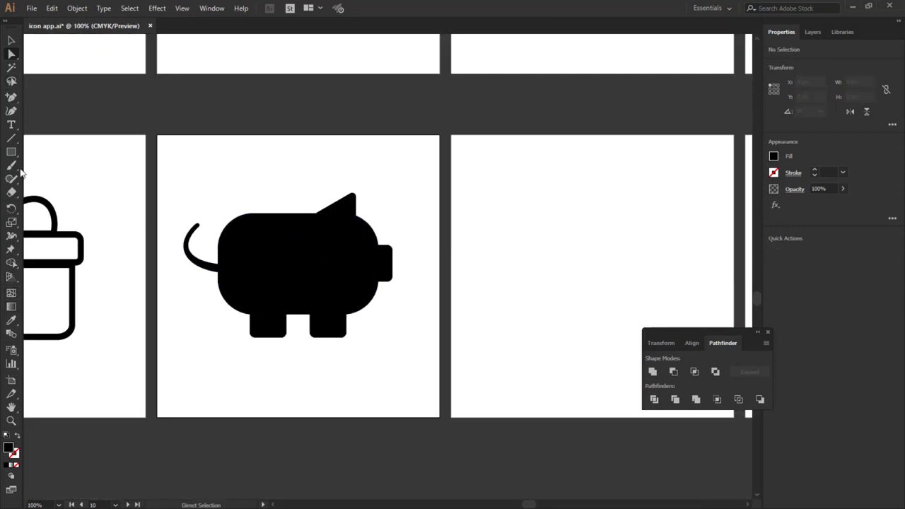
drag(12, 152, 58, 182)
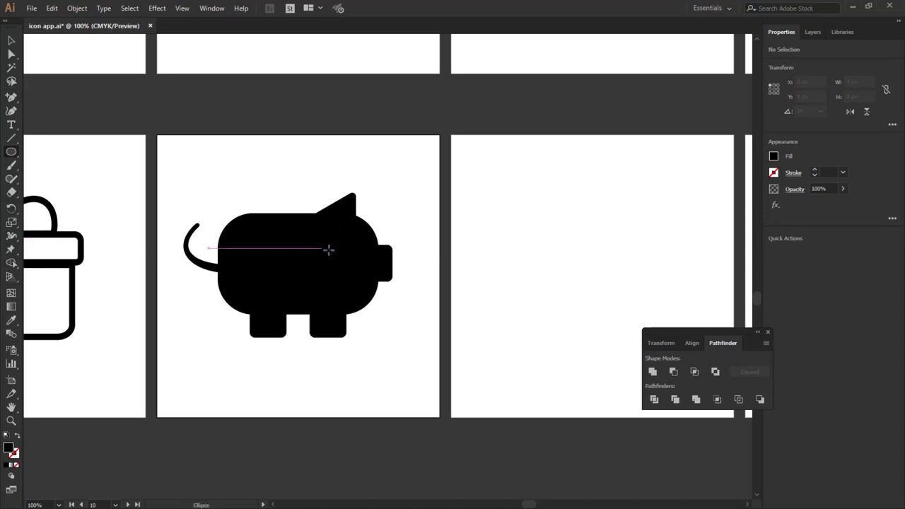
Merge all the pig's shapes into one compound shape.
scroll(345, 243, up, 2)
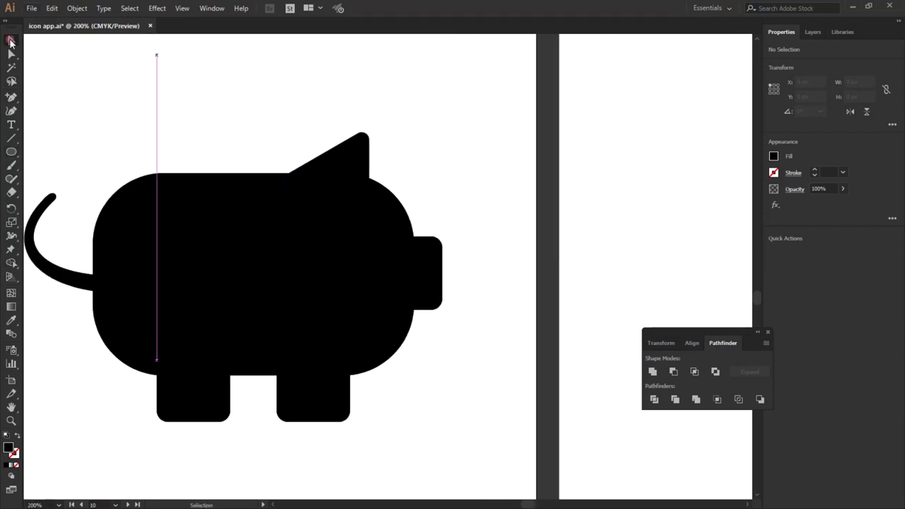
key(v)
mouse_move(54, 104)
mouse_down()
mouse_move(466, 448)
mouse_move(464, 440)
mouse_up()
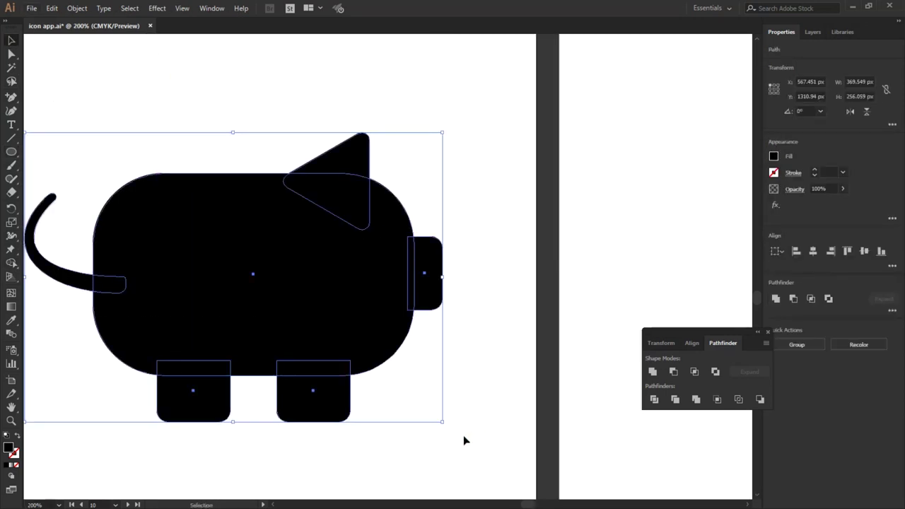
click(653, 377)
click(482, 210)
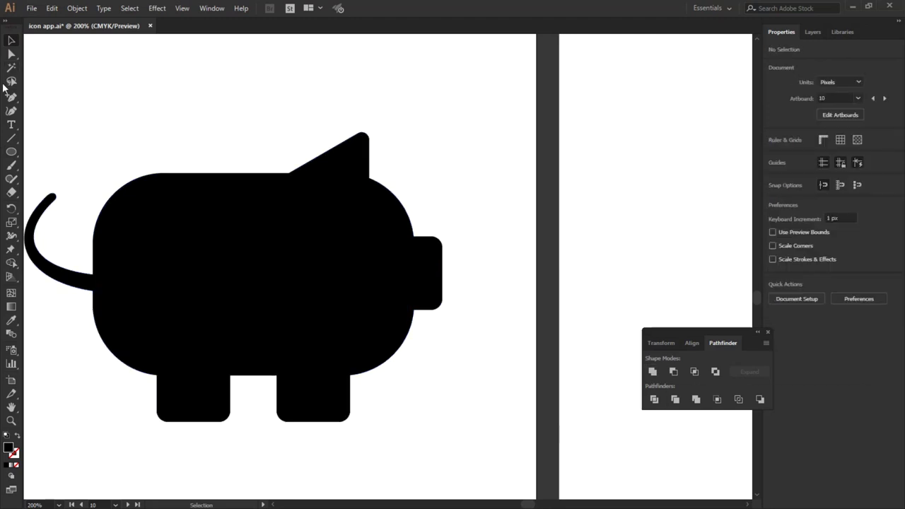
Draw a 24 px white circle and place it on the pig's head as the eye.
click(11, 152)
drag(339, 217, 367, 243)
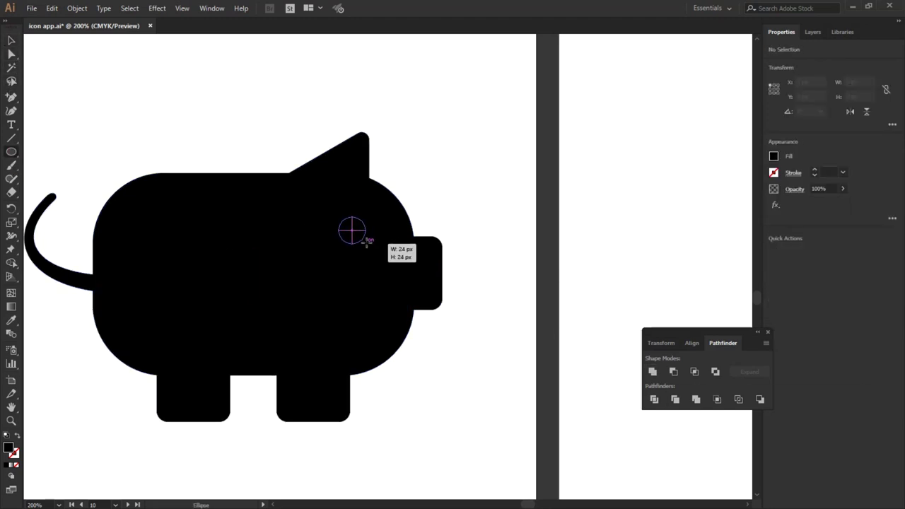
key(v)
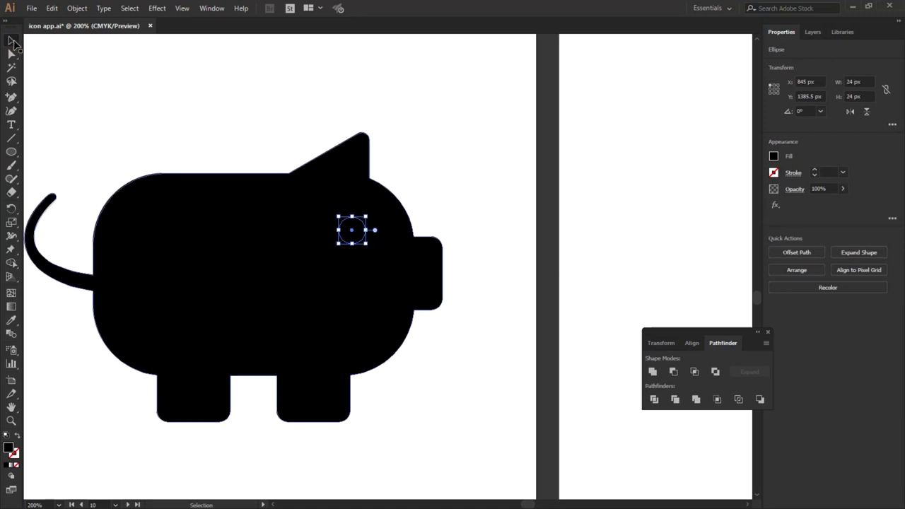
click(774, 157)
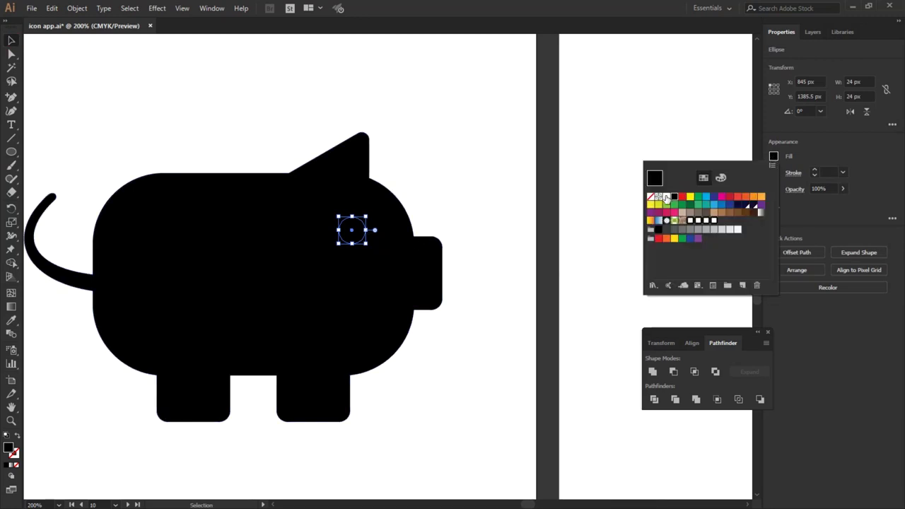
click(665, 198)
click(435, 196)
click(446, 194)
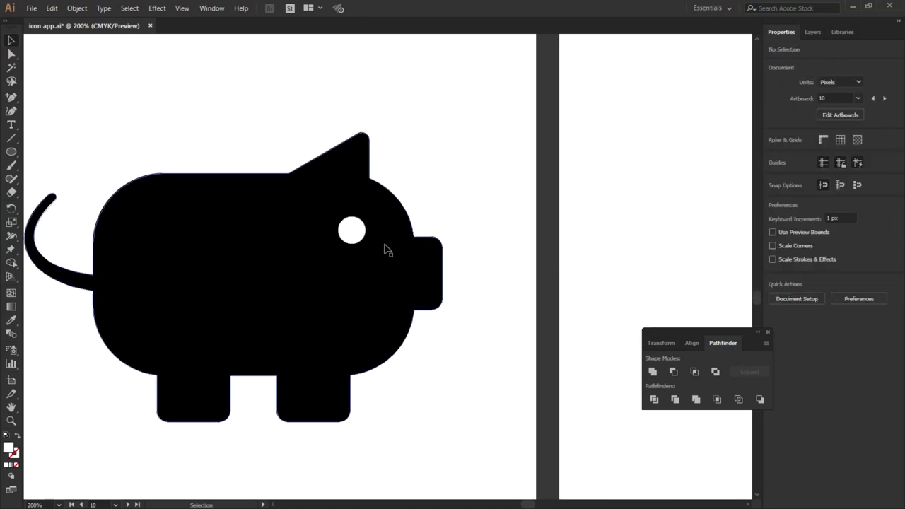
alt+scroll(354, 234, up, 1)
drag(357, 234, 373, 222)
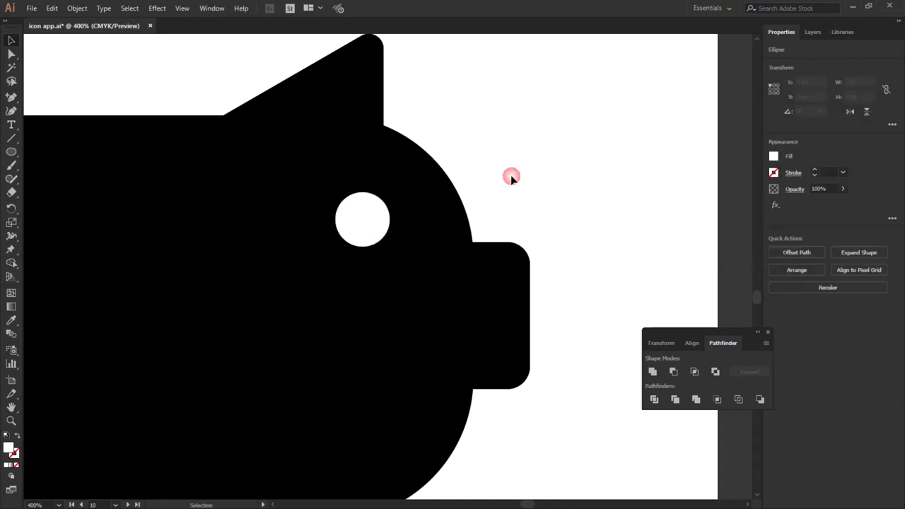
click(511, 175)
Select the pig together with the eye and reorder them through the Arrange menu.
alt+scroll(511, 174, down, 1)
alt+scroll(511, 175, down, 1)
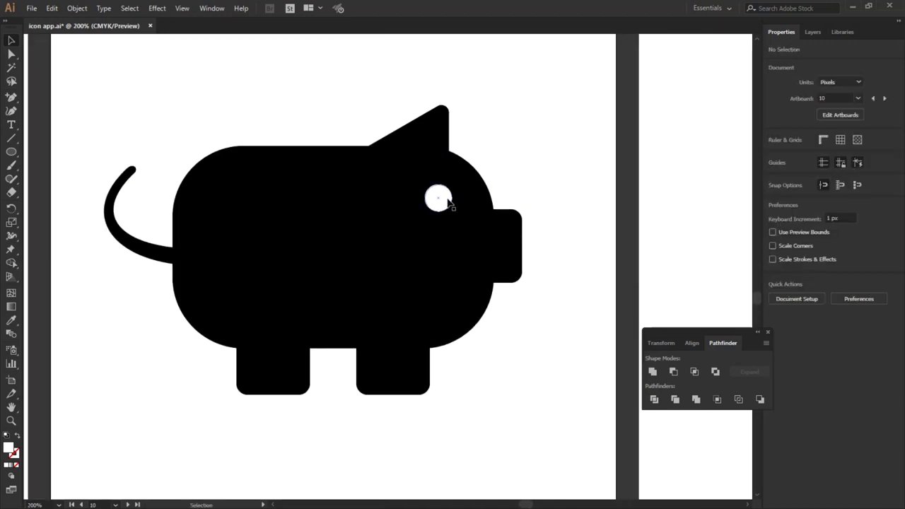
drag(495, 165, 441, 235)
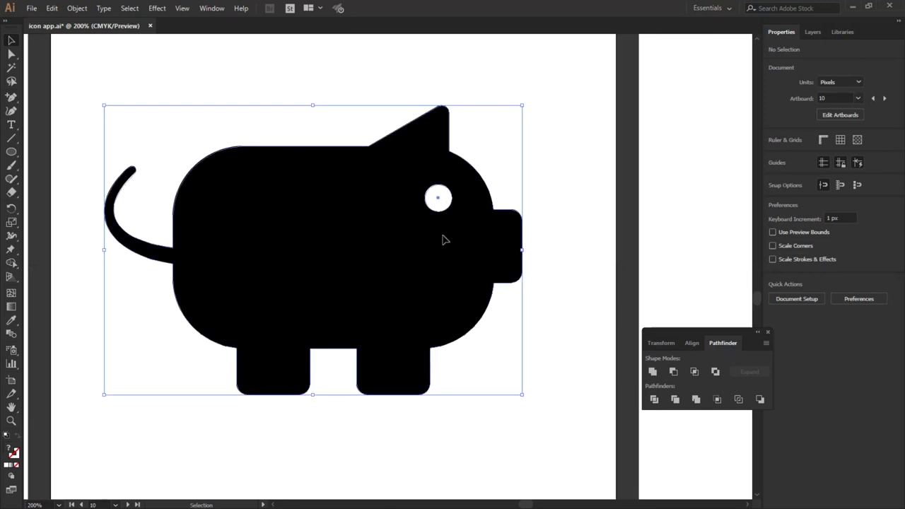
shift+click(440, 198)
right_click(442, 197)
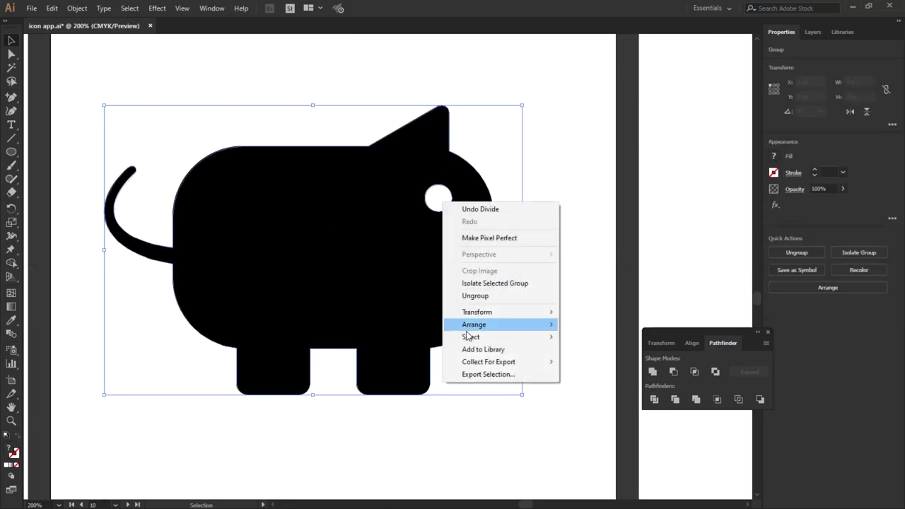
click(556, 193)
click(557, 189)
Check the eye and pig selections, then draw a horizontal line across the pig.
click(439, 199)
shift+click(447, 202)
click(453, 212)
click(508, 345)
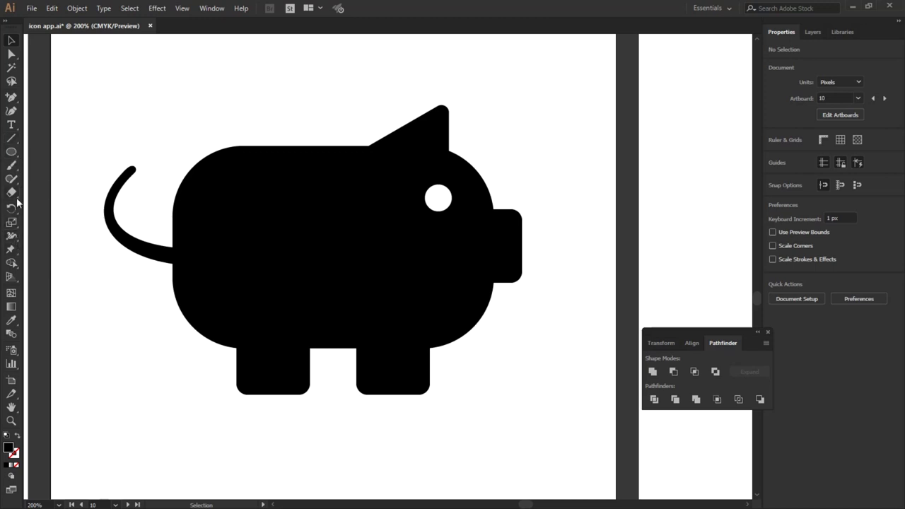
click(11, 138)
drag(439, 198, 271, 196)
Draw a horizontal line across the pig's back with a white, round-capped stroke.
drag(254, 167, 367, 168)
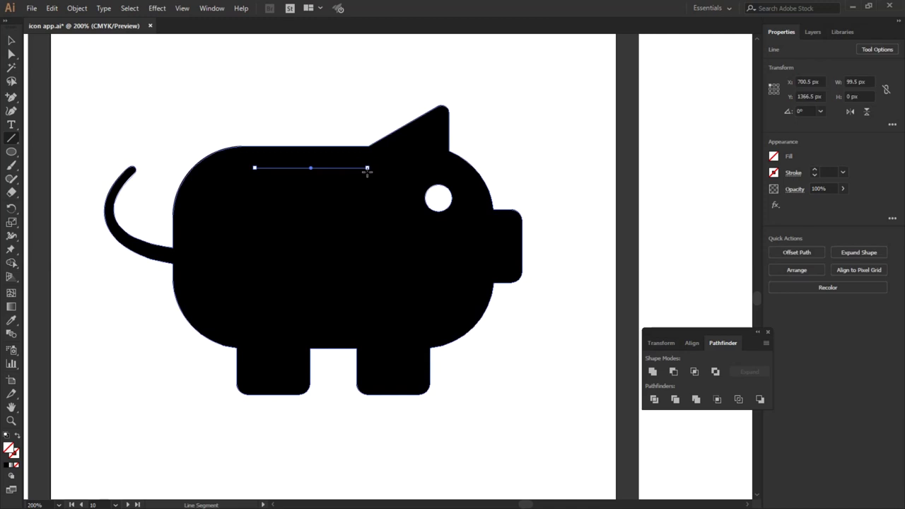
key(v)
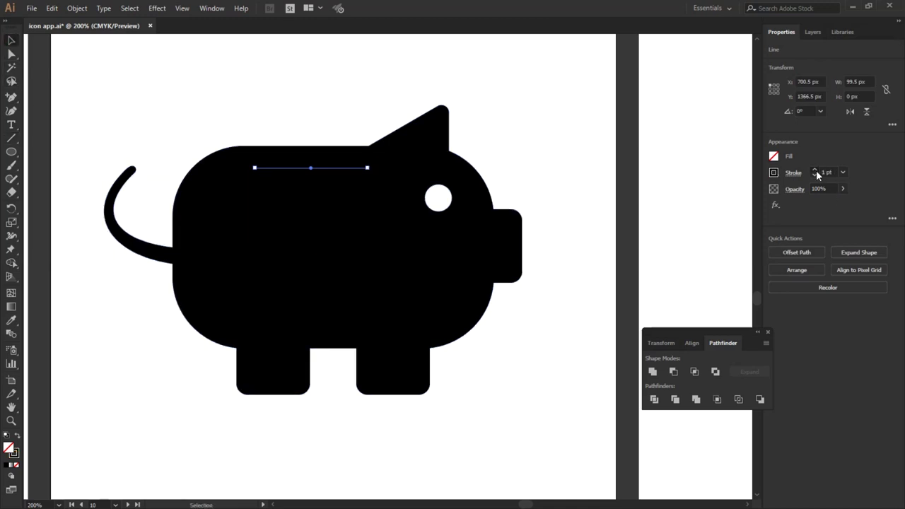
click(775, 174)
click(664, 212)
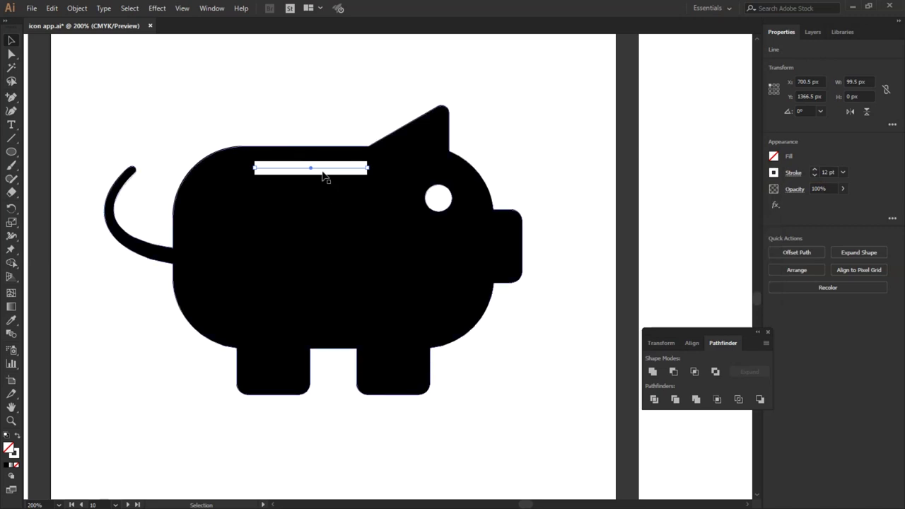
click(793, 172)
click(729, 202)
Set the slot line's stroke to 7 pt and move it up toward the back's edge.
click(319, 106)
click(313, 170)
click(815, 175)
click(815, 175)
click(815, 175)
click(815, 175)
click(814, 176)
drag(326, 170, 322, 159)
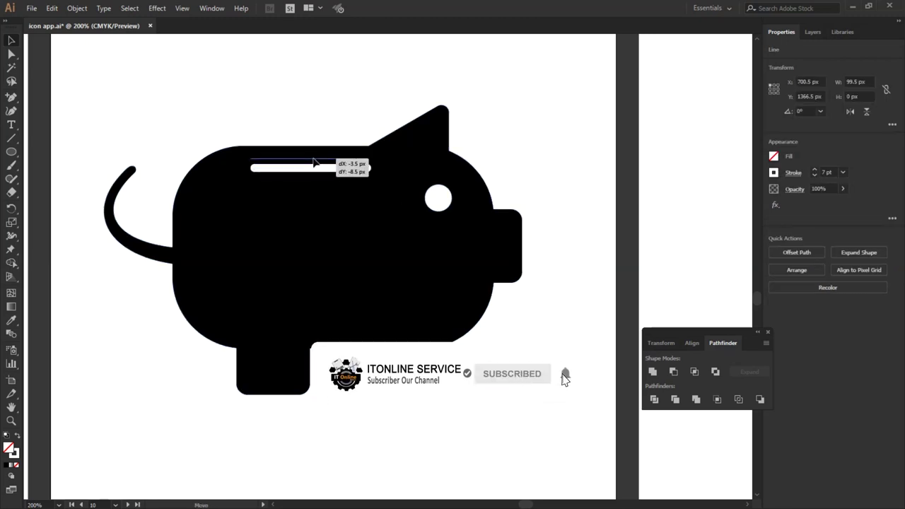
click(350, 111)
Outline the white slot line's stroke into a filled shape.
click(323, 153)
scroll(297, 149, up, 2)
click(346, 168)
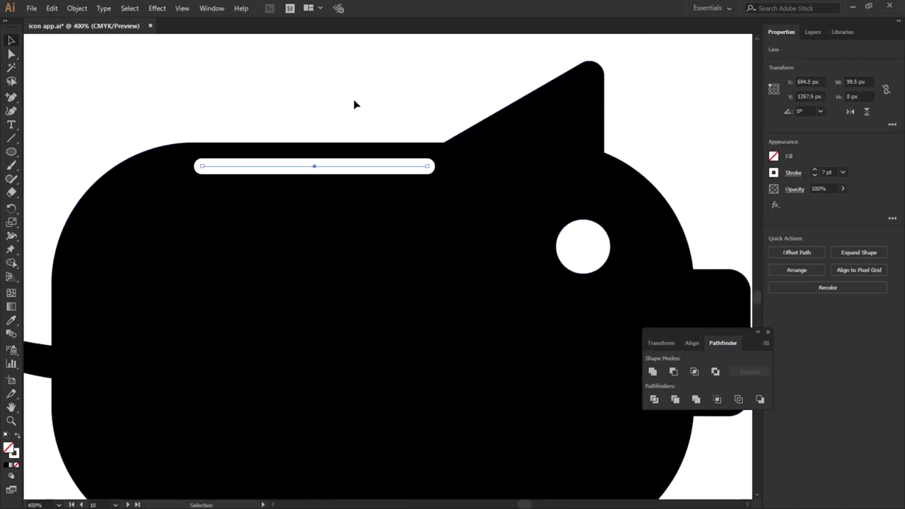
click(354, 103)
scroll(297, 157, down, 2)
click(297, 160)
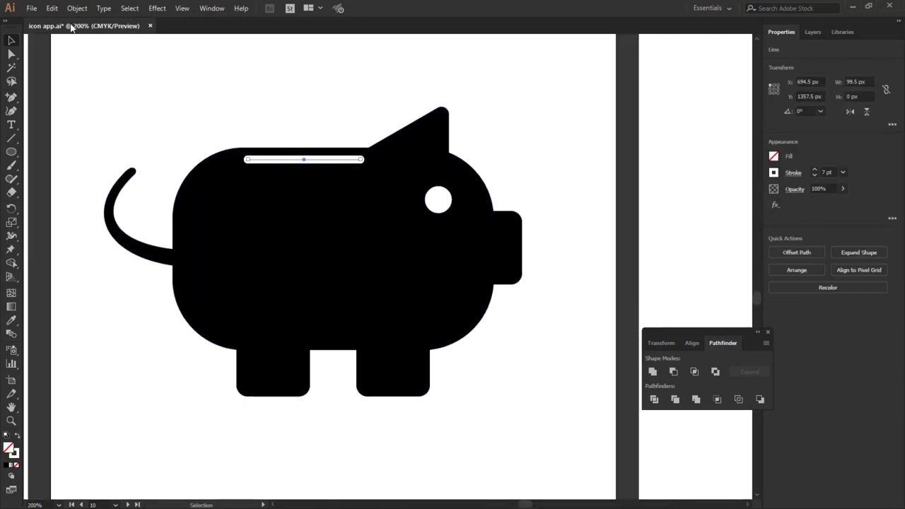
click(77, 7)
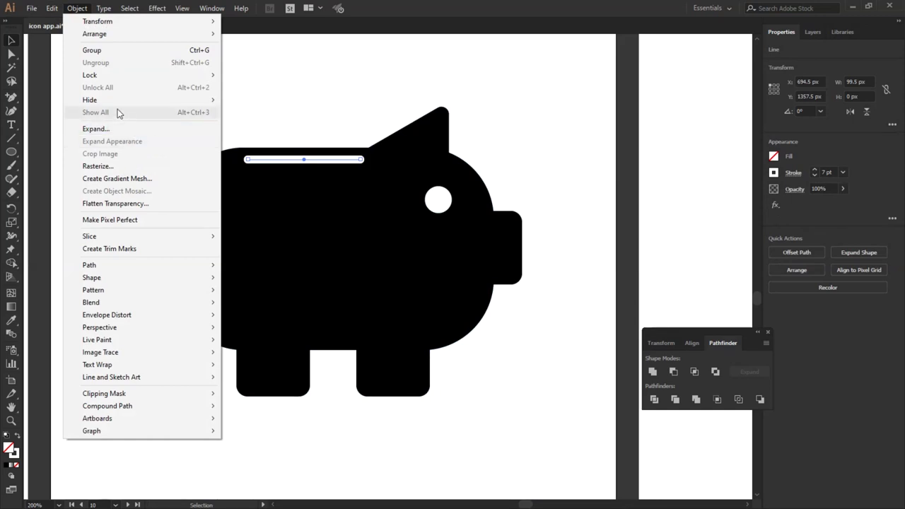
mouse_move(142, 266)
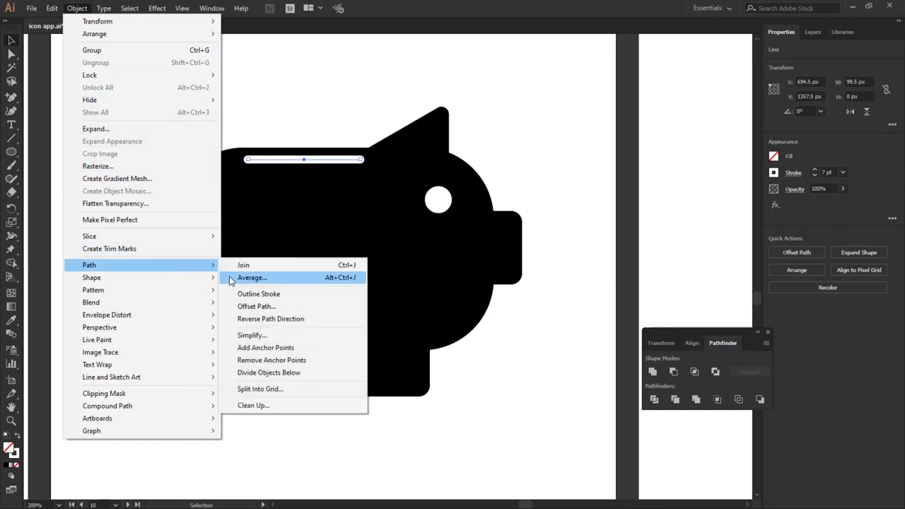
click(259, 294)
click(318, 116)
Ungroup the pig's shapes and check the slot bar and pig selections.
click(328, 163)
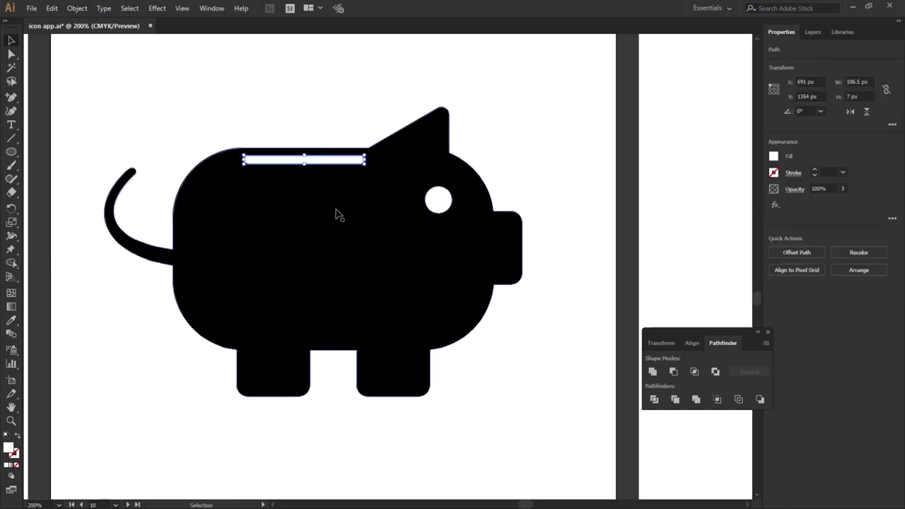
click(336, 213)
right_click(365, 229)
click(394, 328)
click(551, 138)
click(350, 162)
click(512, 148)
click(350, 183)
click(159, 369)
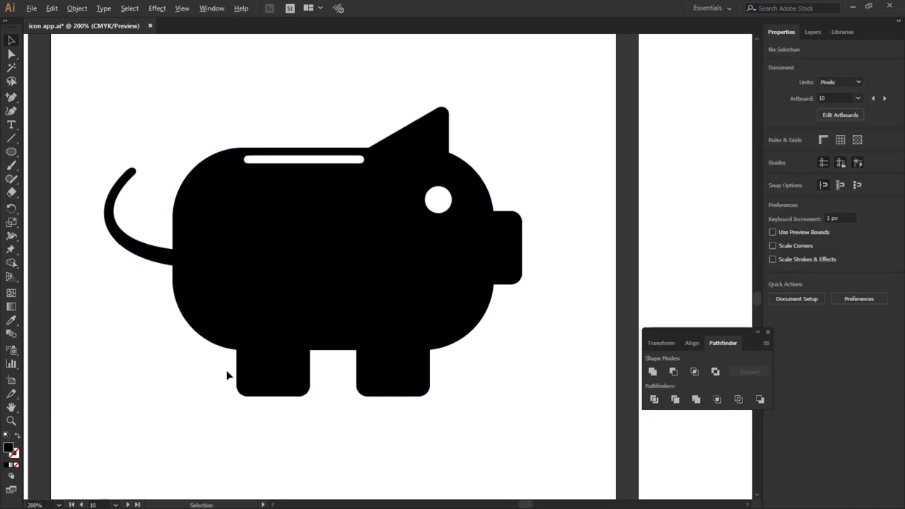
scroll(227, 375, down, 1)
scroll(354, 343, down, 1)
scroll(282, 173, up, 1)
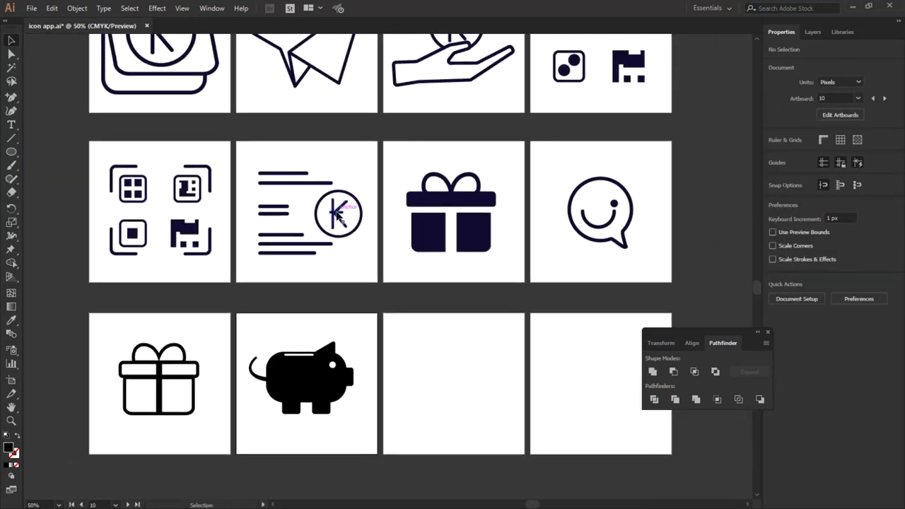
Copy the navy K coin from another icon and paste it onto the piggy bank.
click(338, 216)
double_click(338, 216)
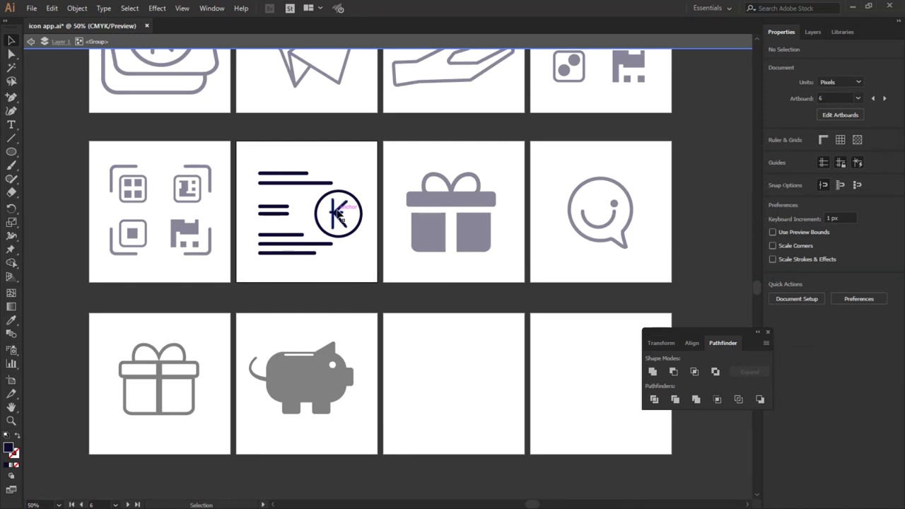
click(338, 212)
double_click(309, 334)
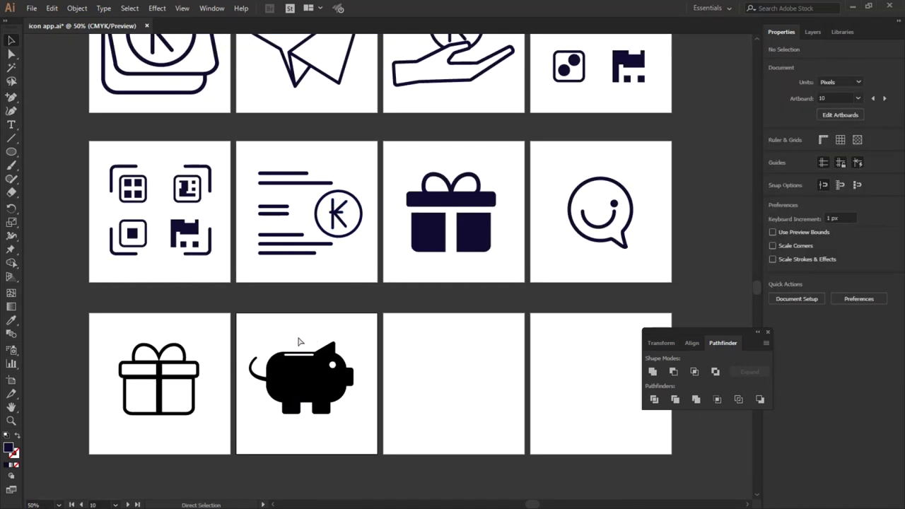
key(ctrl+v)
drag(366, 279, 283, 334)
Shrink the coin onto the slot, then move the pig and coin down 36 px.
key(ctrl+plus)
key(ctrl+plus)
key(ctrl+plus)
scroll(373, 261, down, 5)
drag(323, 56, 378, 117)
drag(420, 158, 391, 168)
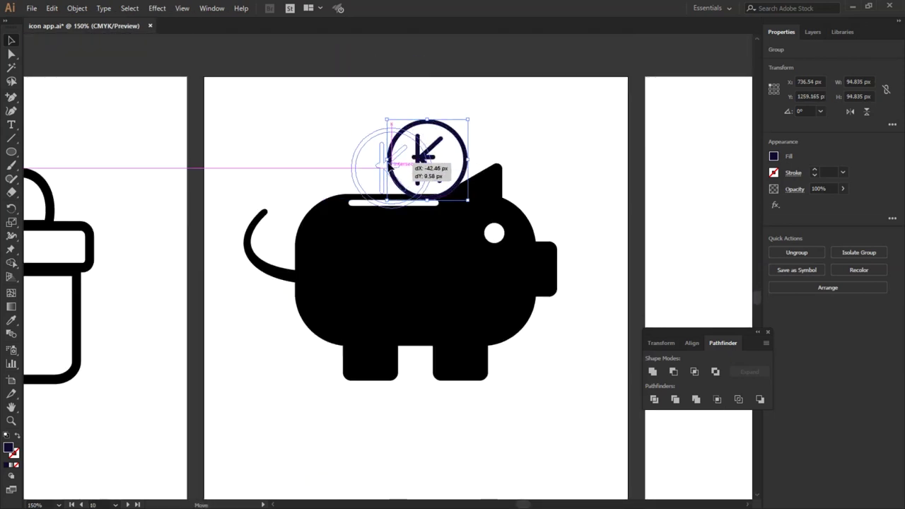
click(283, 145)
drag(327, 134, 482, 273)
drag(439, 244, 438, 269)
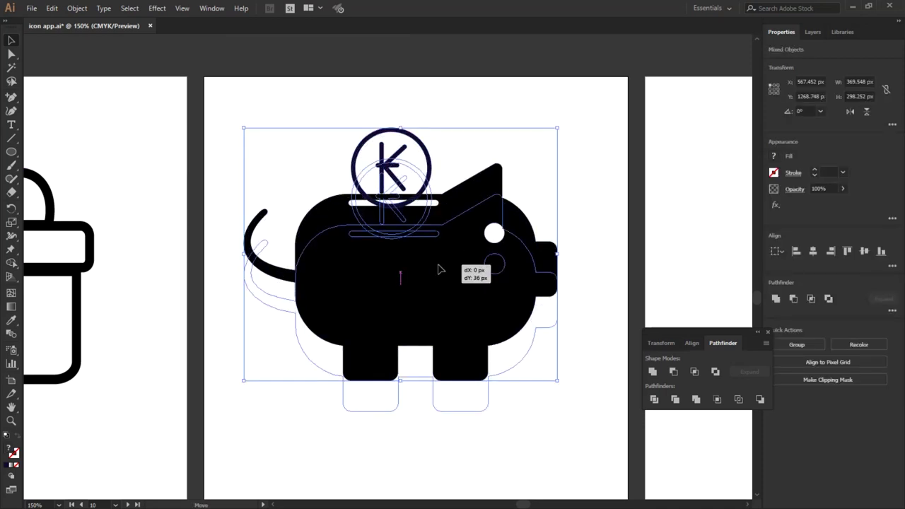
click(323, 105)
Nudge the coin right and lift it just above the pig's slot.
scroll(323, 105, down, 2)
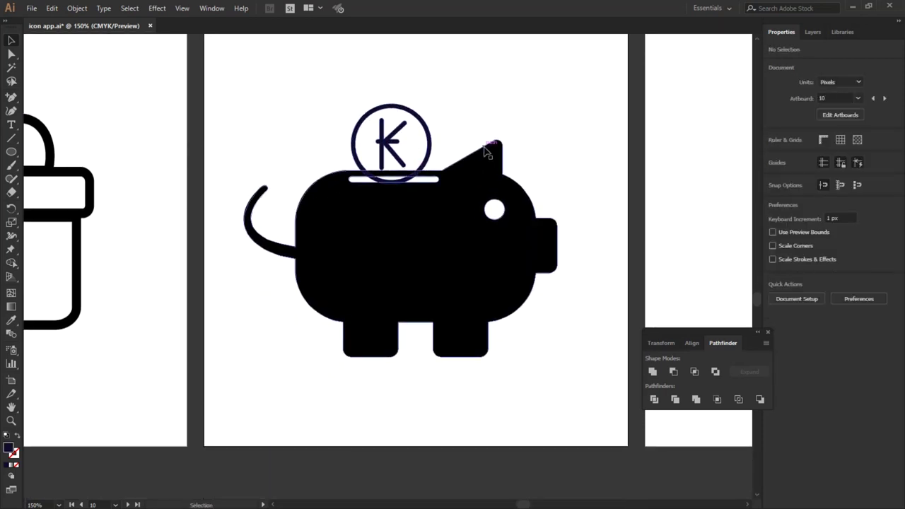
scroll(460, 133, up, 1)
scroll(394, 145, up, 1)
scroll(384, 172, up, 1)
scroll(357, 186, up, 1)
drag(357, 212, 386, 206)
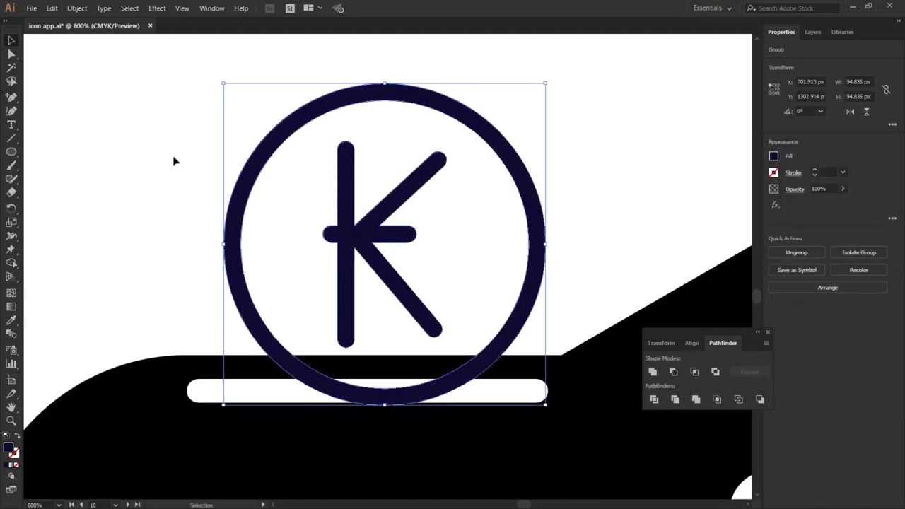
click(174, 161)
scroll(173, 162, down, 2)
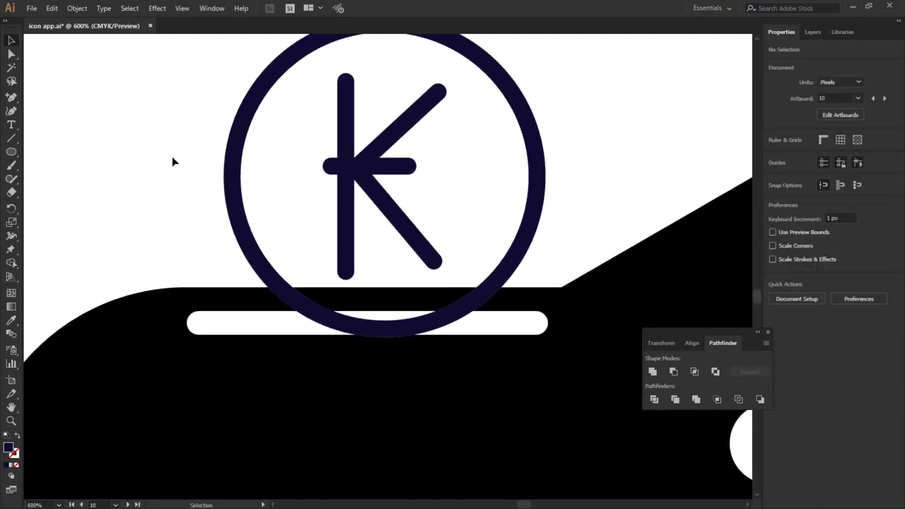
scroll(172, 162, down, 1)
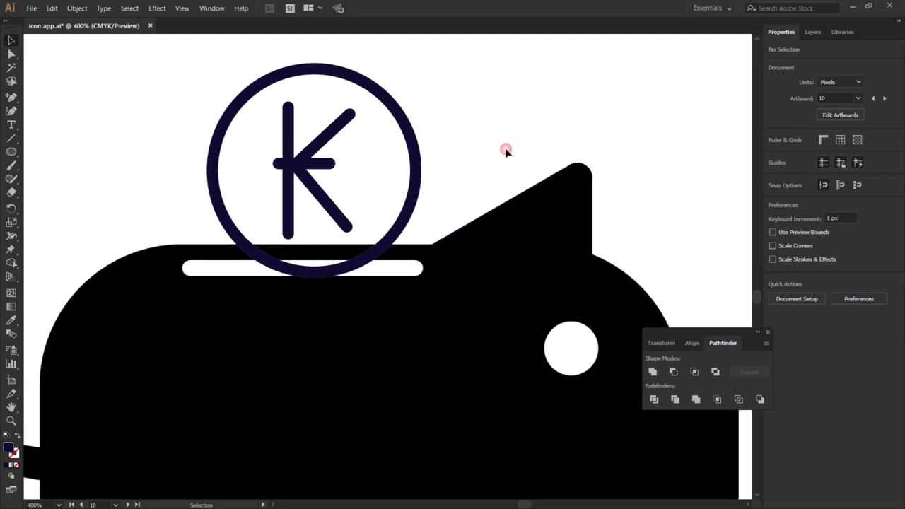
drag(418, 180, 429, 143)
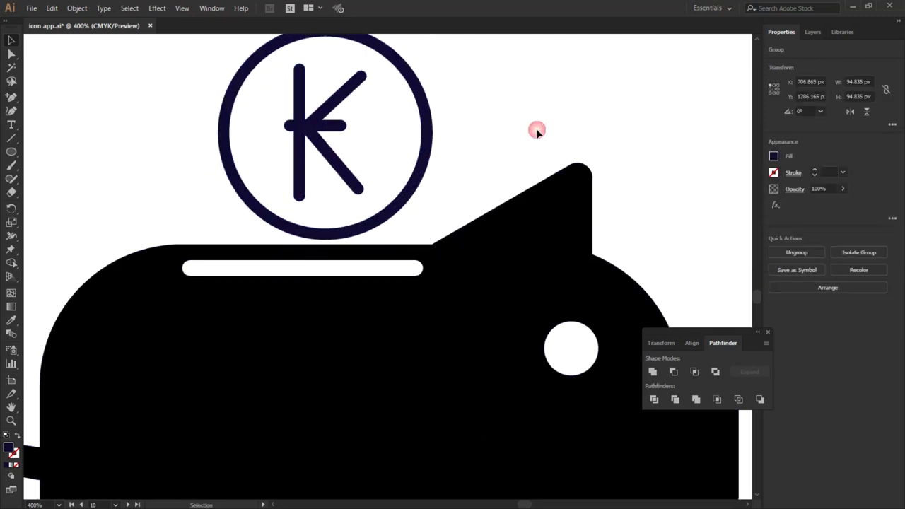
click(536, 132)
scroll(368, 161, down, 2)
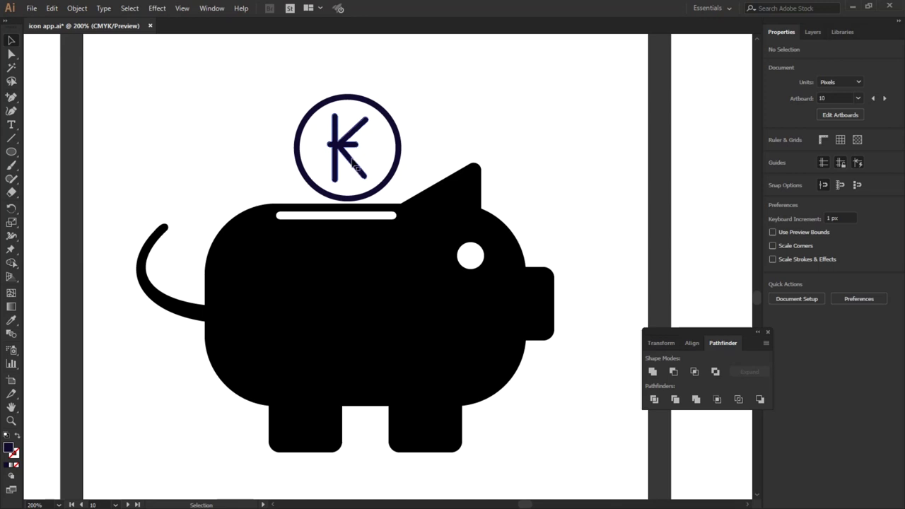
Add a smaller white copy of the coin on the pig's body, then select the pig.
drag(353, 164, 368, 340)
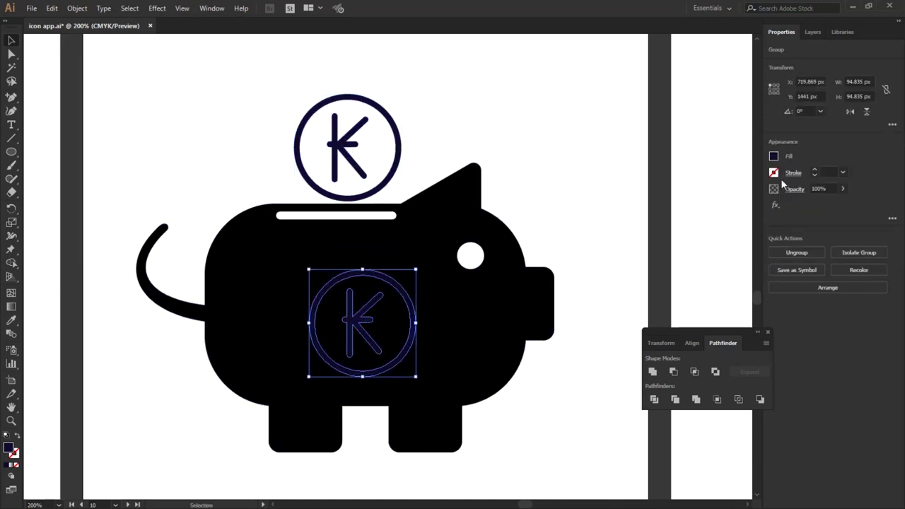
click(773, 157)
click(672, 199)
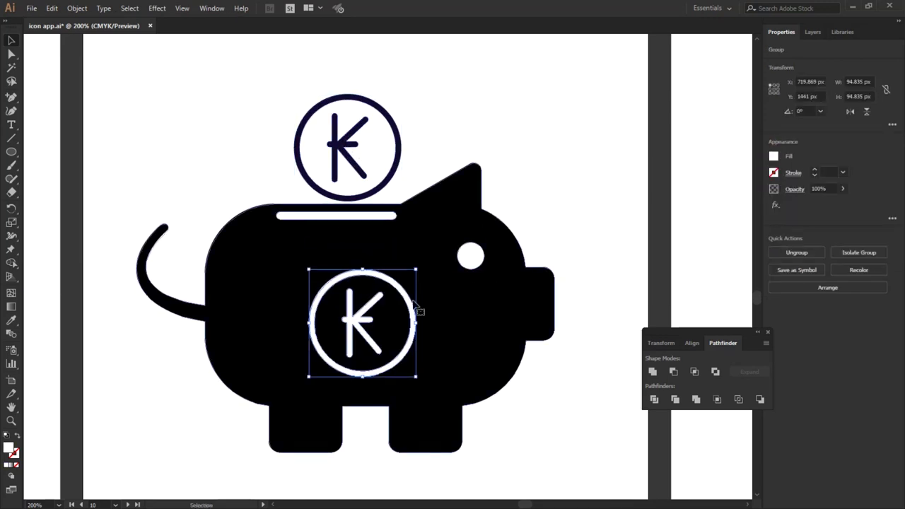
right_click(410, 309)
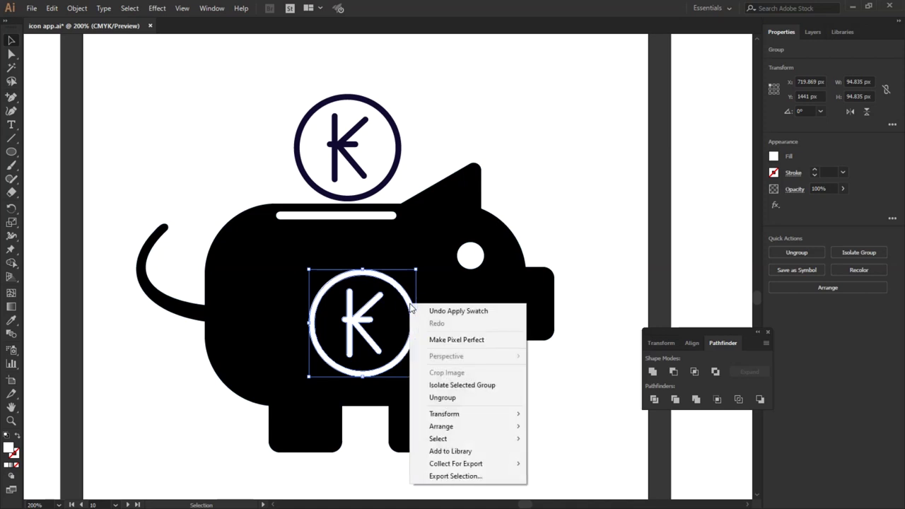
click(551, 216)
click(403, 299)
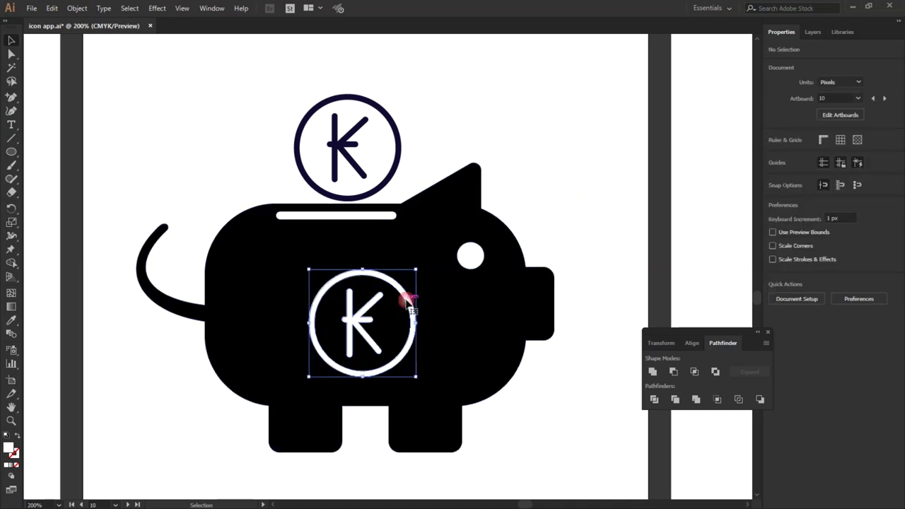
mouse_move(417, 269)
mouse_down()
mouse_move(369, 316)
mouse_move(400, 322)
mouse_up()
click(616, 177)
click(372, 344)
click(439, 285)
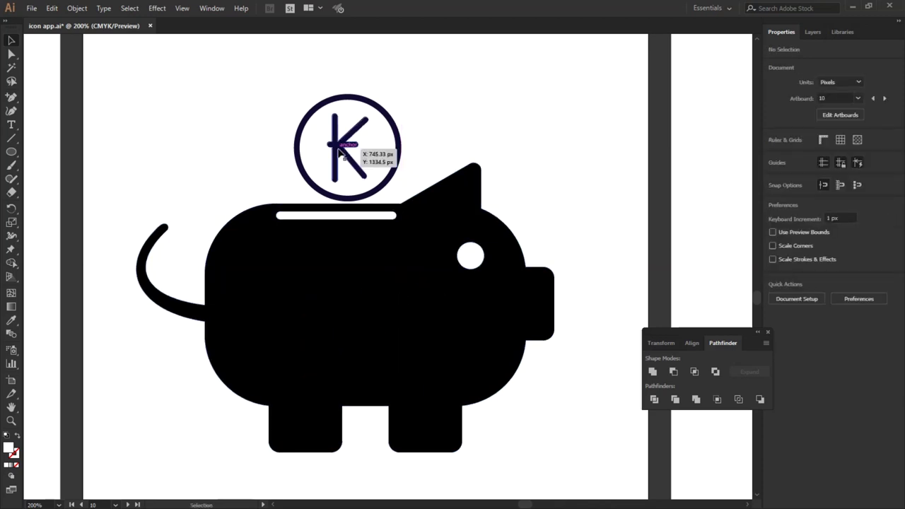
click(467, 205)
click(842, 33)
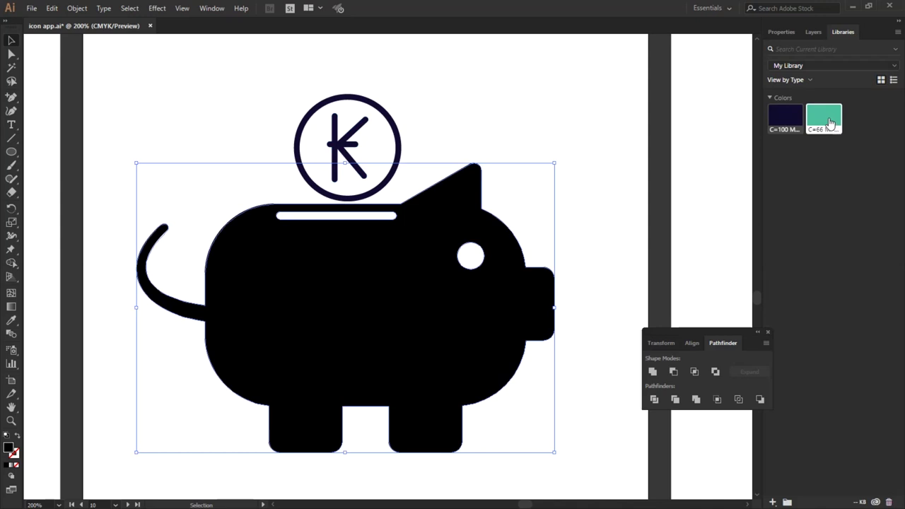
Fill the pig with the dark navy library colour after briefly trying teal.
click(780, 120)
click(823, 122)
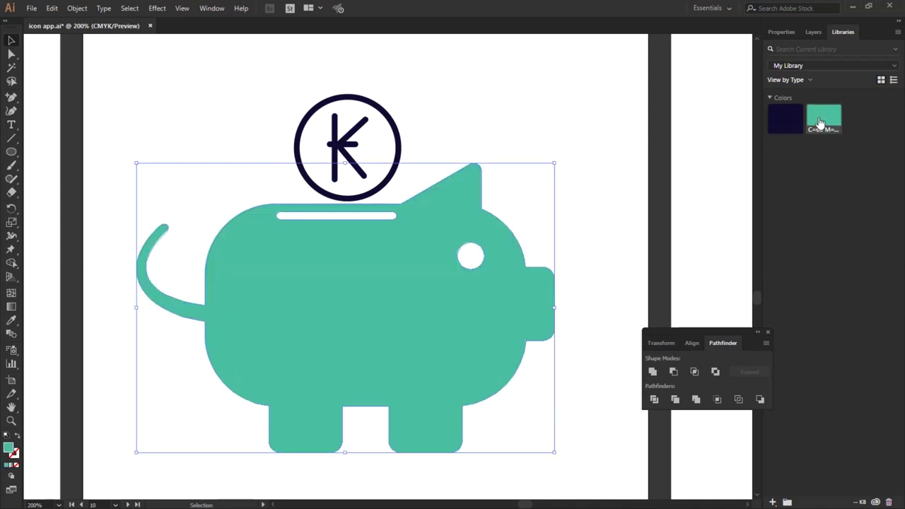
click(786, 121)
click(622, 180)
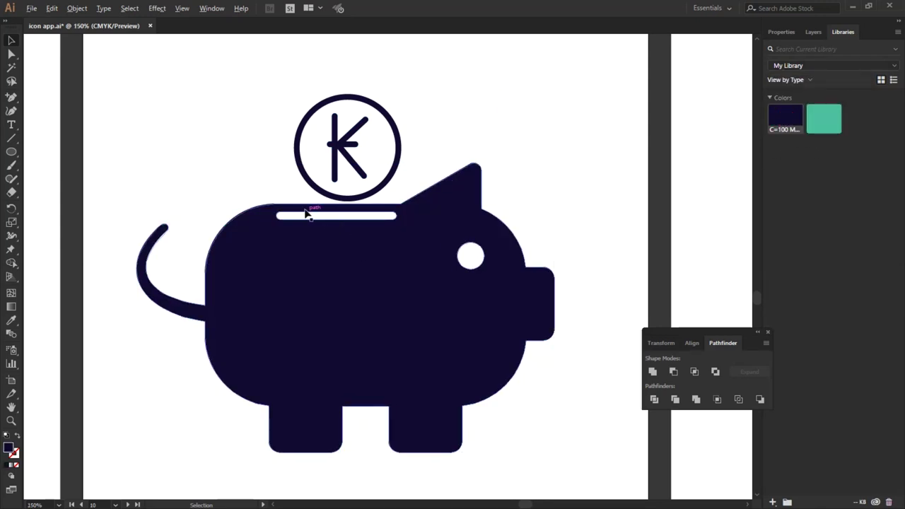
Enter the piggy-bank group with the Direct Selection tool ready to edit its parts.
scroll(307, 214, down, 2)
scroll(269, 244, down, 1)
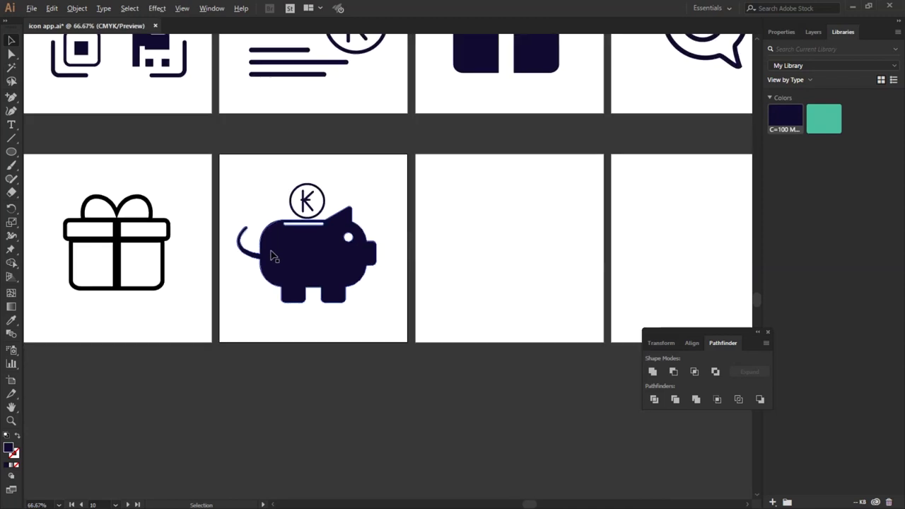
scroll(424, 258, down, 1)
scroll(517, 248, up, 1)
click(255, 289)
key(a)
key(v)
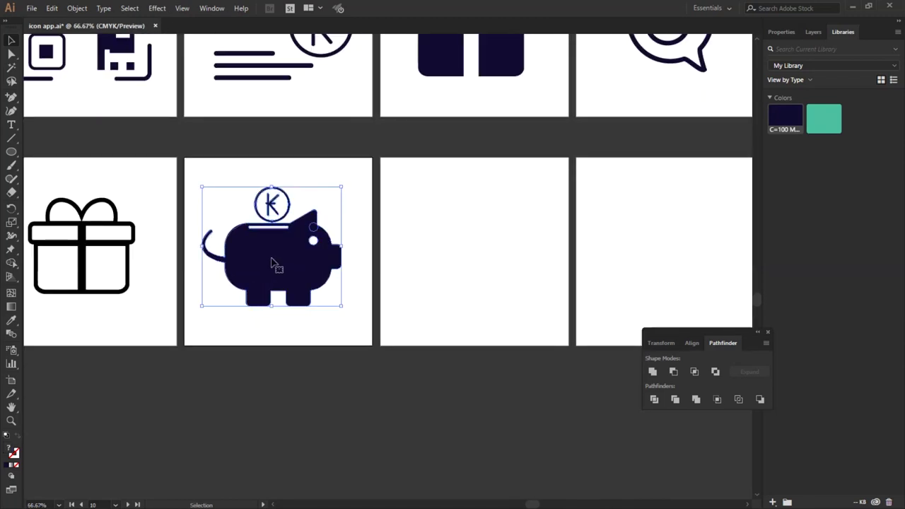
click(340, 233)
click(313, 237)
scroll(318, 213, up, 5)
scroll(317, 213, up, 1)
double_click(235, 348)
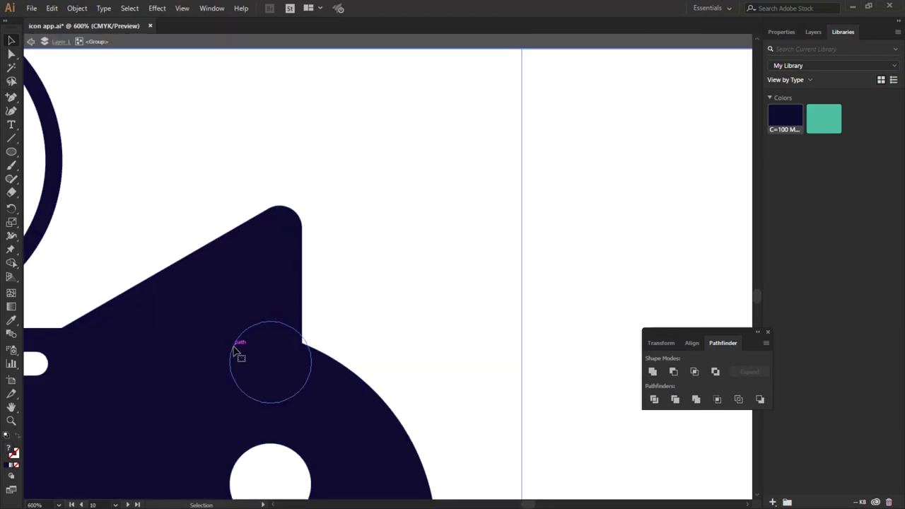
click(11, 55)
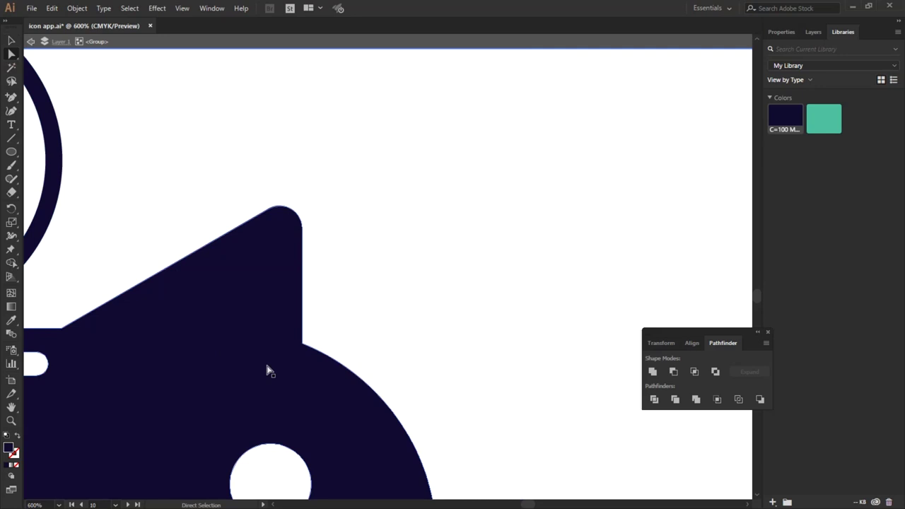
Select the hidden stray circle near the pig's ear and delete it.
drag(364, 300, 212, 431)
drag(297, 480, 292, 402)
click(374, 322)
drag(323, 309, 196, 403)
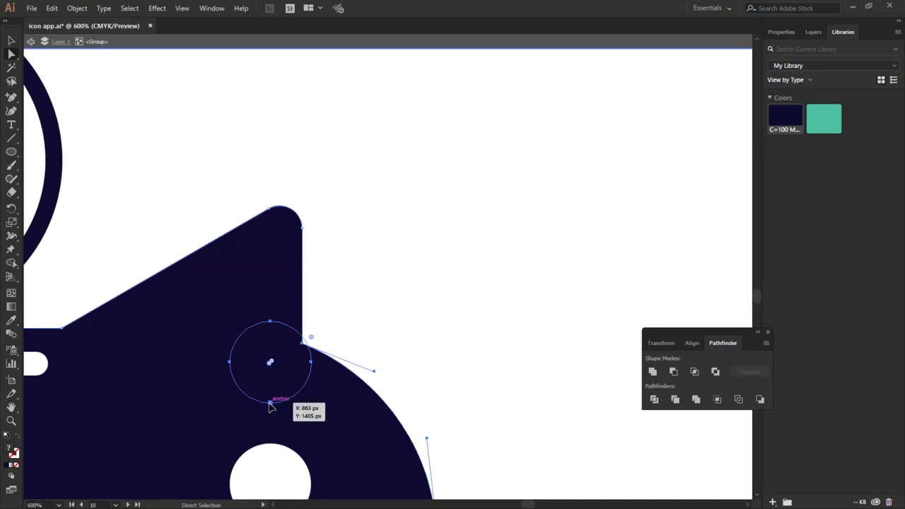
key(Delete)
click(432, 346)
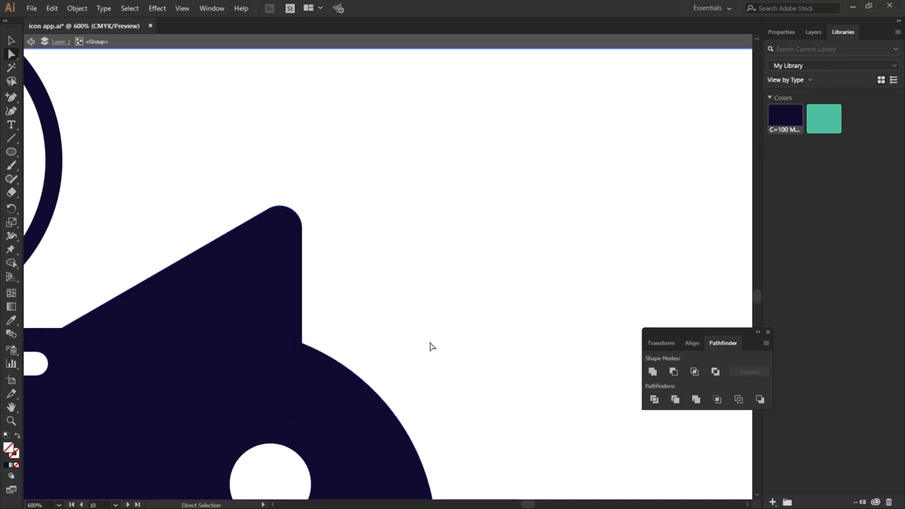
Select all of the pig's paths and review the finished piggy-bank icon.
scroll(474, 242, down, 4)
drag(467, 205, 216, 433)
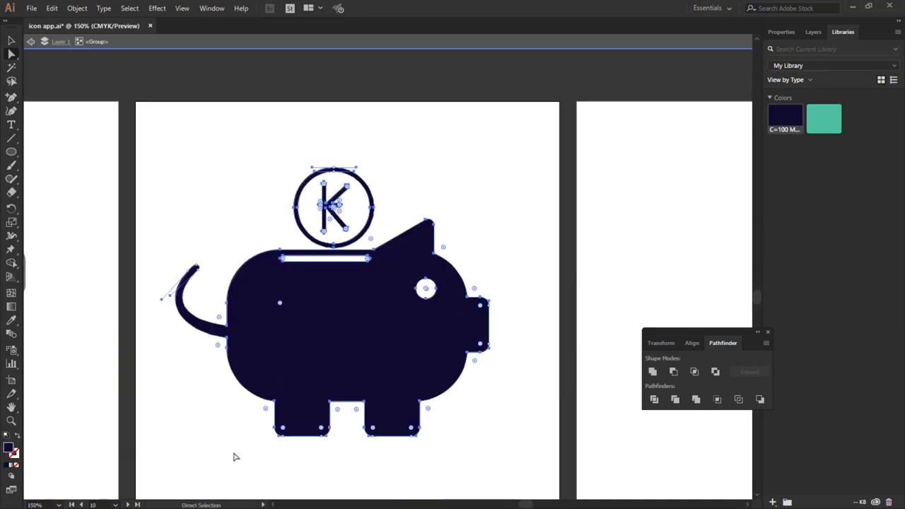
scroll(327, 234, up, 3)
scroll(309, 199, down, 2)
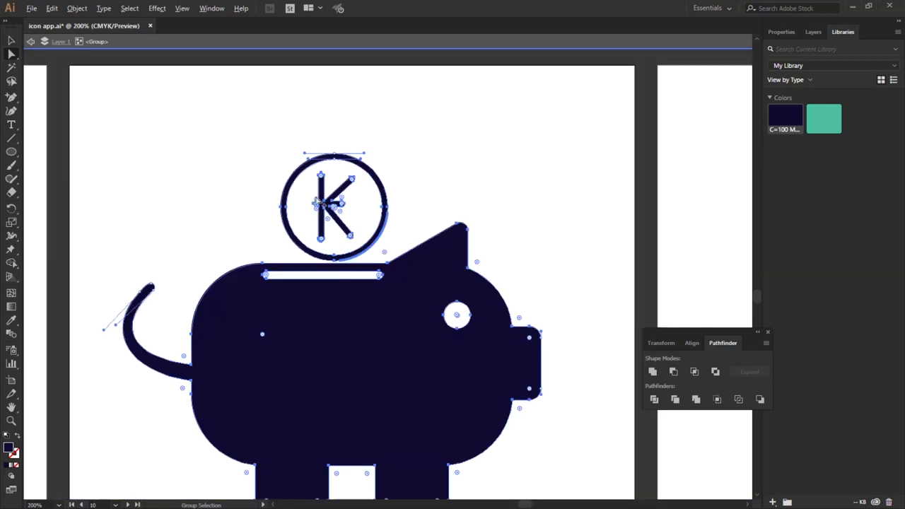
scroll(337, 220, up, 4)
click(397, 315)
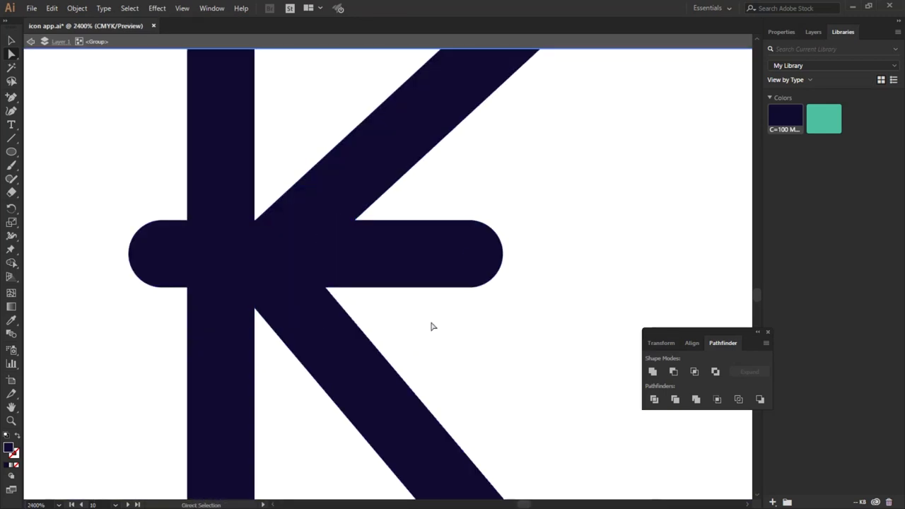
scroll(428, 319, down, 4)
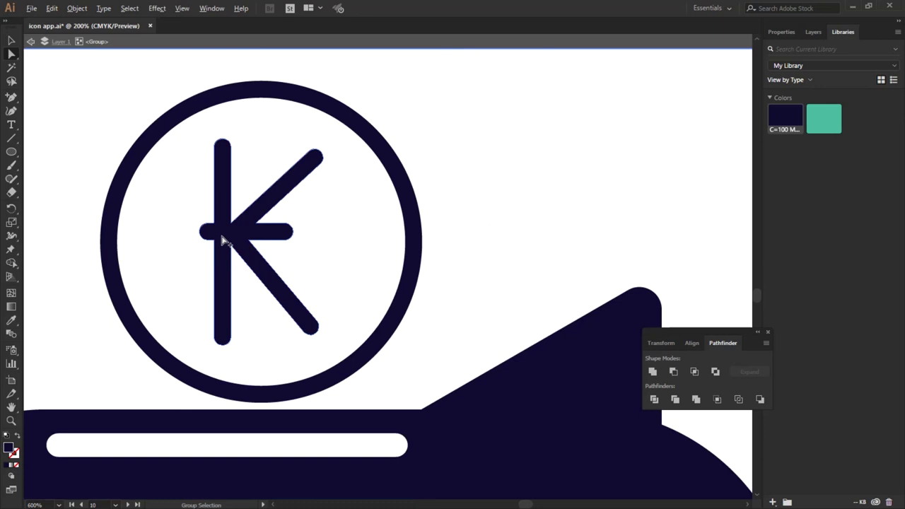
scroll(318, 268, down, 3)
scroll(226, 230, down, 2)
scroll(157, 257, down, 2)
scroll(448, 250, down, 1)
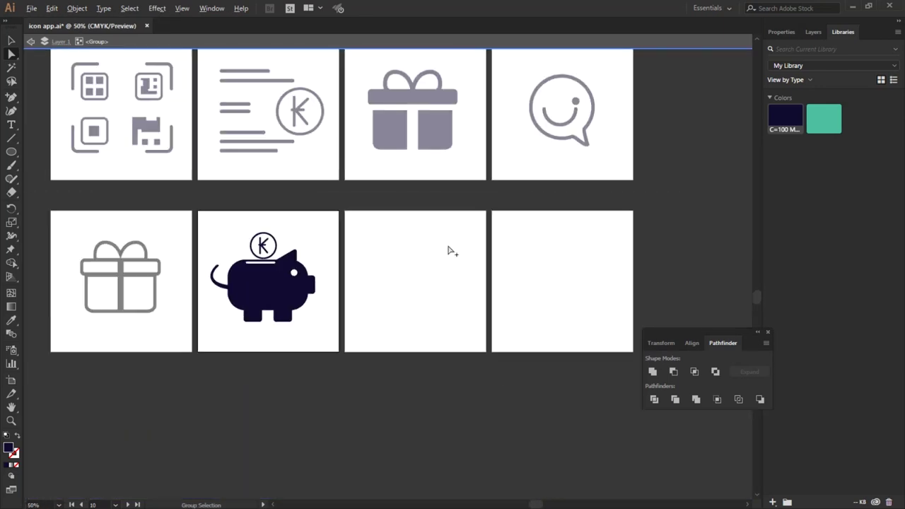
scroll(404, 287, down, 1)
scroll(404, 287, up, 1)
scroll(410, 289, up, 2)
scroll(410, 295, down, 1)
scroll(360, 262, up, 1)
scroll(424, 375, down, 1)
scroll(488, 363, up, 1)
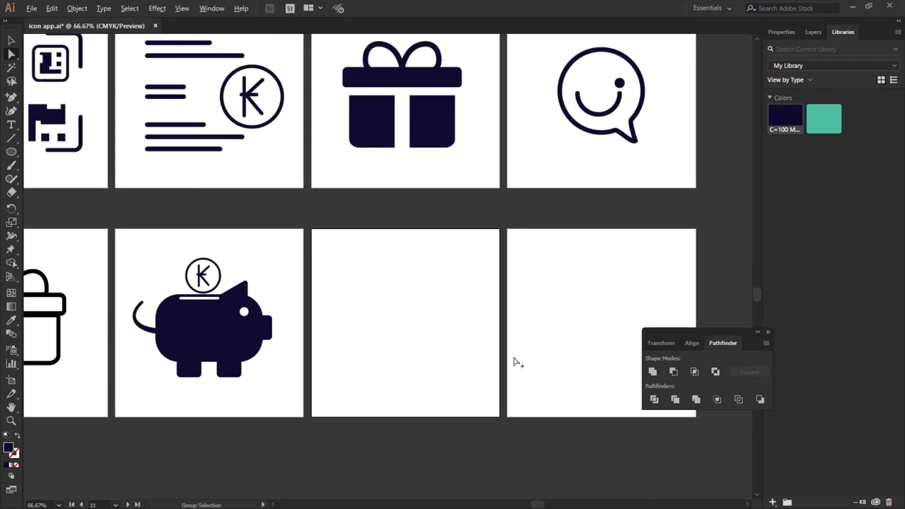
Check the icon grid, then Alt-drag a piggy-bank copy onto the next empty artboard.
scroll(510, 362, up, 1)
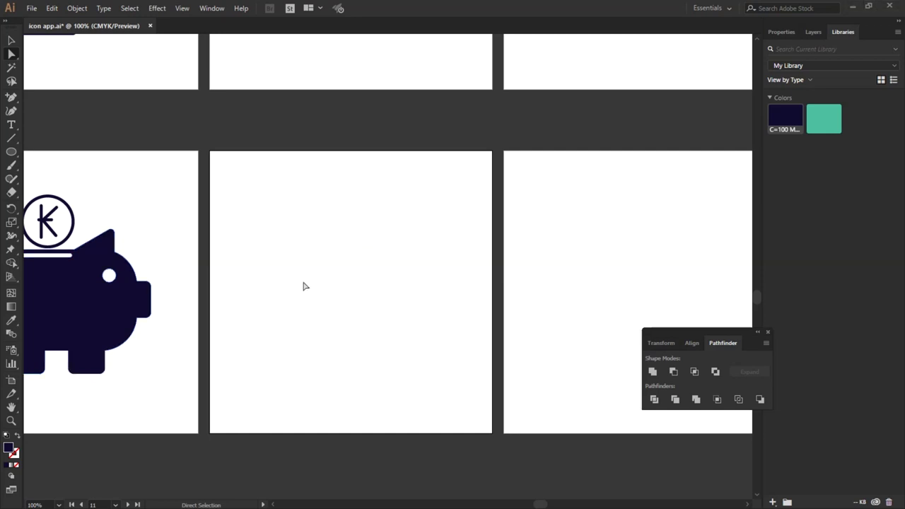
key(ctrl+minus)
key(ctrl+minus)
key(ctrl+minus)
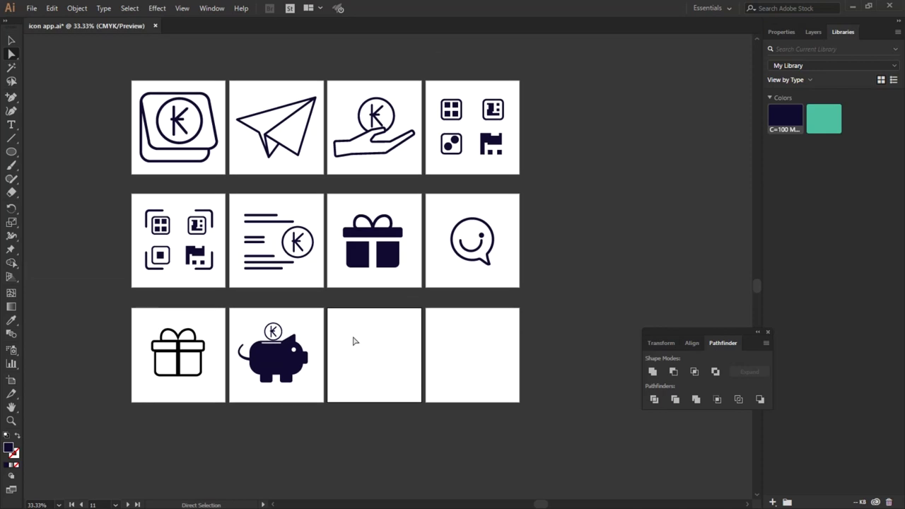
key(ctrl+plus)
key(ctrl+plus)
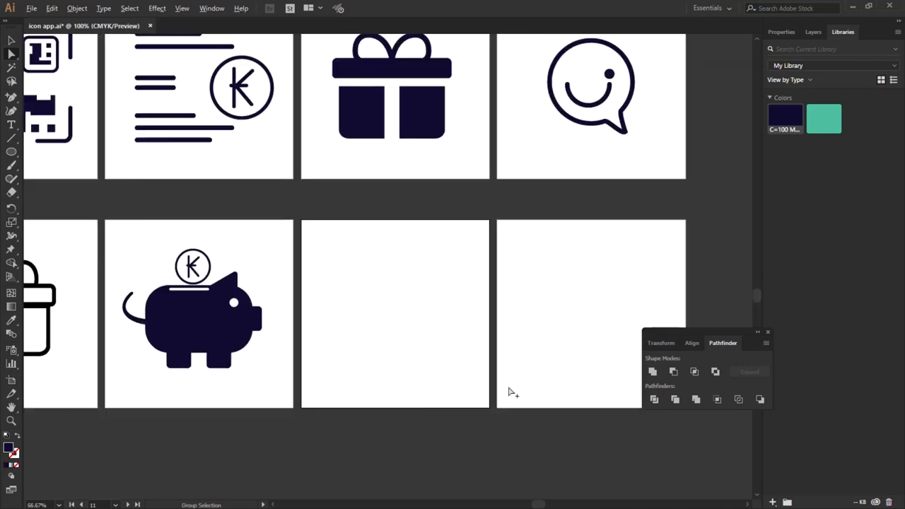
key(ctrl+plus)
click(62, 165)
click(11, 40)
mouse_move(43, 166)
mouse_down()
mouse_move(309, 191)
mouse_move(315, 183)
mouse_up()
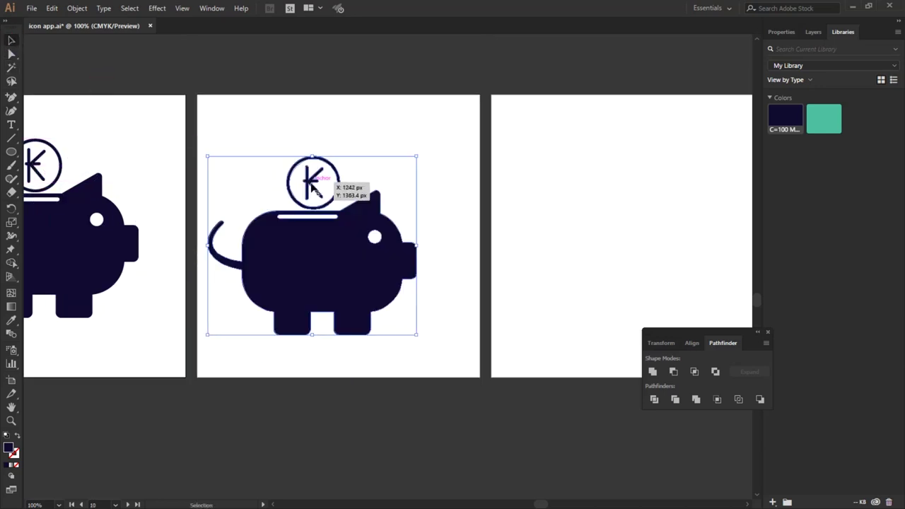
Delete the pig body from the copied icon, keeping only the K coin.
double_click(341, 261)
click(341, 263)
key(Delete)
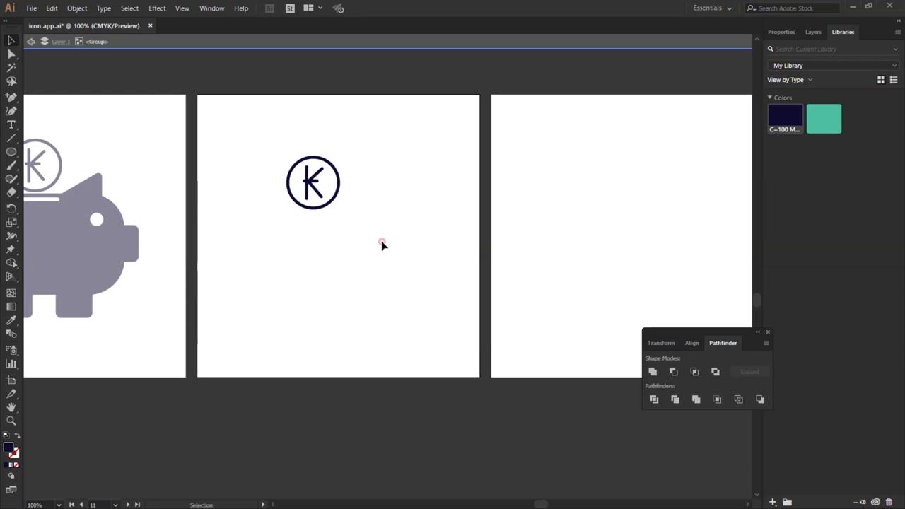
key(Escape)
Lower the coin toward the artboard's middle and draw a 394 × 219 px rectangle around it.
drag(328, 200, 345, 209)
click(347, 265)
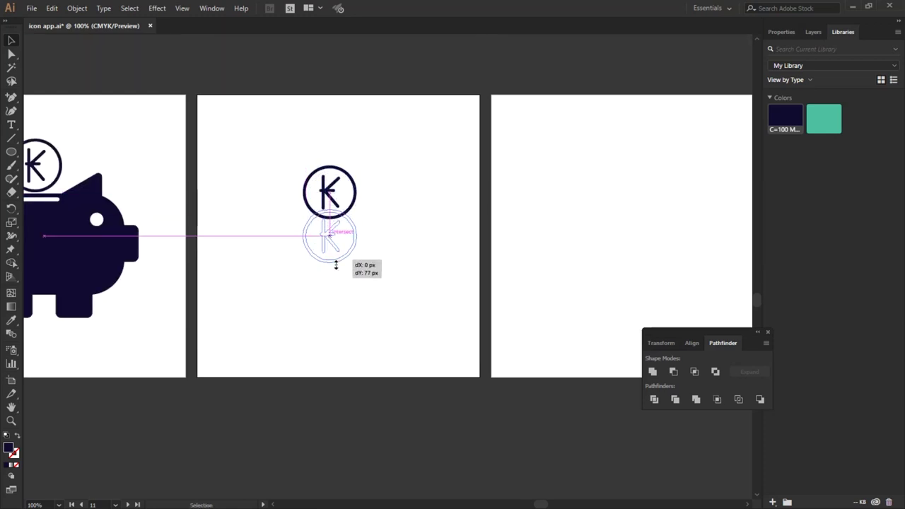
drag(331, 221, 334, 263)
click(262, 265)
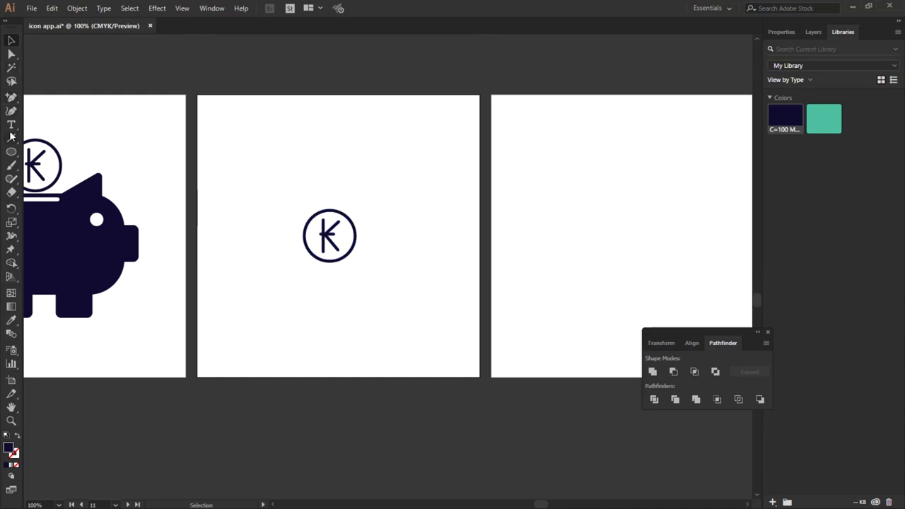
drag(12, 154, 49, 158)
drag(238, 171, 460, 293)
Reposition and widen the rectangle to about 418 px and round all its corners.
click(11, 41)
click(198, 88)
drag(273, 211, 261, 210)
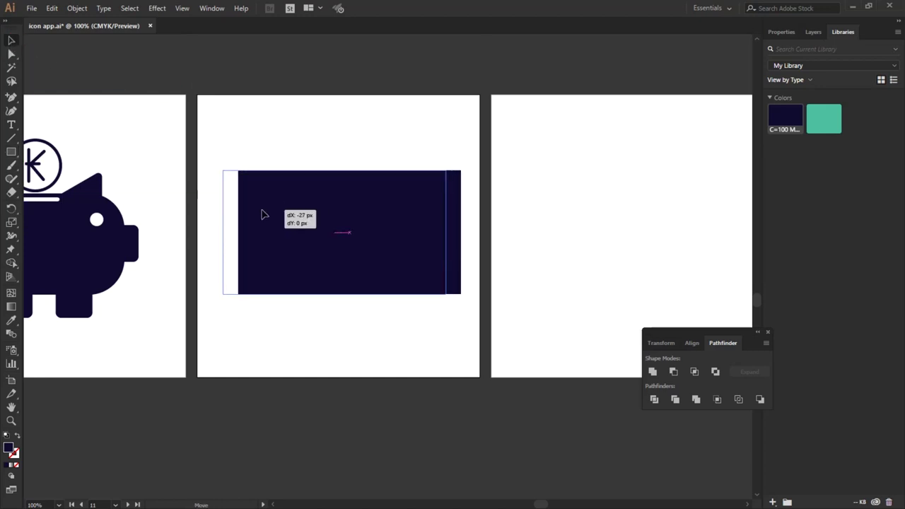
drag(450, 232, 461, 232)
drag(227, 232, 221, 230)
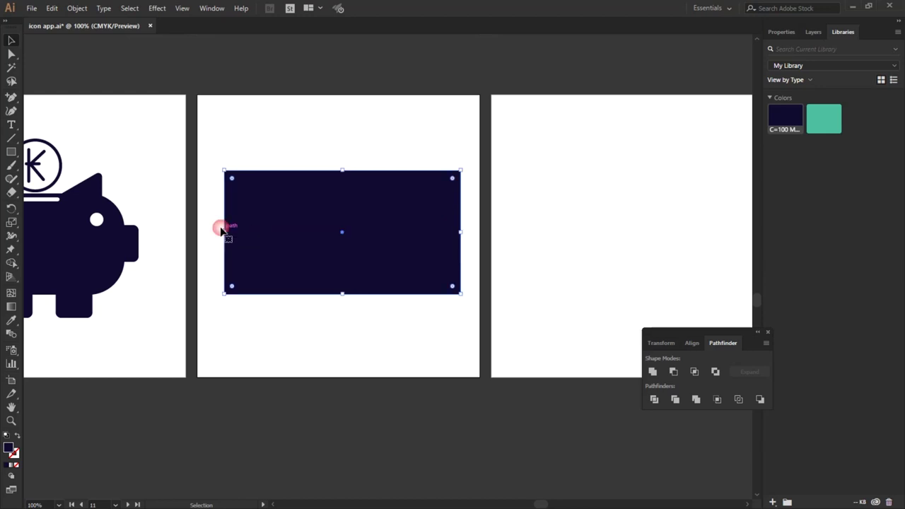
drag(233, 179, 236, 183)
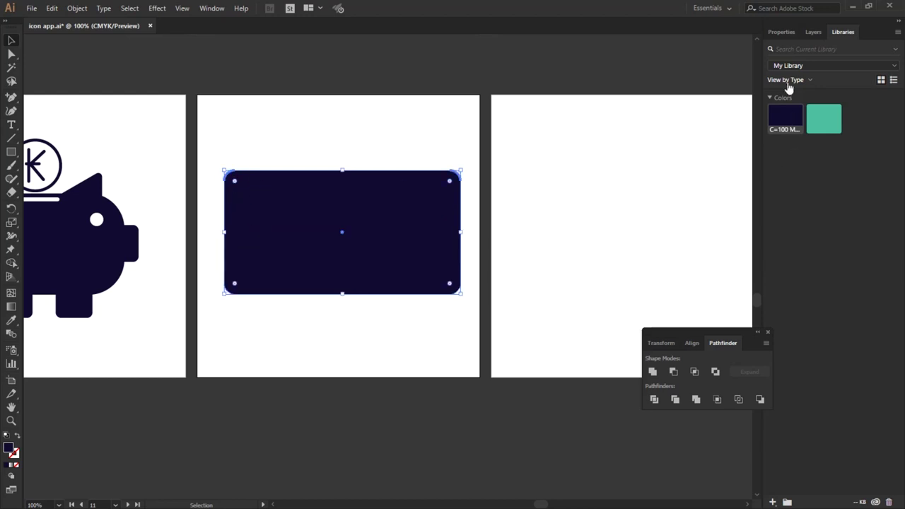
Give the rounded rectangle a 12 pt stroke and no fill.
click(781, 32)
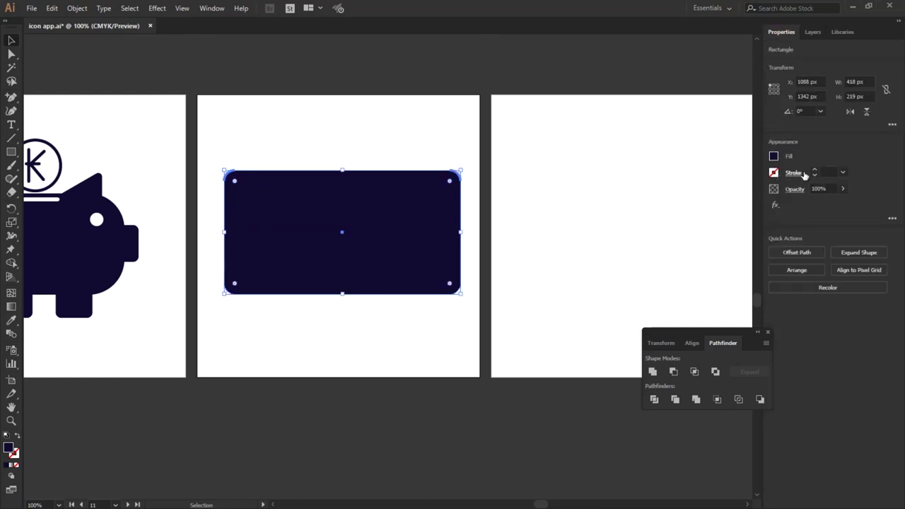
click(813, 172)
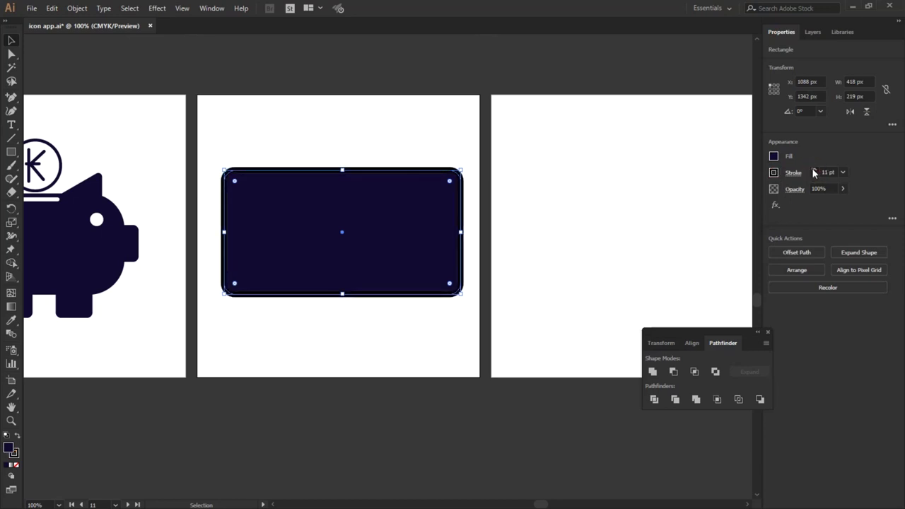
click(815, 177)
click(773, 155)
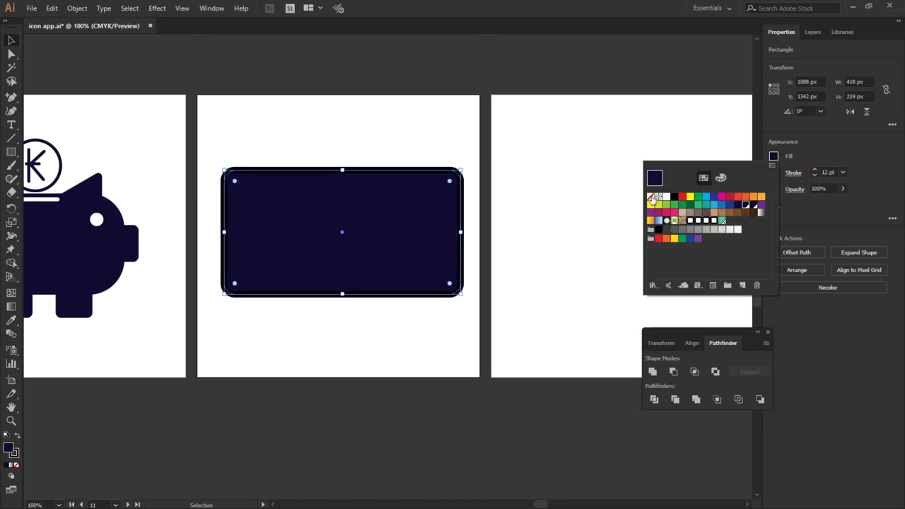
click(652, 201)
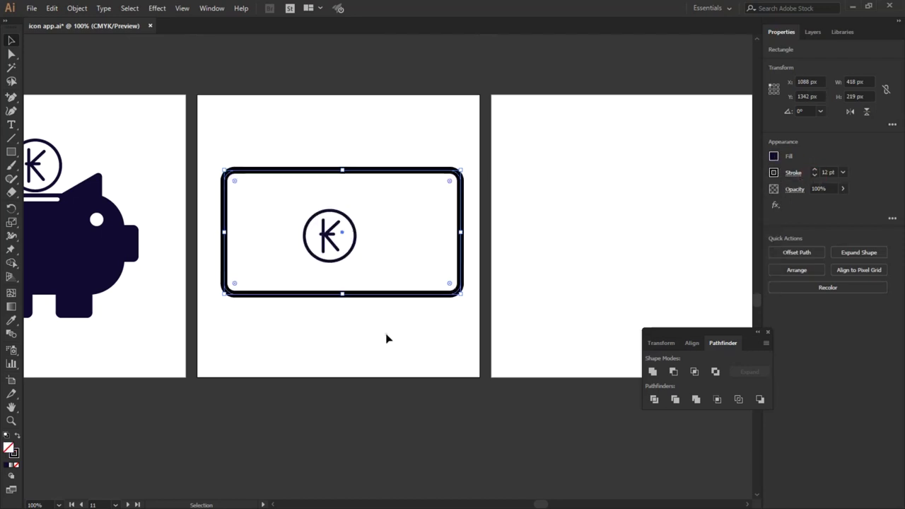
click(12, 56)
drag(282, 132, 382, 332)
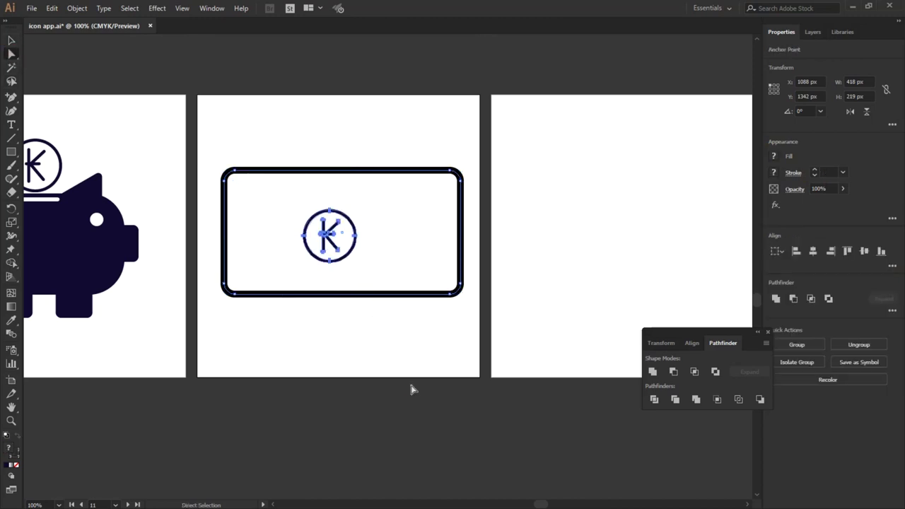
Move the K coin to the right artboard and select the rounded frame's anchors.
click(410, 388)
click(13, 41)
drag(324, 236, 590, 236)
click(299, 138)
click(10, 56)
drag(305, 138, 358, 344)
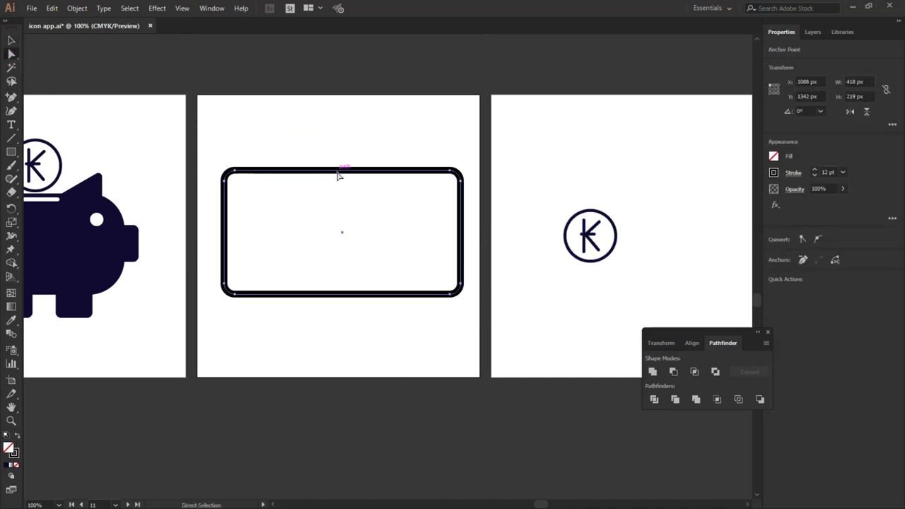
Add anchor points at the top and bottom edge centres and select them.
click(11, 96)
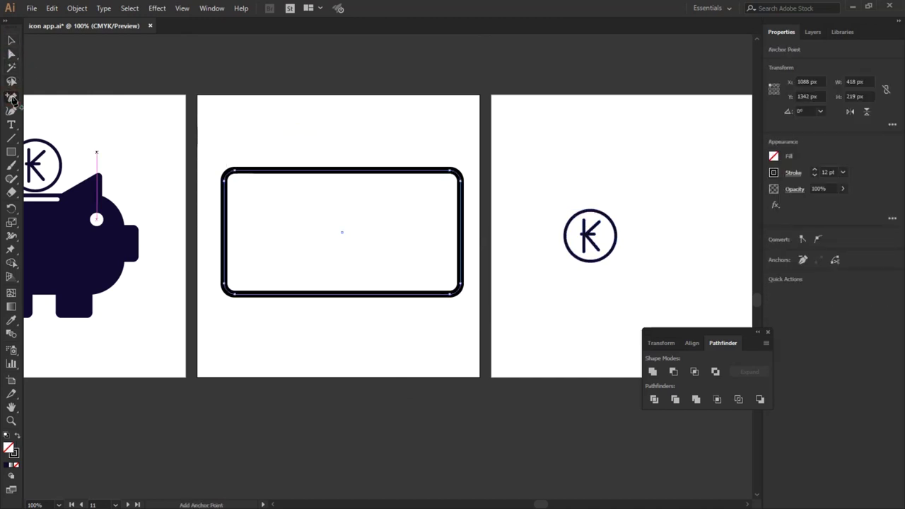
click(343, 171)
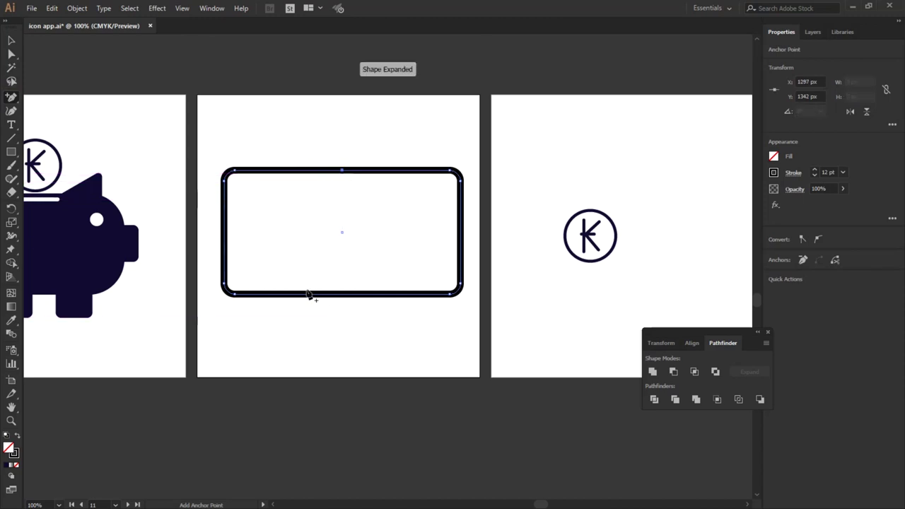
click(342, 293)
click(11, 54)
drag(344, 143, 334, 338)
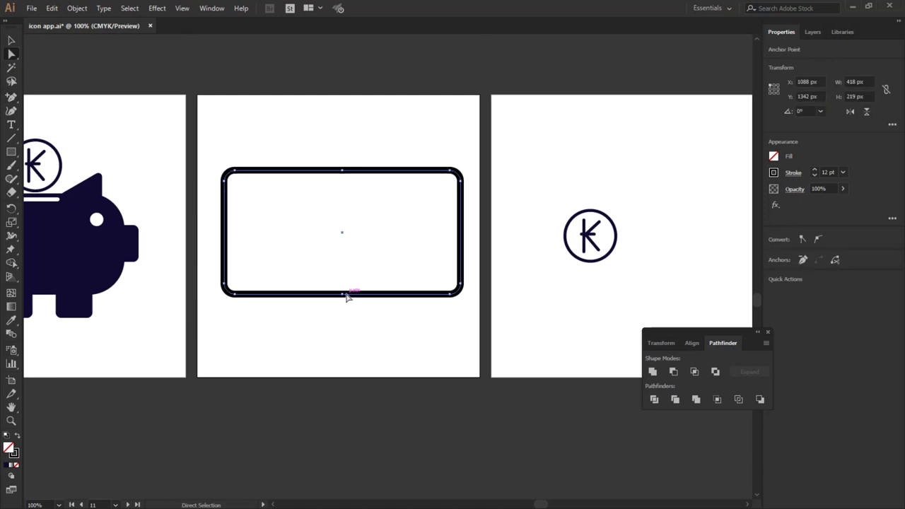
click(343, 171)
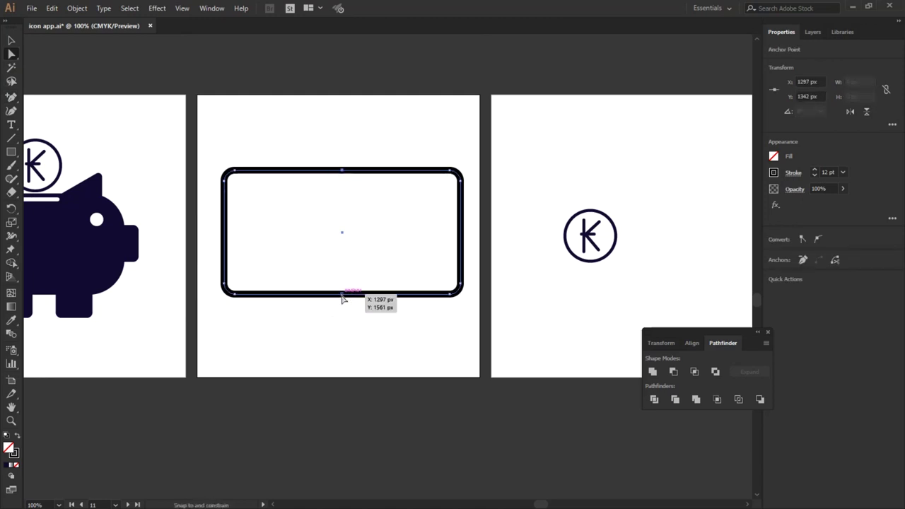
Push the middle anchors down and round them into gently curved top and bottom edges.
drag(342, 297, 344, 317)
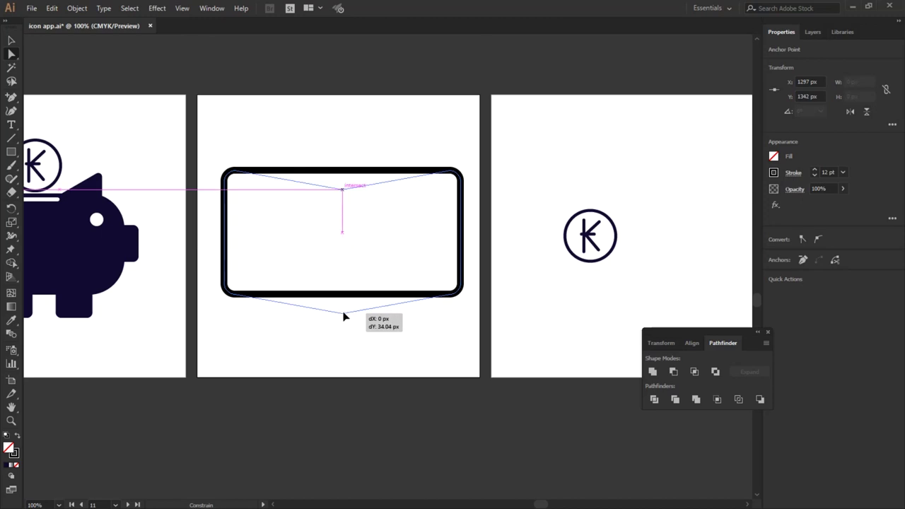
drag(344, 317, 344, 317)
drag(347, 186, 352, 21)
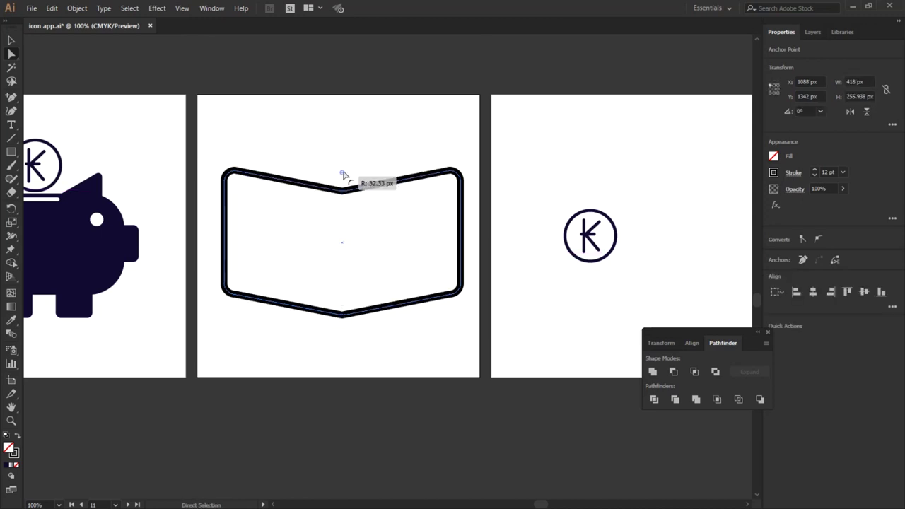
drag(342, 135, 355, 33)
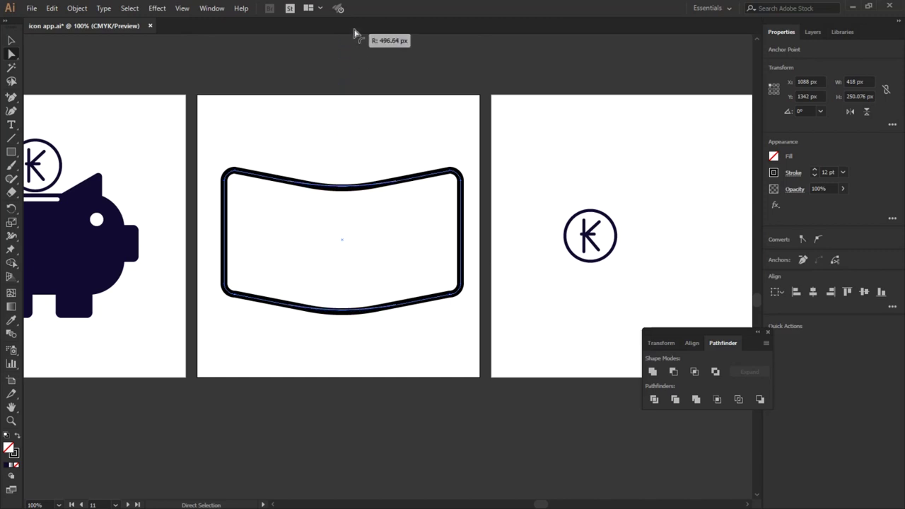
drag(356, 34, 355, 30)
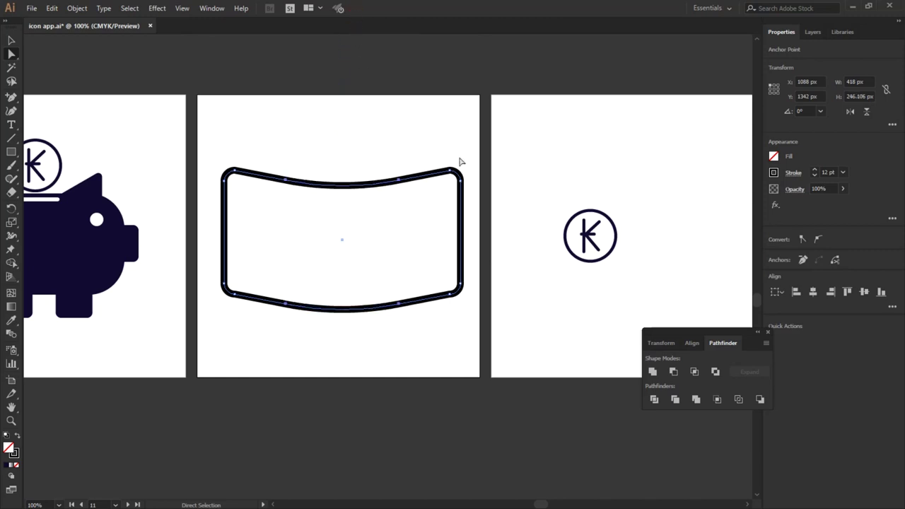
Drop the right edge down into a flag shape and smooth its bends into curves.
drag(476, 218, 493, 347)
drag(461, 210, 465, 239)
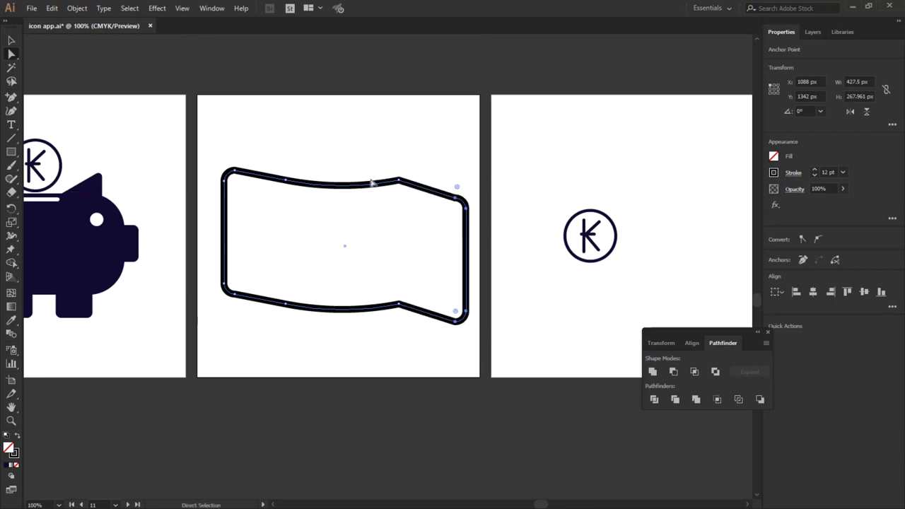
click(398, 179)
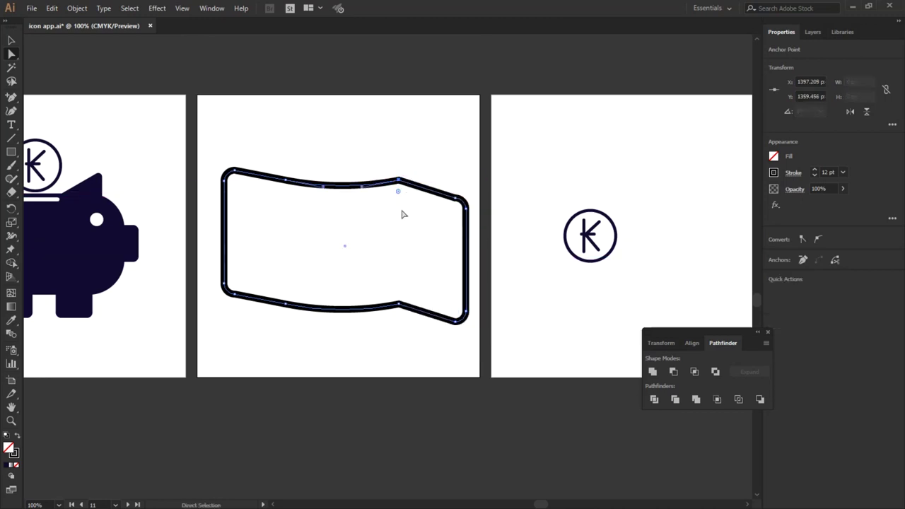
drag(398, 161, 408, 344)
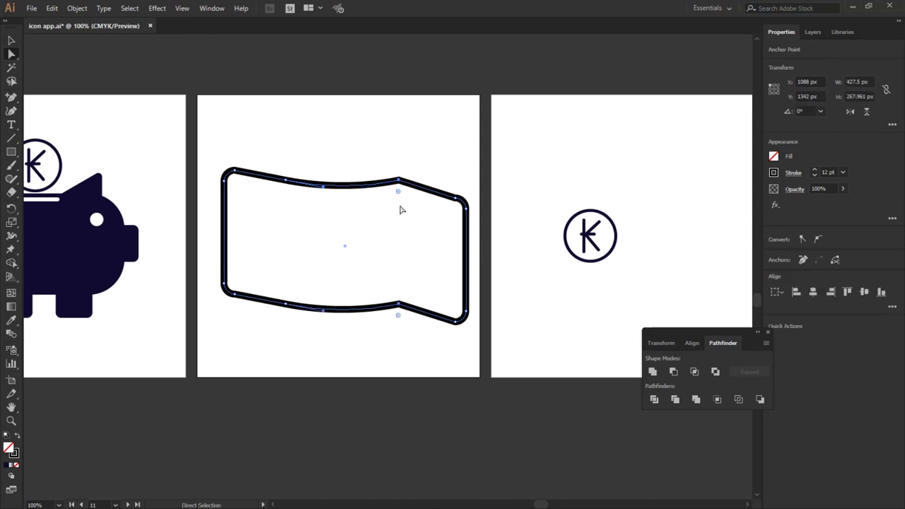
drag(401, 198, 400, 384)
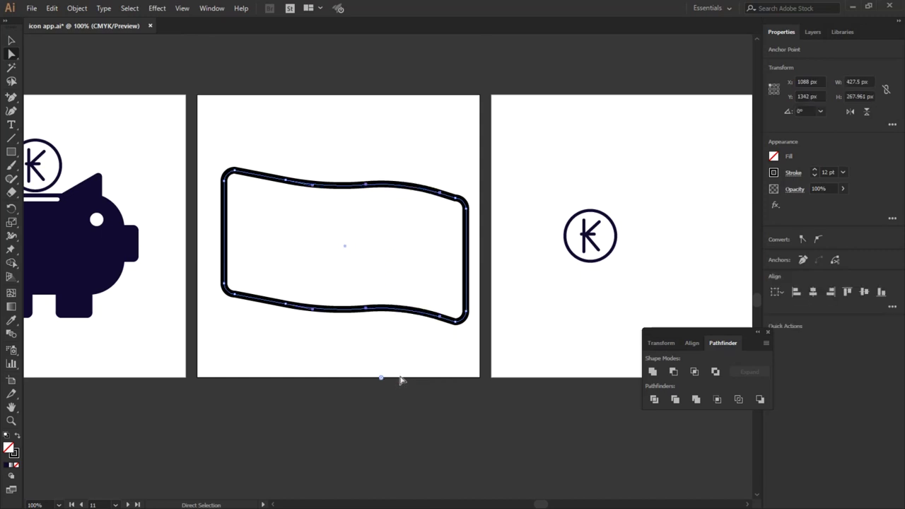
Reshape the curve at the outline's top-right corner anchor.
click(473, 240)
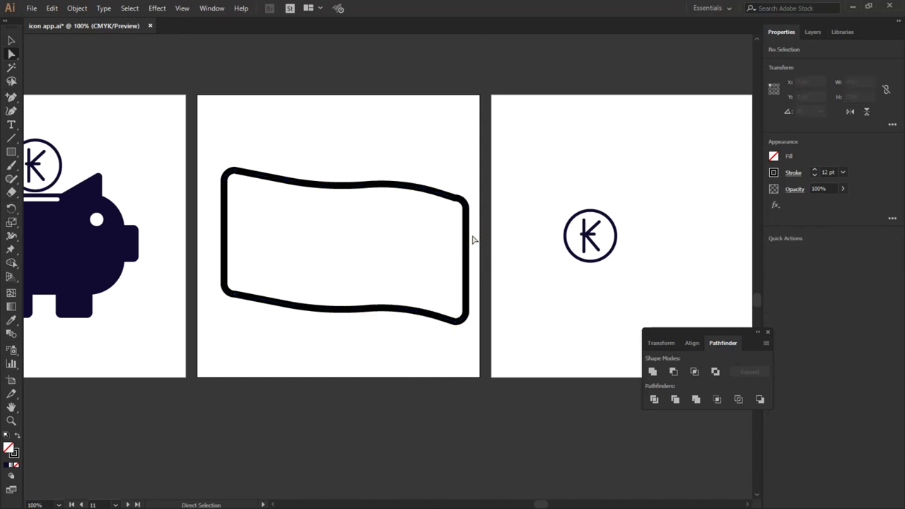
scroll(494, 200, up, 2)
click(418, 217)
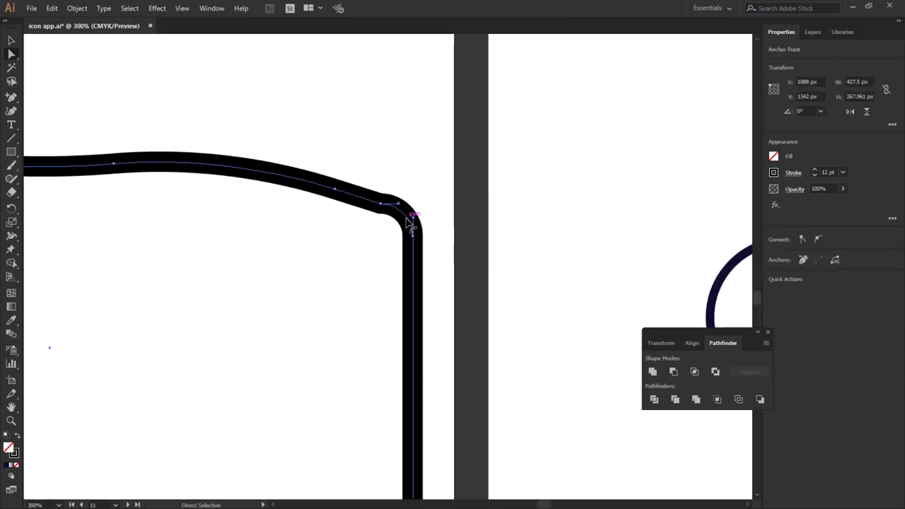
click(386, 204)
click(401, 208)
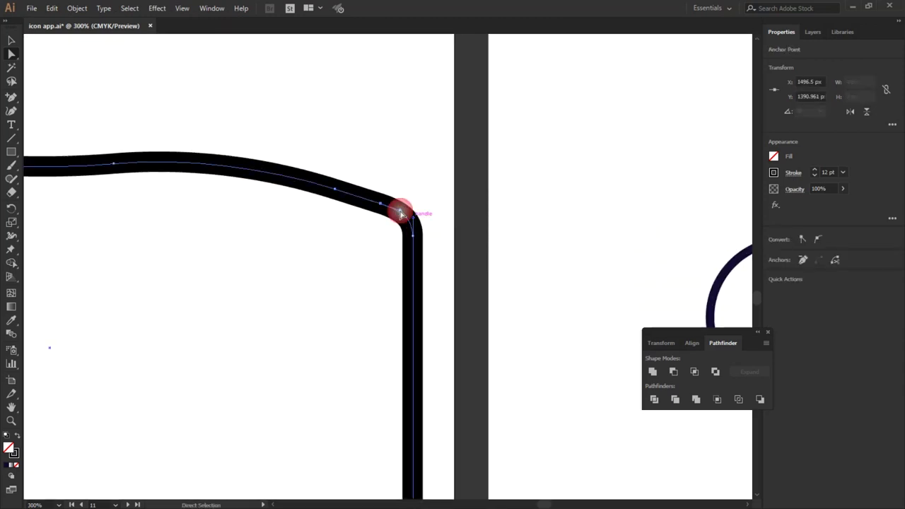
click(427, 189)
click(385, 205)
click(383, 204)
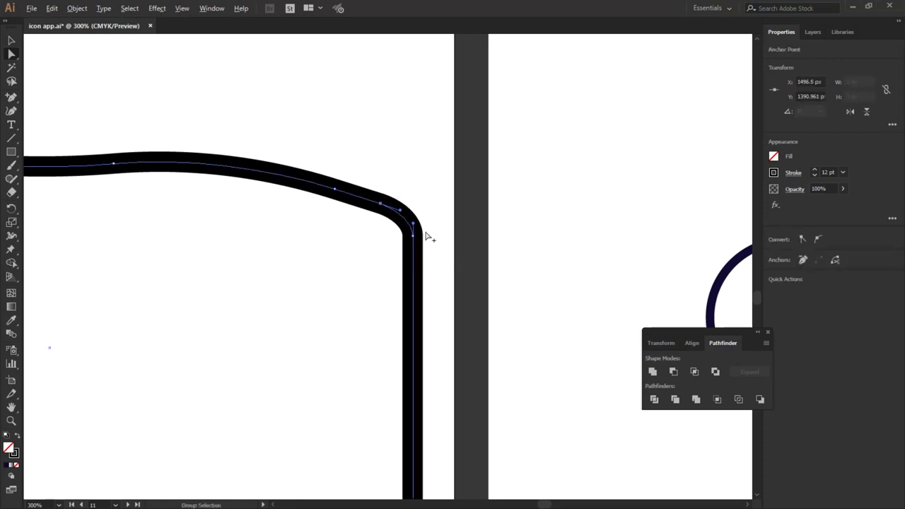
scroll(424, 234, up, 2)
mouse_move(374, 191)
mouse_down()
mouse_move(401, 220)
mouse_move(383, 201)
mouse_up()
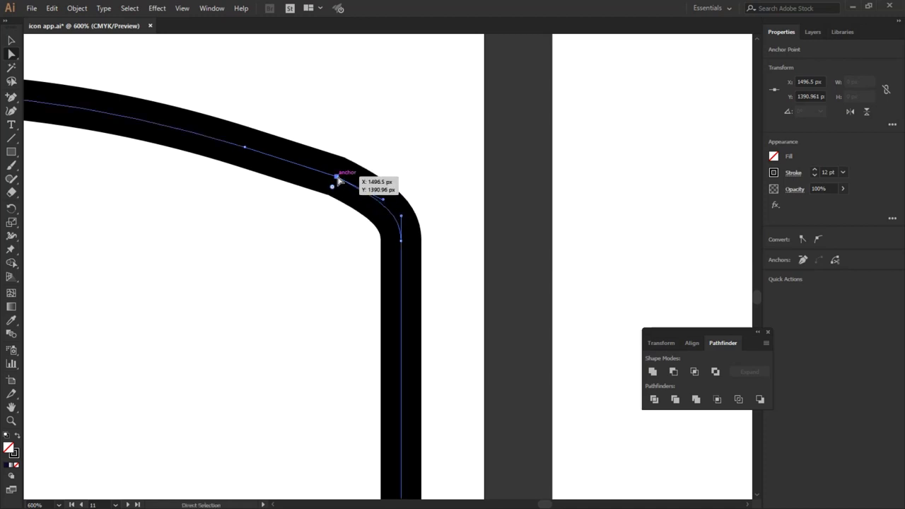
Adjust the top-edge anchors near the bend so the top wave flows smoothly.
click(196, 437)
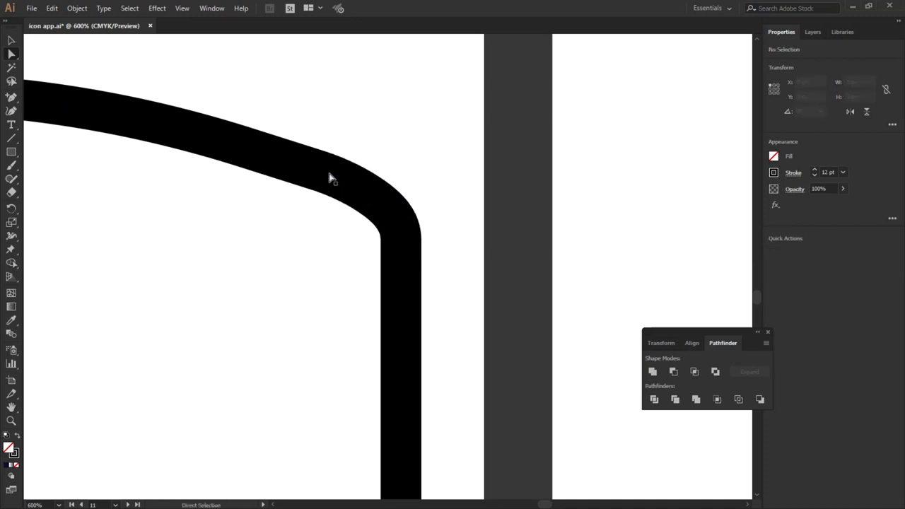
drag(318, 174, 309, 168)
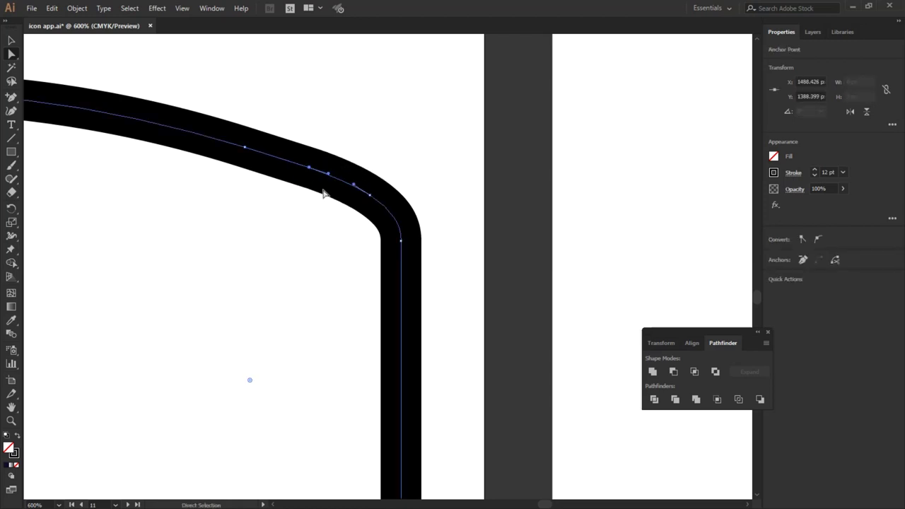
click(245, 147)
click(318, 106)
alt+scroll(410, 106, down, 2)
alt+scroll(347, 157, up, 3)
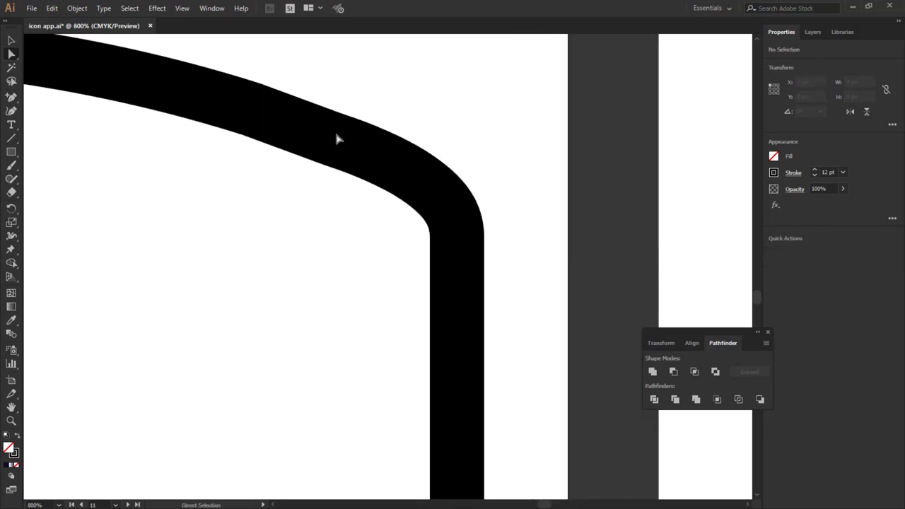
click(334, 141)
drag(336, 144, 335, 140)
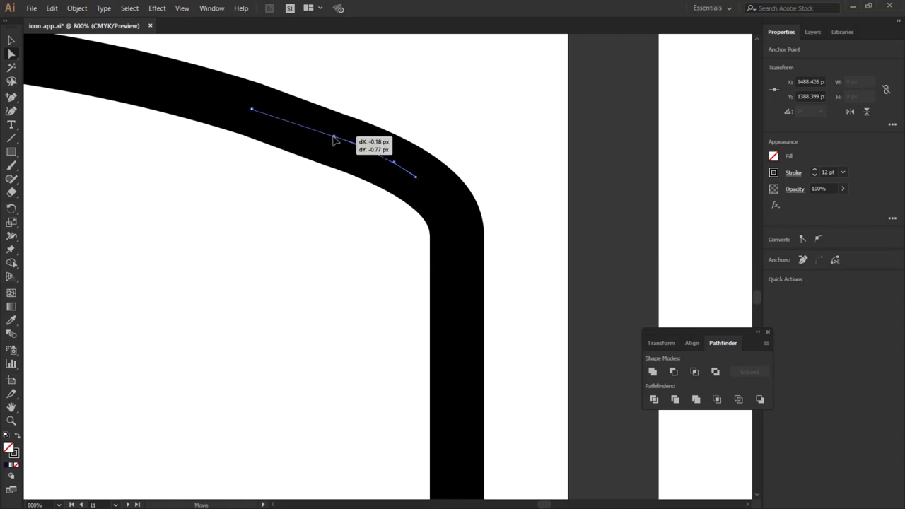
drag(335, 140, 332, 138)
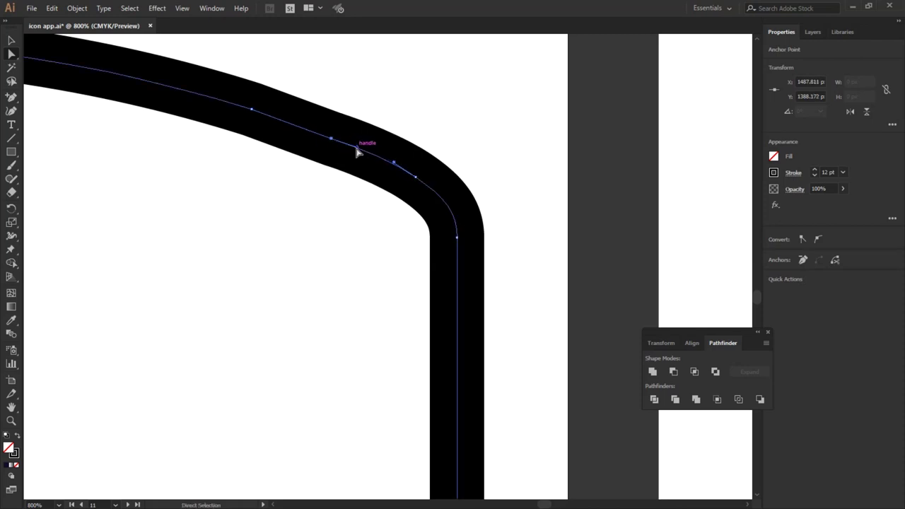
drag(360, 155, 439, 191)
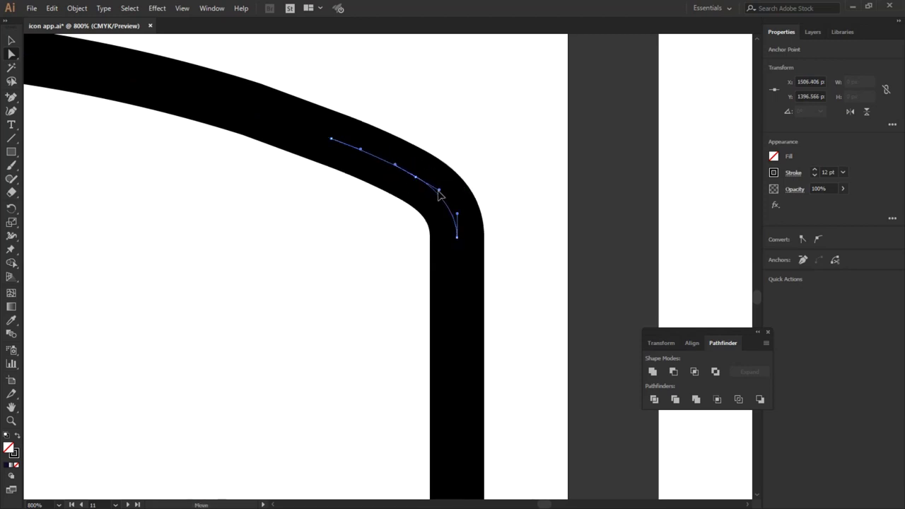
click(474, 137)
scroll(479, 133, down, 4)
scroll(516, 131, down, 3)
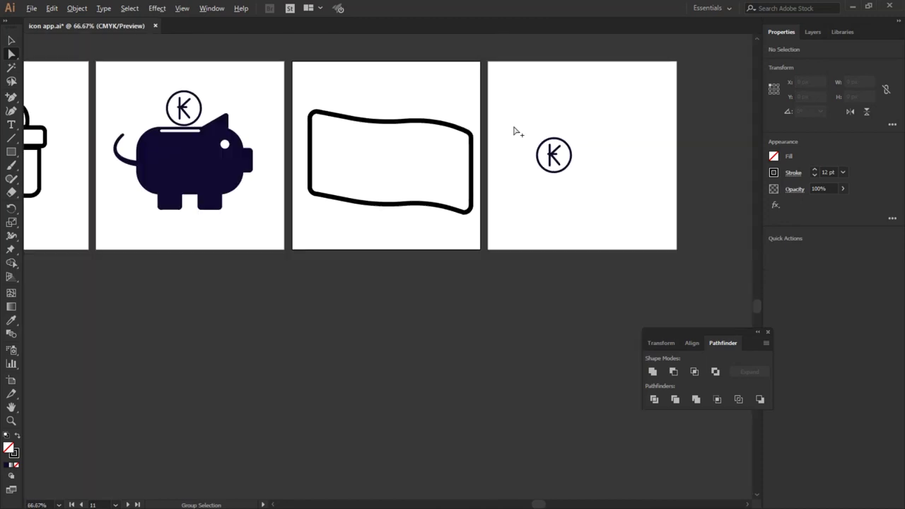
scroll(408, 142, up, 2)
click(14, 44)
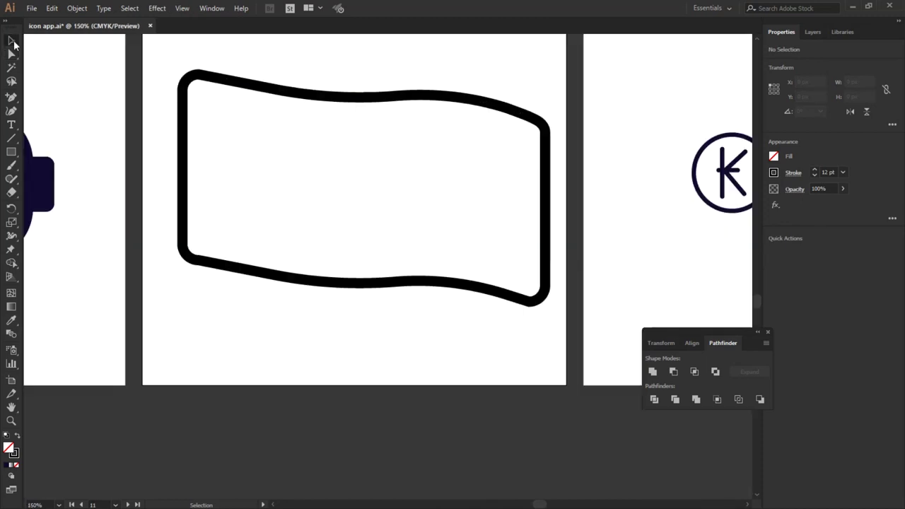
drag(338, 100, 318, 104)
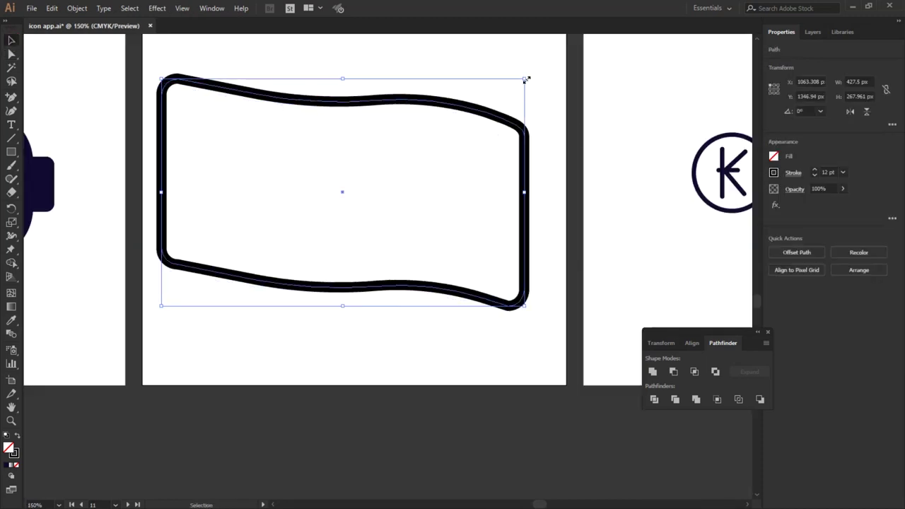
drag(526, 80, 463, 118)
drag(369, 136, 403, 113)
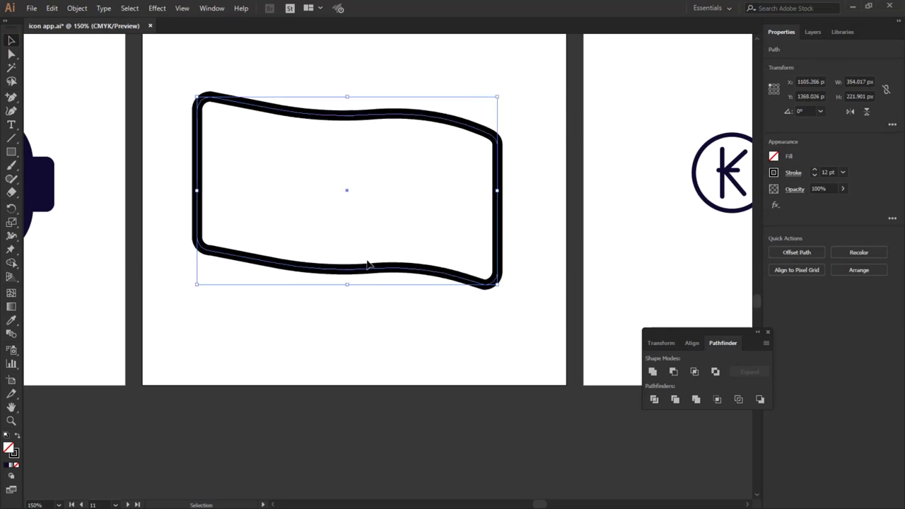
click(343, 328)
scroll(237, 270, down, 1)
click(562, 204)
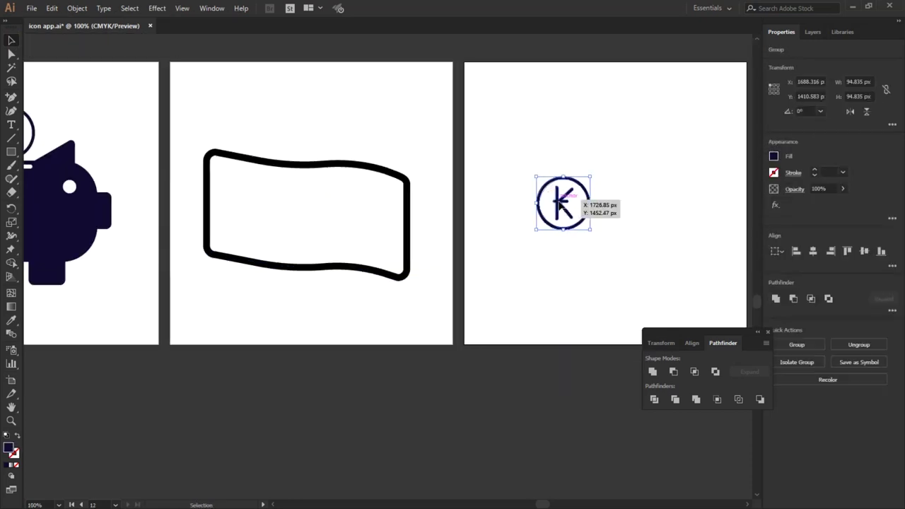
mouse_move(562, 204)
mouse_down()
mouse_move(296, 209)
mouse_move(343, 249)
mouse_up()
drag(302, 215, 293, 214)
click(297, 308)
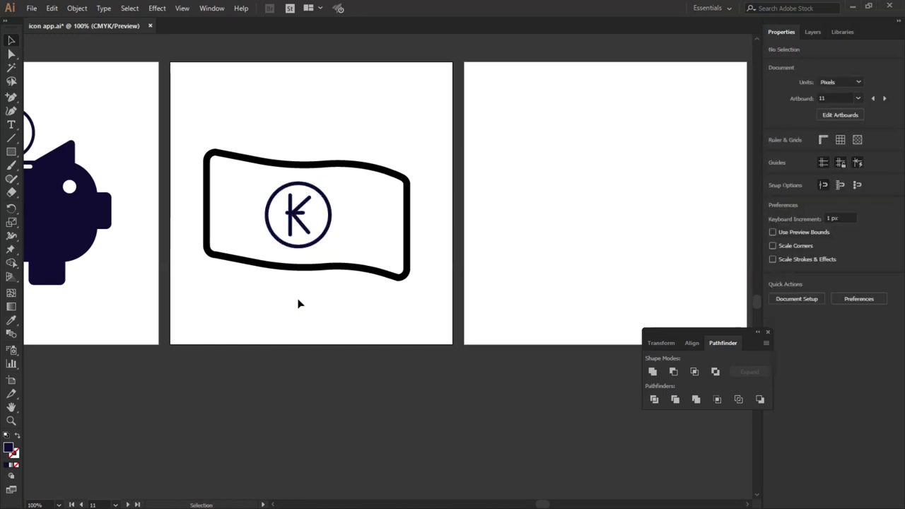
scroll(311, 297, down, 2)
scroll(340, 293, down, 1)
scroll(318, 290, up, 1)
drag(272, 291, 390, 196)
drag(323, 240, 331, 230)
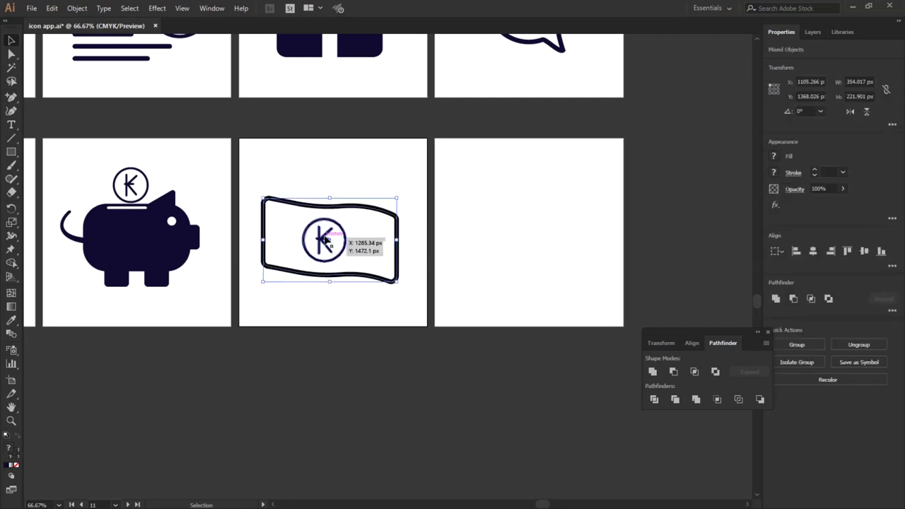
click(330, 302)
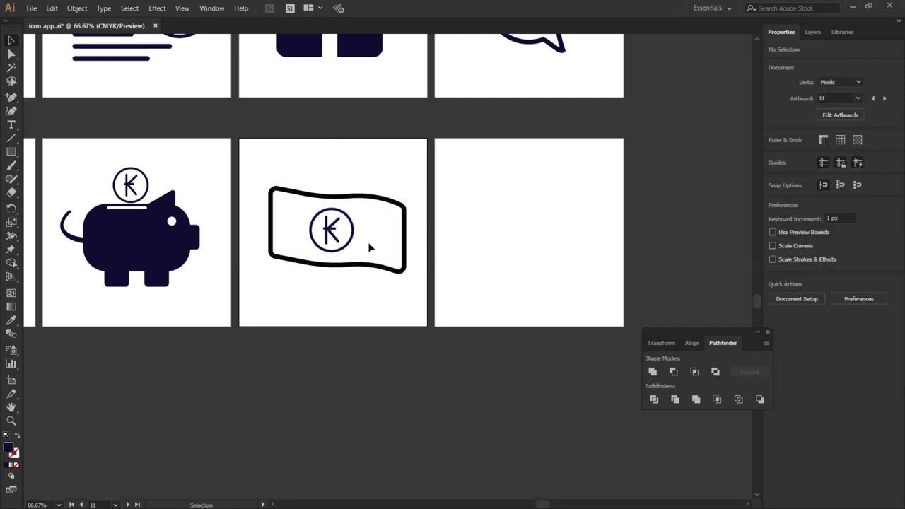
click(336, 268)
click(536, 259)
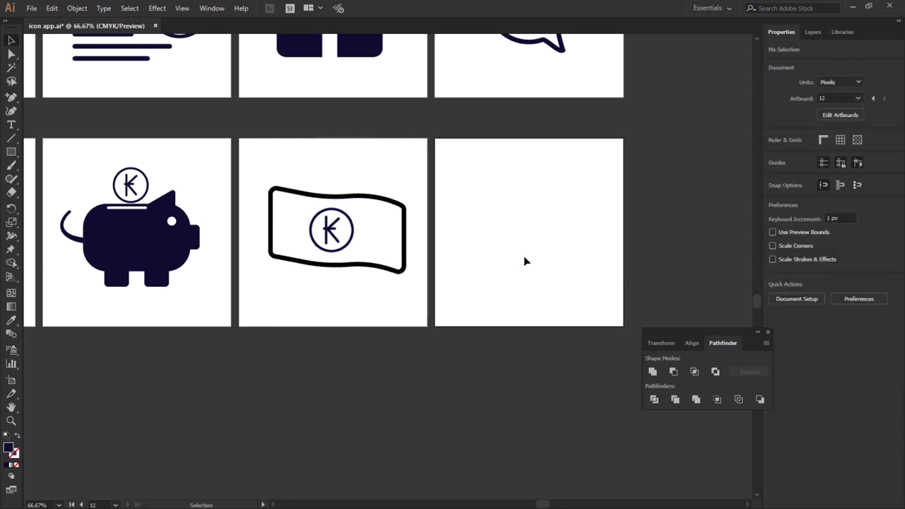
click(407, 218)
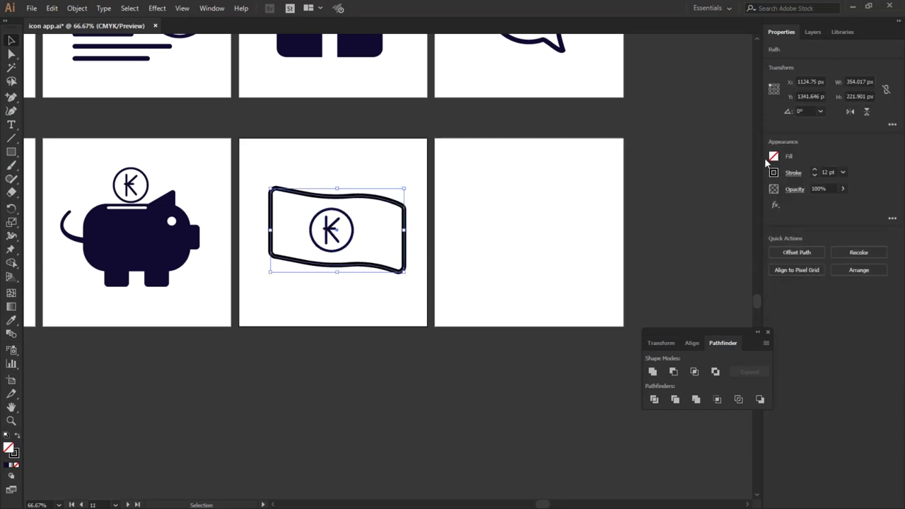
Set the banknote's stroke to None and its fill to black.
click(775, 173)
click(657, 213)
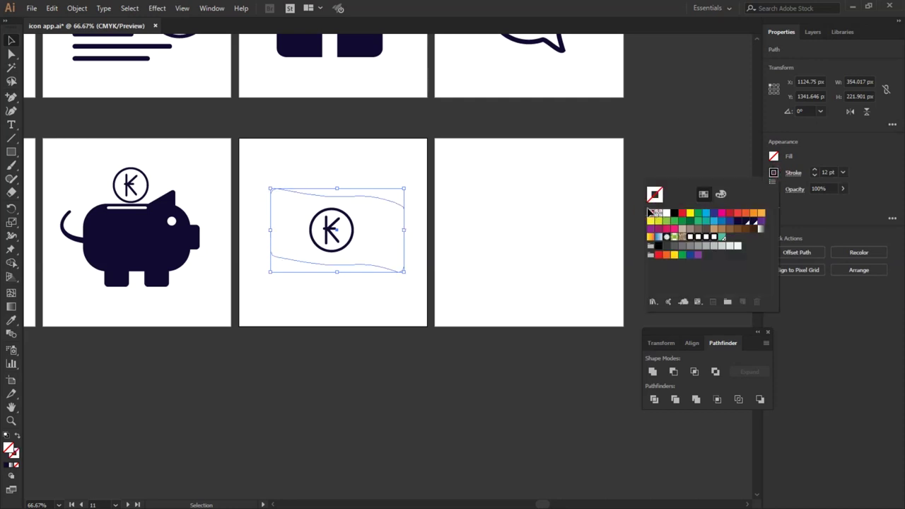
click(774, 157)
click(774, 157)
click(674, 196)
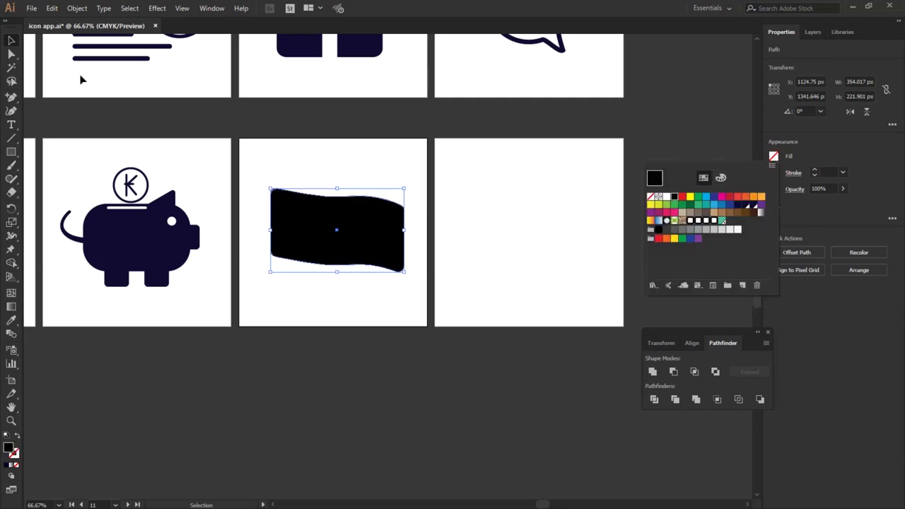
click(11, 41)
click(317, 302)
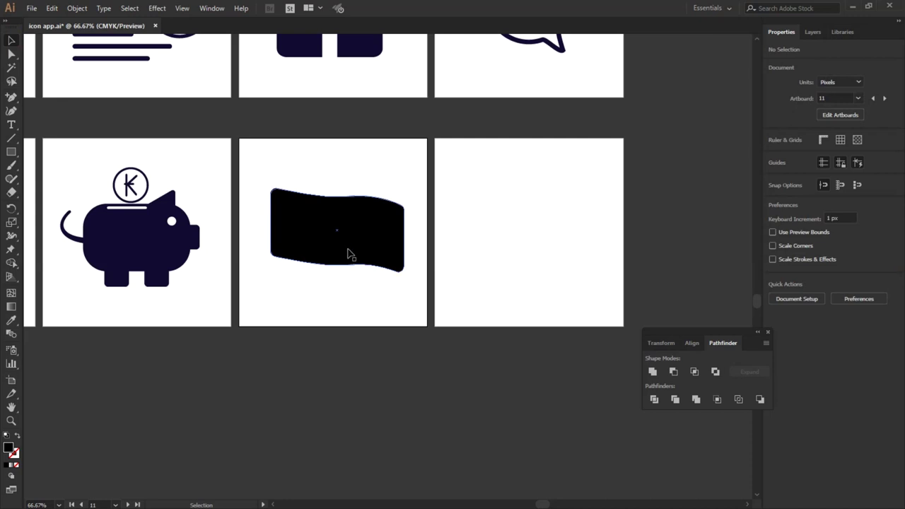
Fill the K coin white.
click(355, 223)
drag(358, 171, 342, 309)
click(342, 309)
click(331, 237)
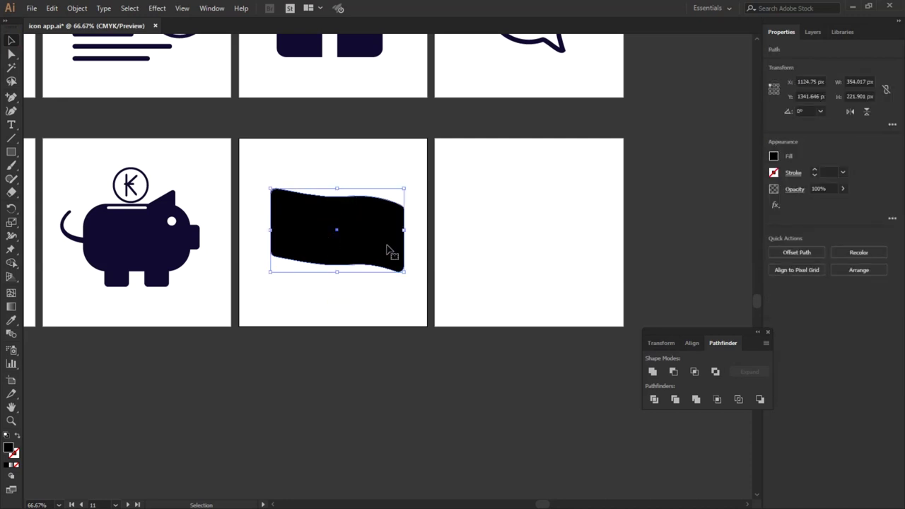
click(303, 303)
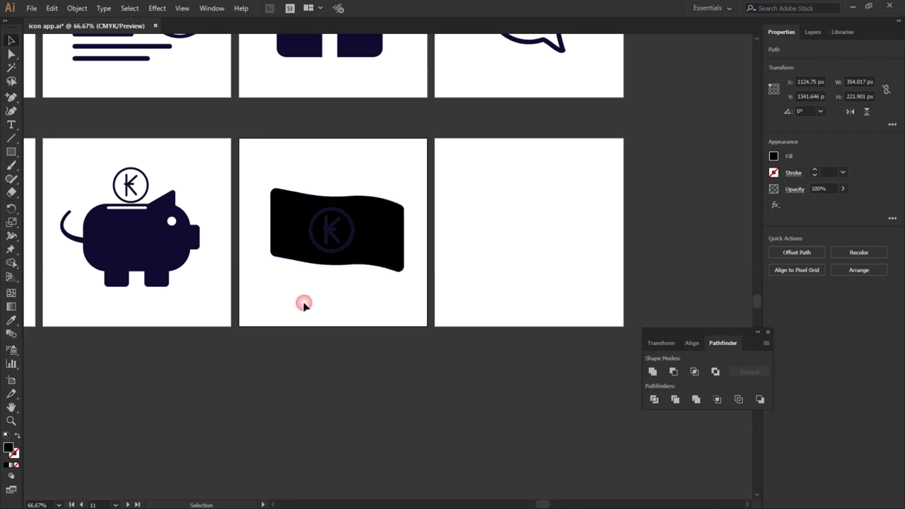
click(332, 237)
click(774, 156)
click(664, 200)
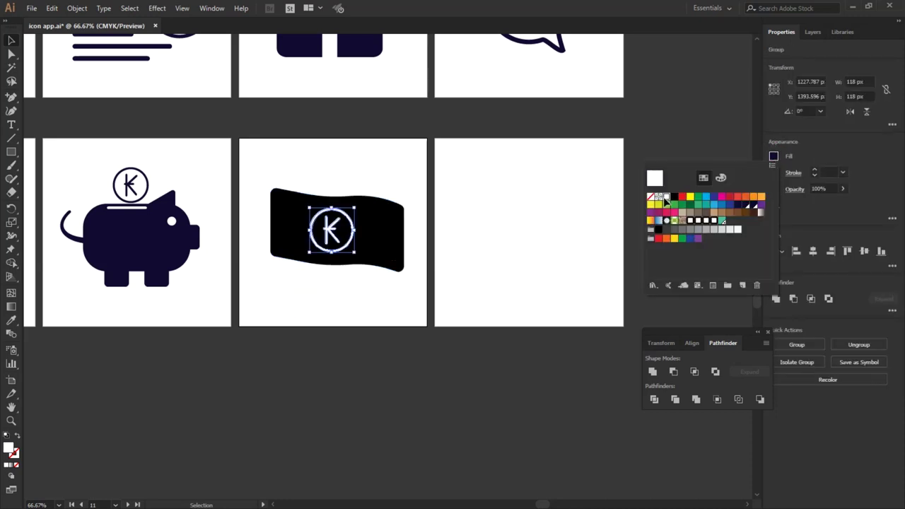
click(323, 296)
Align the coin and banknote on their horizontal centres.
scroll(332, 256, up, 3)
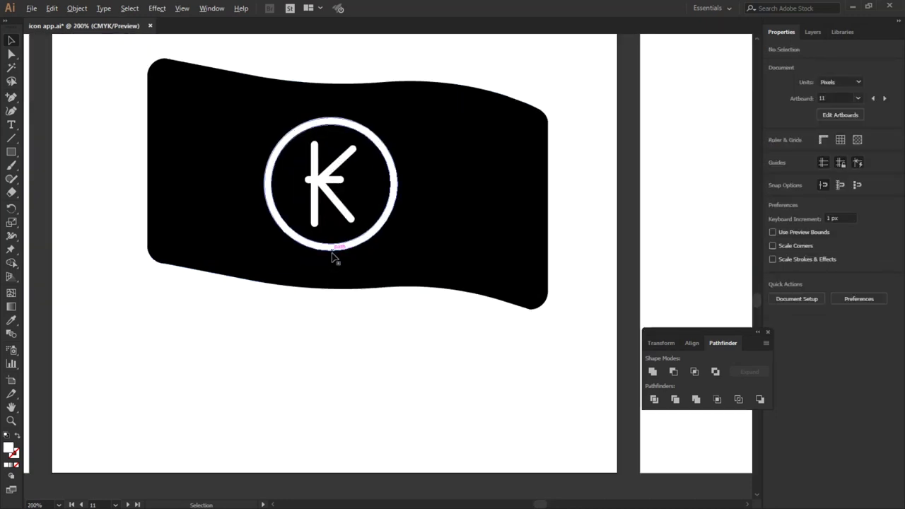
drag(354, 332, 325, 216)
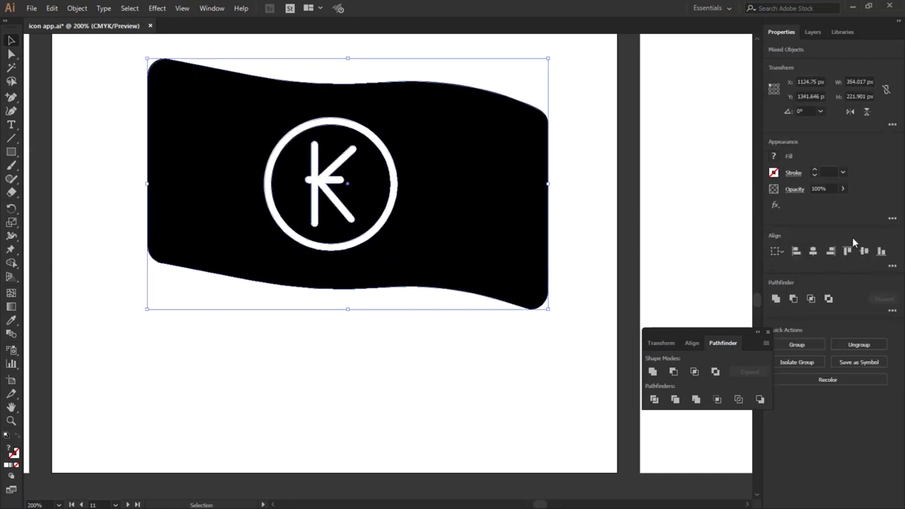
click(814, 255)
drag(328, 337, 344, 239)
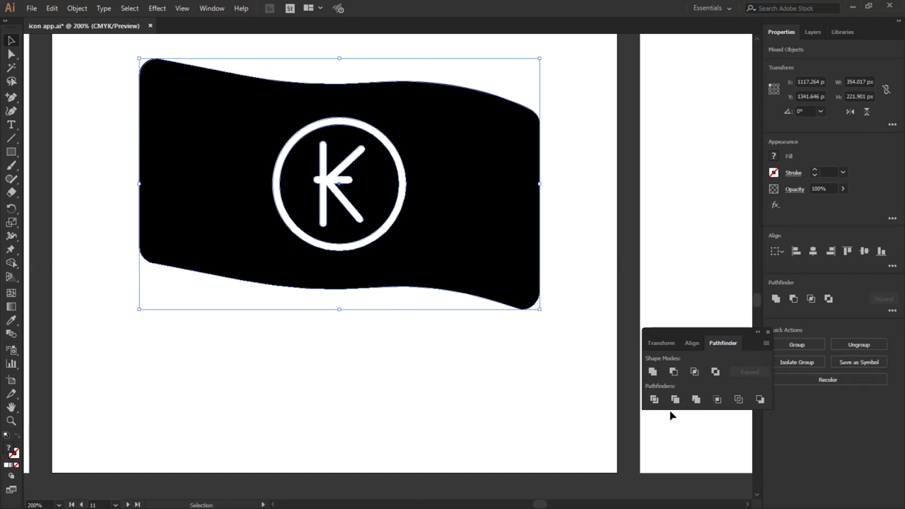
Apply Pathfinder Divide to the banknote and coin, then ungroup the pieces.
click(654, 401)
click(363, 355)
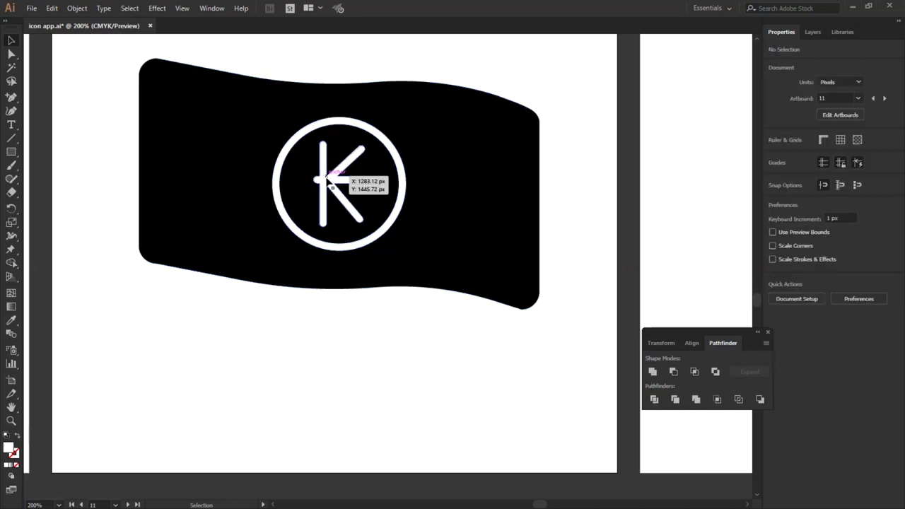
right_click(327, 182)
click(358, 273)
click(361, 297)
click(327, 195)
key(ctrl+shift+a)
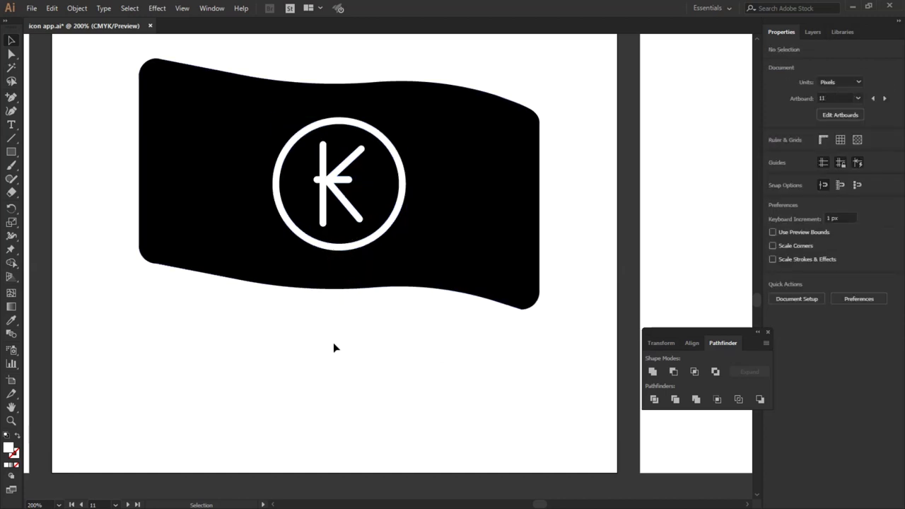
Undo an accidental downward move of the banknote piece and reselect the banknote.
drag(427, 219, 431, 242)
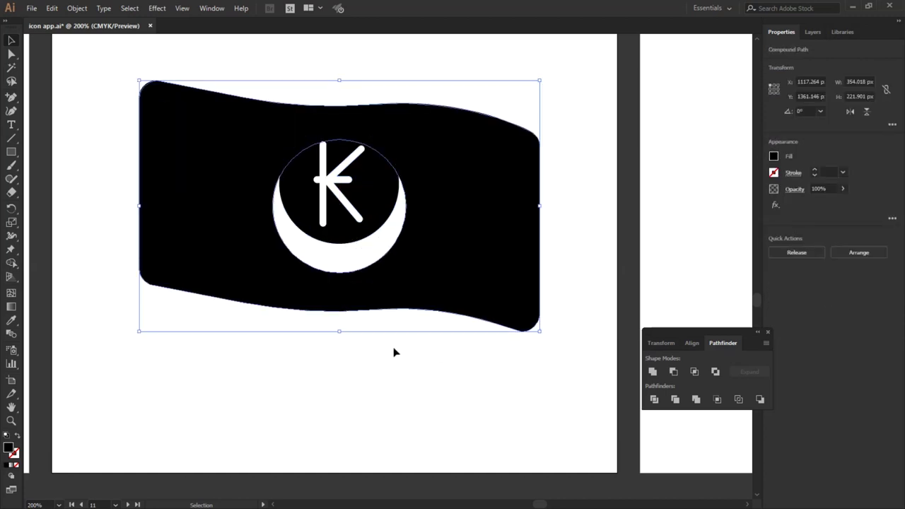
key(ctrl+z)
key(ctrl+shift+a)
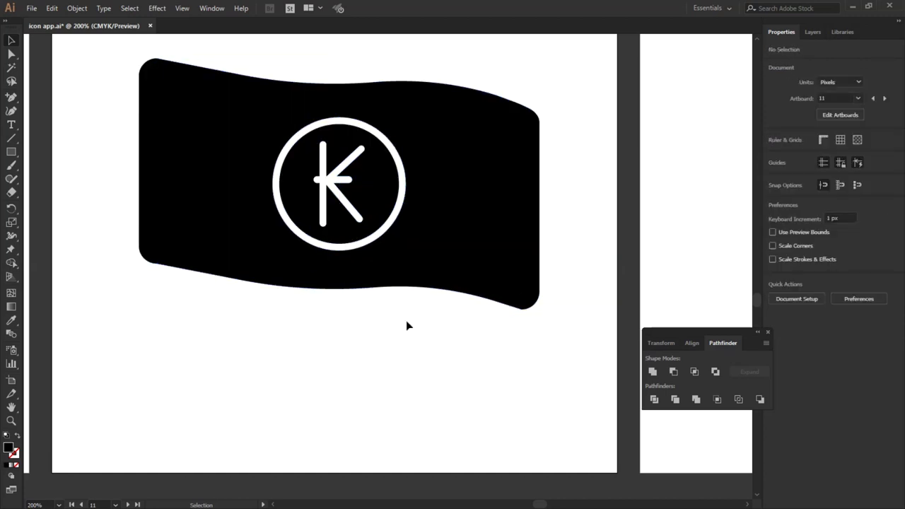
click(393, 186)
click(448, 196)
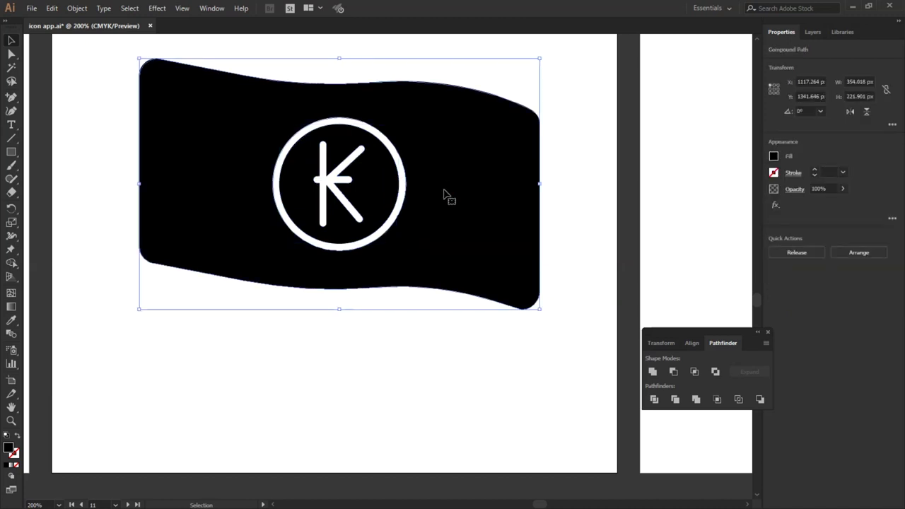
click(362, 196)
click(439, 188)
drag(394, 344, 361, 282)
Select the banknote group and nudge it slightly into position.
key(a)
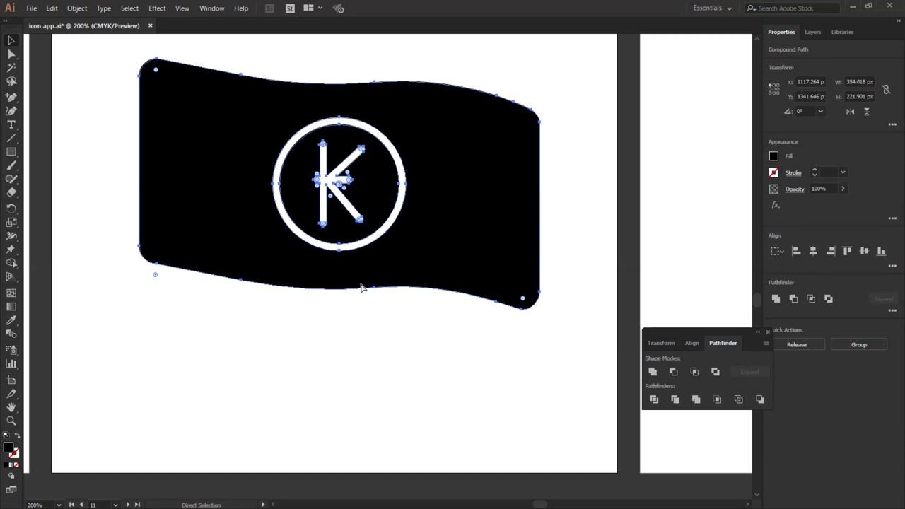
key(v)
click(367, 315)
click(351, 212)
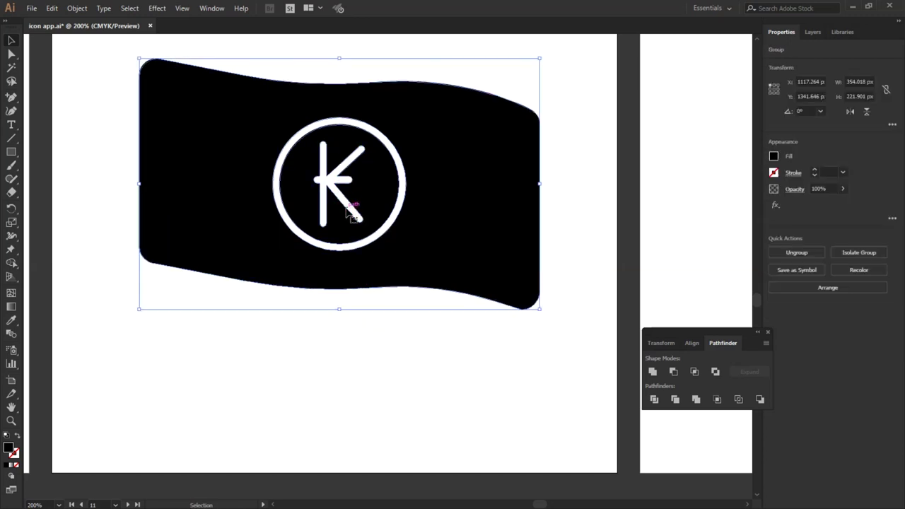
click(350, 357)
scroll(326, 311, down, 2)
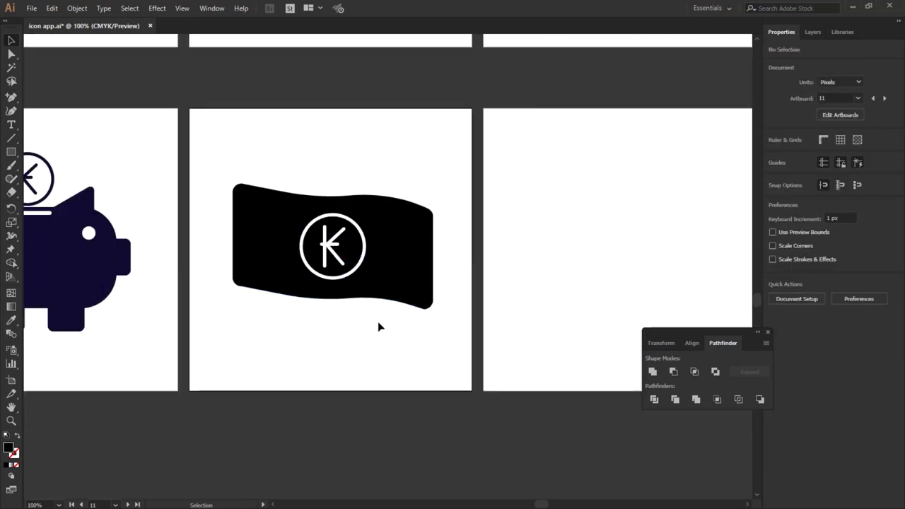
click(381, 253)
drag(382, 253, 404, 259)
key(ctrl+shift+a)
scroll(384, 269, down, 1)
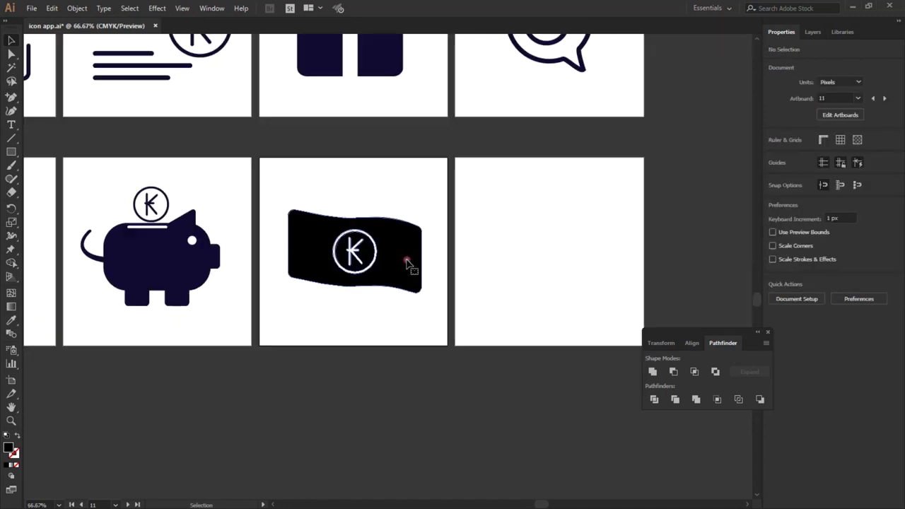
Fill the banknote group with the saved navy swatch from Libraries.
click(406, 263)
click(774, 156)
click(843, 33)
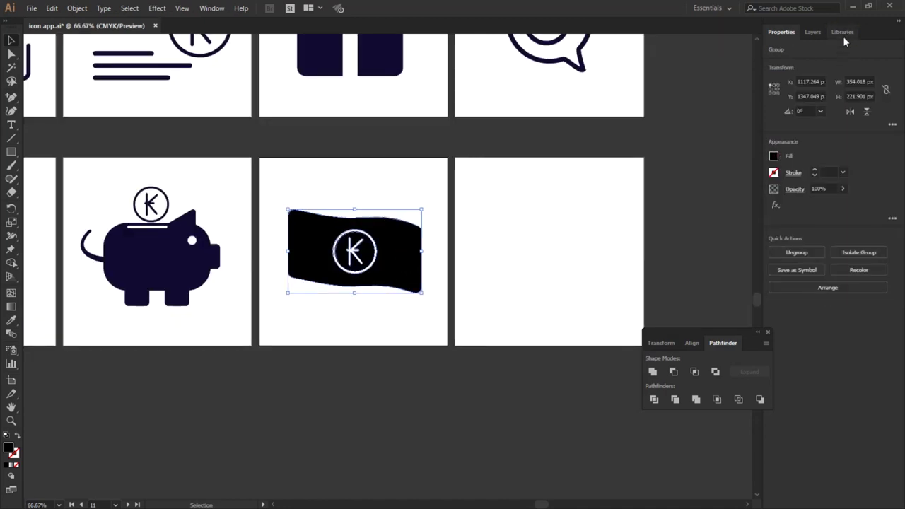
click(785, 115)
Enlarge the banknote slightly from its corners and nudge it left to centre it on its artboard.
drag(421, 295, 437, 310)
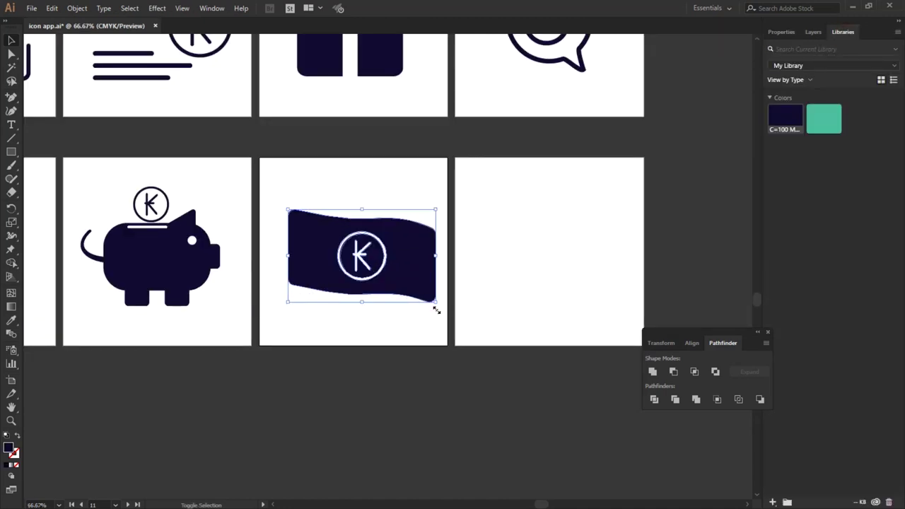
drag(288, 210, 276, 205)
click(376, 344)
drag(396, 269, 388, 269)
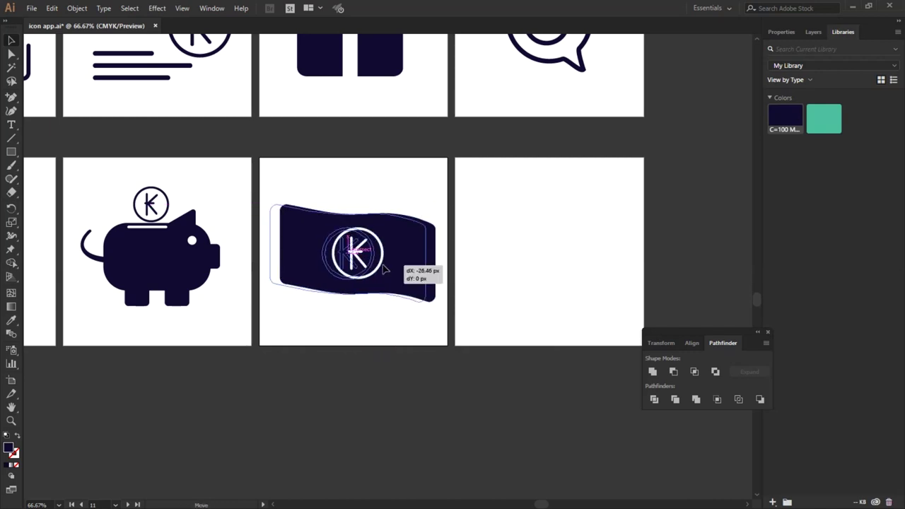
click(346, 324)
scroll(335, 321, down, 1)
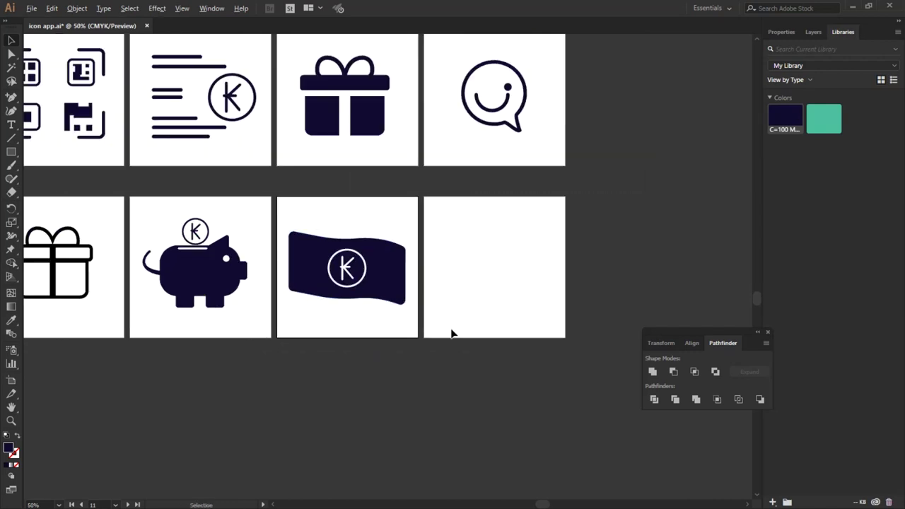
scroll(515, 283, up, 1)
scroll(571, 283, up, 1)
scroll(564, 282, down, 1)
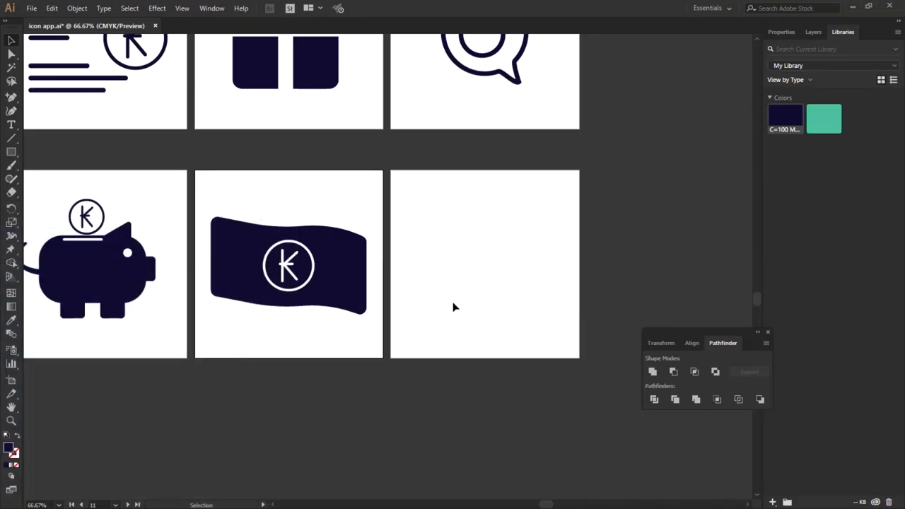
click(455, 307)
click(12, 153)
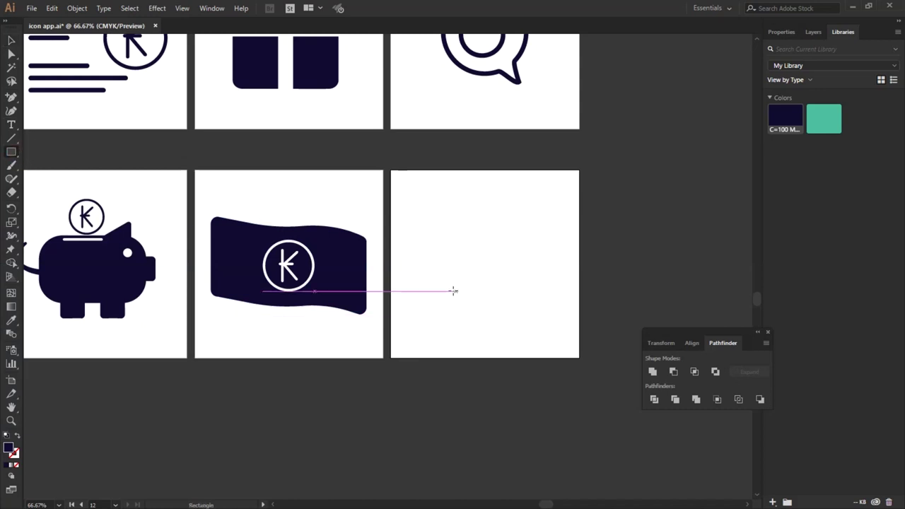
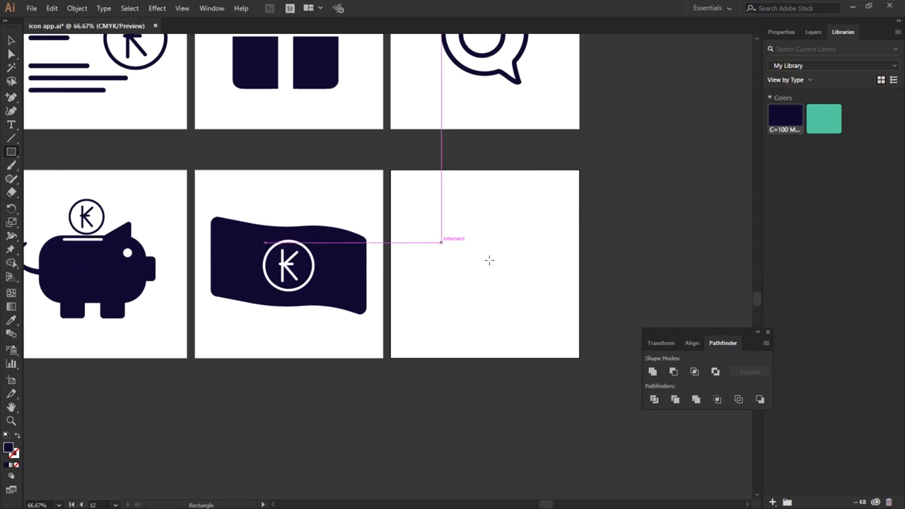
Draw a navy rectangle, stretch it into a square and round its corners.
click(469, 252)
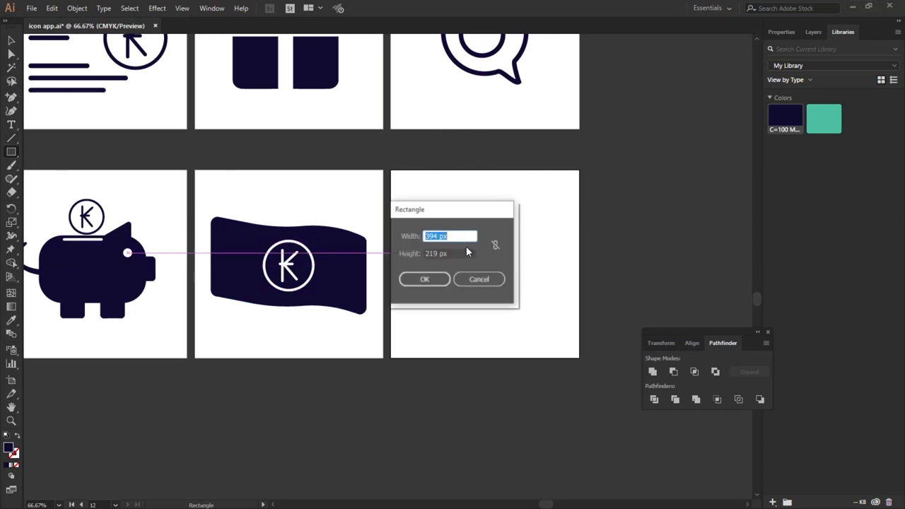
click(478, 279)
drag(425, 213, 537, 303)
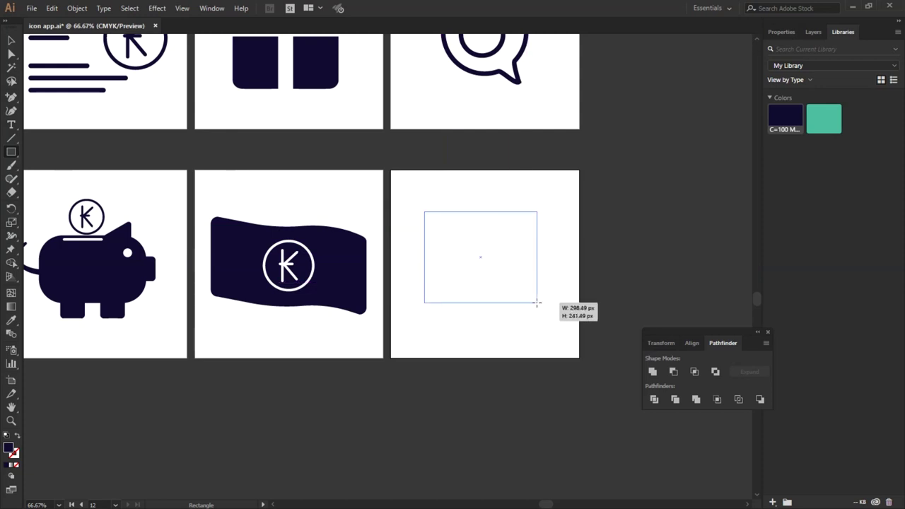
drag(537, 302, 543, 314)
click(10, 41)
drag(483, 316, 509, 289)
drag(430, 217, 441, 227)
click(459, 340)
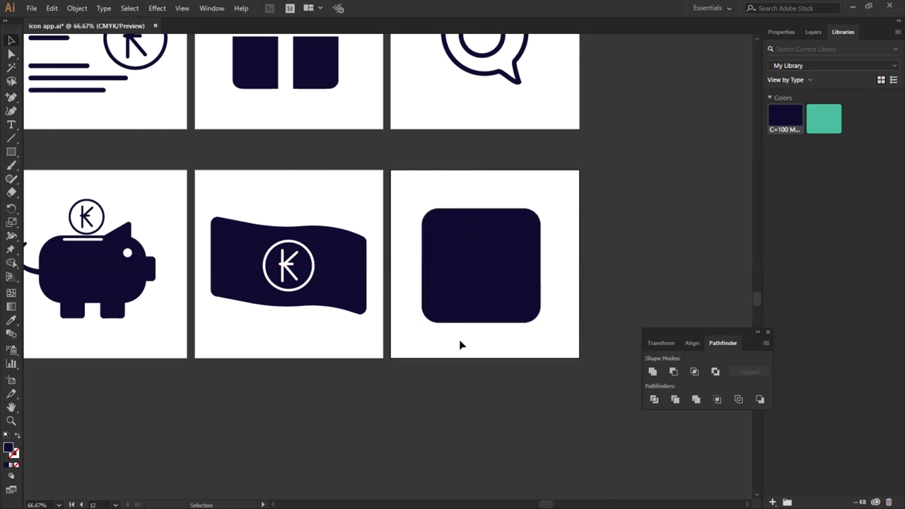
Draw a thin bar across the square's top and divide the square along it.
click(13, 154)
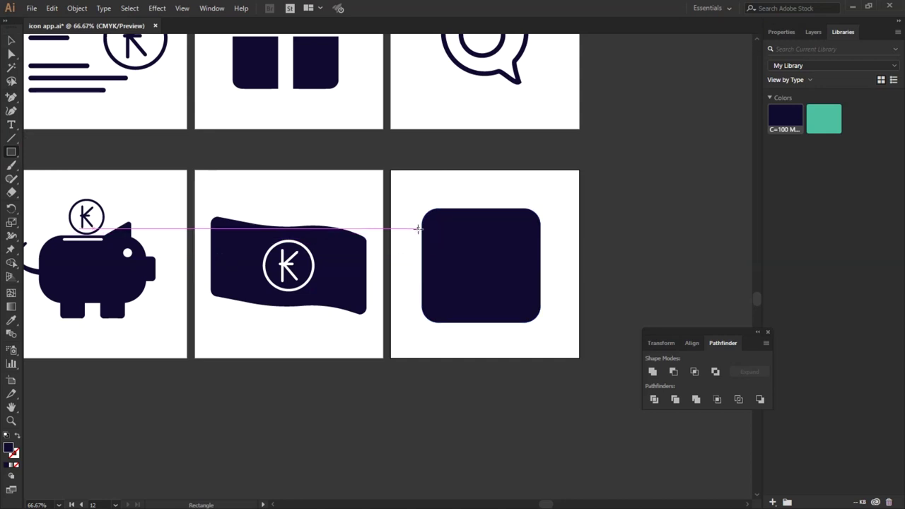
drag(418, 234, 556, 241)
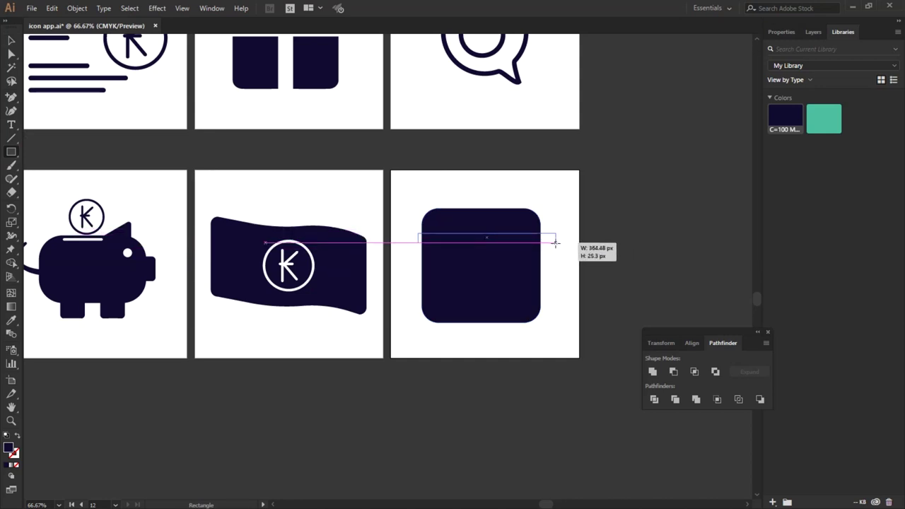
click(12, 40)
drag(529, 334, 475, 224)
right_click(524, 259)
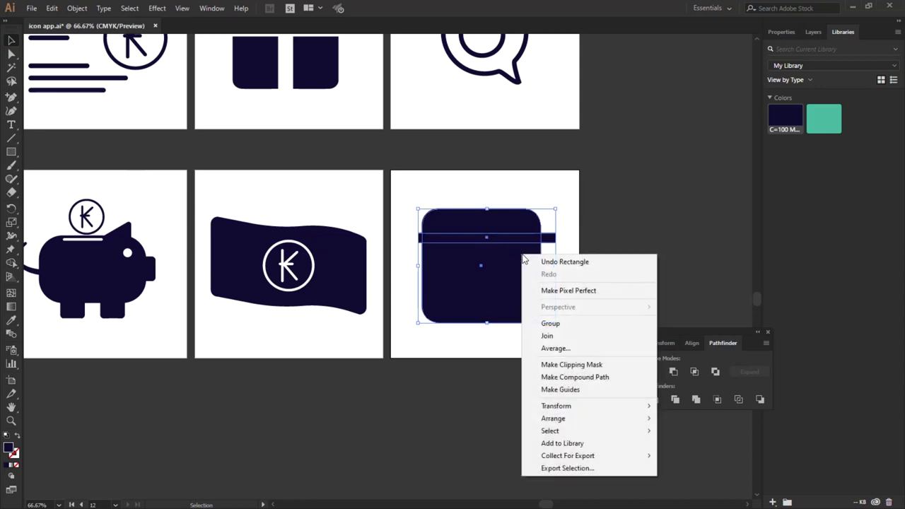
click(650, 398)
click(495, 345)
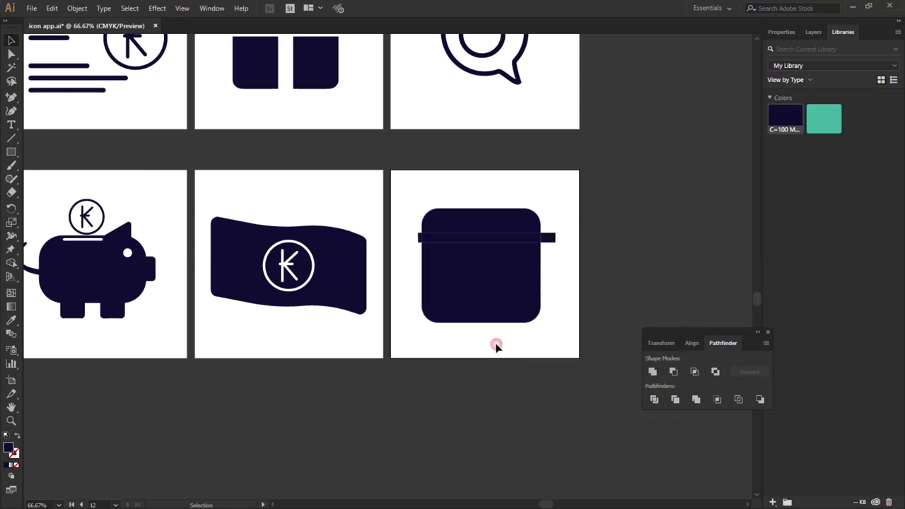
Ungroup the divided pieces and delete the bar to leave a white gap.
right_click(495, 346)
click(461, 283)
right_click(461, 282)
click(495, 370)
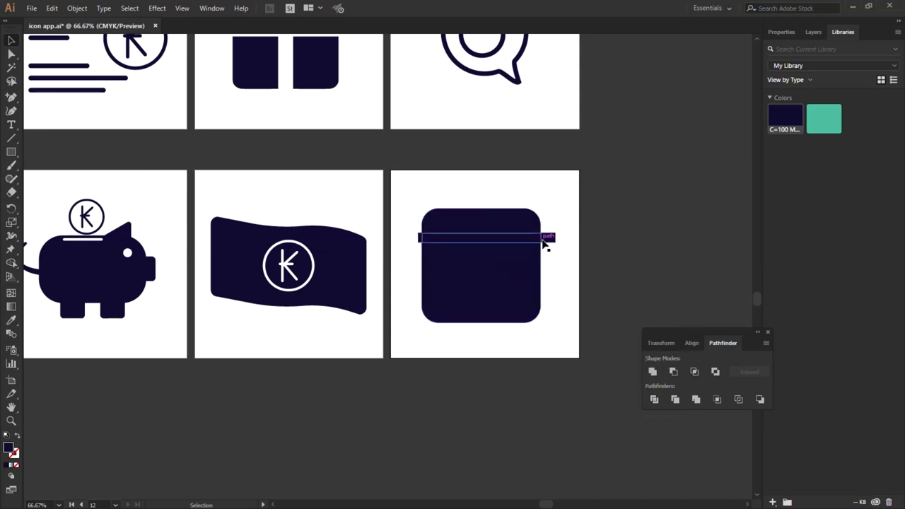
click(439, 240)
key(Delete)
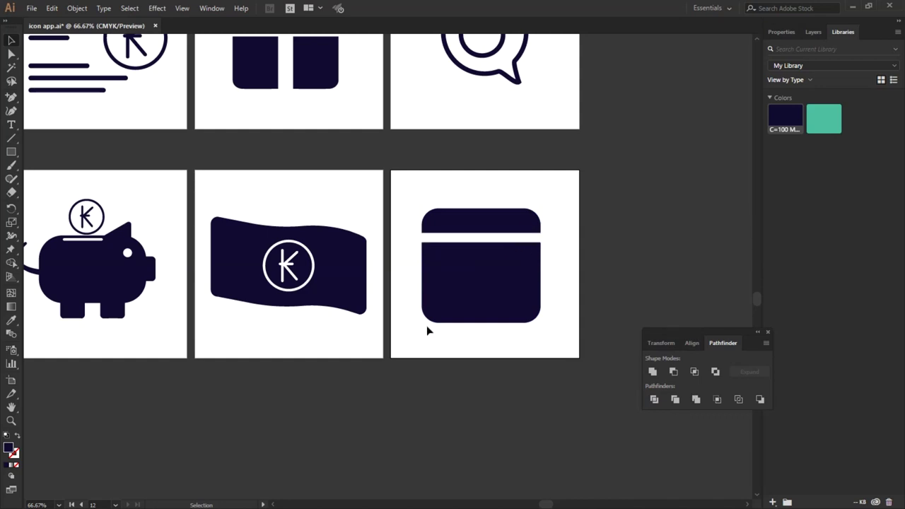
click(11, 151)
Draw a small rectangle in the card's lower part, colour it teal and round its corners.
scroll(436, 272, up, 1)
drag(431, 242, 469, 273)
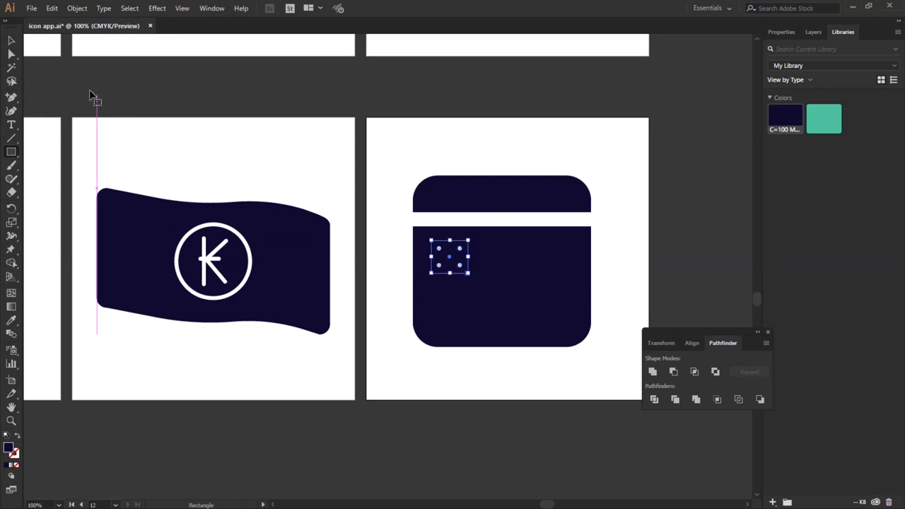
click(12, 40)
drag(457, 261, 461, 265)
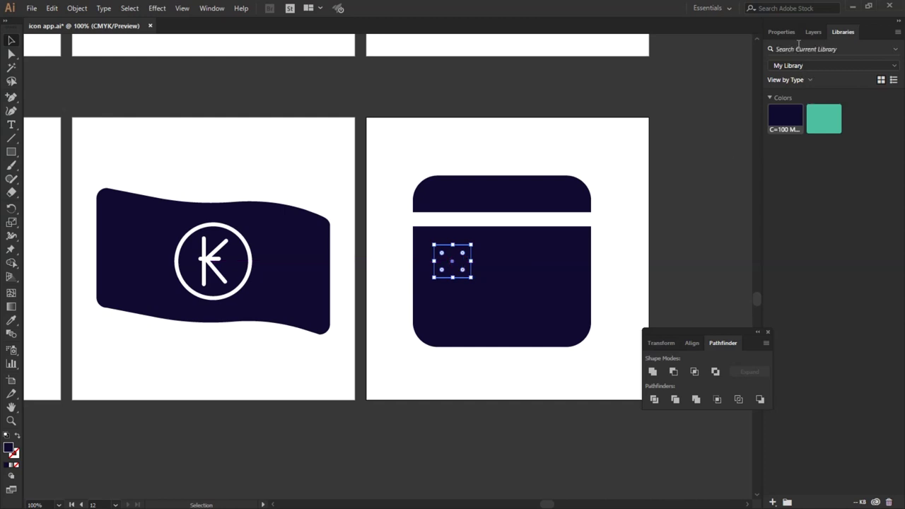
click(824, 121)
click(548, 276)
click(457, 325)
click(447, 270)
key(ctrl+plus)
key(ctrl+plus)
key(ctrl+plus)
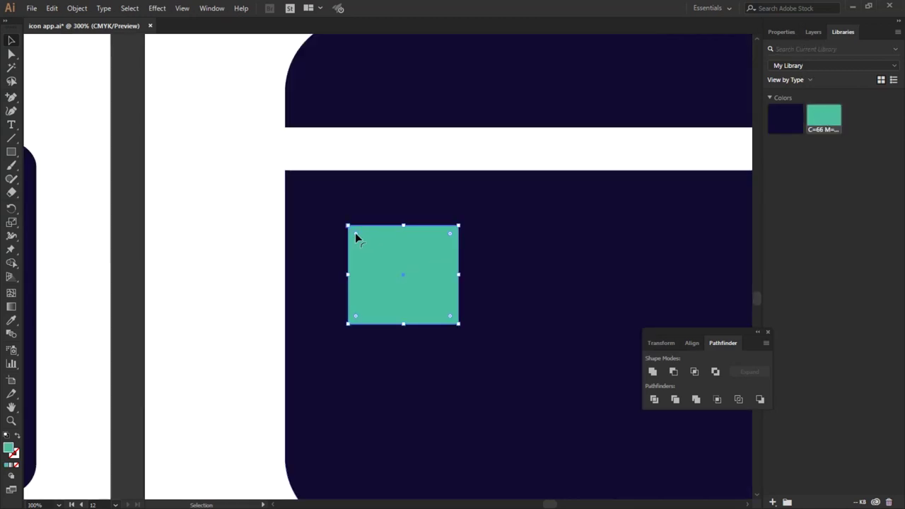
drag(364, 244, 492, 252)
key(ctrl+minus)
key(ctrl+minus)
Line up three teal squares and distribute them evenly by horizontal centre.
shift+click(443, 259)
shift+click(333, 252)
click(783, 32)
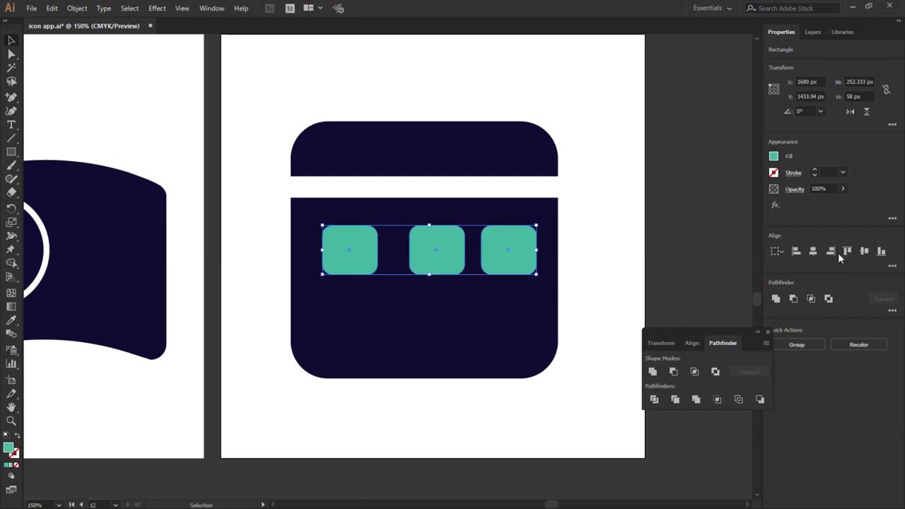
click(891, 267)
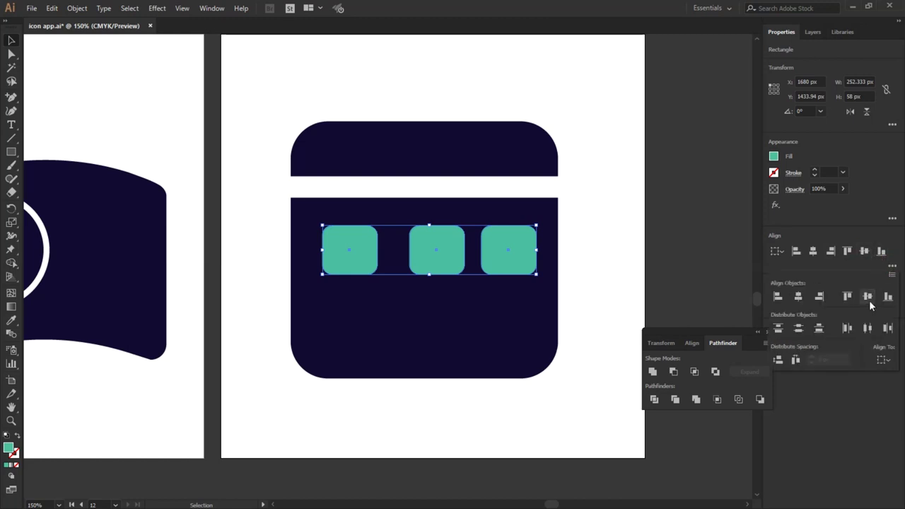
click(871, 329)
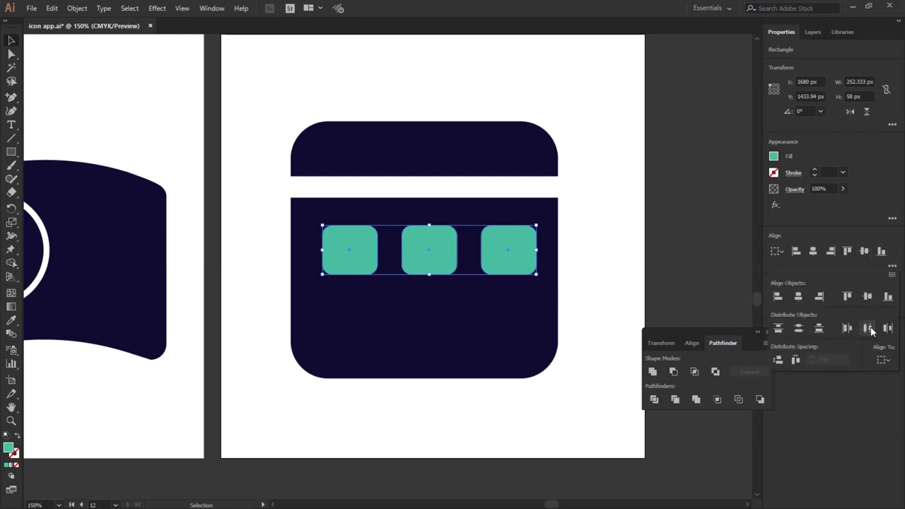
click(438, 266)
Copy the row down into a second row and cut all six squares out of the navy base.
drag(440, 268, 440, 341)
click(612, 284)
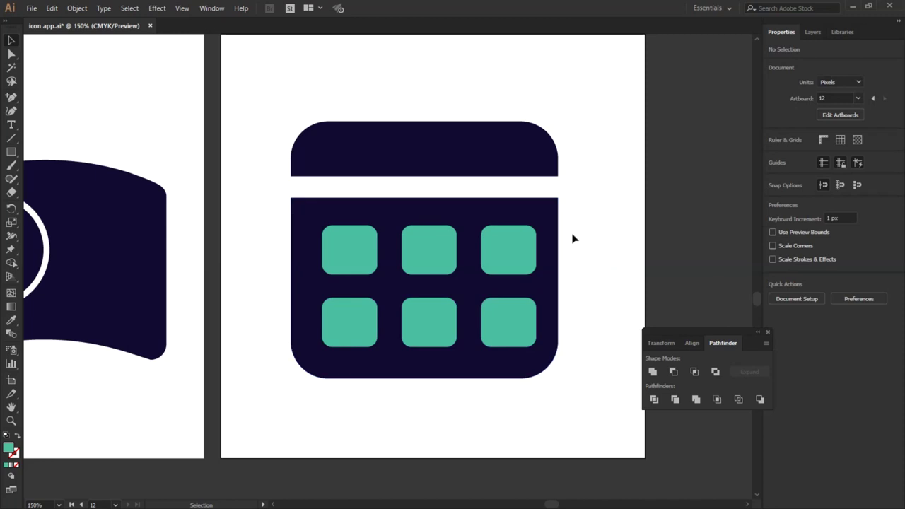
drag(339, 343, 304, 368)
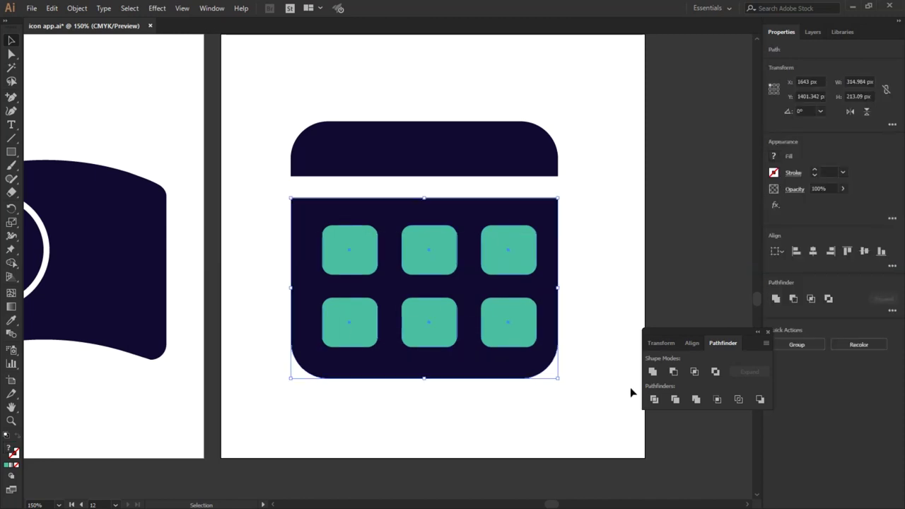
click(654, 403)
right_click(512, 315)
Ungroup the pieces, delete four teal squares and move the last one above the card.
click(548, 411)
click(516, 315)
key(Delete)
click(514, 269)
key(Delete)
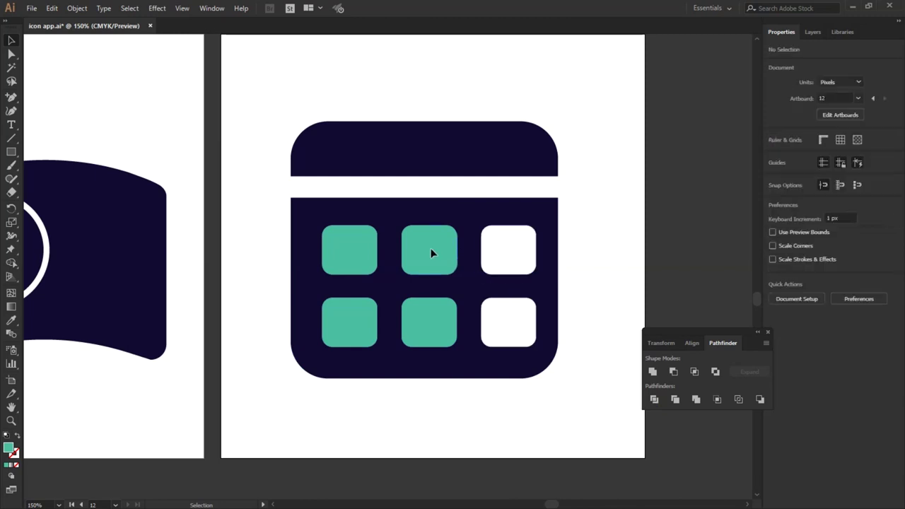
click(432, 255)
key(Delete)
click(370, 258)
key(Delete)
click(358, 320)
key(Delete)
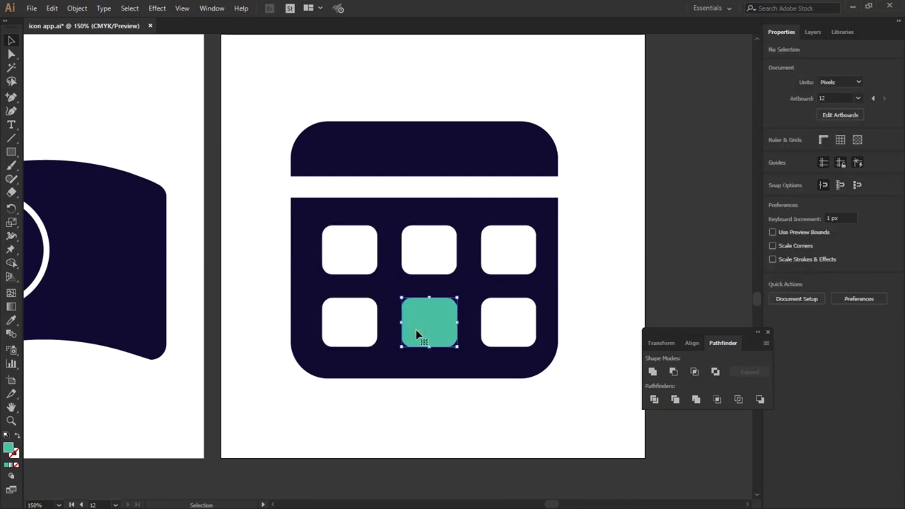
drag(416, 329, 350, 113)
Shape the teal square into a rounded arch tab and copy it to the right.
click(579, 79)
scroll(453, 128, up, 2)
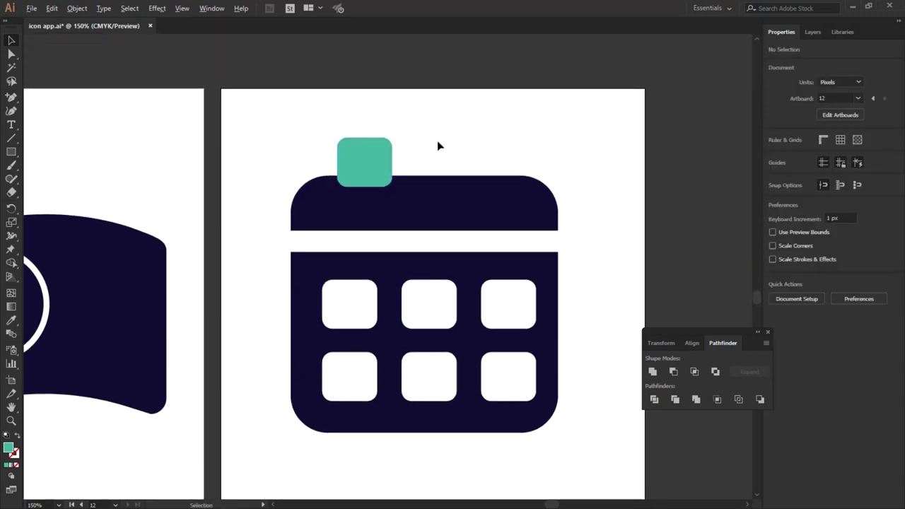
alt+scroll(438, 146, up, 2)
click(295, 157)
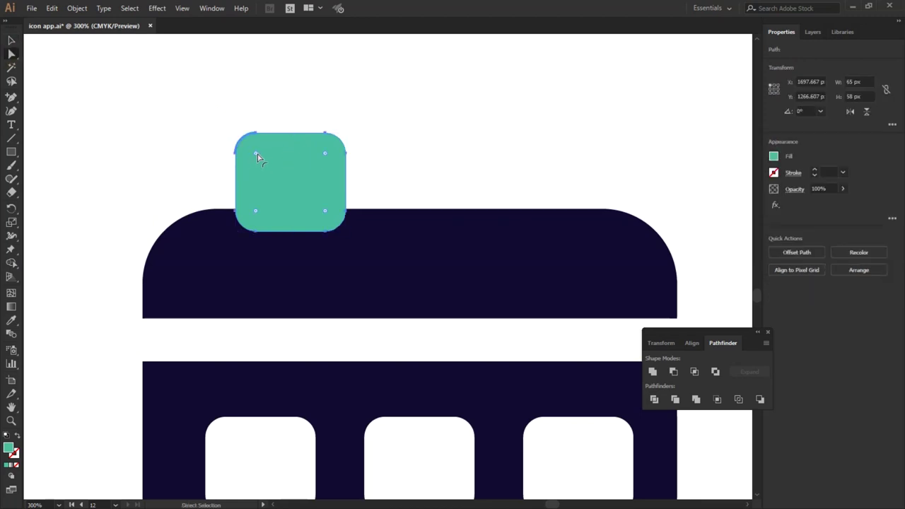
mouse_move(257, 155)
mouse_down()
mouse_move(275, 175)
mouse_move(204, 112)
mouse_up()
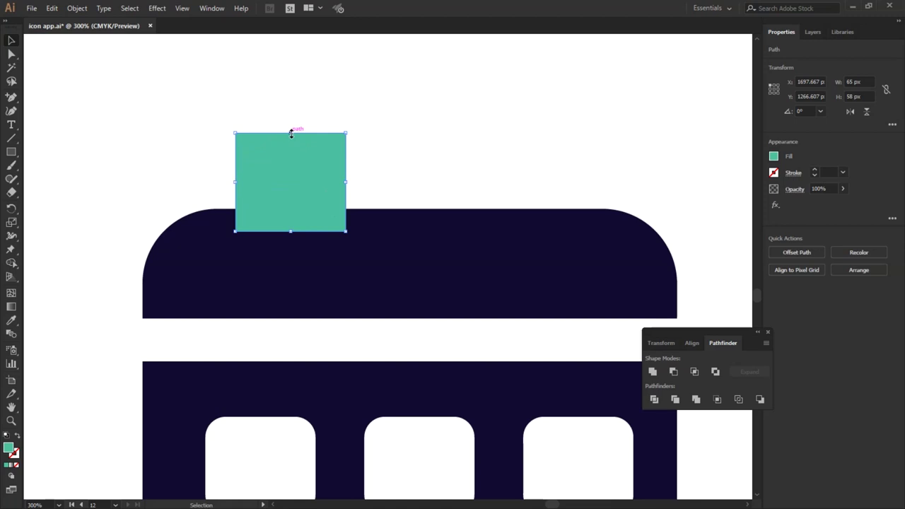
drag(290, 133, 290, 108)
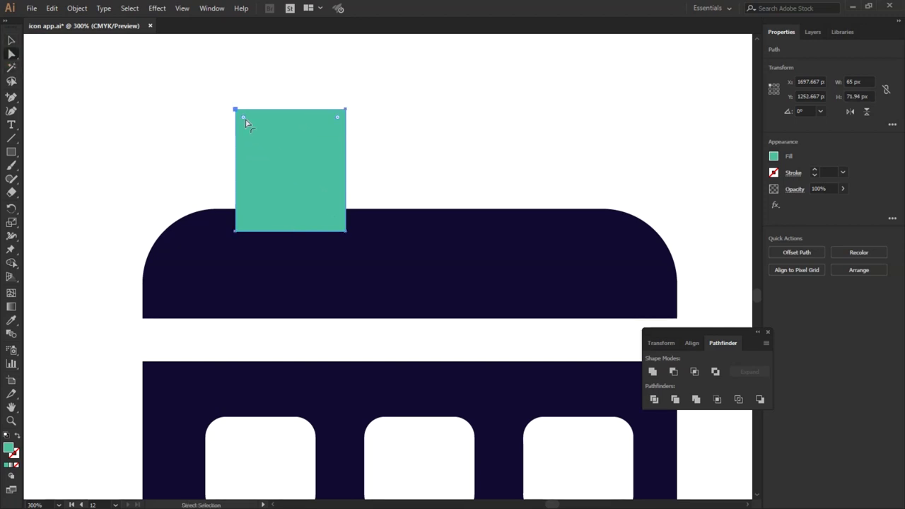
drag(242, 118, 293, 162)
click(421, 128)
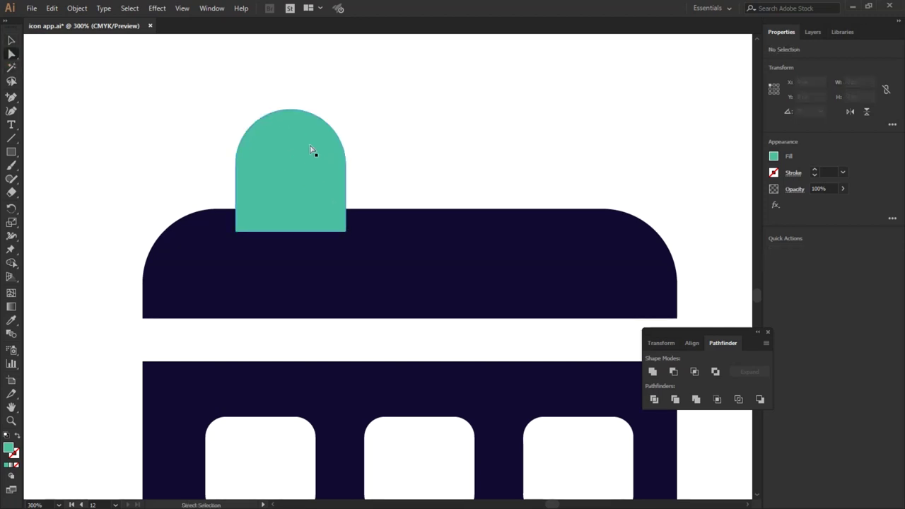
drag(296, 156, 495, 169)
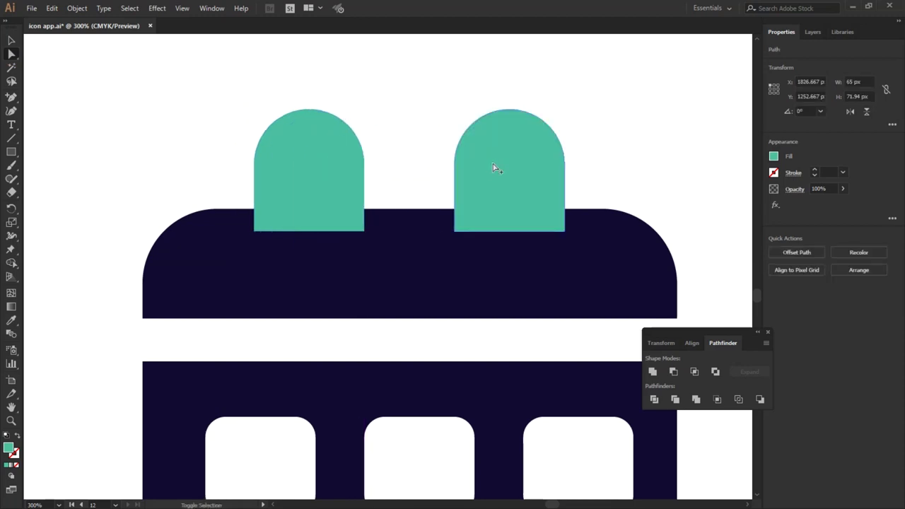
Merge both arch tabs and the top band into one shape.
drag(276, 94, 523, 181)
drag(183, 82, 562, 188)
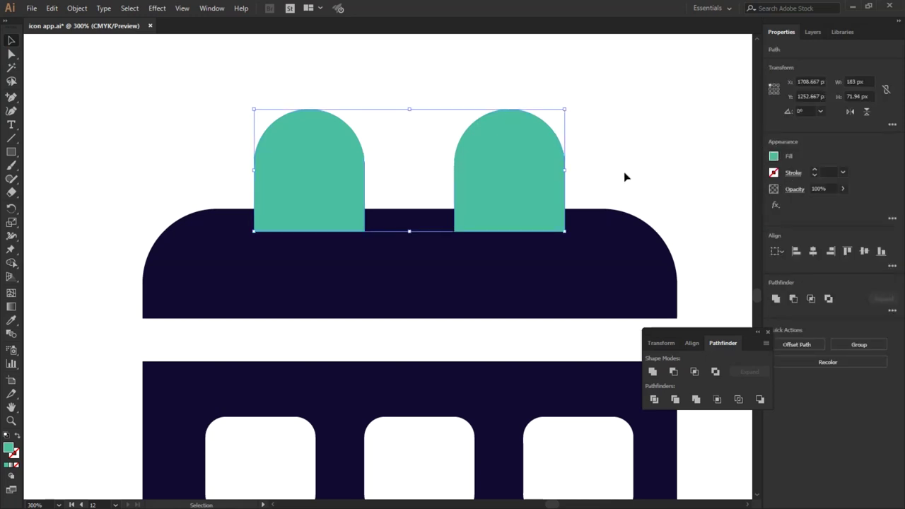
key(v)
drag(121, 178, 590, 424)
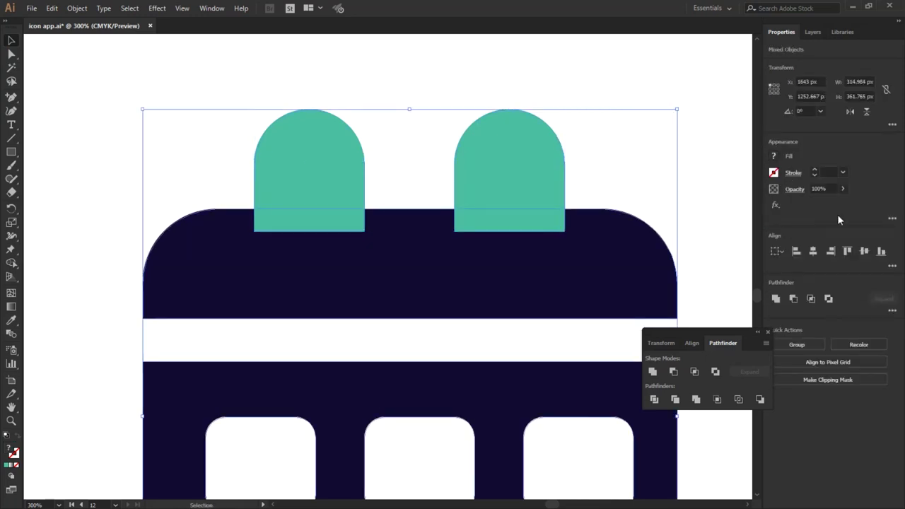
click(864, 256)
key(ctrl+z)
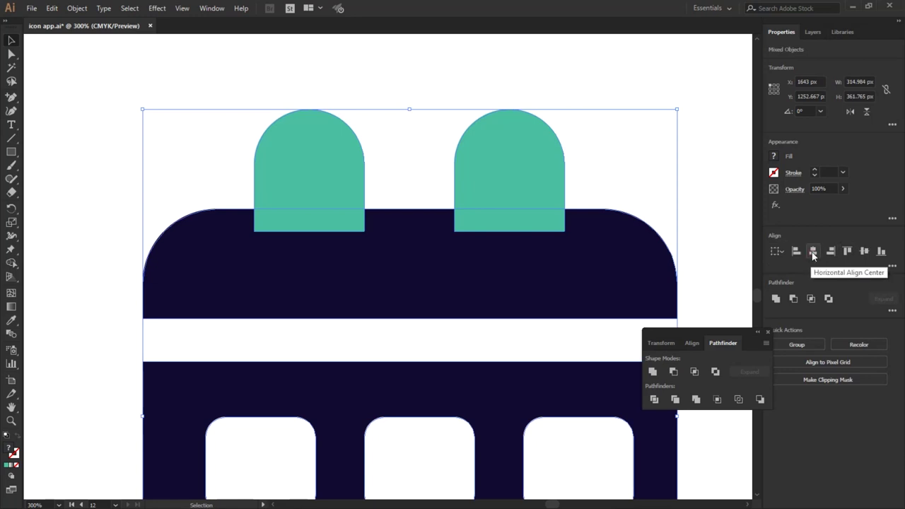
click(499, 64)
click(591, 274)
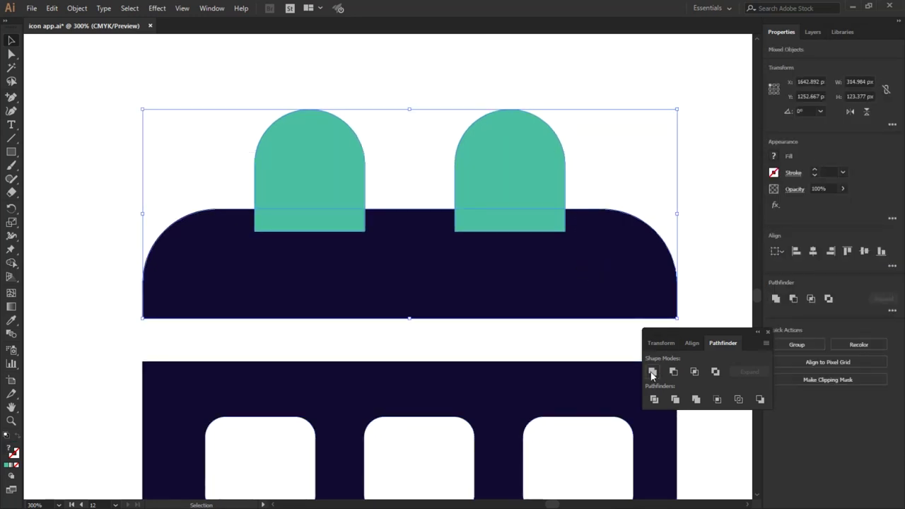
click(652, 372)
Fill the calendar's teal top with the dark navy library swatch.
scroll(297, 210, down, 1)
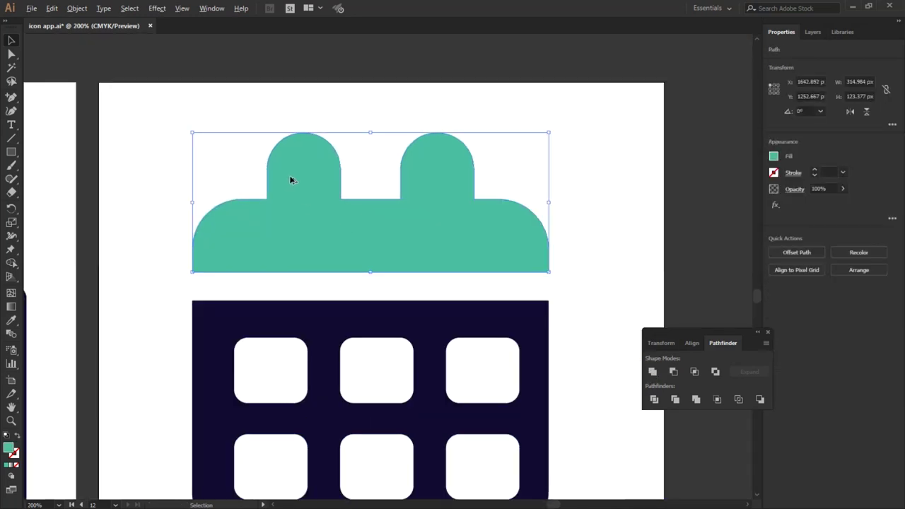
scroll(290, 177, down, 1)
drag(382, 349, 383, 350)
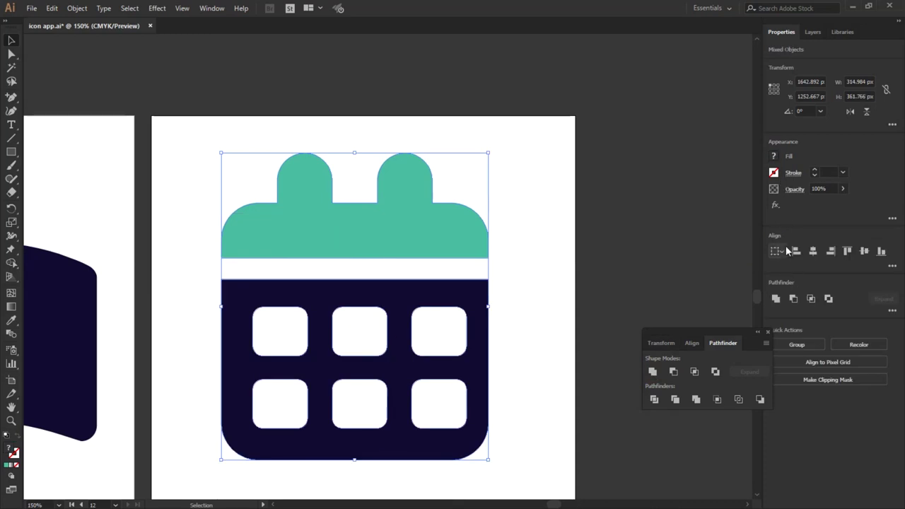
click(842, 32)
click(785, 117)
Scale the calendar icon down and centre it on its artboard.
click(566, 174)
scroll(538, 226, down, 3)
click(523, 212)
drag(532, 198, 513, 225)
key(ctrl+shift+a)
click(505, 273)
mouse_move(489, 231)
mouse_down()
mouse_move(480, 236)
mouse_move(512, 234)
mouse_move(501, 247)
mouse_move(522, 229)
mouse_up()
click(529, 209)
click(551, 228)
click(573, 215)
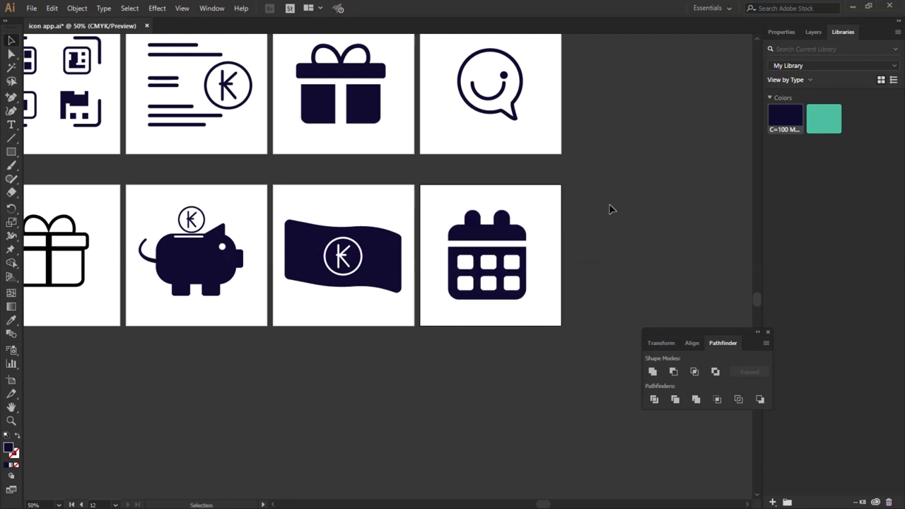
Close the floating panel group and pan to centre the twelve-icon grid.
scroll(611, 208, down, 3)
scroll(628, 200, up, 1)
scroll(653, 117, up, 1)
scroll(652, 118, up, 1)
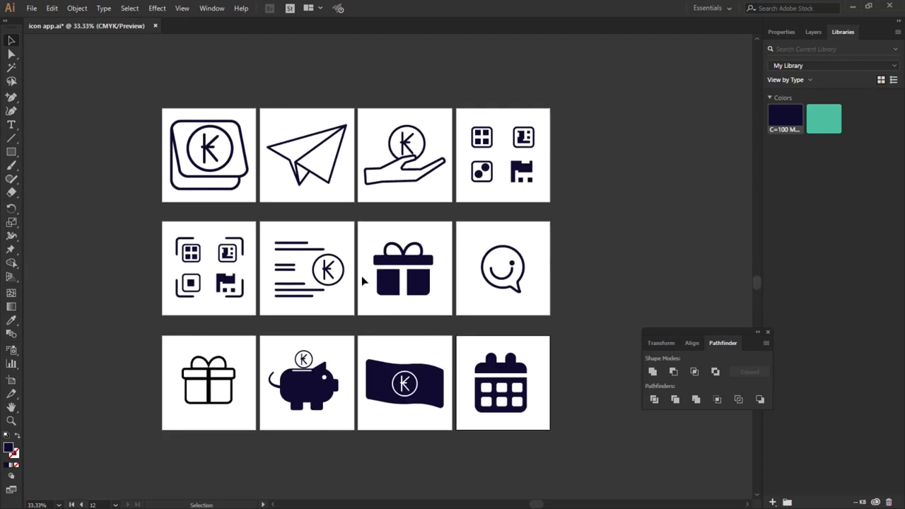
click(768, 332)
mouse_move(238, 271)
mouse_down()
mouse_move(499, 284)
mouse_move(474, 286)
mouse_up()
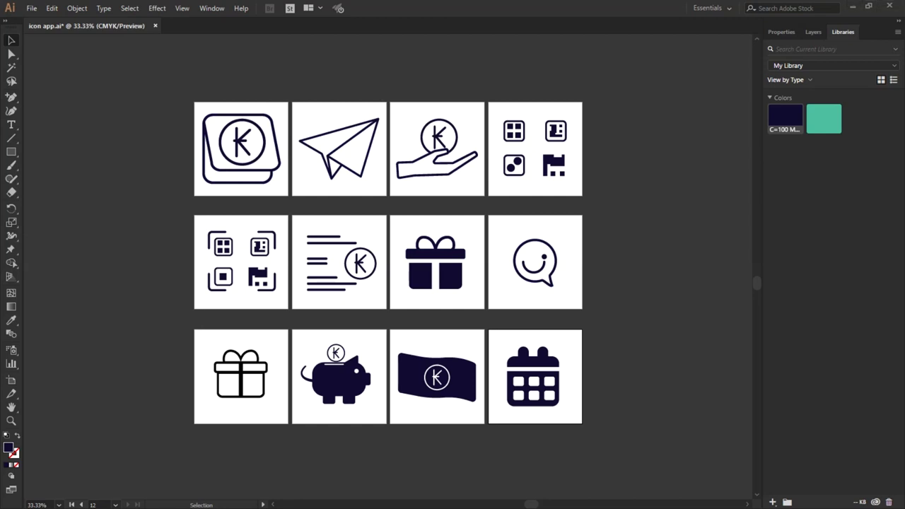
click(32, 7)
mouse_move(51, 207)
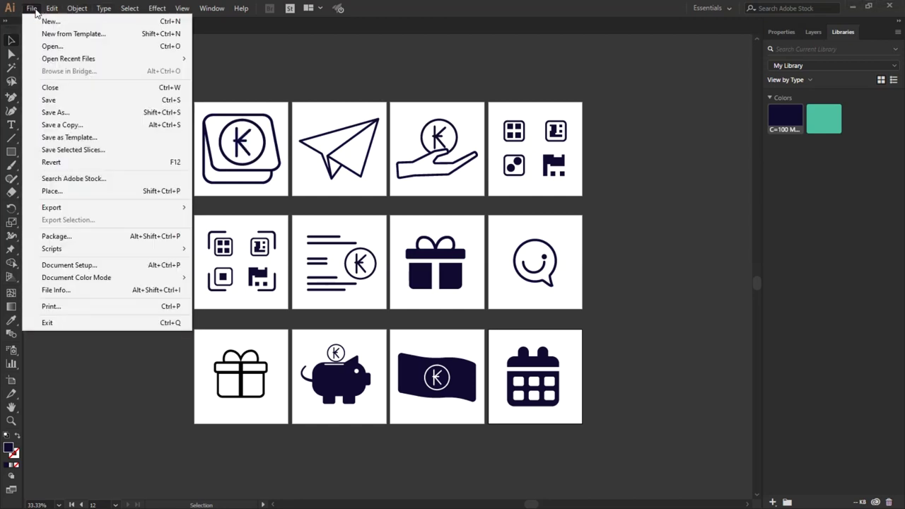
In the Export As dialog, create and open a new folder named 'icon app'.
click(240, 228)
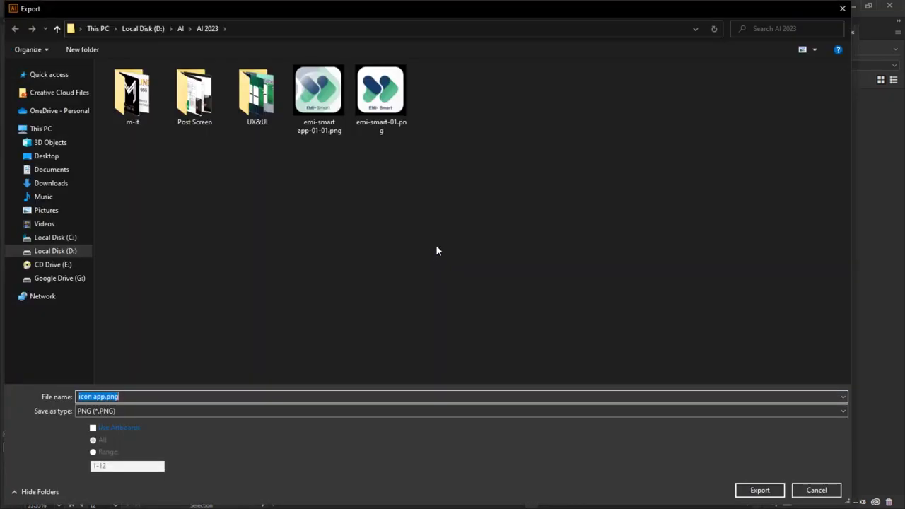
click(843, 9)
click(31, 7)
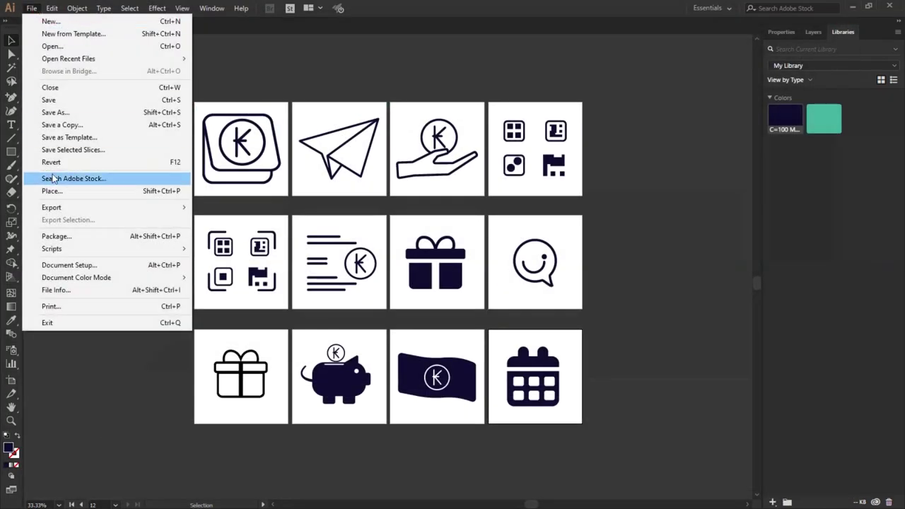
click(64, 104)
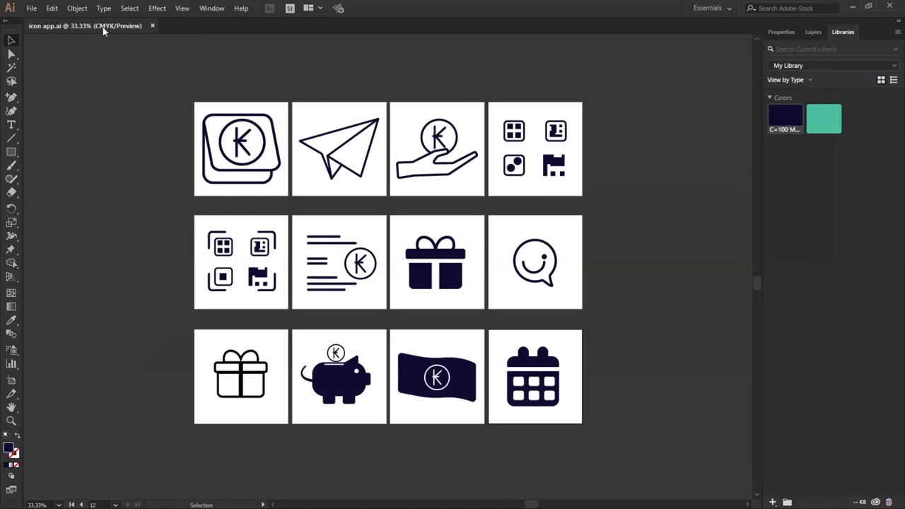
click(35, 9)
click(238, 221)
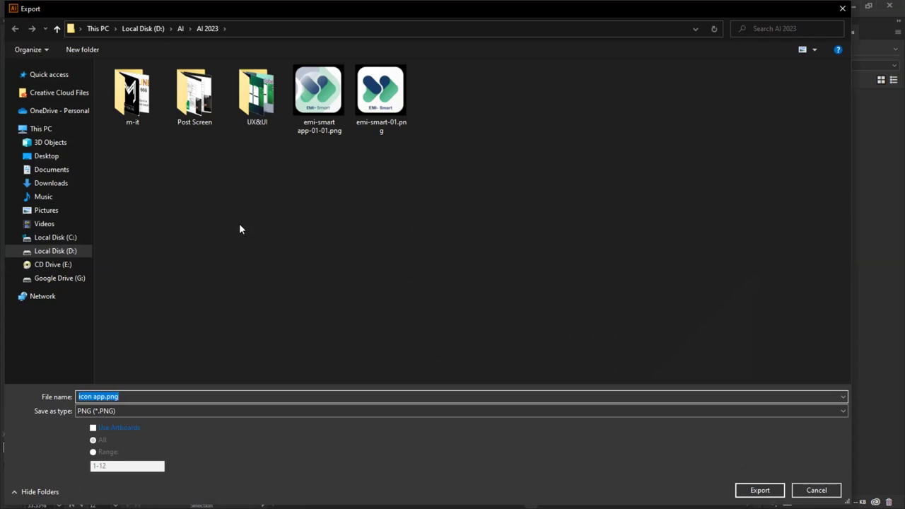
click(89, 51)
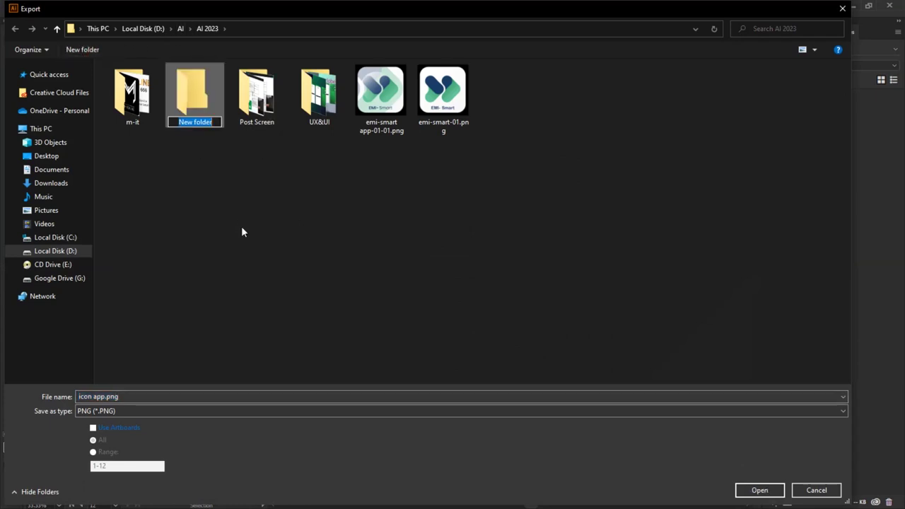
text(ico)
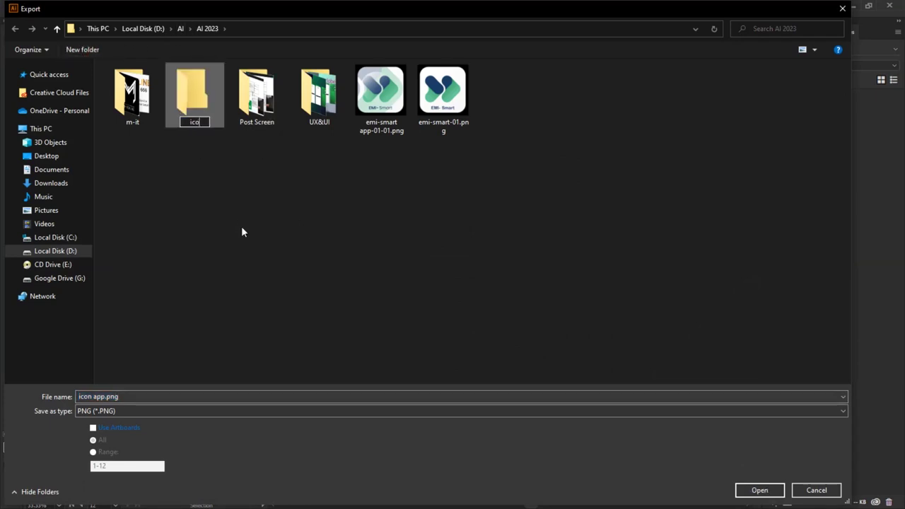
text(n app)
click(206, 200)
double_click(139, 93)
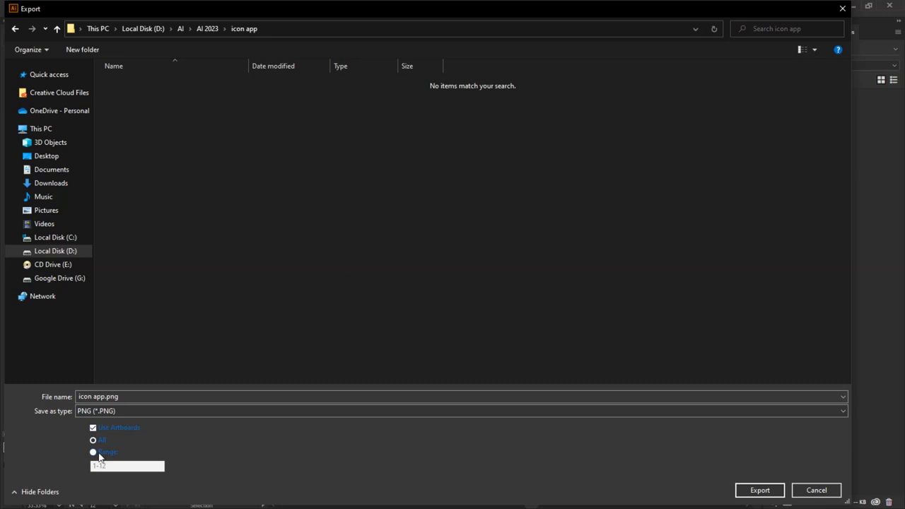
Export the artboards as SVG and accept the SVG Options.
click(125, 411)
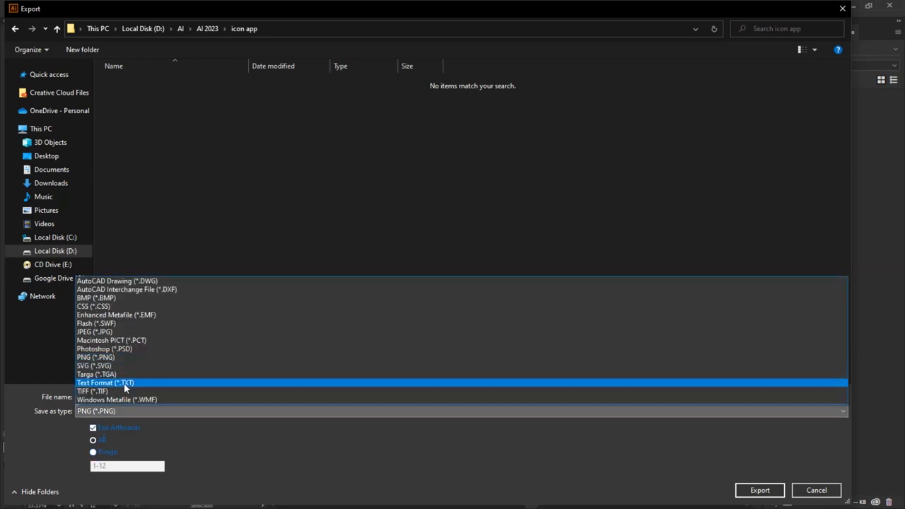
click(87, 365)
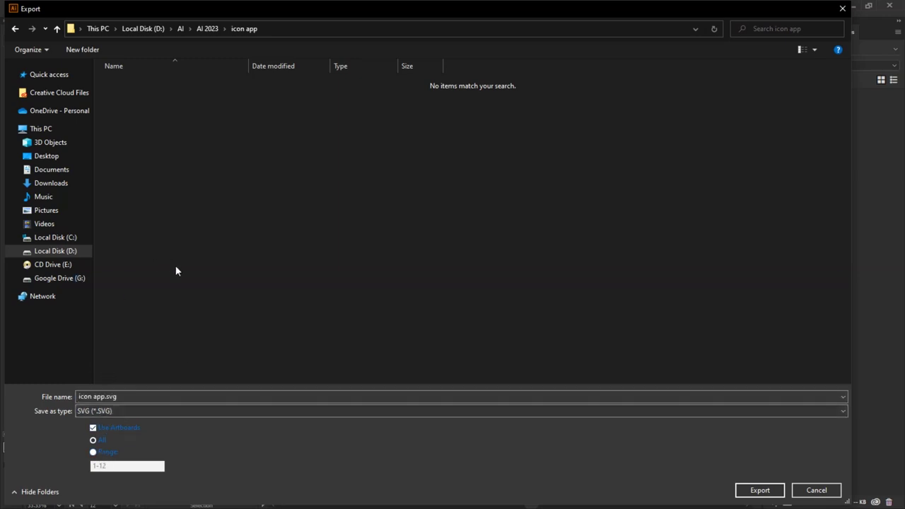
click(760, 490)
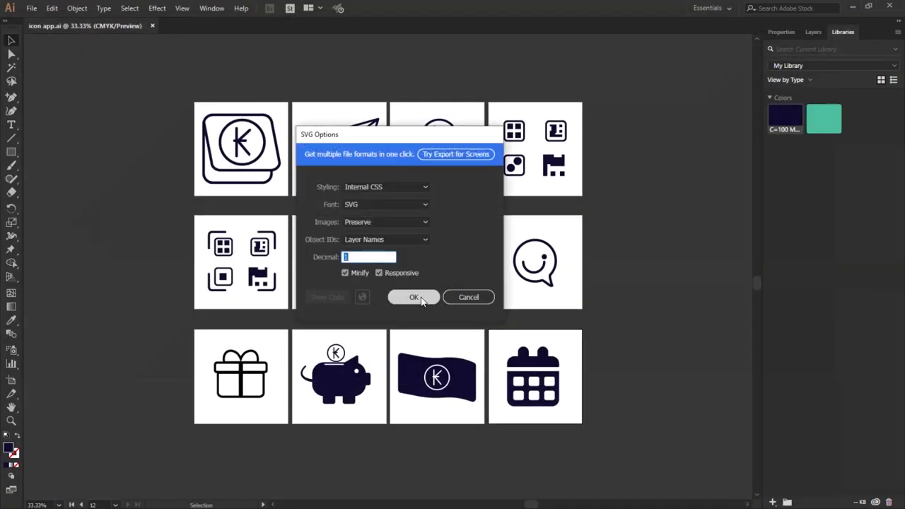
click(414, 297)
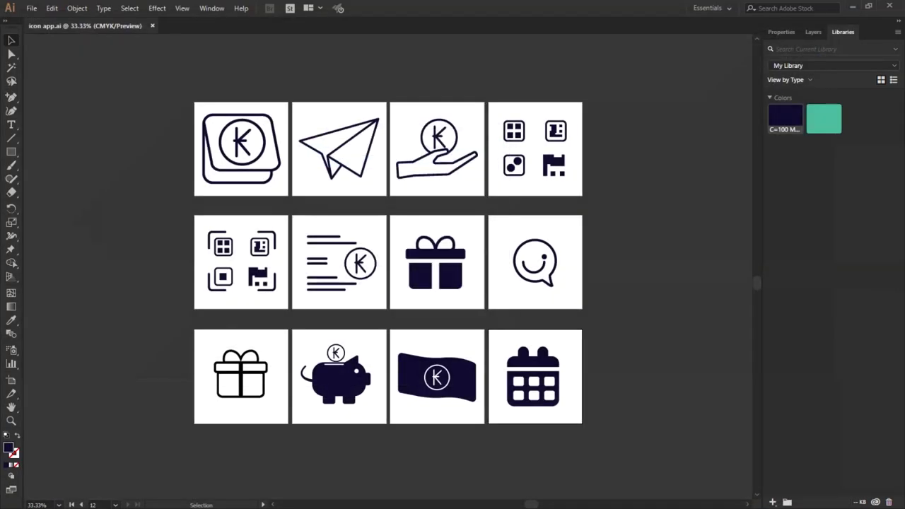
Browse to D:\AI\AI 2023\icon app in File Explorer and view the SVGs as large icons.
key(super+e)
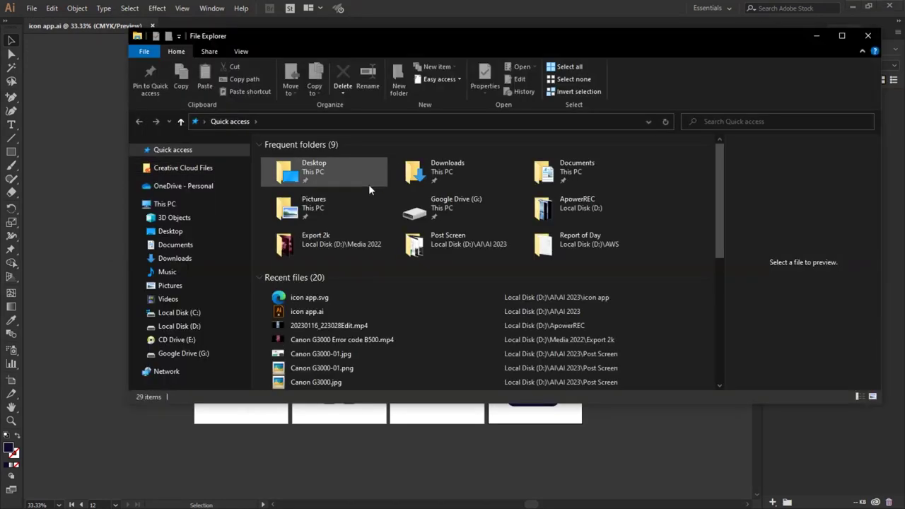
click(164, 204)
double_click(474, 284)
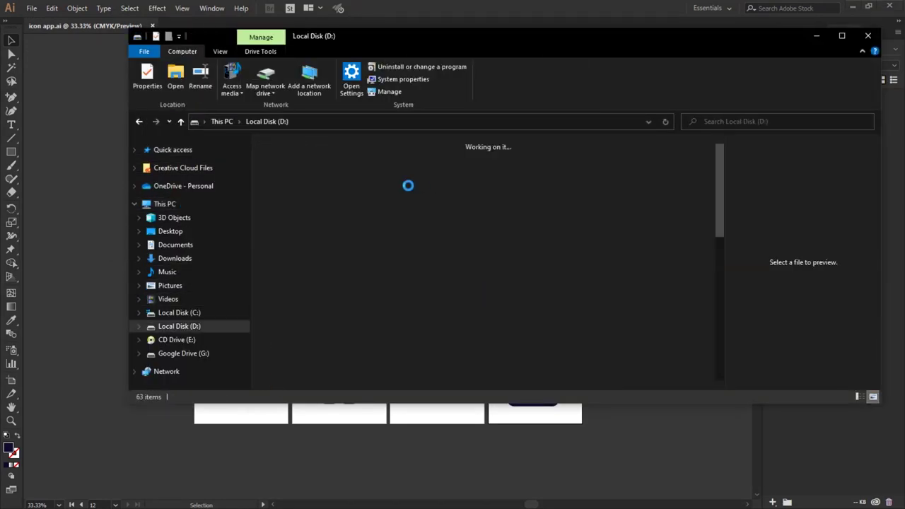
click(427, 181)
double_click(427, 181)
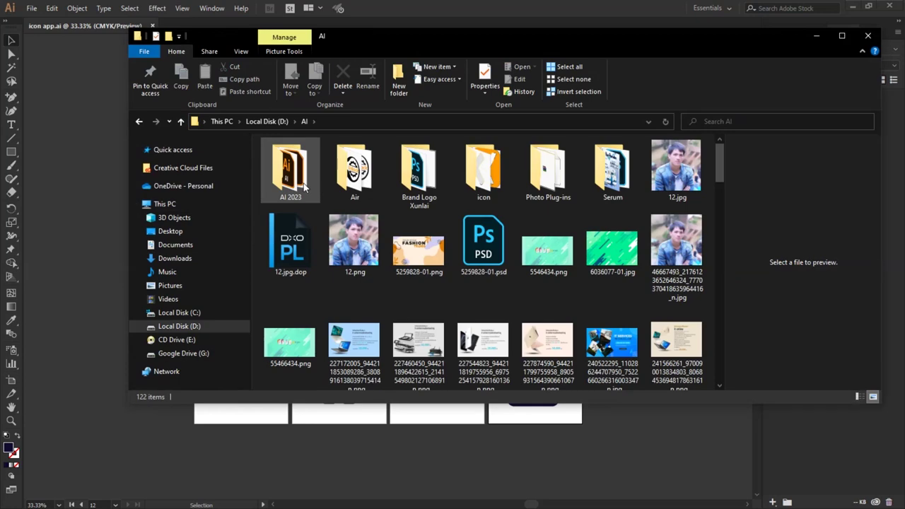
double_click(301, 175)
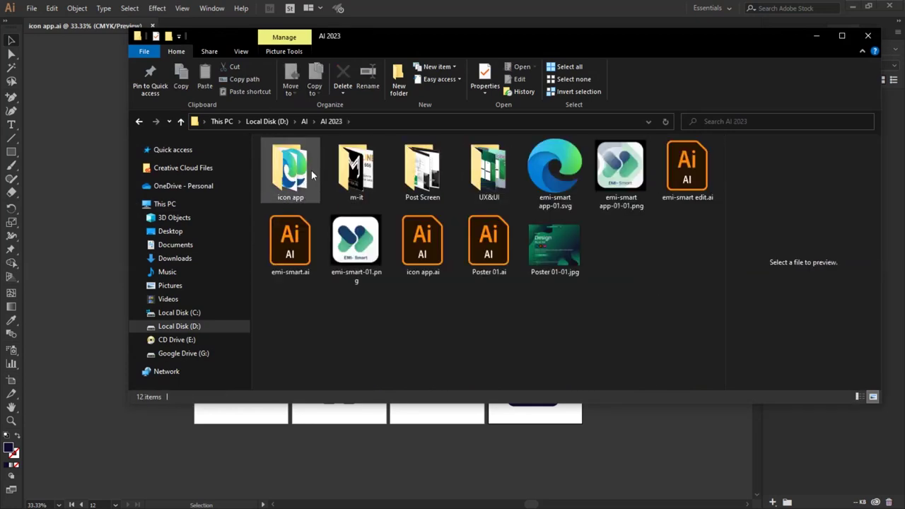
double_click(302, 175)
click(873, 397)
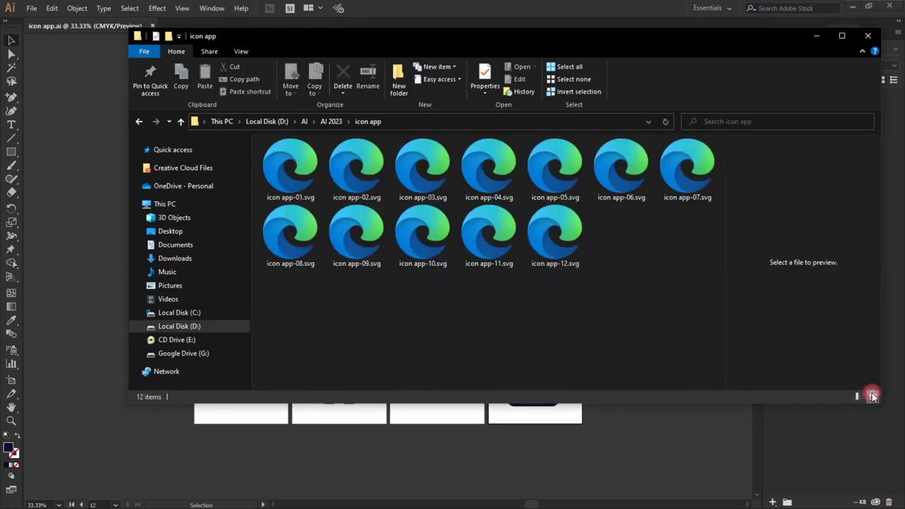
mouse_move(472, 45)
mouse_down()
mouse_move(366, 78)
mouse_move(380, 85)
mouse_up()
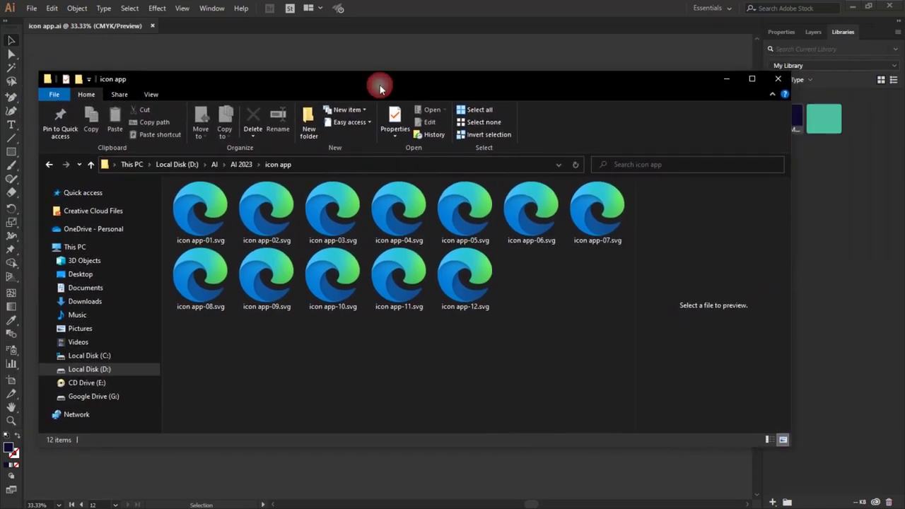
click(852, 10)
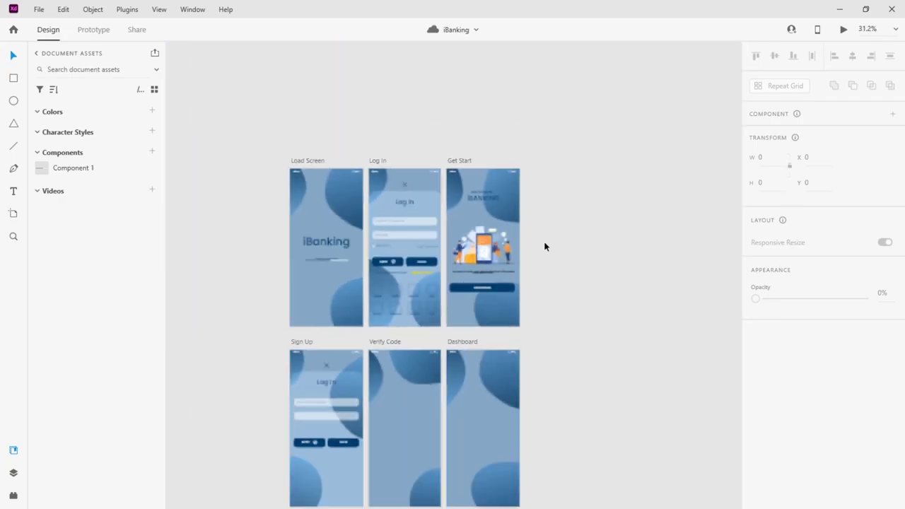
Select all twelve SVGs in the icon app folder and drag them onto the XD canvas.
scroll(544, 246, down, 2)
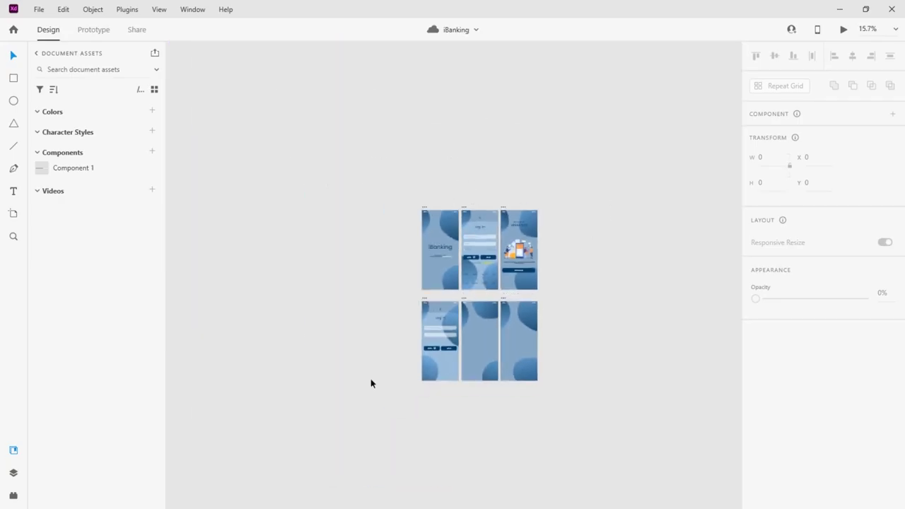
key(alt+Tab)
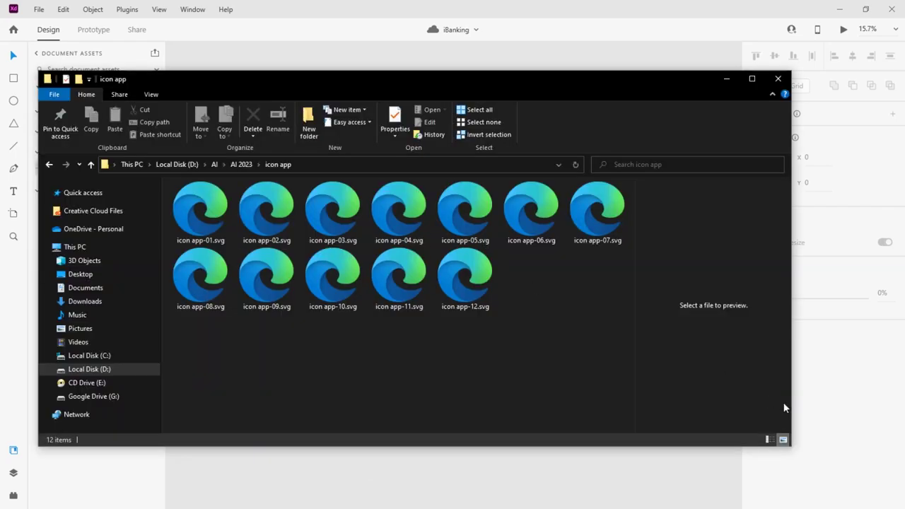
drag(792, 450, 395, 475)
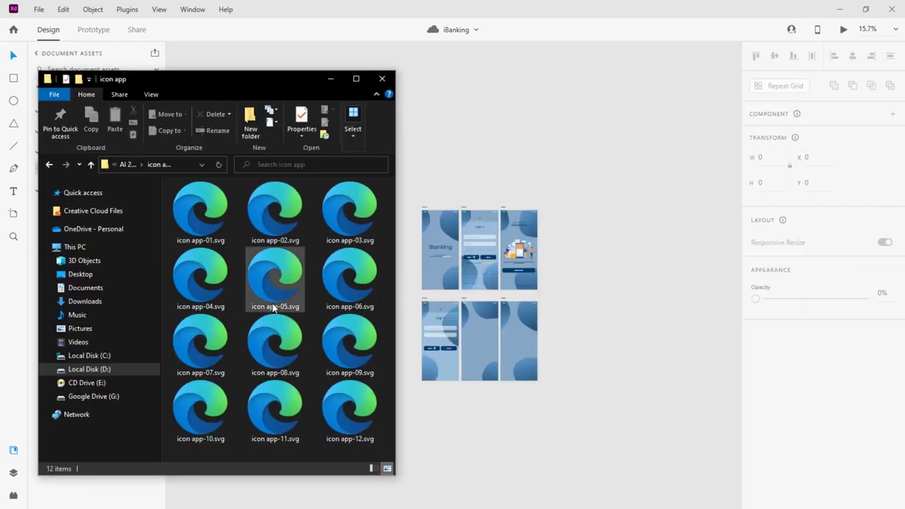
key(ctrl+a)
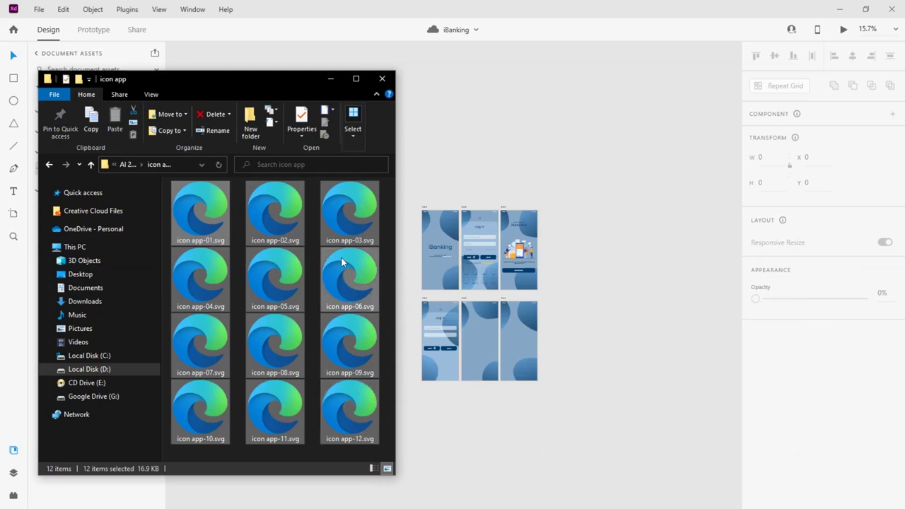
drag(201, 211, 661, 236)
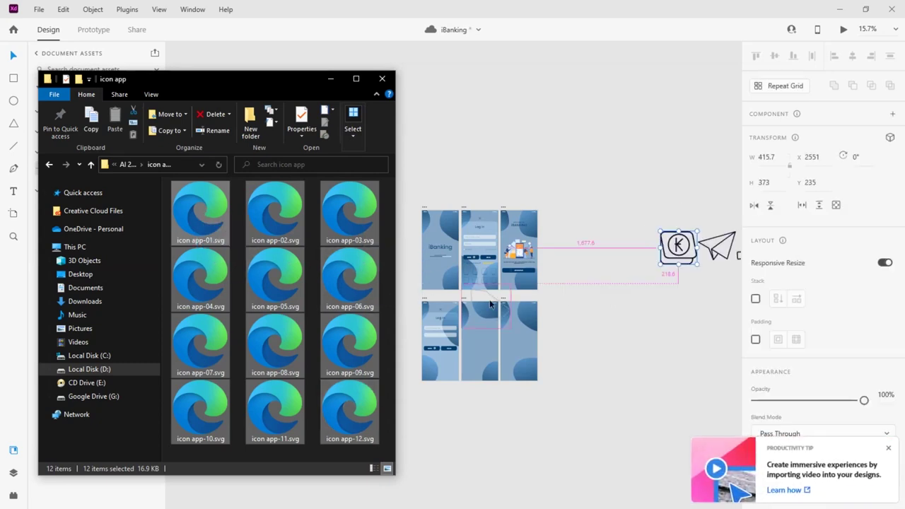
scroll(425, 322, down, 2)
scroll(495, 311, down, 1)
scroll(564, 301, up, 3)
scroll(677, 307, down, 3)
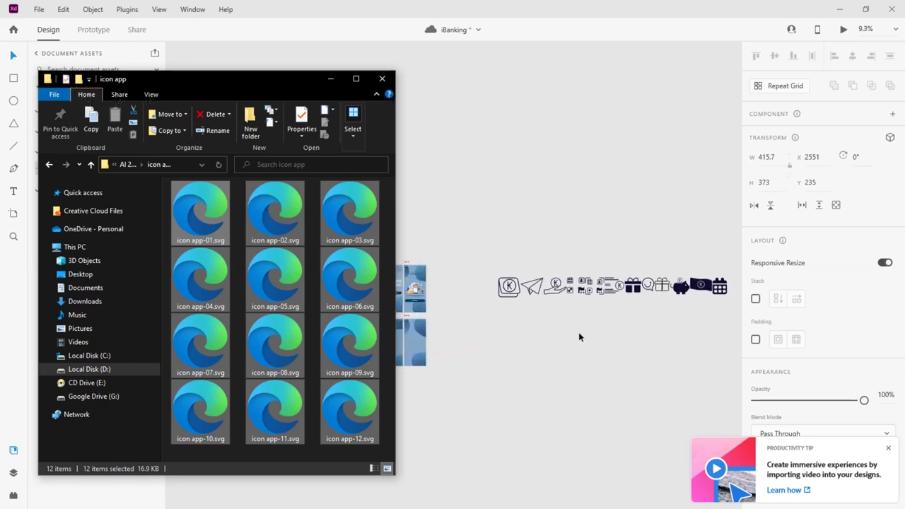
click(382, 78)
click(343, 319)
scroll(495, 333, up, 1)
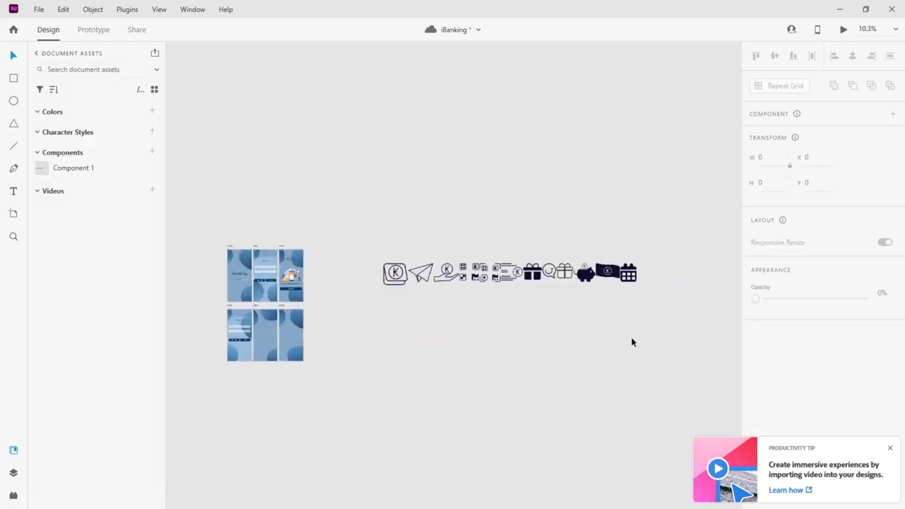
Move the right-hand icons, then the grid, K-lines, money and calendar icons, into lower rows.
mouse_move(536, 285)
mouse_down()
mouse_move(639, 237)
mouse_move(460, 298)
mouse_up()
click(416, 321)
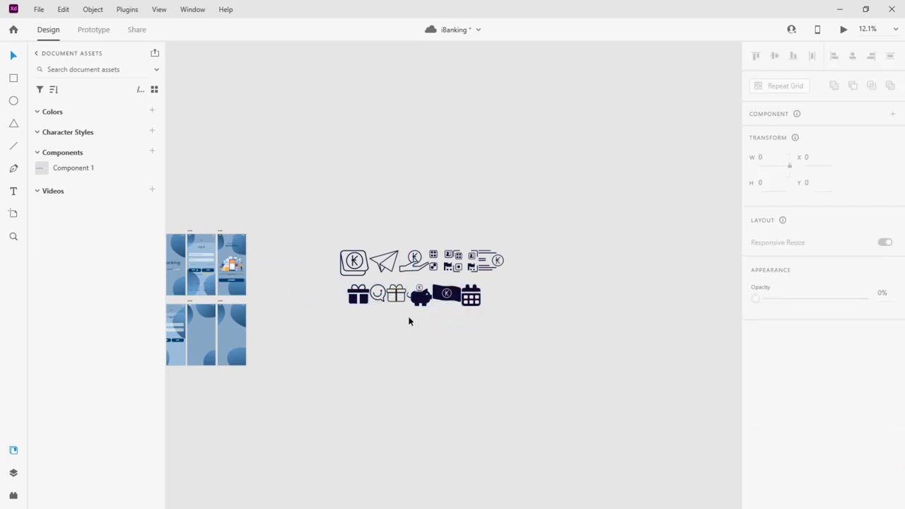
scroll(396, 311, up, 4)
mouse_move(695, 207)
mouse_down()
mouse_move(722, 147)
mouse_move(350, 300)
mouse_up()
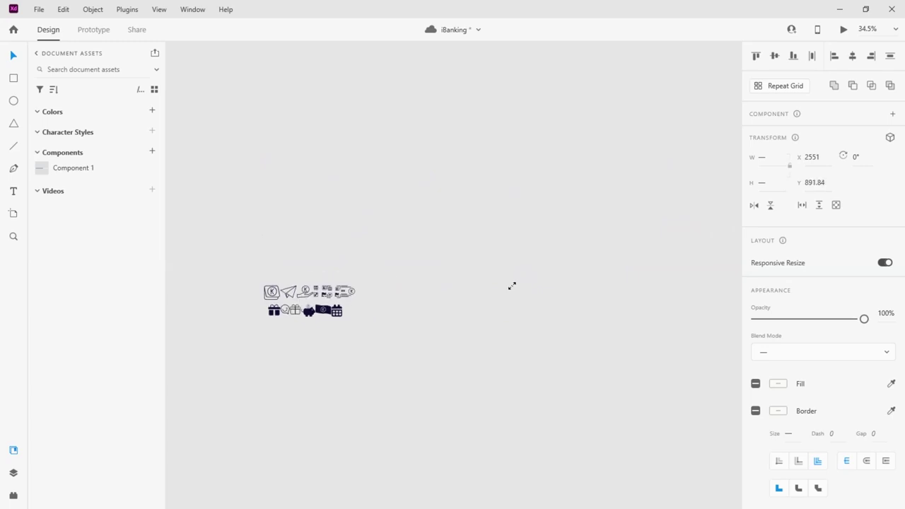
scroll(354, 302, up, 2)
scroll(369, 306, up, 2)
scroll(369, 307, up, 1)
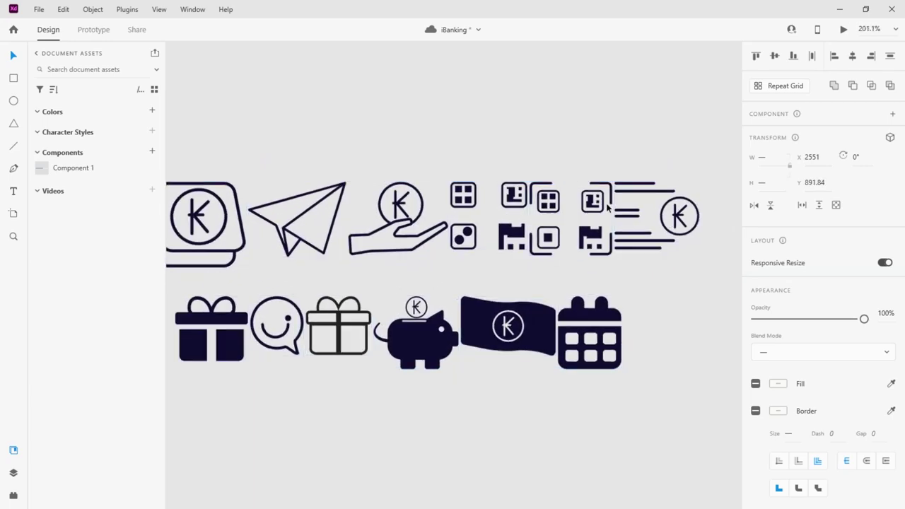
click(579, 379)
drag(516, 377, 676, 159)
drag(633, 233, 406, 403)
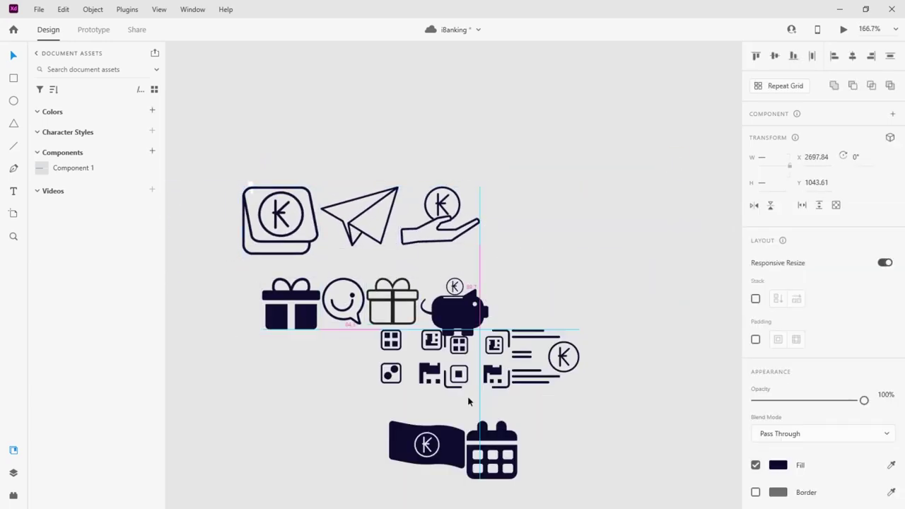
click(571, 275)
Move the money icon beside the gift icon and the calendar icon left of the grid icons.
scroll(508, 359, down, 2)
drag(375, 400, 556, 229)
mouse_move(304, 401)
mouse_down()
mouse_move(204, 283)
mouse_move(222, 227)
mouse_up()
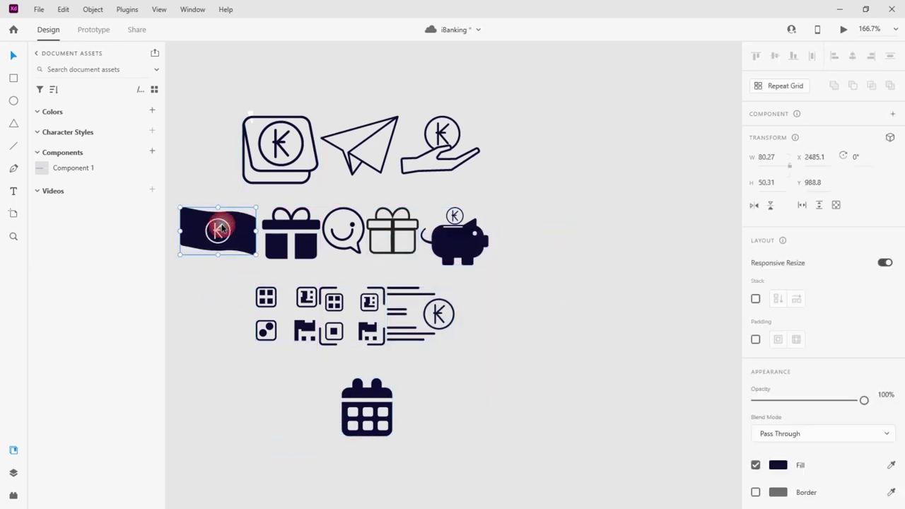
drag(367, 408, 217, 302)
click(601, 335)
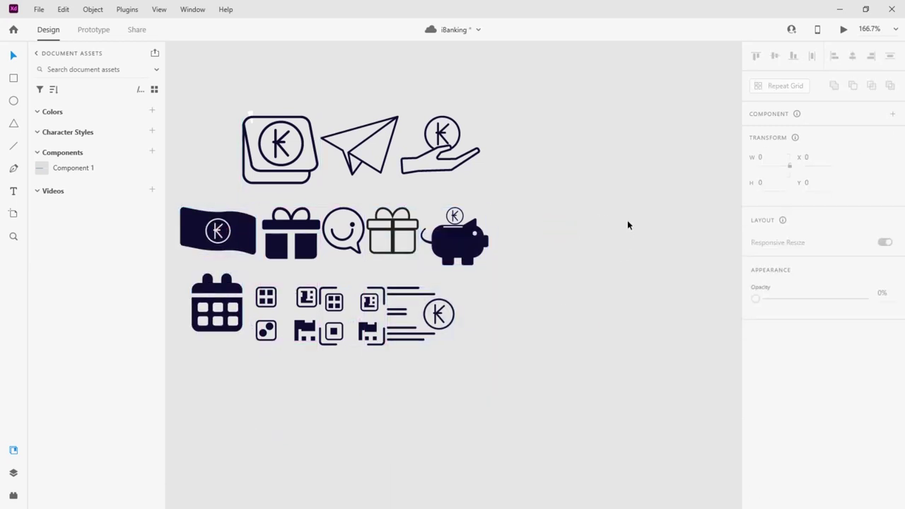
scroll(627, 225, down, 2)
drag(567, 342, 280, 127)
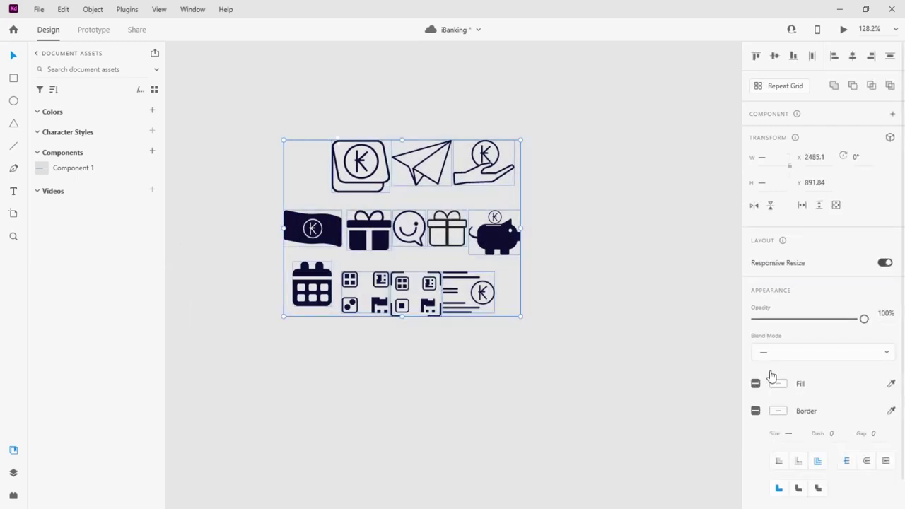
Fill the piggy-bank icon with the saved blue #003B6D.
click(608, 344)
click(495, 238)
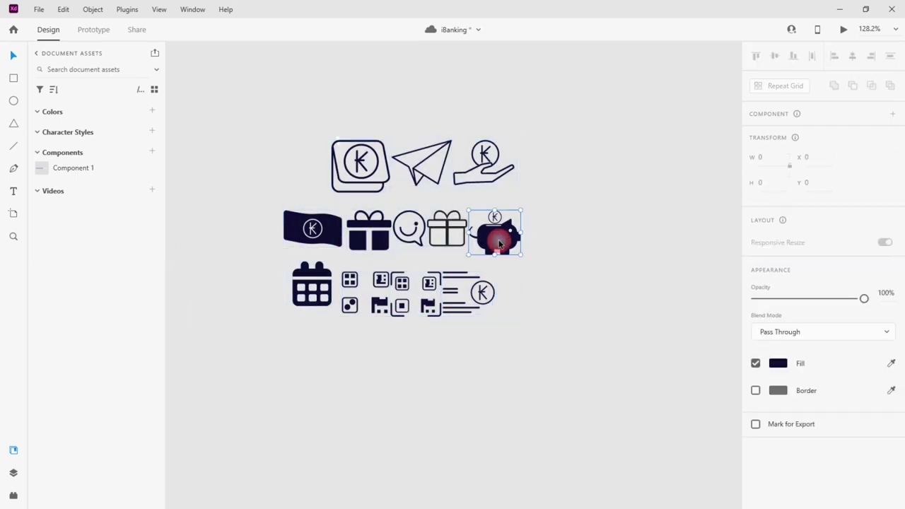
click(778, 435)
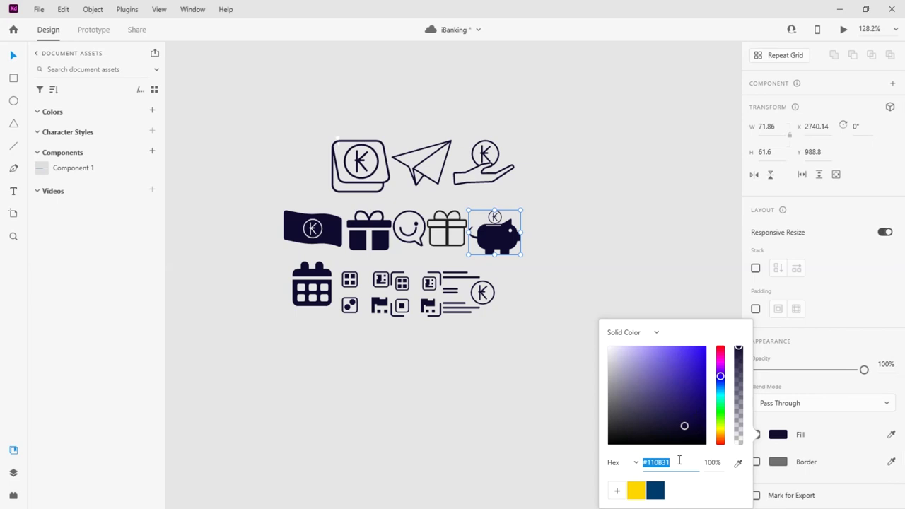
click(654, 488)
click(527, 360)
Fill the lines-and-K icon with the saved blue #003B6D.
drag(523, 319, 259, 209)
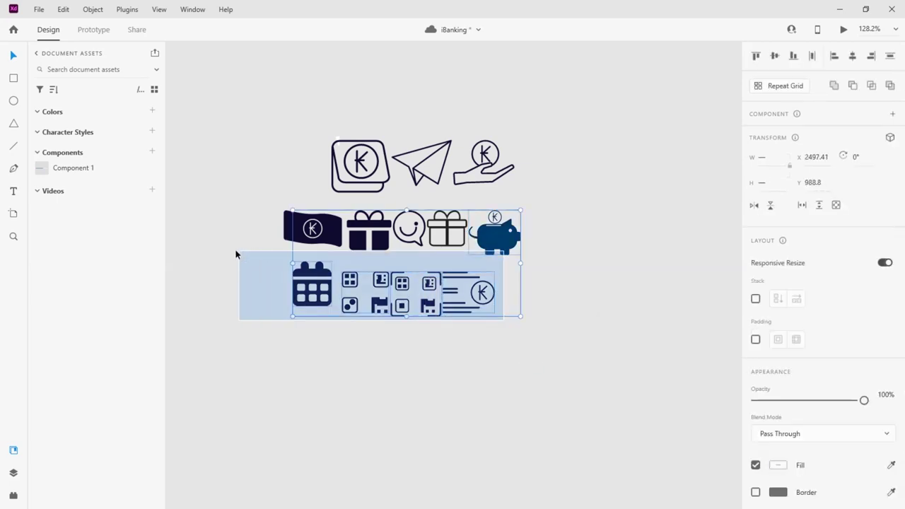
scroll(494, 305, down, 1)
click(483, 251)
click(774, 465)
click(651, 488)
click(472, 333)
Recolour the two small grid icons to the saved blue #003B6D.
click(427, 263)
click(775, 465)
click(651, 488)
click(472, 333)
click(380, 262)
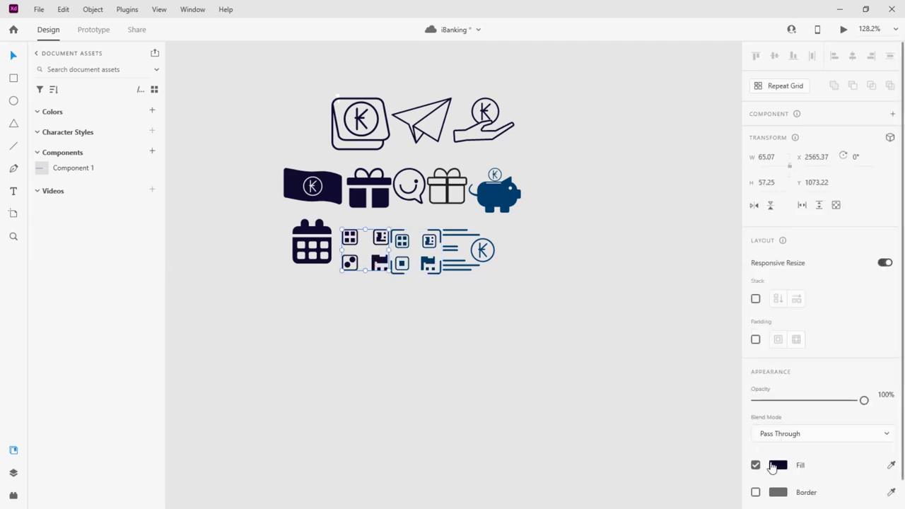
click(774, 464)
click(655, 490)
click(408, 328)
Recolour the calendar, money and solid gift icons to #003B6D.
click(312, 242)
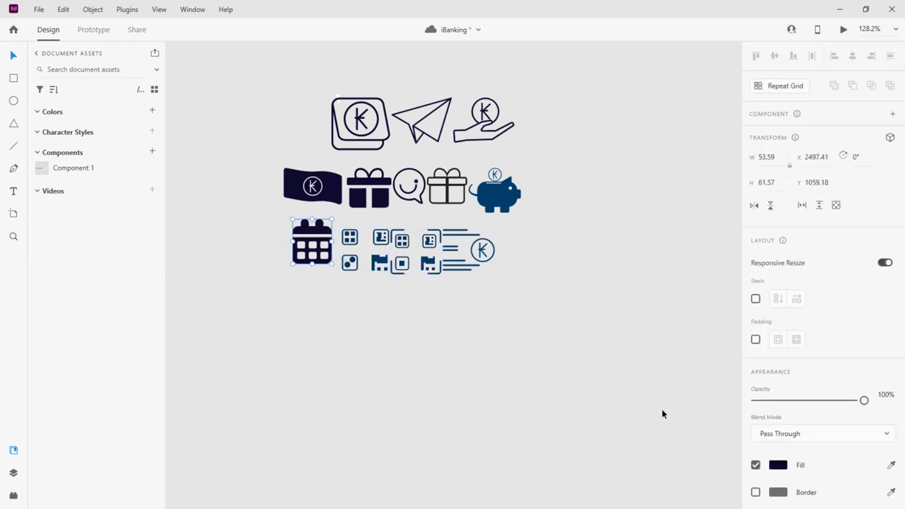
click(777, 465)
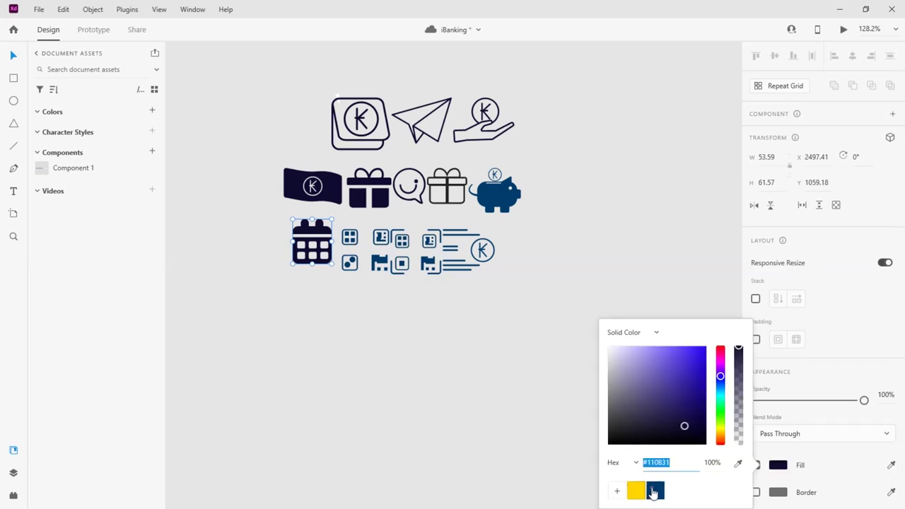
click(655, 490)
click(311, 186)
click(777, 464)
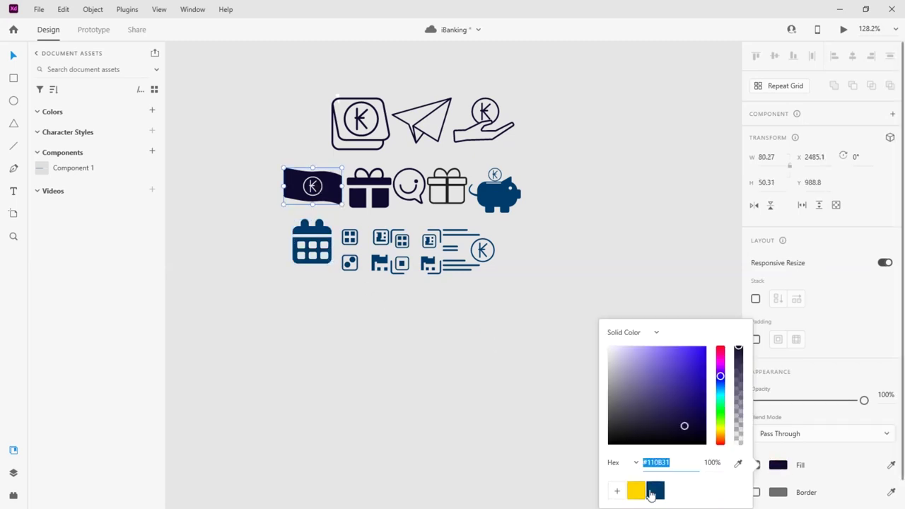
click(655, 490)
click(369, 187)
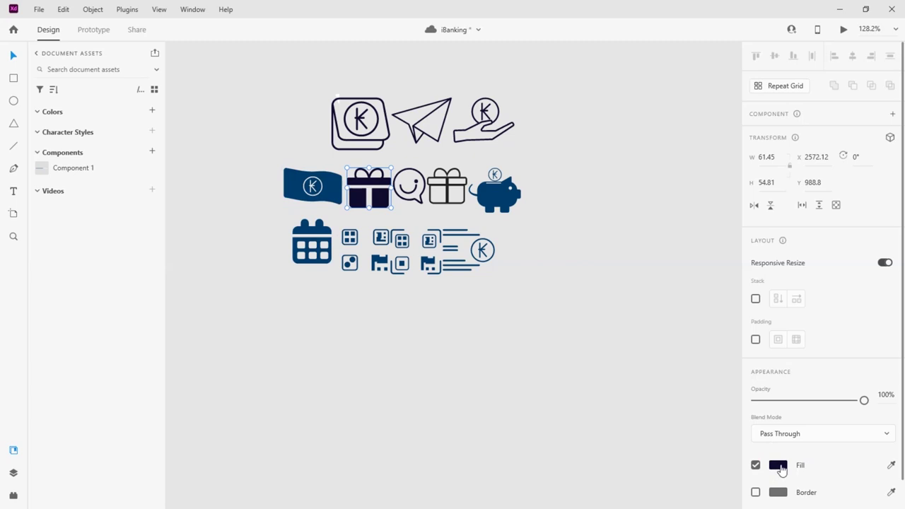
click(778, 465)
click(654, 490)
Recolour the smiley chat and outline gift icons to #003B6D.
click(409, 186)
click(777, 465)
click(655, 490)
click(446, 186)
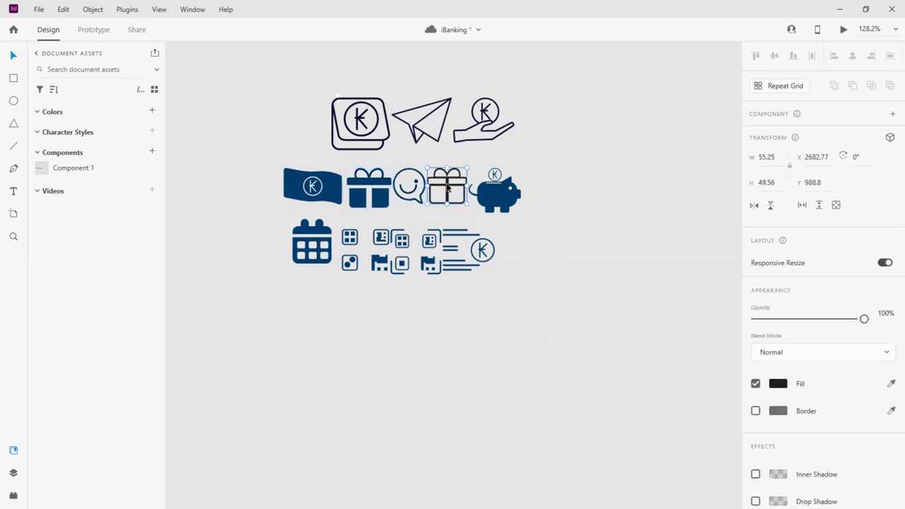
click(778, 384)
click(655, 461)
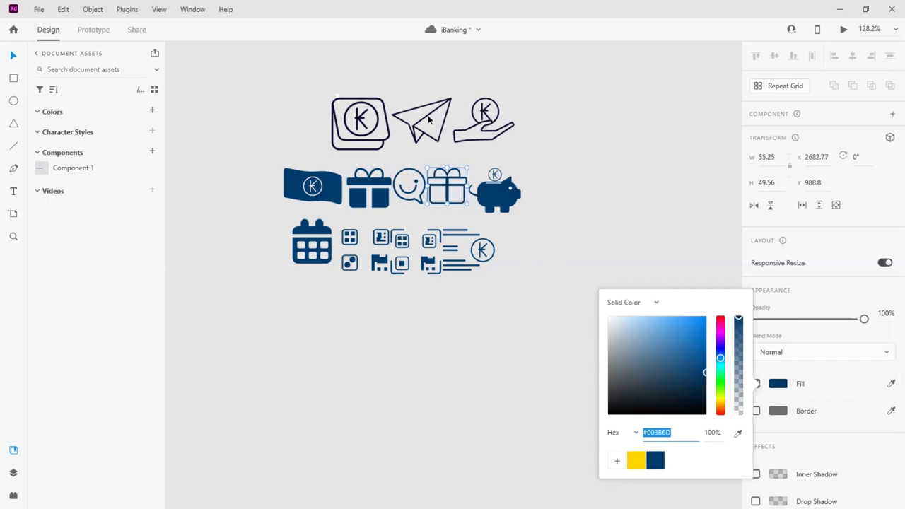
Recolour the hand-coin, paper-plane and K wallet icons to #003B6D.
scroll(428, 121, up, 3)
click(552, 141)
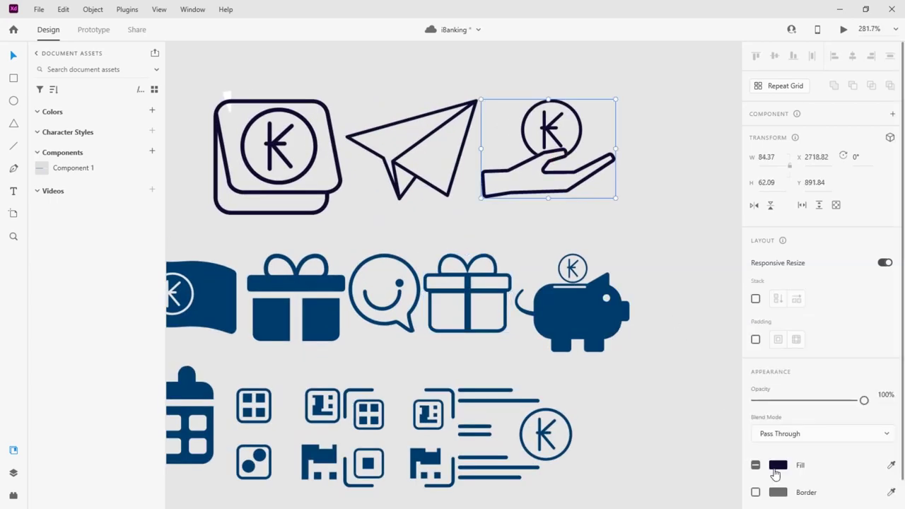
click(777, 465)
click(656, 488)
click(443, 169)
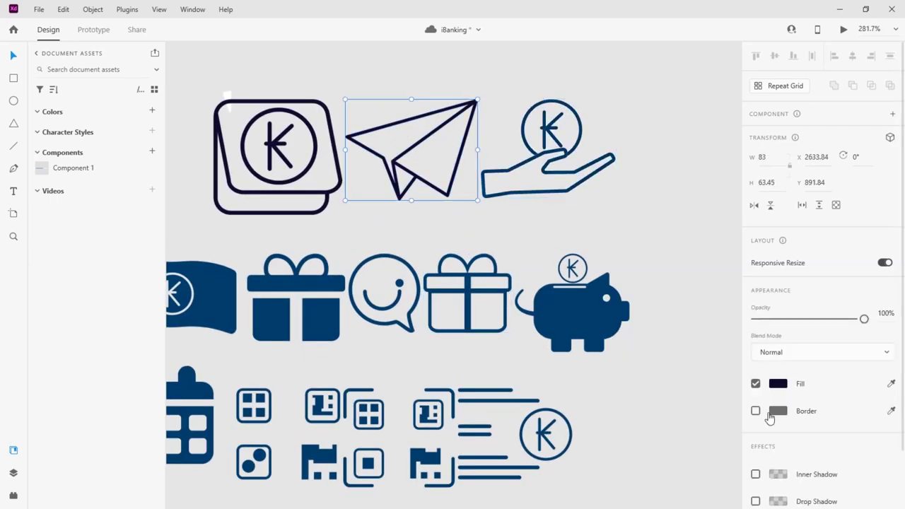
click(778, 384)
click(656, 461)
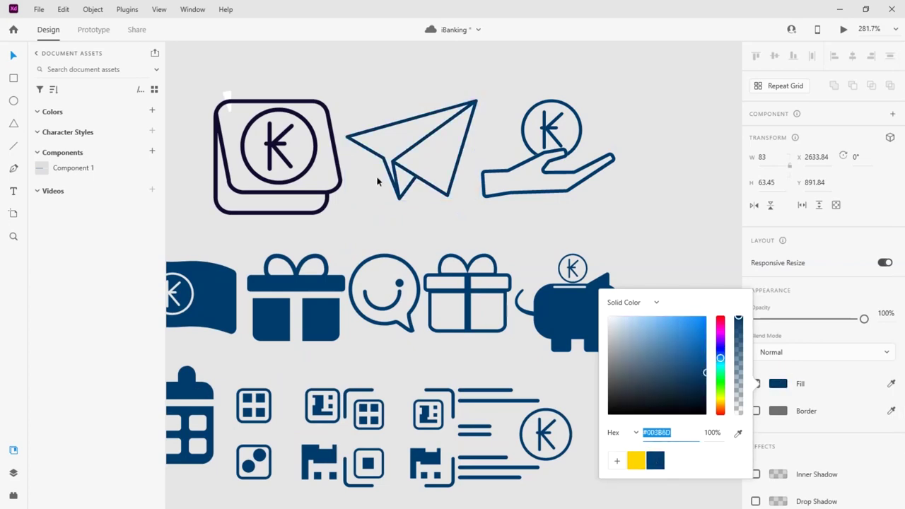
click(318, 162)
click(777, 464)
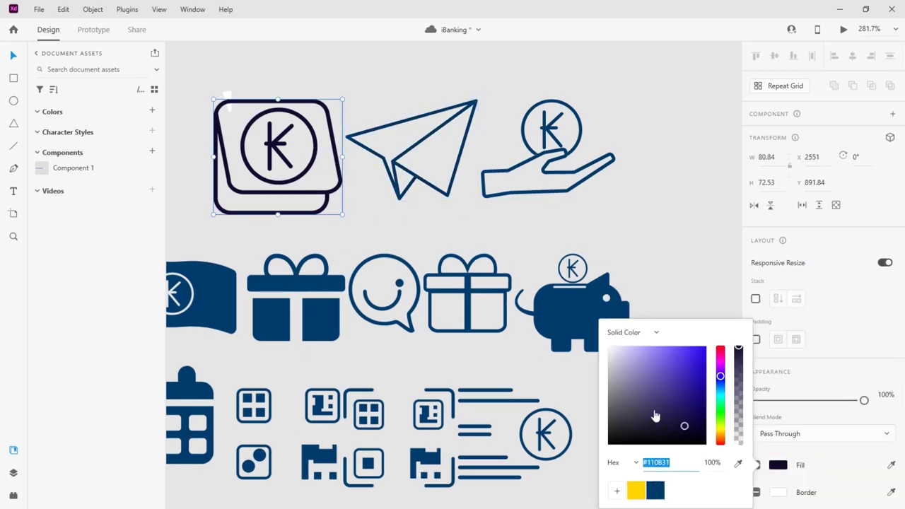
click(657, 489)
click(619, 230)
scroll(633, 134, down, 2)
Move the bottom artboard row lower and park the icon group below the top artboards.
drag(654, 119, 488, 240)
scroll(624, 254, down, 3)
drag(588, 232, 405, 176)
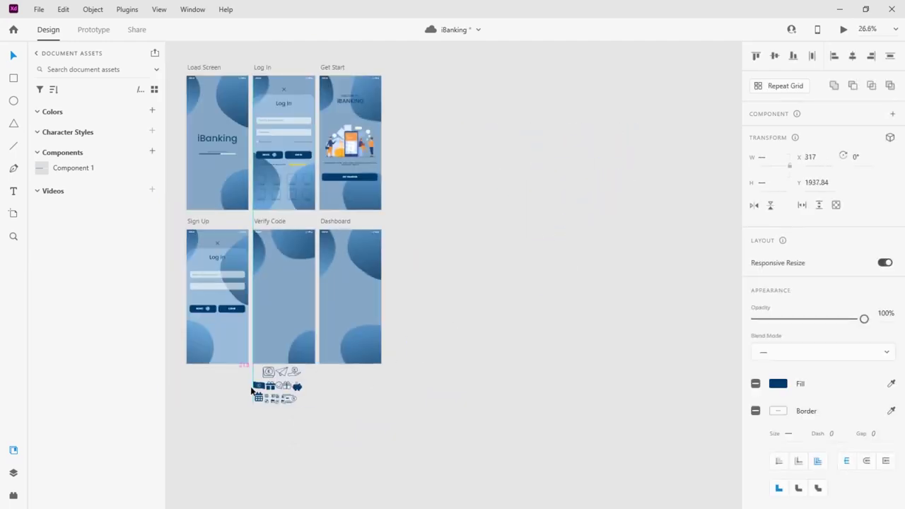
scroll(302, 181, up, 3)
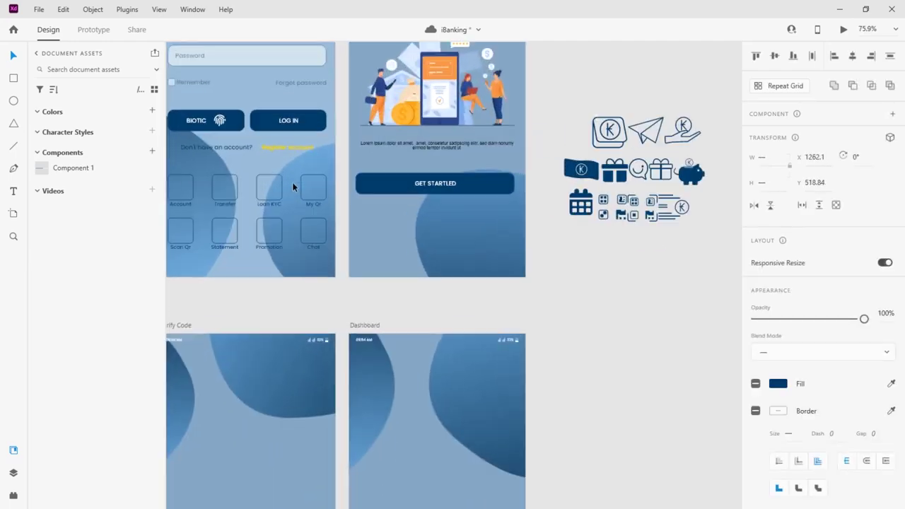
click(626, 251)
scroll(568, 253, down, 2)
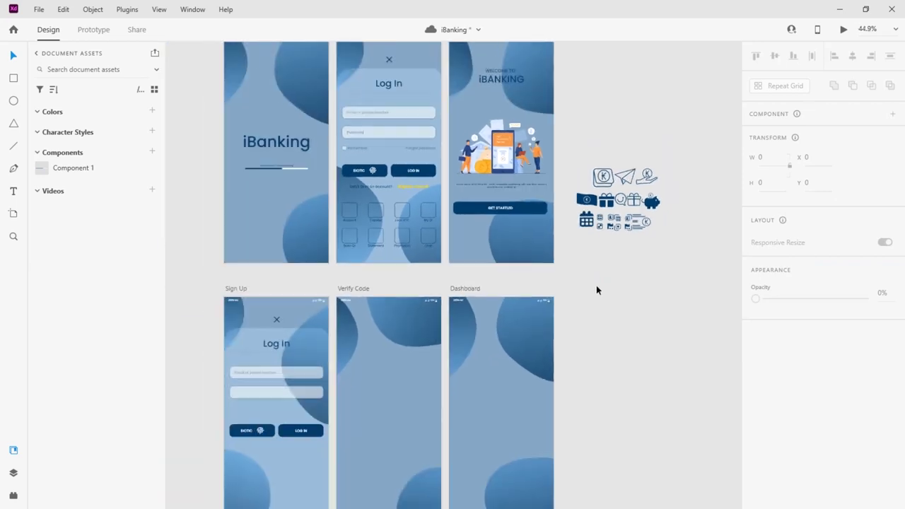
scroll(603, 288, down, 1)
drag(605, 285, 338, 386)
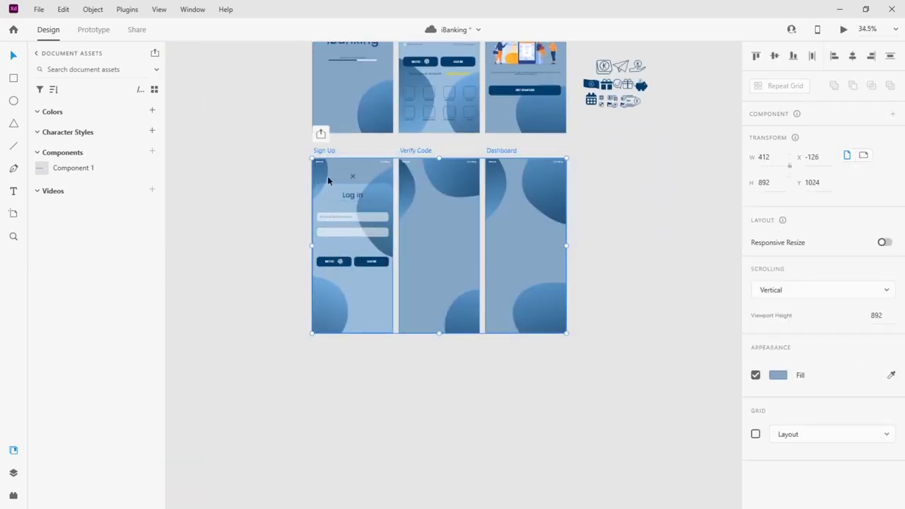
drag(325, 168, 324, 274)
click(393, 184)
scroll(582, 170, up, 2)
drag(691, 151, 332, 301)
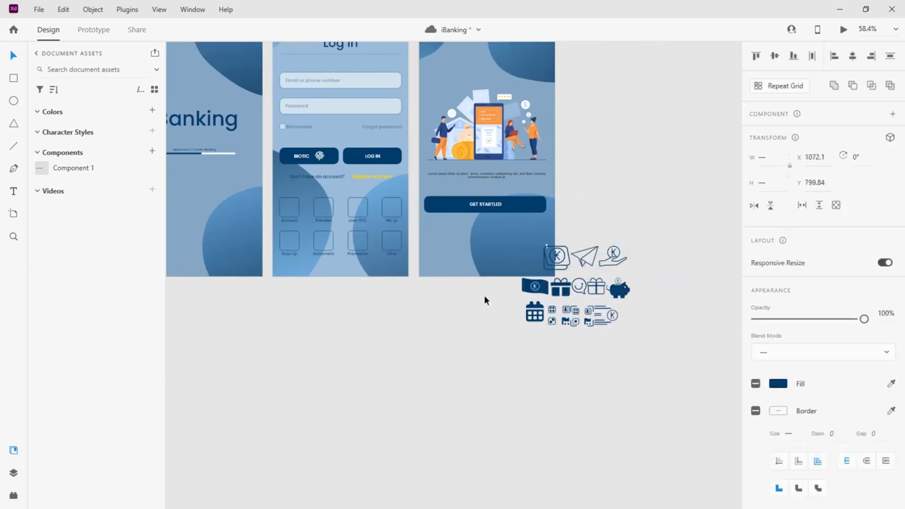
click(261, 349)
scroll(269, 339, up, 4)
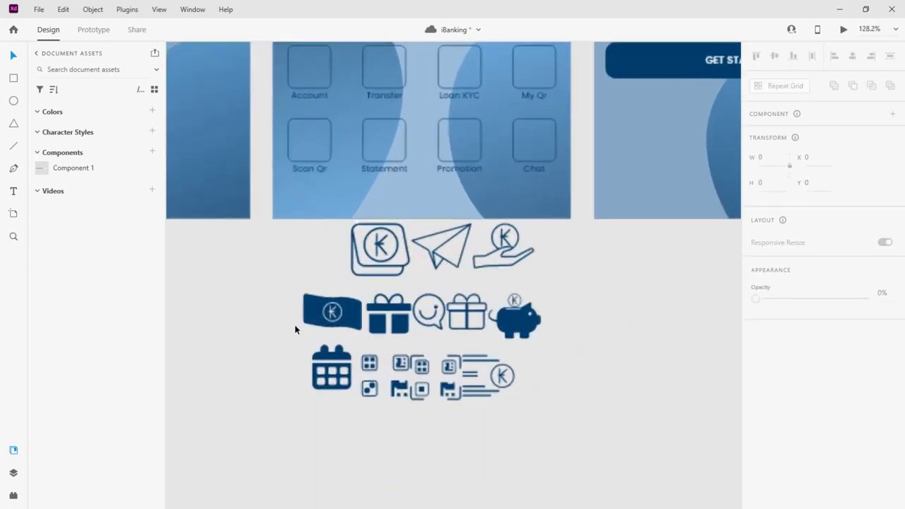
Place the K wallet icon on the Account tile and delete its small white shape.
drag(353, 289, 299, 91)
scroll(301, 92, up, 5)
scroll(302, 94, up, 3)
scroll(297, 113, up, 2)
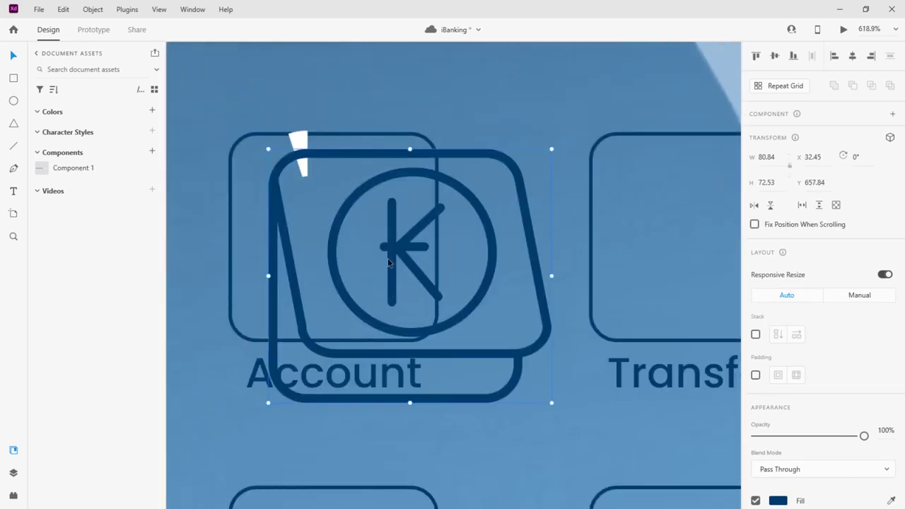
click(299, 141)
double_click(300, 140)
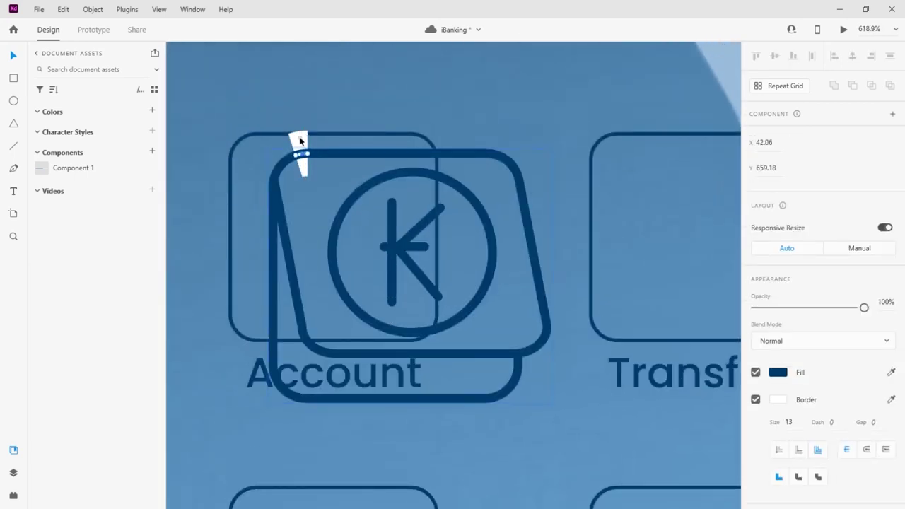
drag(290, 133, 284, 132)
key(Delete)
Shrink the account icon group to fit and centre it in the Account tile.
click(287, 162)
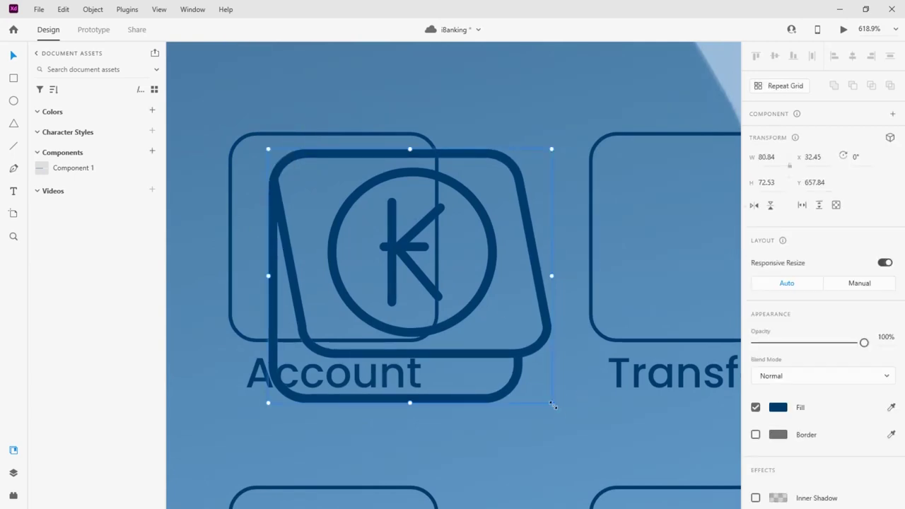
drag(553, 405, 445, 331)
key(ctrl+z)
click(476, 198)
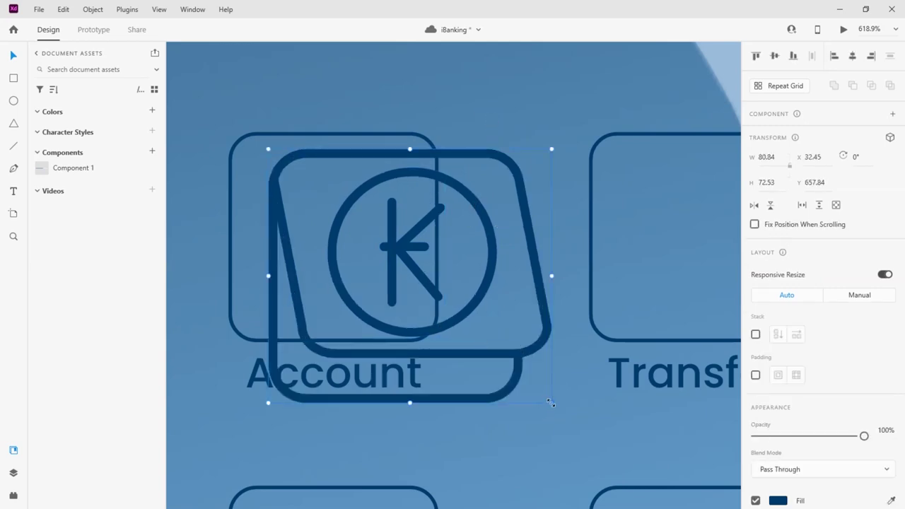
drag(551, 402, 419, 294)
drag(344, 205, 330, 221)
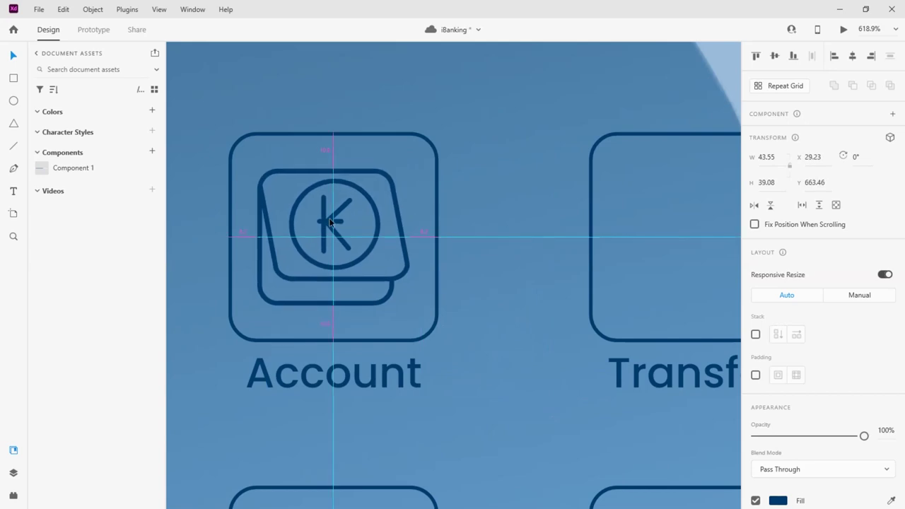
click(554, 206)
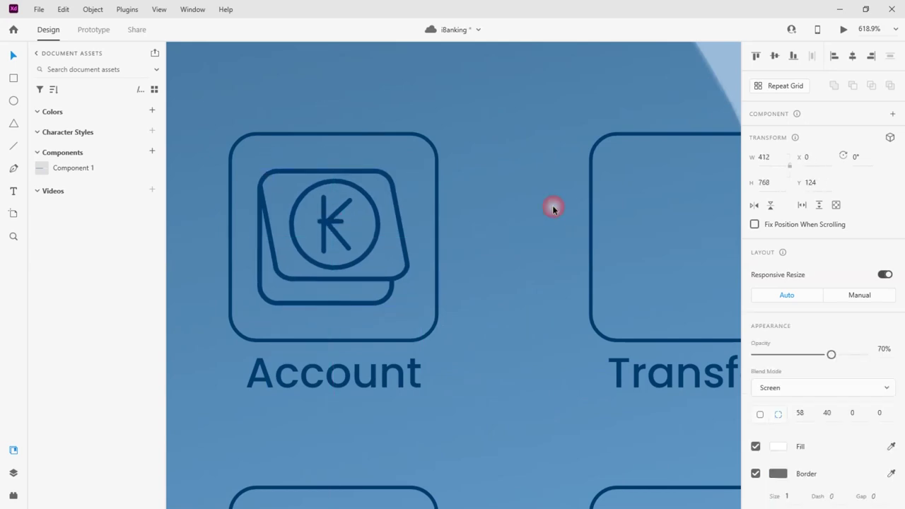
Move the paper-plane icon onto the Transfer tile and shrink it inside.
scroll(285, 130, down, 5)
scroll(285, 131, down, 4)
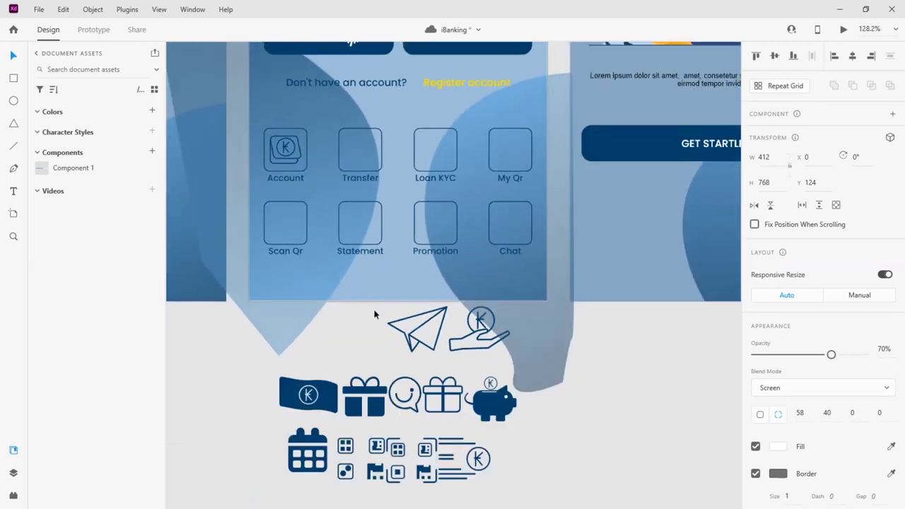
scroll(410, 347, up, 1)
click(412, 354)
drag(412, 353, 353, 164)
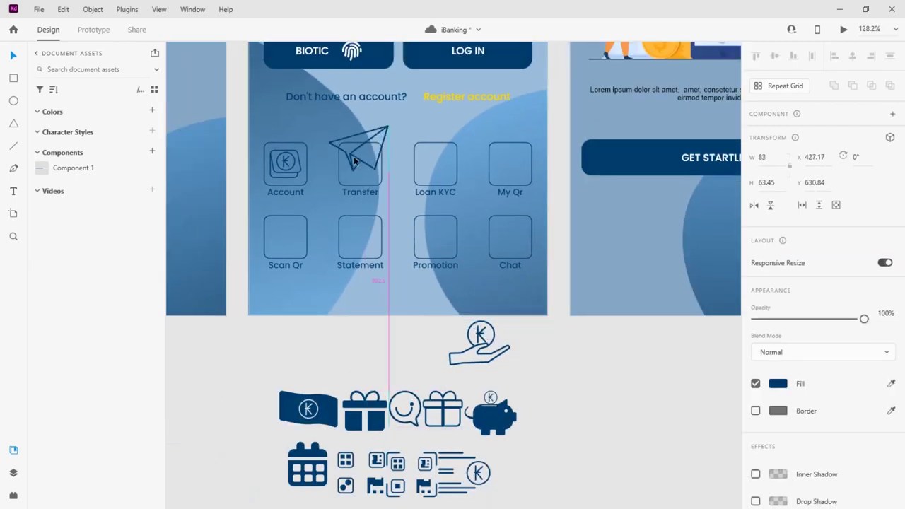
scroll(368, 141, up, 8)
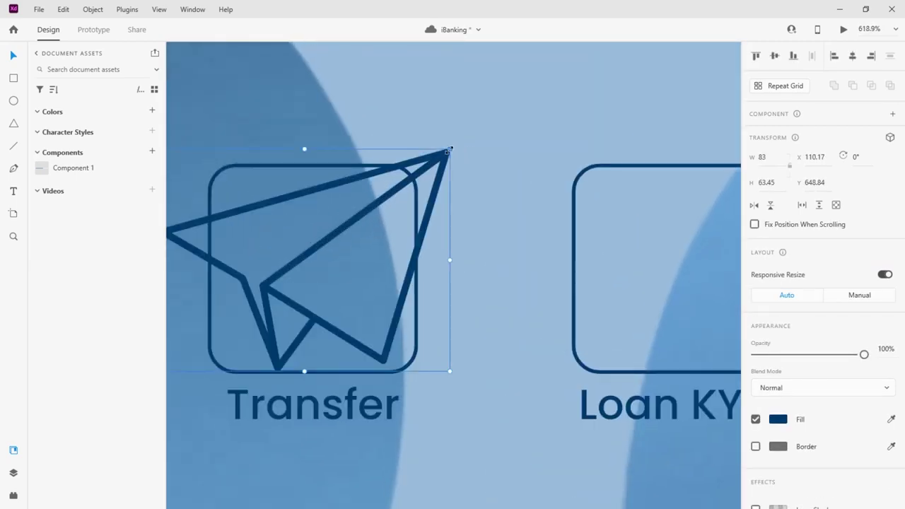
drag(449, 150, 352, 254)
mouse_move(299, 263)
mouse_down()
mouse_move(333, 222)
mouse_move(335, 239)
mouse_up()
Fine-tune the paper plane to about 46 × 35 and centre it in the Transfer tile.
drag(370, 215, 388, 201)
drag(347, 229, 350, 233)
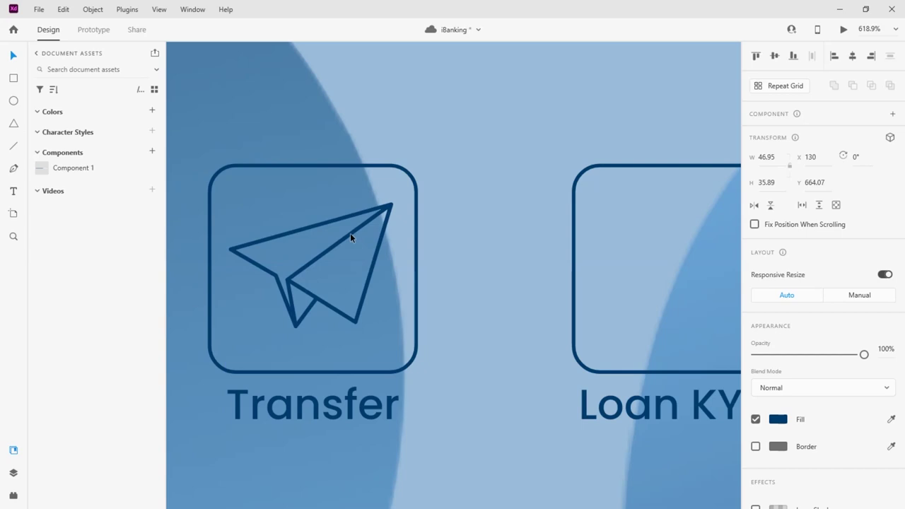
drag(350, 232, 351, 236)
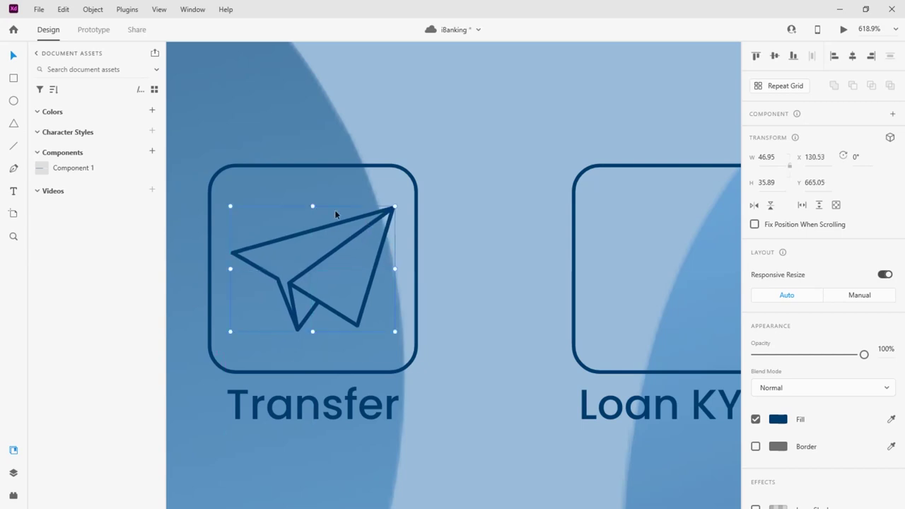
drag(230, 205, 214, 201)
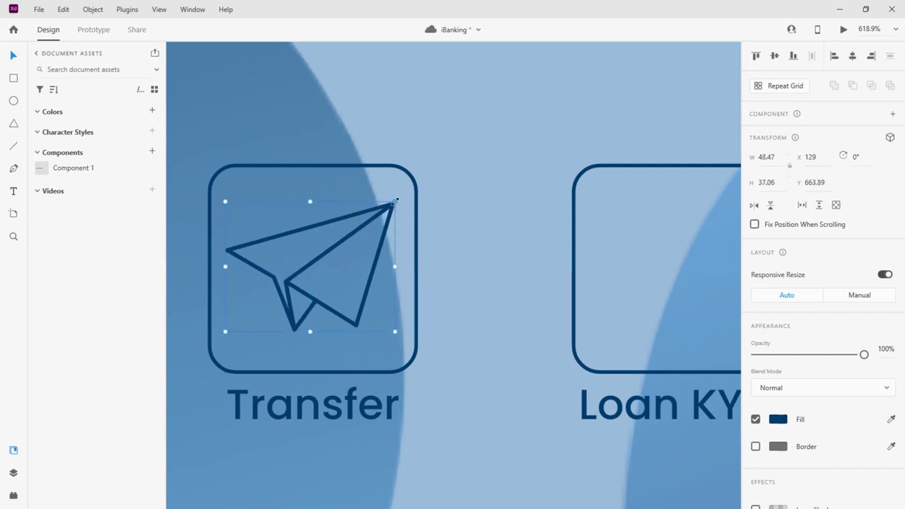
drag(395, 201, 400, 198)
drag(344, 242, 345, 246)
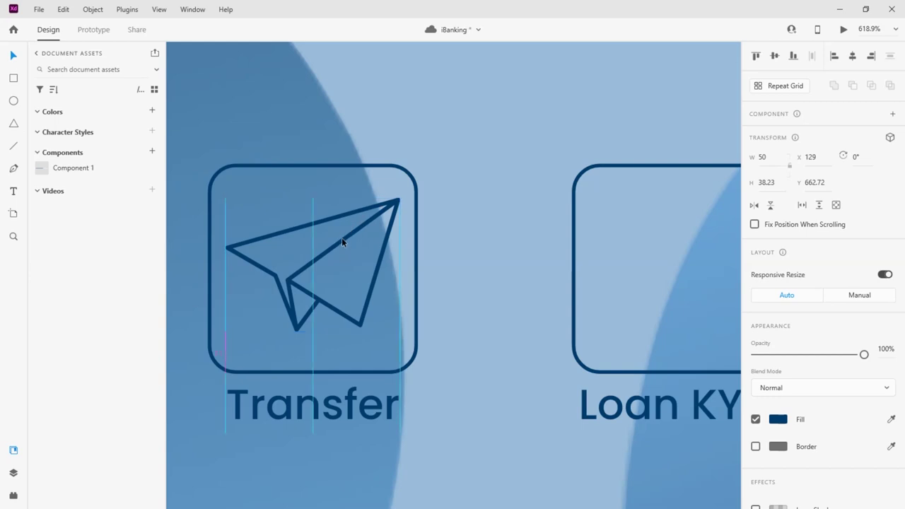
scroll(414, 171, down, 3)
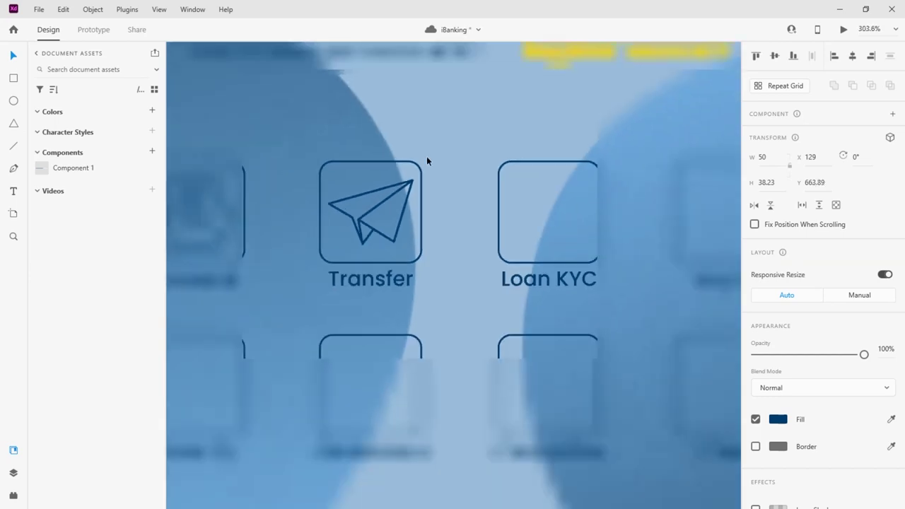
scroll(417, 166, down, 1)
scroll(410, 181, down, 1)
scroll(406, 187, up, 1)
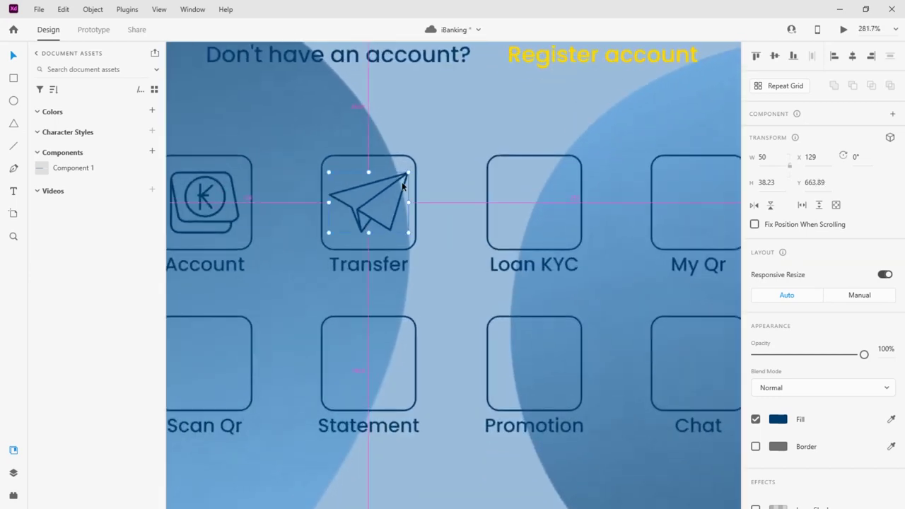
drag(411, 171, 401, 182)
click(401, 185)
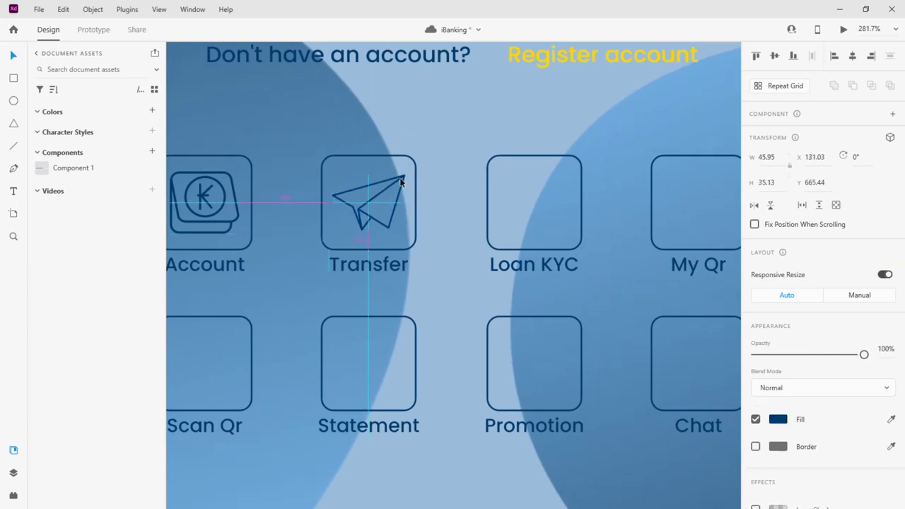
scroll(372, 193, down, 2)
scroll(367, 224, down, 3)
scroll(299, 230, down, 2)
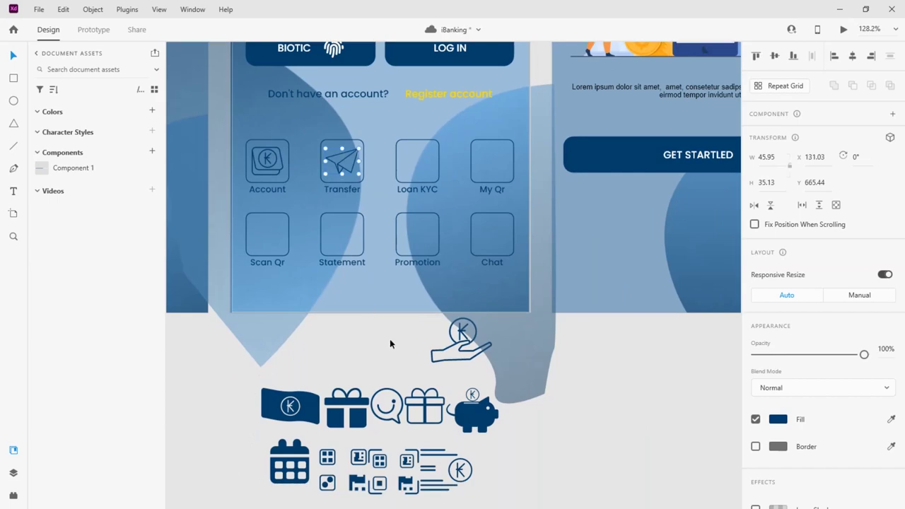
Place the hand-coin icon in the Loan KYC tile, scaled down and centred.
drag(444, 352, 435, 156)
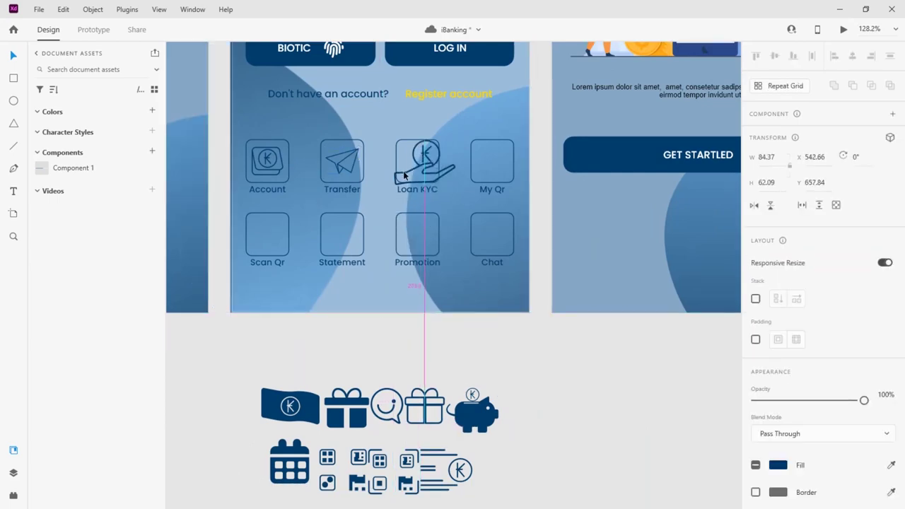
scroll(437, 154, up, 3)
scroll(438, 154, up, 2)
drag(502, 109, 420, 158)
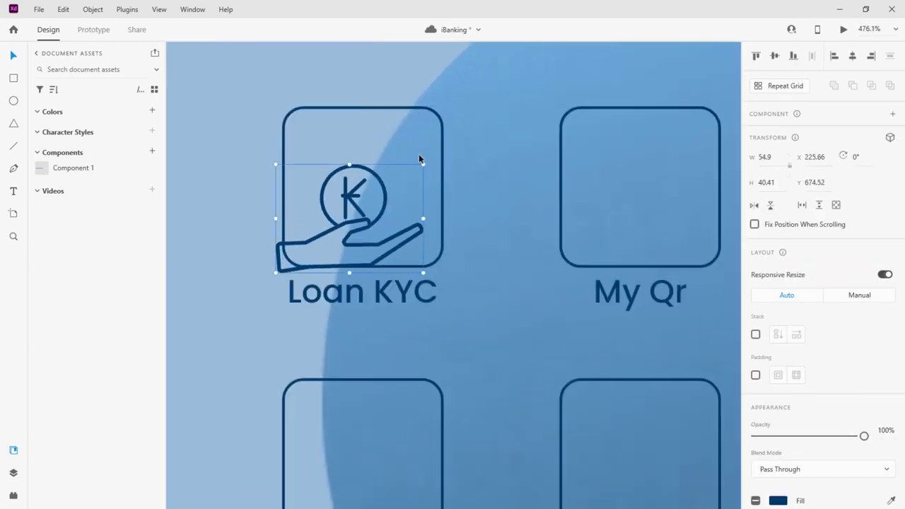
drag(356, 189, 365, 164)
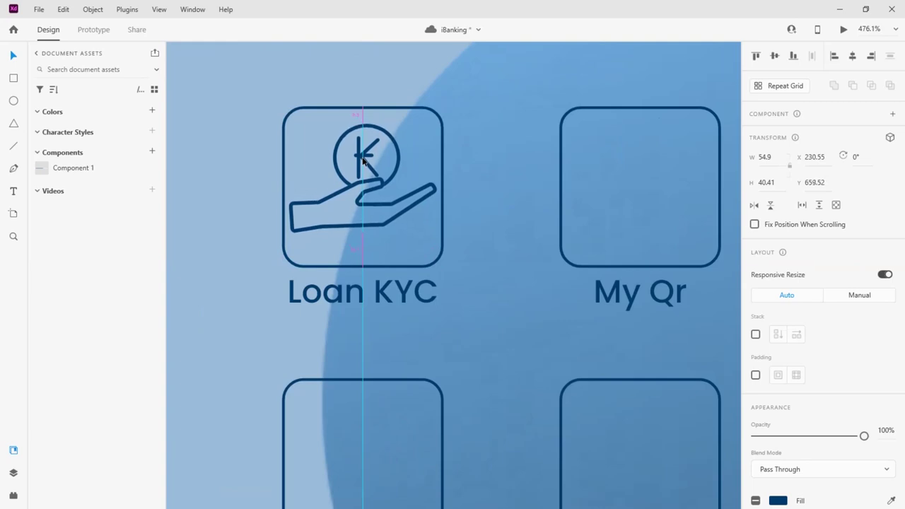
drag(436, 128, 424, 137)
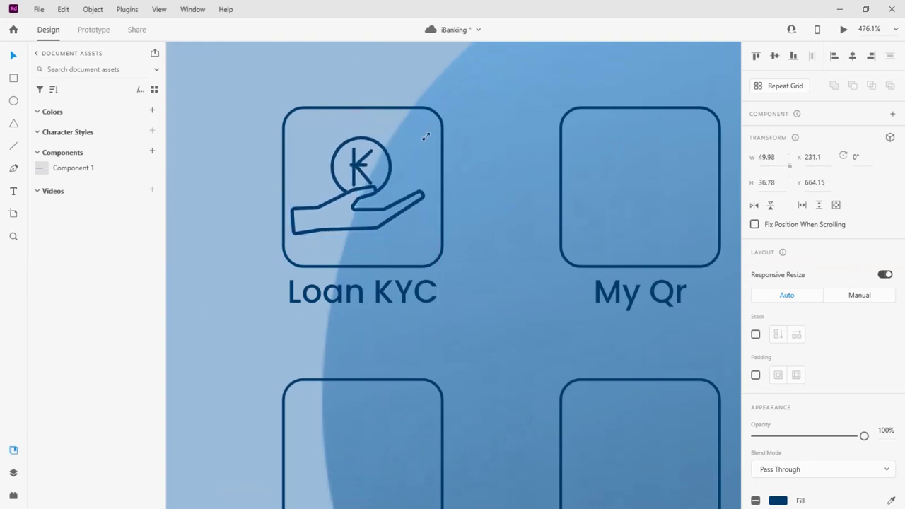
drag(356, 166, 361, 163)
click(361, 164)
key(Down)
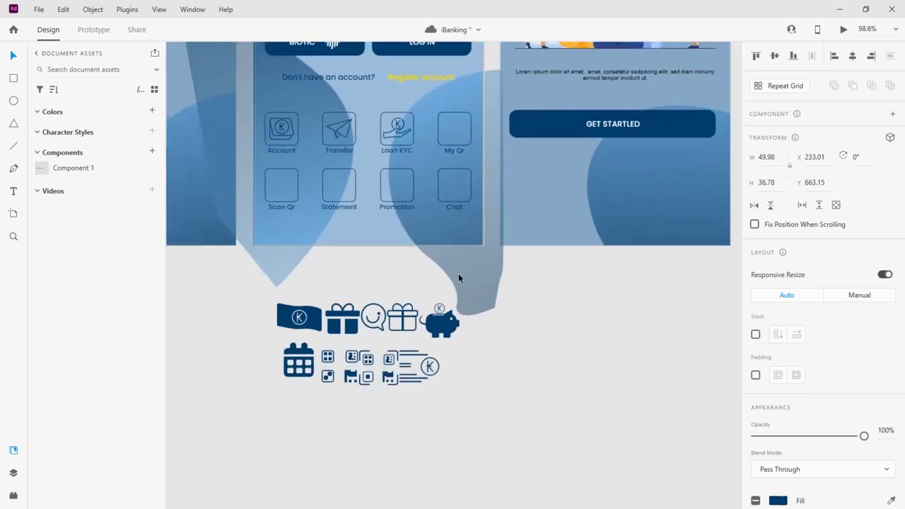
Move the QR icon into the My Qr tile, sized to fit and centred.
drag(364, 364, 477, 127)
scroll(479, 112, up, 10)
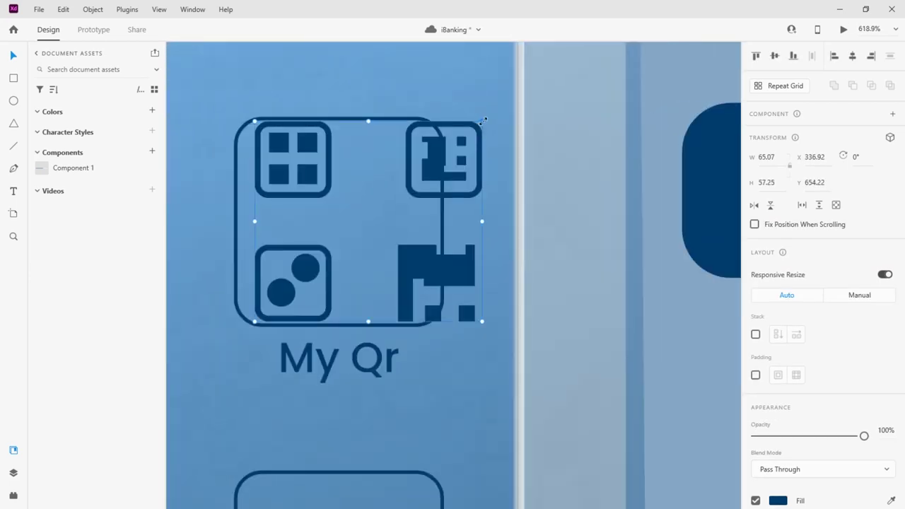
drag(375, 196, 380, 180)
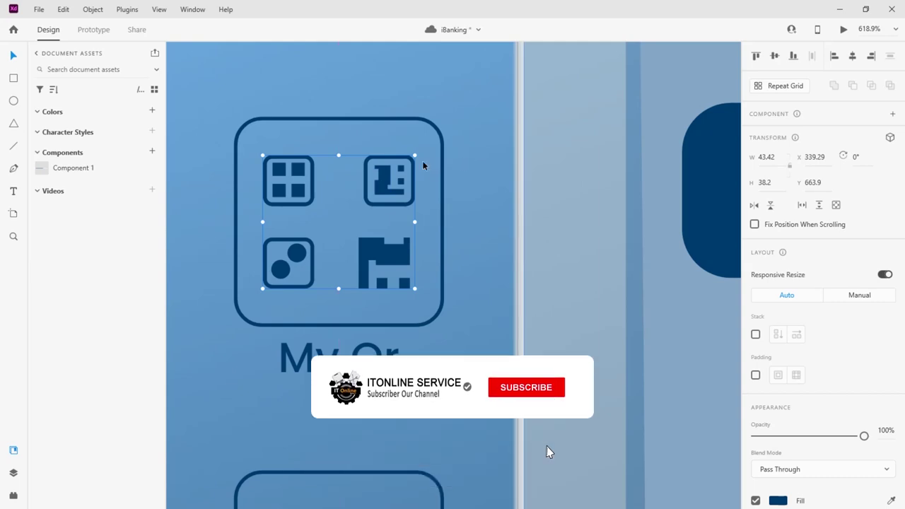
drag(414, 155, 418, 150)
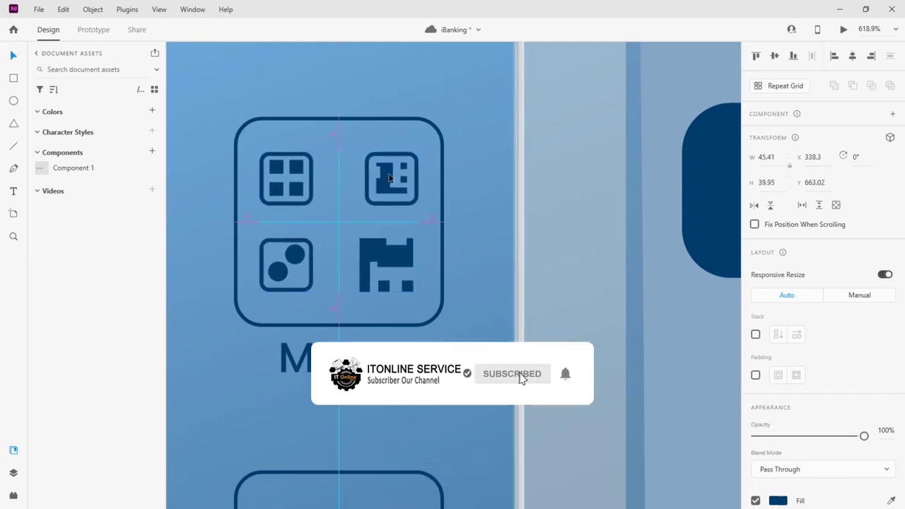
Fit the scan-QR icon inside the Scan Qr tile and centre it.
scroll(453, 129, down, 10)
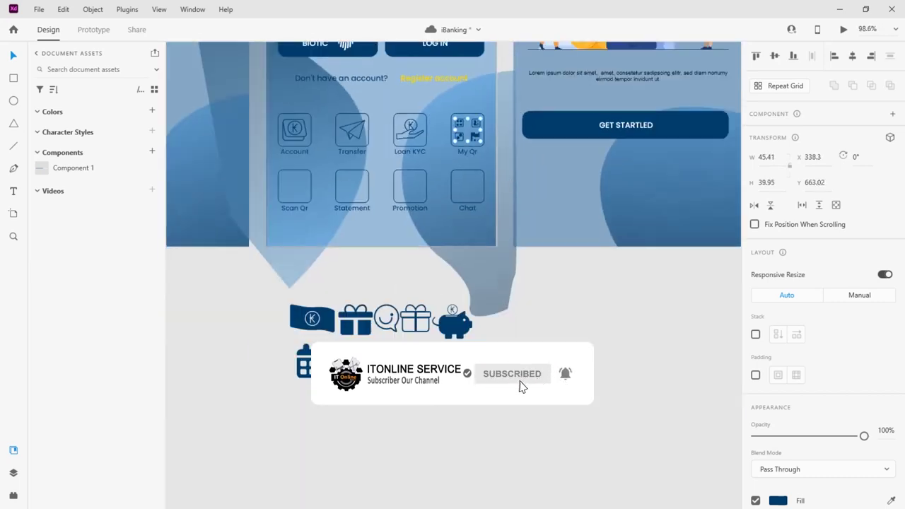
scroll(493, 184, up, 8)
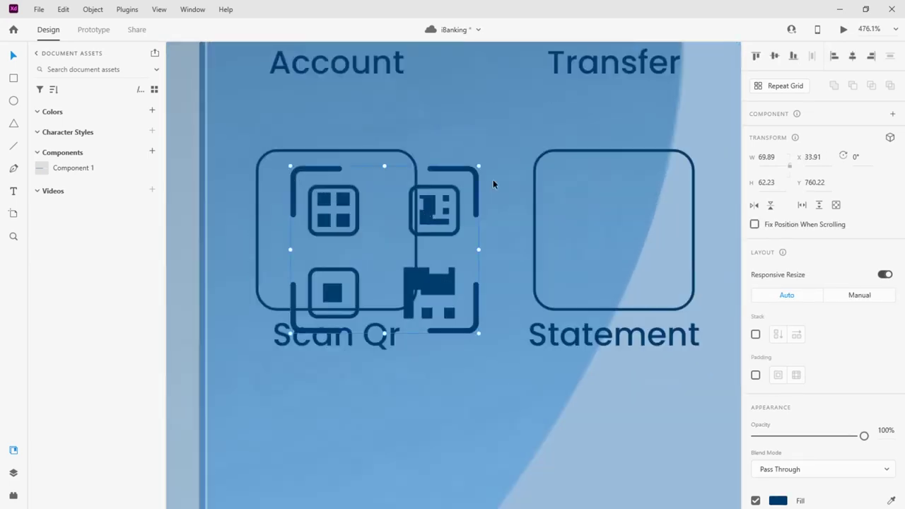
drag(480, 165, 383, 217)
drag(358, 275, 342, 198)
drag(369, 255, 393, 285)
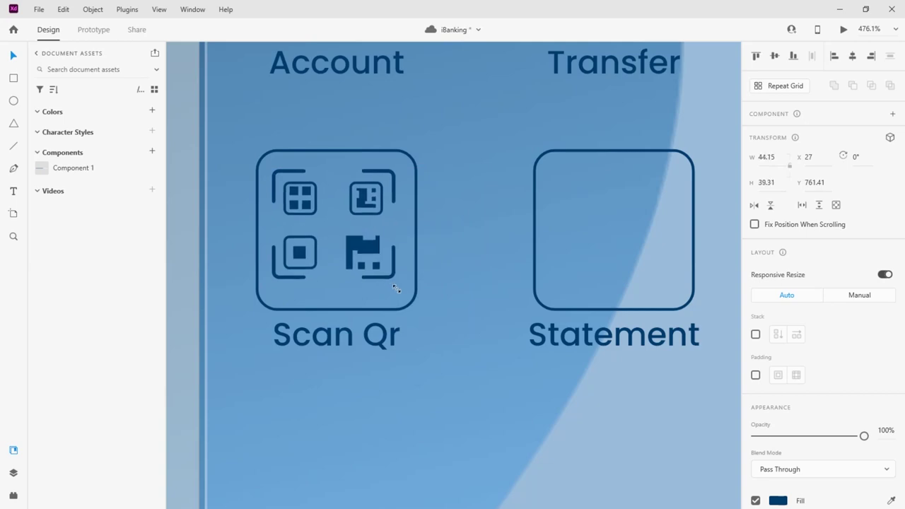
drag(364, 249, 364, 259)
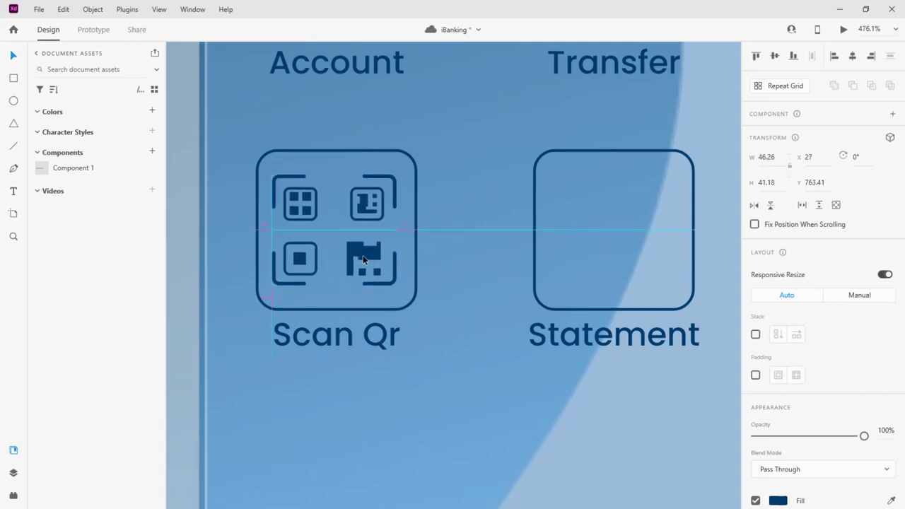
scroll(362, 258, down, 5)
scroll(411, 367, down, 5)
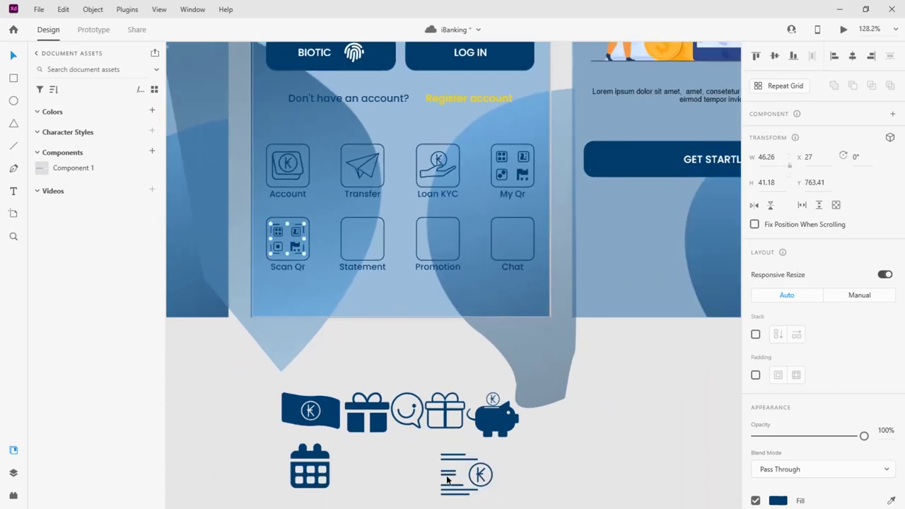
Place the statement icon in the Statement tile, resized and centred.
drag(480, 475, 395, 243)
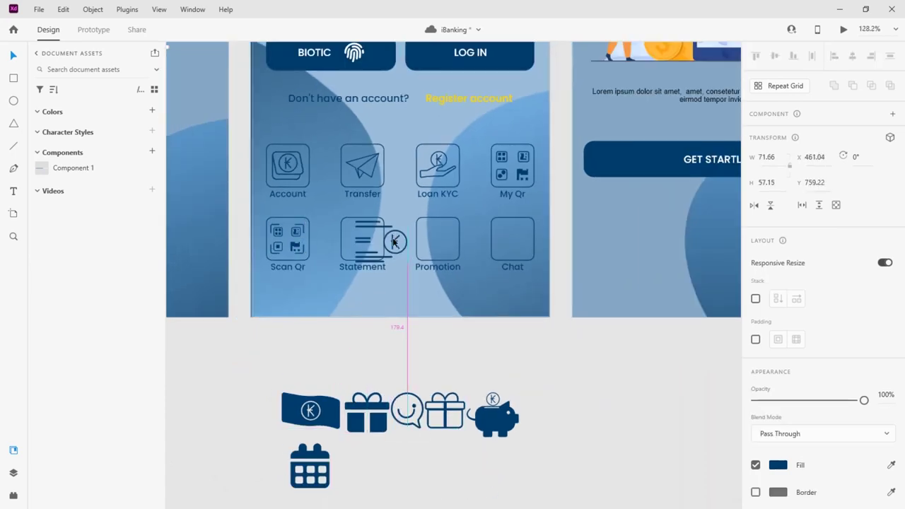
scroll(395, 243, up, 2)
scroll(361, 225, up, 5)
drag(527, 210, 423, 294)
drag(402, 328, 370, 256)
drag(393, 286, 427, 346)
drag(400, 268, 396, 279)
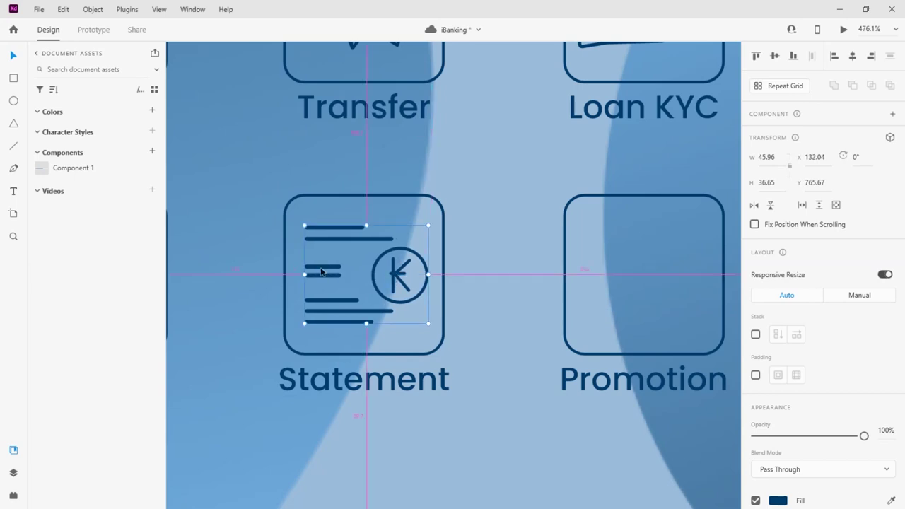
Put the outlined gift icon in the Promotion box, shrunk to fit and centred.
scroll(328, 271, down, 4)
scroll(398, 227, down, 2)
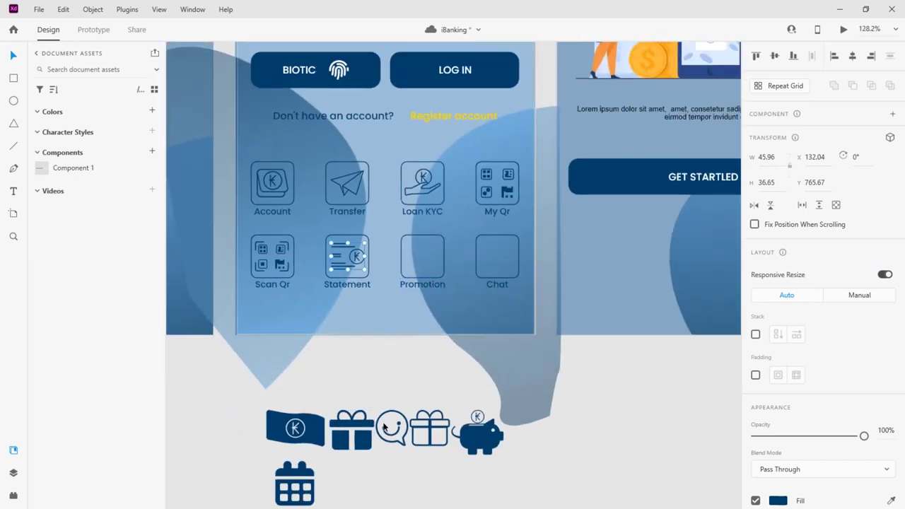
mouse_move(367, 442)
mouse_down()
mouse_move(440, 268)
mouse_move(562, 412)
mouse_up()
drag(429, 433, 423, 259)
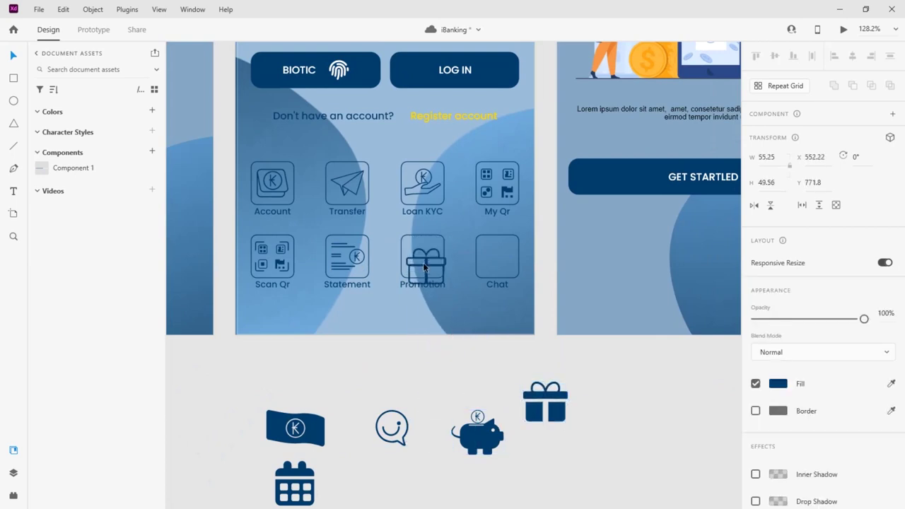
scroll(434, 244, up, 1)
scroll(496, 250, up, 3)
scroll(496, 250, up, 2)
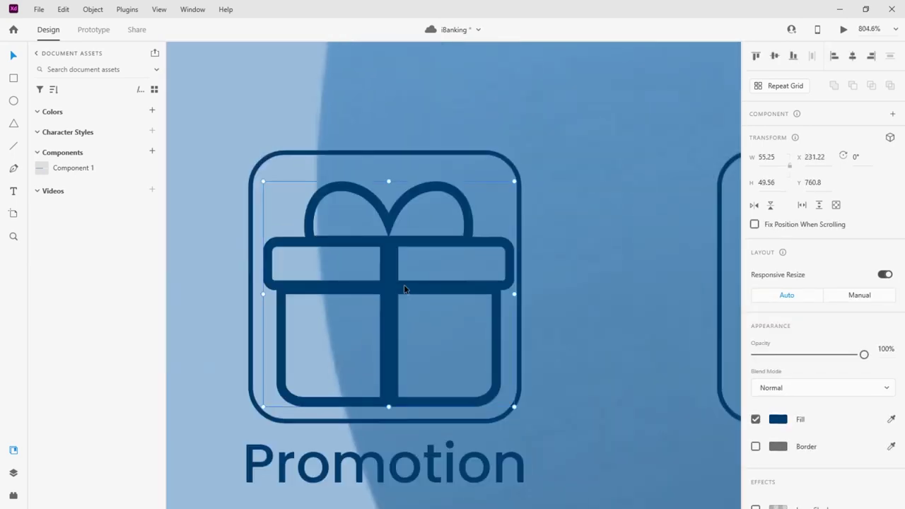
drag(404, 284, 395, 265)
drag(515, 167, 484, 198)
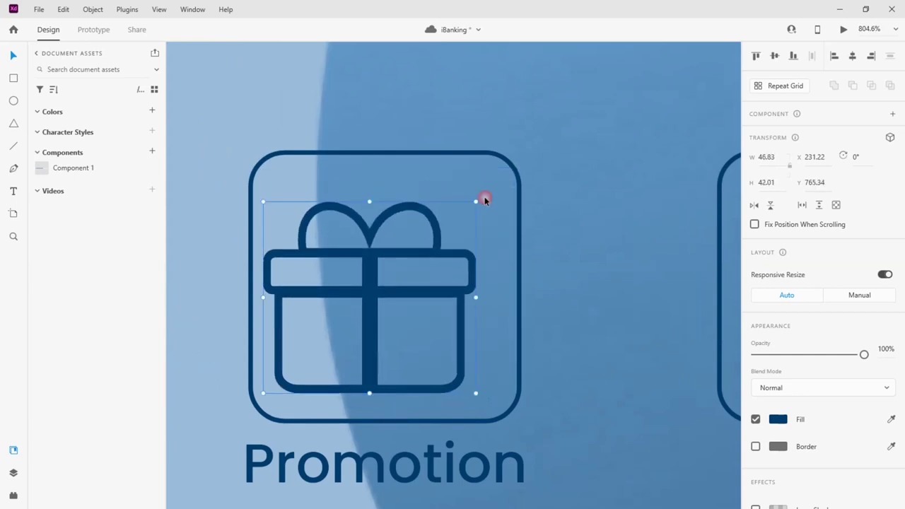
drag(371, 279, 389, 269)
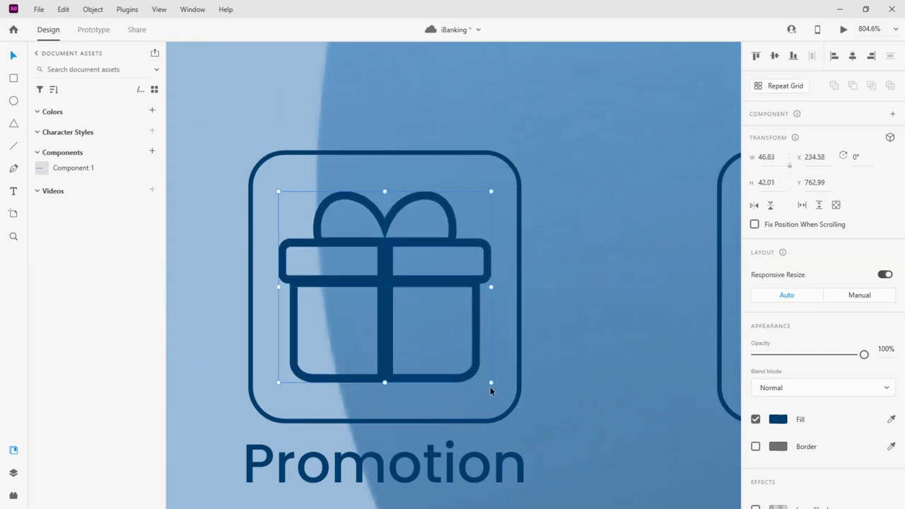
drag(491, 383, 498, 388)
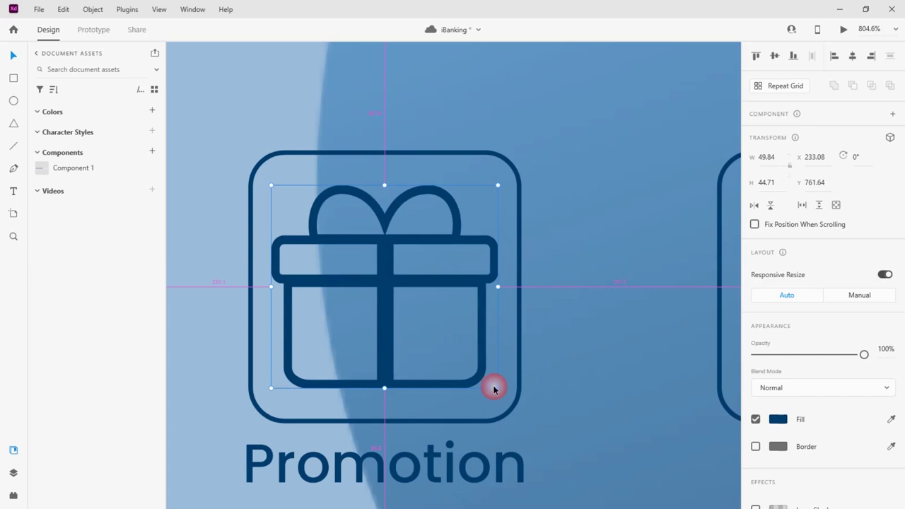
Place the smiling chat icon in the Chat box, sized to about 43 × 47 and centred.
scroll(319, 253, down, 2)
scroll(317, 224, down, 5)
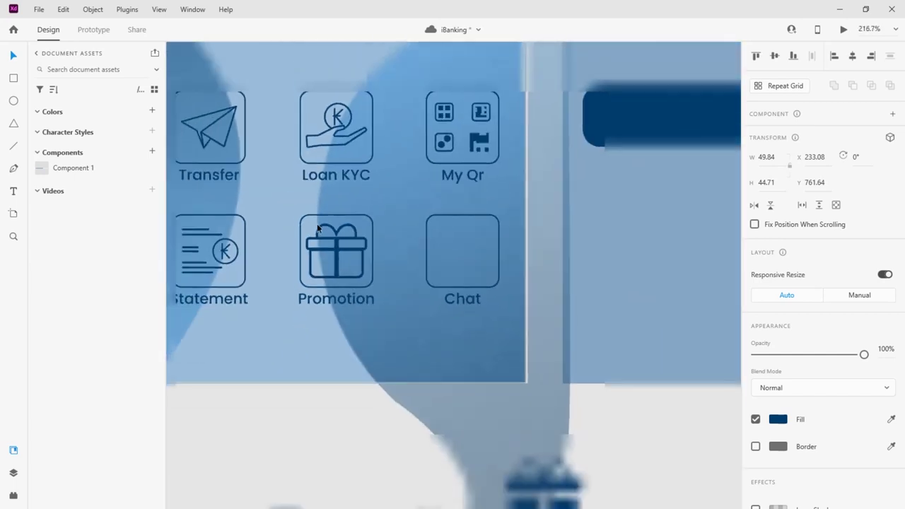
scroll(378, 376, down, 5)
drag(363, 368, 425, 283)
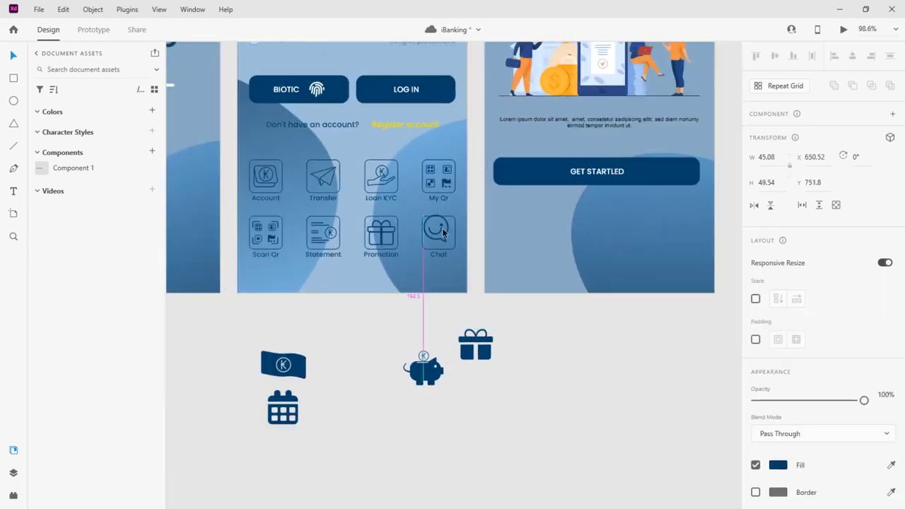
drag(442, 232, 434, 234)
scroll(432, 239, up, 10)
drag(357, 209, 366, 213)
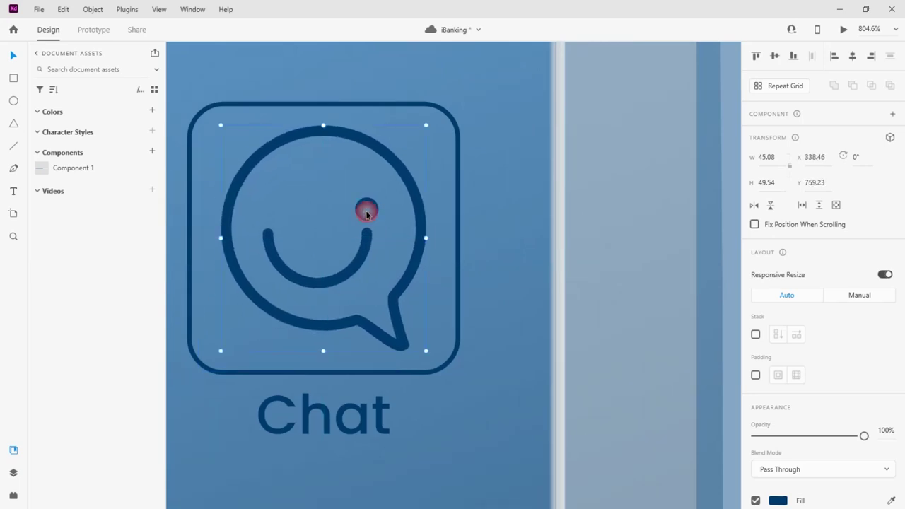
scroll(418, 177, down, 4)
drag(420, 170, 420, 172)
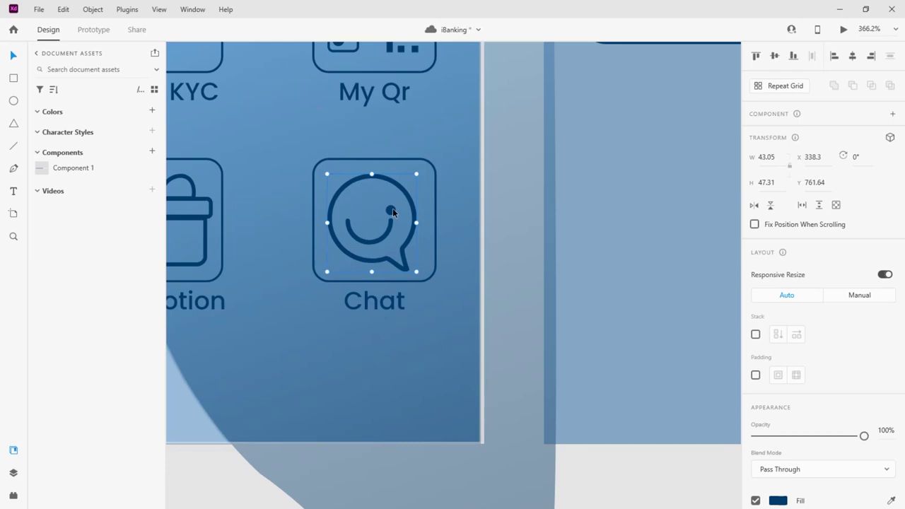
drag(393, 211, 396, 209)
scroll(439, 186, down, 5)
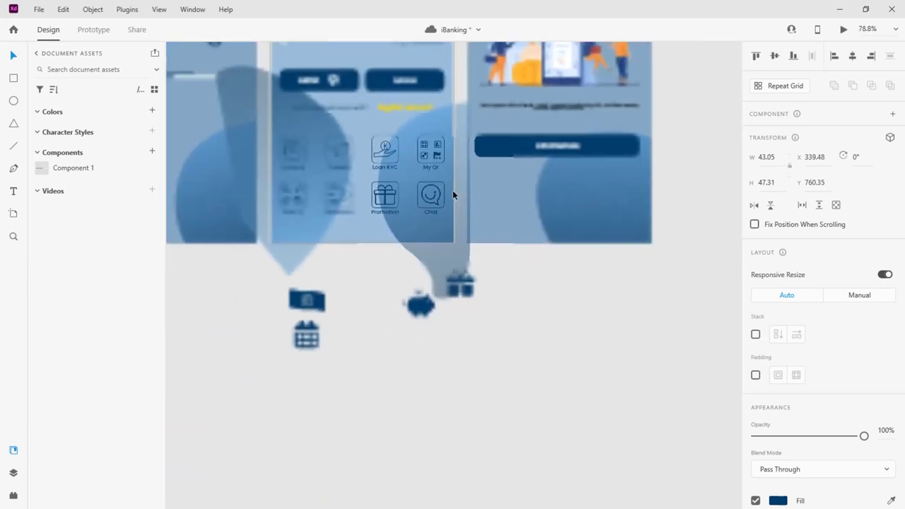
Cluster the spare piggy-bank and gift icons beside the flag.
drag(419, 303, 361, 303)
drag(454, 291, 354, 330)
click(420, 335)
Move the Sign Up, Verify Code and Dashboard artboards into the top row after Get Start.
scroll(420, 335, up, 2)
scroll(420, 335, down, 4)
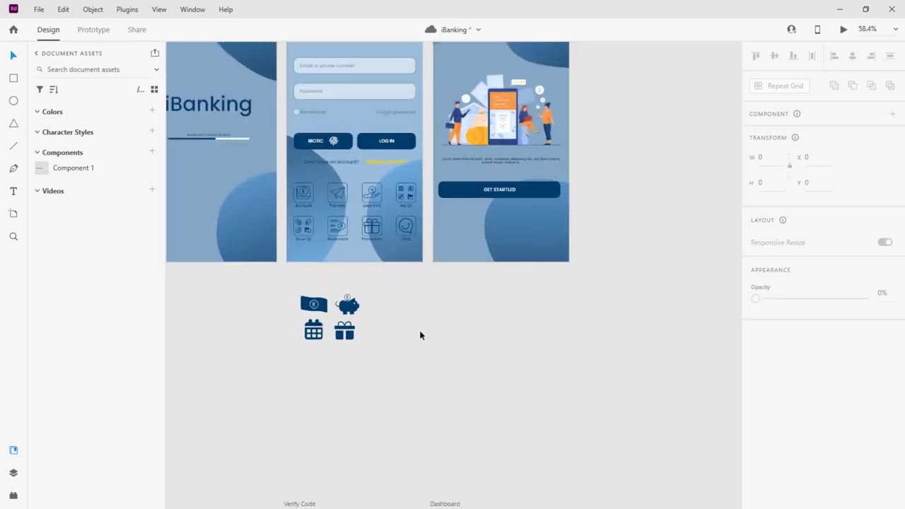
scroll(420, 335, up, 1)
scroll(354, 269, up, 1)
scroll(388, 239, down, 5)
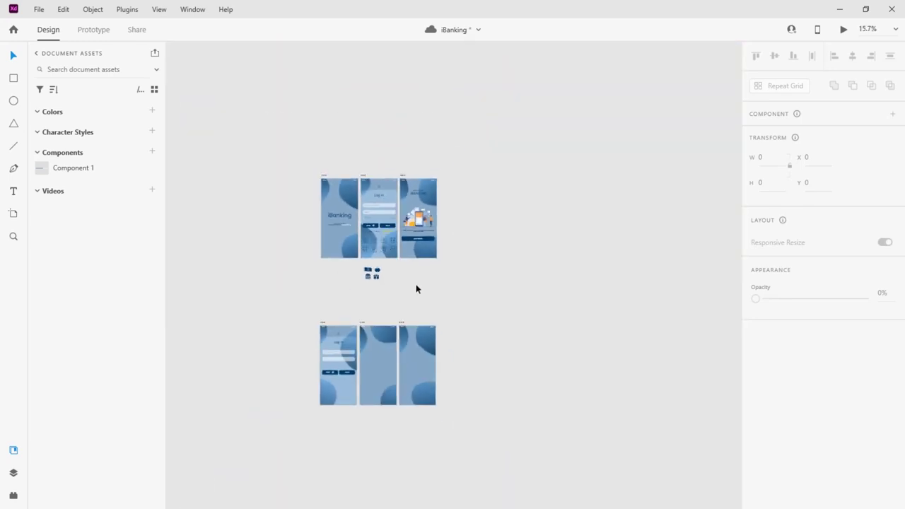
scroll(345, 376, up, 2)
drag(420, 350, 507, 373)
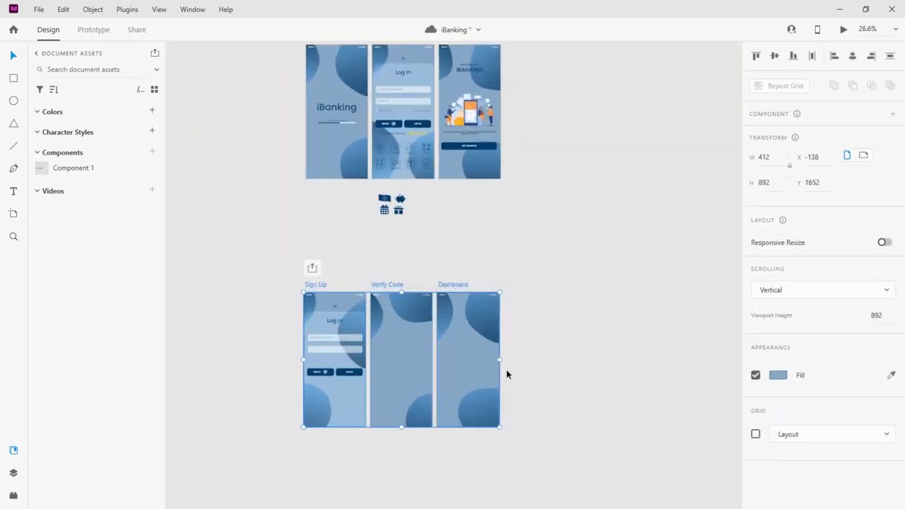
mouse_move(327, 286)
mouse_down()
mouse_move(524, 99)
mouse_move(507, 77)
mouse_up()
click(543, 293)
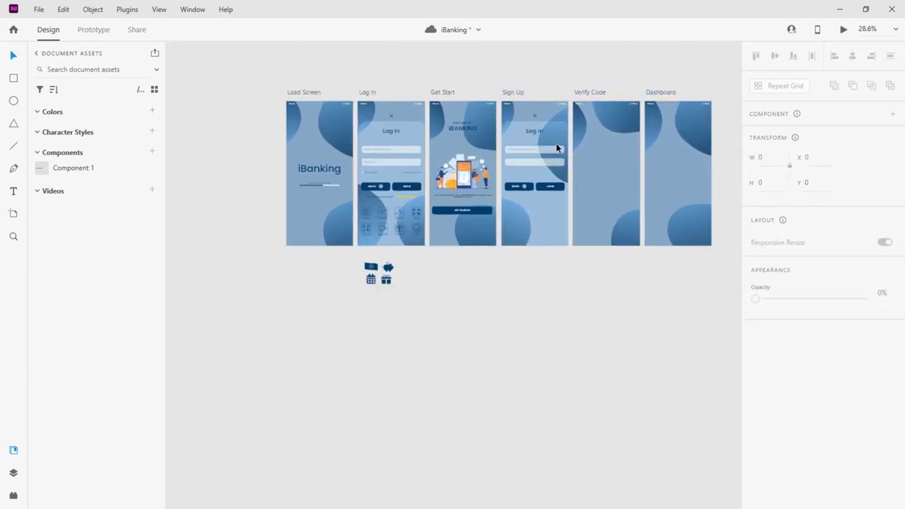
scroll(556, 143, up, 5)
scroll(556, 147, down, 4)
scroll(574, 144, up, 4)
scroll(571, 152, down, 2)
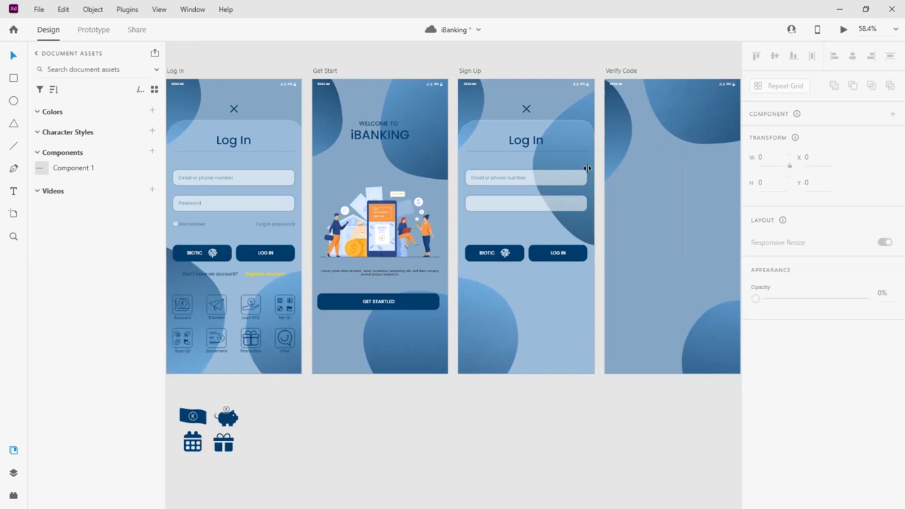
Rename the Sign Up screen's Log In heading to 'Register'.
scroll(367, 260, up, 3)
scroll(378, 262, down, 3)
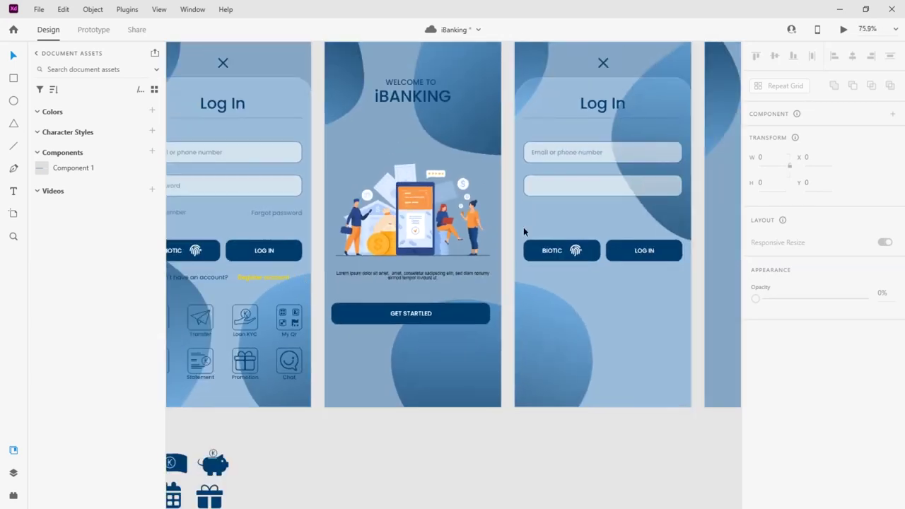
scroll(545, 184, down, 2)
scroll(269, 177, up, 8)
double_click(386, 228)
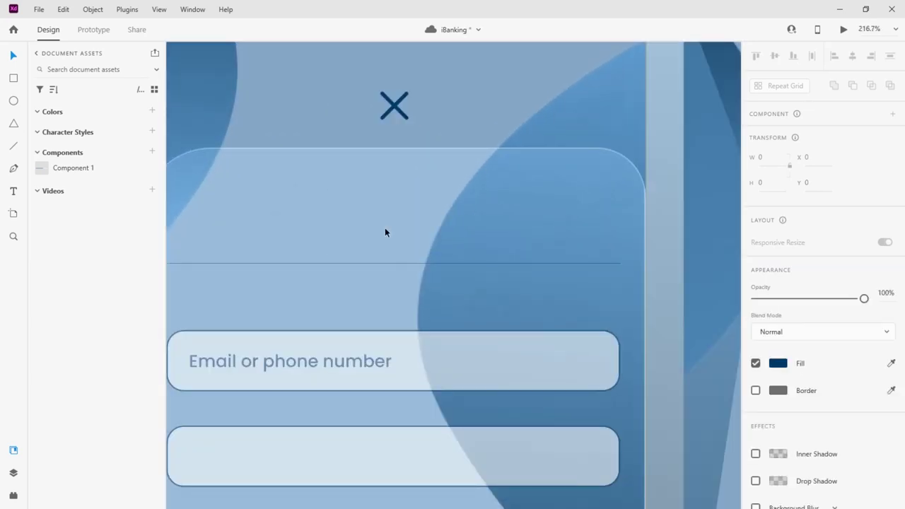
text(Regi)
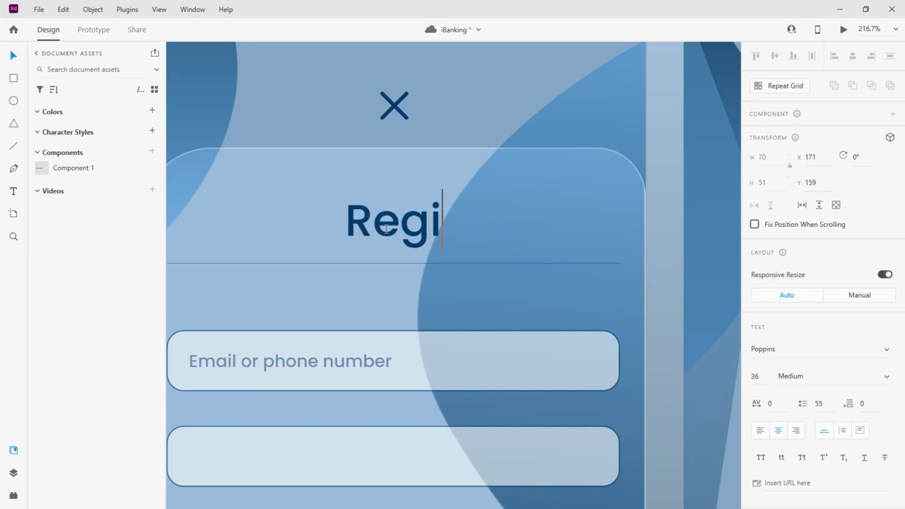
text(ster)
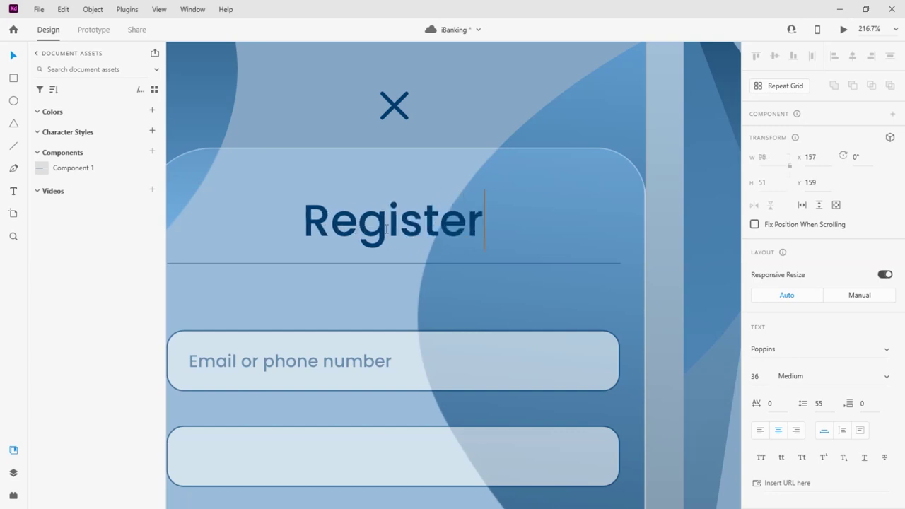
key(Escape)
Delete the BIOTIC button from the Register screen.
scroll(580, 124, down, 3)
scroll(464, 211, down, 1)
scroll(439, 201, down, 2)
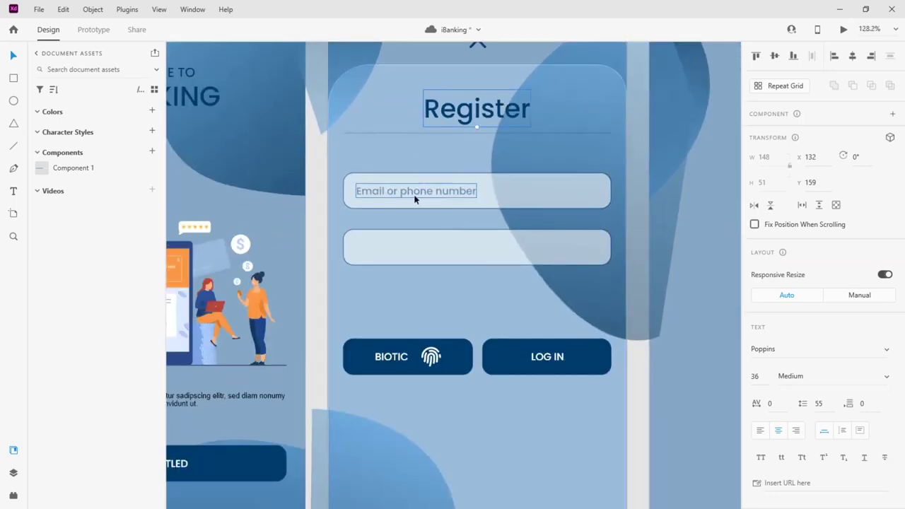
scroll(413, 191, down, 2)
scroll(438, 193, down, 2)
scroll(515, 203, up, 2)
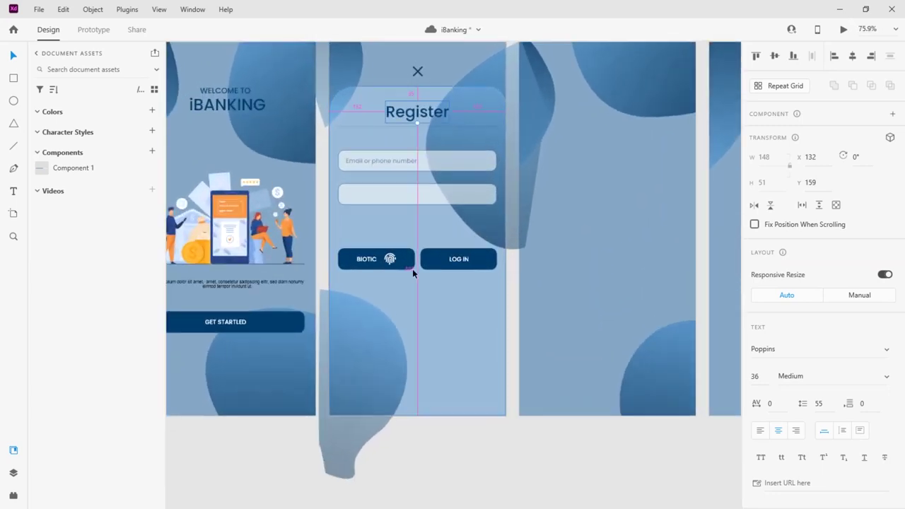
scroll(403, 265, up, 1)
click(403, 265)
double_click(404, 263)
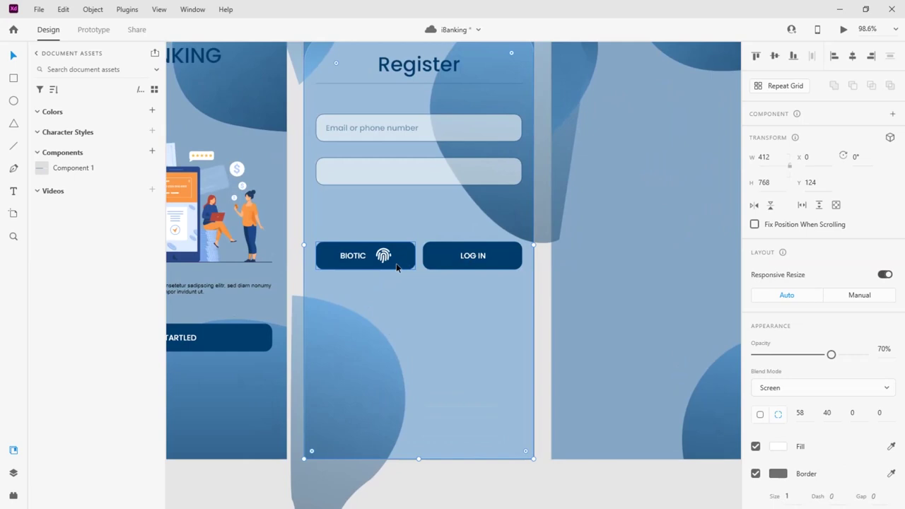
key(Delete)
Move the LOG IN button down to the left margin and stretch it full width.
mouse_move(436, 261)
mouse_down()
mouse_move(420, 291)
mouse_move(328, 351)
mouse_up()
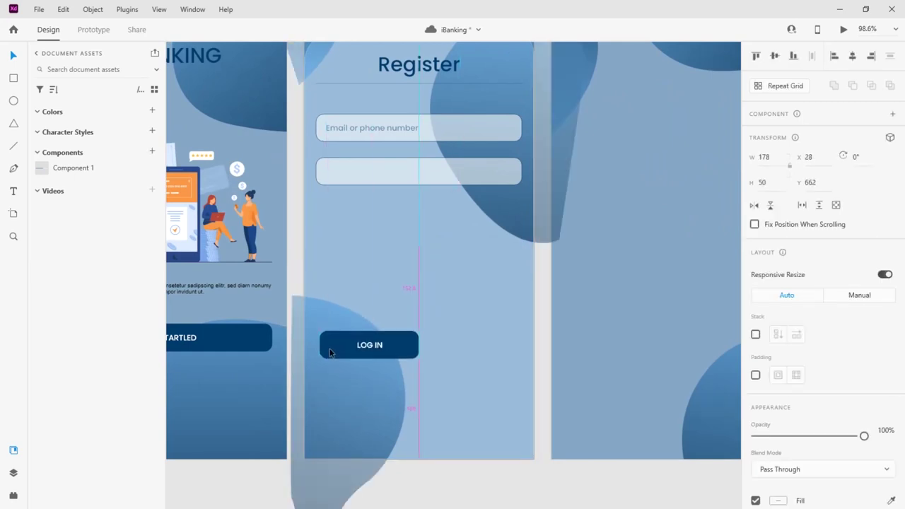
drag(415, 345, 515, 346)
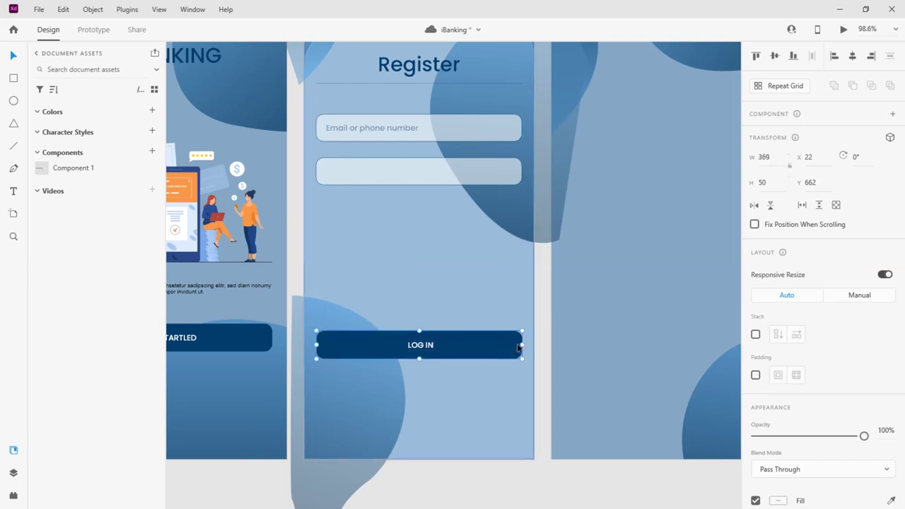
click(477, 477)
Duplicate the password field below itself to add another input field.
scroll(408, 245, up, 2)
click(385, 242)
drag(384, 241, 384, 328)
Copy the 'Email or phone number' placeholder into the second input field and align it.
shift+click(370, 249)
shift+click(371, 200)
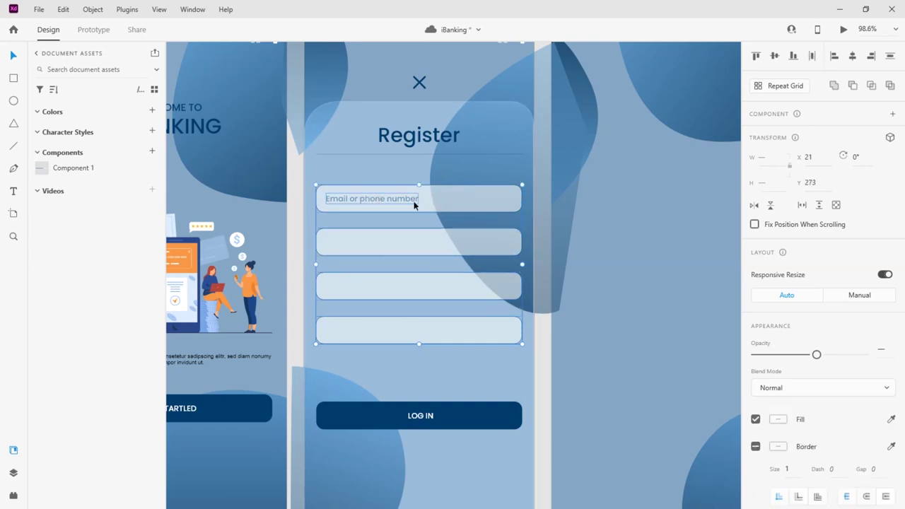
click(853, 60)
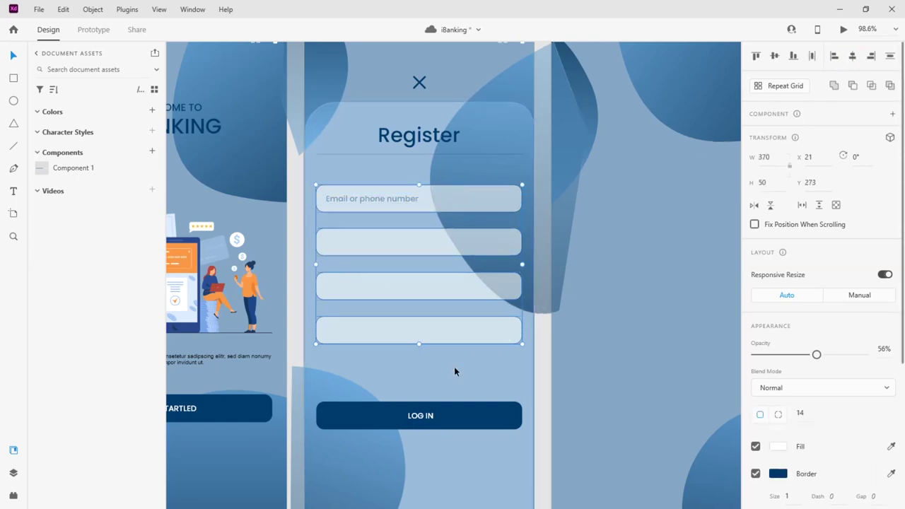
click(454, 366)
double_click(354, 198)
drag(354, 198, 352, 238)
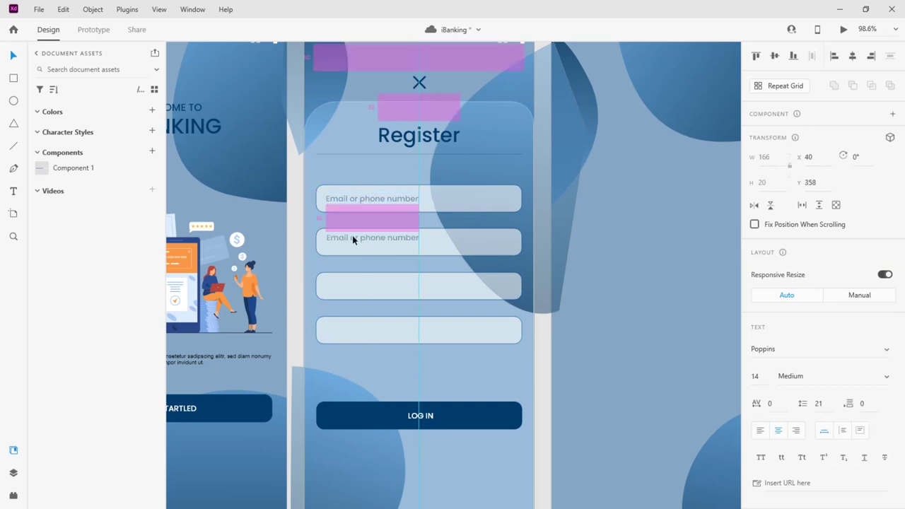
drag(353, 241, 355, 239)
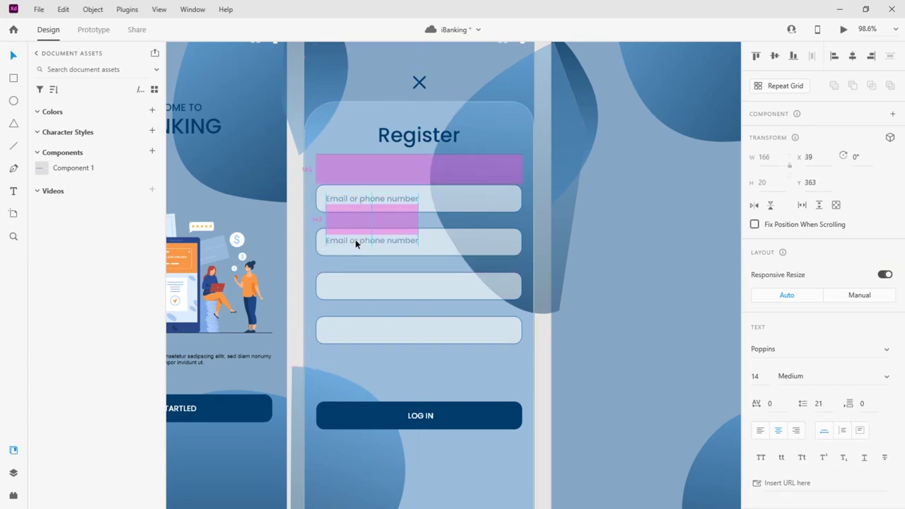
mouse_move(355, 239)
mouse_down()
mouse_move(355, 200)
mouse_move(352, 247)
mouse_up()
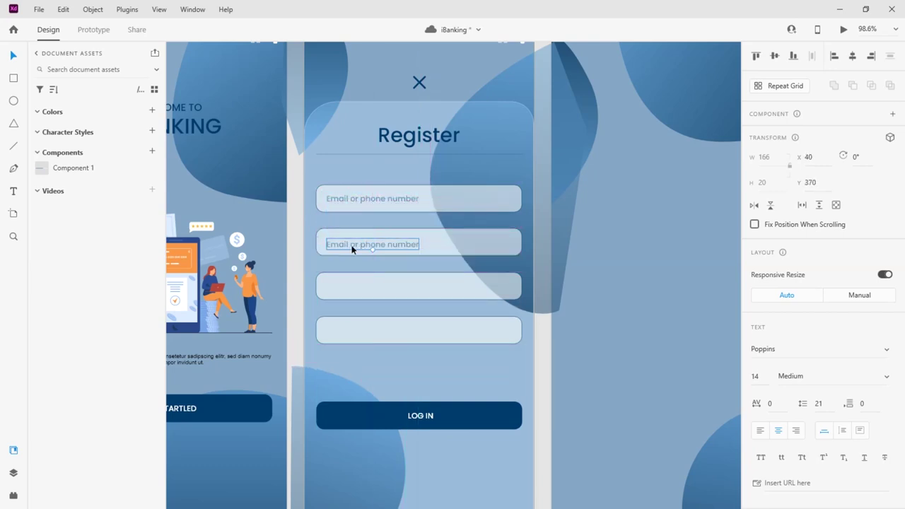
Copy the placeholder into the remaining fields and nudge it into alignment.
scroll(352, 248, up, 5)
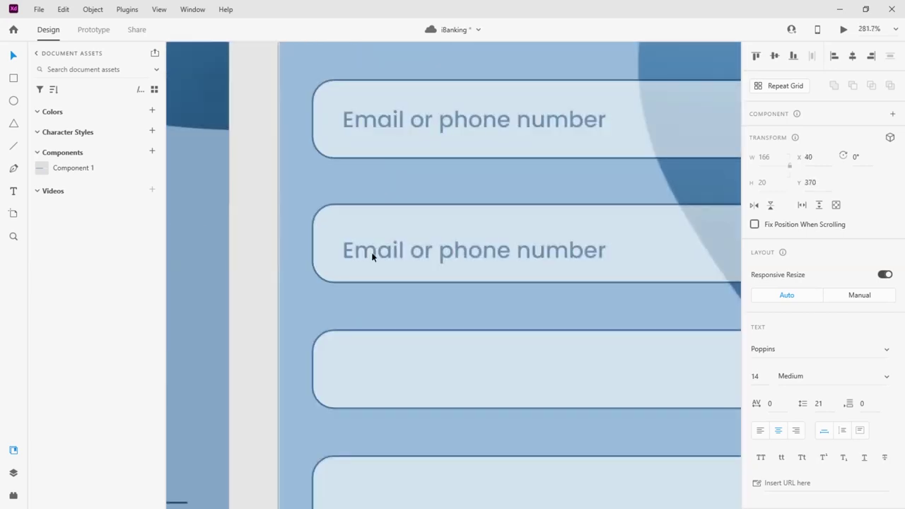
drag(352, 248, 370, 244)
scroll(370, 243, down, 3)
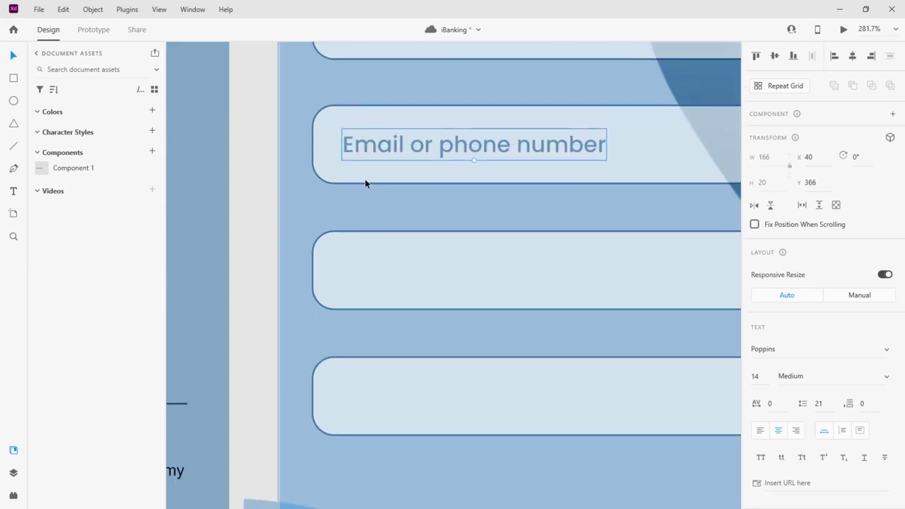
drag(368, 146, 366, 405)
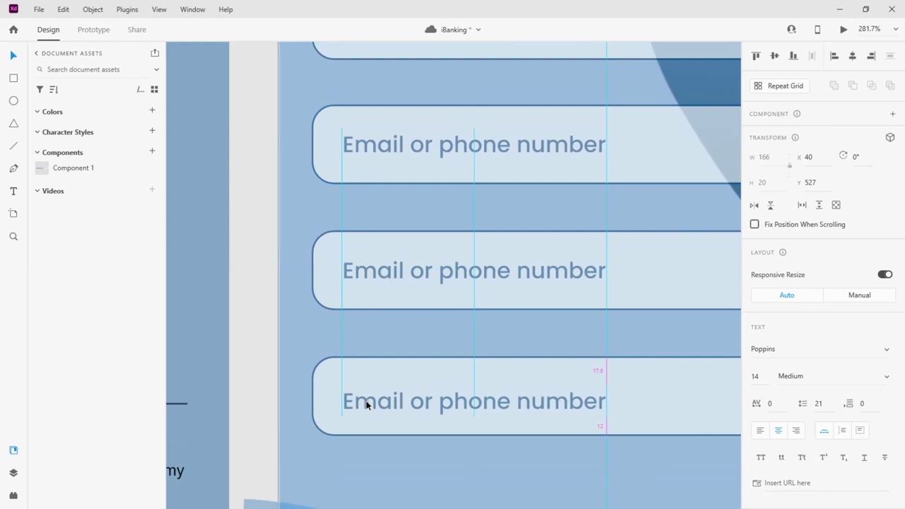
key(Up)
key(Up)
key(Up)
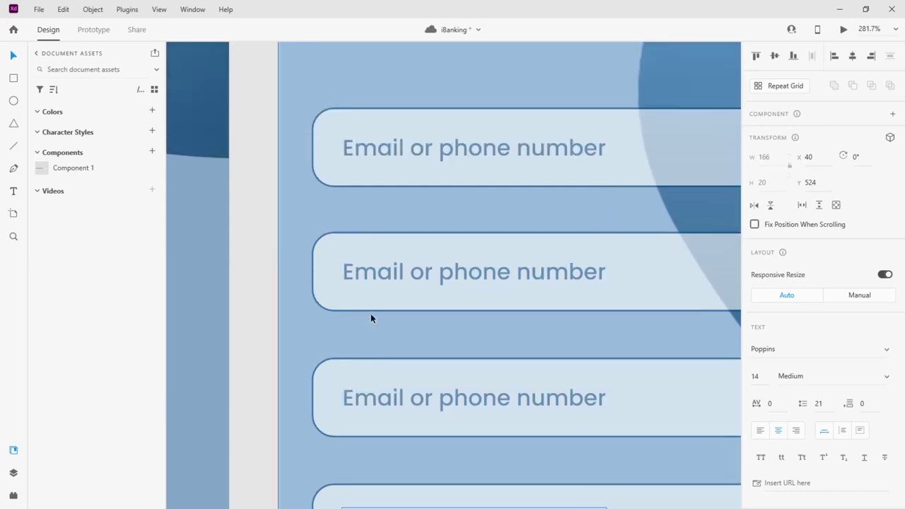
scroll(324, 283, down, 3)
click(407, 235)
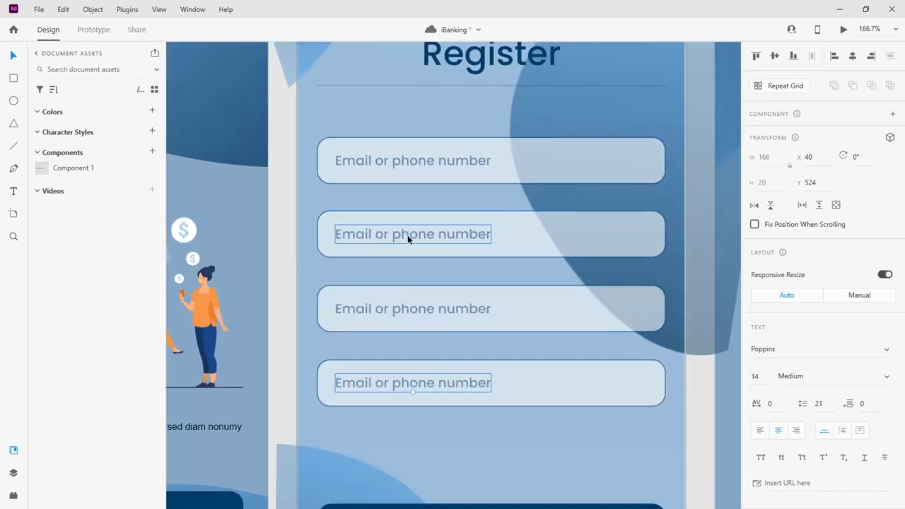
Save the document and relabel the second field 'User Name', left-aligned.
double_click(407, 235)
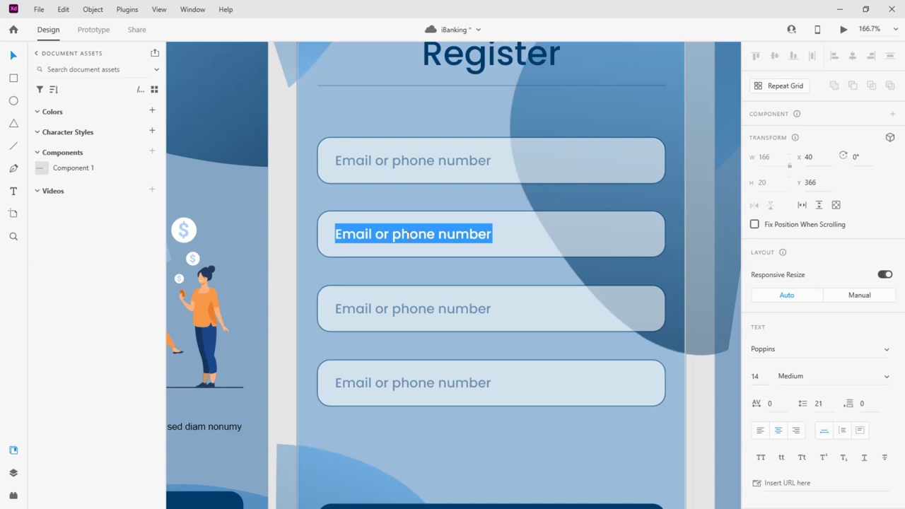
key(ctrl+s)
click(386, 234)
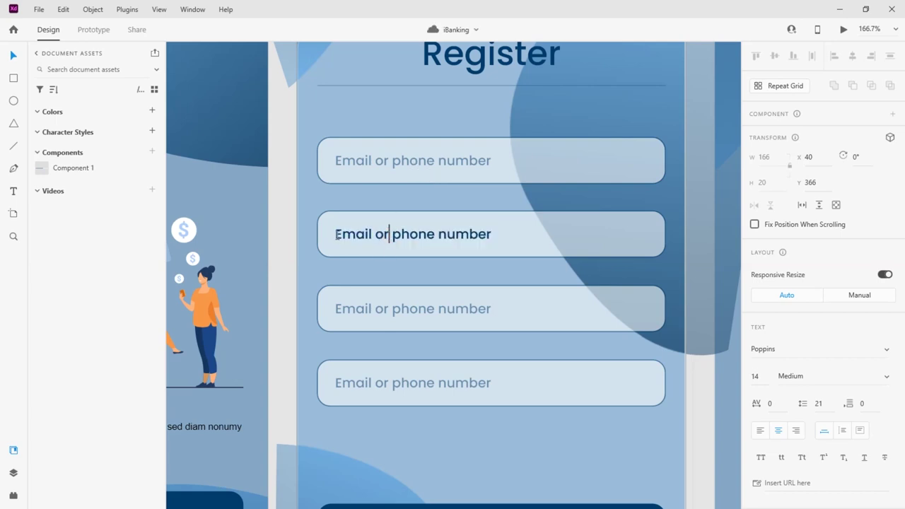
drag(335, 234, 493, 242)
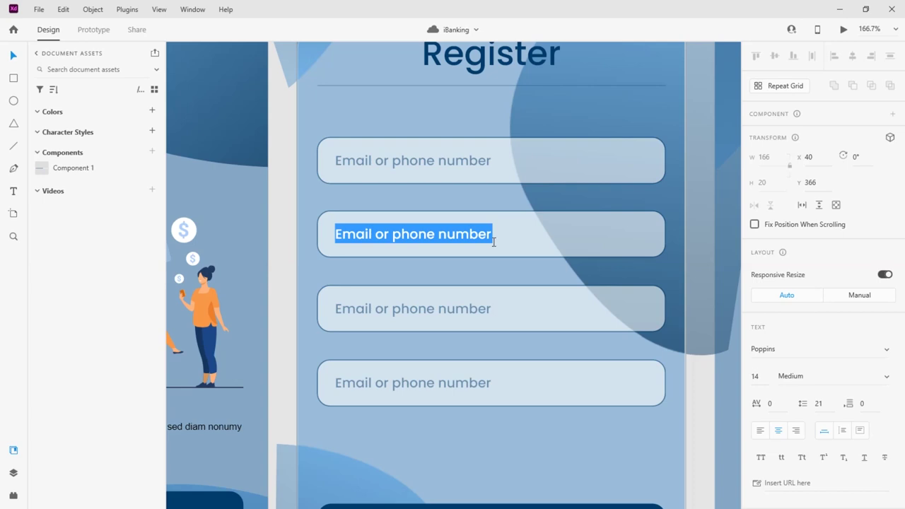
text(u)
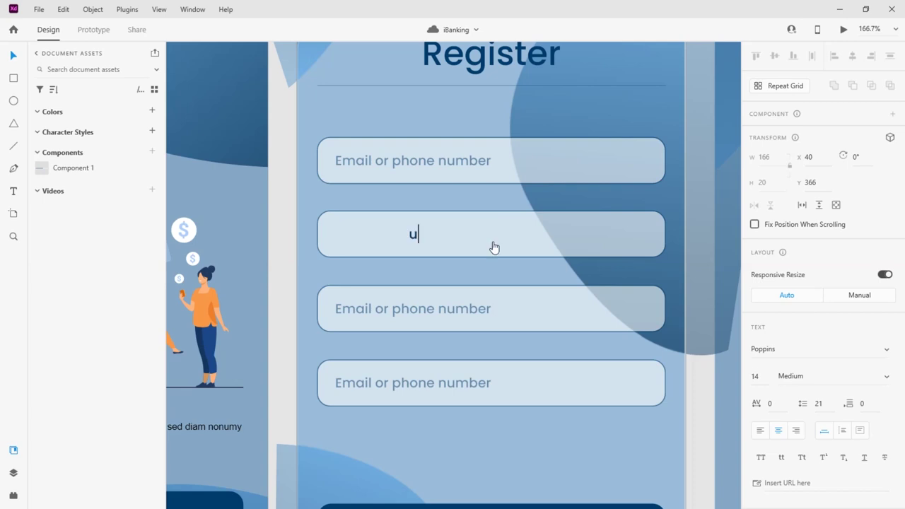
key(ctrl+z)
click(761, 430)
text(User )
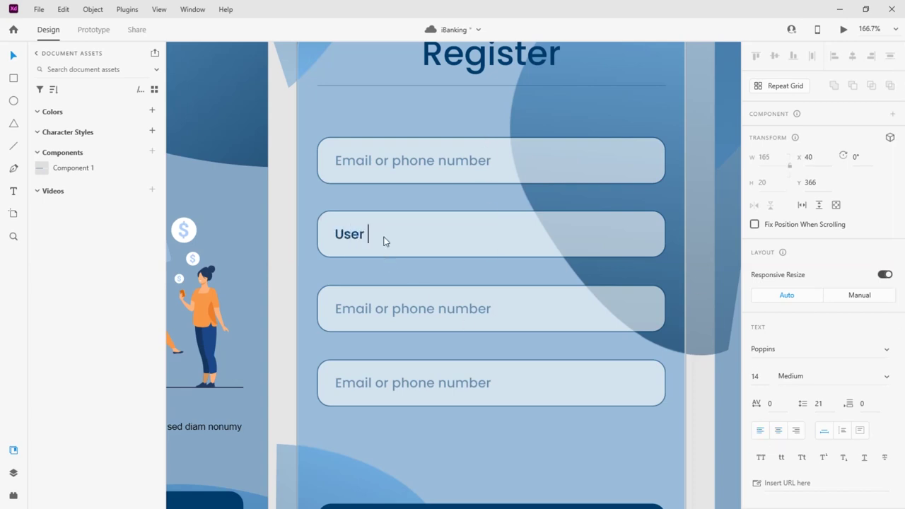
text(Name)
Relabel the third field 'Password', left-aligned.
click(402, 310)
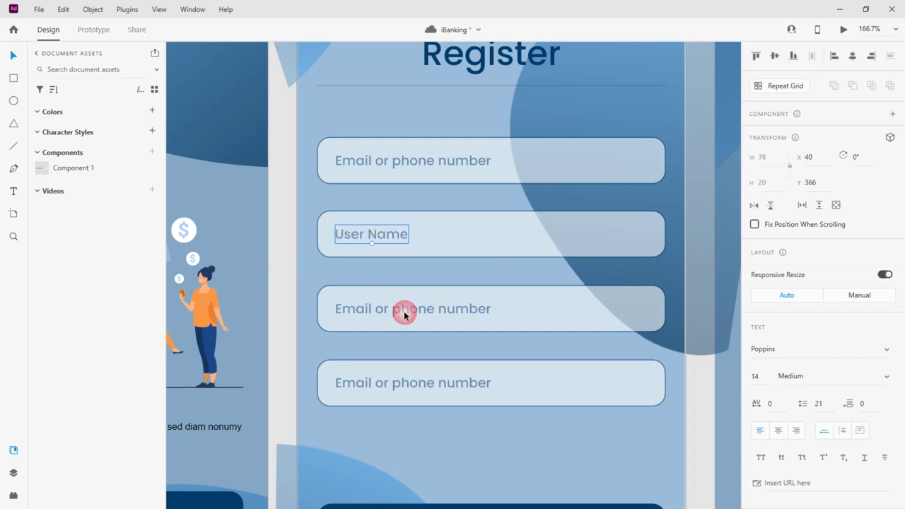
double_click(414, 311)
click(760, 430)
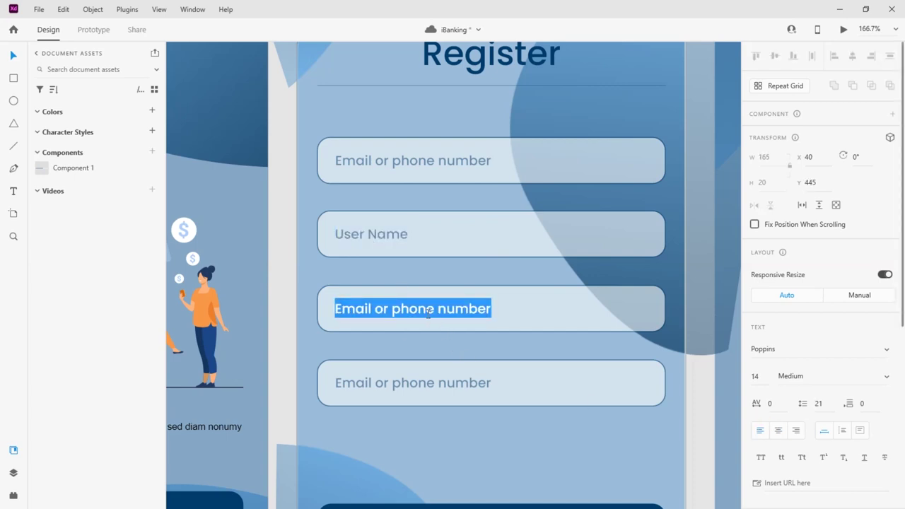
text(Password)
Relabel the fourth field 'Confirm password', left-aligned.
click(428, 386)
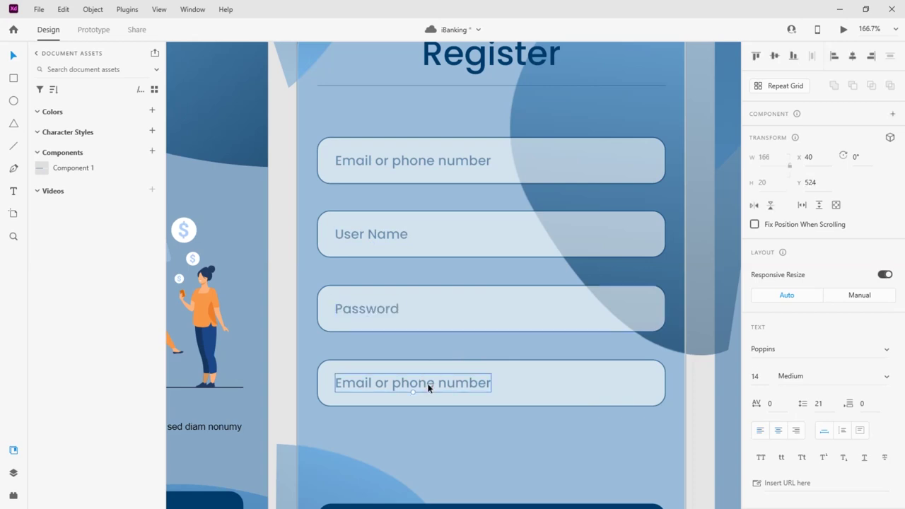
double_click(428, 386)
click(758, 431)
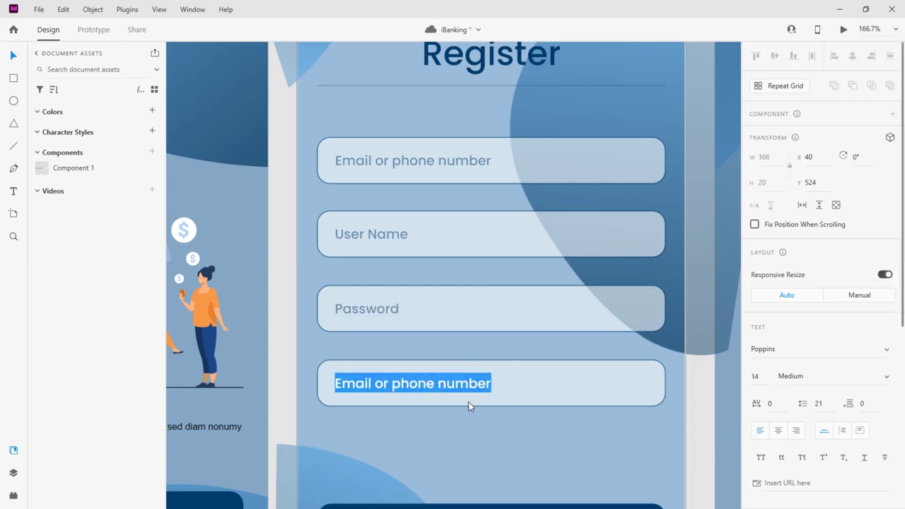
text(Confiem)
key(BackSpace)
key(BackSpace)
key(BackSpace)
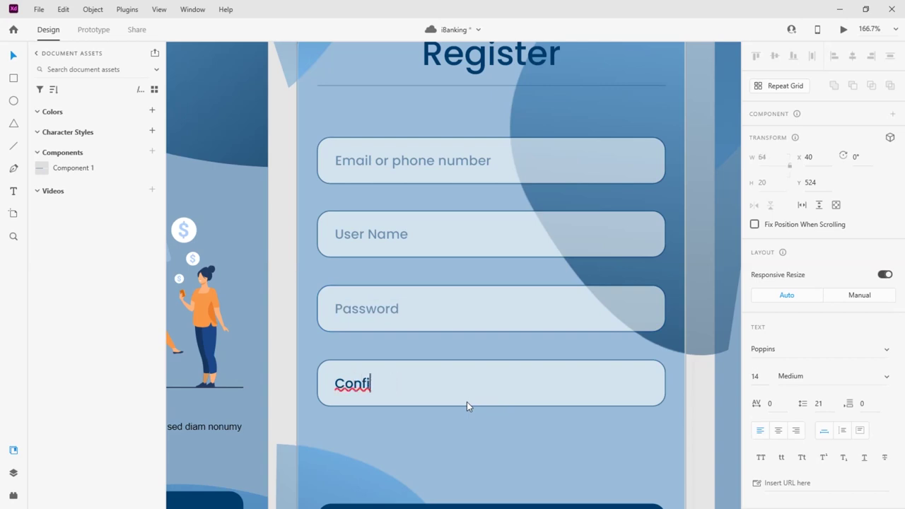
text(irm password)
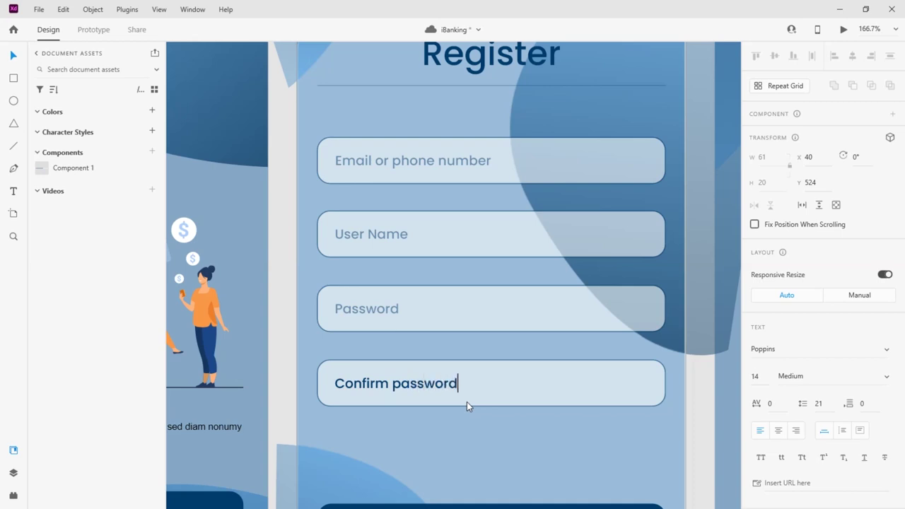
key(Escape)
scroll(461, 437, down, 3)
scroll(474, 396, down, 2)
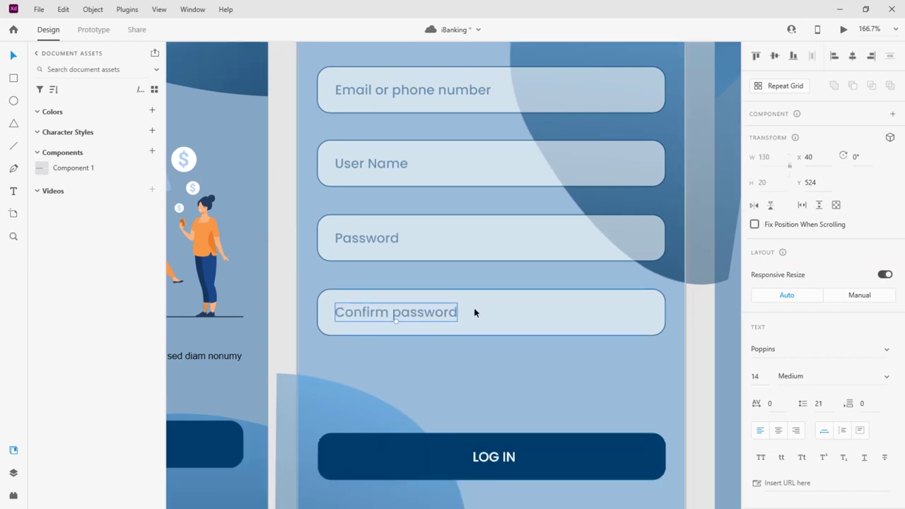
scroll(474, 308, down, 1)
click(461, 350)
Change the LOG IN button text to 'Register'.
scroll(458, 346, up, 2)
scroll(459, 339, down, 5)
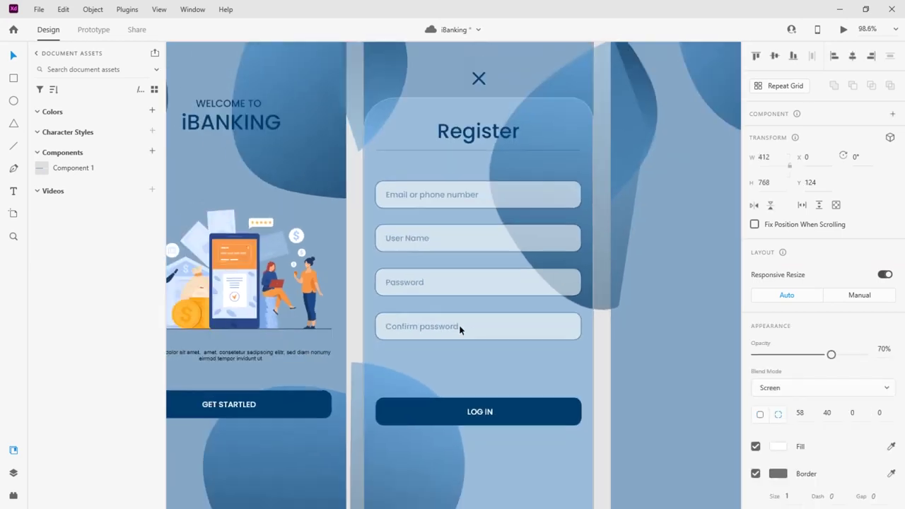
scroll(460, 327, down, 3)
click(478, 329)
double_click(478, 329)
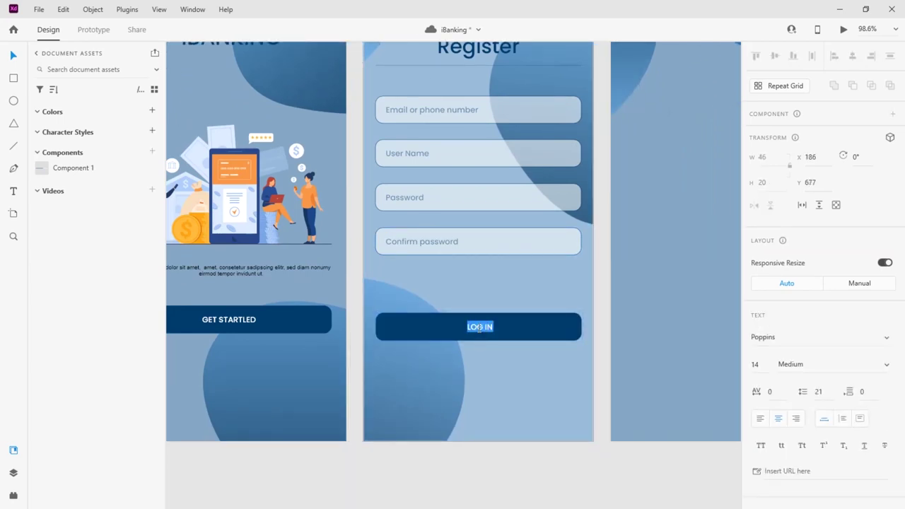
text(Re)
text(gister)
click(501, 460)
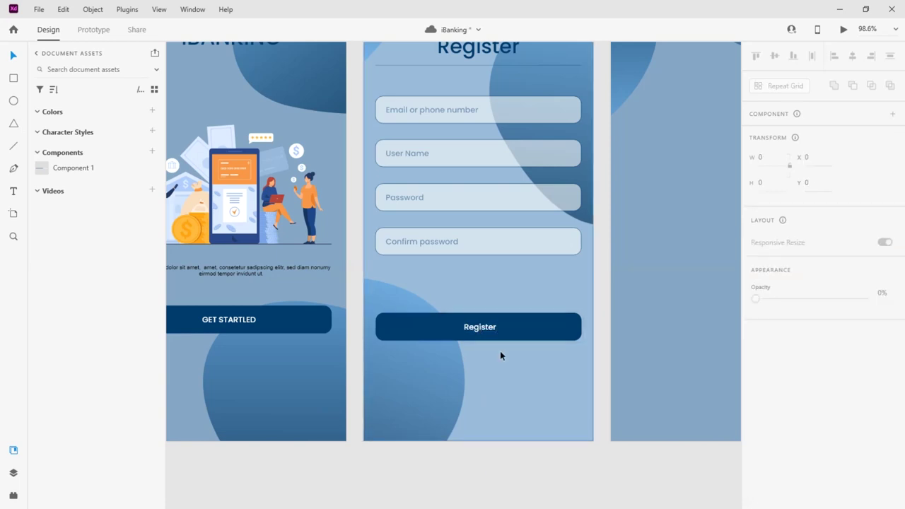
Centre the Register label within its button shape.
click(503, 333)
double_click(487, 332)
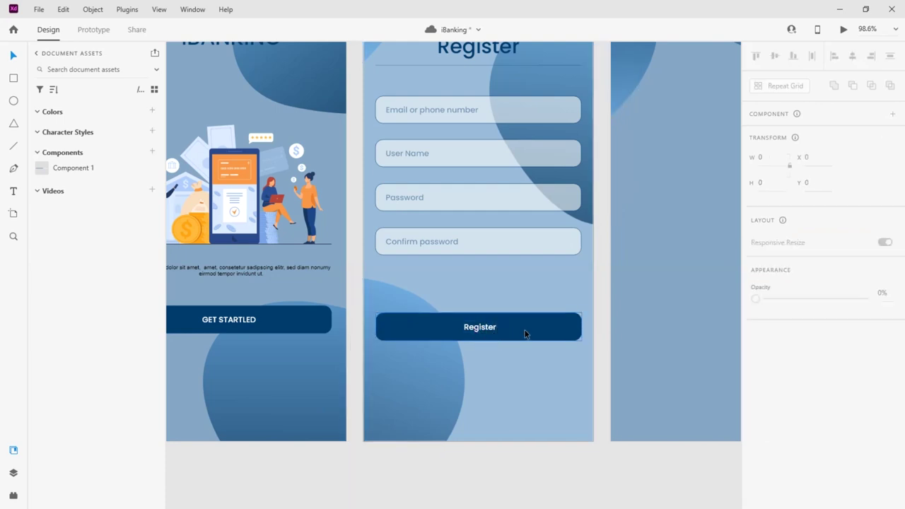
shift+click(515, 330)
click(852, 55)
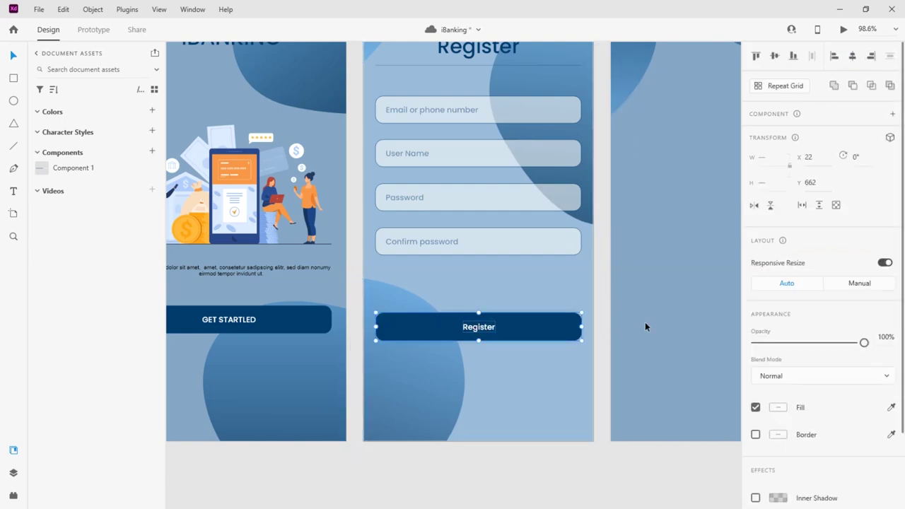
click(485, 479)
scroll(495, 297, up, 3)
scroll(486, 290, down, 2)
scroll(484, 287, down, 2)
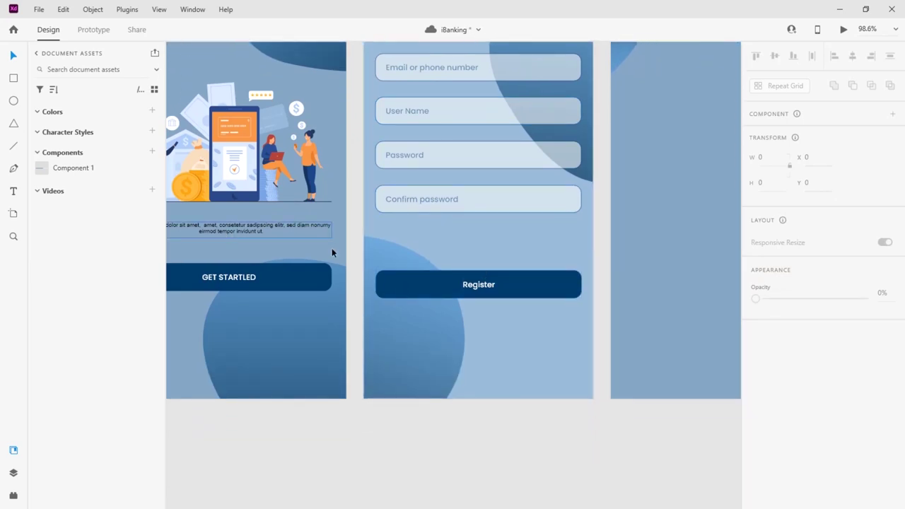
Copy the welcome screen's lorem-ipsum paragraph onto the Register screen.
click(232, 231)
drag(232, 235, 478, 244)
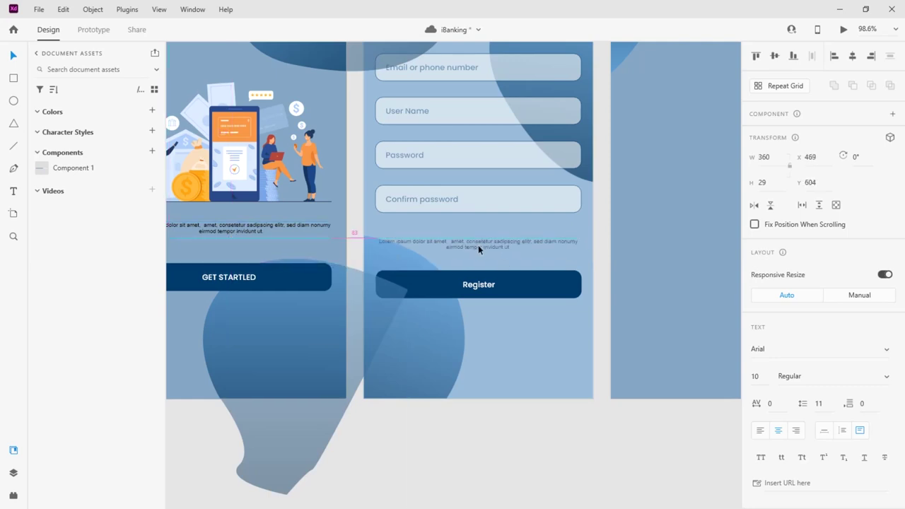
drag(478, 245, 474, 247)
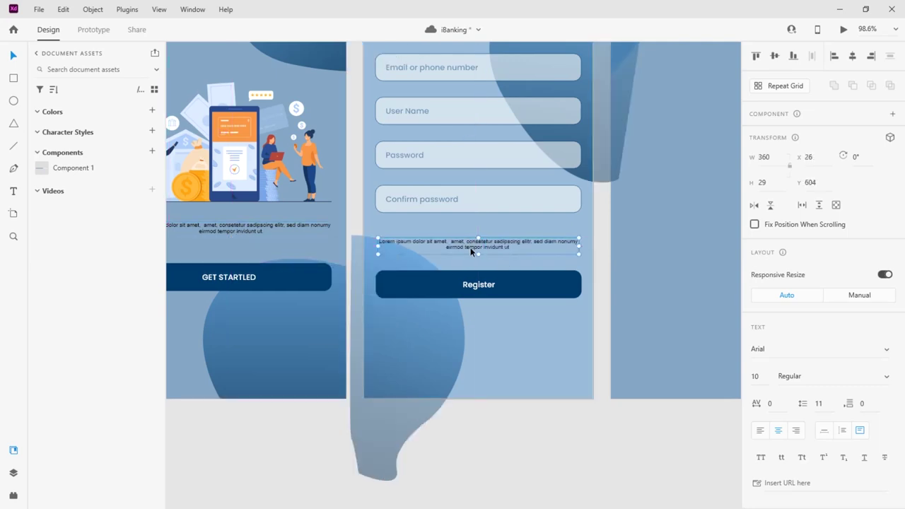
scroll(473, 247, up, 4)
scroll(771, 405, down, 5)
Left-align the paragraph, narrow its box and set it under the Confirm password field.
click(760, 150)
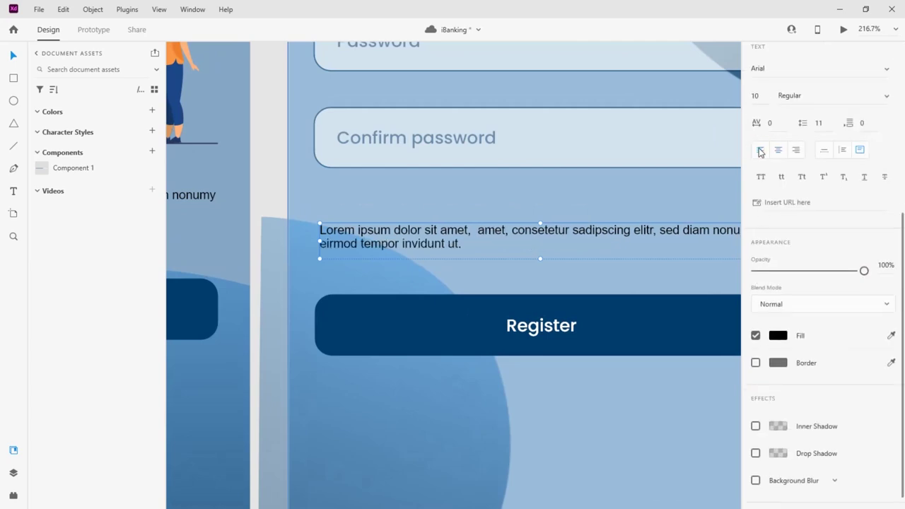
scroll(391, 246, down, 3)
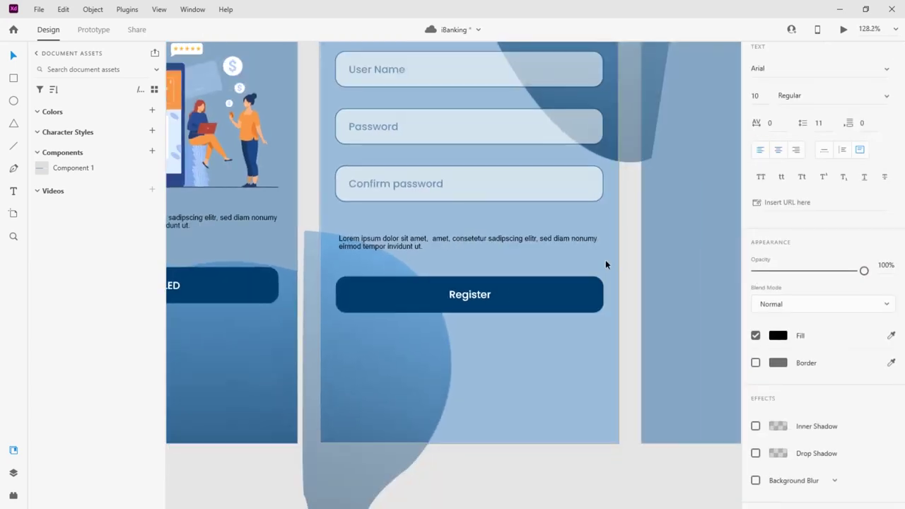
drag(600, 247, 560, 248)
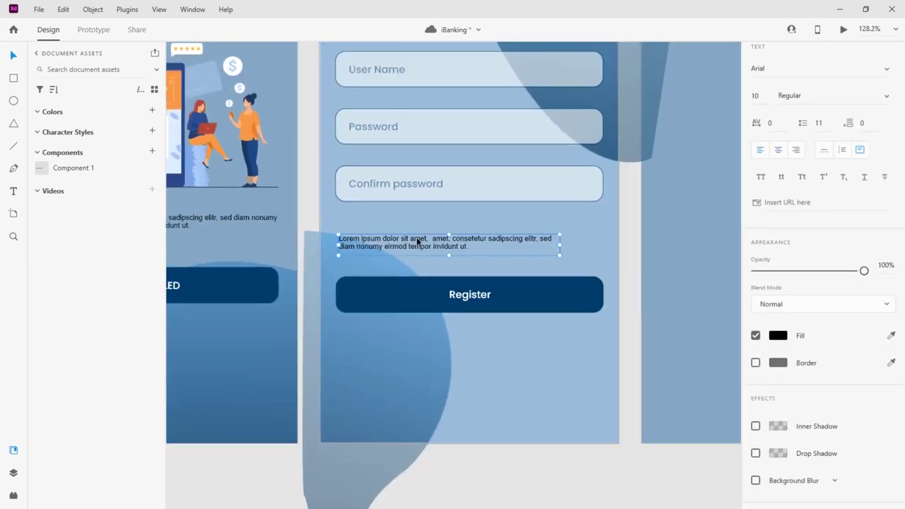
drag(418, 241, 432, 237)
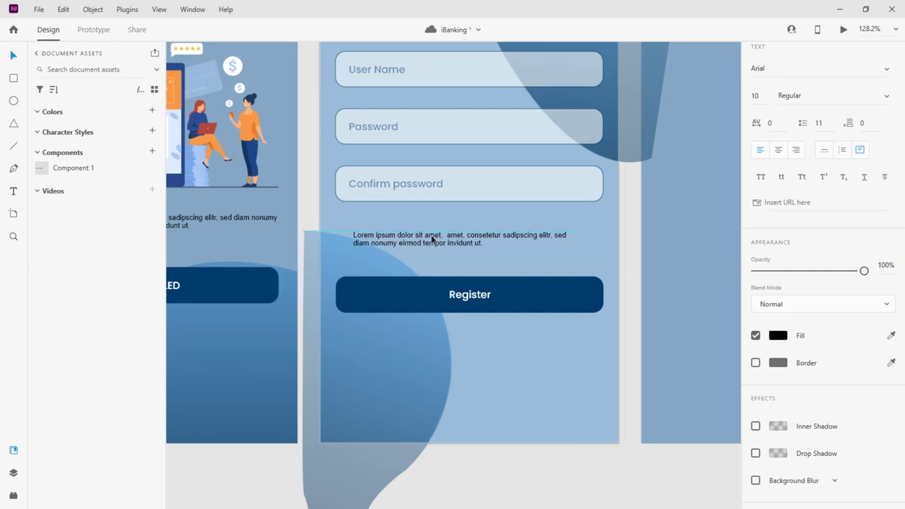
drag(432, 239, 435, 235)
scroll(576, 229, down, 5)
scroll(259, 190, up, 5)
Select the Remember checkbox on the Log In screen.
click(299, 184)
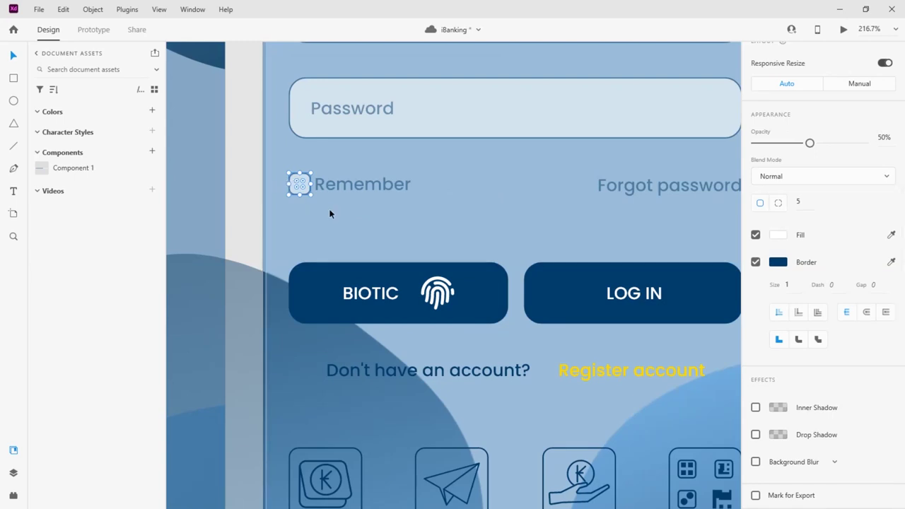
scroll(283, 220, down, 5)
scroll(319, 246, up, 2)
scroll(319, 247, up, 3)
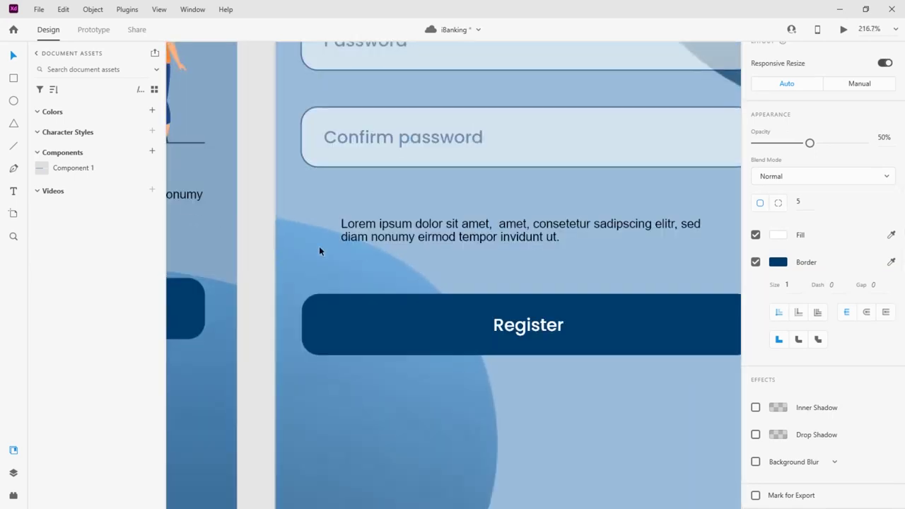
Paste a checkbox left of the Lorem text and line the text up with it.
key(ctrl+v)
drag(506, 277, 309, 231)
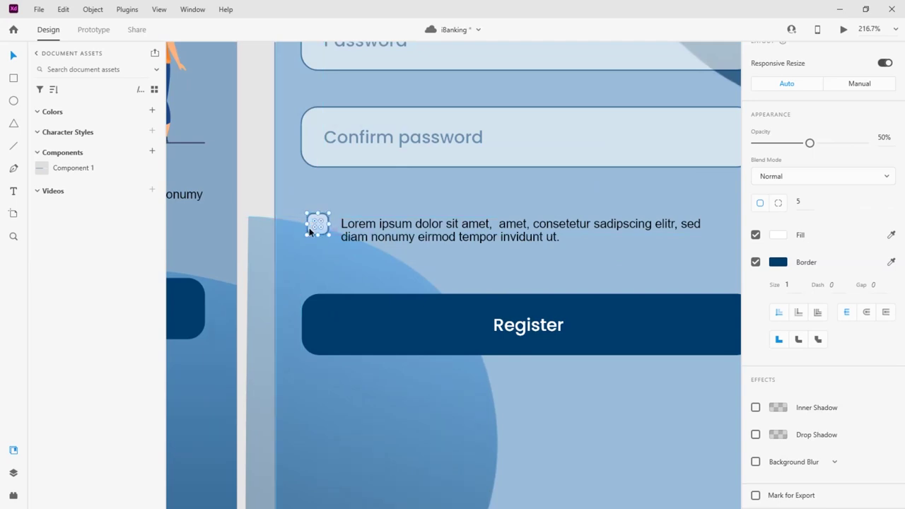
click(343, 225)
drag(344, 228, 345, 230)
click(360, 259)
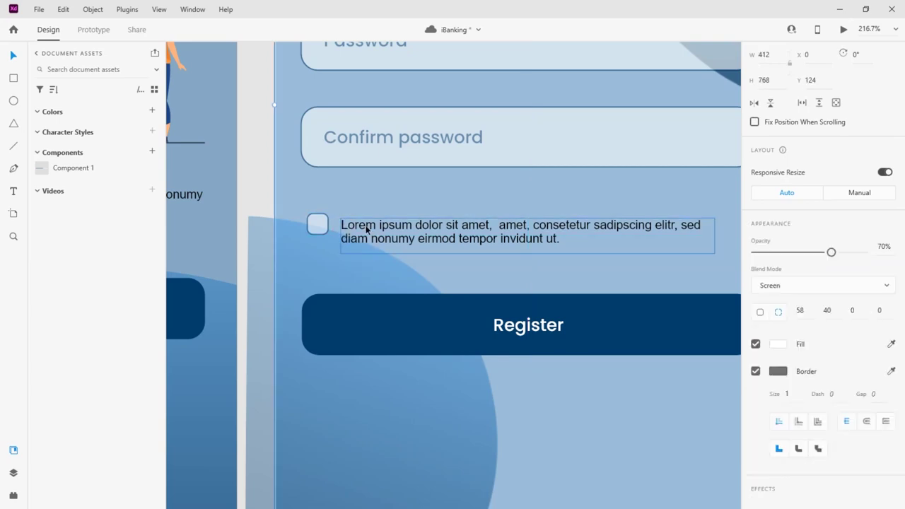
drag(364, 228, 364, 224)
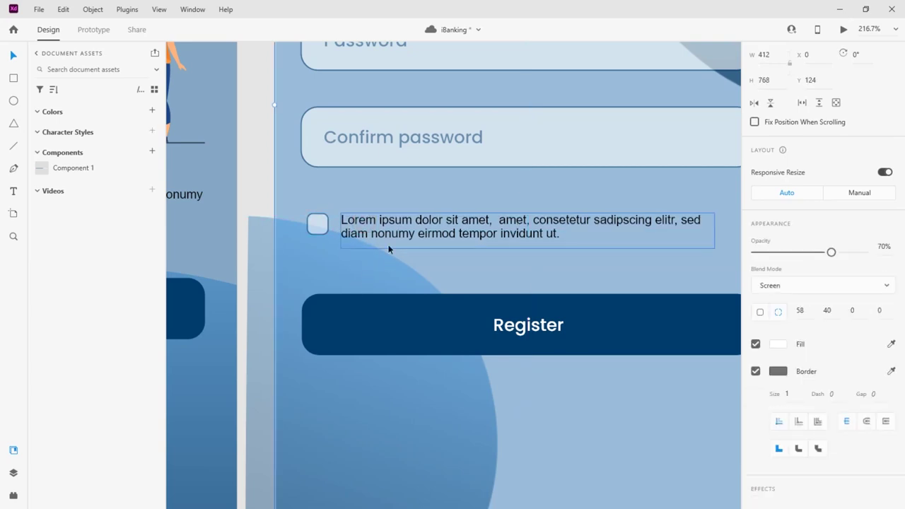
Trim the Lorem text so it ends at "sadipscing elitr.".
double_click(556, 234)
shift+click(676, 225)
key(BackSpace)
text(.)
key(Escape)
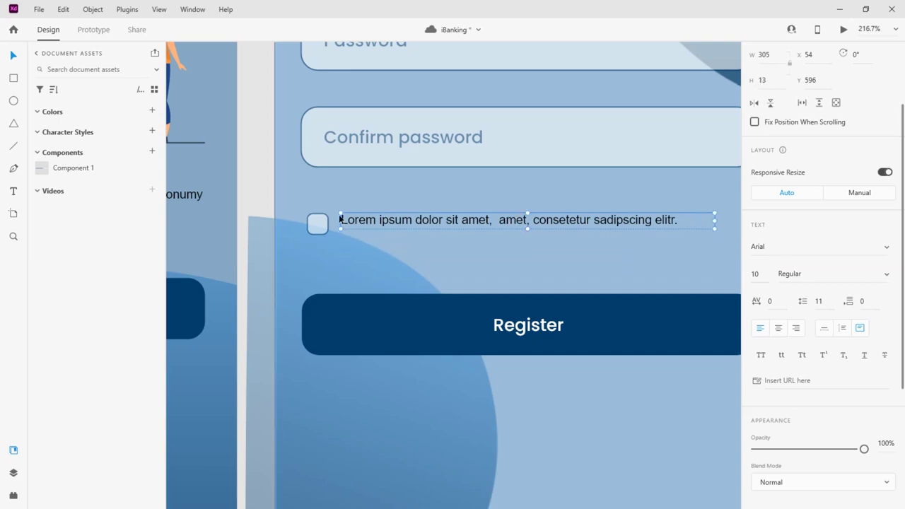
Nudge the Lorem text down to centre it on the checkbox.
click(13, 54)
drag(371, 223, 370, 226)
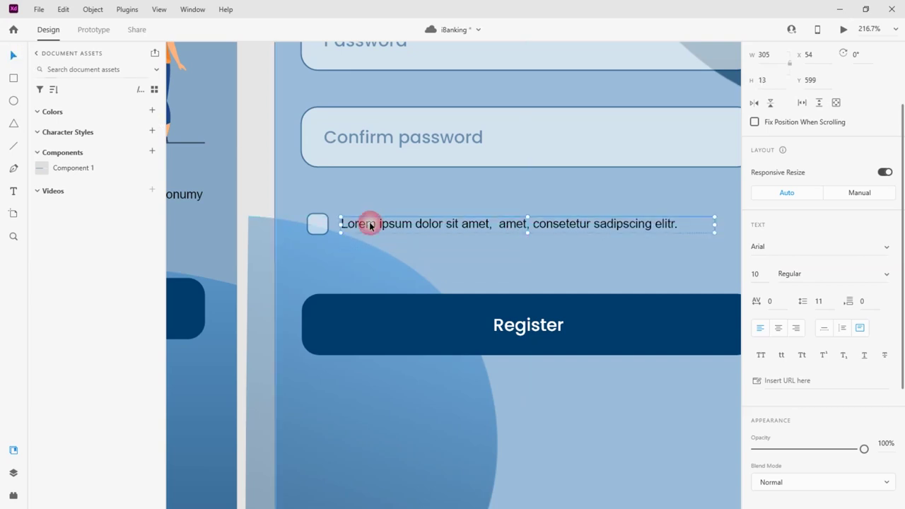
click(360, 252)
click(343, 226)
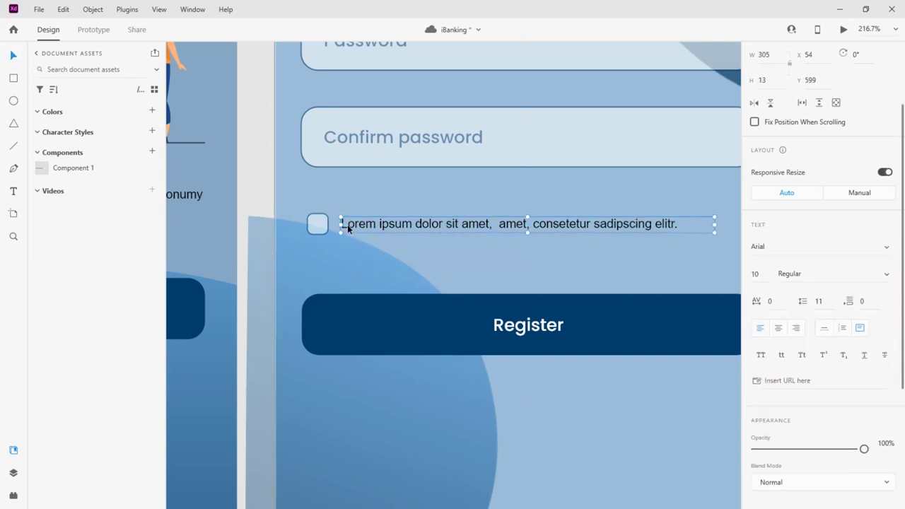
Add the prefix "I acept" before "Lorem" in the checkbox text.
double_click(347, 225)
click(347, 225)
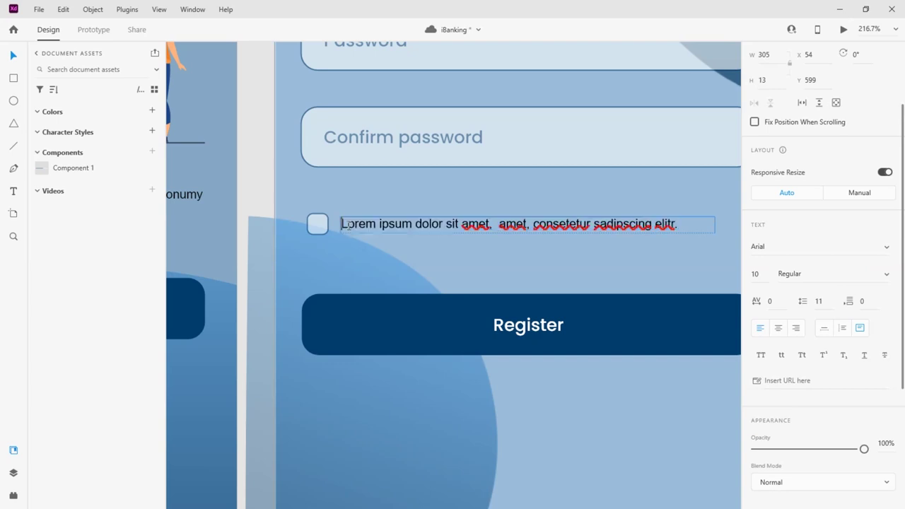
text(In)
key(BackSpace)
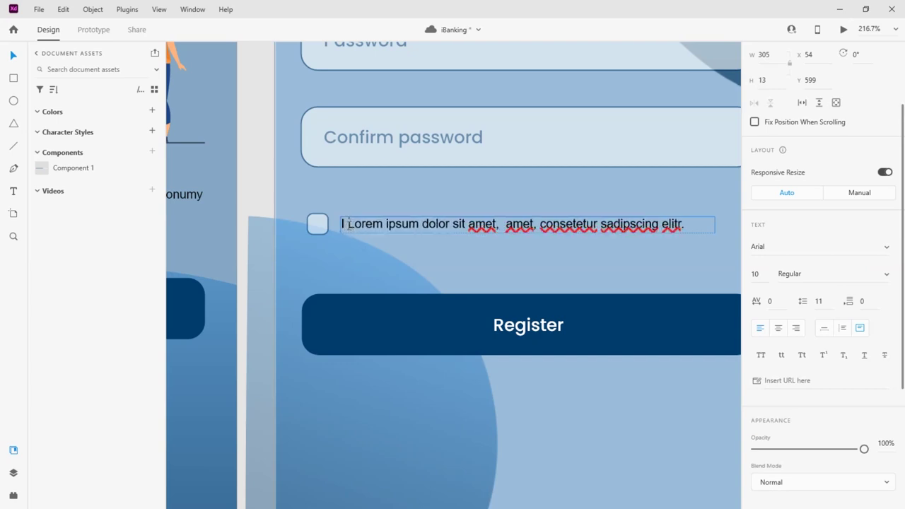
text(accet)
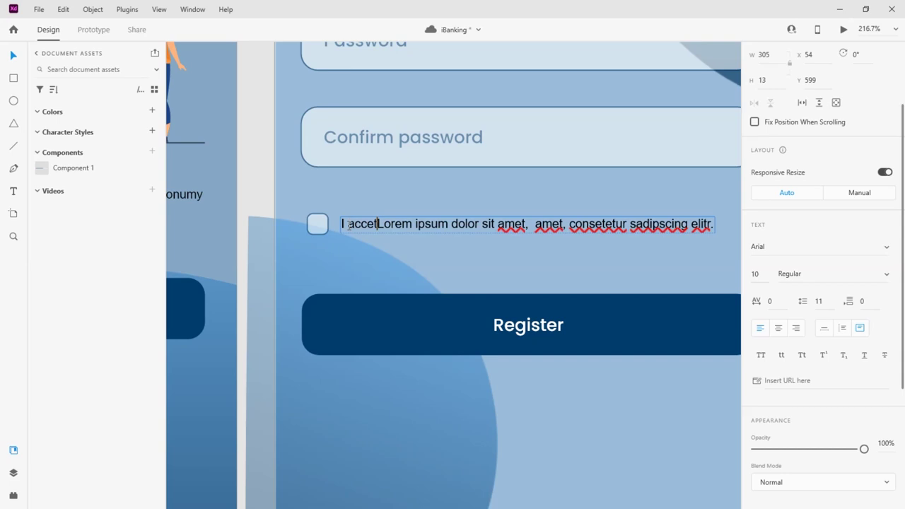
key(BackSpace)
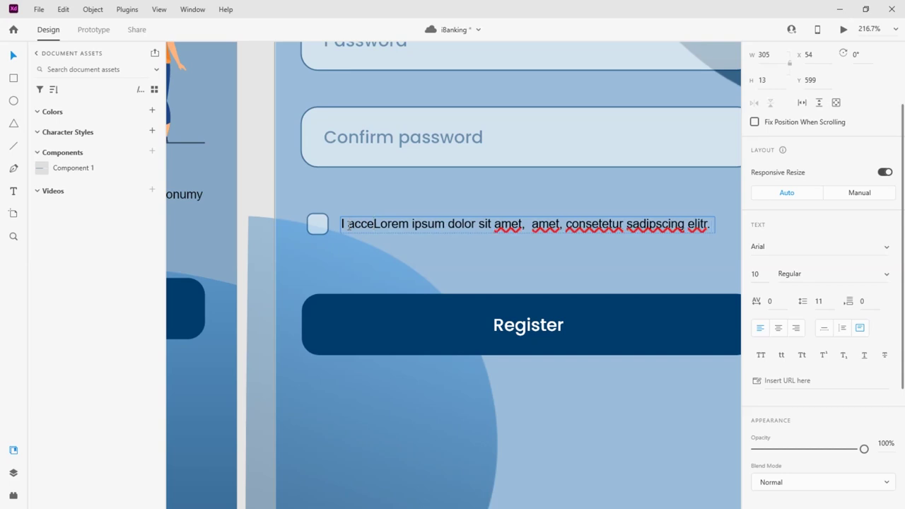
text(pt)
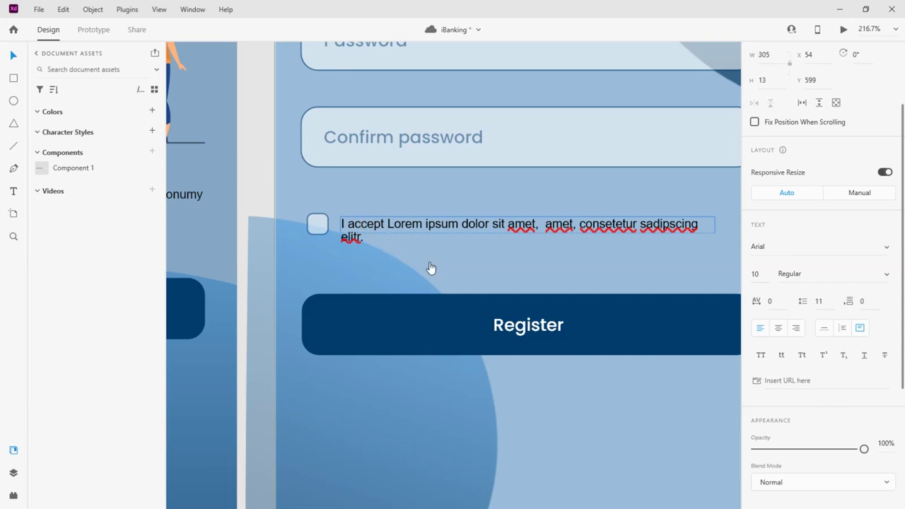
key(BackSpace)
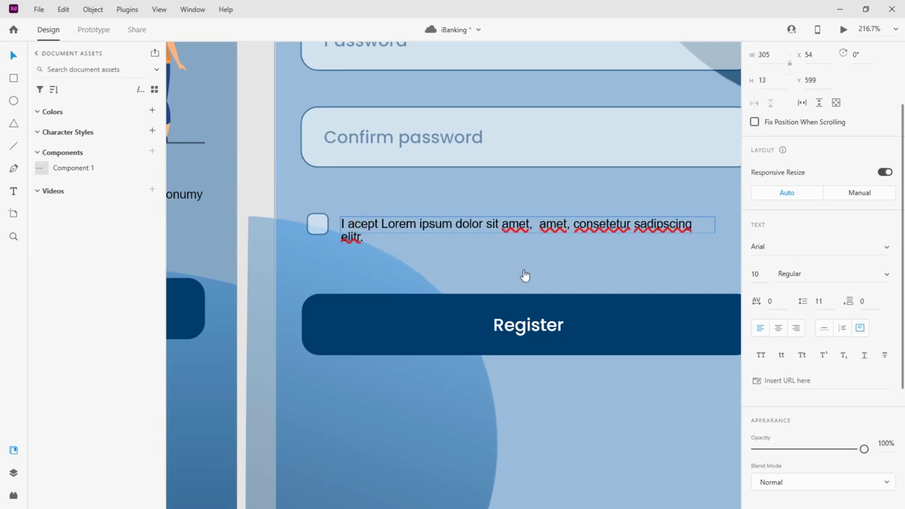
key(Escape)
Widen the agreement text box so the sentence fits on one line.
drag(715, 223, 670, 225)
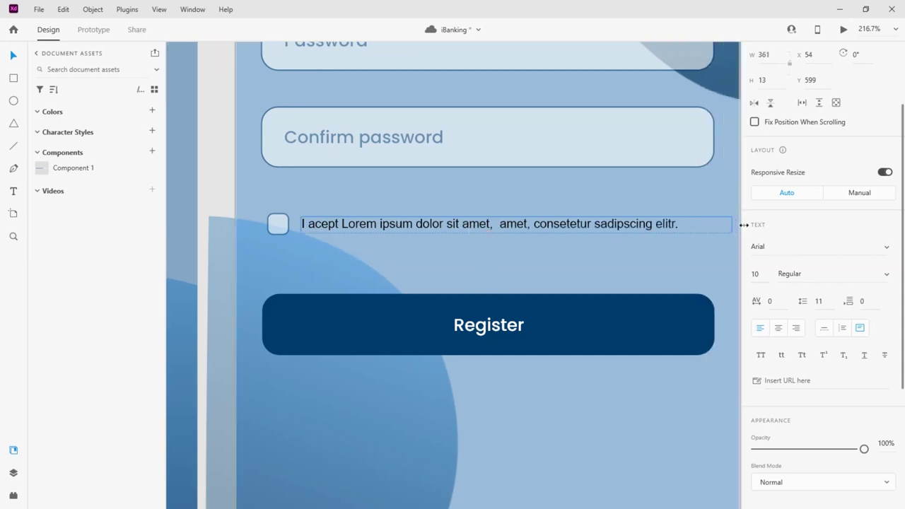
click(609, 264)
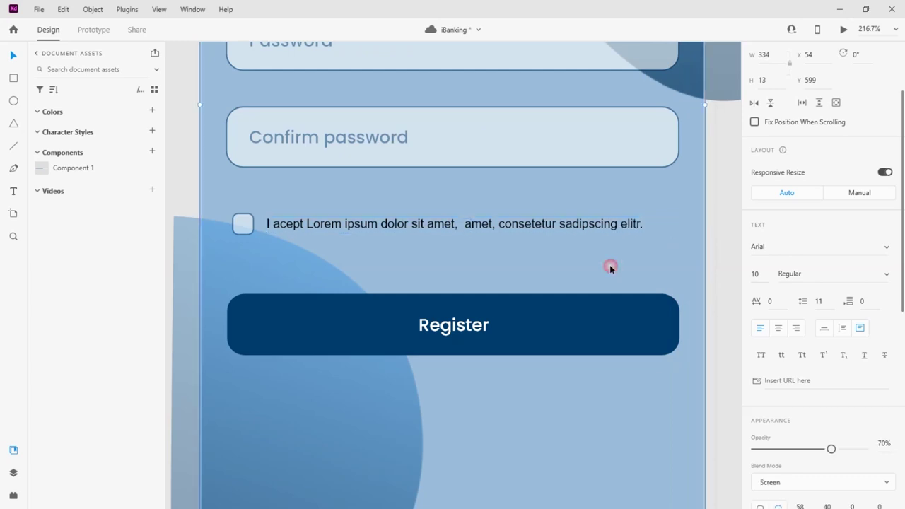
scroll(560, 250, down, 3)
scroll(560, 250, down, 2)
scroll(396, 244, left, 2)
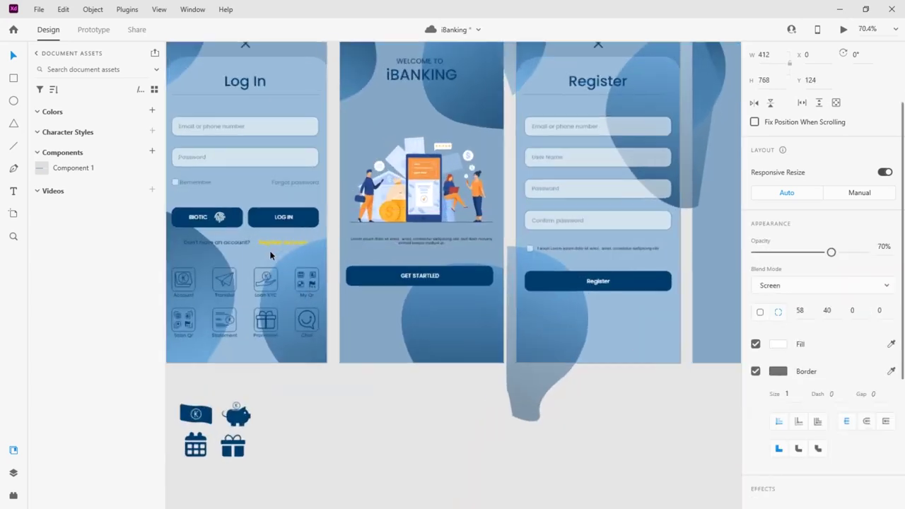
Paste the Log In screen's account prompt group below the Register button.
click(240, 242)
scroll(240, 242, down, 2)
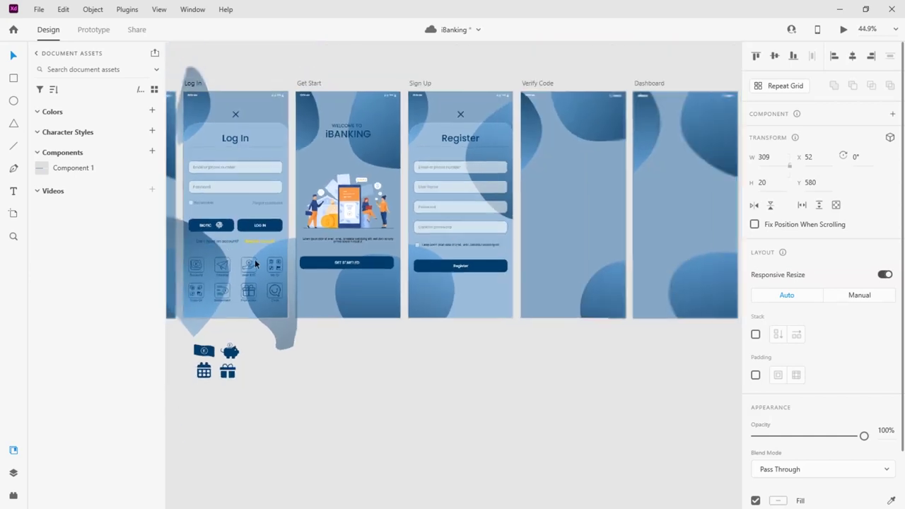
click(454, 299)
scroll(457, 299, up, 2)
key(ctrl+v)
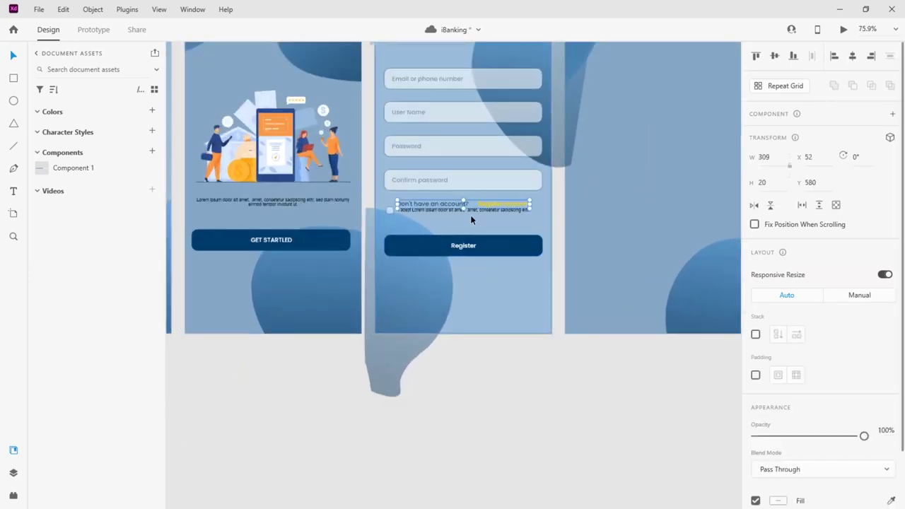
drag(455, 212, 454, 273)
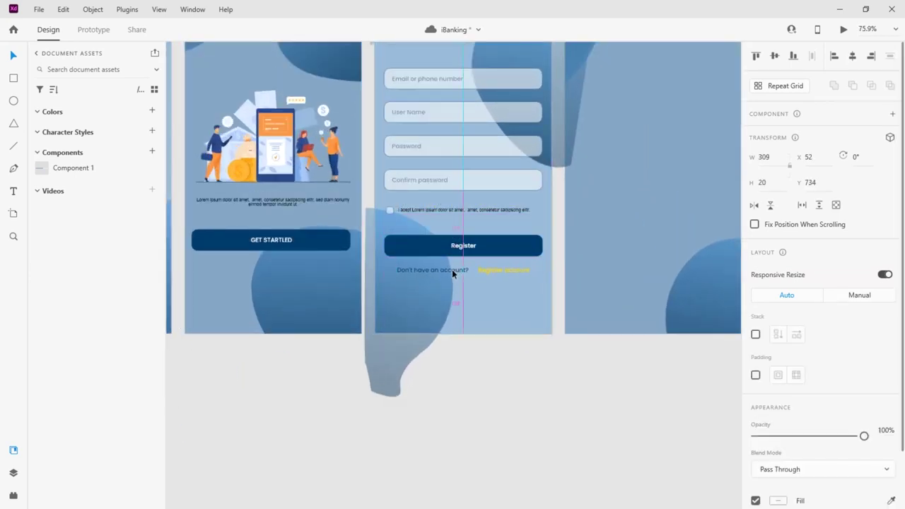
drag(480, 268, 481, 282)
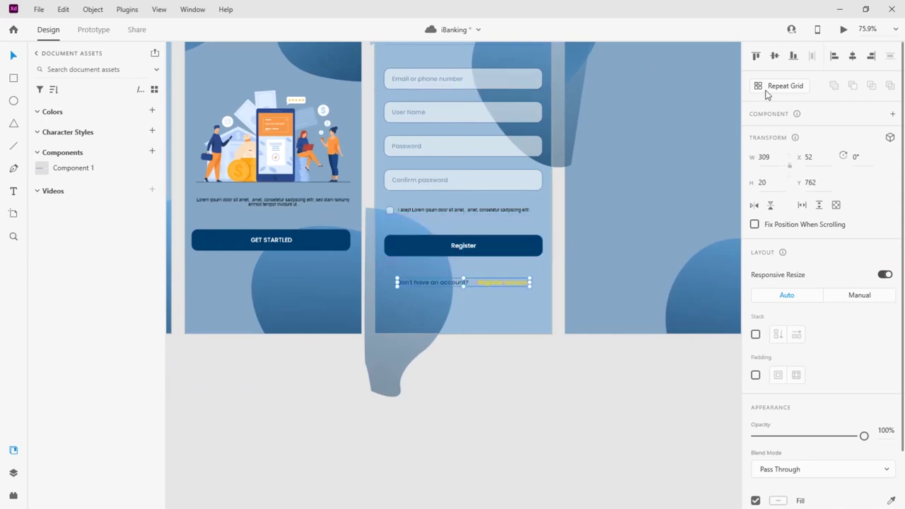
scroll(414, 285, up, 5)
Change the question text from "Don't have an account?" to "I have an account?".
double_click(361, 255)
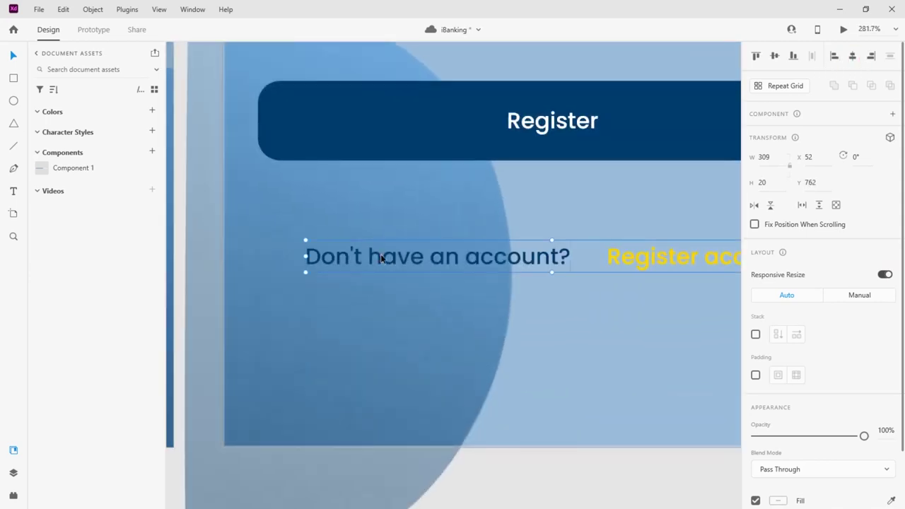
double_click(361, 255)
click(365, 256)
drag(365, 256, 305, 256)
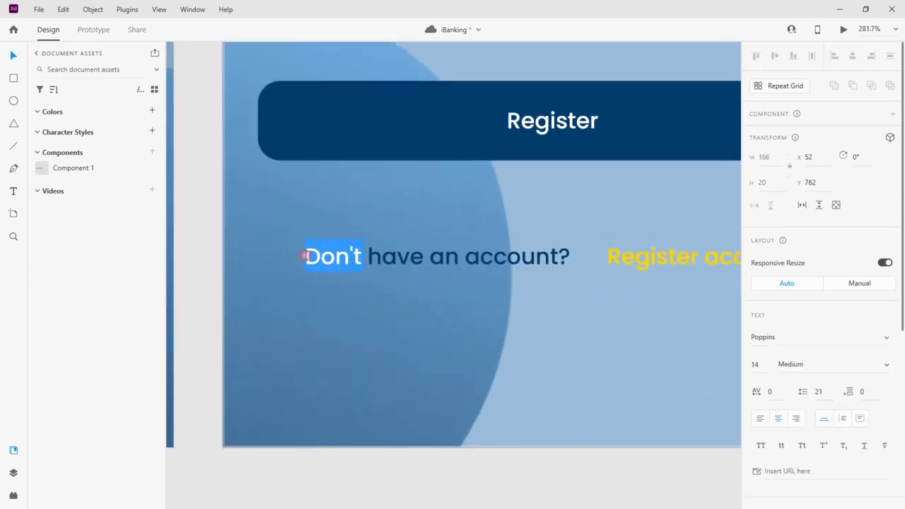
text(I)
key(Escape)
click(560, 316)
scroll(420, 281, down, 1)
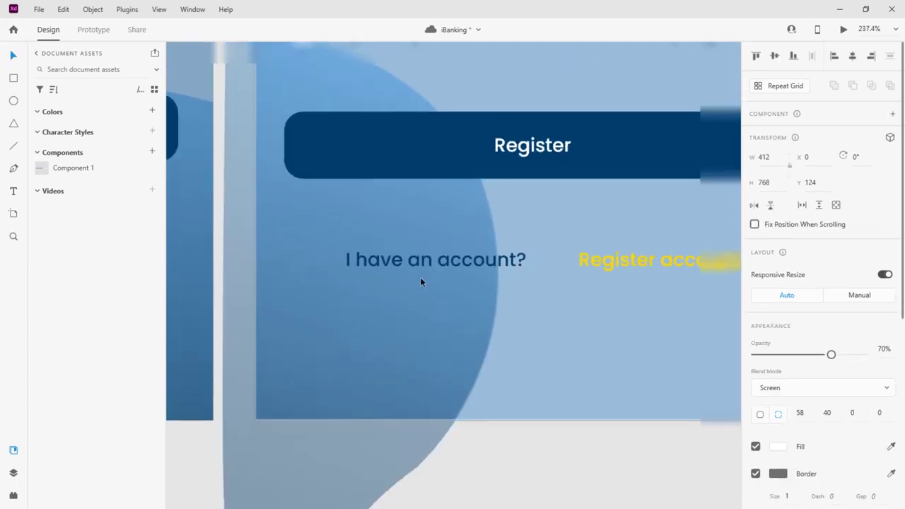
scroll(420, 282, up, 2)
Rewrite the yellow link from "Register account" to "Log In Account".
click(542, 285)
double_click(481, 285)
mouse_move(382, 275)
mouse_down()
mouse_move(598, 279)
mouse_move(508, 279)
mouse_up()
text(Signaccount)
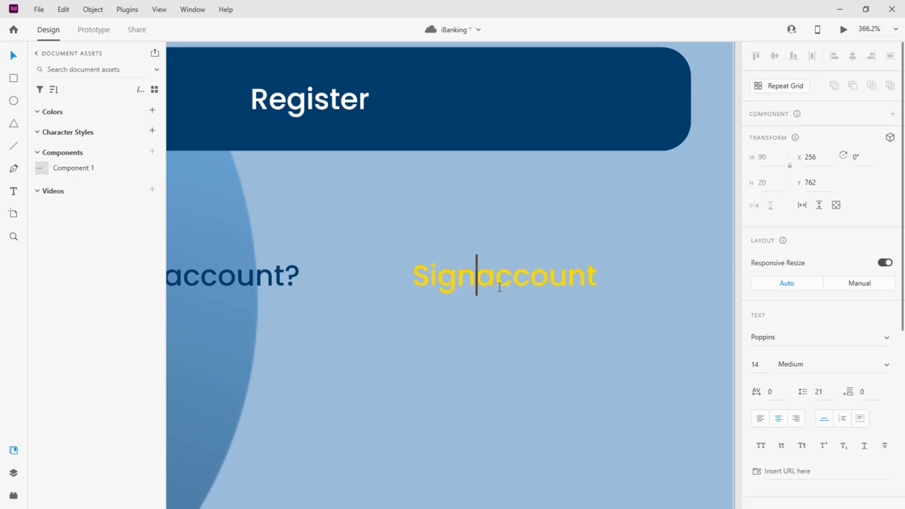
key(BackSpace)
key(BackSpace)
key(BackSpace)
key(BackSpace)
text(Log In)
key(Right)
click(496, 278)
key(BackSpace)
text(A)
key(Escape)
click(463, 338)
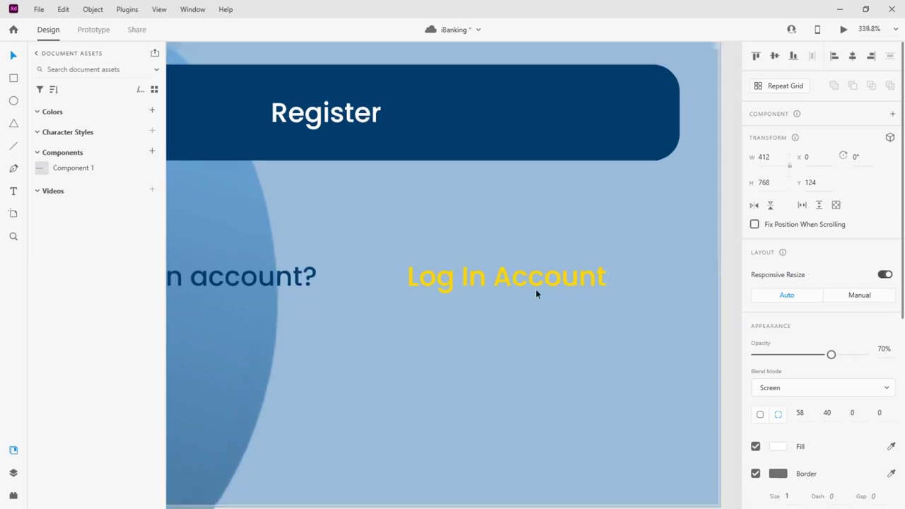
ctrl+scroll(535, 293, down, 5)
ctrl+scroll(558, 362, down, 5)
ctrl+scroll(558, 362, down, 3)
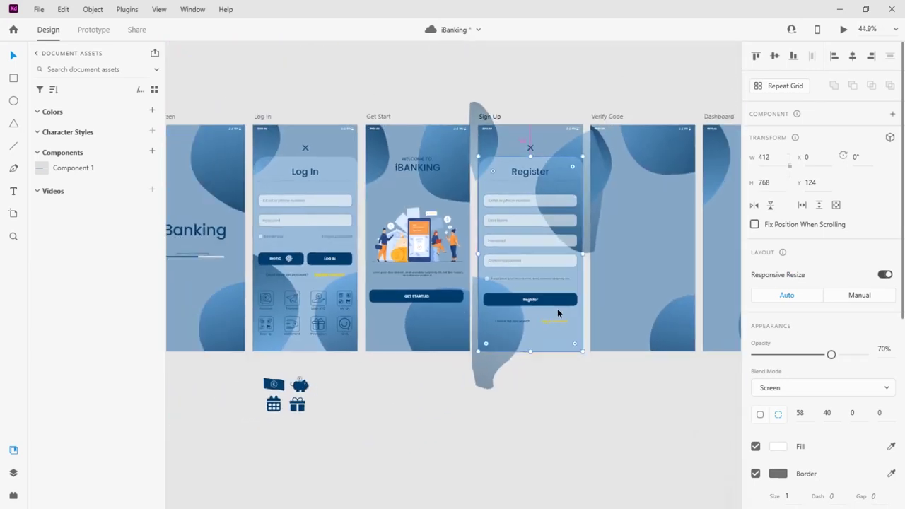
Copy all of the Register screen's content into the Verify Code artboard.
ctrl+scroll(374, 343, up, 2)
click(410, 204)
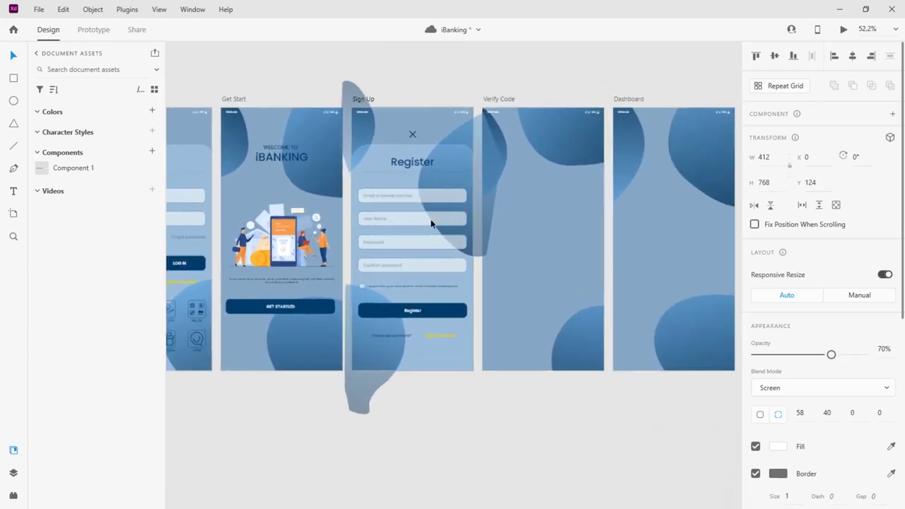
ctrl+scroll(432, 210, up, 3)
click(406, 97)
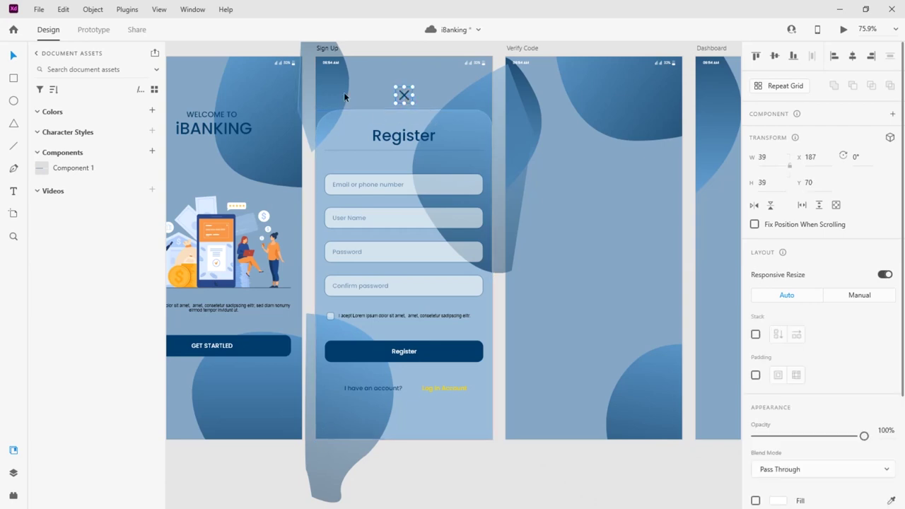
key(ctrl+a)
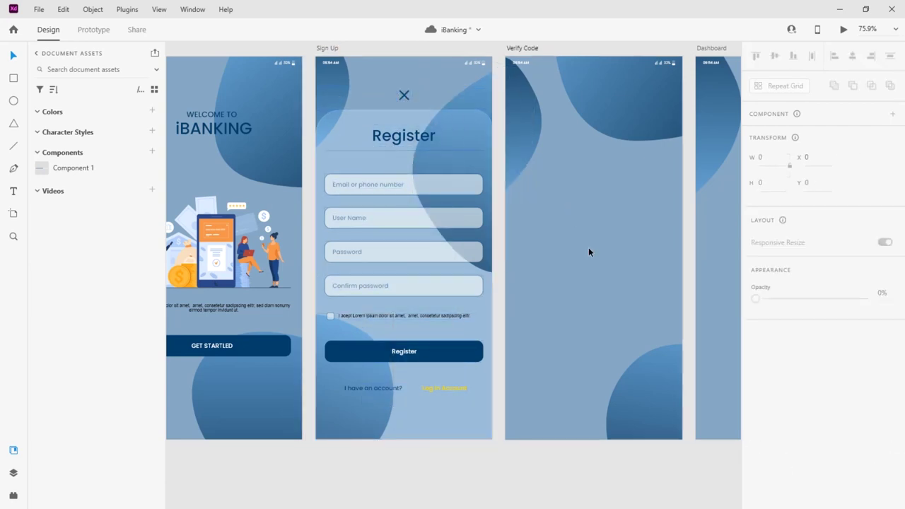
key(ctrl+v)
scroll(467, 183, up, 3)
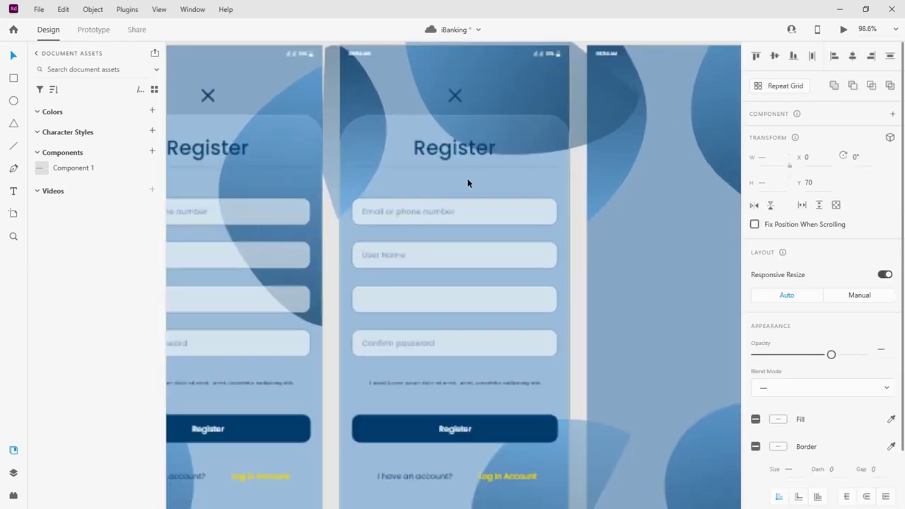
scroll(463, 198, up, 2)
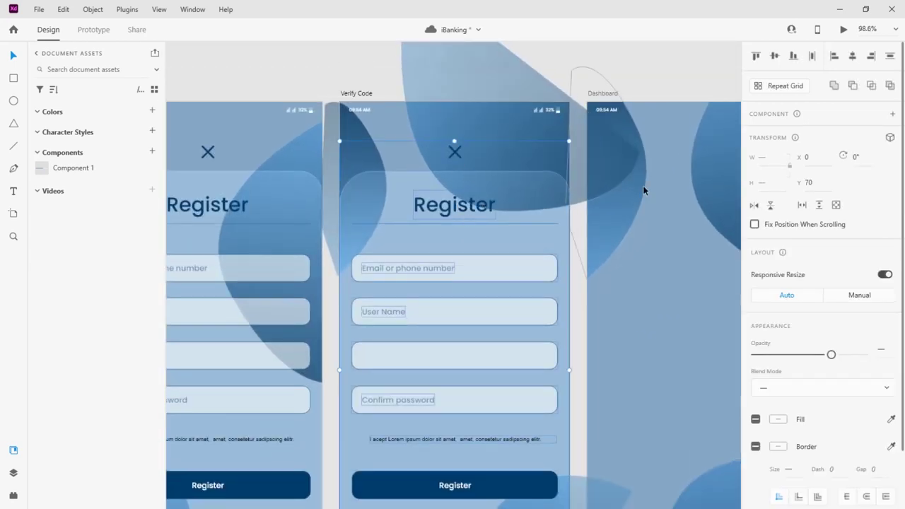
click(575, 94)
scroll(449, 155, down, 2)
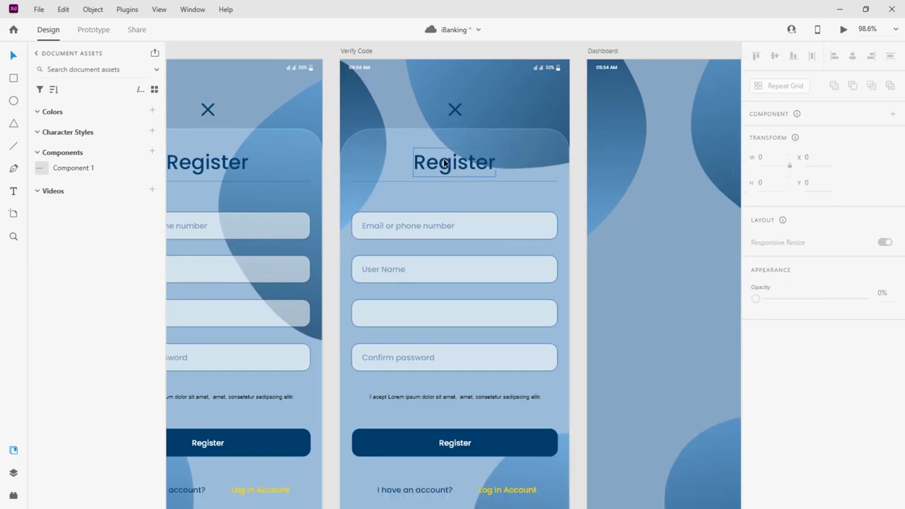
Retitle the copied screen's heading to "Verify Code".
click(444, 163)
double_click(445, 162)
text(V)
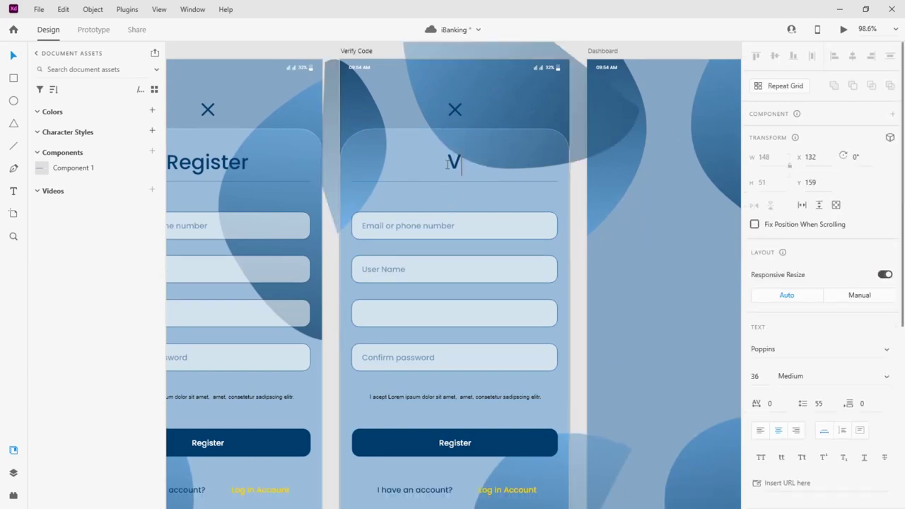
text(erify)
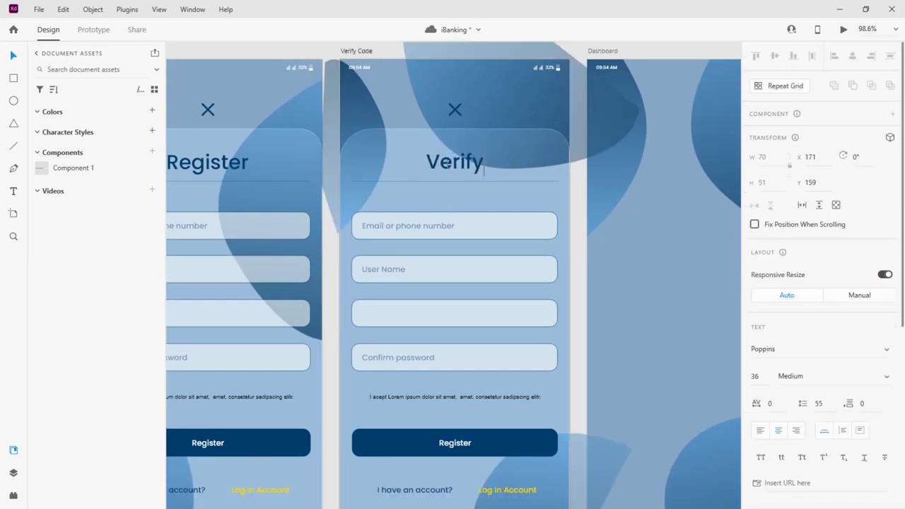
text( Code)
key(Escape)
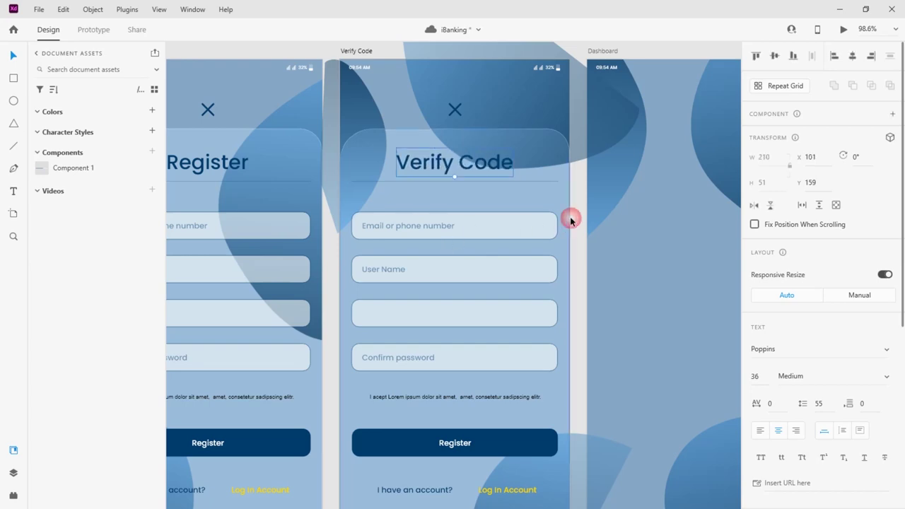
scroll(509, 240, down, 3)
Delete the third input field, the Confirm password field and the account/log-in line.
click(430, 235)
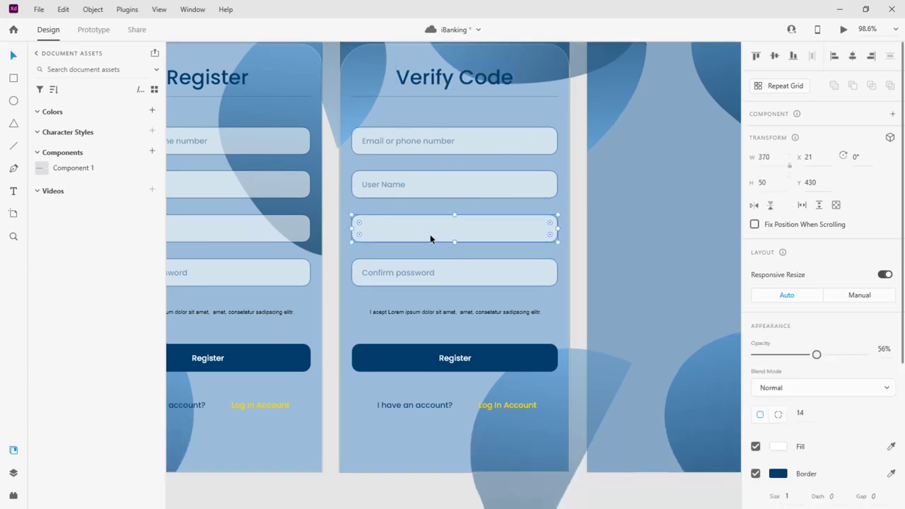
key(Delete)
click(437, 276)
key(Delete)
click(428, 275)
key(Delete)
click(447, 312)
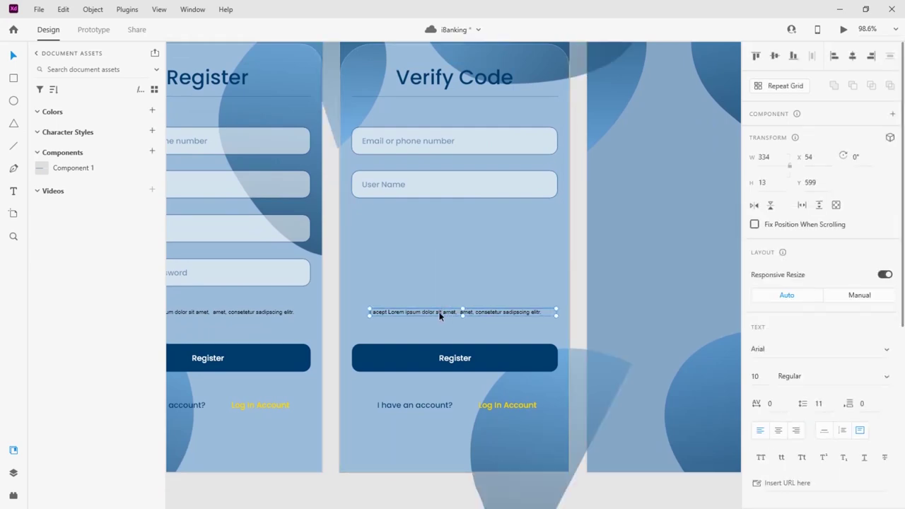
click(435, 409)
key(Delete)
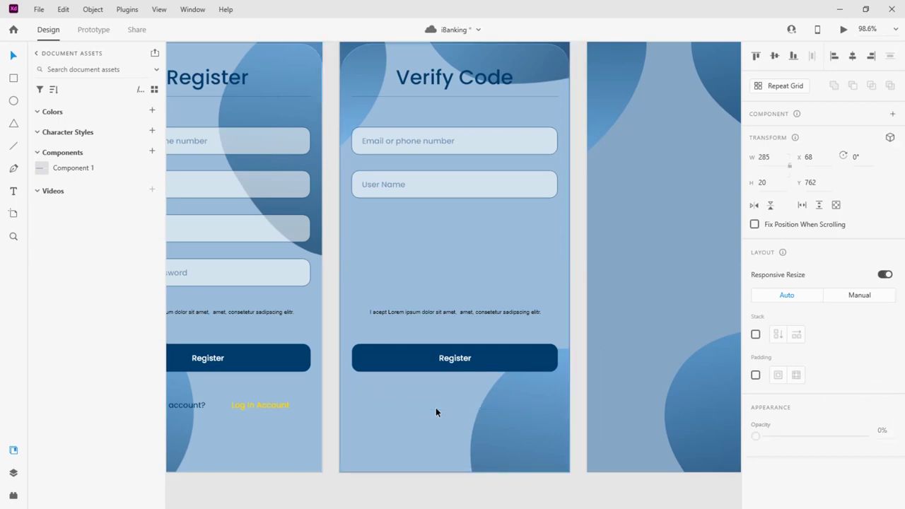
Relabel the Register button to "Verify Code".
click(455, 361)
double_click(455, 359)
text(Verify)
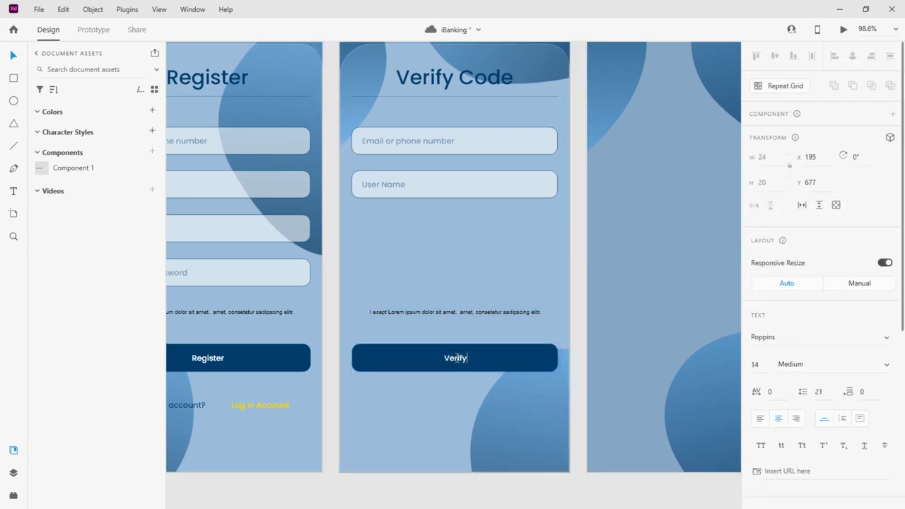
text( Code)
scroll(435, 203, up, 2)
click(395, 169)
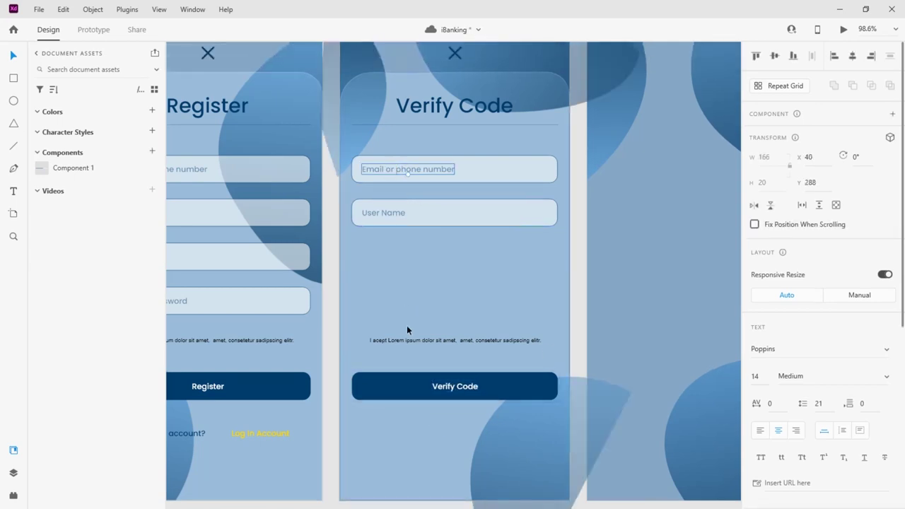
Move the consent line above the fields, narrow it and centre it horizontally.
drag(409, 342, 424, 150)
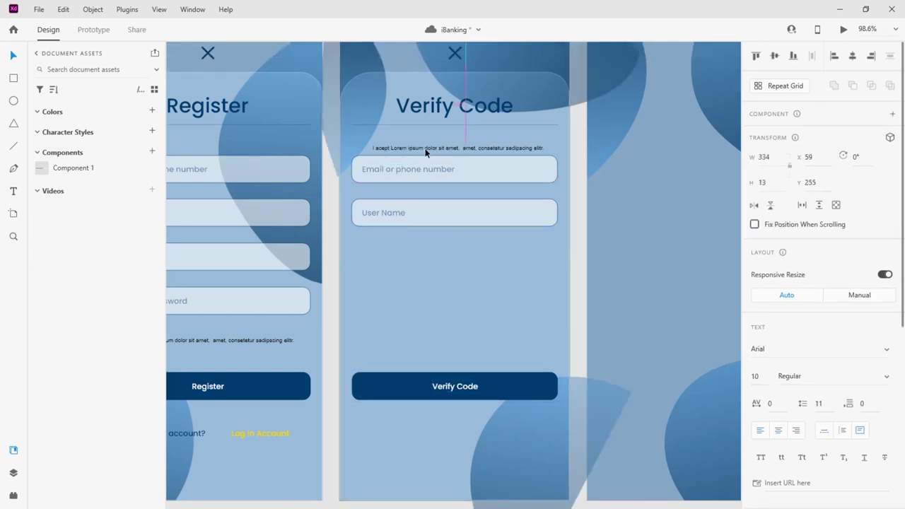
click(852, 56)
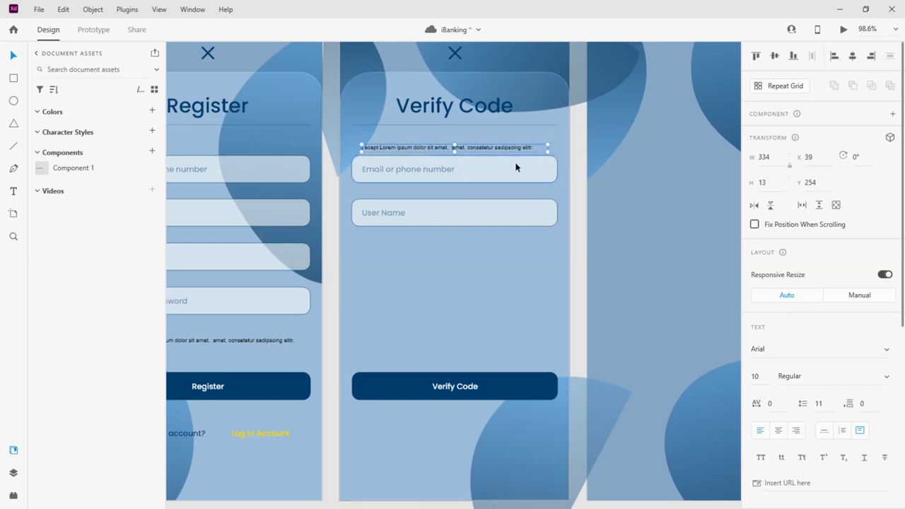
scroll(435, 166, up, 5)
scroll(431, 168, down, 2)
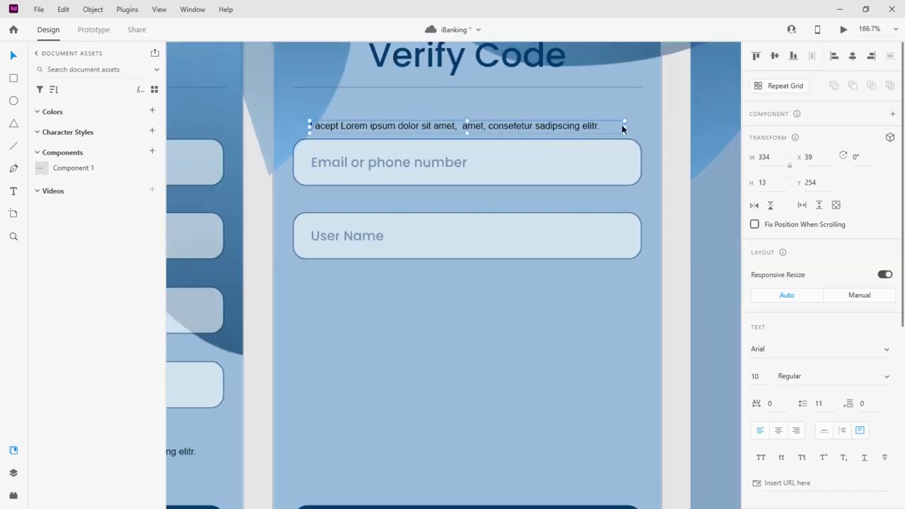
drag(625, 125, 601, 125)
click(852, 56)
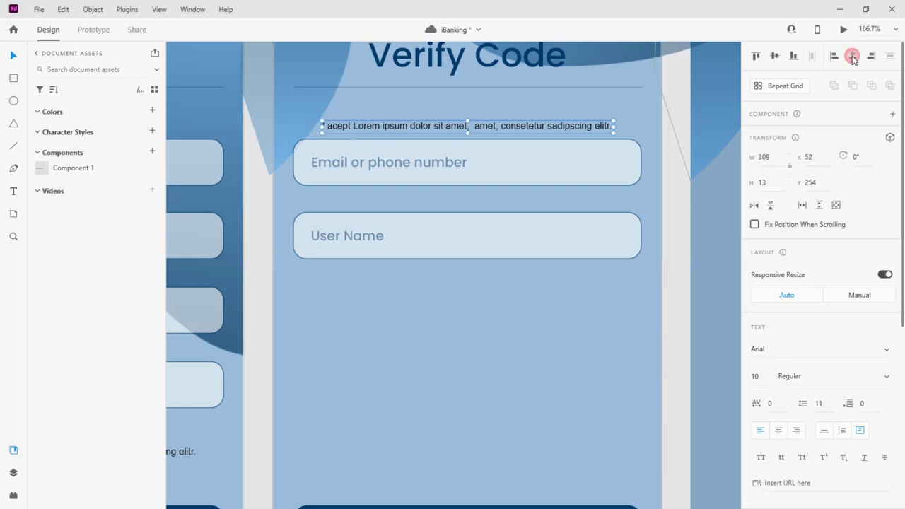
Delete the Email placeholder and User Name field, leaving one empty input lowered slightly.
double_click(454, 165)
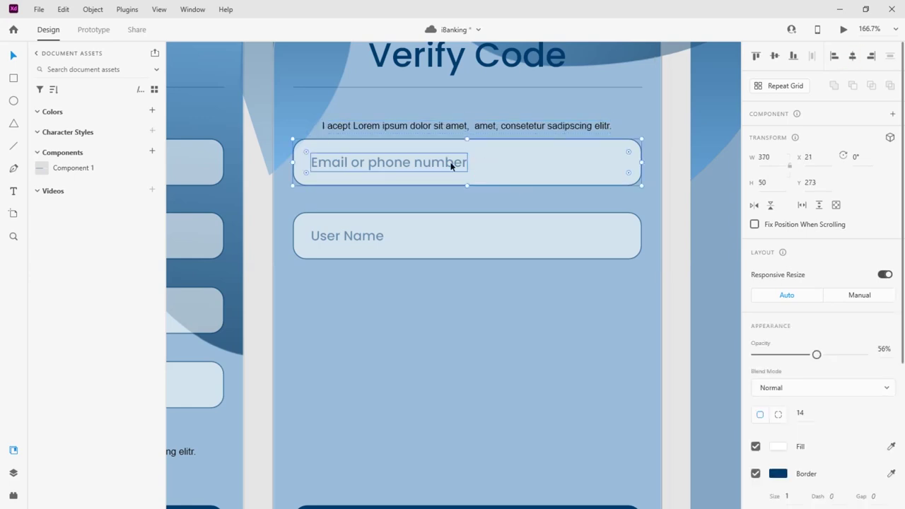
key(Delete)
click(368, 239)
key(Delete)
click(420, 250)
key(Delete)
drag(419, 180, 419, 213)
Make six 49-wide code boxes, distribute them evenly, centre them and group them.
key(ctrl+0)
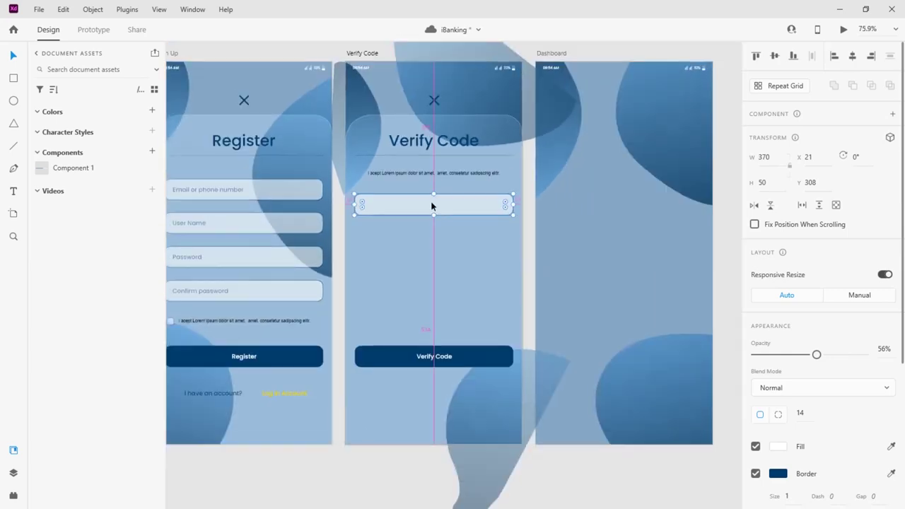
scroll(447, 208, up, 3)
mouse_move(568, 206)
mouse_down()
mouse_move(337, 209)
mouse_move(522, 205)
mouse_up()
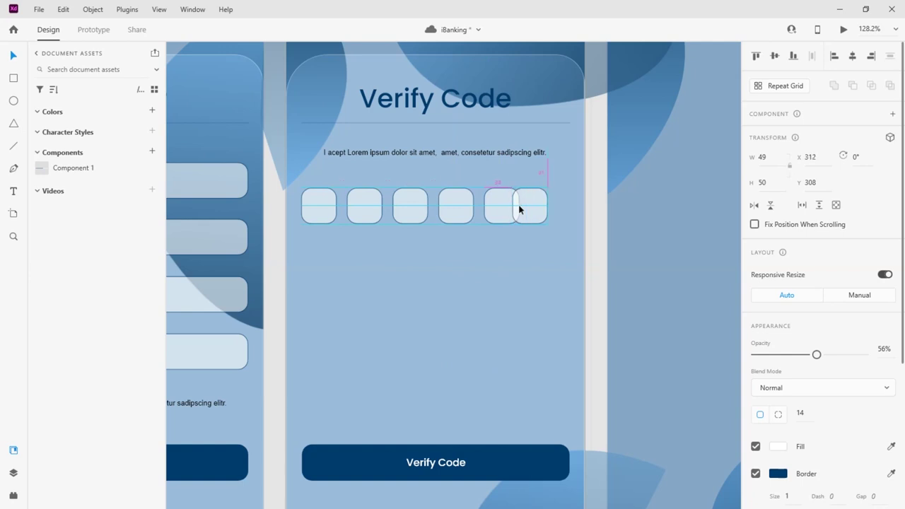
shift+click(495, 205)
shift+click(456, 205)
shift+click(406, 205)
shift+click(364, 205)
shift+click(316, 205)
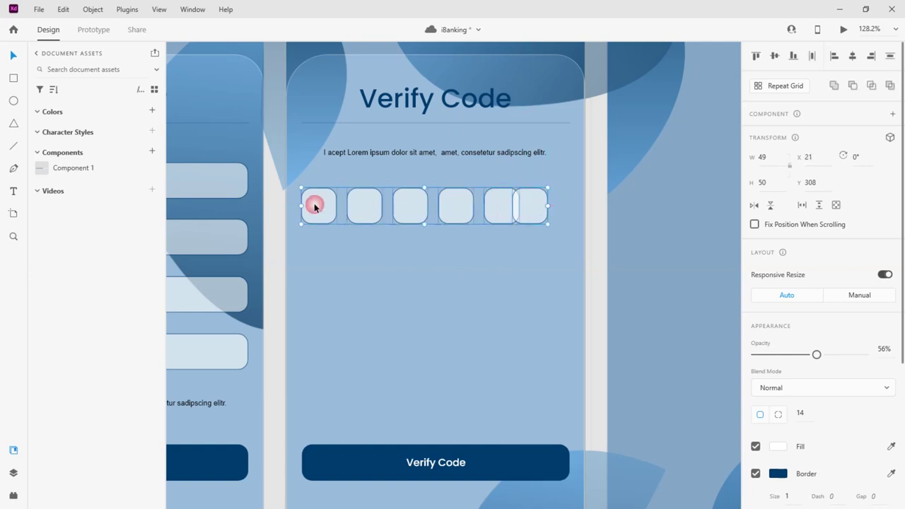
click(813, 56)
drag(492, 208, 499, 205)
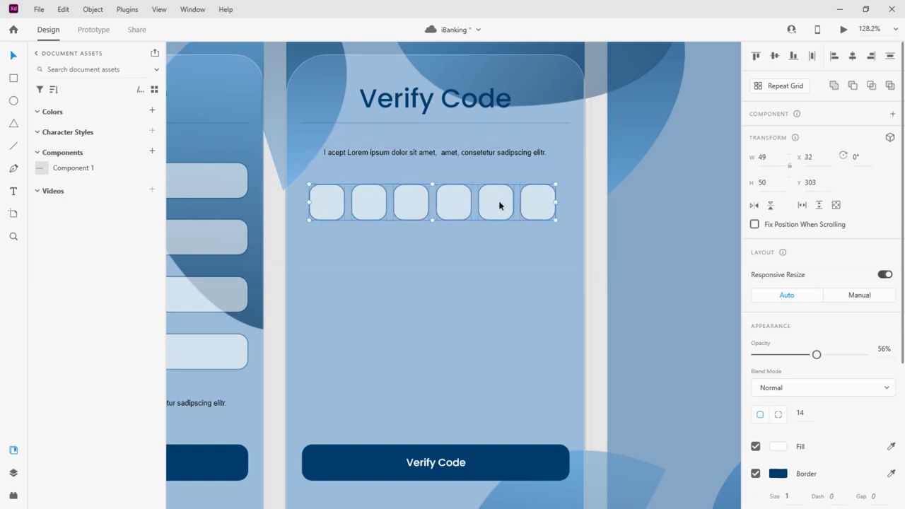
key(ctrl+g)
Copy the account/log-in line from Sign Up into Verify Code, just below the button.
click(466, 287)
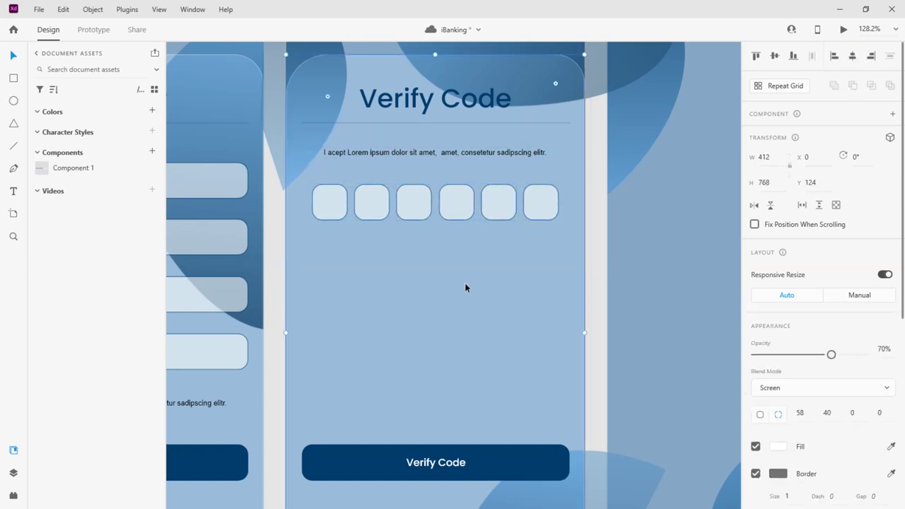
scroll(443, 210, down, 1)
click(434, 142)
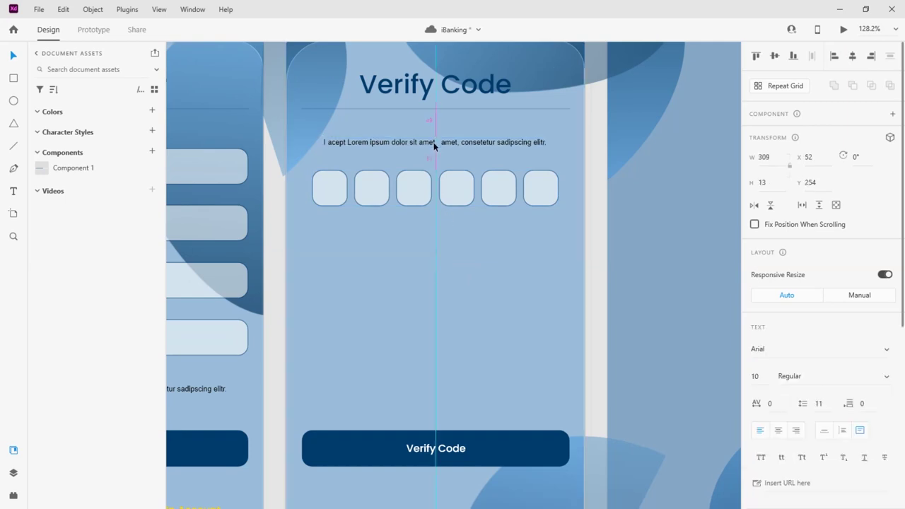
scroll(420, 340, down, 2)
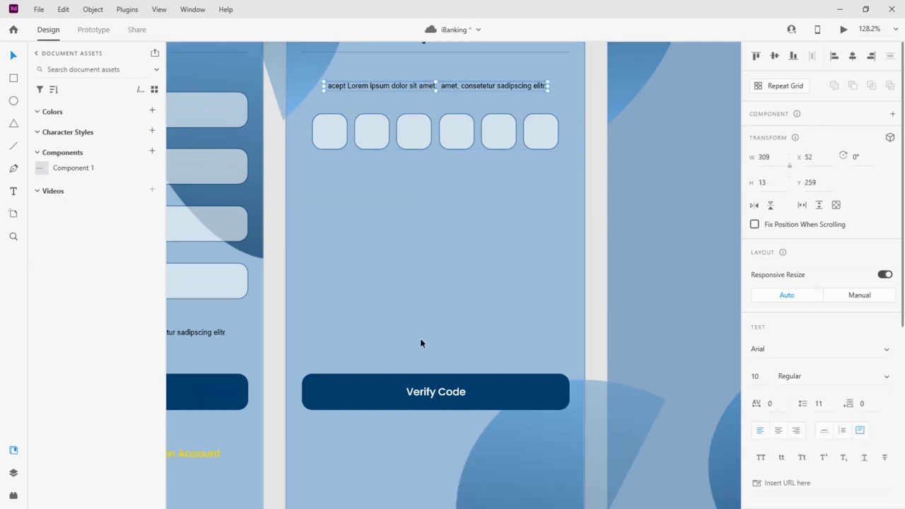
ctrl+scroll(419, 332, down, 4)
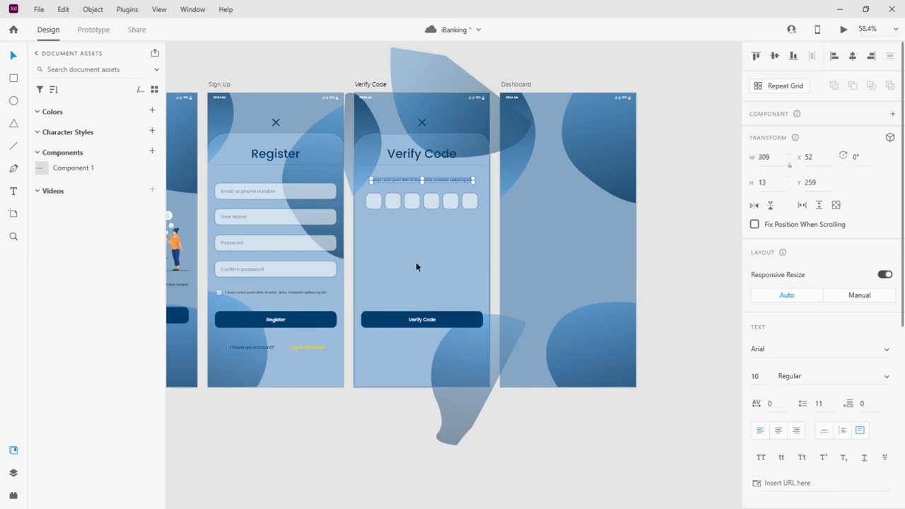
click(416, 262)
scroll(368, 312, up, 2)
click(315, 361)
key(ctrl+c)
click(411, 265)
key(ctrl+v)
drag(399, 367, 407, 334)
ctrl+scroll(407, 367, up, 5)
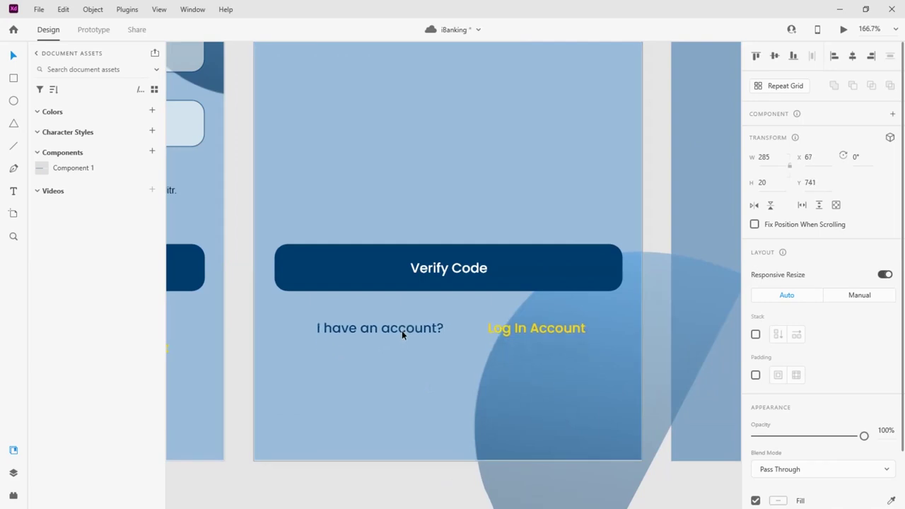
Shift the pasted line left and change its question to "I don't have code verify?".
drag(406, 334, 321, 329)
double_click(406, 334)
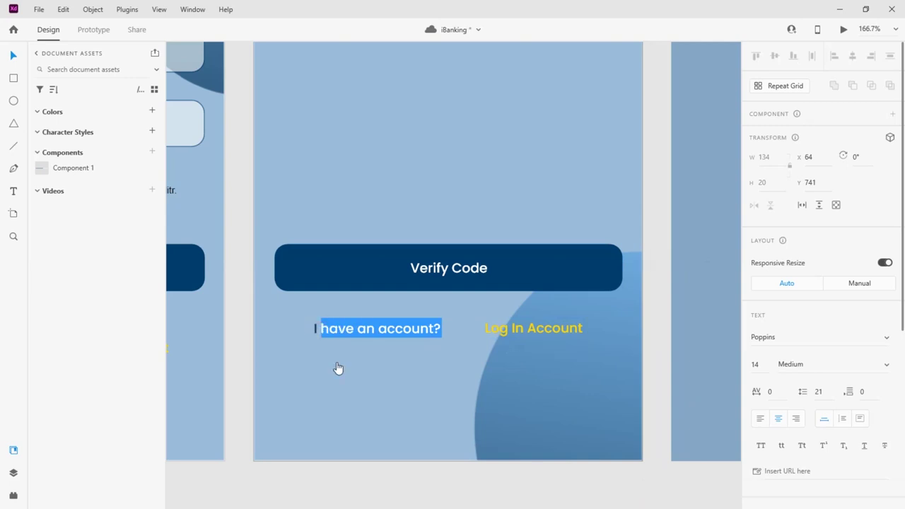
text(do)
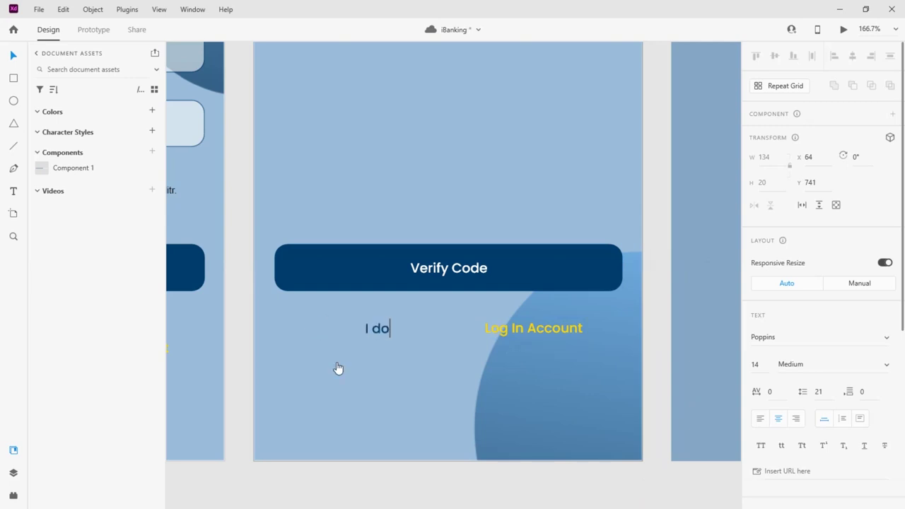
text(n;)
key(BackSpace)
text('t )
text(have code vi)
key(BackSpace)
text(erify)
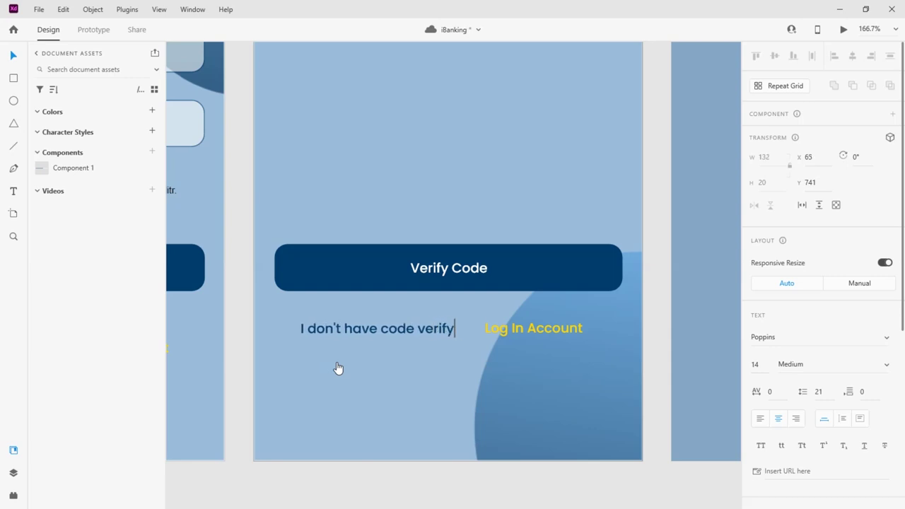
text(?)
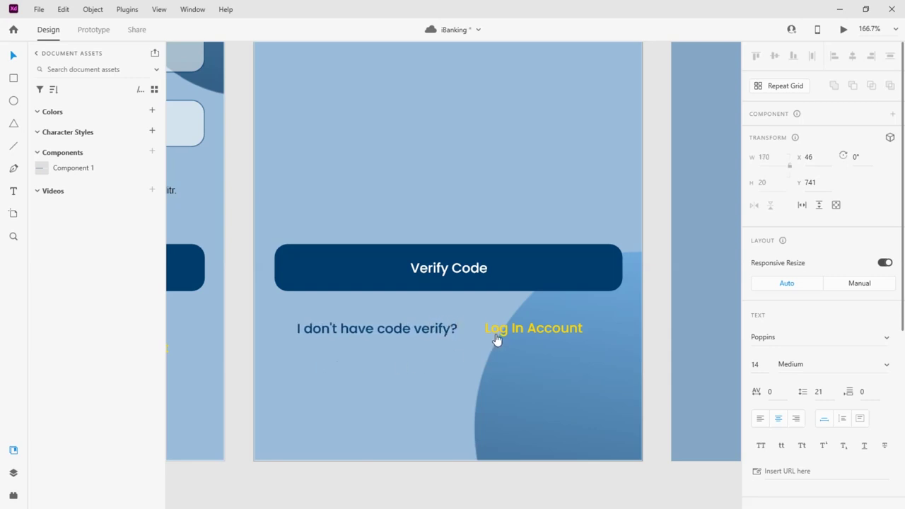
Change the yellow link text to "Resend Code".
double_click(507, 328)
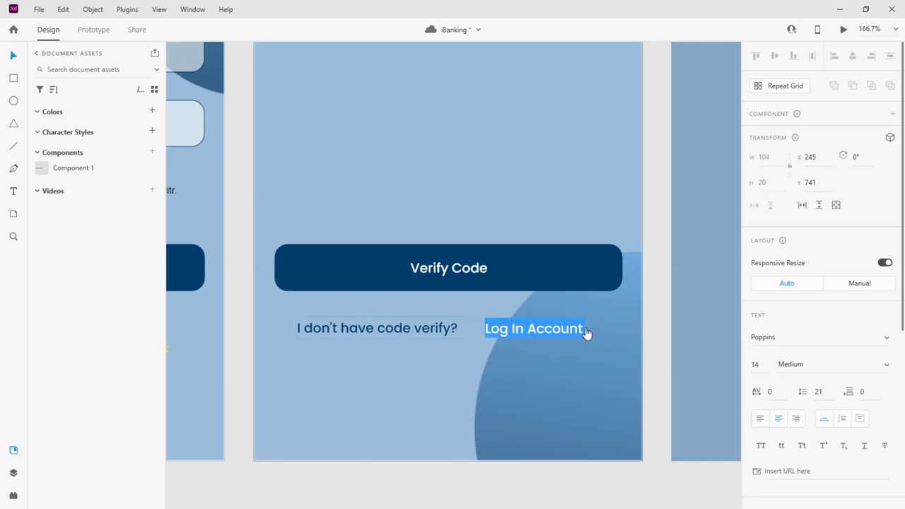
text(Resent)
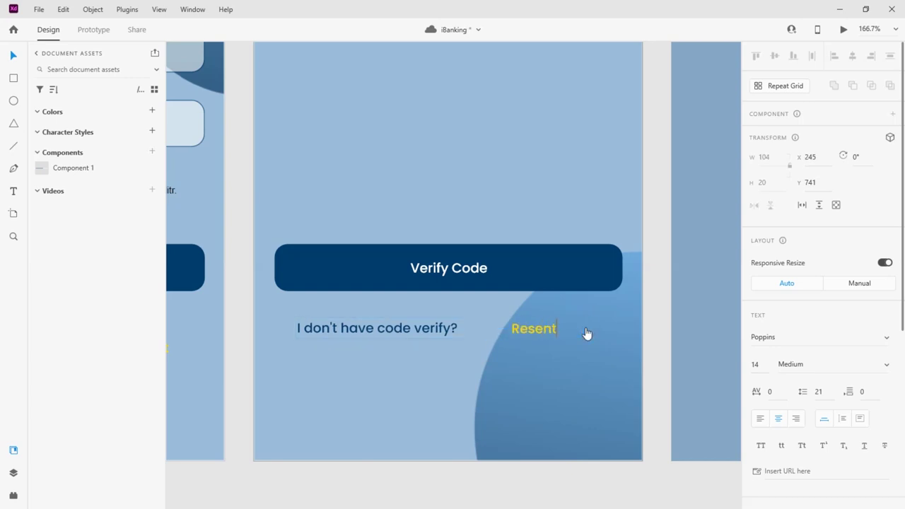
key(BackSpace)
text(d)
text( Cpde)
key(BackSpace)
key(BackSpace)
key(BackSpace)
text(ode)
click(657, 346)
click(657, 336)
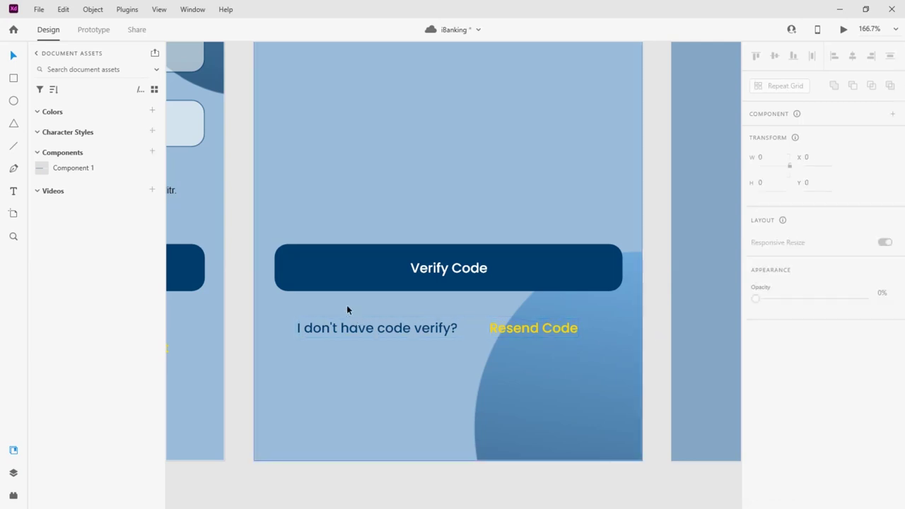
Scroll to the Verify Code screen, select its close icon and switch to Prototype mode.
scroll(401, 253, down, 3)
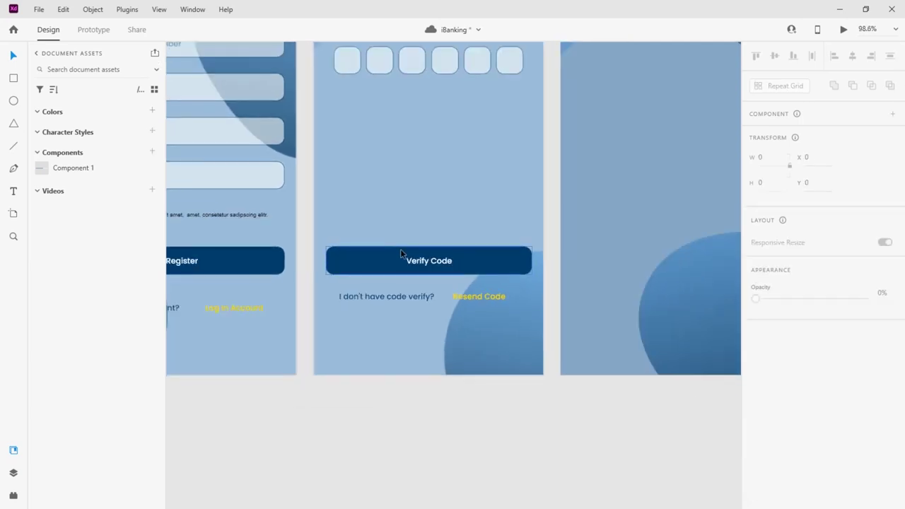
scroll(474, 234, down, 3)
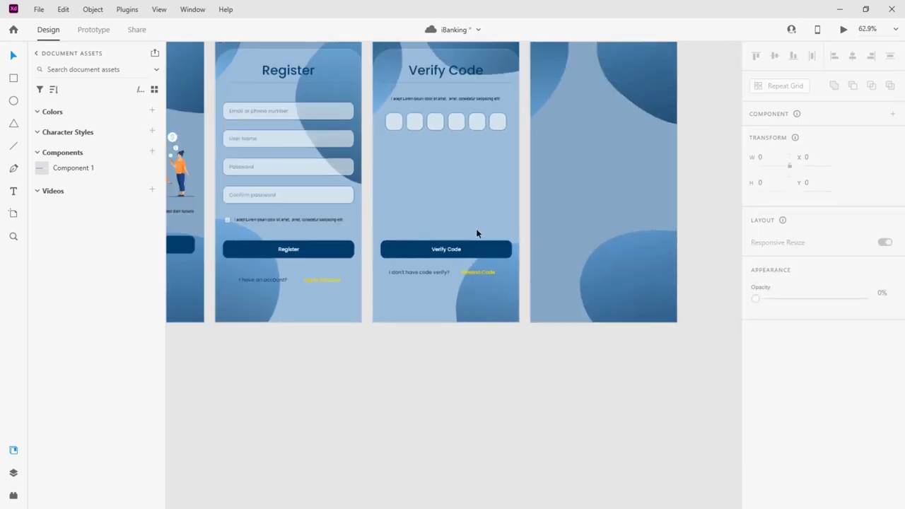
scroll(476, 233, down, 1)
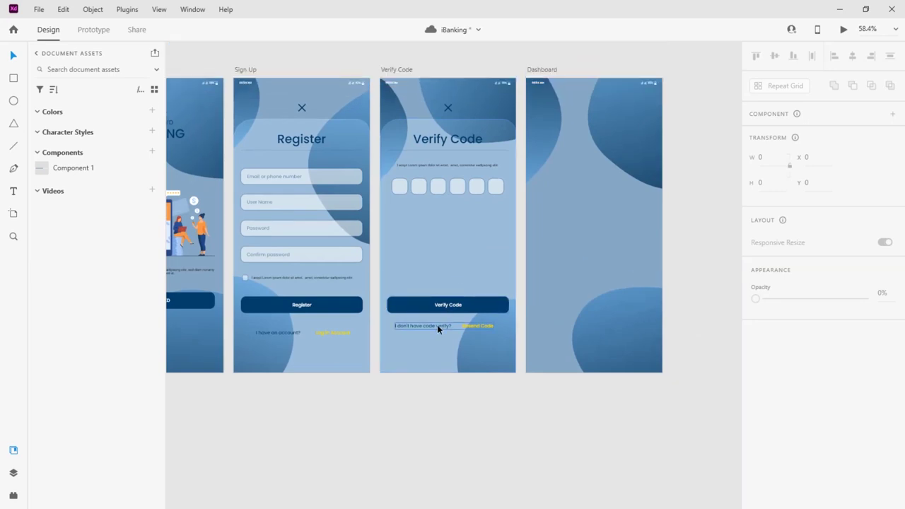
scroll(523, 292, down, 2)
scroll(542, 292, down, 2)
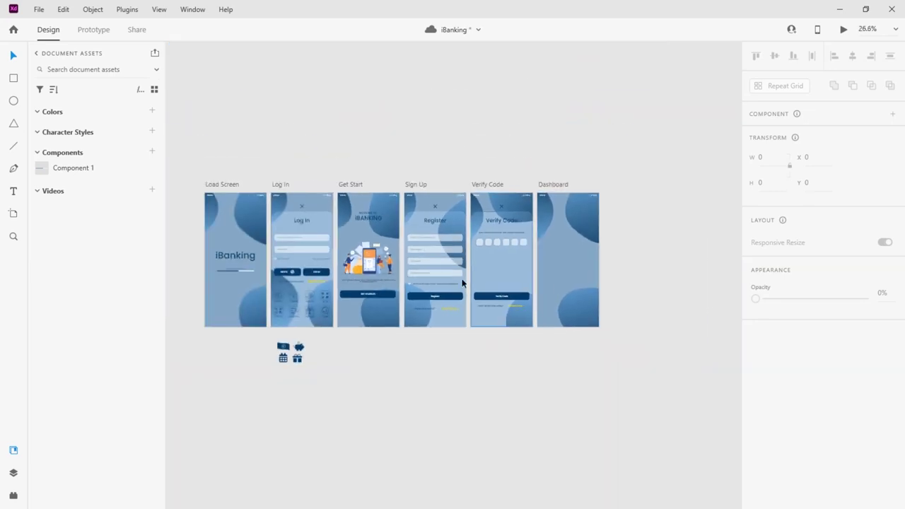
click(549, 185)
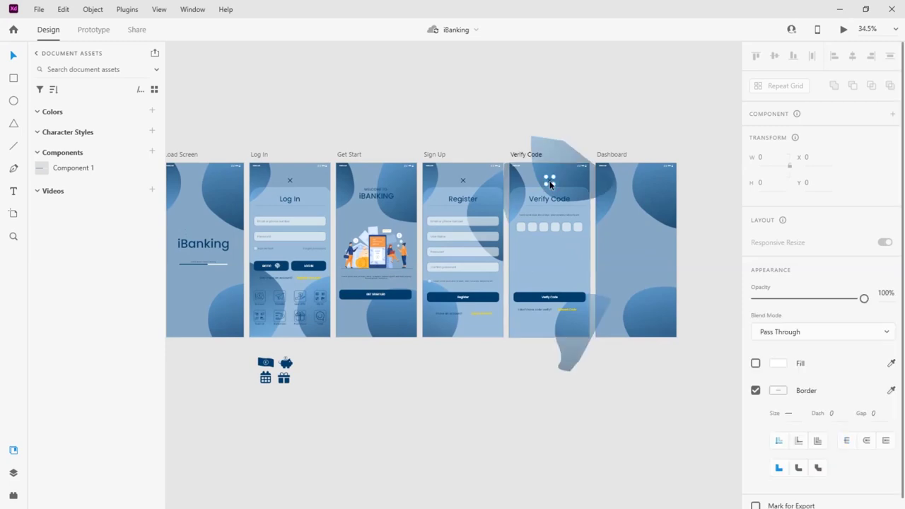
click(94, 30)
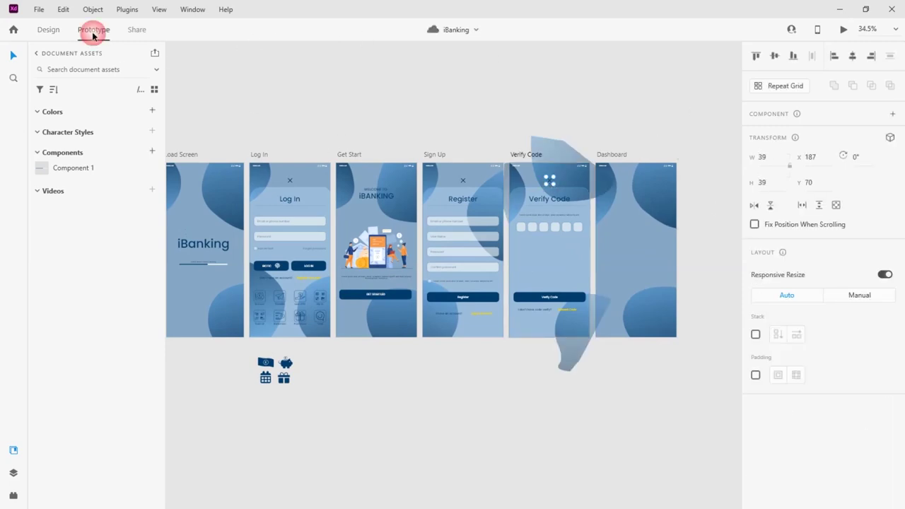
Wire the Verify Code close icon to Sign Up using Auto-Animate, 0.4 s, Ease In-Out.
drag(555, 182, 472, 209)
click(804, 180)
click(793, 154)
click(884, 272)
click(854, 253)
click(888, 250)
click(818, 286)
Link the Sign Up close icon to Get Start and the Register button to Verify Code.
click(478, 297)
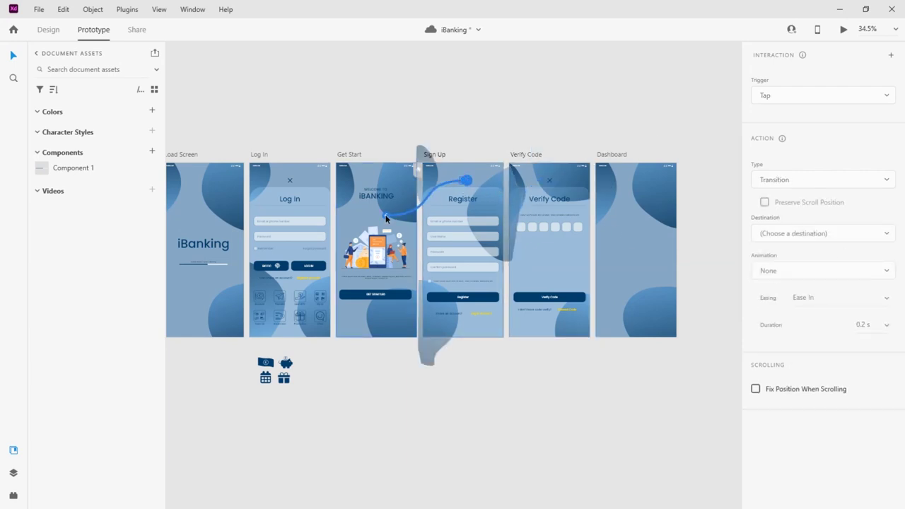
drag(468, 183, 385, 214)
click(496, 297)
drag(498, 298, 539, 269)
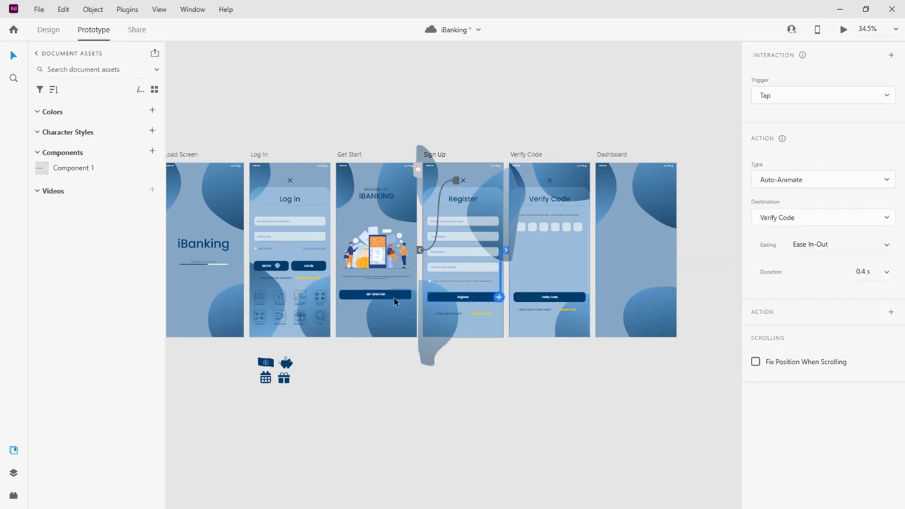
Link the log-in link to Log In and Log In's register link to Sign Up, then preview.
click(483, 315)
drag(492, 314, 304, 311)
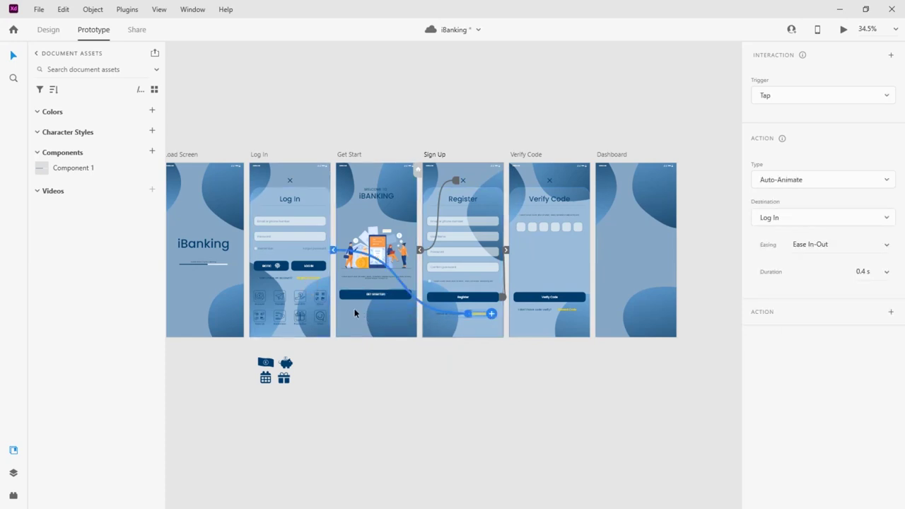
click(569, 308)
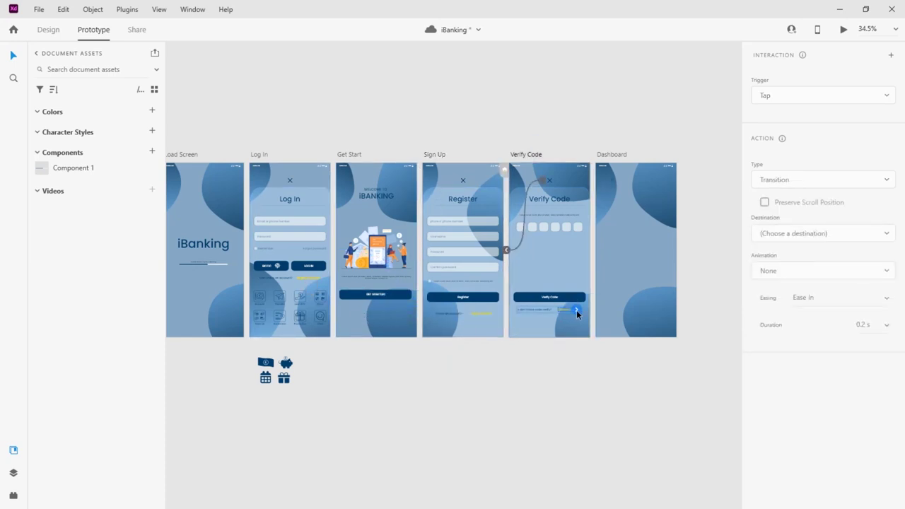
click(536, 348)
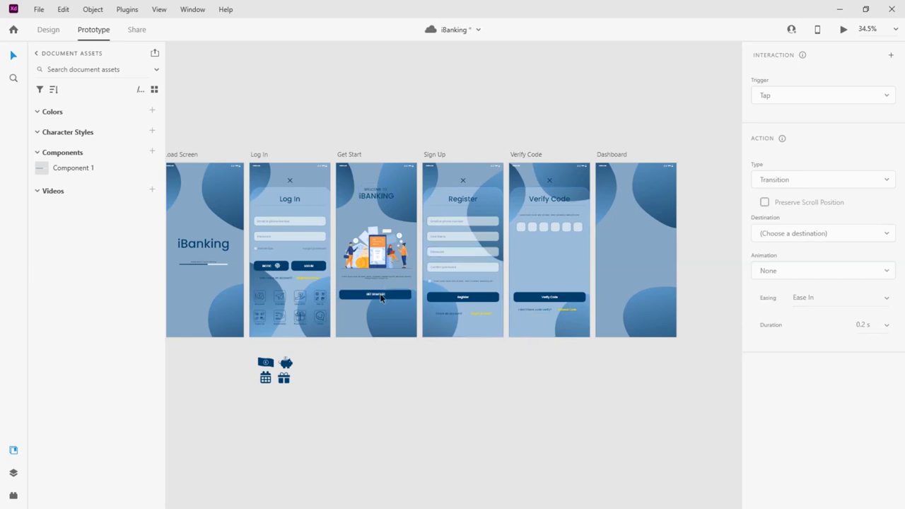
click(308, 278)
mouse_move(319, 277)
mouse_down()
mouse_move(454, 309)
mouse_move(450, 320)
mouse_up()
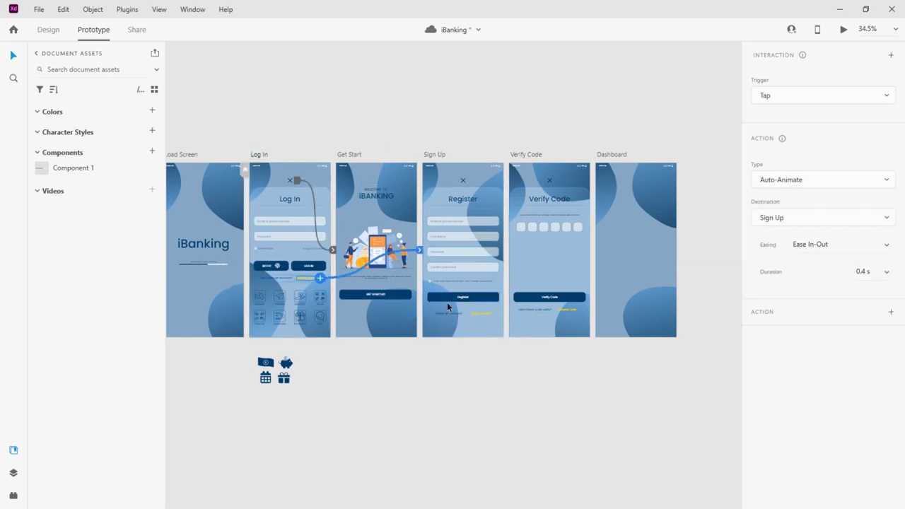
click(256, 190)
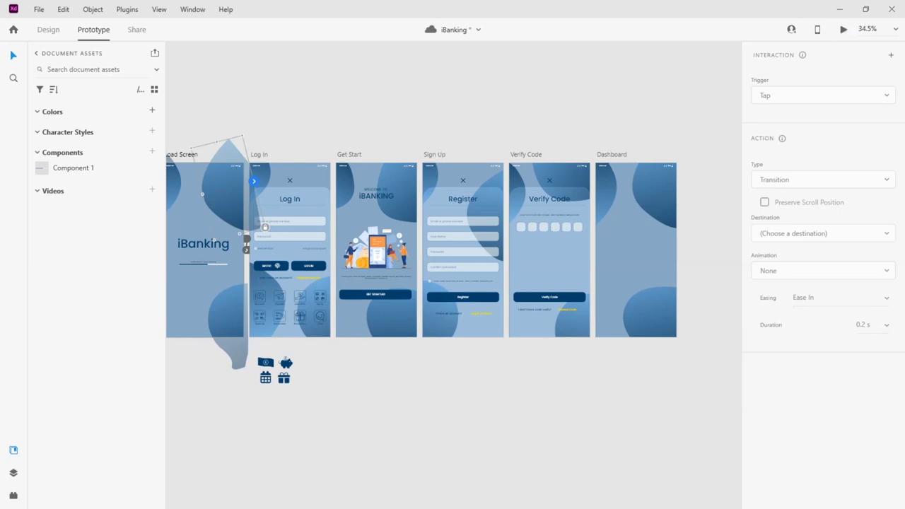
key(ctrl+Return)
Maximise the preview and click from Welcome through Log In and Register to Verify Code.
double_click(404, 41)
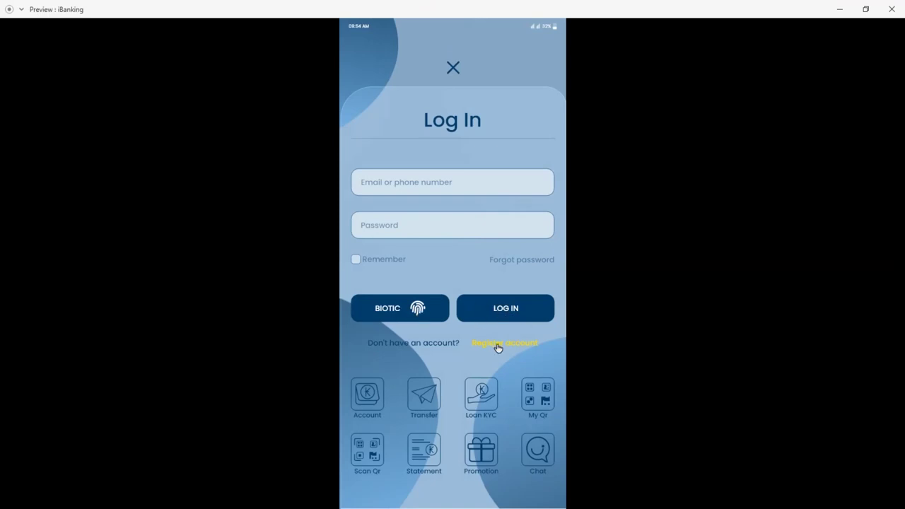
click(453, 68)
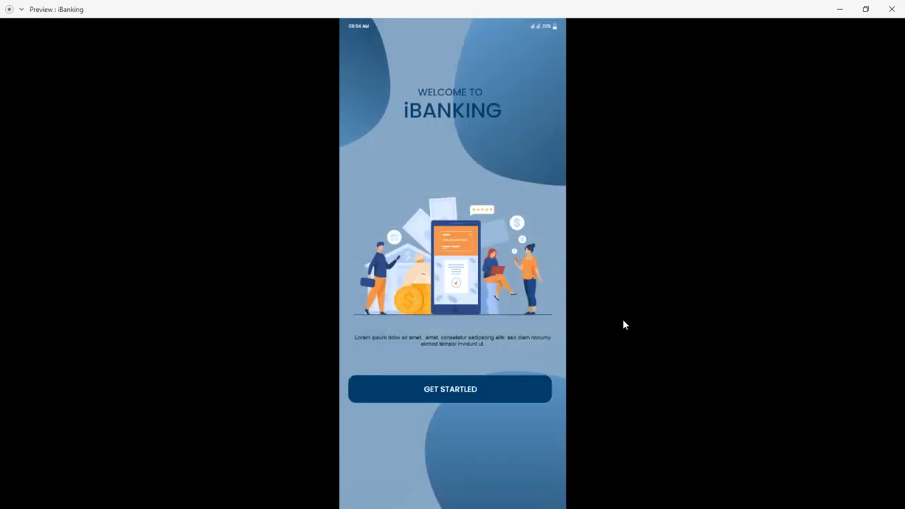
click(487, 392)
click(484, 345)
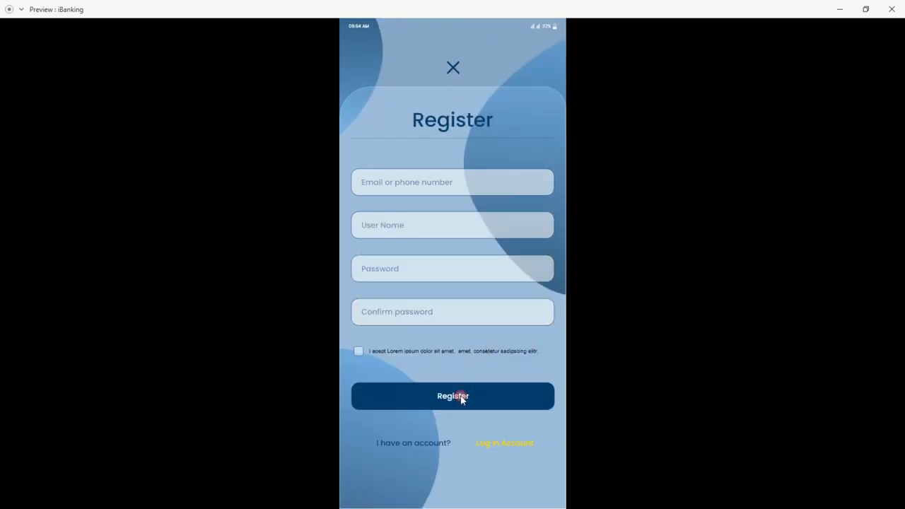
click(462, 397)
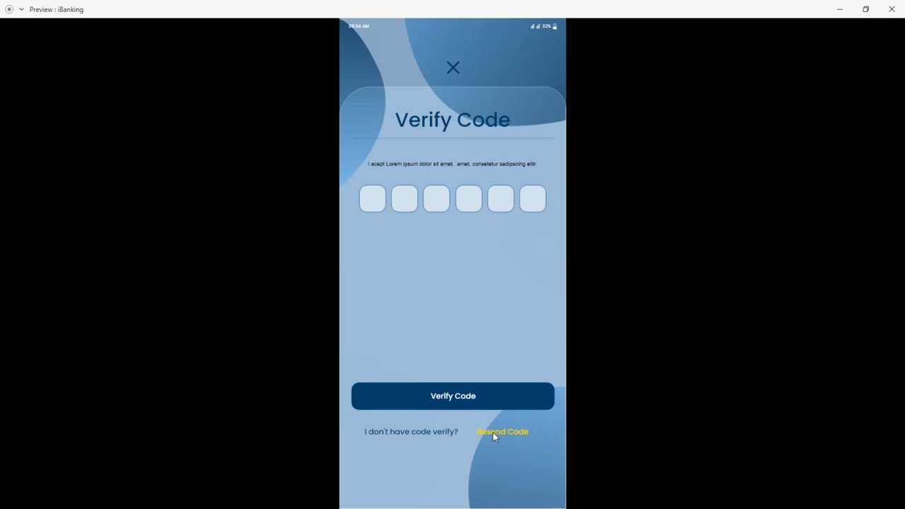
Test the close and account links back through Register, Log In and Welcome, then restore the preview window.
click(453, 70)
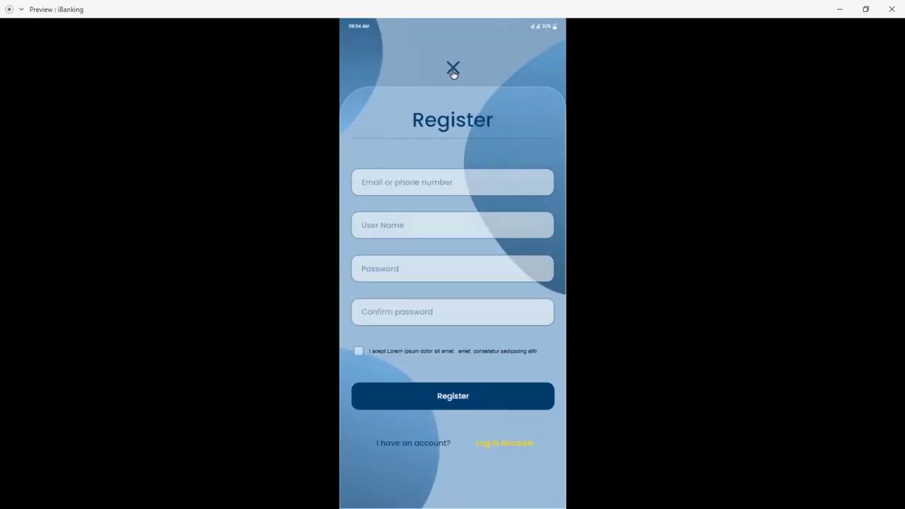
click(489, 445)
click(488, 348)
click(493, 446)
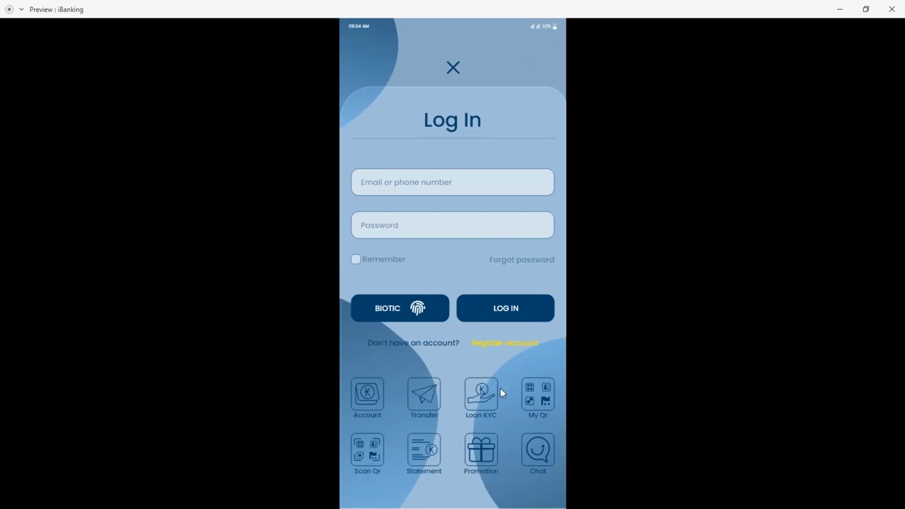
click(452, 66)
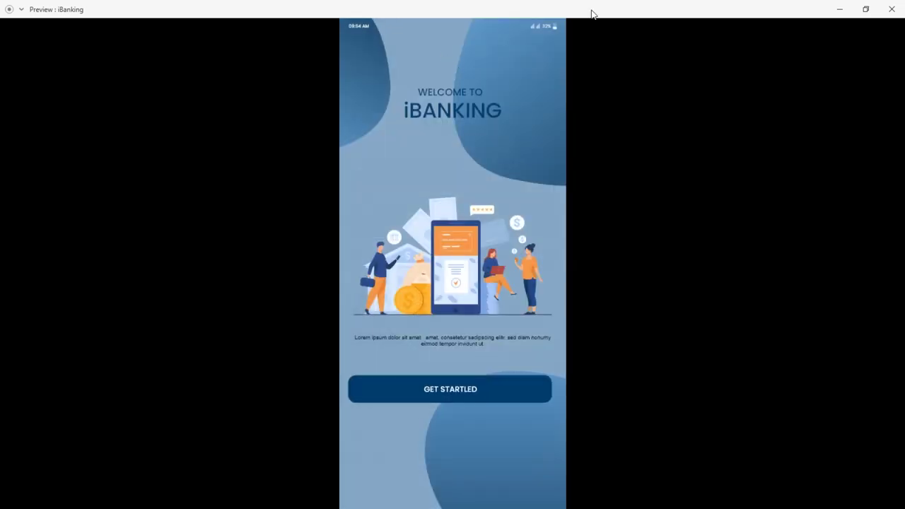
click(865, 9)
mouse_move(78, 9)
mouse_down()
mouse_move(340, 62)
mouse_move(363, 52)
mouse_up()
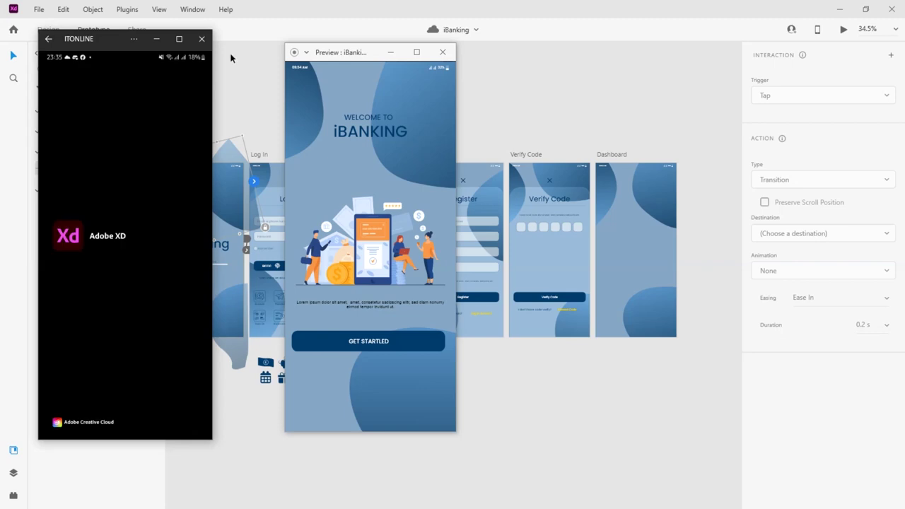
Show the phone's cloud files in the XD mobile app and rearrange the desktop preview window.
drag(87, 40, 101, 40)
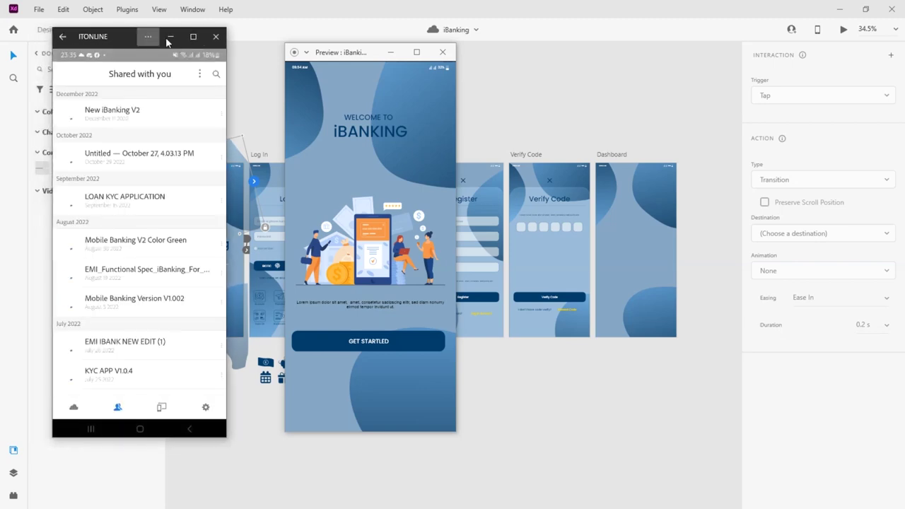
click(193, 36)
click(28, 468)
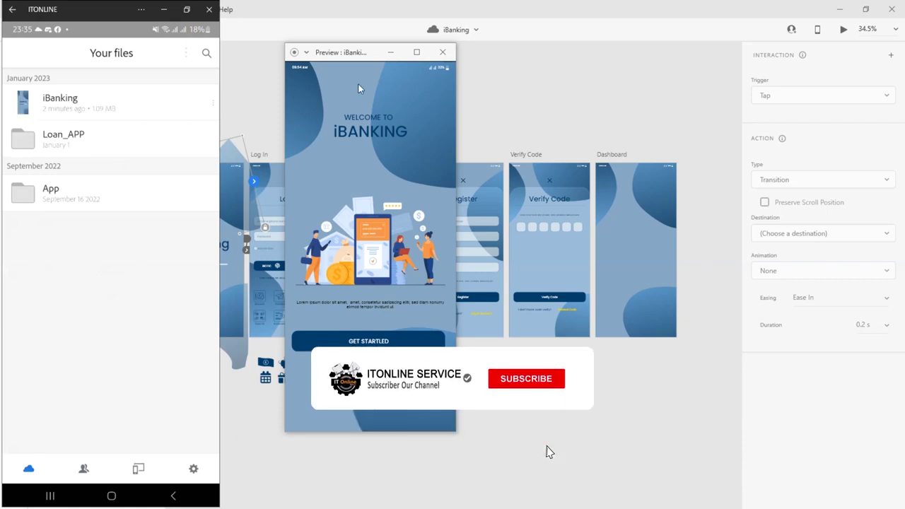
drag(353, 56, 615, 28)
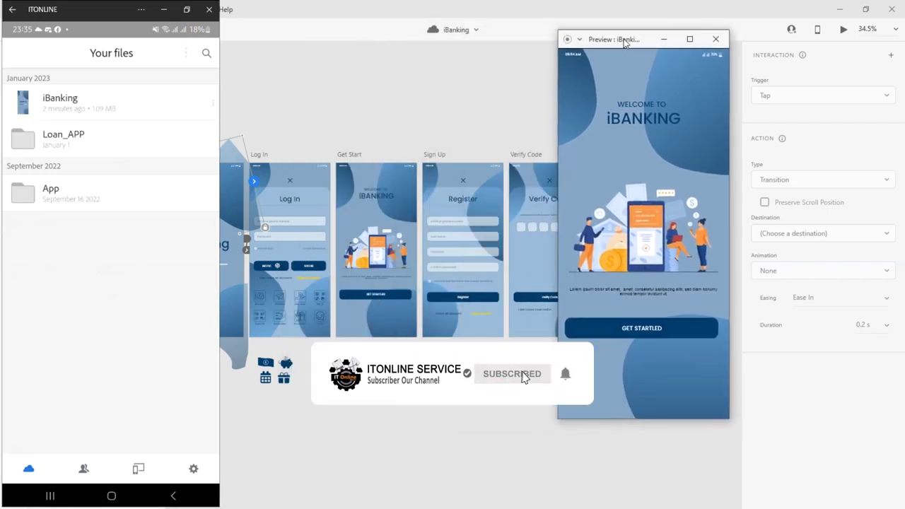
mouse_move(720, 404)
mouse_down()
mouse_move(805, 491)
mouse_move(771, 505)
mouse_up()
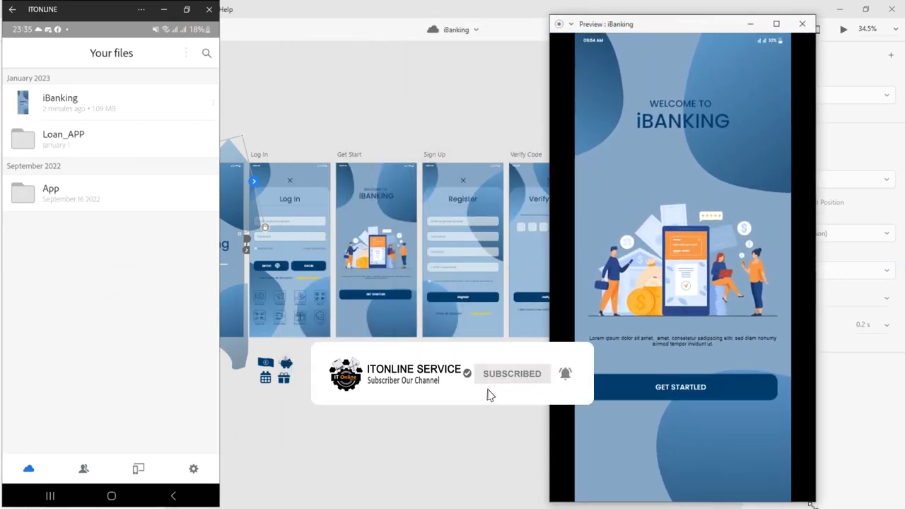
drag(644, 23, 651, 10)
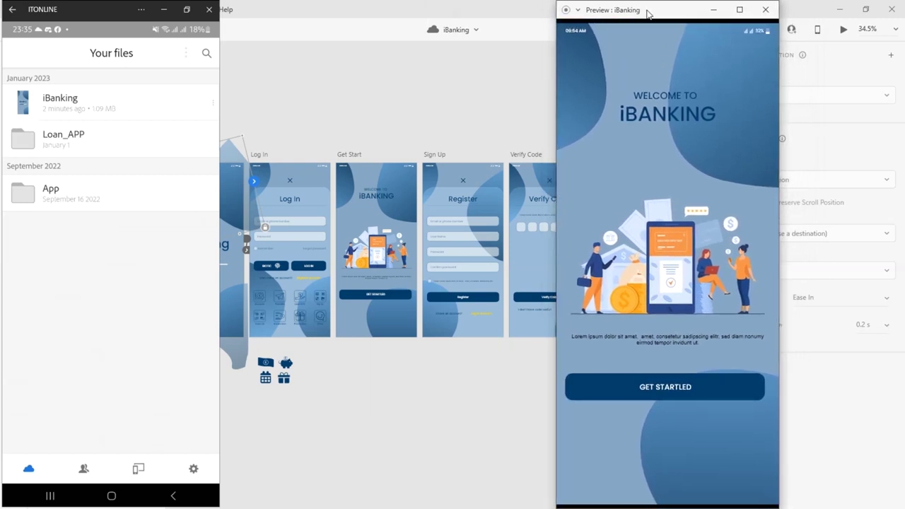
Open the iBanking document on the phone, close the desktop preview and centre and enlarge the mirror.
click(70, 106)
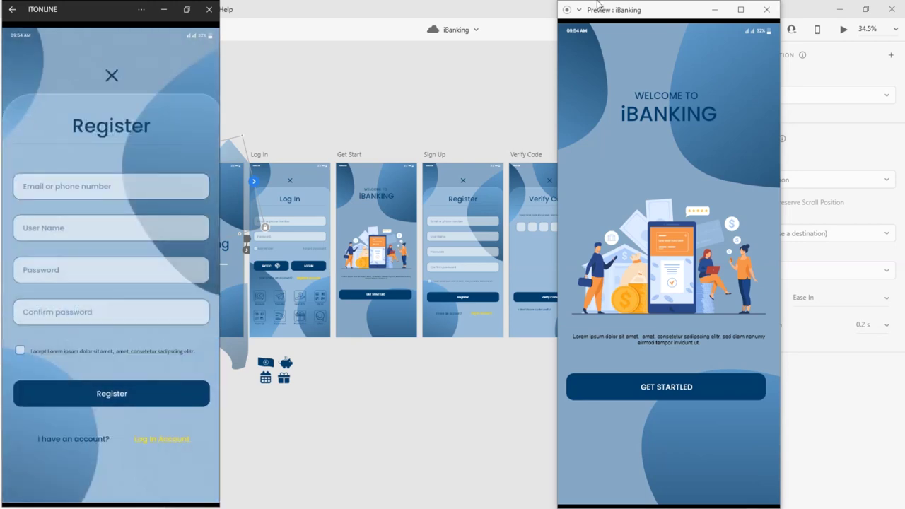
click(773, 9)
drag(80, 11, 419, 18)
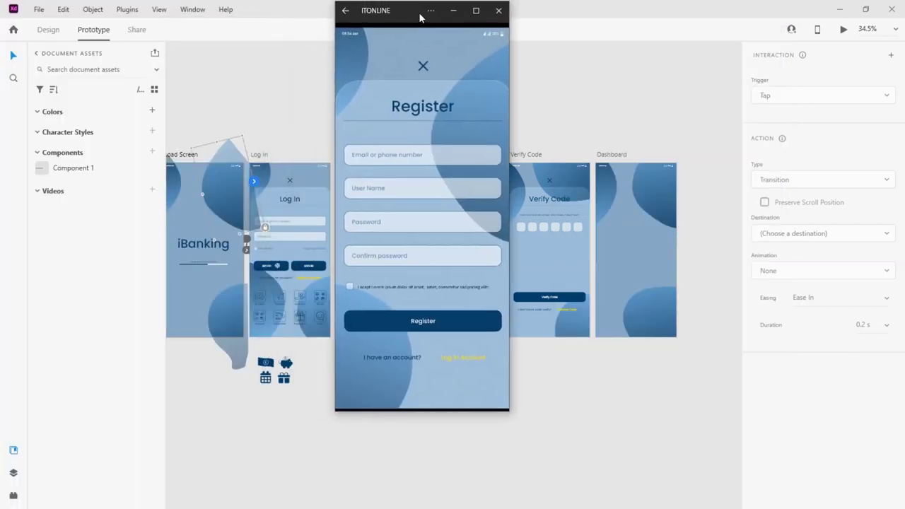
drag(508, 411, 578, 507)
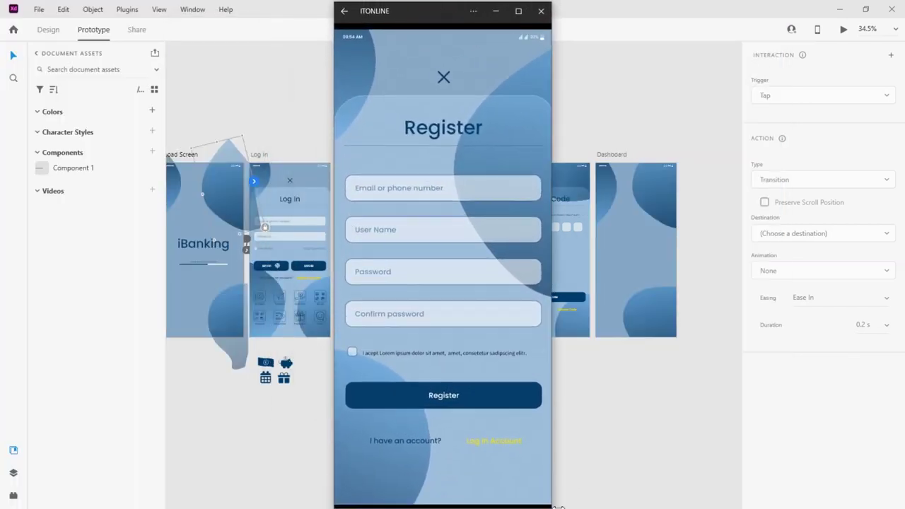